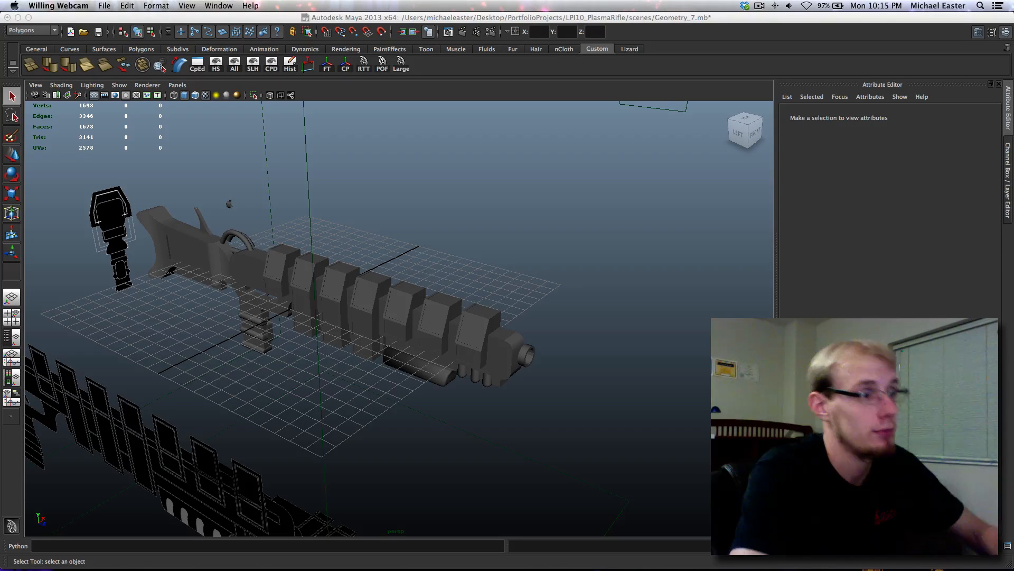
# - Select the rifle's main body mesh and examine its edge layout around the stock, trigger area and ribbed barrel housing
pyautogui.click(501, 366)
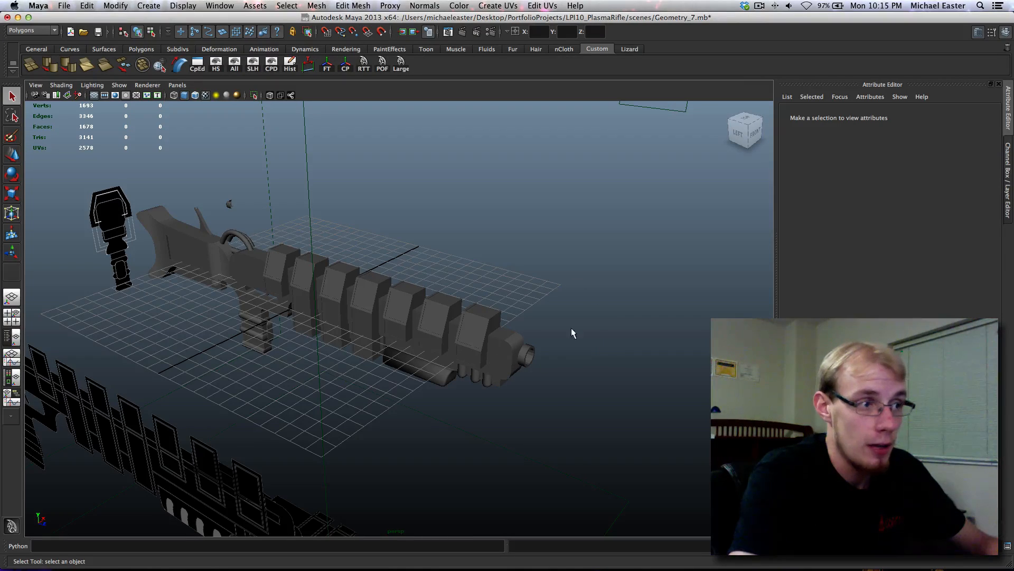
pyautogui.click(519, 348)
pyautogui.keyDown('alt'); pyautogui.moveTo(549, 337); pyautogui.dragTo(441, 305, button='middle'); pyautogui.keyUp('alt')
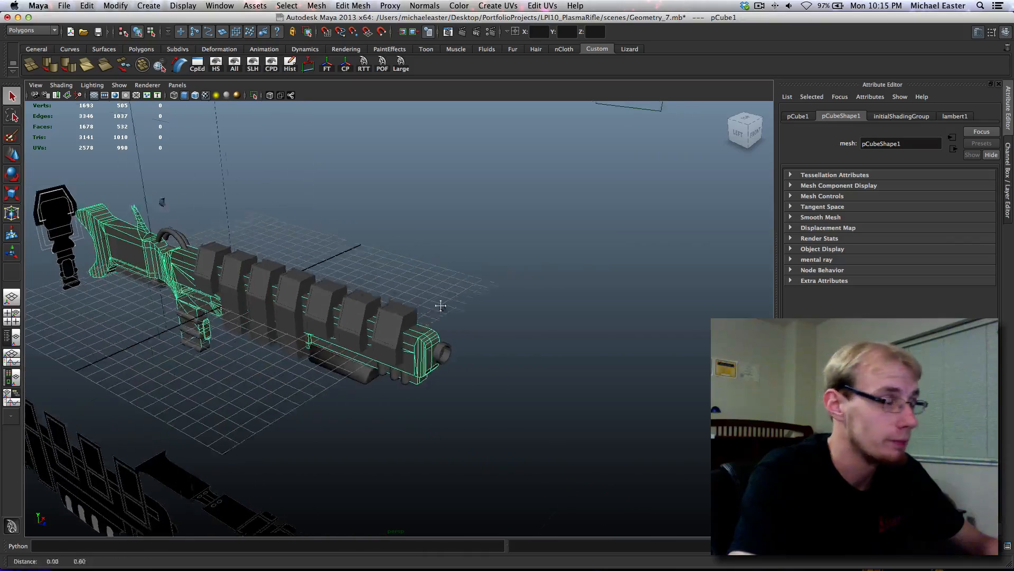
pyautogui.scroll(10, 441, 306)
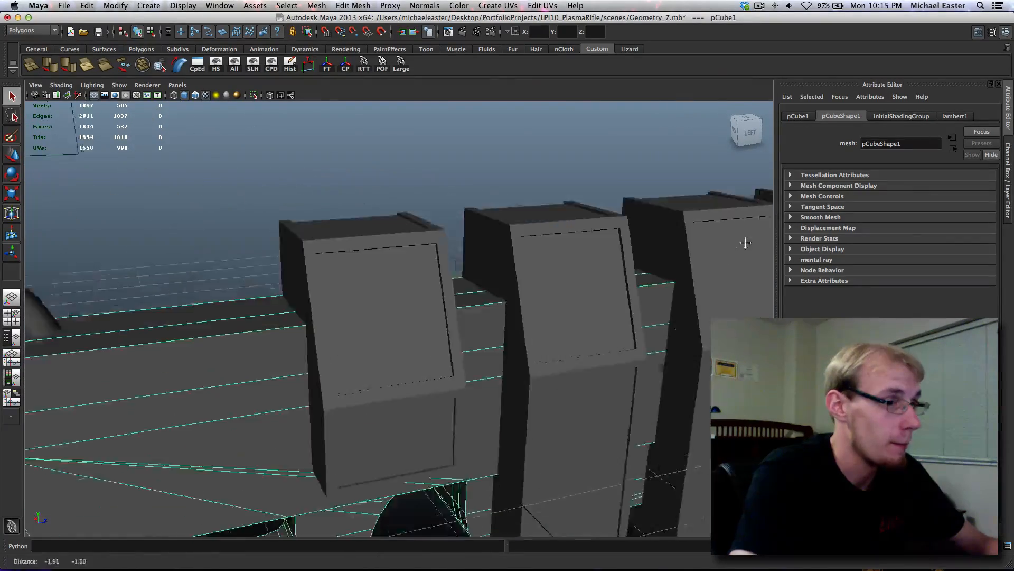
pyautogui.keyDown('alt'); pyautogui.moveTo(745, 243); pyautogui.dragTo(421, 296, button='right'); pyautogui.keyUp('alt')
pyautogui.keyDown('alt'); pyautogui.moveTo(421, 297); pyautogui.dragTo(312, 224, button='middle'); pyautogui.keyUp('alt')
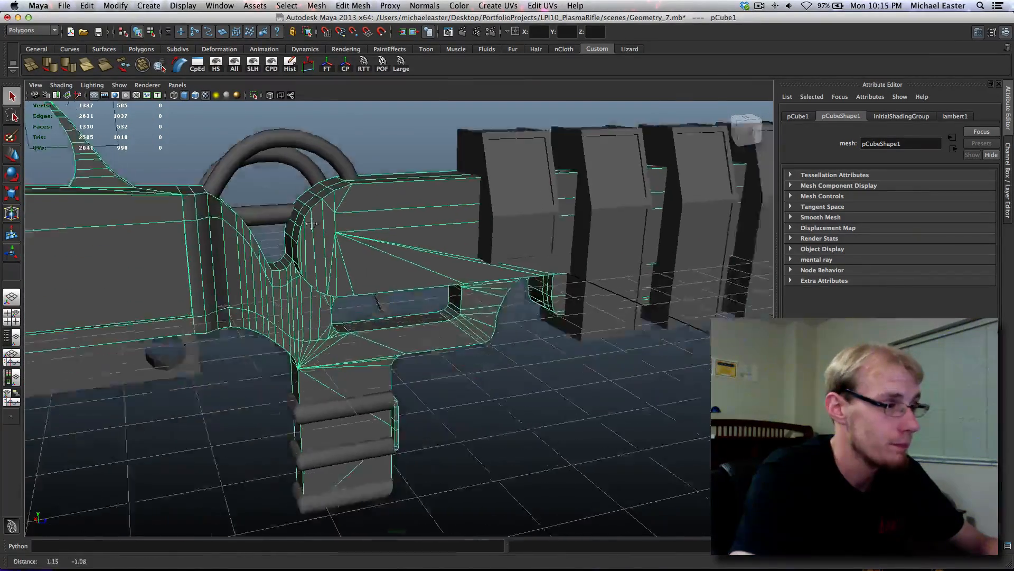
pyautogui.keyDown('alt'); pyautogui.moveTo(311, 224); pyautogui.dragTo(601, 322); pyautogui.keyUp('alt')
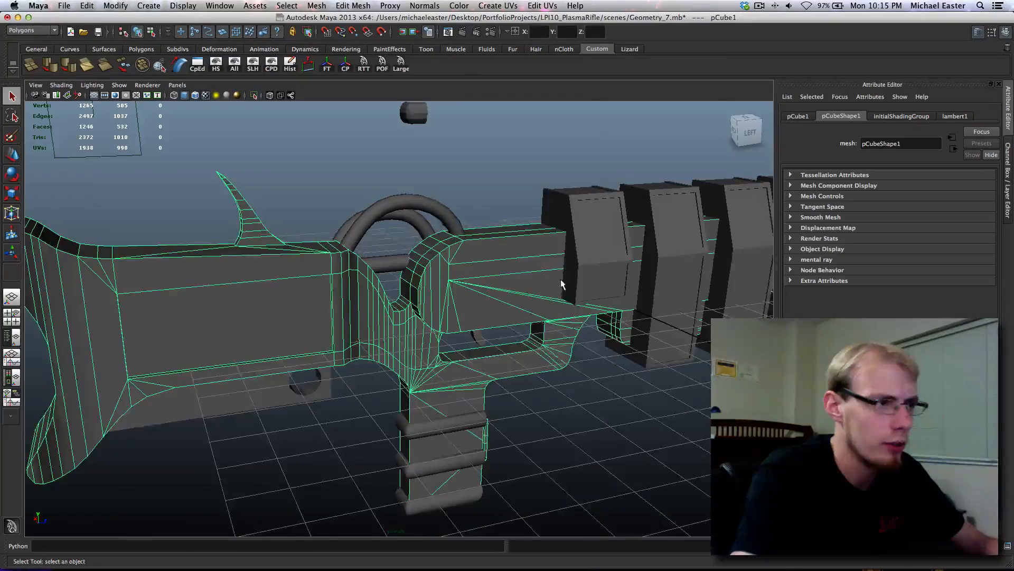
pyautogui.keyDown('alt'); pyautogui.moveTo(561, 284); pyautogui.dragTo(444, 278); pyautogui.keyUp('alt')
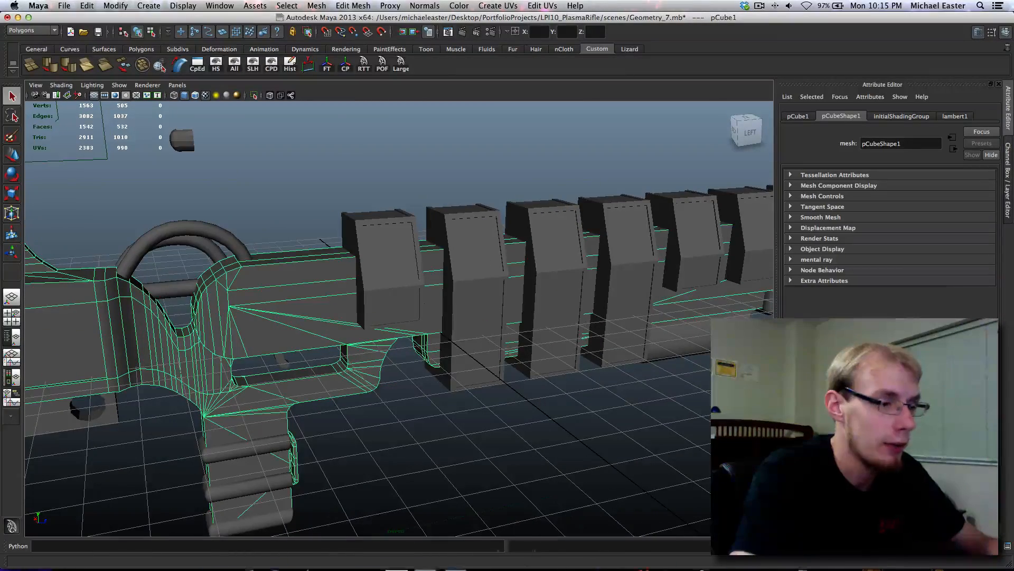
pyautogui.moveTo(516, 552)
pyautogui.keyDown('alt'); pyautogui.moveTo(402, 338); pyautogui.dragTo(449, 359); pyautogui.keyUp('alt')
pyautogui.keyDown('alt'); pyautogui.moveTo(418, 294); pyautogui.dragTo(290, 267); pyautogui.keyUp('alt')
pyautogui.keyDown('alt'); pyautogui.moveTo(370, 283); pyautogui.dragTo(358, 208); pyautogui.keyUp('alt')
pyautogui.keyDown('alt'); pyautogui.moveTo(599, 338); pyautogui.dragTo(443, 352, button='right'); pyautogui.keyUp('alt')
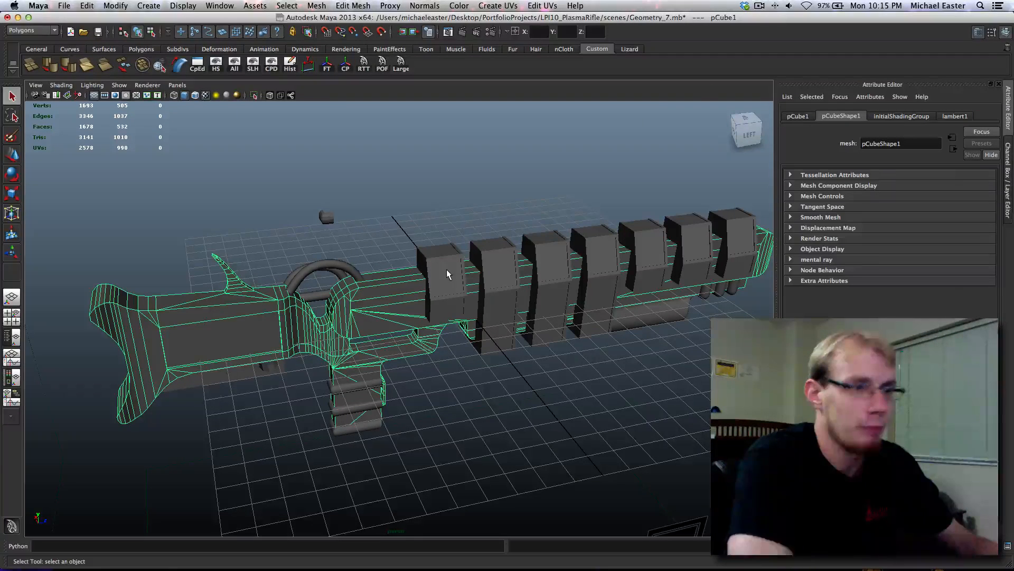
pyautogui.keyDown('alt'); pyautogui.moveTo(453, 279); pyautogui.dragTo(445, 256, button='middle'); pyautogui.keyUp('alt')
pyautogui.scroll(10, 442, 283)
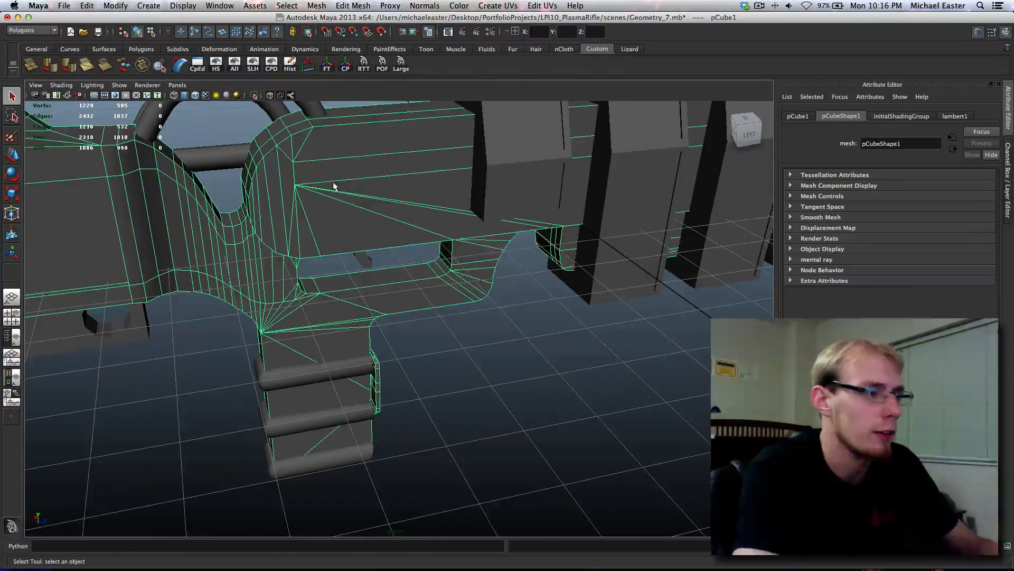
pyautogui.scroll(1, 391, 248)
pyautogui.moveTo(511, 567)
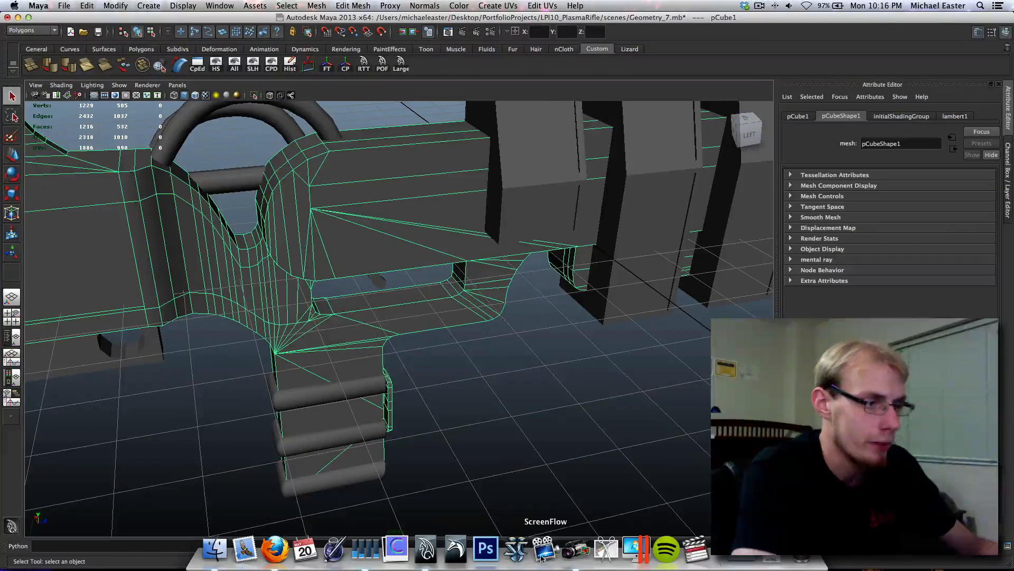
# - Delete the stray vertical and fanned-out edges on the side of the rifle body above the trigger guard
pyautogui.keyDown('alt'); pyautogui.moveTo(324, 233); pyautogui.dragTo(365, 227, button='middle'); pyautogui.keyUp('alt')
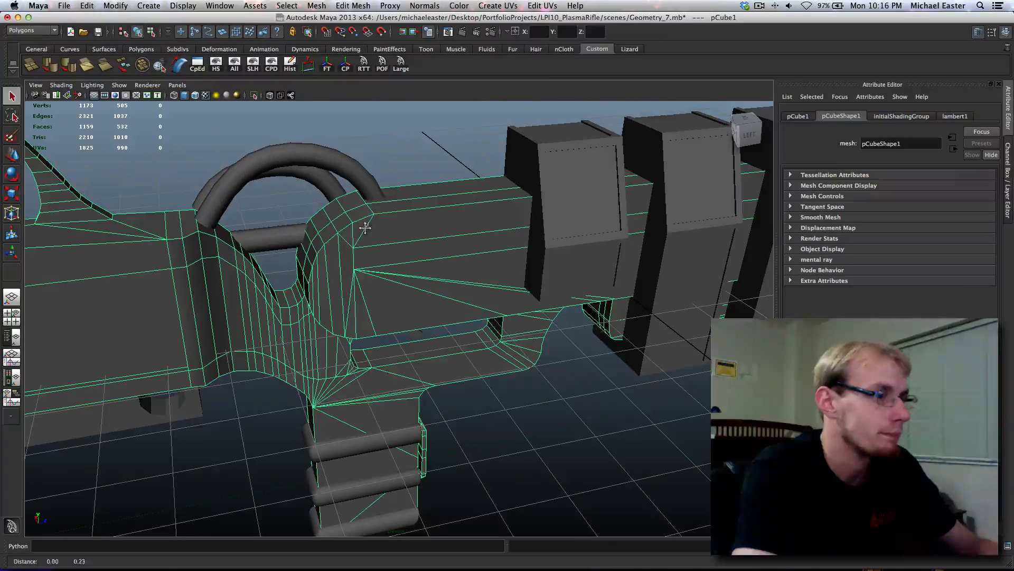
pyautogui.moveTo(362, 211); pyautogui.dragTo(361, 198, button='right')
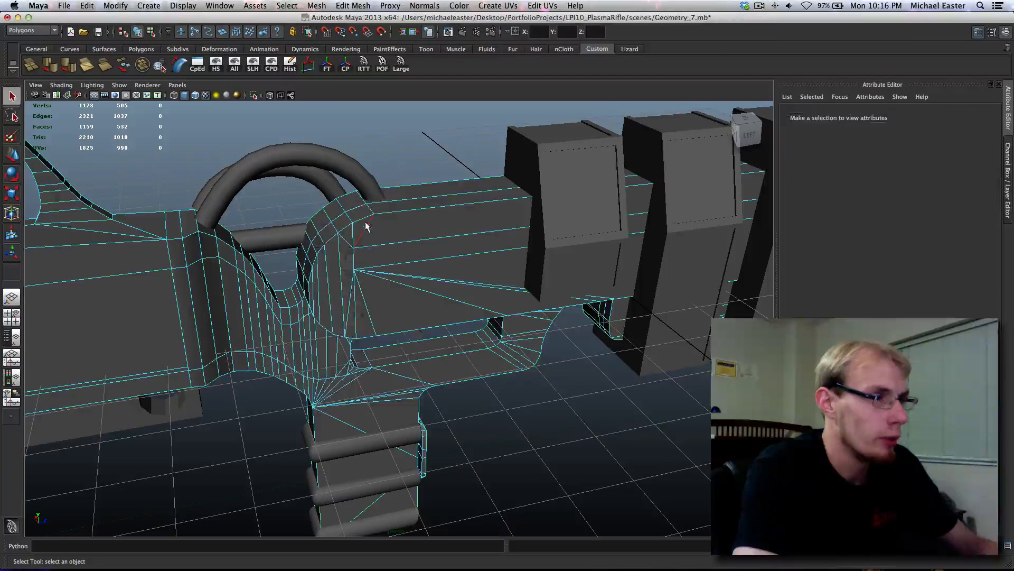
pyautogui.click(349, 239)
pyautogui.keyDown('shift'); pyautogui.click(340, 256); pyautogui.keyUp('shift')
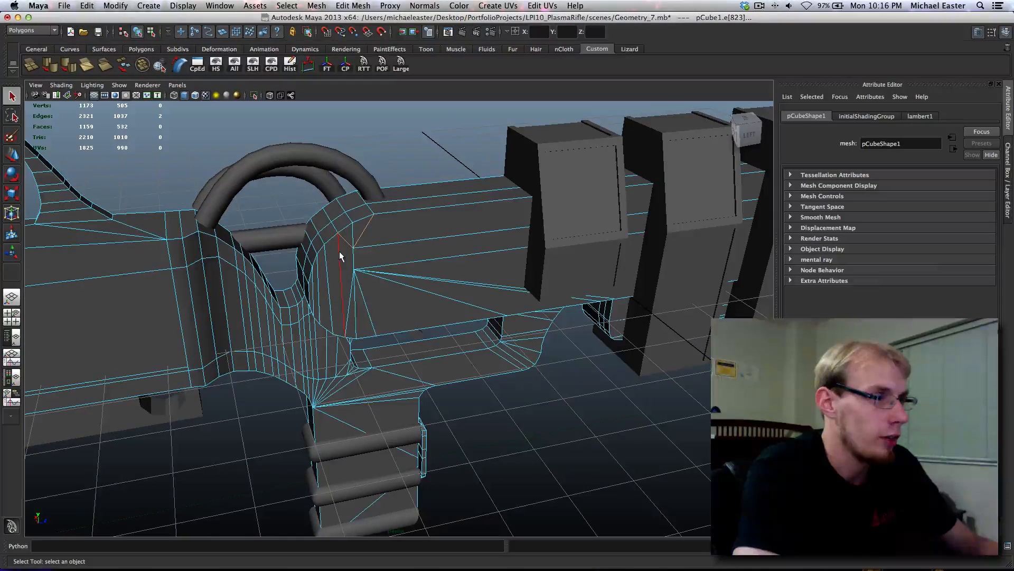
pyautogui.keyDown('shift'); pyautogui.click(325, 276); pyautogui.keyUp('shift')
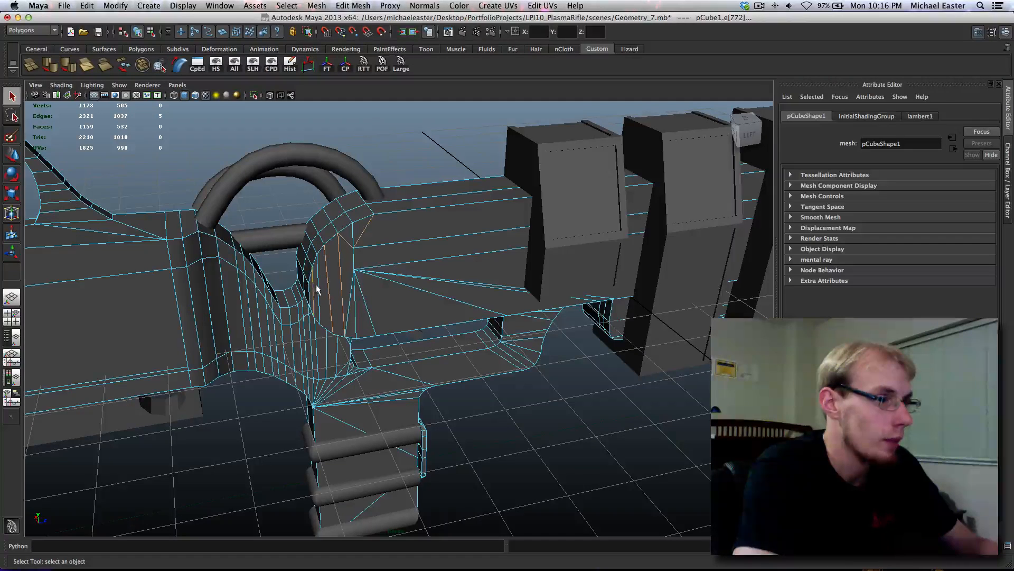
pyautogui.keyDown('shift'); pyautogui.click(318, 285); pyautogui.keyUp('shift')
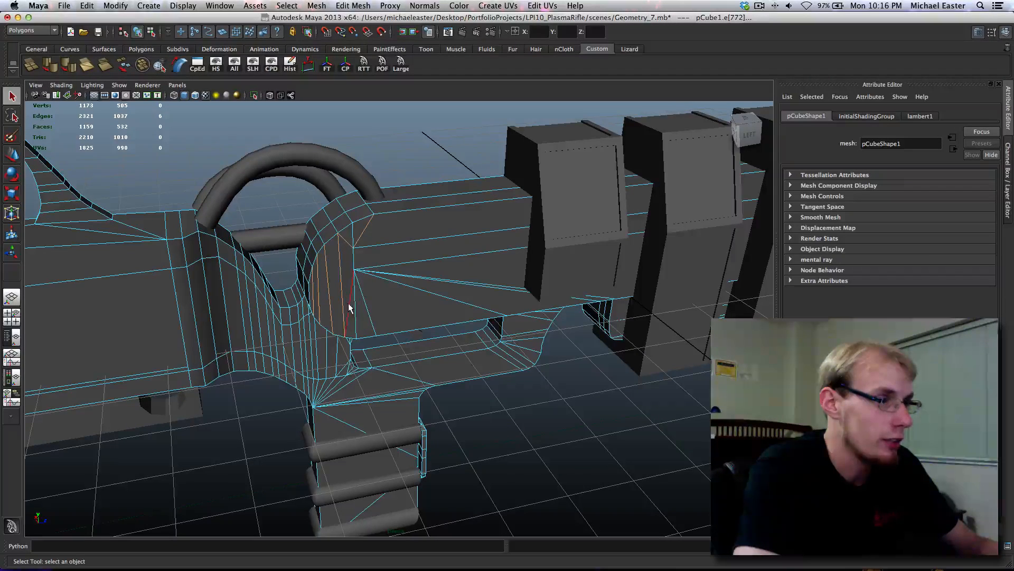
pyautogui.keyDown('shift'); pyautogui.click(369, 307); pyautogui.keyUp('shift')
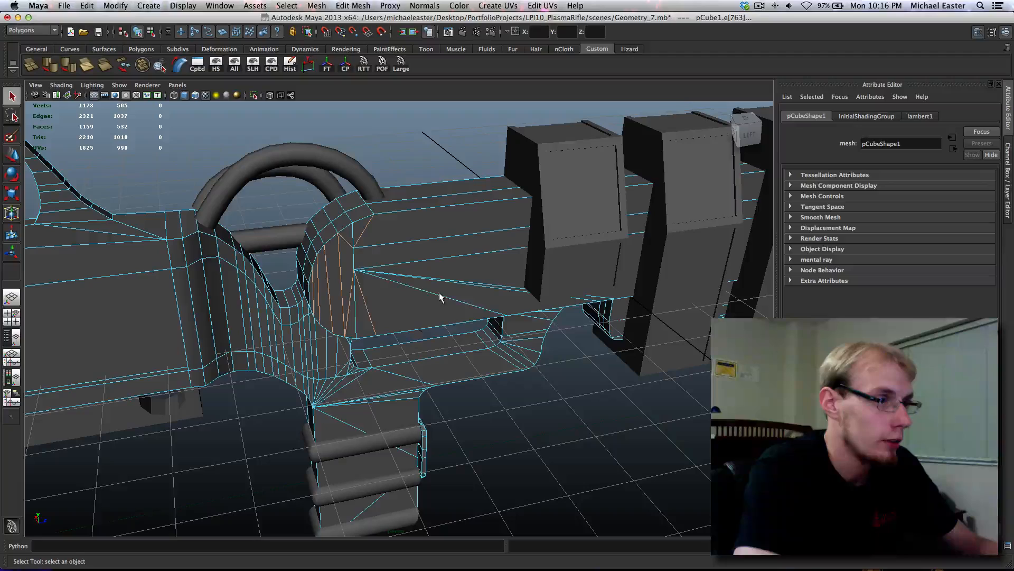
pyautogui.keyDown('shift'); pyautogui.click(437, 300); pyautogui.keyUp('shift')
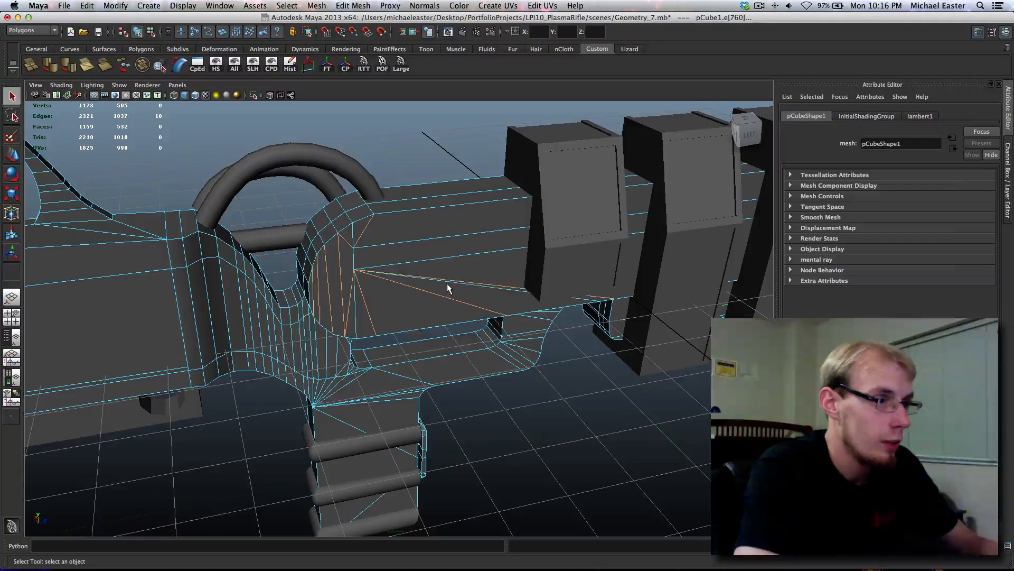
pyautogui.keyDown('alt'); pyautogui.moveTo(465, 262); pyautogui.dragTo(319, 263, button='middle'); pyautogui.keyUp('alt')
pyautogui.press('Delete')
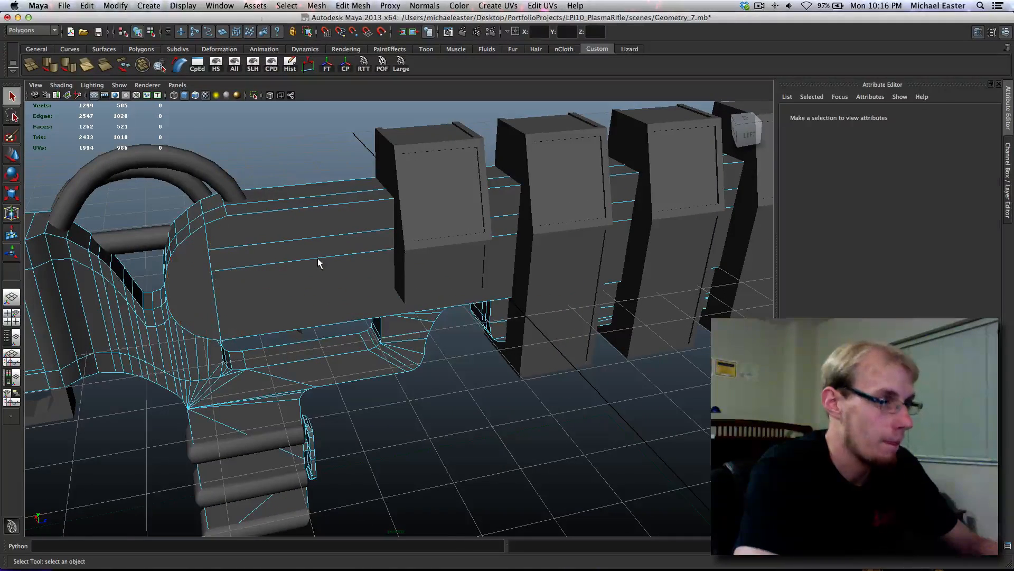
# - Delete the redundant diagonal and vertical edges on the side of the body's rounded muzzle end
pyautogui.keyDown('alt'); pyautogui.moveTo(465, 231); pyautogui.dragTo(137, 259, button='middle'); pyautogui.keyUp('alt')
pyautogui.keyDown('alt'); pyautogui.moveTo(750, 238); pyautogui.dragTo(351, 246, button='middle'); pyautogui.keyUp('alt')
pyautogui.click(334, 216)
pyautogui.scroll(6, 490, 244)
pyautogui.keyDown('alt'); pyautogui.moveTo(504, 186); pyautogui.dragTo(390, 353, button='middle'); pyautogui.keyUp('alt')
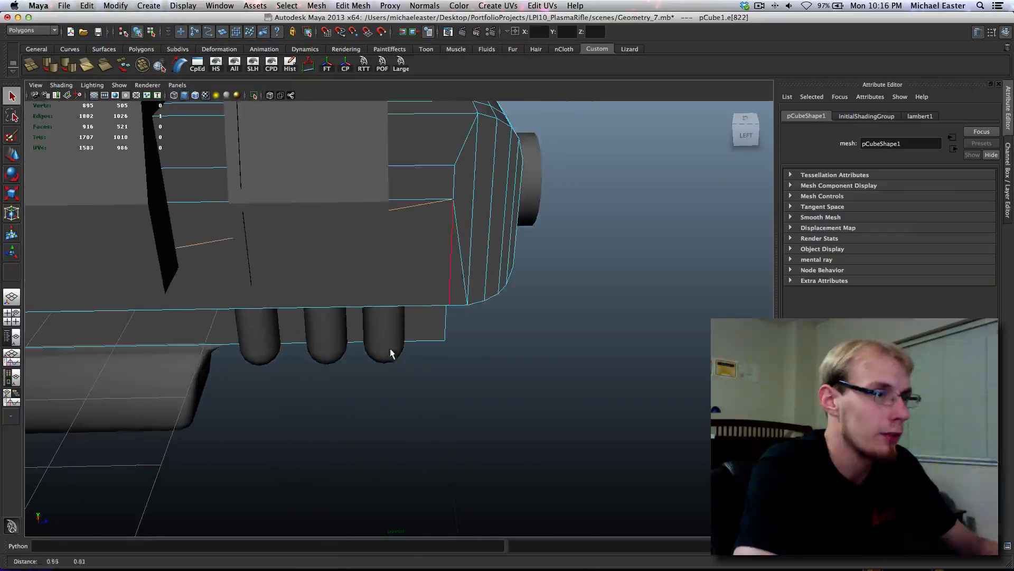
pyautogui.keyDown('shift'); pyautogui.click(460, 242); pyautogui.keyUp('shift')
pyautogui.keyDown('shift'); pyautogui.click(471, 241); pyautogui.keyUp('shift')
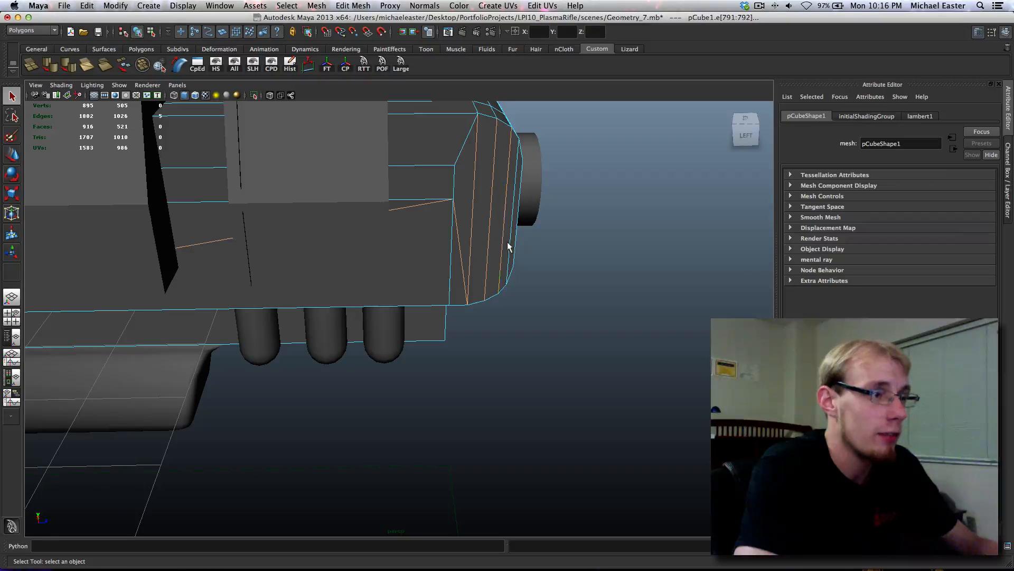
pyautogui.keyDown('shift'); pyautogui.click(509, 242); pyautogui.keyUp('shift')
pyautogui.scroll(-3, 430, 229)
pyautogui.press('Delete')
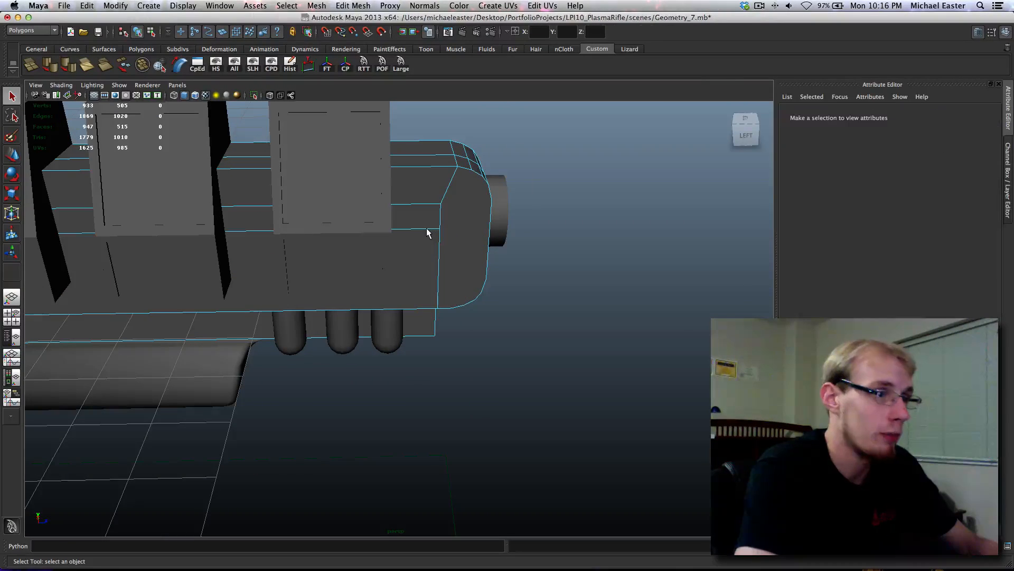
# - Select the edge loop along the upper border of the body's side face, starting at the rounded rear end
pyautogui.keyDown('alt'); pyautogui.moveTo(453, 185); pyautogui.dragTo(549, 204, button='middle'); pyautogui.keyUp('alt')
pyautogui.keyDown('alt'); pyautogui.moveTo(550, 204); pyautogui.dragTo(211, 275, button='right'); pyautogui.keyUp('alt')
pyautogui.keyDown('alt'); pyautogui.moveTo(204, 276); pyautogui.dragTo(475, 254, button='middle'); pyautogui.keyUp('alt')
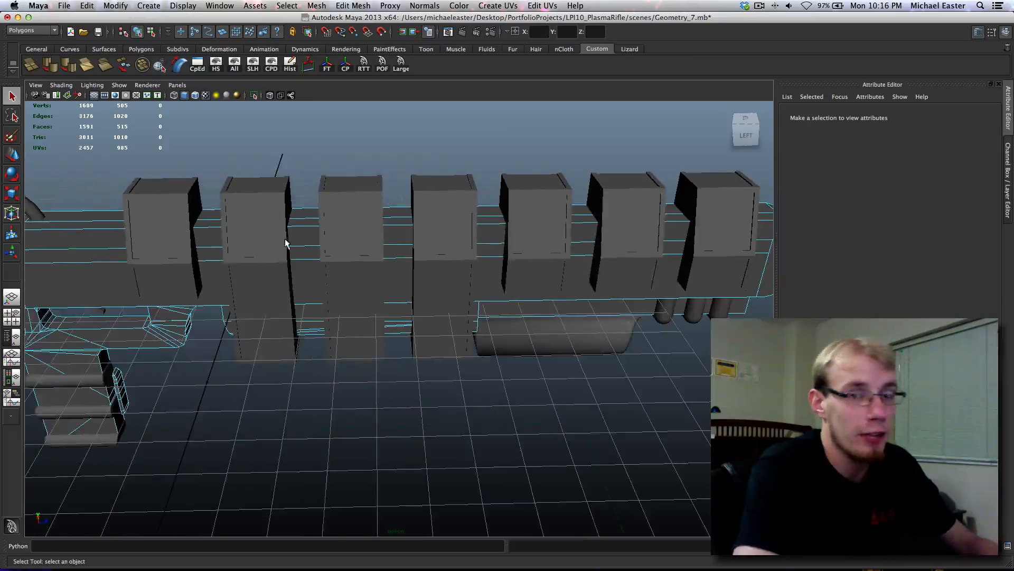
pyautogui.keyDown('alt'); pyautogui.moveTo(285, 243); pyautogui.dragTo(317, 244, button='middle'); pyautogui.keyUp('alt')
pyautogui.scroll(4, 318, 257)
pyautogui.keyDown('alt'); pyautogui.moveTo(319, 236); pyautogui.dragTo(354, 225); pyautogui.keyUp('alt')
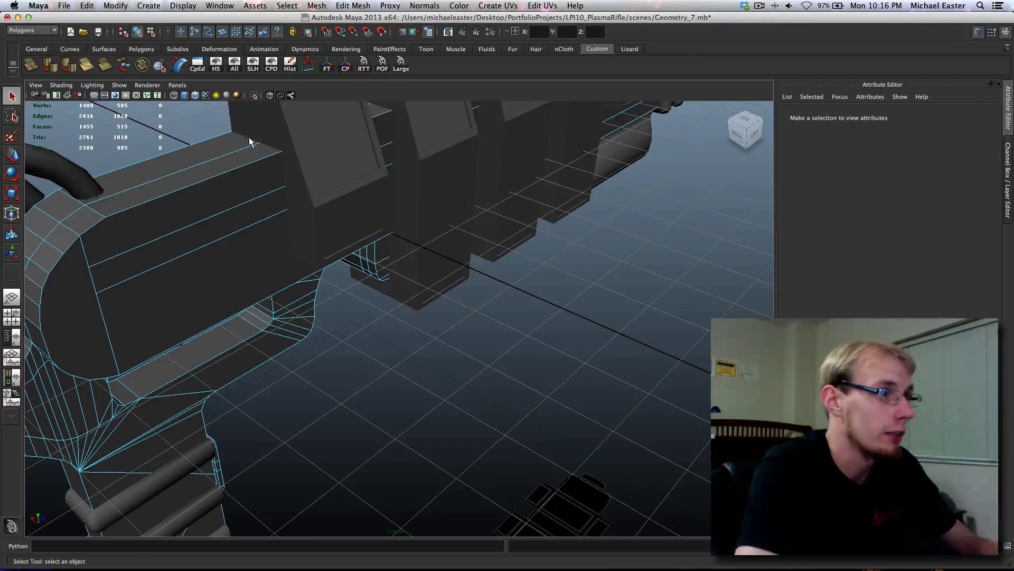
pyautogui.keyDown('alt'); pyautogui.moveTo(254, 112); pyautogui.dragTo(406, 124, button='middle'); pyautogui.keyUp('alt')
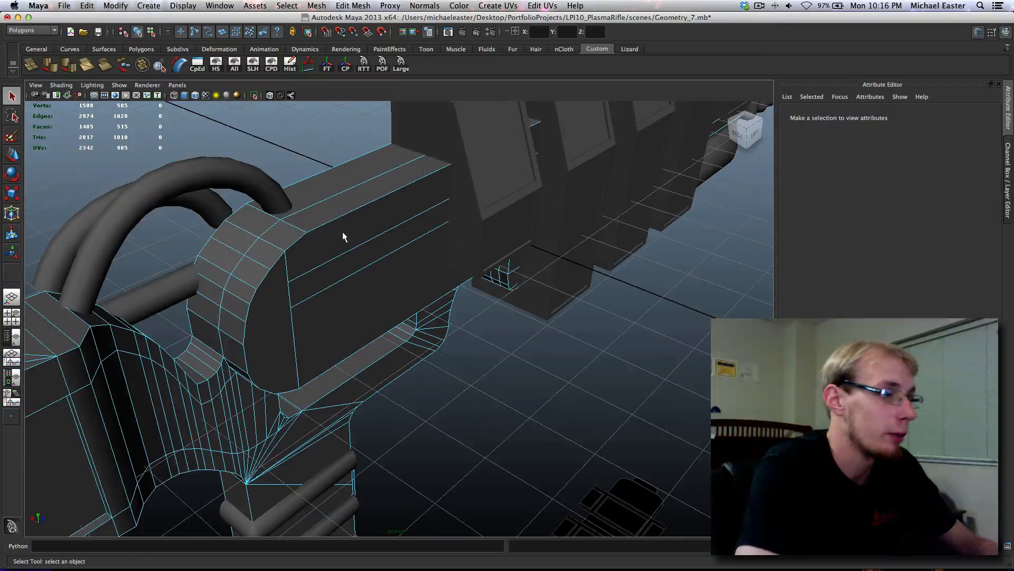
pyautogui.doubleClick(339, 215)
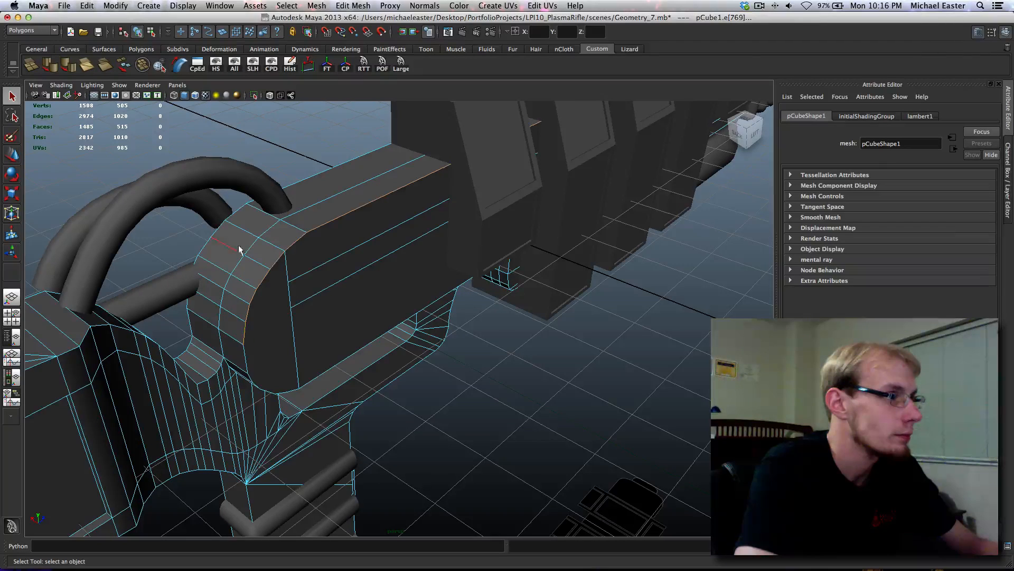
pyautogui.press('w')
pyautogui.moveTo(337, 284); pyautogui.dragTo(339, 284, button='middle')
pyautogui.press('z')
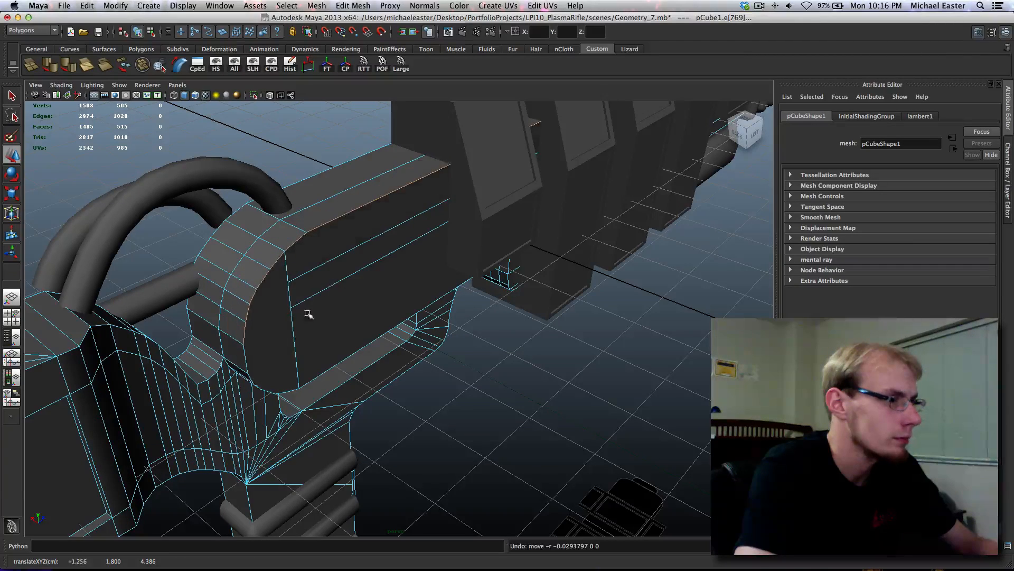
# - Add the lower edges of the side face's rounded rear curve to the edge selection, undoing the last unwanted pick
pyautogui.keyDown('shift'); pyautogui.click(245, 361); pyautogui.keyUp('shift')
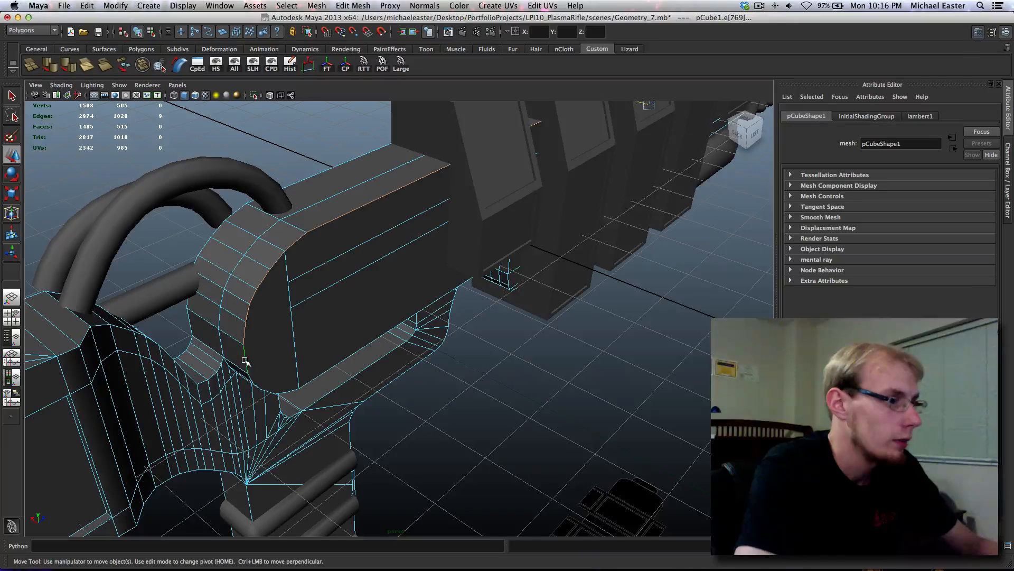
pyautogui.keyDown('alt'); pyautogui.moveTo(310, 375); pyautogui.dragTo(279, 438); pyautogui.keyUp('alt')
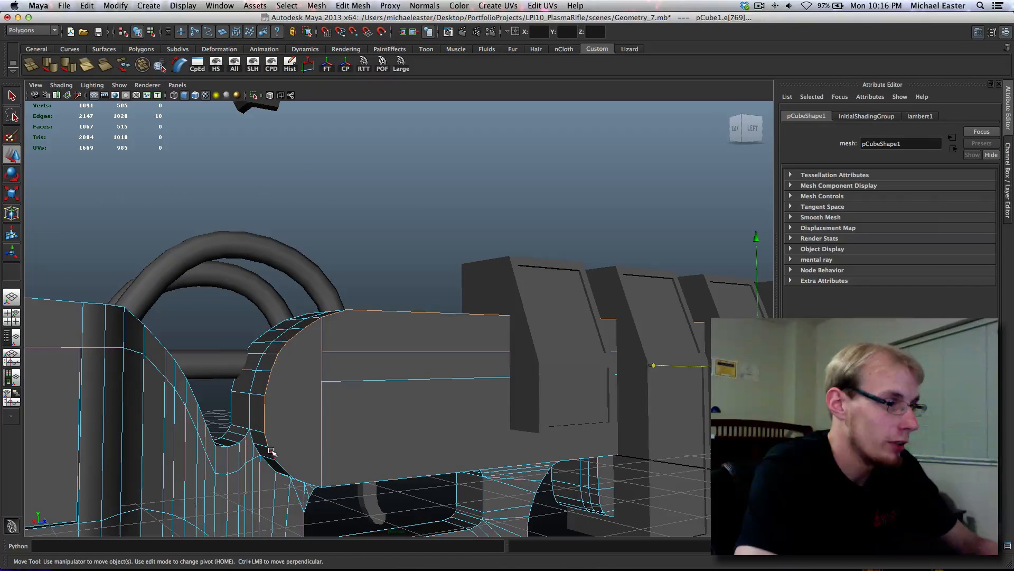
pyautogui.keyDown('alt'); pyautogui.moveTo(296, 467); pyautogui.dragTo(294, 323); pyautogui.keyUp('alt')
pyautogui.keyDown('shift'); pyautogui.click(295, 321); pyautogui.keyUp('shift')
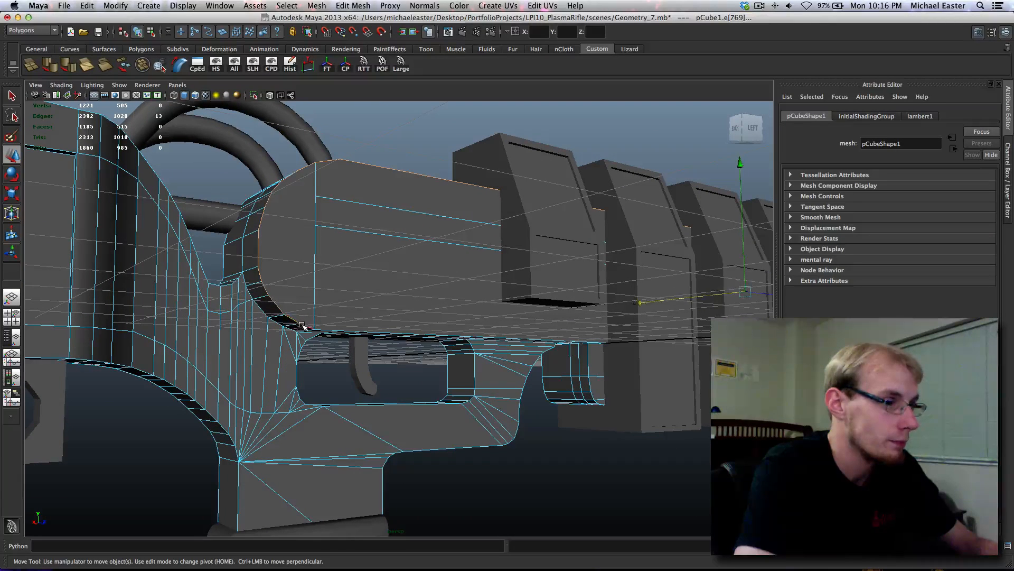
pyautogui.keyDown('shift'); pyautogui.click(328, 331); pyautogui.keyUp('shift')
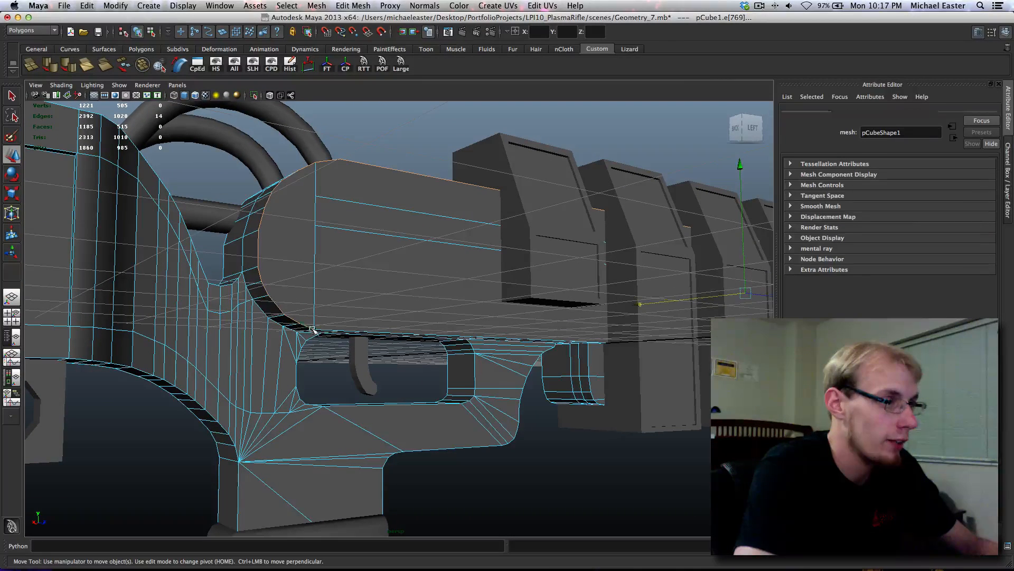
pyautogui.keyDown('alt'); pyautogui.moveTo(355, 356); pyautogui.dragTo(357, 386); pyautogui.keyUp('alt')
pyautogui.press('z')
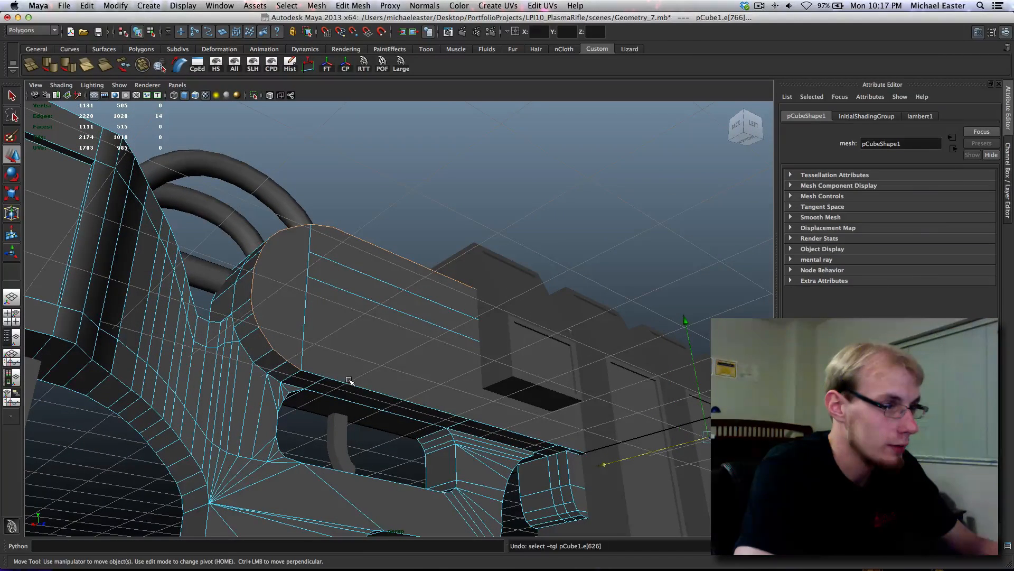
# - Extend the edge selection along the side face's lower border beneath the barrel ribs, using wireframe display to reach hidden edges
pyautogui.keyDown('shift'); pyautogui.click(555, 444); pyautogui.keyUp('shift')
pyautogui.press('4')
pyautogui.keyDown('alt'); pyautogui.moveTo(562, 448); pyautogui.dragTo(304, 287, button='middle'); pyautogui.keyUp('alt')
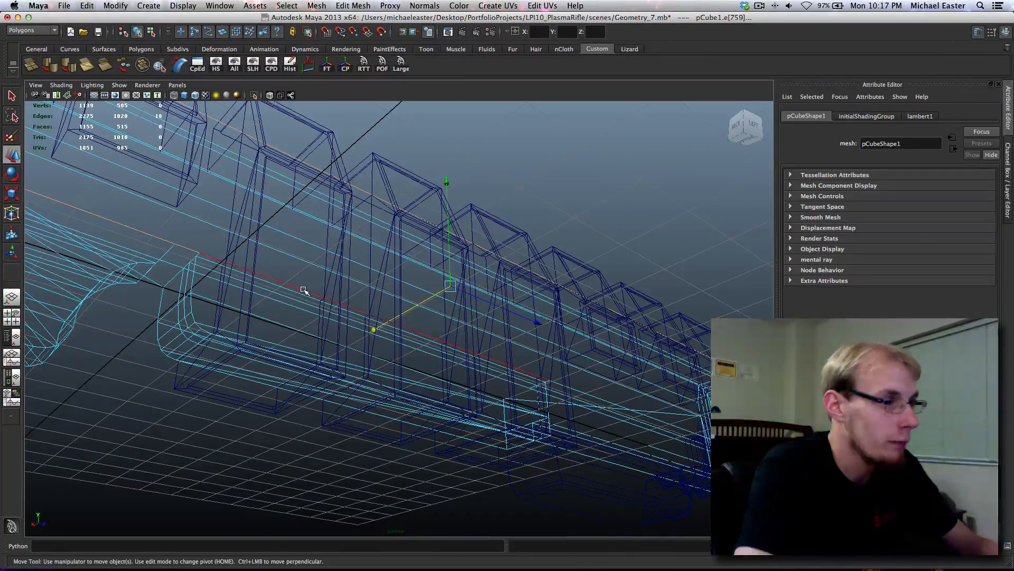
pyautogui.keyDown('shift'); pyautogui.click(306, 288); pyautogui.keyUp('shift')
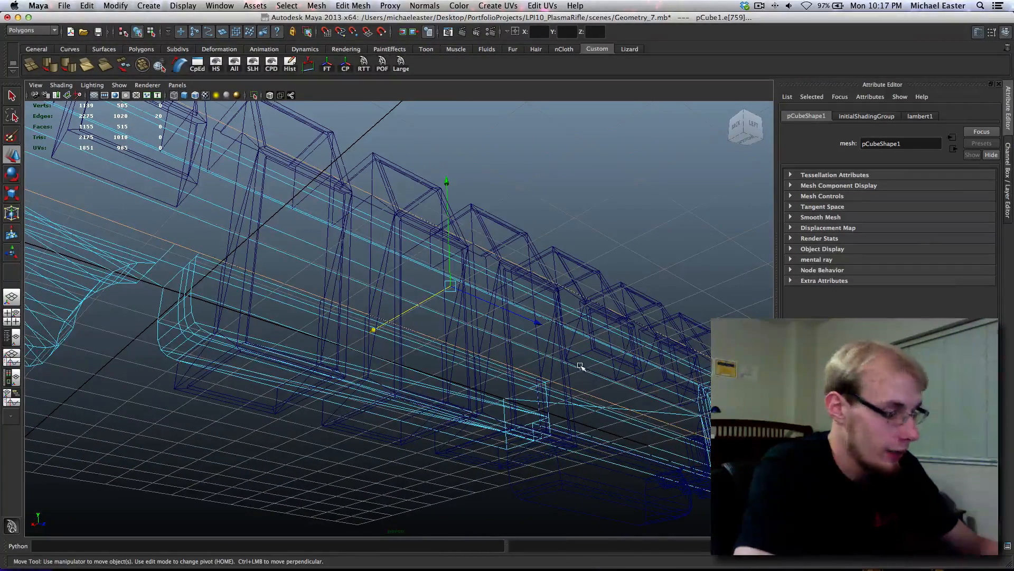
# - Return to shaded display and add the muzzle end's lower curve edges and vertical front edge to the border selection
pyautogui.press('5')
pyautogui.keyDown('alt'); pyautogui.moveTo(610, 379); pyautogui.dragTo(536, 365); pyautogui.keyUp('alt')
pyautogui.keyDown('alt'); pyautogui.moveTo(536, 365); pyautogui.dragTo(238, 349, button='middle'); pyautogui.keyUp('alt')
pyautogui.scroll(5, 254, 310)
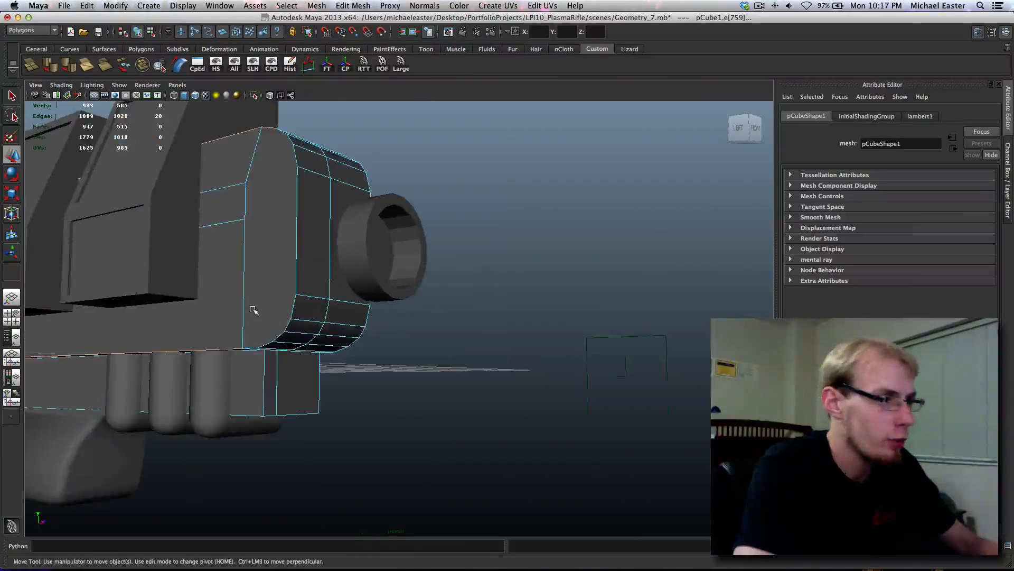
pyautogui.keyDown('alt'); pyautogui.moveTo(253, 310); pyautogui.dragTo(299, 292, button='middle'); pyautogui.keyUp('alt')
pyautogui.scroll(5, 299, 292)
pyautogui.keyDown('alt'); pyautogui.moveTo(299, 292); pyautogui.dragTo(297, 205); pyautogui.keyUp('alt')
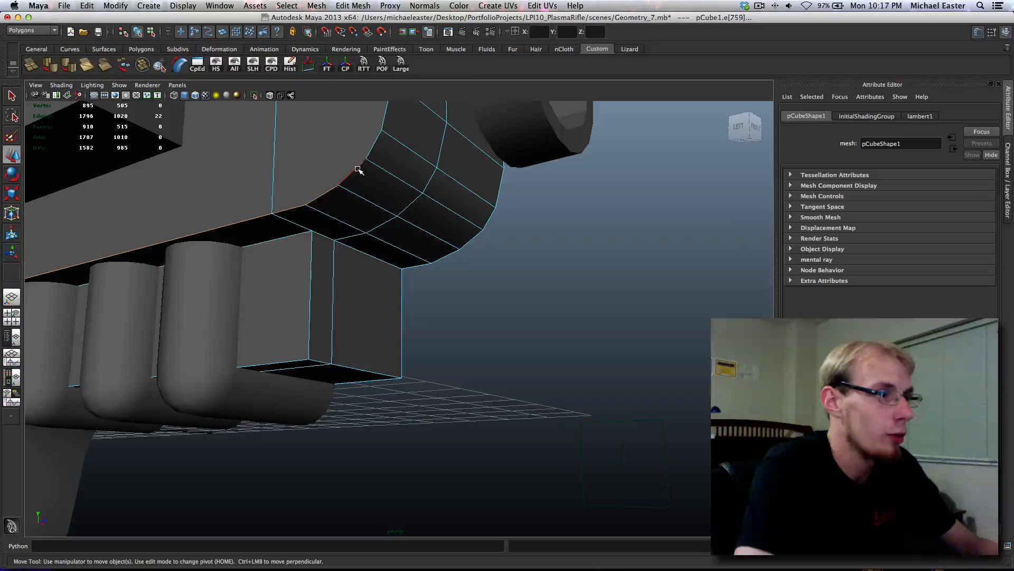
pyautogui.keyDown('alt'); pyautogui.moveTo(369, 148); pyautogui.dragTo(379, 291); pyautogui.keyUp('alt')
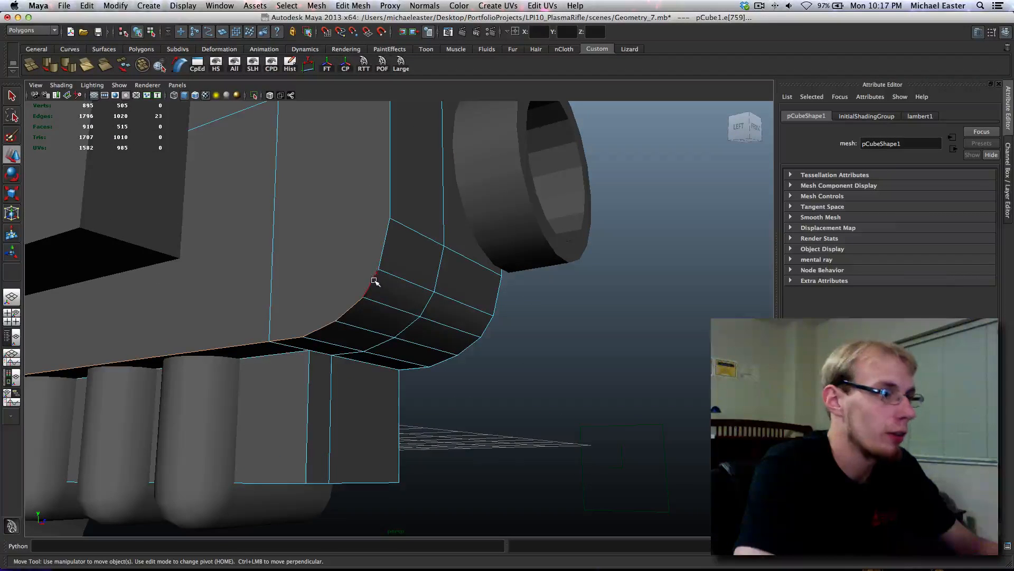
pyautogui.keyDown('shift'); pyautogui.click(379, 260); pyautogui.keyUp('shift')
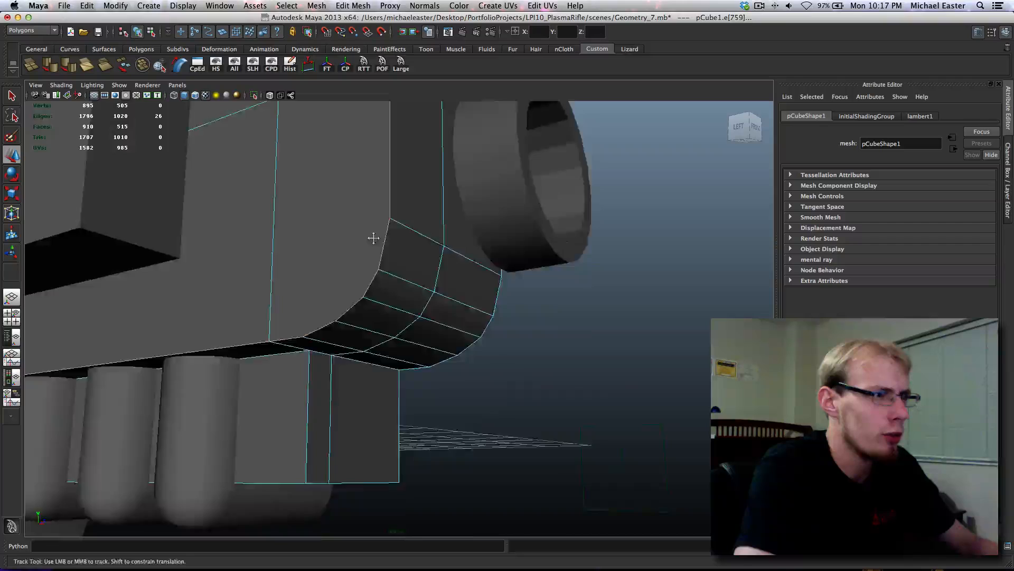
pyautogui.keyDown('alt'); pyautogui.moveTo(379, 259); pyautogui.dragTo(379, 297); pyautogui.keyUp('alt')
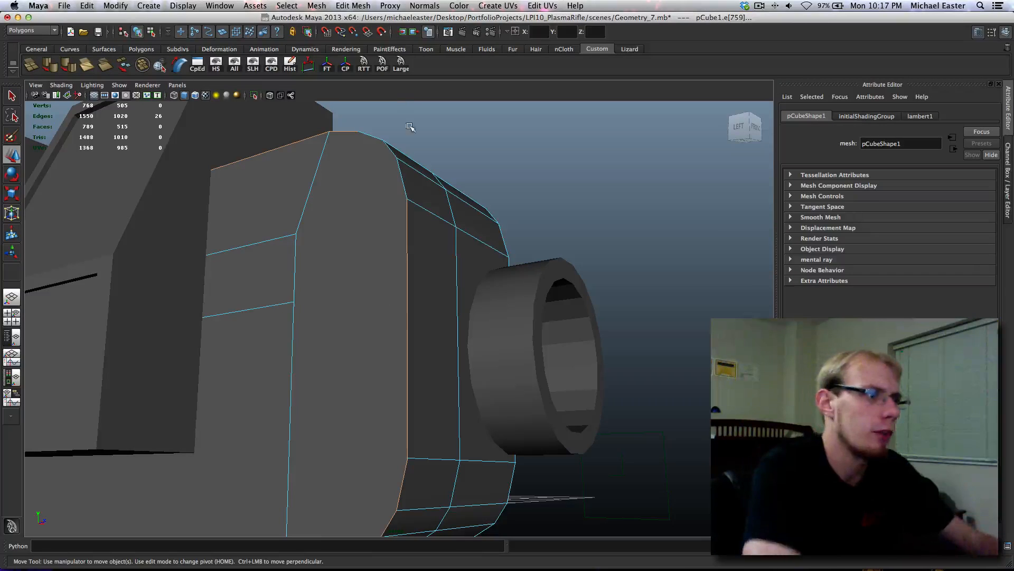
# - Add the upper curve edges of the body's rounded muzzle end to complete the side face's border selection
pyautogui.keyDown('alt'); pyautogui.moveTo(410, 113); pyautogui.dragTo(392, 304); pyautogui.keyUp('alt')
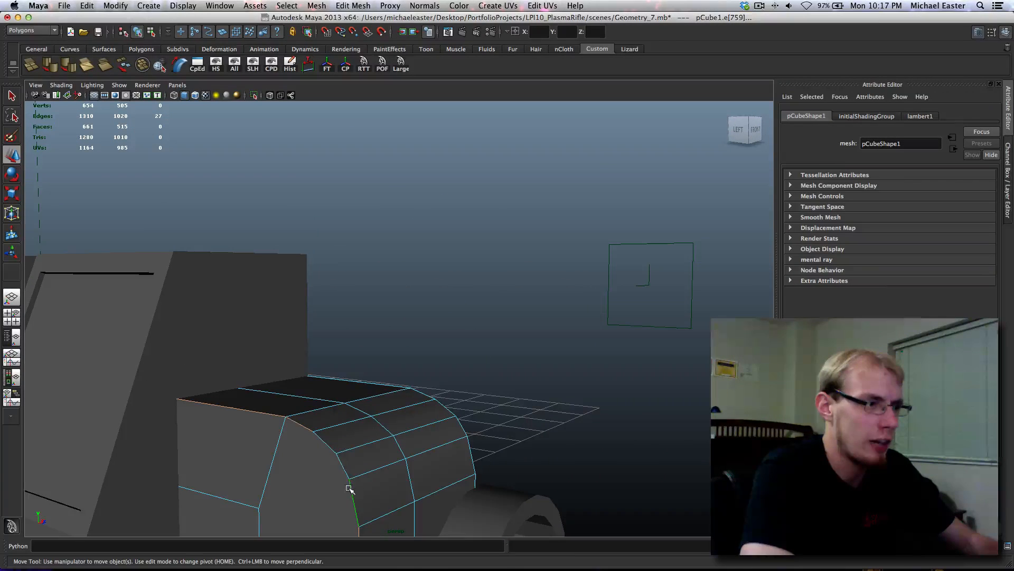
pyautogui.keyDown('alt'); pyautogui.moveTo(330, 445); pyautogui.dragTo(339, 403, button='right'); pyautogui.keyUp('alt')
pyautogui.keyDown('alt'); pyautogui.moveTo(340, 403); pyautogui.dragTo(254, 338); pyautogui.keyUp('alt')
pyautogui.keyDown('alt'); pyautogui.moveTo(252, 339); pyautogui.dragTo(259, 333, button='middle'); pyautogui.keyUp('alt')
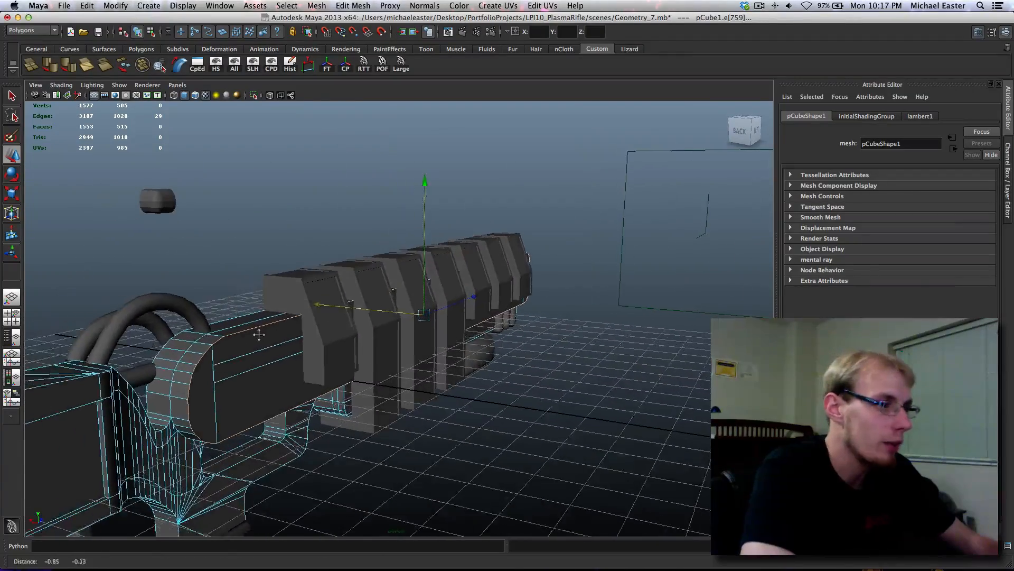
pyautogui.keyDown('alt'); pyautogui.moveTo(254, 338); pyautogui.dragTo(309, 386, button='right'); pyautogui.keyUp('alt')
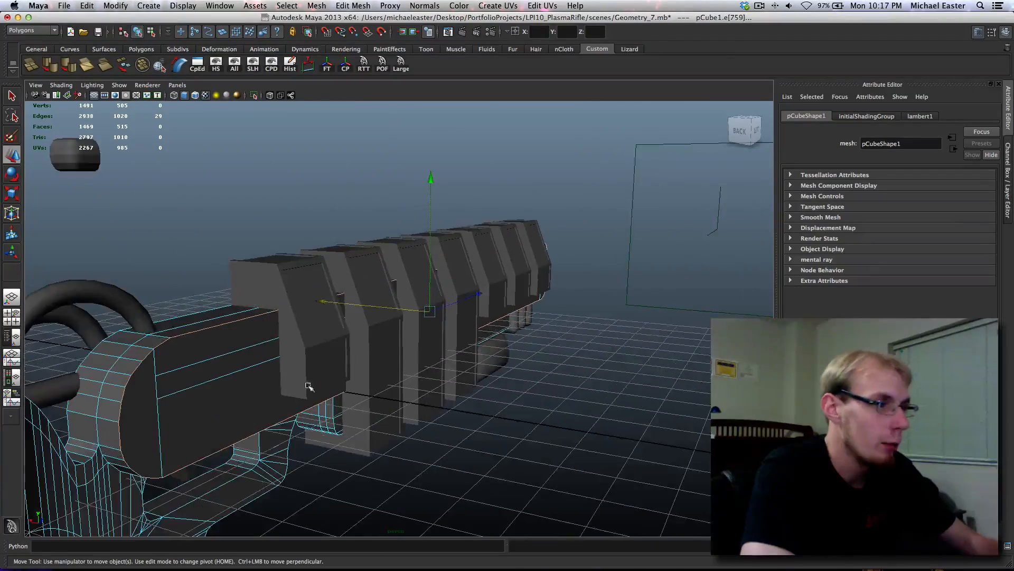
# - Bevel the selected side-face border edges with a width of 0.3138 and 3 segments
pyautogui.click(165, 373)
pyautogui.keyDown('alt'); pyautogui.moveTo(166, 374); pyautogui.dragTo(283, 384); pyautogui.keyUp('alt')
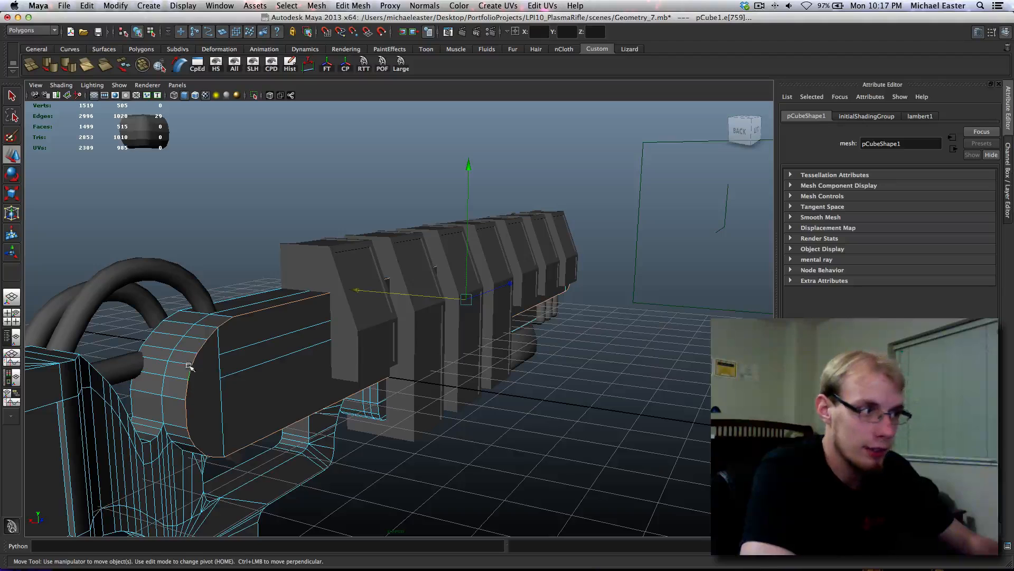
pyautogui.keyDown('alt'); pyautogui.moveTo(242, 389); pyautogui.dragTo(254, 374, button='middle'); pyautogui.keyUp('alt')
pyautogui.keyDown('alt'); pyautogui.moveTo(253, 374); pyautogui.dragTo(259, 397, button='right'); pyautogui.keyUp('alt')
pyautogui.keyDown('alt'); pyautogui.moveTo(213, 375); pyautogui.dragTo(282, 363, button='middle'); pyautogui.keyUp('alt')
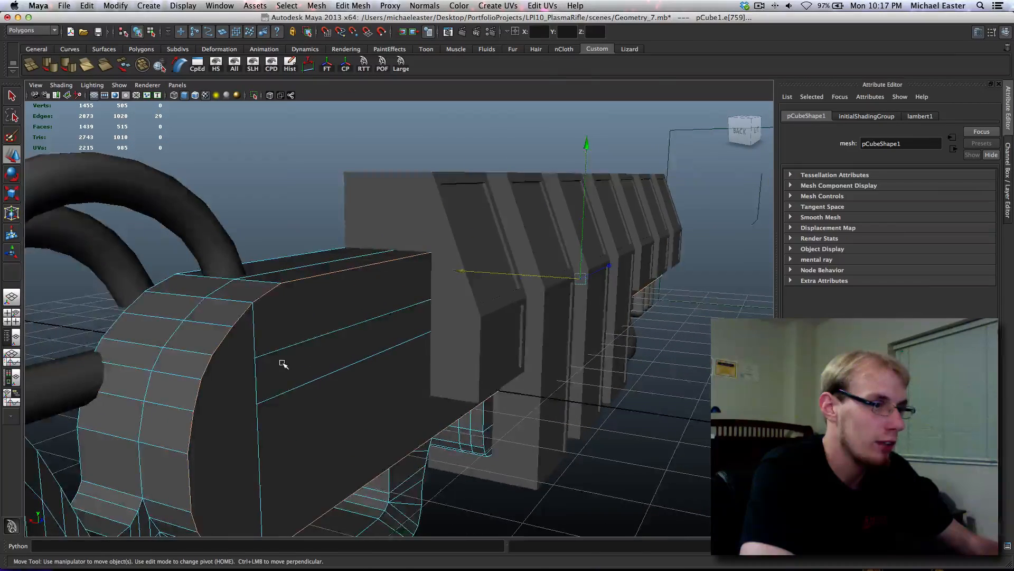
pyautogui.keyDown('alt'); pyautogui.moveTo(283, 363); pyautogui.dragTo(285, 365); pyautogui.keyUp('alt')
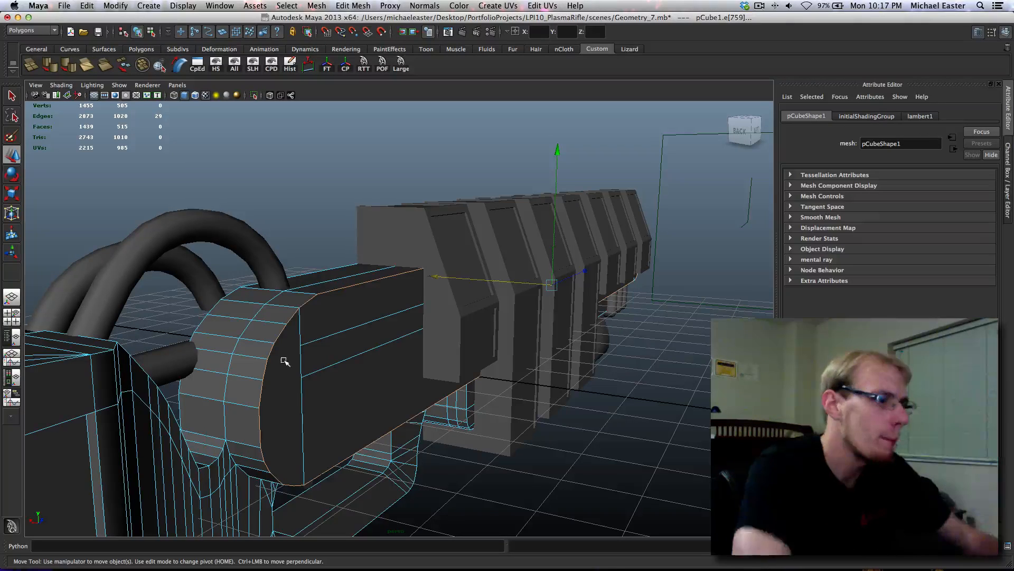
pyautogui.keyDown('shift'); pyautogui.moveTo(337, 348); pyautogui.dragTo(362, 347, button='right'); pyautogui.keyUp('shift')
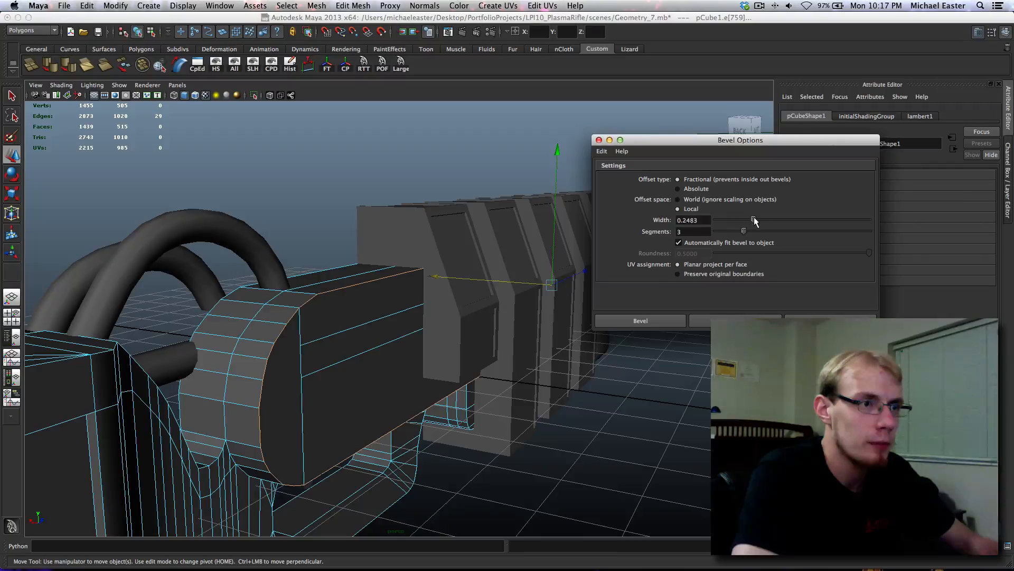
pyautogui.moveTo(754, 217); pyautogui.dragTo(764, 217)
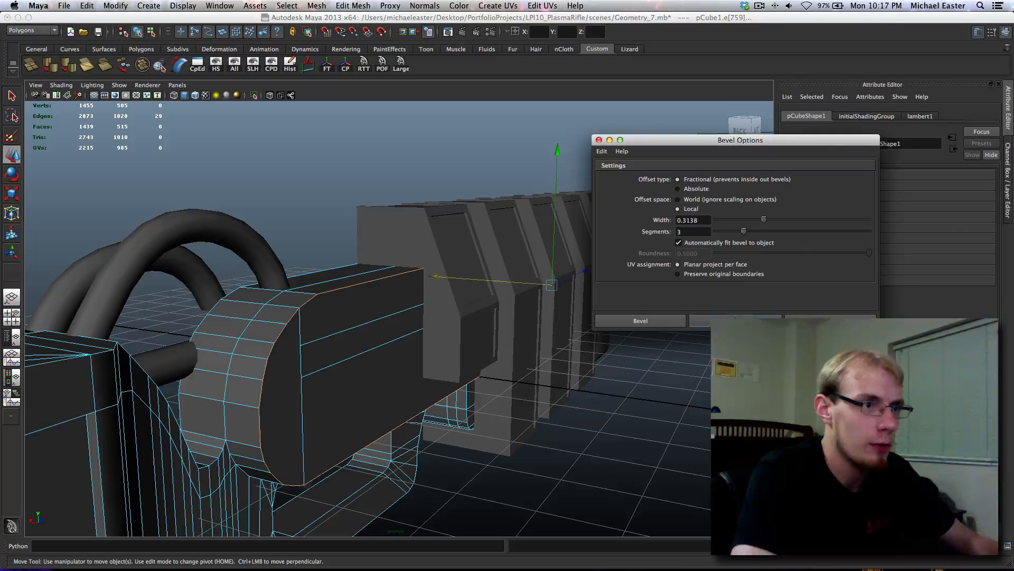
pyautogui.click(734, 320)
# - Examine the bevel around the side face's rounded rear end and switch the body back to object mode
pyautogui.keyDown('alt'); pyautogui.moveTo(340, 348); pyautogui.dragTo(426, 319); pyautogui.keyUp('alt')
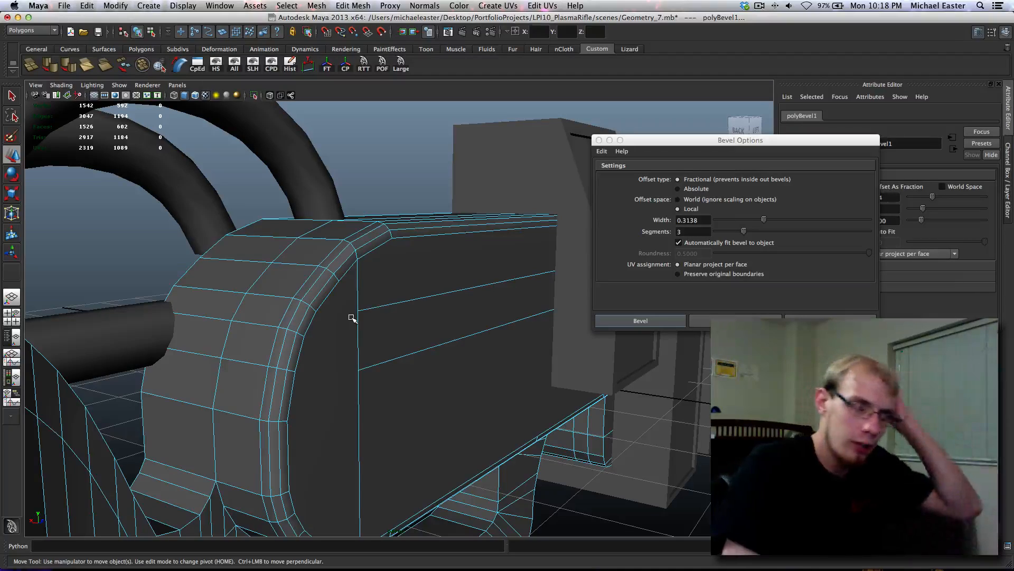
pyautogui.keyDown('alt'); pyautogui.moveTo(320, 267); pyautogui.dragTo(283, 361); pyautogui.keyUp('alt')
pyautogui.keyDown('alt'); pyautogui.moveTo(223, 347); pyautogui.dragTo(280, 347); pyautogui.keyUp('alt')
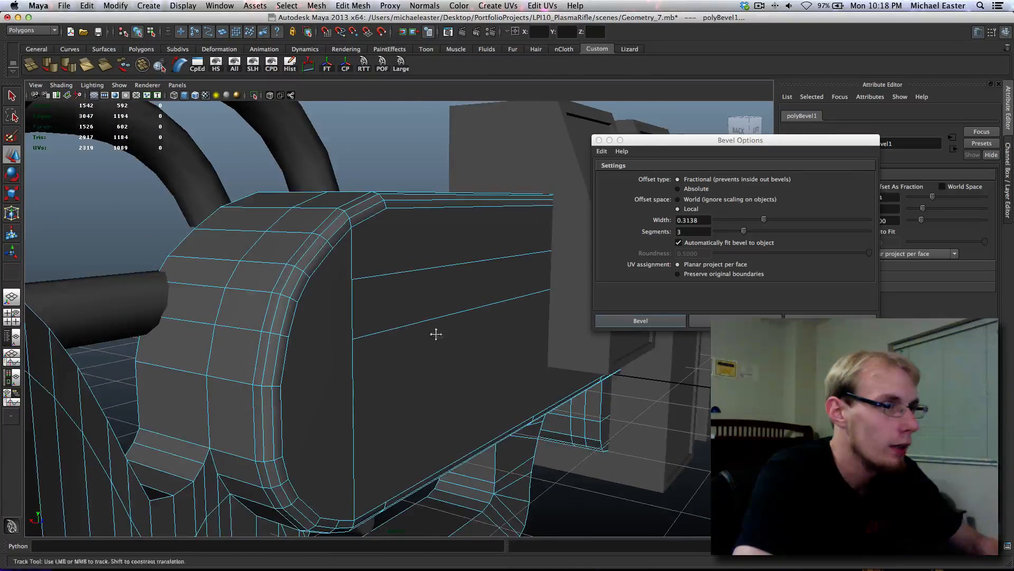
pyautogui.keyDown('alt'); pyautogui.moveTo(328, 346); pyautogui.dragTo(402, 346, button='middle'); pyautogui.keyUp('alt')
pyautogui.keyDown('alt'); pyautogui.moveTo(403, 346); pyautogui.dragTo(286, 335); pyautogui.keyUp('alt')
pyautogui.rightClick(339, 332)
pyautogui.click(386, 317)
pyautogui.keyDown('alt'); pyautogui.moveTo(362, 319); pyautogui.dragTo(382, 332); pyautogui.keyUp('alt')
pyautogui.scroll(-10, 380, 333)
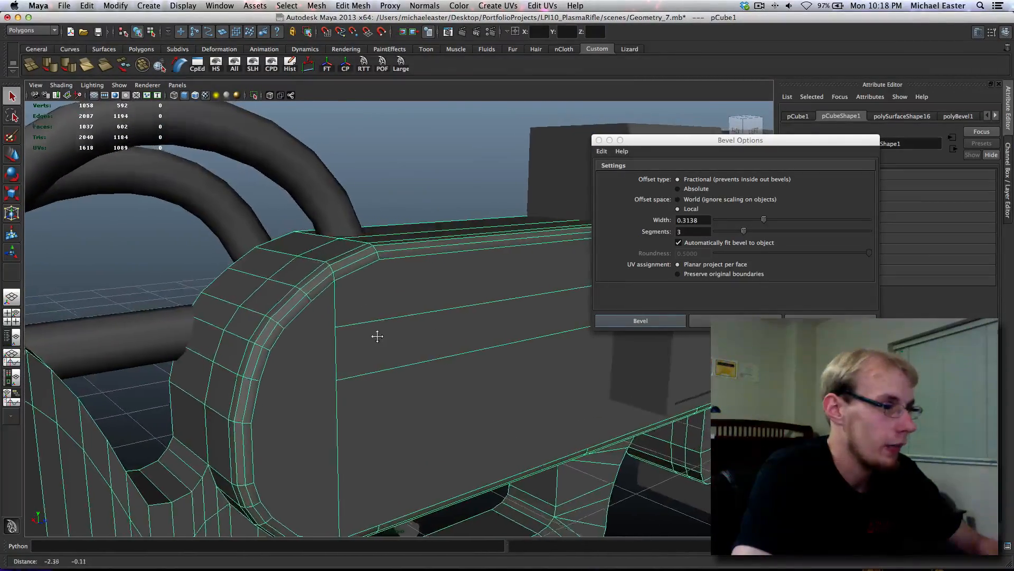
# - Select all objects in the scene and delete their construction history
pyautogui.keyDown('alt'); pyautogui.moveTo(364, 332); pyautogui.dragTo(404, 339, button='middle'); pyautogui.keyUp('alt')
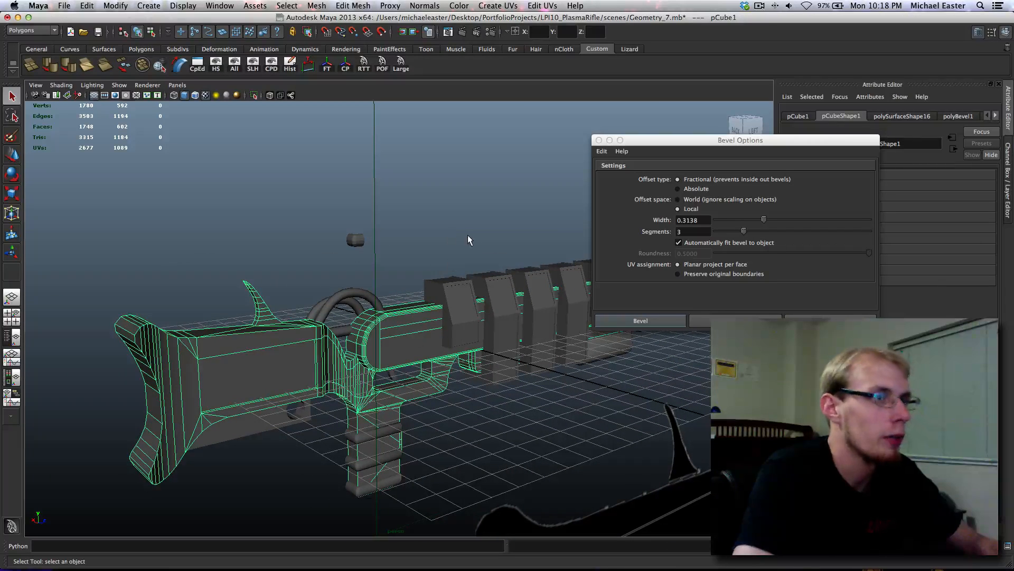
pyautogui.click(468, 235)
pyautogui.moveTo(433, 188); pyautogui.dragTo(434, 198, button='right')
pyautogui.click(294, 68)
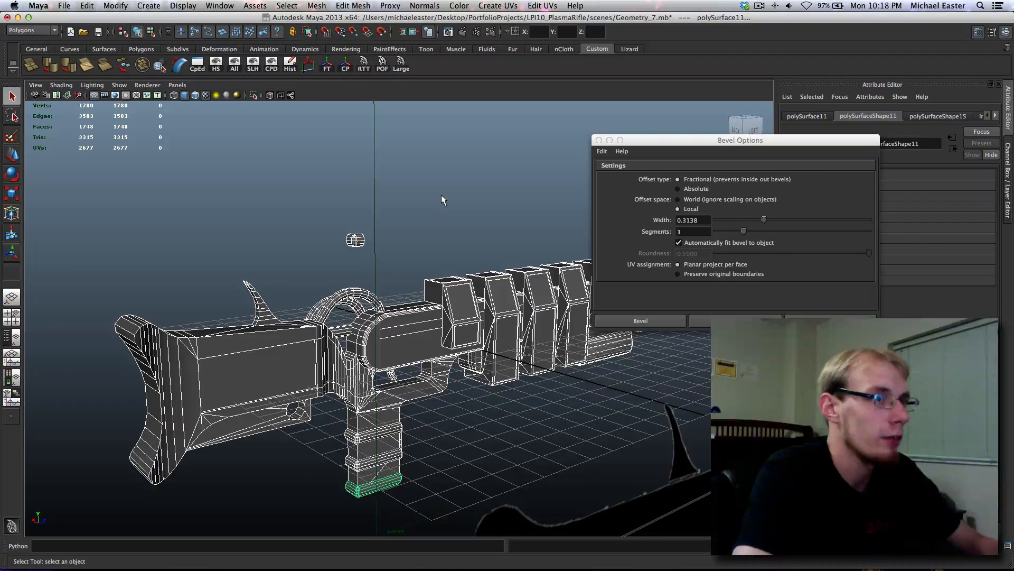
# - Save the scene as a new Maya Binary file named Geometry_8 in the scenes folder
pyautogui.hotkey('ctrl', 'shift', 's')
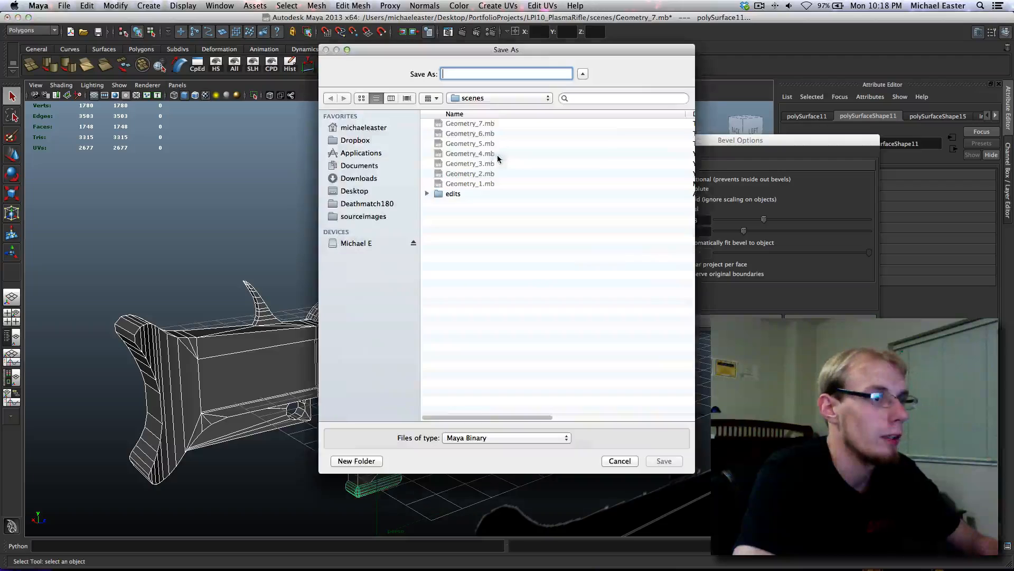
pyautogui.click(484, 123)
pyautogui.click(488, 74)
pyautogui.press('BackSpace')
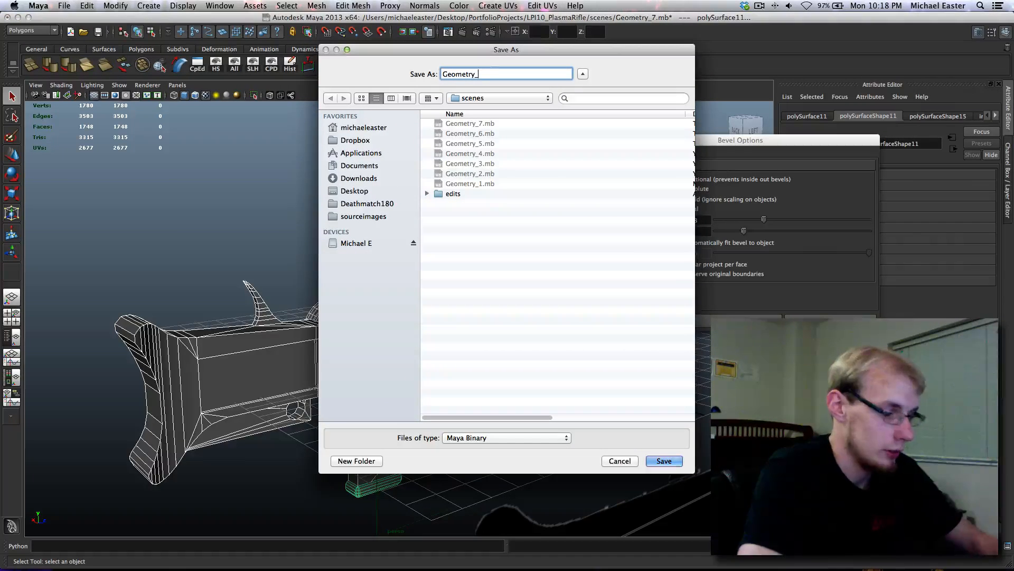
pyautogui.write('8')
pyautogui.press('Return')
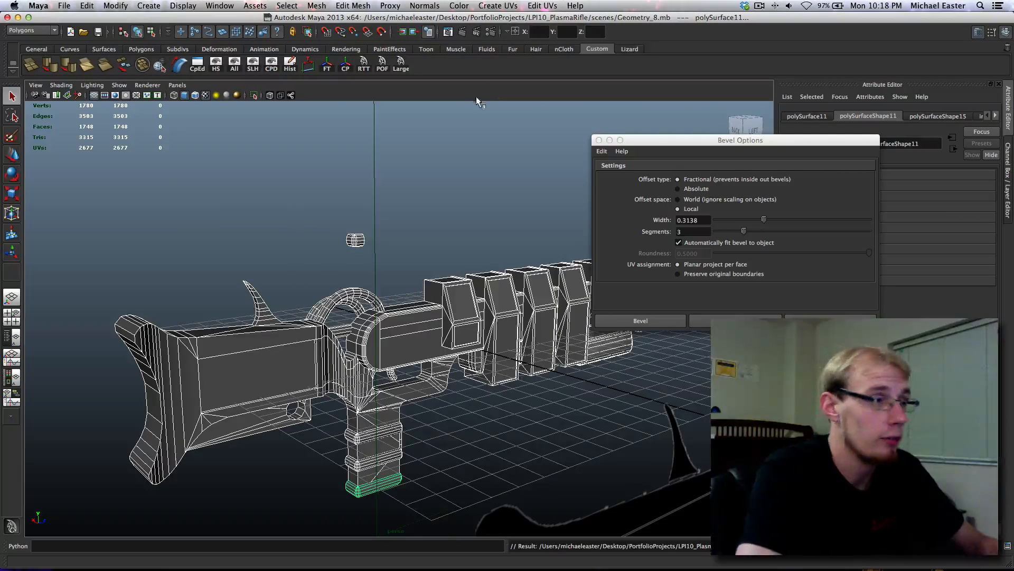
# - Clear the selection and open the earlier scene version Geometry_7.mb
pyautogui.scroll(6, 431, 205)
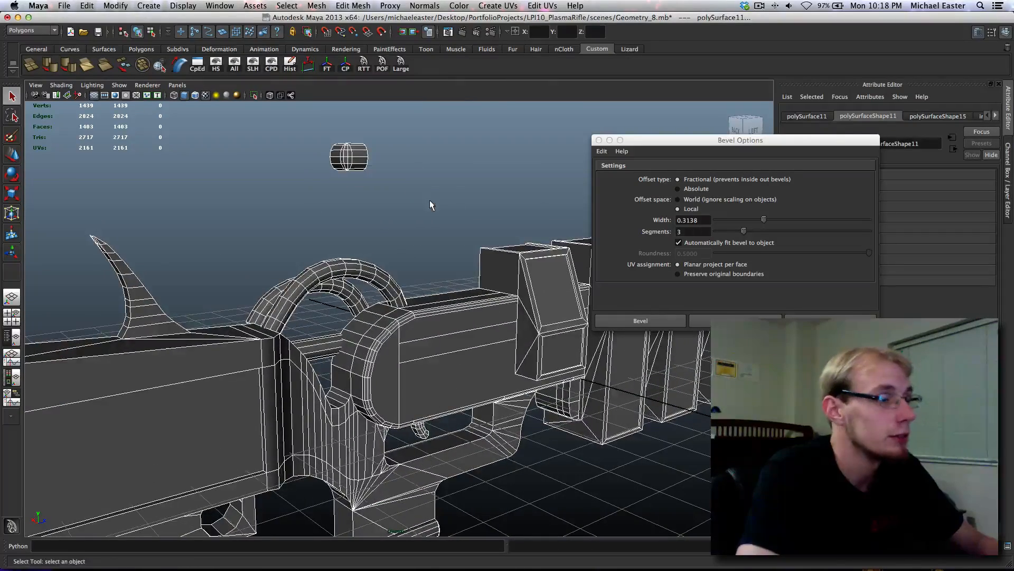
pyautogui.click(431, 205)
pyautogui.click(64, 5)
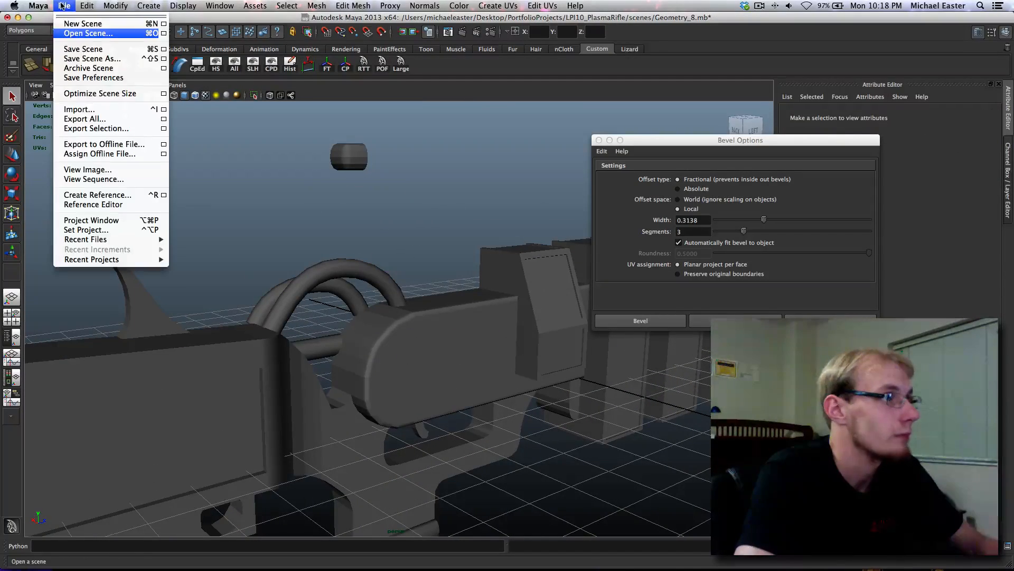
pyautogui.click(71, 34)
pyautogui.press('Escape')
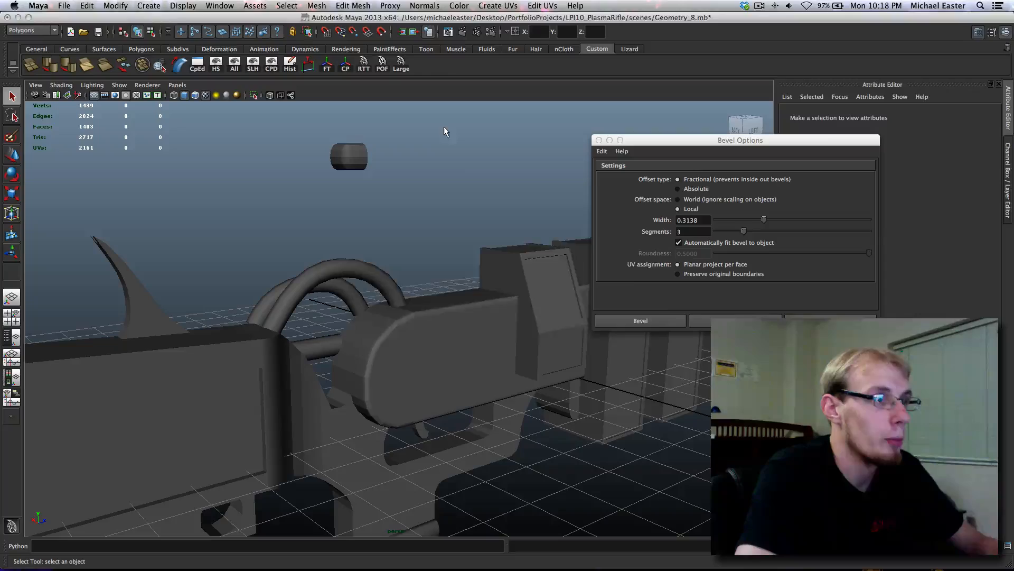
pyautogui.click(503, 296)
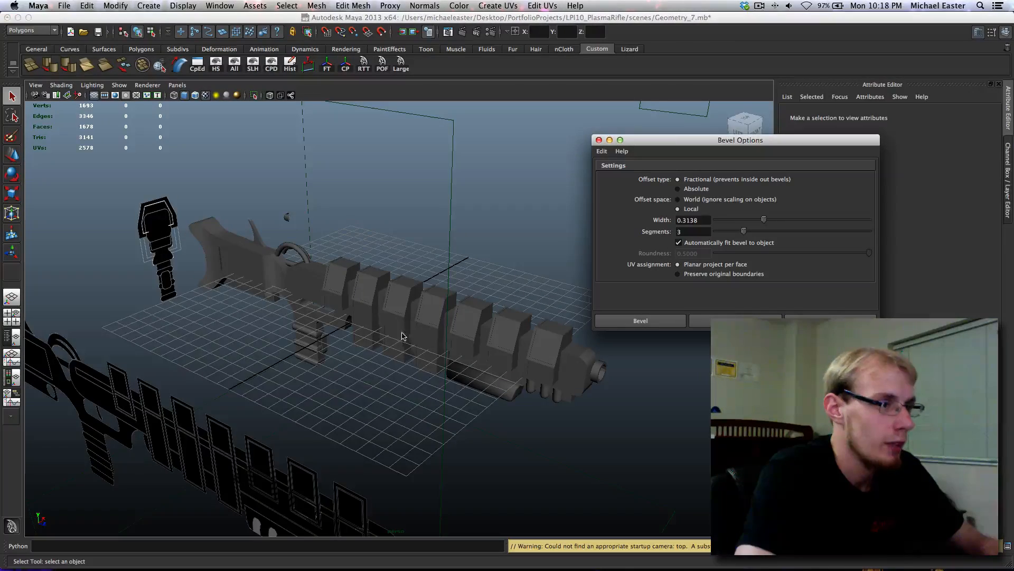
# - Switch the uncleaned body to edge mode and select the side face's upper border and rounded rear curve edges
pyautogui.keyDown('alt'); pyautogui.moveTo(381, 314); pyautogui.dragTo(333, 323); pyautogui.keyUp('alt')
pyautogui.scroll(5, 333, 326)
pyautogui.keyDown('alt'); pyautogui.moveTo(313, 306); pyautogui.dragTo(351, 312, button='middle'); pyautogui.keyUp('alt')
pyautogui.click(259, 328)
pyautogui.keyDown('alt'); pyautogui.moveTo(258, 328); pyautogui.dragTo(324, 327, button='middle'); pyautogui.keyUp('alt')
pyautogui.scroll(3, 324, 326)
pyautogui.moveTo(362, 314); pyautogui.dragTo(362, 290, button='right')
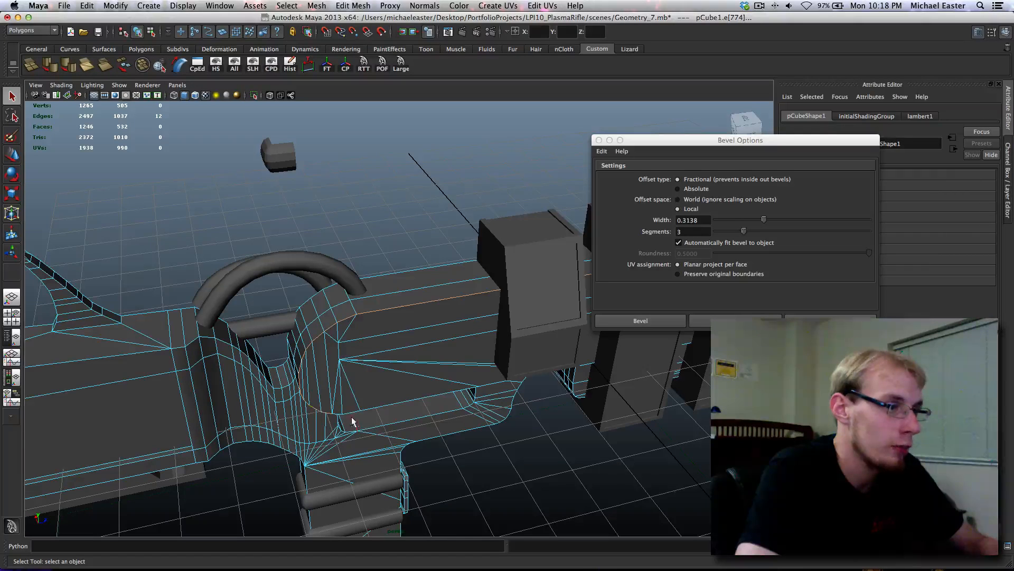
# - Extend the edge selection along the side face's lower border and around the body's rounded muzzle end
pyautogui.keyDown('alt'); pyautogui.moveTo(526, 373); pyautogui.dragTo(52, 463, button='middle'); pyautogui.keyUp('alt')
pyautogui.keyDown('alt'); pyautogui.moveTo(389, 410); pyautogui.dragTo(221, 427, button='middle'); pyautogui.keyUp('alt')
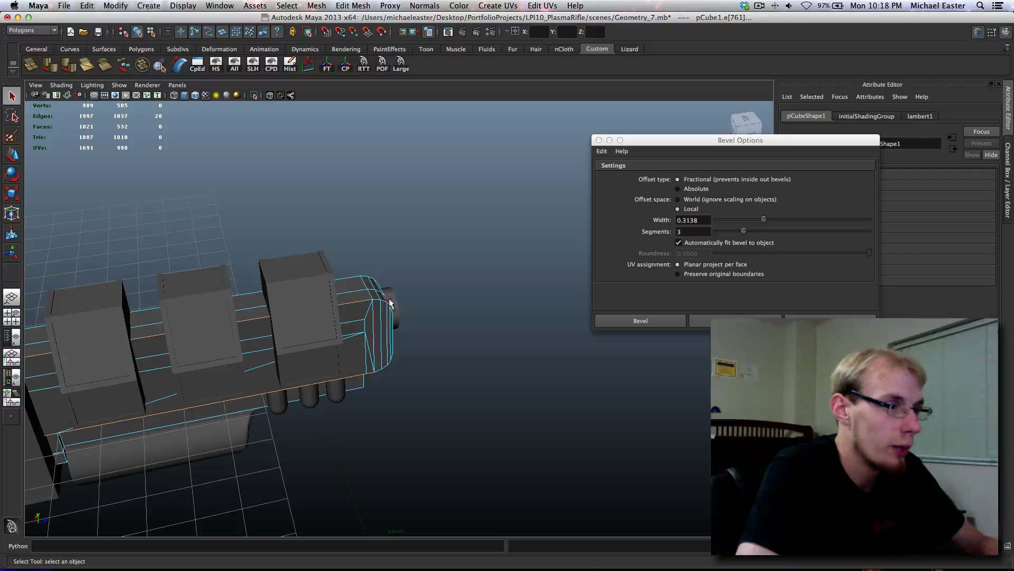
pyautogui.keyDown('alt'); pyautogui.moveTo(424, 339); pyautogui.dragTo(334, 332); pyautogui.keyUp('alt')
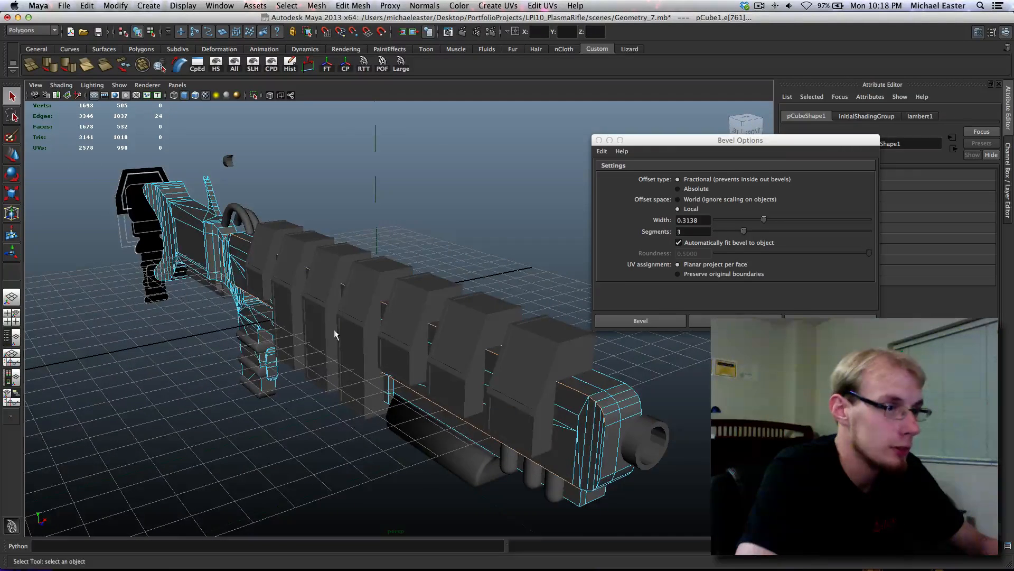
pyautogui.keyDown('alt'); pyautogui.moveTo(563, 451); pyautogui.dragTo(455, 390, button='middle'); pyautogui.keyUp('alt')
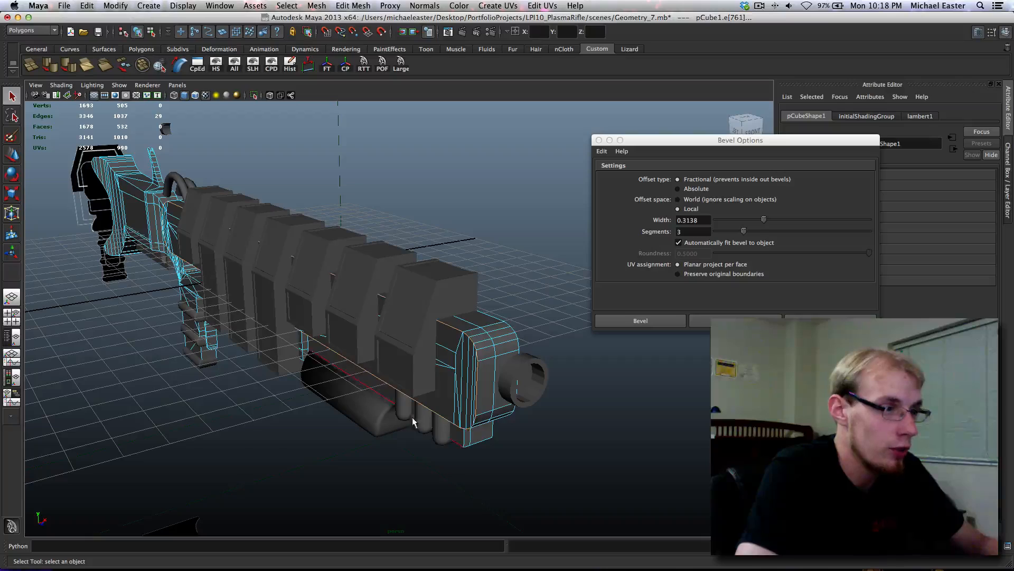
pyautogui.scroll(3, 413, 421)
pyautogui.scroll(2, 281, 364)
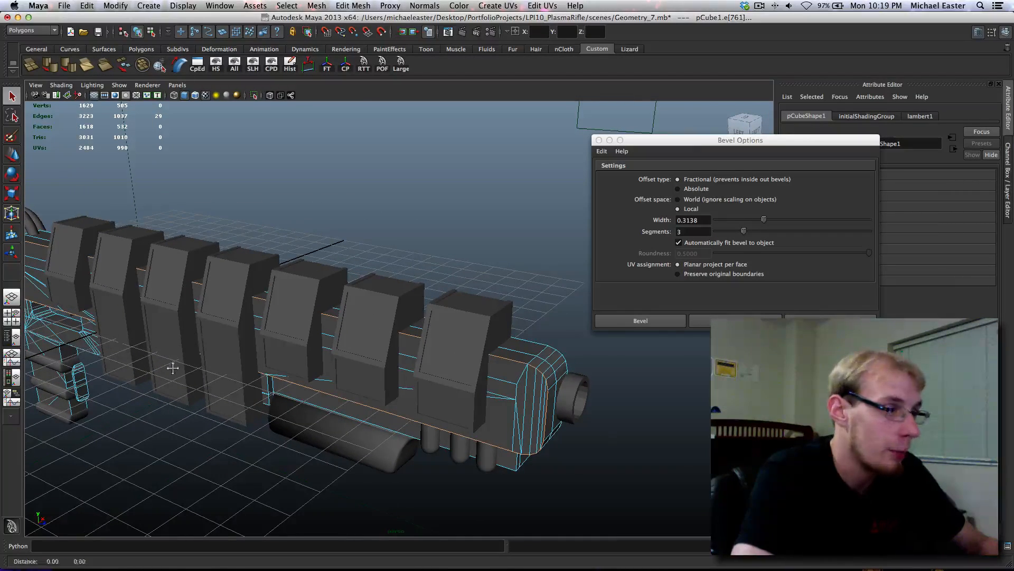
# - Bevel the uncleaned body's selected border edges with a width of 0.3138 and 3 segments
pyautogui.keyDown('alt'); pyautogui.moveTo(173, 369); pyautogui.dragTo(417, 477); pyautogui.keyUp('alt')
pyautogui.keyDown('shift'); pyautogui.moveTo(458, 416); pyautogui.dragTo(534, 415, button='right'); pyautogui.keyUp('shift')
pyautogui.click(639, 321)
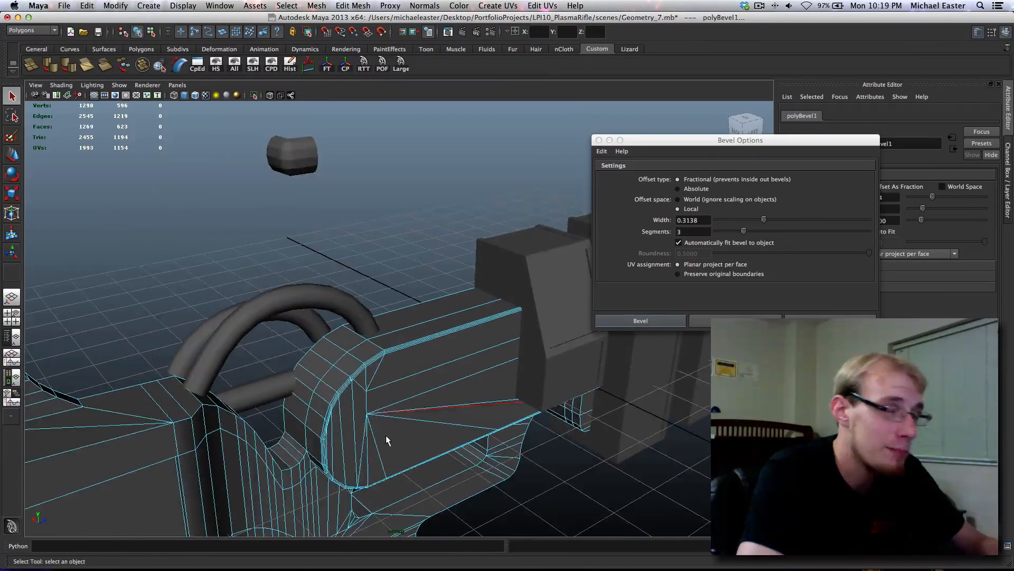
# - Inspect the bevel on the uncleaned body's rounded rear end up close, including a test render of the view
pyautogui.keyDown('alt'); pyautogui.moveTo(386, 440); pyautogui.dragTo(421, 347); pyautogui.keyUp('alt')
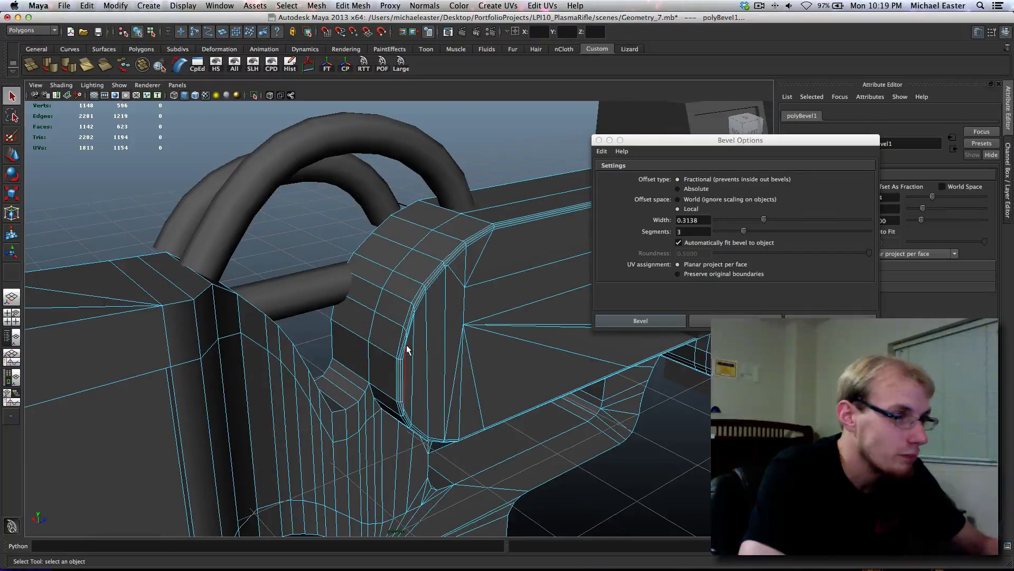
pyautogui.click(404, 348)
pyautogui.press('f')
pyautogui.keyDown('alt'); pyautogui.moveTo(473, 378); pyautogui.dragTo(494, 366); pyautogui.keyUp('alt')
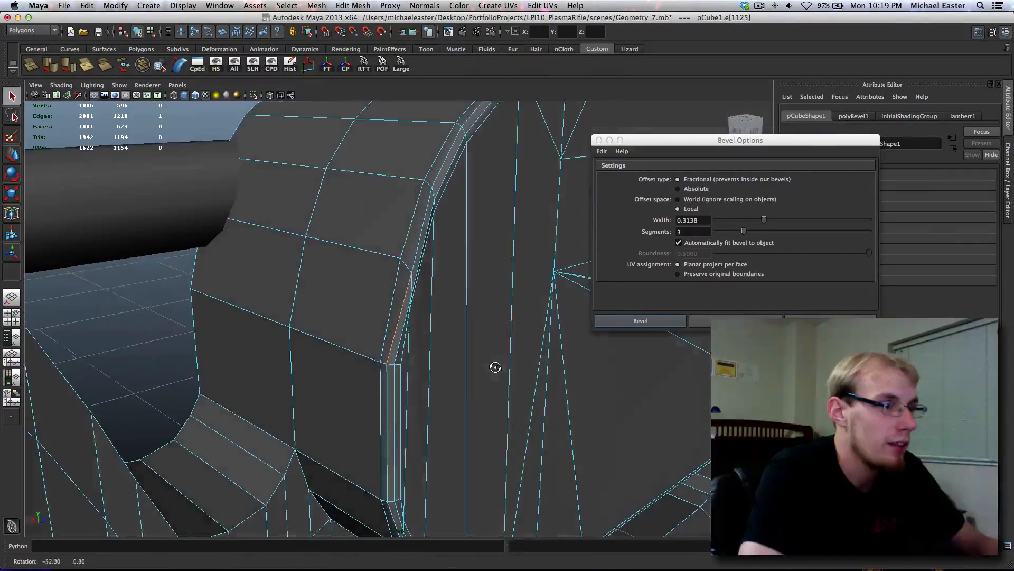
pyautogui.hotkey('ctrl', 'r')
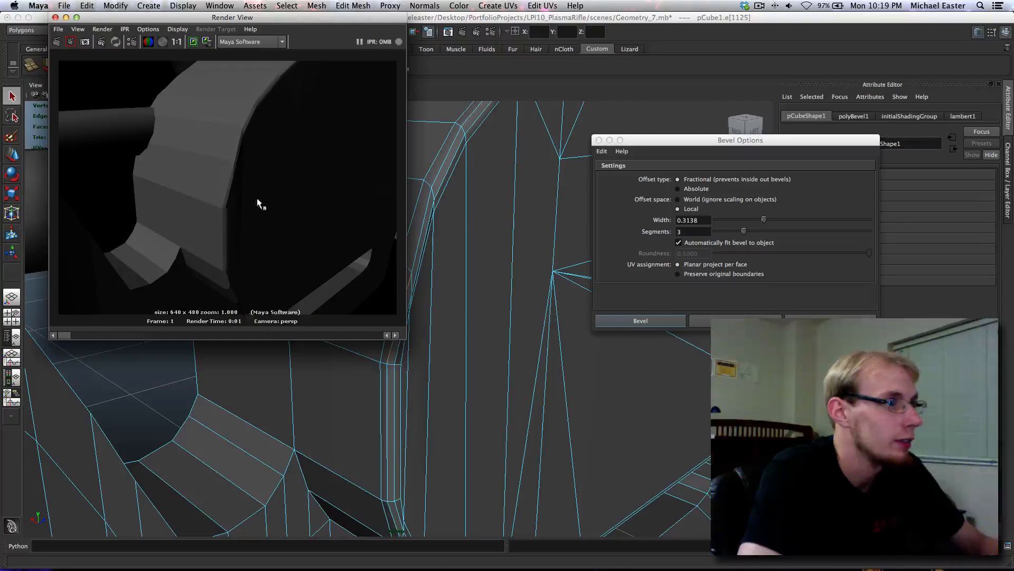
pyautogui.click(55, 17)
pyautogui.keyDown('alt'); pyautogui.moveTo(211, 175); pyautogui.dragTo(370, 248); pyautogui.keyUp('alt')
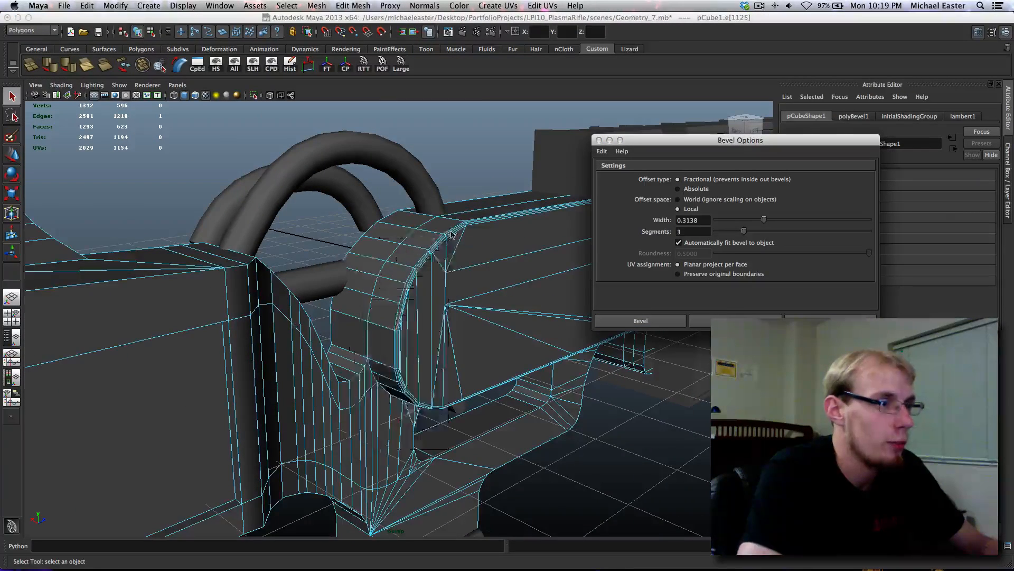
# - Leave edge mode and open the scene Geometry_8.mb without saving the changes to Geometry_7
pyautogui.press('F8')
pyautogui.hotkey('ctrl', 'o')
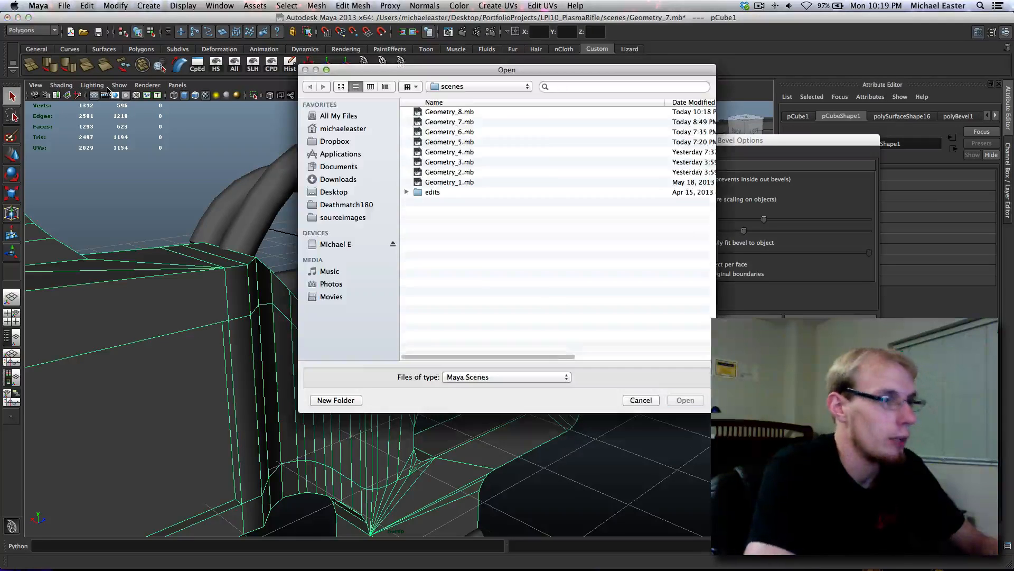
pyautogui.doubleClick(432, 112)
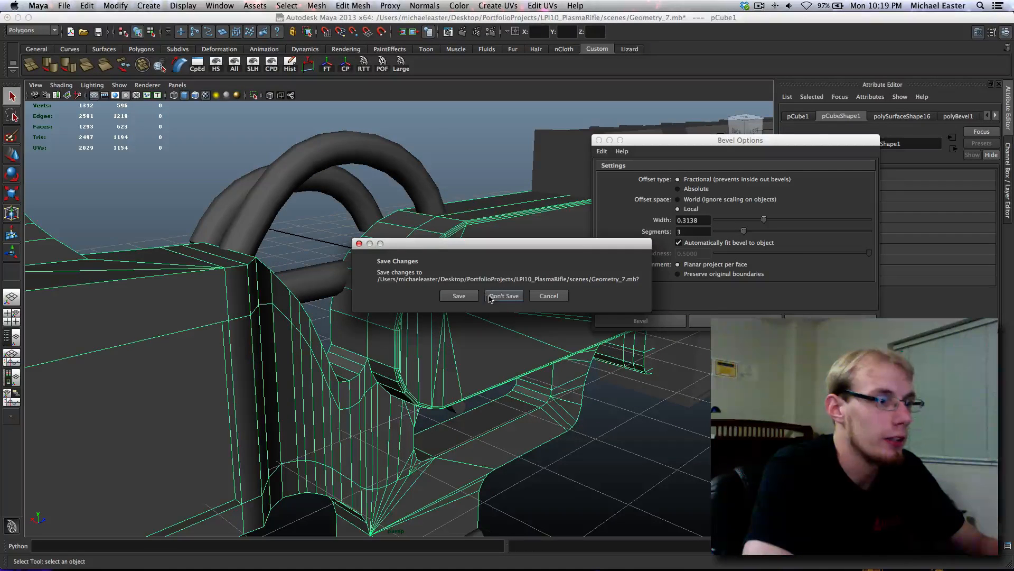
pyautogui.click(495, 299)
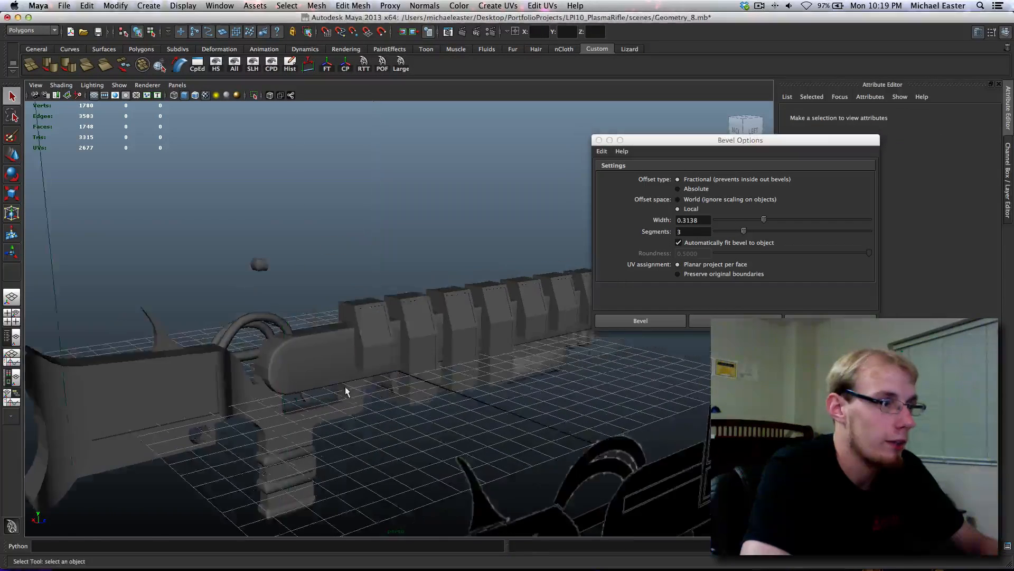
# - Examine the clean bevel on the body's rounded rear end with a test render, and dismiss the Bevel options
pyautogui.keyDown('alt'); pyautogui.moveTo(211, 398); pyautogui.dragTo(330, 336, button='middle'); pyautogui.keyUp('alt')
pyautogui.hotkey('ctrl', 'r')
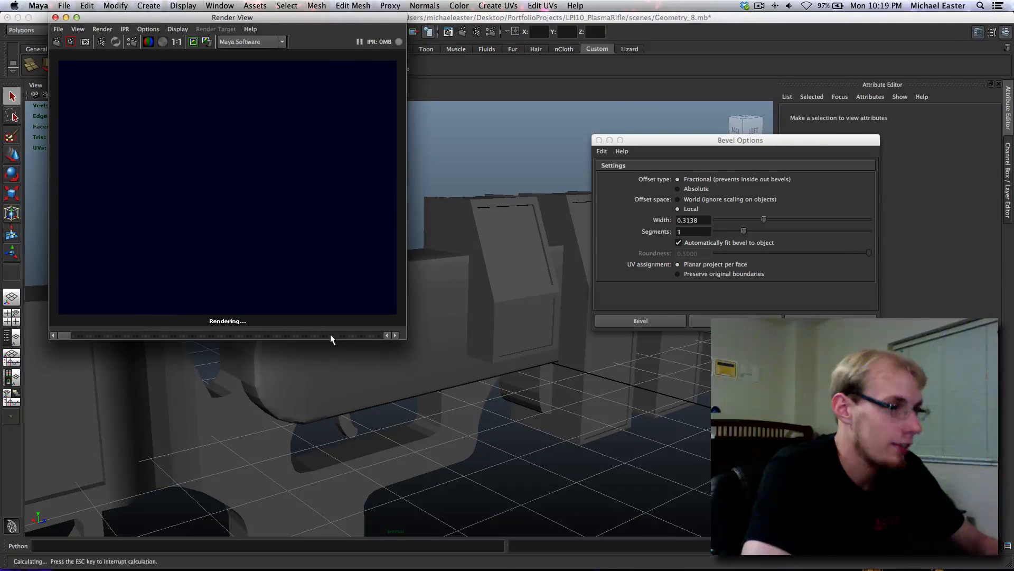
pyautogui.click(55, 17)
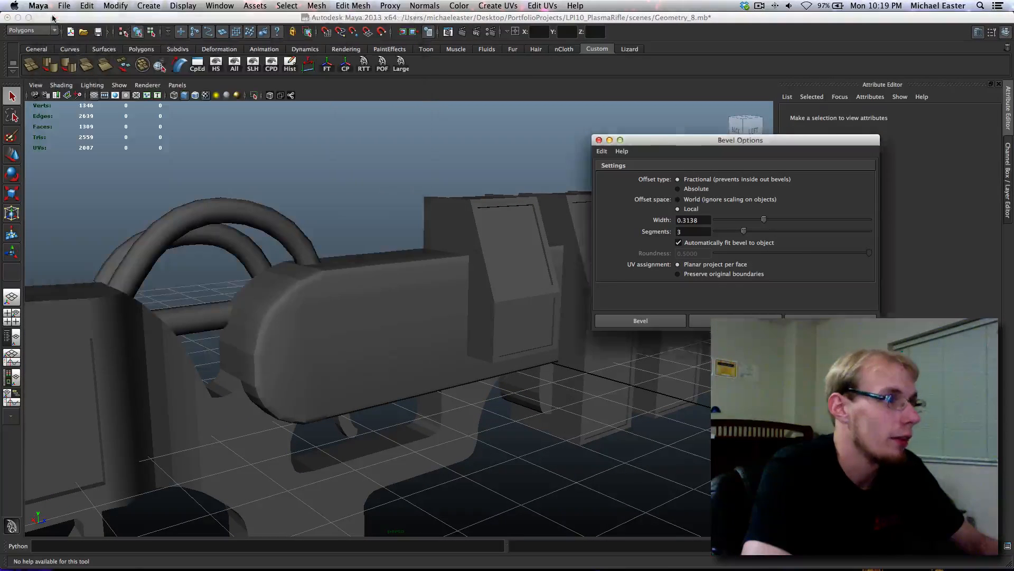
pyautogui.click(866, 320)
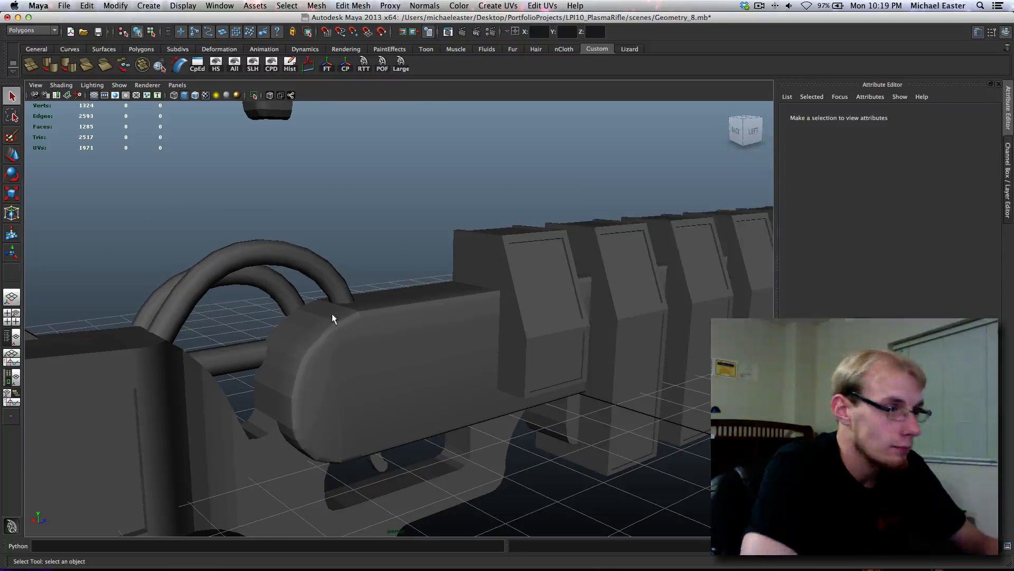
pyautogui.keyDown('alt'); pyautogui.moveTo(333, 312); pyautogui.dragTo(252, 310, button='middle'); pyautogui.keyUp('alt')
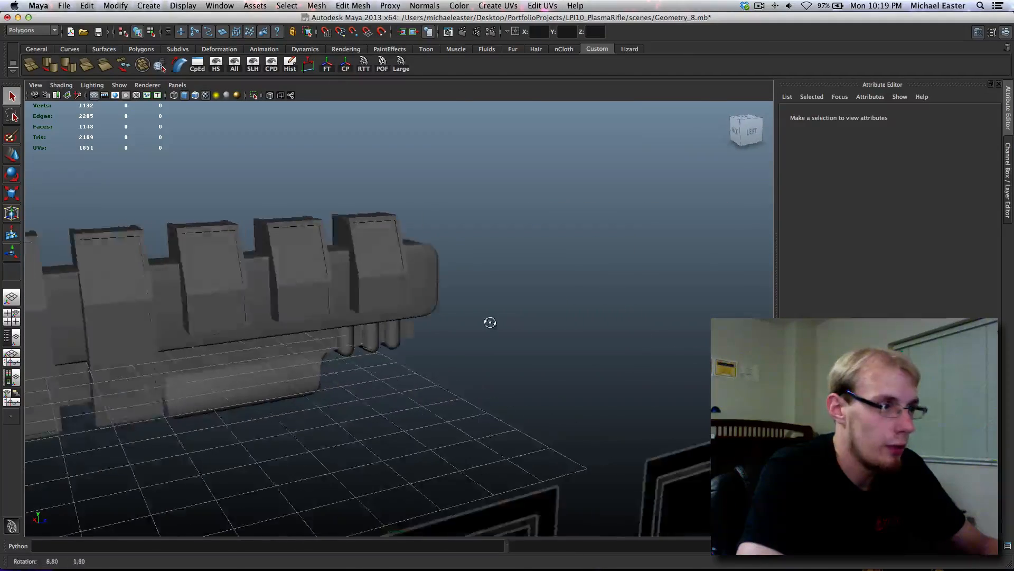
# - Delete five of the seven angled blocks on the body, keeping the front-most one and the second from the stock
pyautogui.keyDown('alt'); pyautogui.moveTo(487, 322); pyautogui.dragTo(547, 385); pyautogui.keyUp('alt')
pyautogui.click(546, 385)
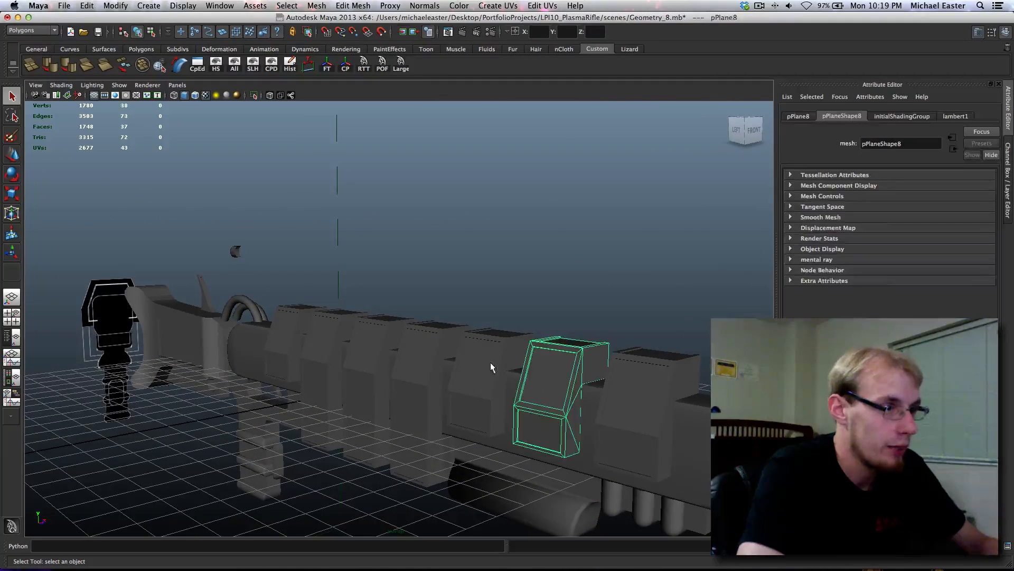
pyautogui.keyDown('shift'); pyautogui.click(465, 360); pyautogui.keyUp('shift')
pyautogui.keyDown('shift'); pyautogui.click(412, 351); pyautogui.keyUp('shift')
pyautogui.keyDown('shift'); pyautogui.click(365, 335); pyautogui.keyUp('shift')
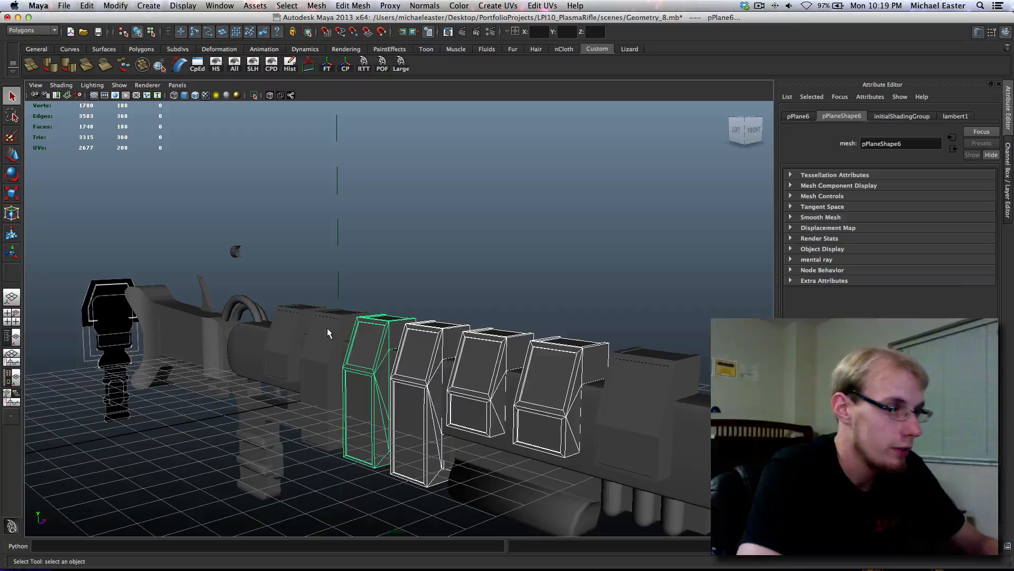
pyautogui.keyDown('shift'); pyautogui.click(287, 317); pyautogui.keyUp('shift')
pyautogui.press('Delete')
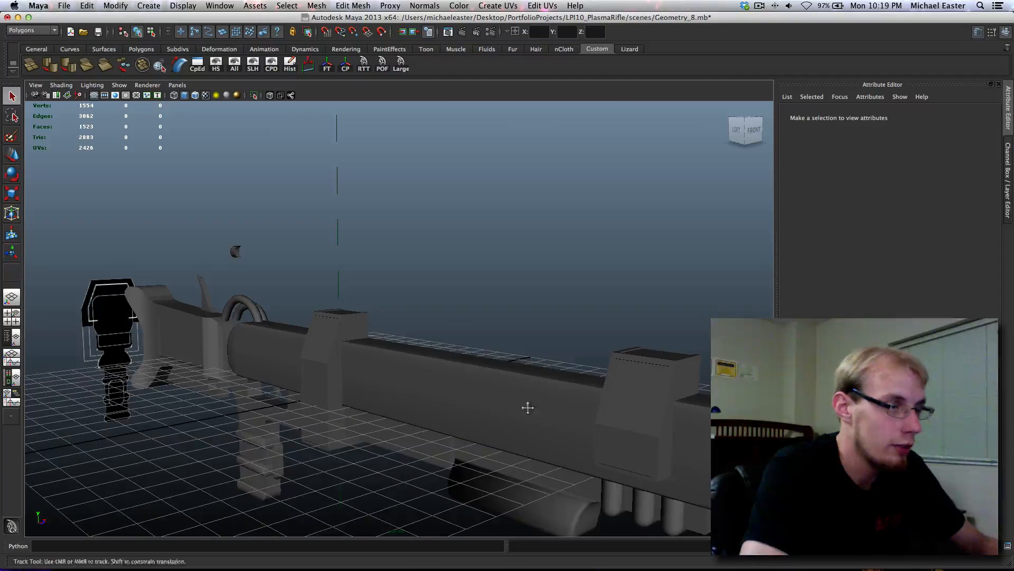
# - Select the front-most angled block and make a test render of a close-up view of it
pyautogui.keyDown('alt'); pyautogui.moveTo(527, 407); pyautogui.dragTo(315, 362, button='middle'); pyautogui.keyUp('alt')
pyautogui.click(335, 353)
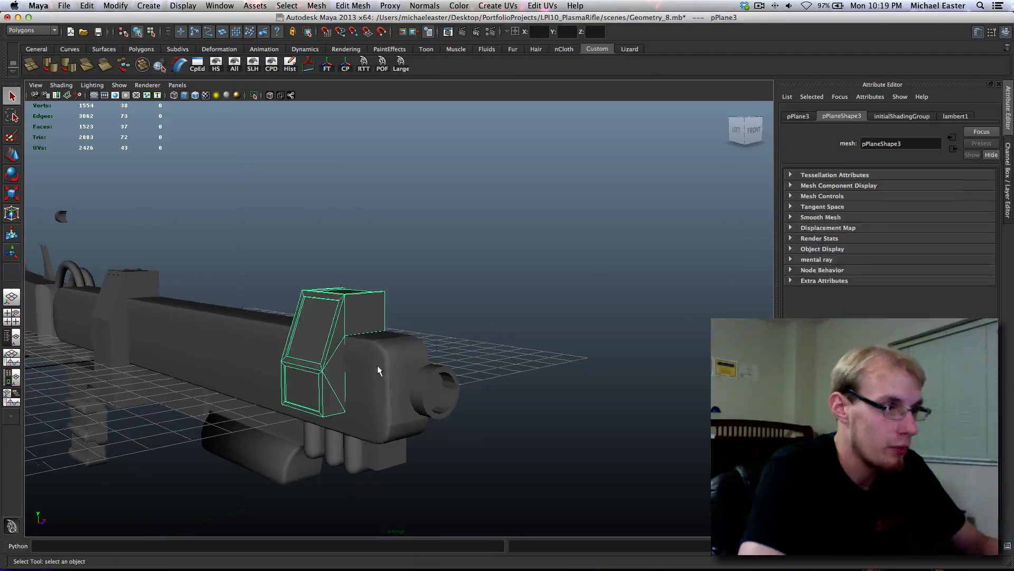
pyautogui.press('f')
pyautogui.keyDown('alt'); pyautogui.moveTo(476, 402); pyautogui.dragTo(453, 400); pyautogui.keyUp('alt')
pyautogui.keyDown('alt'); pyautogui.moveTo(342, 339); pyautogui.dragTo(390, 382, button='right'); pyautogui.keyUp('alt')
pyautogui.click(462, 31)
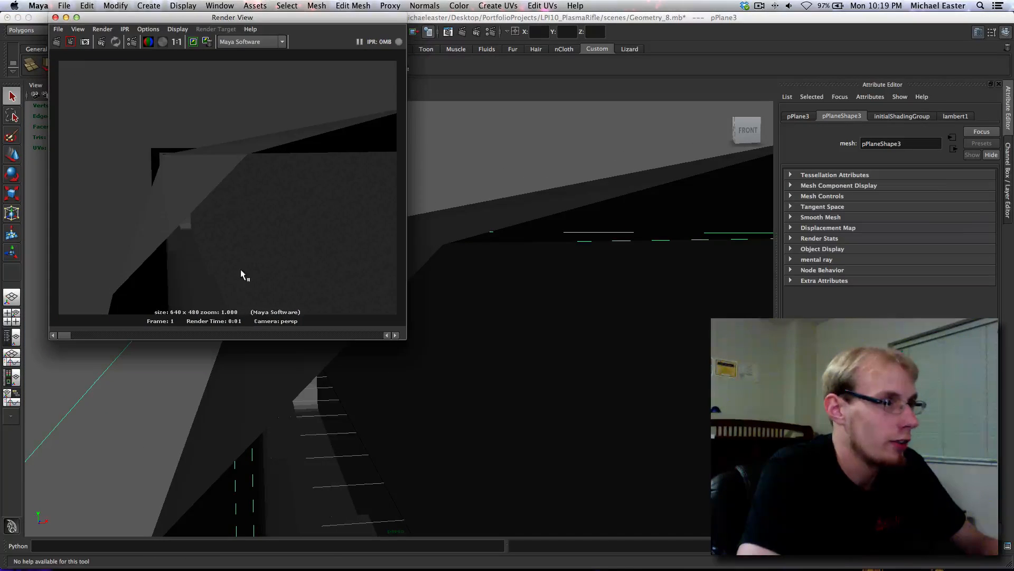
pyautogui.click(55, 18)
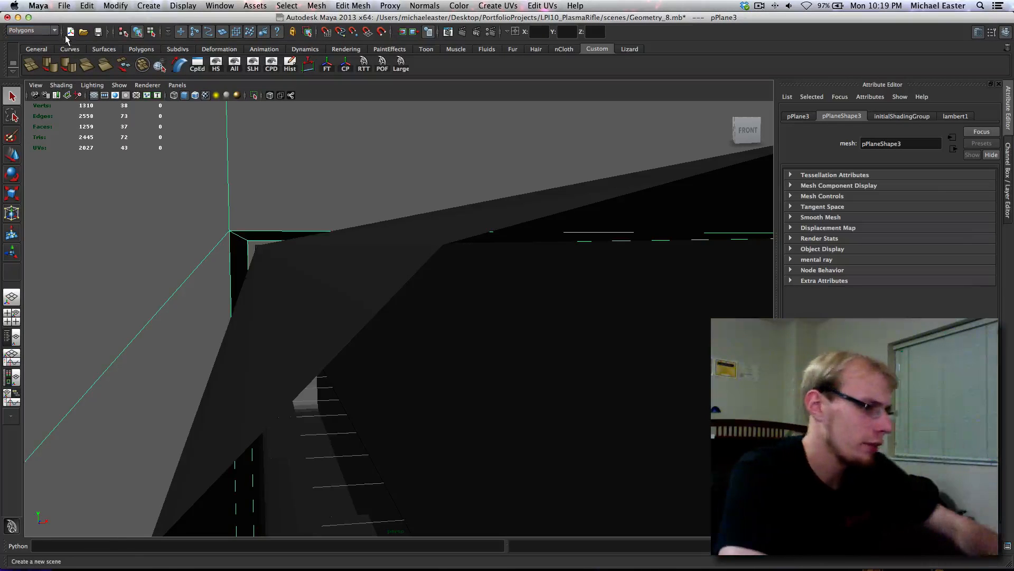
# - Try moving the front block slightly upward and undo the move
pyautogui.keyDown('alt'); pyautogui.moveTo(200, 138); pyautogui.dragTo(458, 301, button='middle'); pyautogui.keyUp('alt')
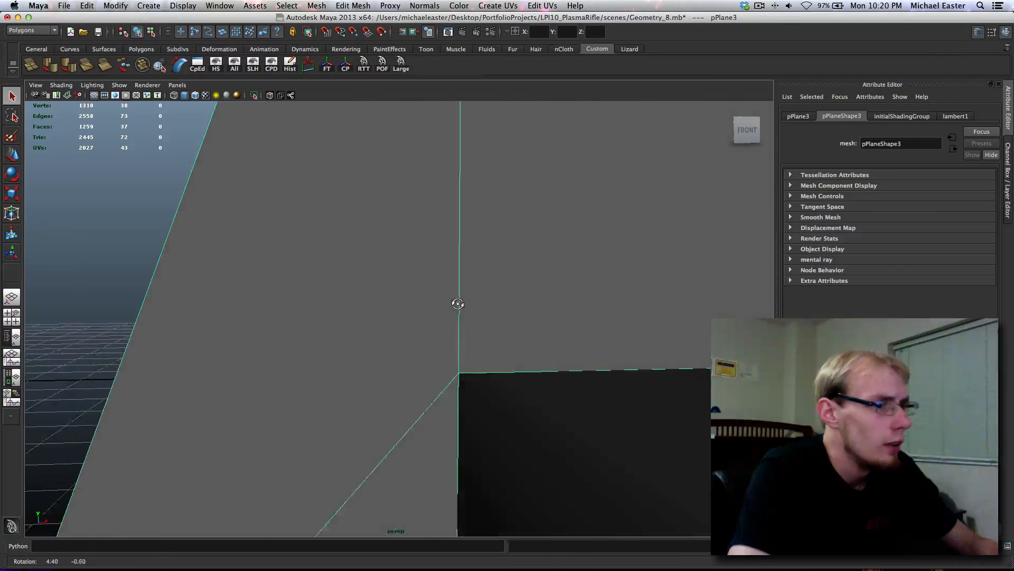
pyautogui.keyDown('alt'); pyautogui.moveTo(457, 302); pyautogui.dragTo(423, 310); pyautogui.keyUp('alt')
pyautogui.scroll(-10, 416, 294)
pyautogui.press('w')
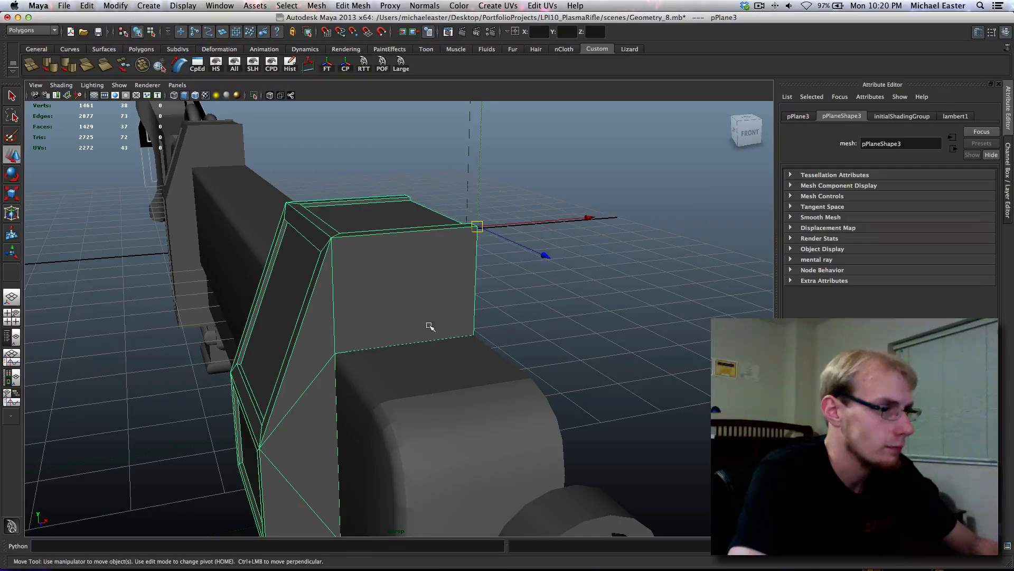
pyautogui.moveTo(474, 335); pyautogui.dragTo(476, 296, button='middle')
pyautogui.press('super+z')
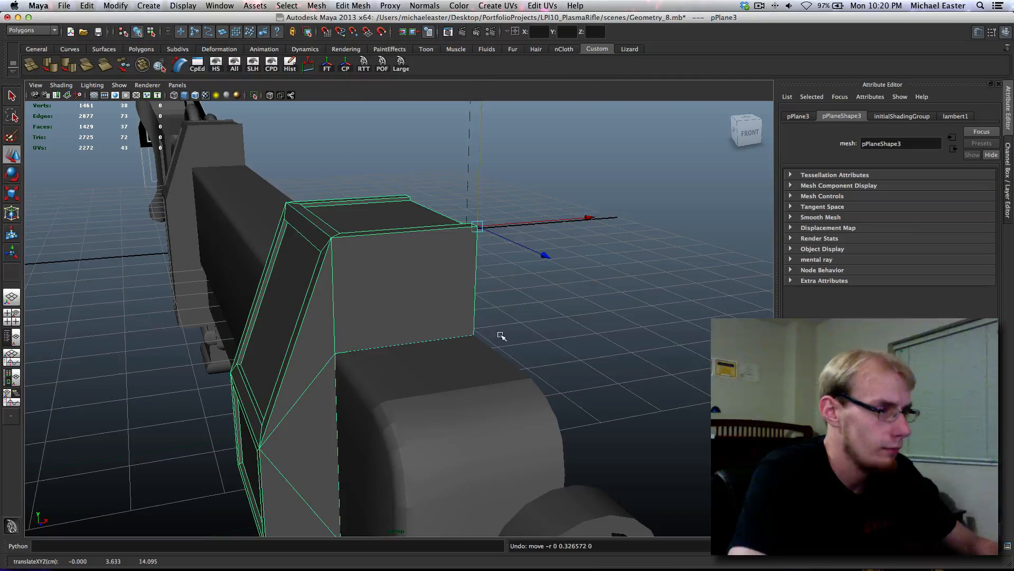
pyautogui.keyDown('alt'); pyautogui.moveTo(502, 336); pyautogui.dragTo(461, 325, button='middle'); pyautogui.keyUp('alt')
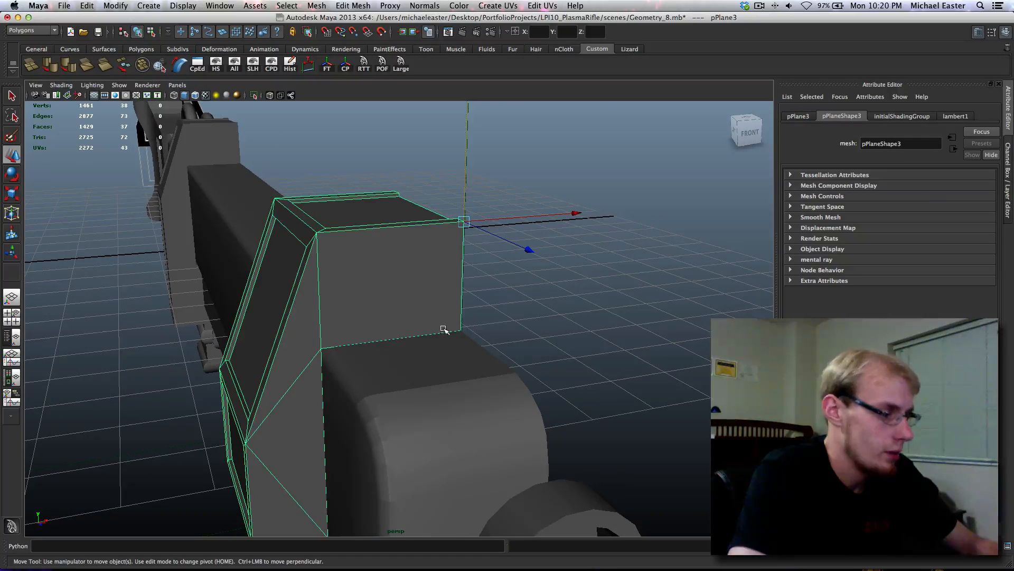
# - Show the scene in wireframe and bevel the front block's inner corner edge with a width of 0.3138 and 3 segments
pyautogui.press('4')
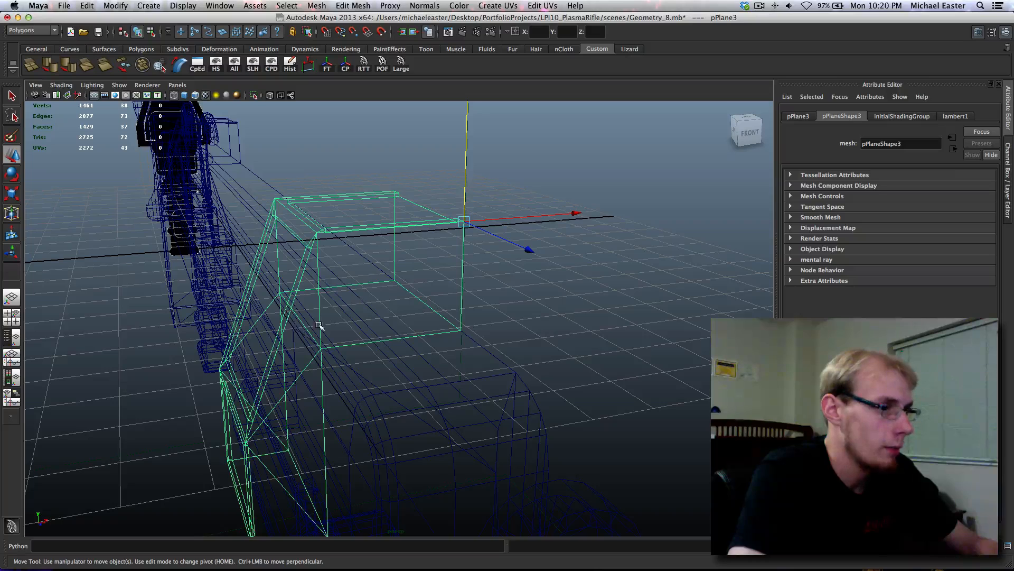
pyautogui.moveTo(321, 292); pyautogui.dragTo(404, 305, button='right')
pyautogui.click(301, 323)
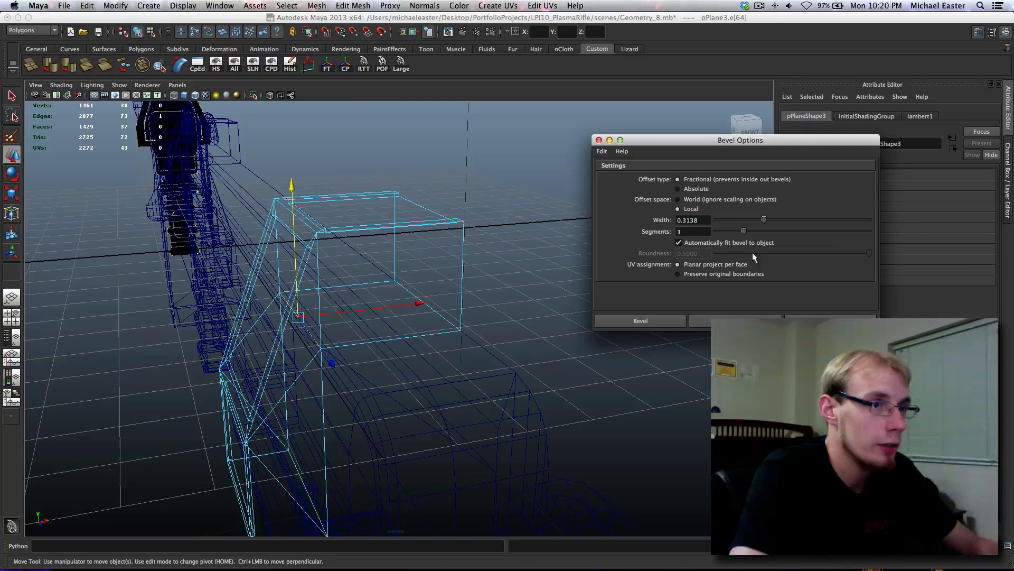
pyautogui.click(736, 320)
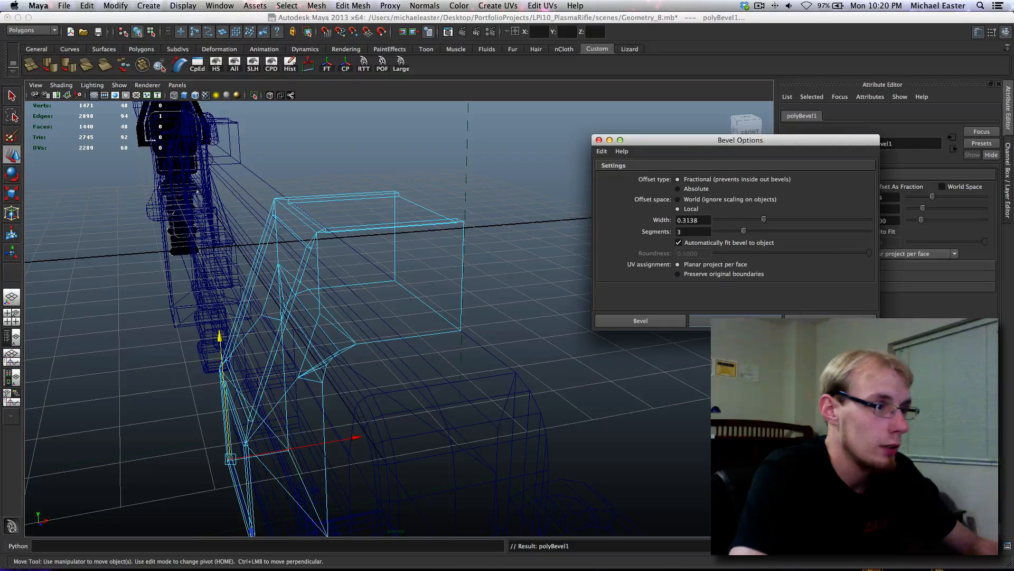
pyautogui.click(830, 320)
# - Select the four long edges of the front block's inner corner bevel and try moving them in shaded view
pyautogui.keyDown('alt'); pyautogui.moveTo(406, 324); pyautogui.dragTo(468, 336, button='right'); pyautogui.keyUp('alt')
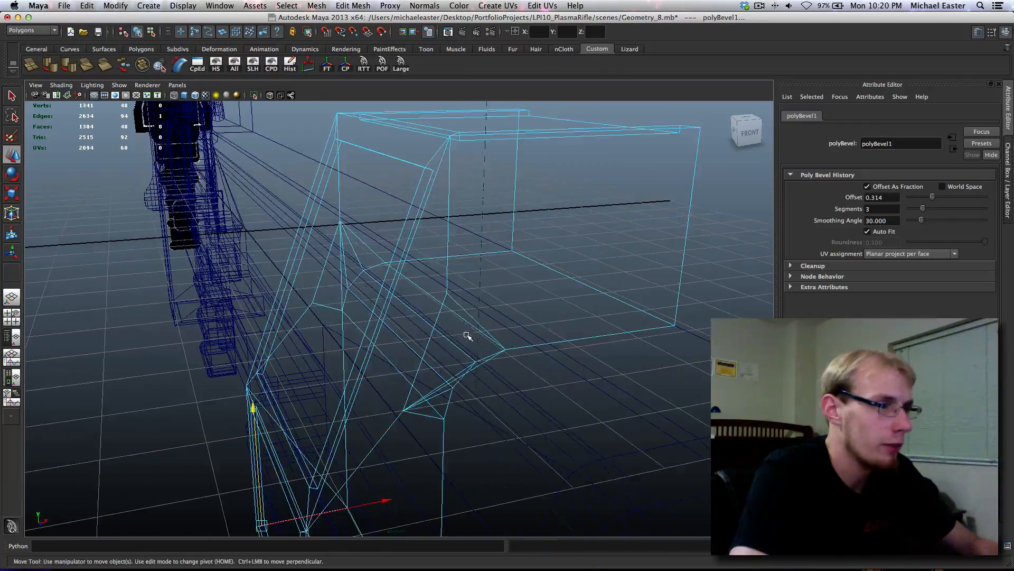
pyautogui.click(421, 292)
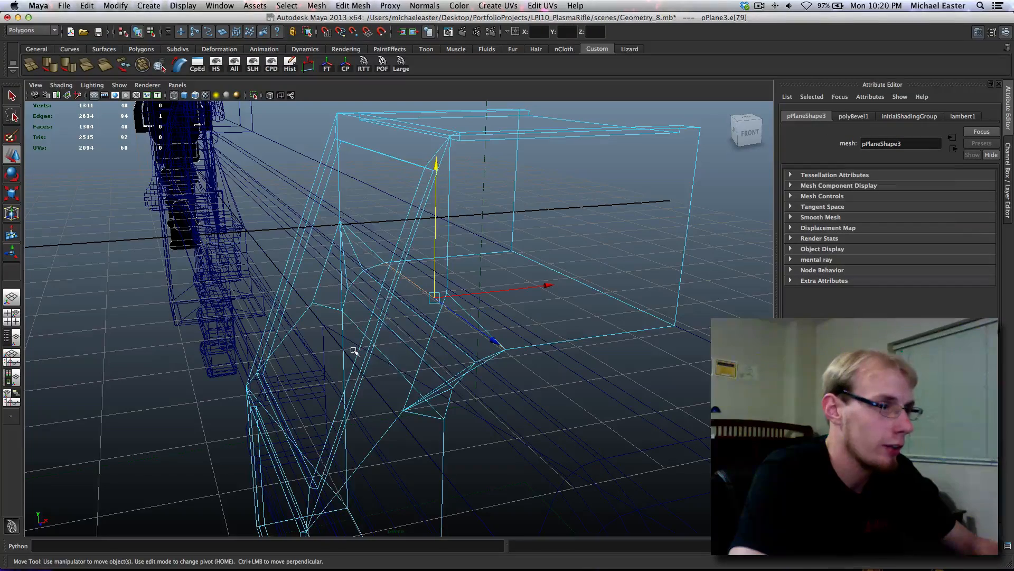
pyautogui.keyDown('shift'); pyautogui.click(415, 314); pyautogui.keyUp('shift')
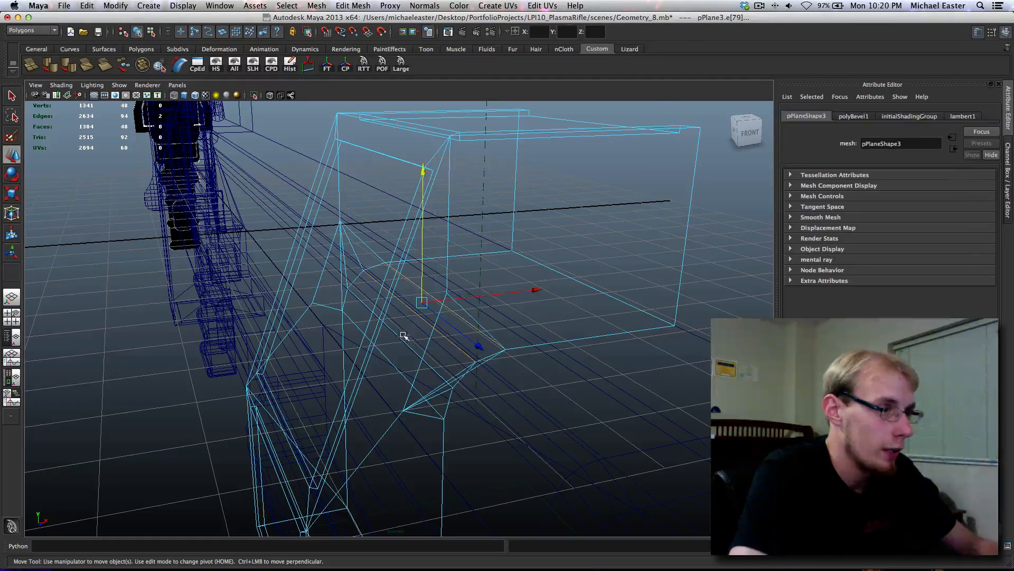
pyautogui.keyDown('shift'); pyautogui.click(400, 347); pyautogui.keyUp('shift')
pyautogui.keyDown('shift'); pyautogui.click(391, 364); pyautogui.keyUp('shift')
pyautogui.keyDown('alt'); pyautogui.moveTo(391, 364); pyautogui.dragTo(464, 392, button='right'); pyautogui.keyUp('alt')
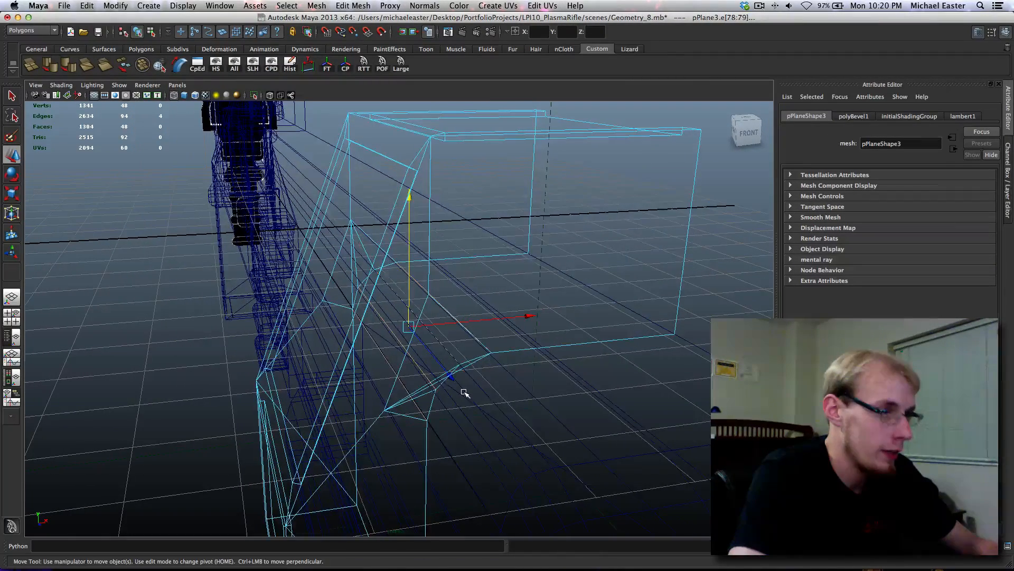
pyautogui.press('5')
pyautogui.moveTo(437, 385); pyautogui.dragTo(441, 350, button='middle')
pyautogui.press('super+z')
pyautogui.middleClick(411, 340)
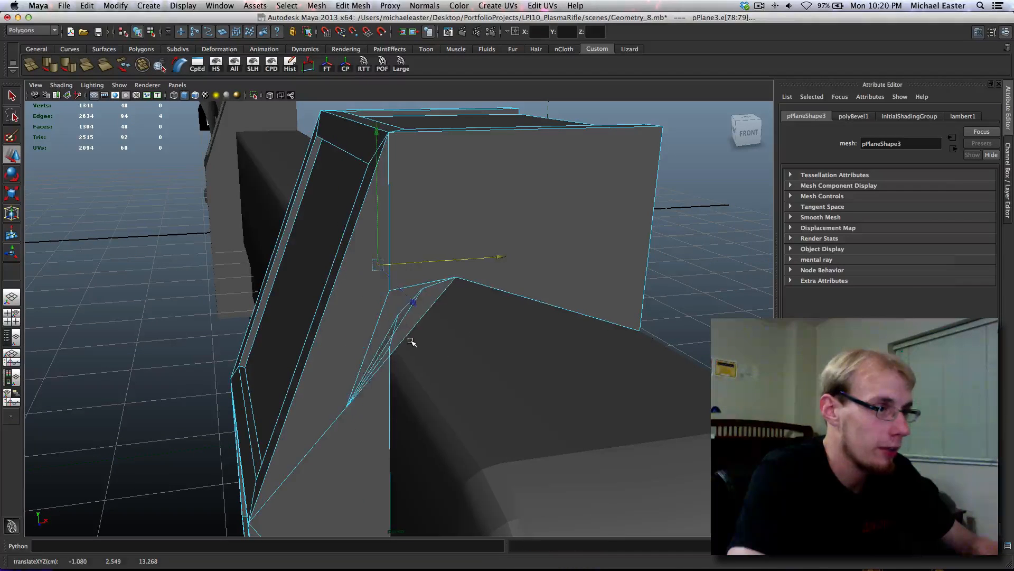
# - Undo the edge move and the inner corner bevel on the front block, briefly redoing the bevel for comparison
pyautogui.press('super+z')
pyautogui.press('super+z')
pyautogui.press('super+z')
pyautogui.press('super+z')
pyautogui.press('super+z')
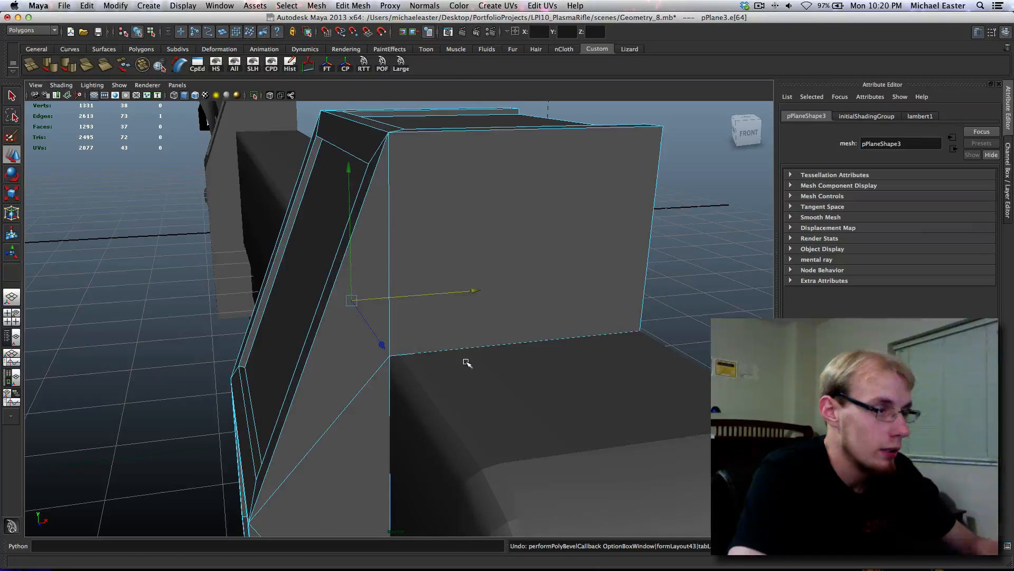
pyautogui.keyDown('alt'); pyautogui.moveTo(438, 362); pyautogui.dragTo(406, 341); pyautogui.keyUp('alt')
pyautogui.hotkey('shift', 'z')
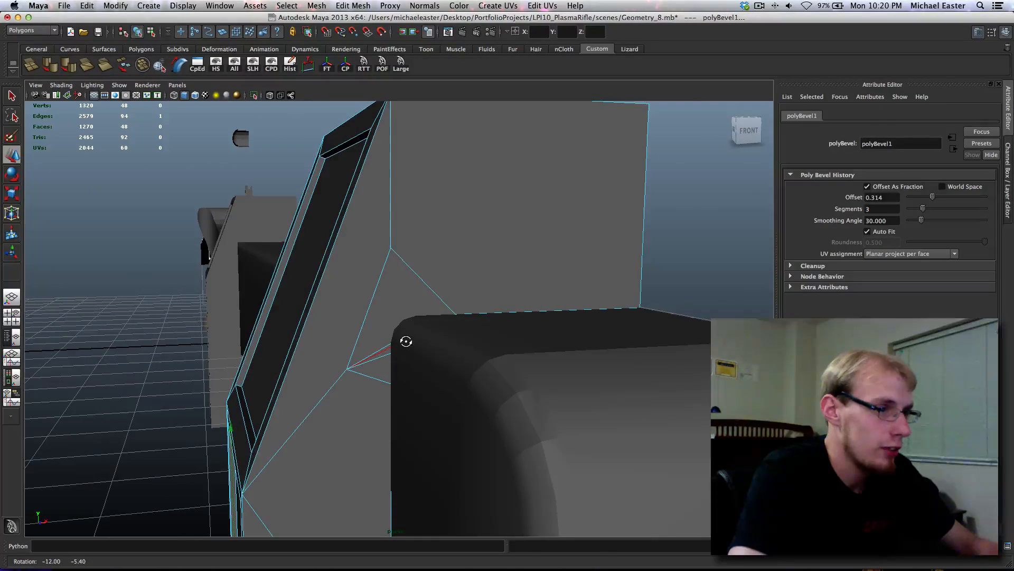
pyautogui.press('super+z')
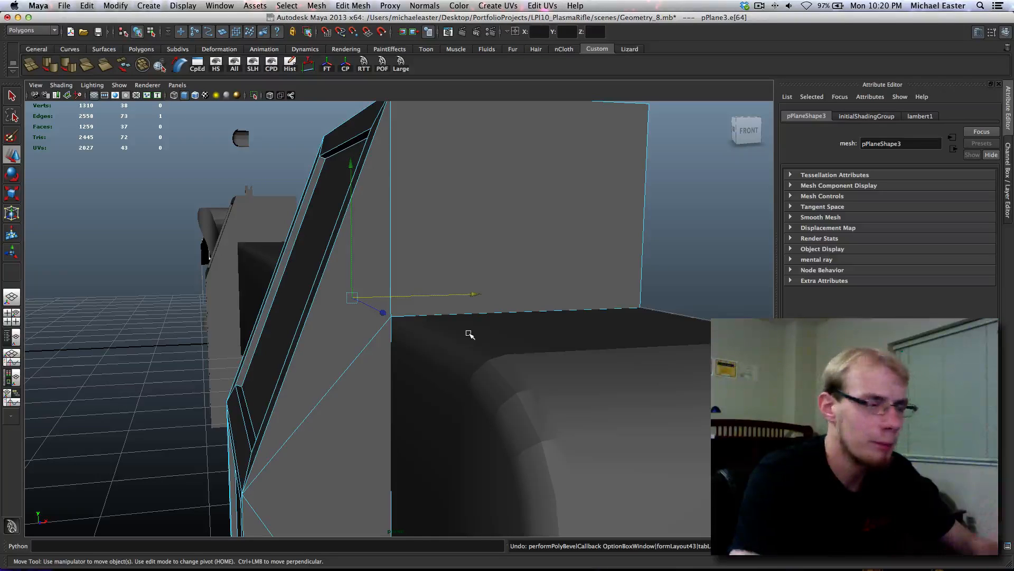
# - Switch the front block to face mode and select the three faces forming its rear side
pyautogui.moveTo(480, 338)
pyautogui.keyDown('alt'); pyautogui.mouseDown()
pyautogui.moveTo(437, 338)
pyautogui.moveTo(470, 342)
pyautogui.mouseUp(); pyautogui.keyUp('alt')
pyautogui.moveTo(314, 280); pyautogui.dragTo(349, 267, button='right')
pyautogui.press('q')
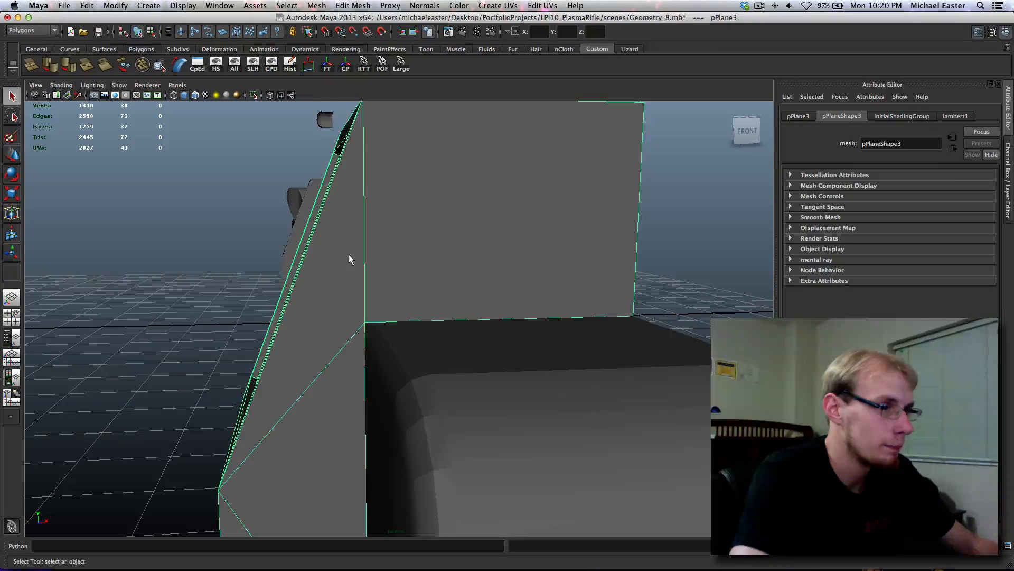
pyautogui.press('f')
pyautogui.keyDown('alt'); pyautogui.moveTo(425, 290); pyautogui.dragTo(471, 283); pyautogui.keyUp('alt')
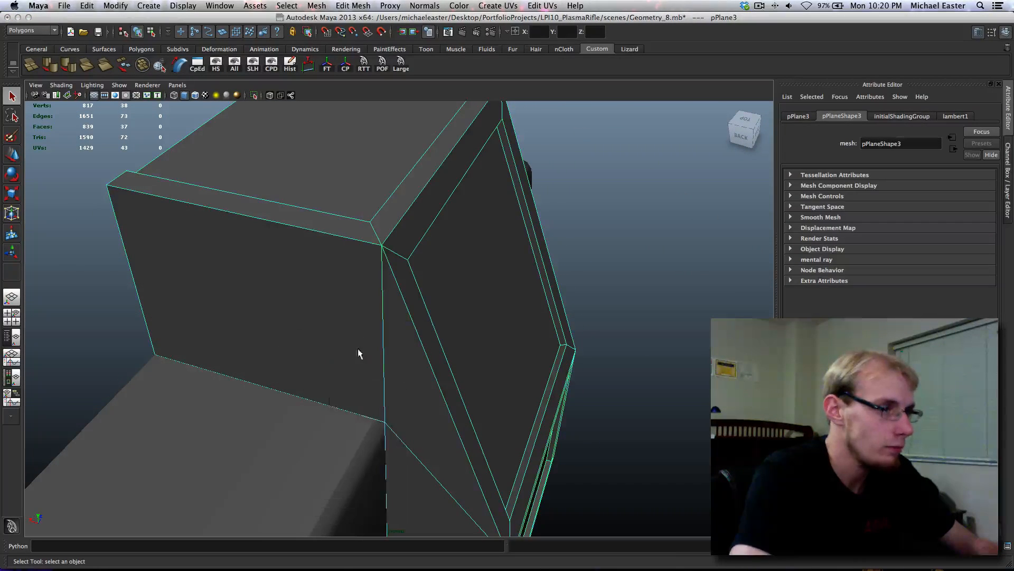
pyautogui.moveTo(357, 349); pyautogui.dragTo(359, 388, button='right')
pyautogui.click(361, 378)
pyautogui.keyDown('shift'); pyautogui.click(391, 388); pyautogui.keyUp('shift')
pyautogui.keyDown('shift'); pyautogui.click(399, 461); pyautogui.keyUp('shift')
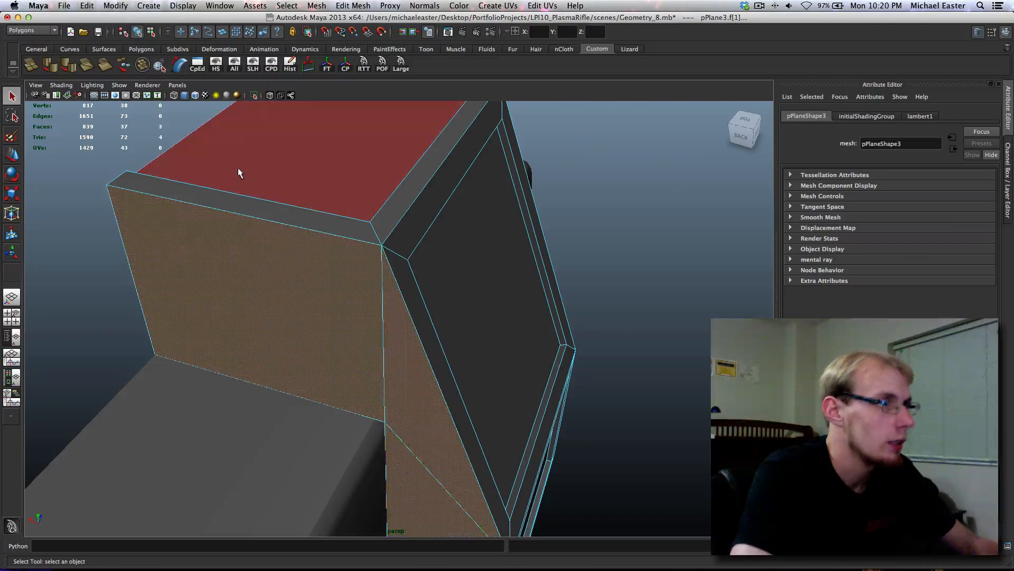
# - Invert the front block's face selection and isolate those faces, leaving its three rear side faces out of view
pyautogui.click(222, 65)
pyautogui.press('super+z')
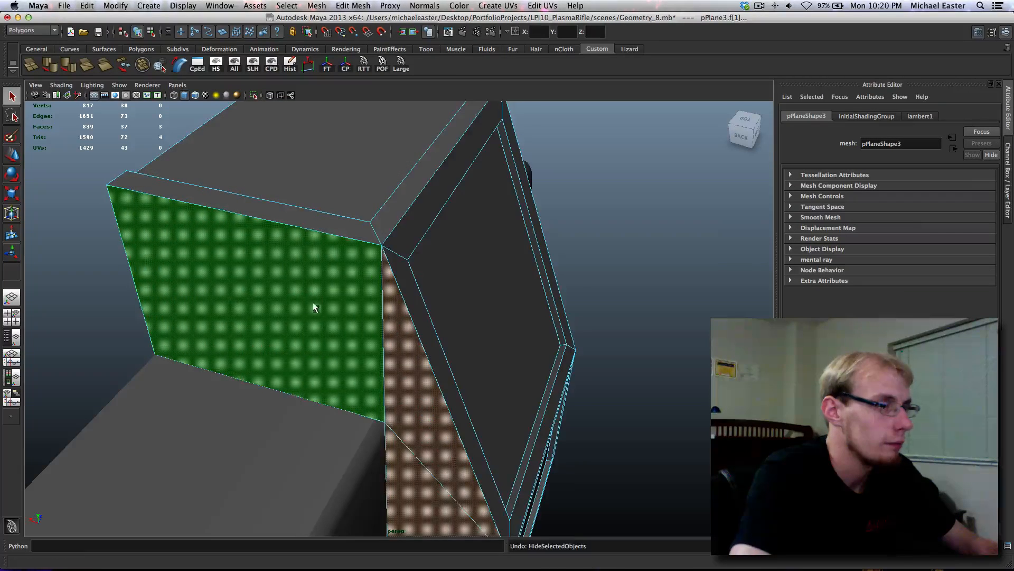
pyautogui.keyDown('alt'); pyautogui.moveTo(313, 302); pyautogui.dragTo(337, 267, button='middle'); pyautogui.keyUp('alt')
pyautogui.keyDown('alt'); pyautogui.moveTo(432, 271); pyautogui.dragTo(251, 163, button='right'); pyautogui.keyUp('alt')
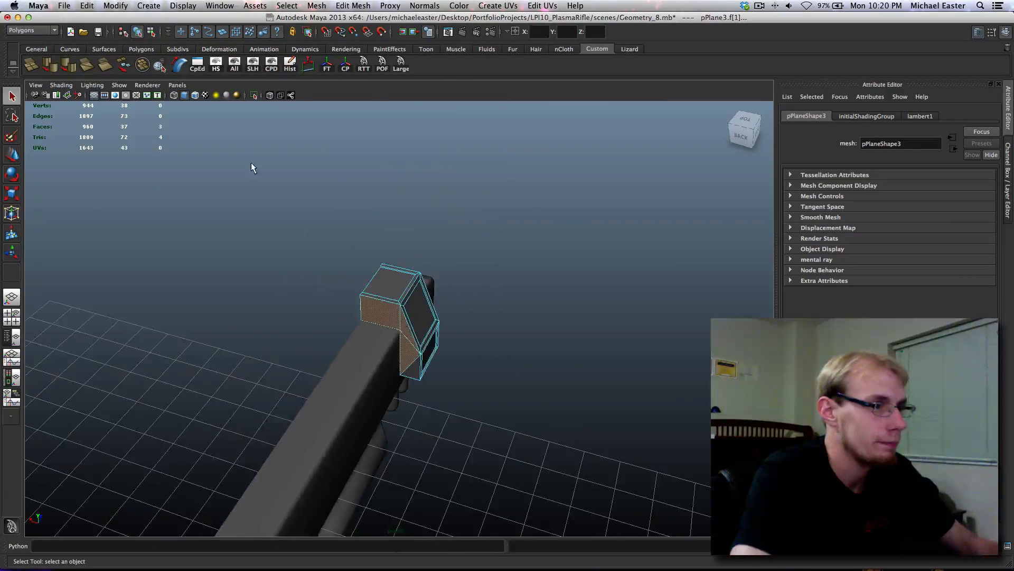
pyautogui.keyDown('shift'); pyautogui.moveTo(251, 163); pyautogui.dragTo(529, 402); pyautogui.keyUp('shift')
pyautogui.hotkey('ctrl', '1')
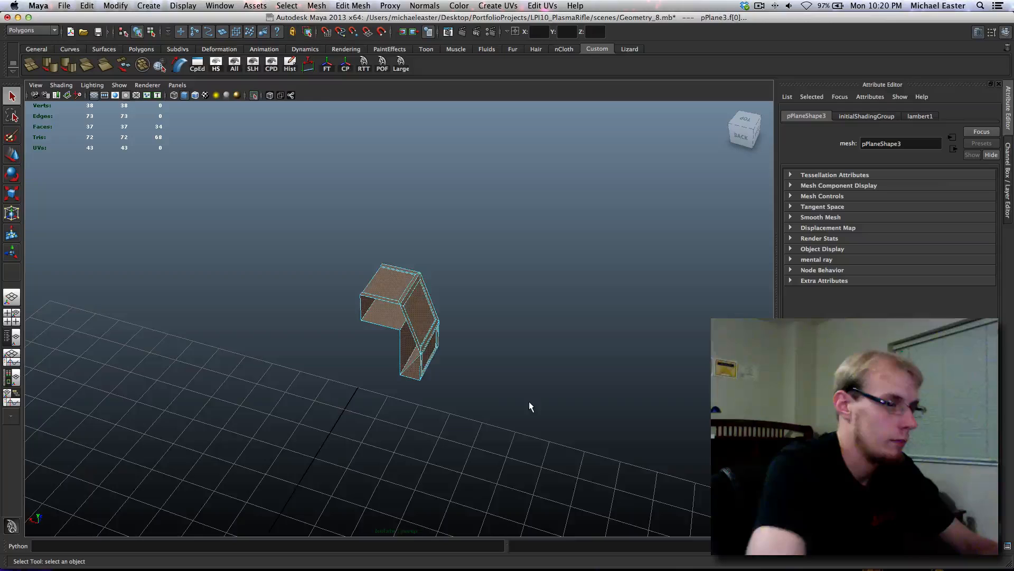
pyautogui.keyDown('alt'); pyautogui.moveTo(331, 330); pyautogui.dragTo(423, 372, button='right'); pyautogui.keyUp('alt')
pyautogui.keyDown('alt'); pyautogui.moveTo(383, 360); pyautogui.dragTo(412, 299, button='middle'); pyautogui.keyUp('alt')
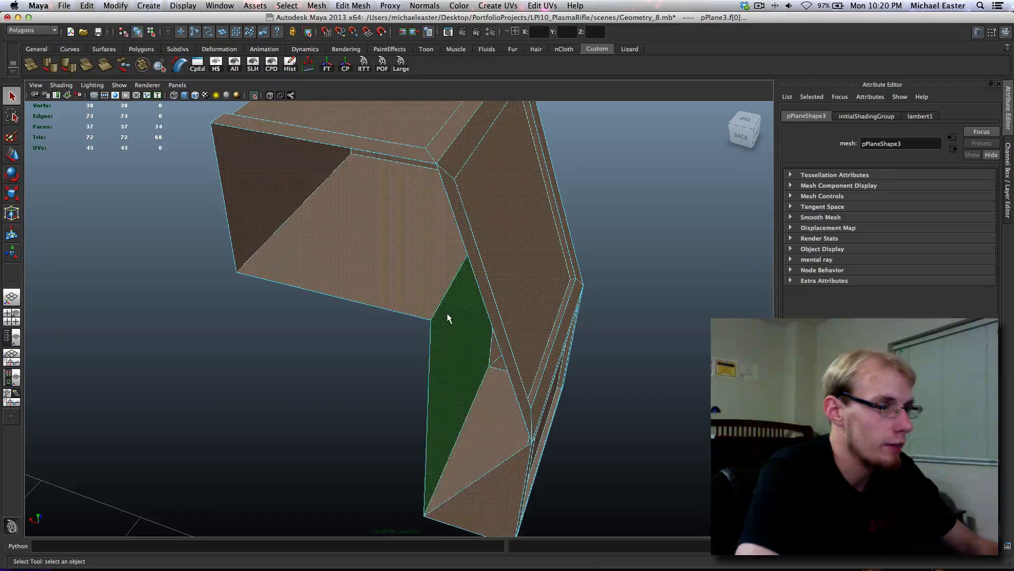
# - Undo the front block's face isolation, add the adjoining body to the selection, and isolate the faces together with it
pyautogui.press('super+z')
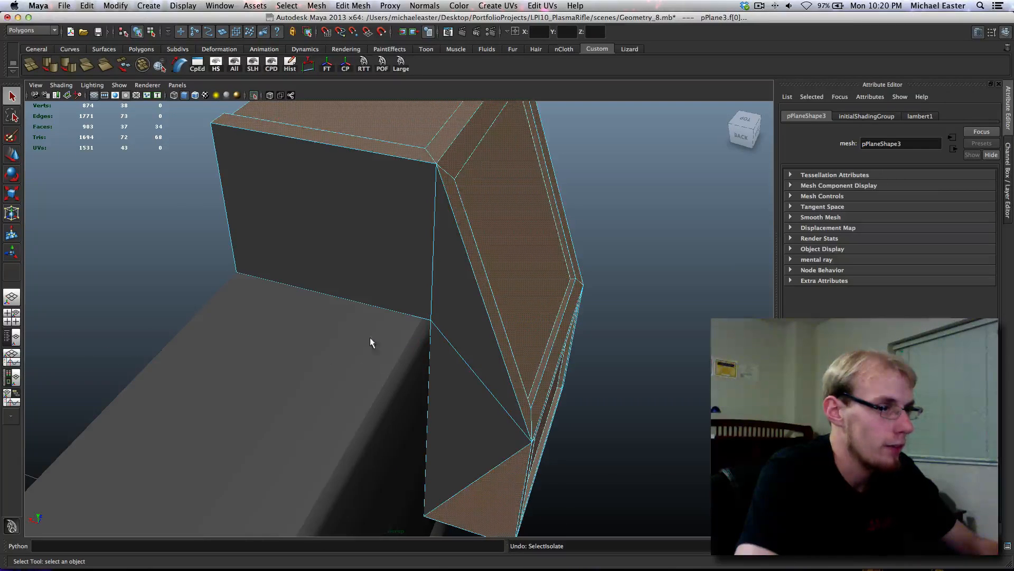
pyautogui.click(369, 355)
pyautogui.hotkey('ctrl', '1')
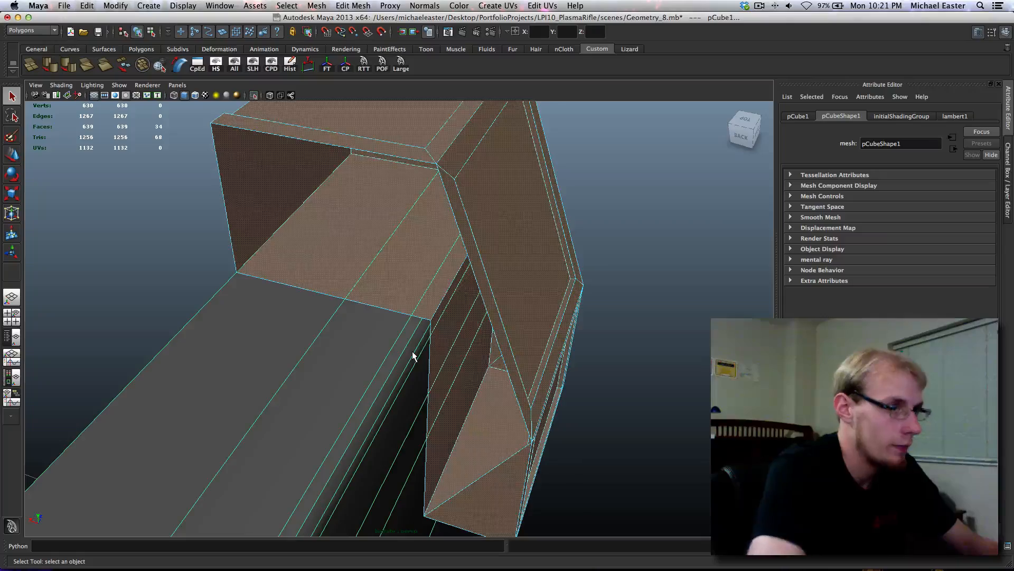
# - Delete the two inner faces of the front block that run along the body's upper surface and side
pyautogui.keyDown('alt'); pyautogui.moveTo(428, 316); pyautogui.dragTo(449, 251); pyautogui.keyUp('alt')
pyautogui.keyDown('alt'); pyautogui.moveTo(450, 251); pyautogui.dragTo(428, 316, button='middle'); pyautogui.keyUp('alt')
pyautogui.moveTo(472, 278); pyautogui.dragTo(473, 255, button='right')
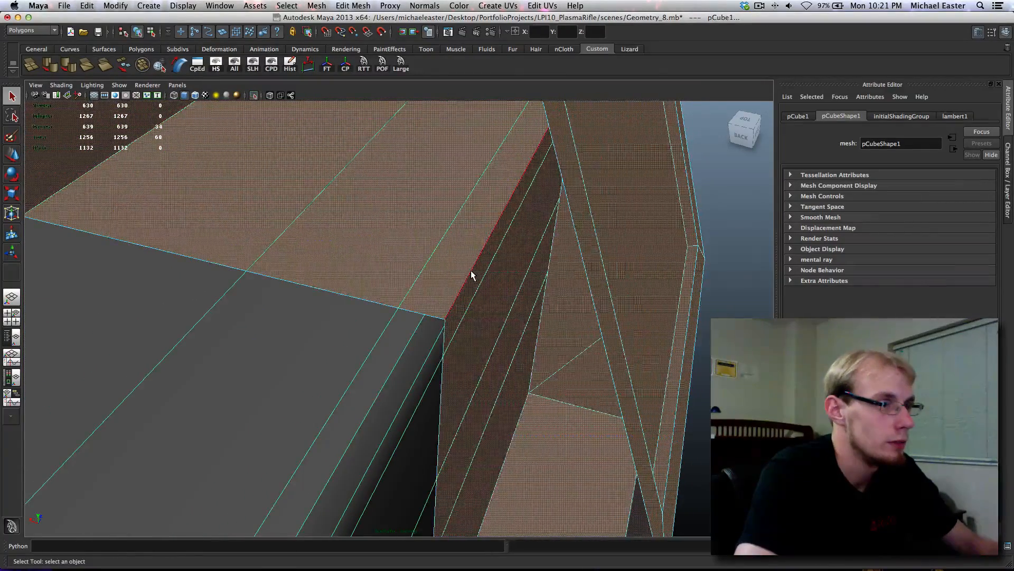
pyautogui.click(471, 272)
pyautogui.keyDown('alt'); pyautogui.moveTo(418, 293); pyautogui.dragTo(446, 265); pyautogui.keyUp('alt')
pyautogui.press('F11')
pyautogui.click(449, 276)
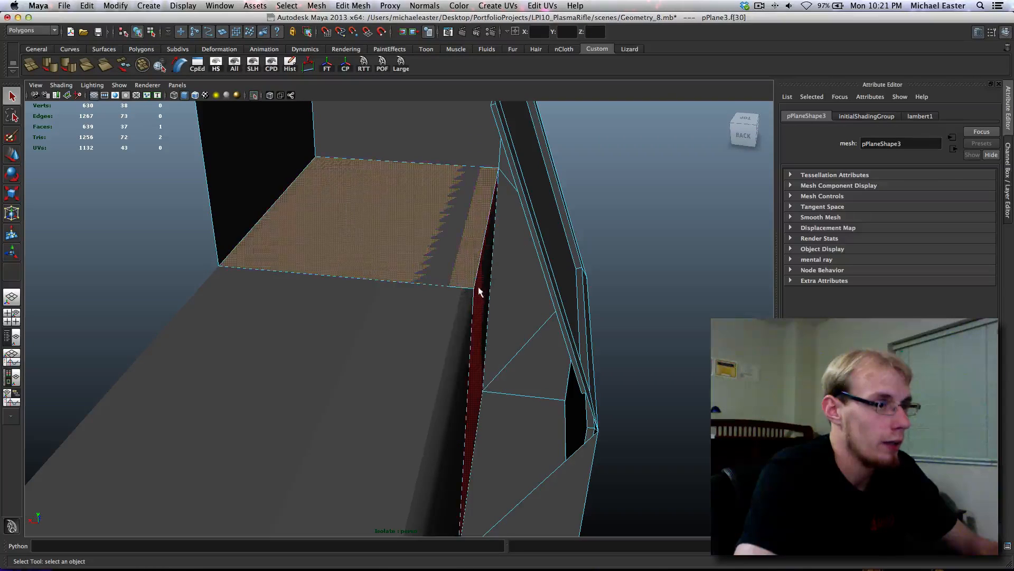
pyautogui.keyDown('shift'); pyautogui.click(478, 287); pyautogui.keyUp('shift')
pyautogui.press('Delete')
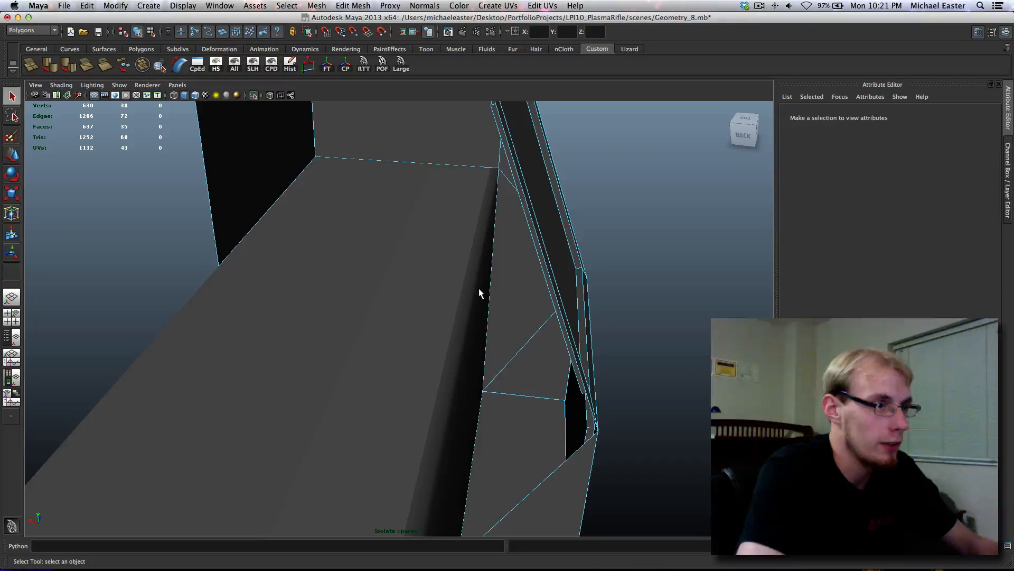
# - Try extruding the front block's open inner side edge and moving it upward in wireframe view, and undo both operations
pyautogui.moveTo(485, 388); pyautogui.dragTo(523, 391, button='right')
pyautogui.click(495, 372)
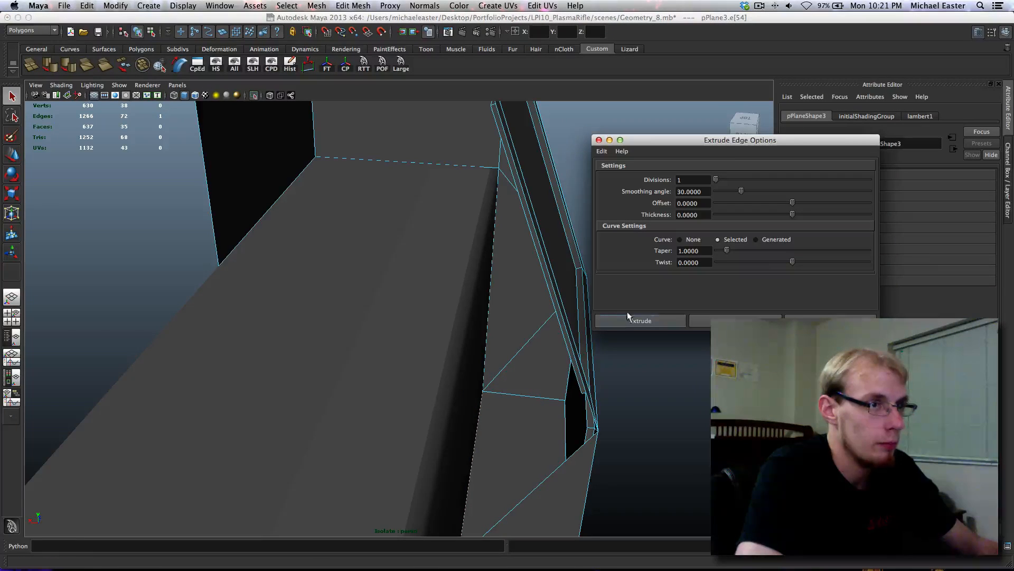
pyautogui.click(661, 320)
pyautogui.press('w')
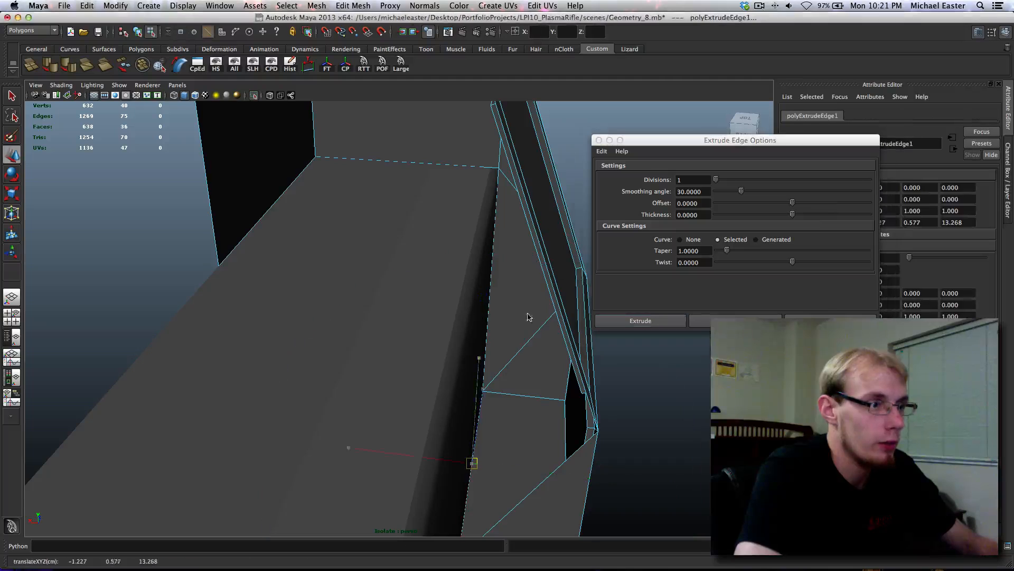
pyautogui.keyDown('alt'); pyautogui.moveTo(511, 301); pyautogui.dragTo(504, 187); pyautogui.keyUp('alt')
pyautogui.press('4')
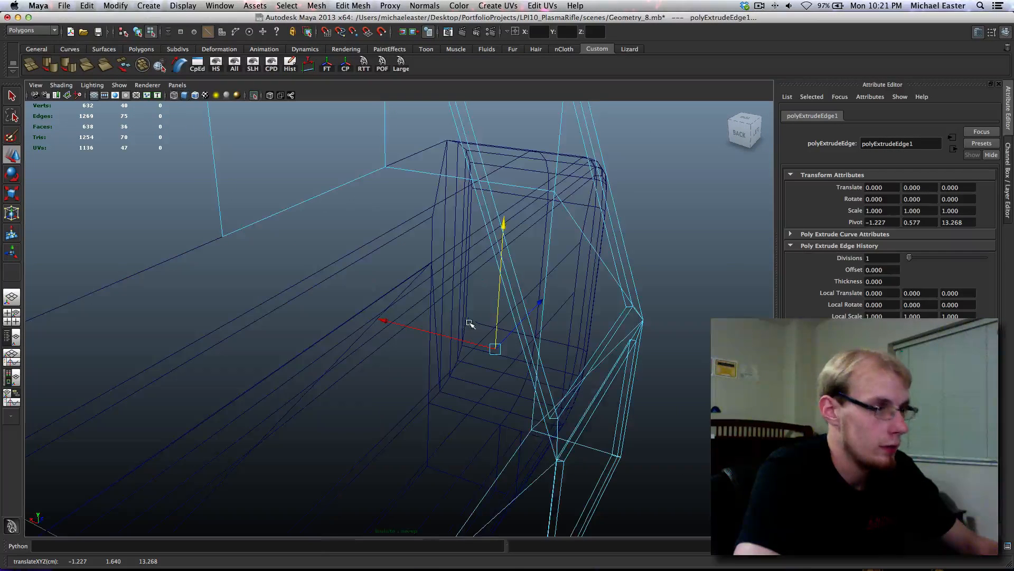
pyautogui.keyDown('alt'); pyautogui.moveTo(464, 326); pyautogui.dragTo(486, 354); pyautogui.keyUp('alt')
pyautogui.press('z')
pyautogui.press('z')
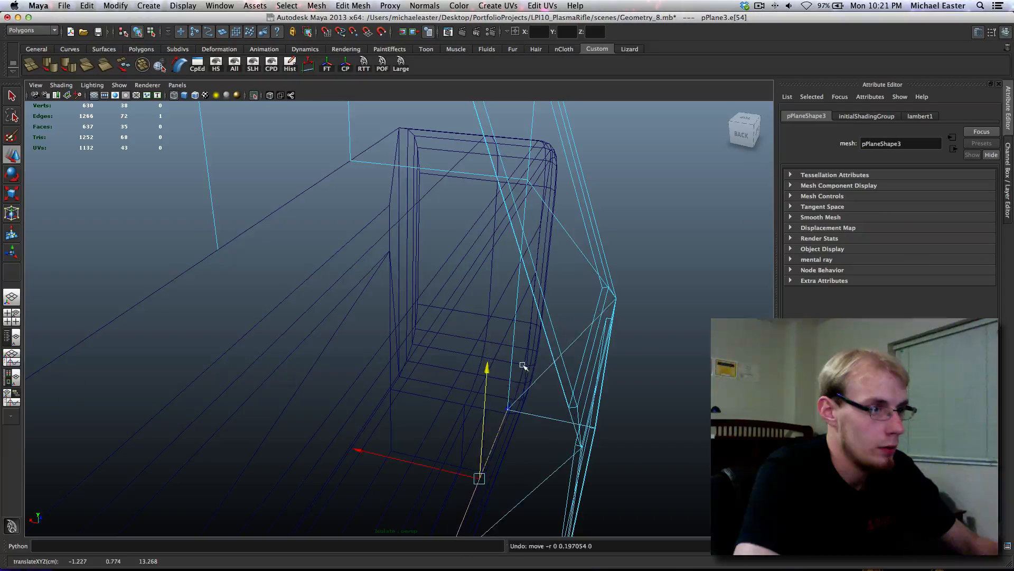
# - Extrude the front block's inner side edge again, return to object mode in shaded view, and clear the selection
pyautogui.keyDown('shift'); pyautogui.rightClick(523, 363); pyautogui.keyUp('shift')
pyautogui.click(523, 386)
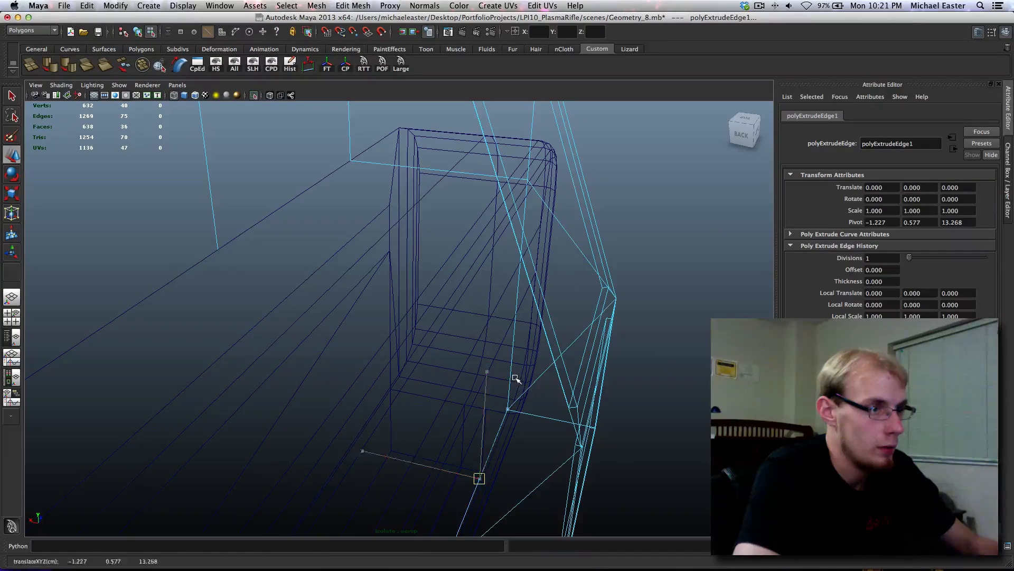
pyautogui.moveTo(512, 352)
pyautogui.keyDown('alt'); pyautogui.mouseDown()
pyautogui.moveTo(494, 351)
pyautogui.moveTo(507, 356)
pyautogui.mouseUp(); pyautogui.keyUp('alt')
pyautogui.moveTo(560, 385); pyautogui.dragTo(578, 378, button='right')
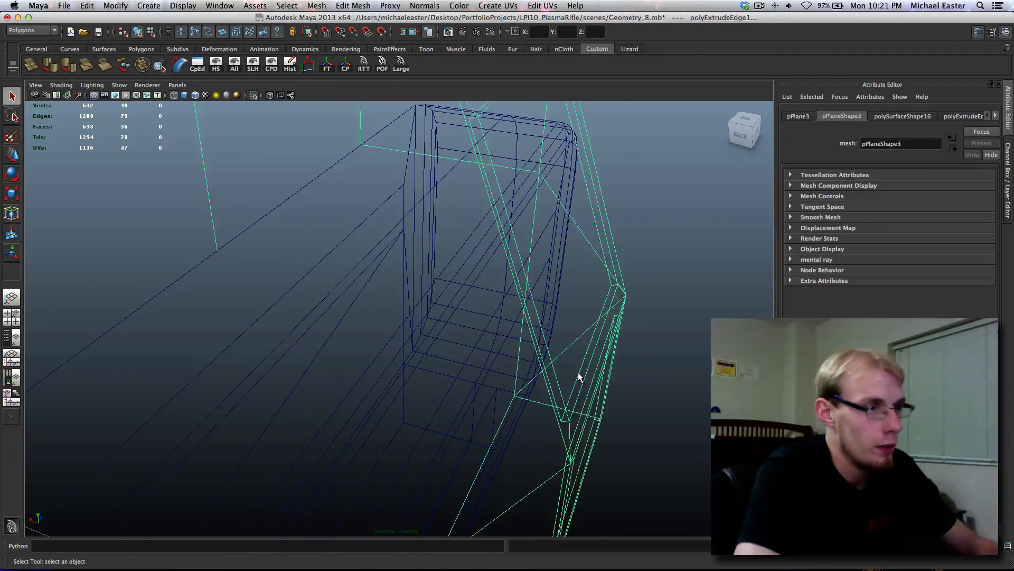
pyautogui.keyDown('alt'); pyautogui.moveTo(577, 378); pyautogui.dragTo(534, 369); pyautogui.keyUp('alt')
pyautogui.press('5')
pyautogui.moveTo(483, 354); pyautogui.dragTo(512, 337, button='right')
pyautogui.click(604, 360)
pyautogui.press('super+s')
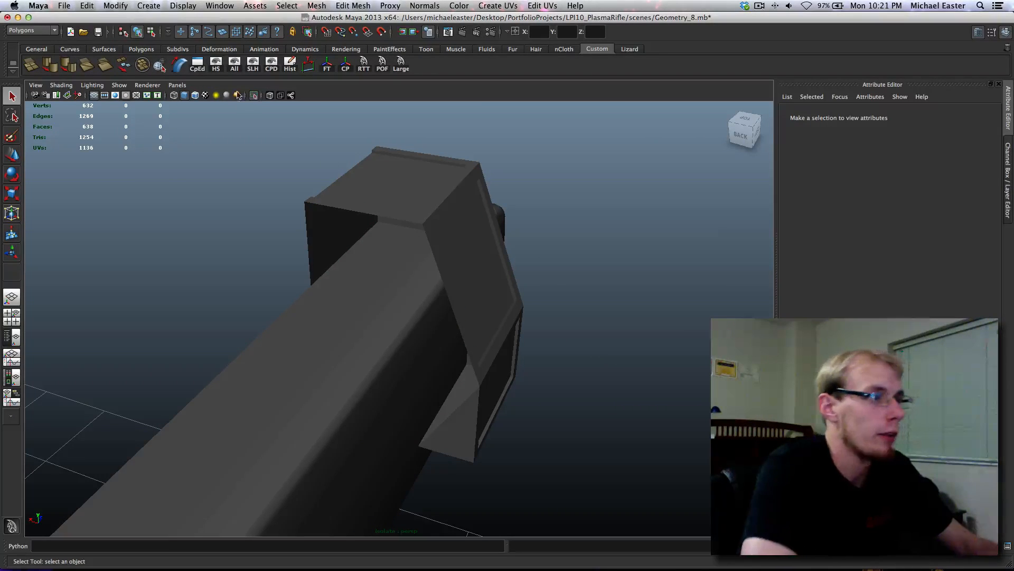
# - Turn off isolation and delete the front block's three upper rear faces around the body, keeping the bottom triangle
pyautogui.click(254, 95)
pyautogui.scroll(5, 439, 397)
pyautogui.click(506, 389)
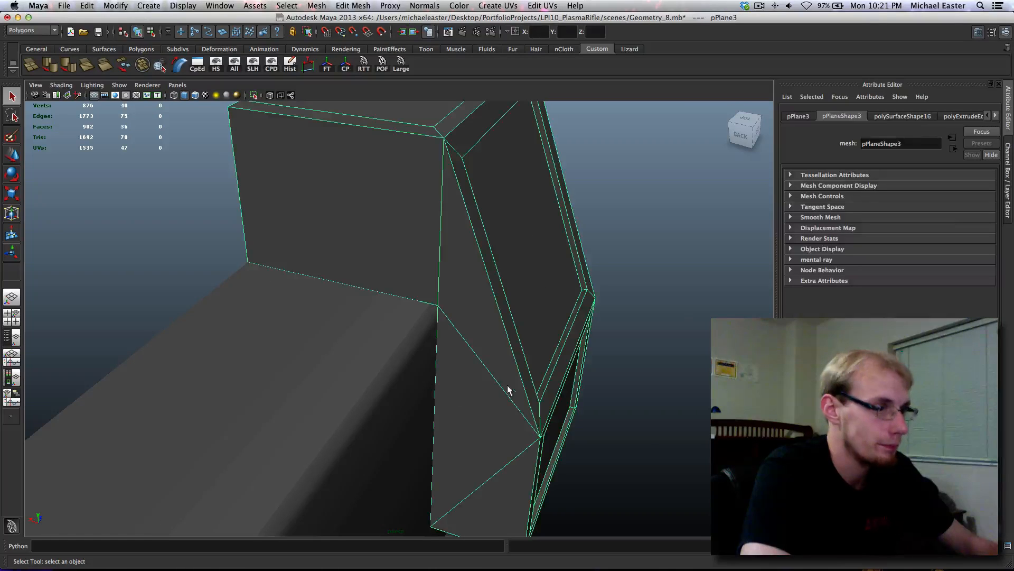
pyautogui.keyDown('alt'); pyautogui.moveTo(474, 324); pyautogui.dragTo(429, 307, button='middle'); pyautogui.keyUp('alt')
pyautogui.moveTo(433, 334); pyautogui.dragTo(433, 358, button='right')
pyautogui.click(433, 358)
pyautogui.keyDown('shift'); pyautogui.click(404, 222); pyautogui.keyUp('shift')
pyautogui.keyDown('shift'); pyautogui.click(376, 260); pyautogui.keyUp('shift')
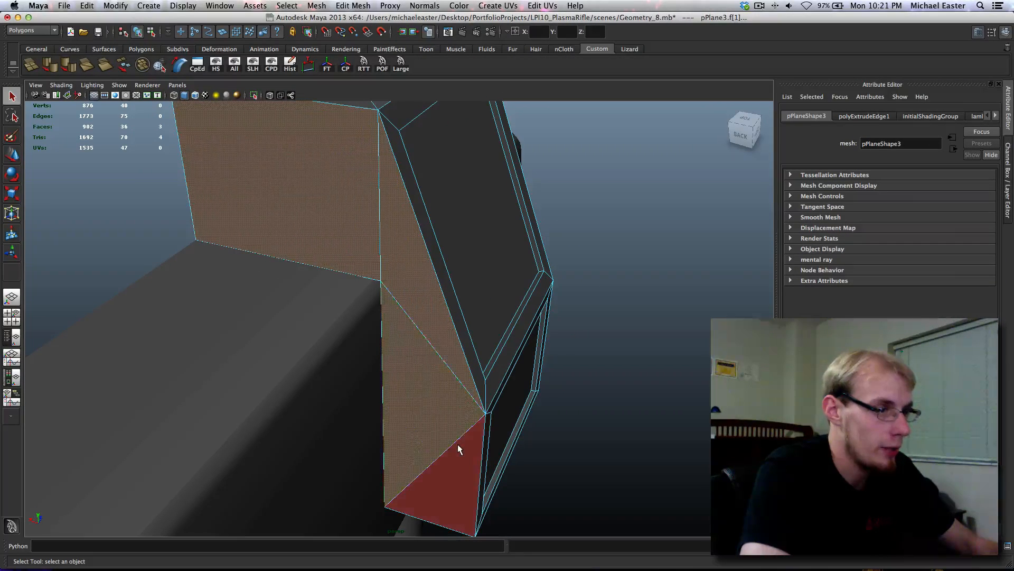
pyautogui.press('Delete')
# - Delete the front block's three remaining upper wall faces on the far end around the body
pyautogui.moveTo(449, 409)
pyautogui.keyDown('alt'); pyautogui.mouseDown()
pyautogui.moveTo(448, 455)
pyautogui.moveTo(437, 439)
pyautogui.moveTo(442, 426)
pyautogui.mouseUp(); pyautogui.keyUp('alt')
pyautogui.click(459, 356)
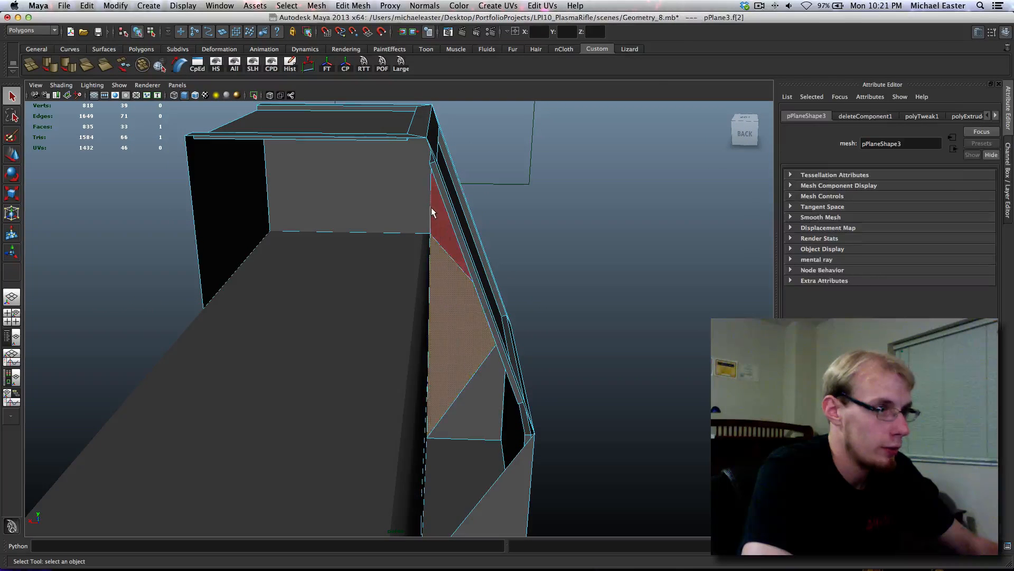
pyautogui.keyDown('shift'); pyautogui.click(404, 213); pyautogui.keyUp('shift')
pyautogui.press('Delete')
pyautogui.keyDown('alt'); pyautogui.moveTo(414, 403); pyautogui.dragTo(444, 458); pyautogui.keyUp('alt')
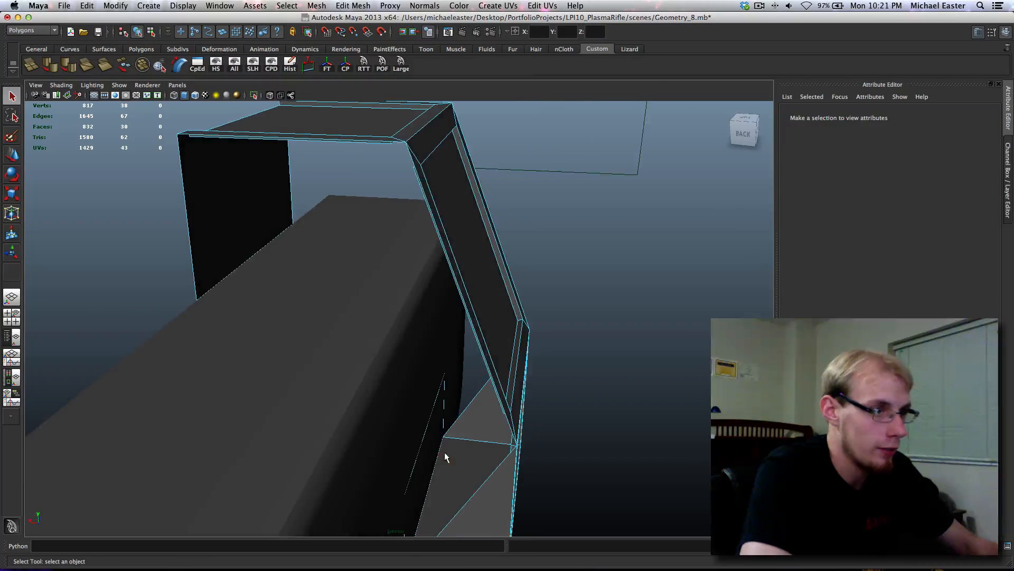
# - Select the upper edge of the front block's inner side wall and raise it along the body
pyautogui.moveTo(460, 377); pyautogui.dragTo(459, 326, button='right')
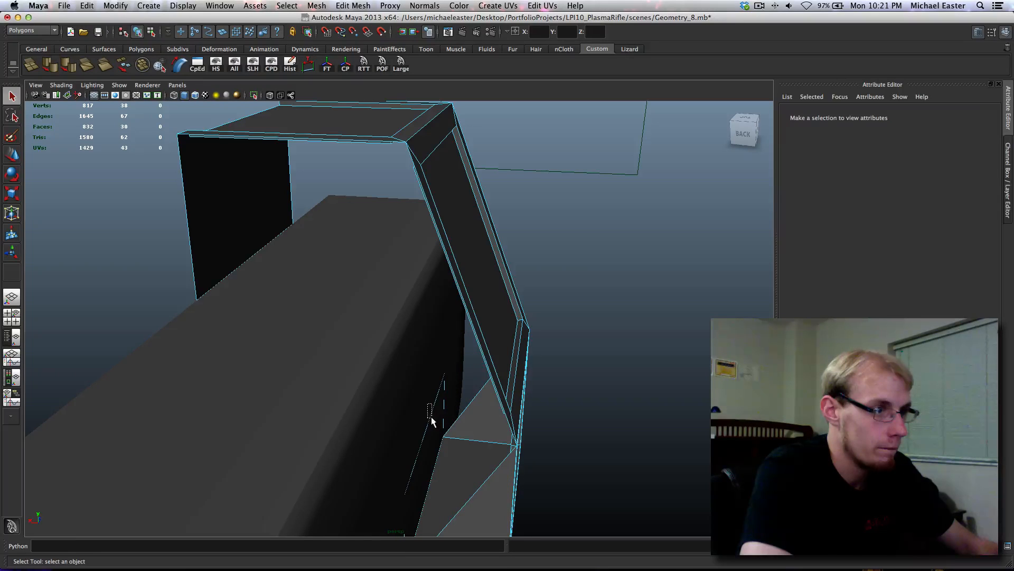
pyautogui.click(432, 419)
pyautogui.press('w')
pyautogui.keyDown('alt'); pyautogui.moveTo(430, 419); pyautogui.dragTo(392, 394); pyautogui.keyUp('alt')
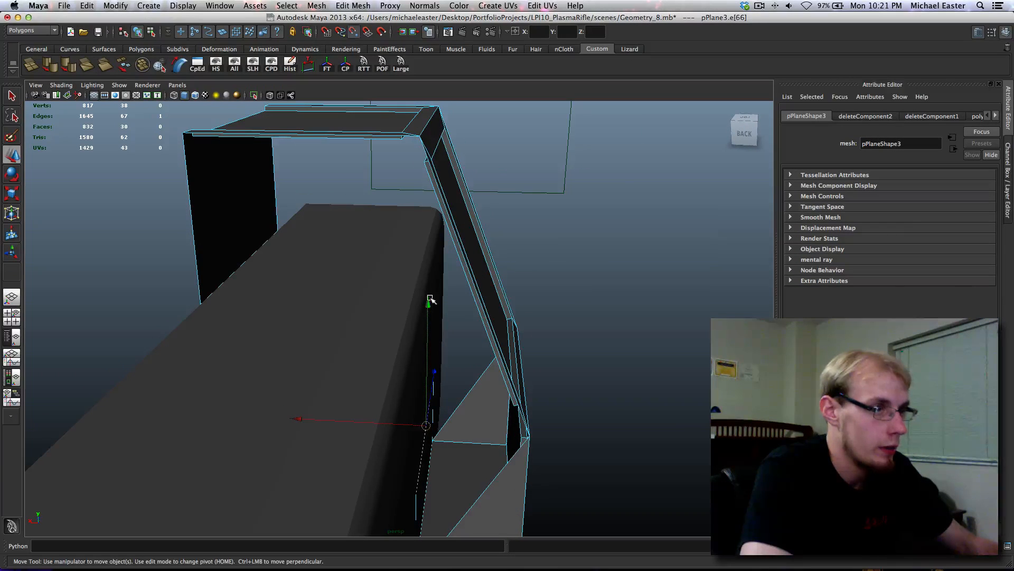
pyautogui.moveTo(430, 300); pyautogui.dragTo(433, 267)
pyautogui.moveTo(498, 378); pyautogui.dragTo(569, 343, button='right')
pyautogui.press('q')
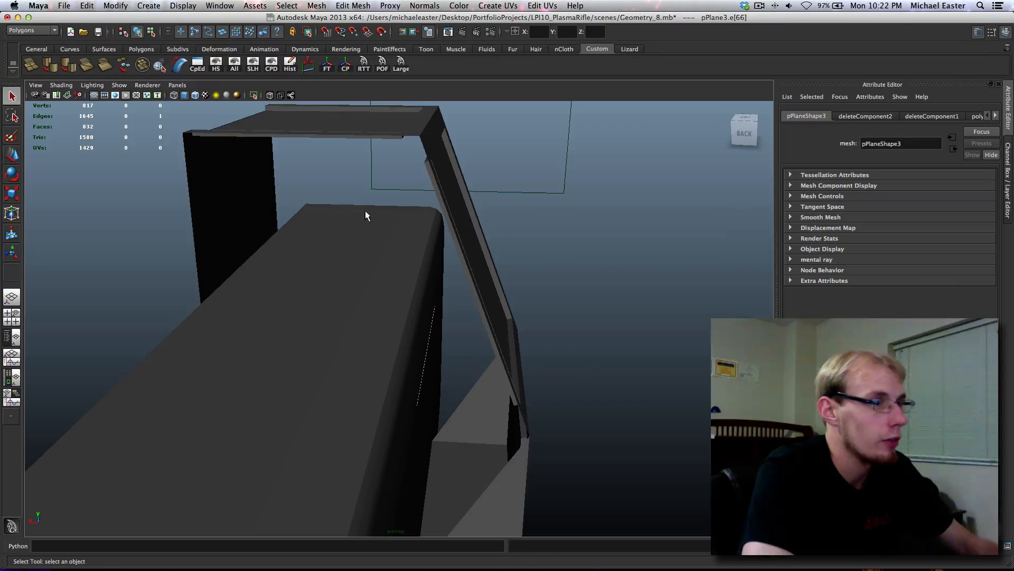
# - Display wireframe over the shaded models and raise the inner side wall's upper edge to Y 2.250, near the body's rounded corner
pyautogui.click(194, 95)
pyautogui.keyDown('alt'); pyautogui.moveTo(299, 249); pyautogui.dragTo(460, 397); pyautogui.keyUp('alt')
pyautogui.moveTo(474, 450); pyautogui.dragTo(458, 348, button='right')
pyautogui.moveTo(398, 339); pyautogui.dragTo(324, 307)
pyautogui.press('w')
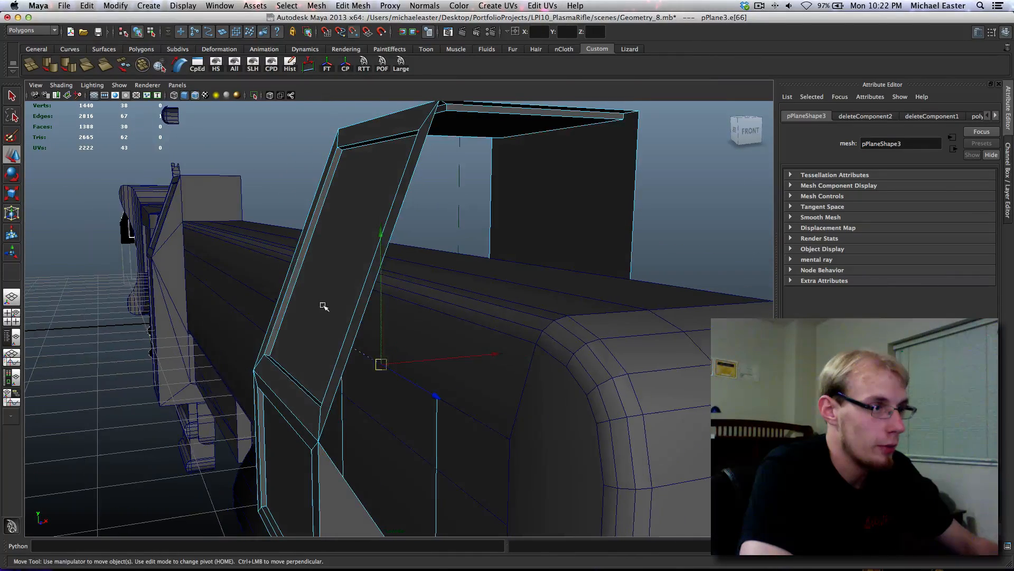
pyautogui.moveTo(381, 275); pyautogui.dragTo(381, 203)
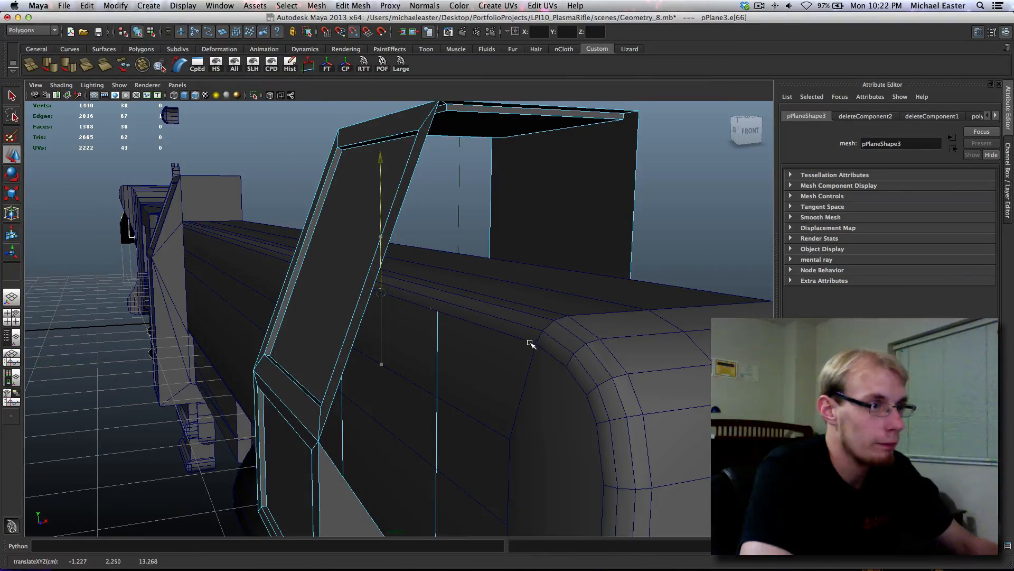
# - Extrude the inner side wall's upper edge and move the new edge to X -1.213, Y 2.305 along the rounded corner
pyautogui.keyDown('alt'); pyautogui.moveTo(559, 353); pyautogui.dragTo(403, 340); pyautogui.keyUp('alt')
pyautogui.keyDown('shift'); pyautogui.rightClick(403, 340); pyautogui.keyUp('shift')
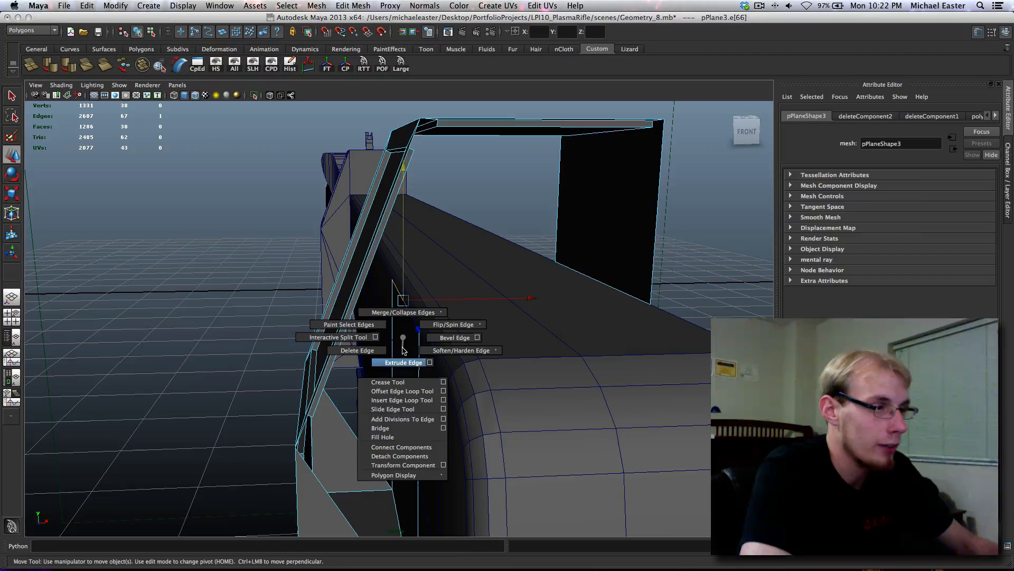
pyautogui.click(403, 351)
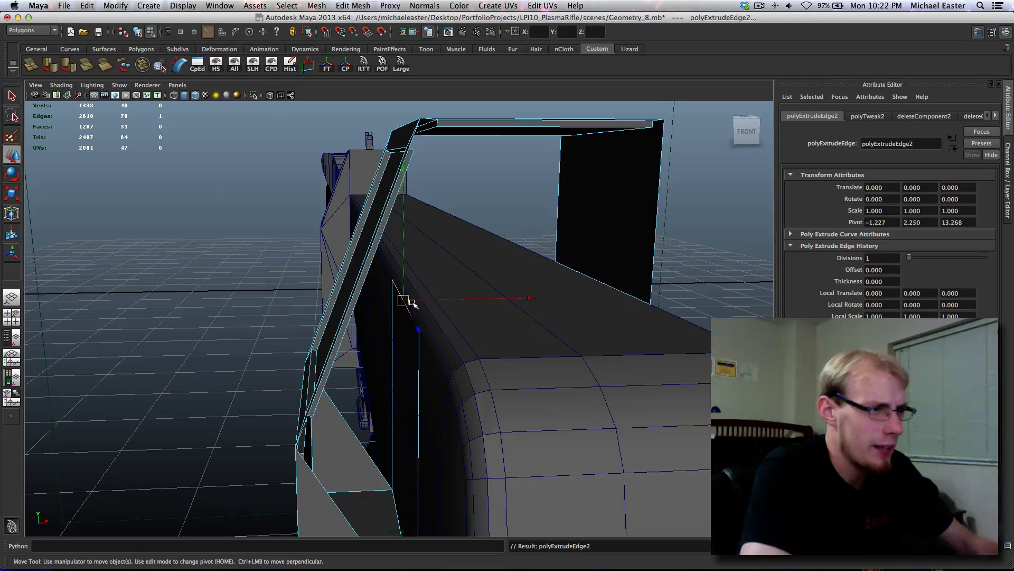
pyautogui.moveTo(405, 287); pyautogui.dragTo(459, 376)
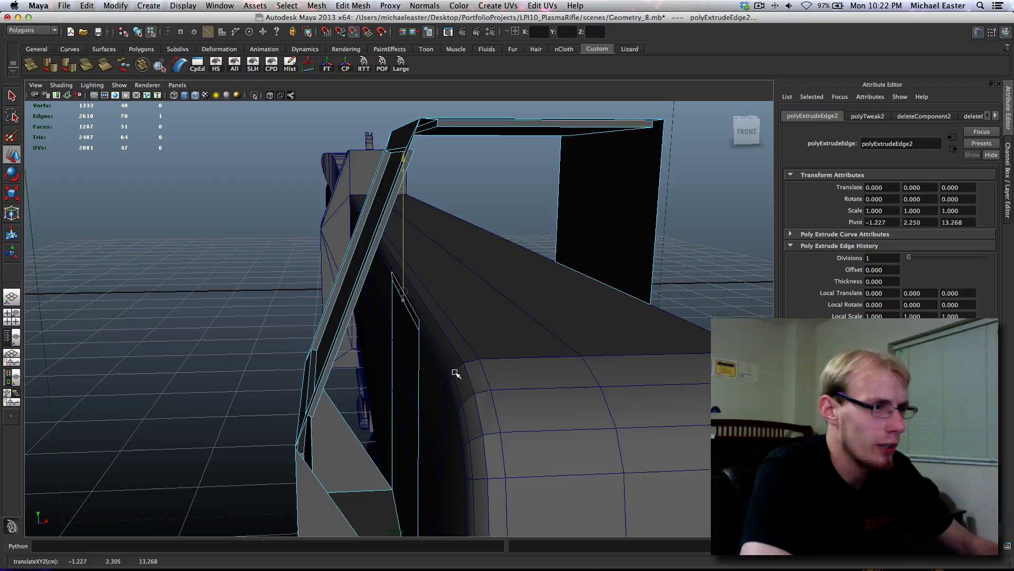
pyautogui.moveTo(446, 292); pyautogui.dragTo(452, 377)
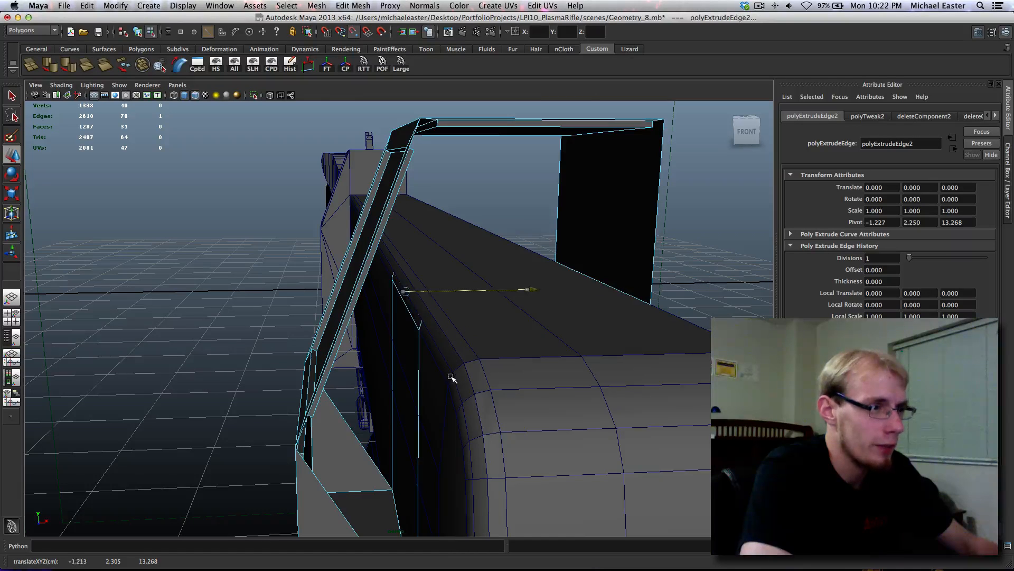
# - Extrude another segment from that edge and move it to X -1.172, Y 2.347, following the body's curve
pyautogui.keyDown('alt'); pyautogui.moveTo(453, 376); pyautogui.dragTo(395, 355, button='right'); pyautogui.keyUp('alt')
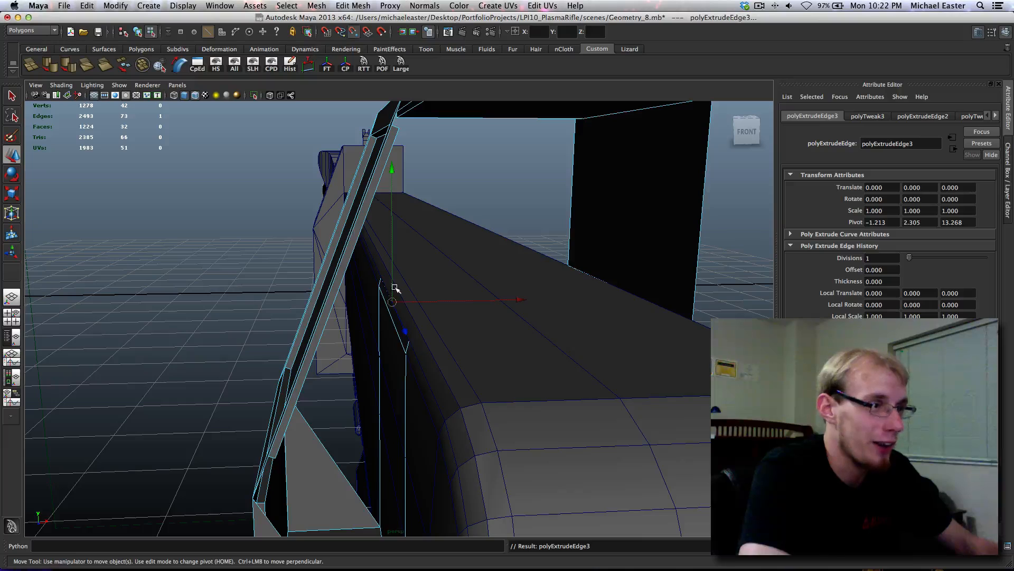
pyautogui.moveTo(395, 288); pyautogui.dragTo(463, 409)
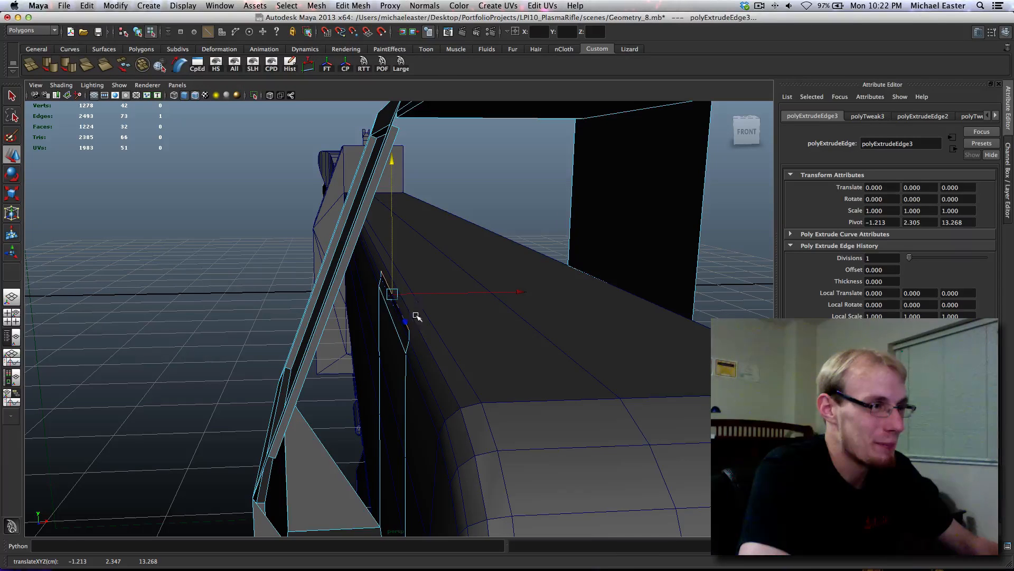
pyautogui.click(454, 291)
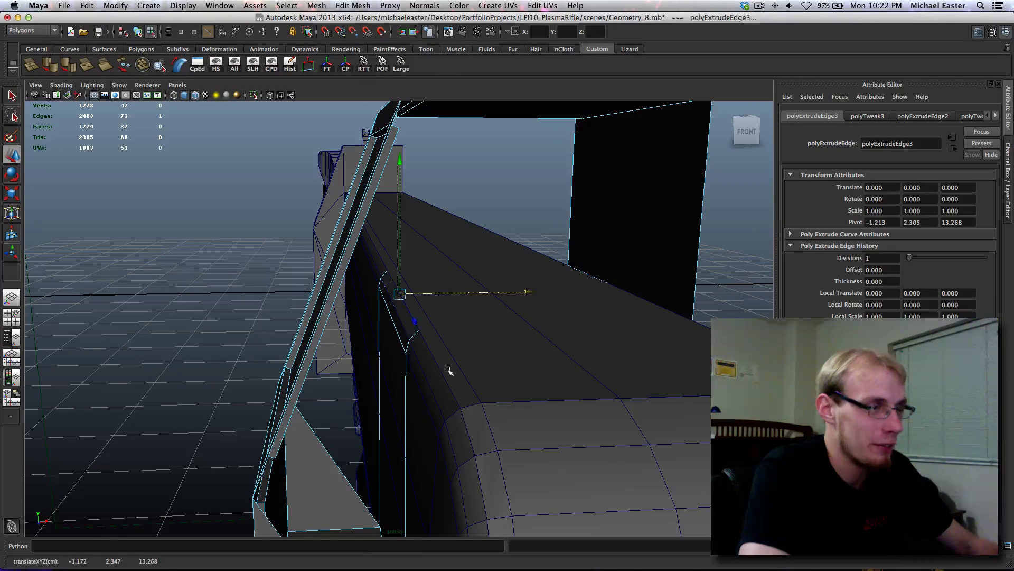
# - Extrude a further corner segment, raise its edge to Y 2.363, and move it inward onto the body's upper surface
pyautogui.keyDown('alt'); pyautogui.moveTo(449, 369); pyautogui.dragTo(413, 338); pyautogui.keyUp('alt')
pyautogui.press('g')
pyautogui.press('w')
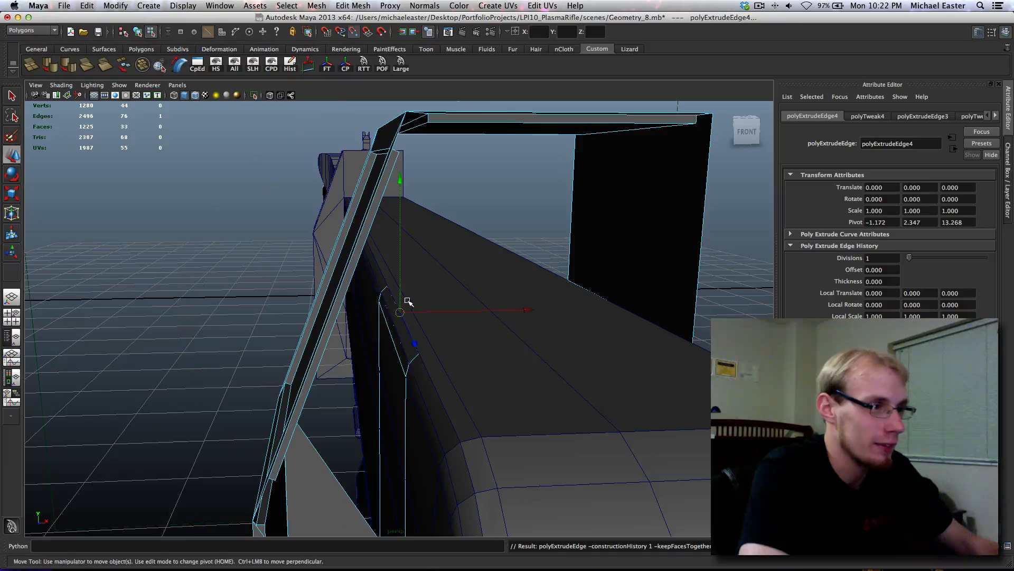
pyautogui.moveTo(401, 297); pyautogui.dragTo(481, 438)
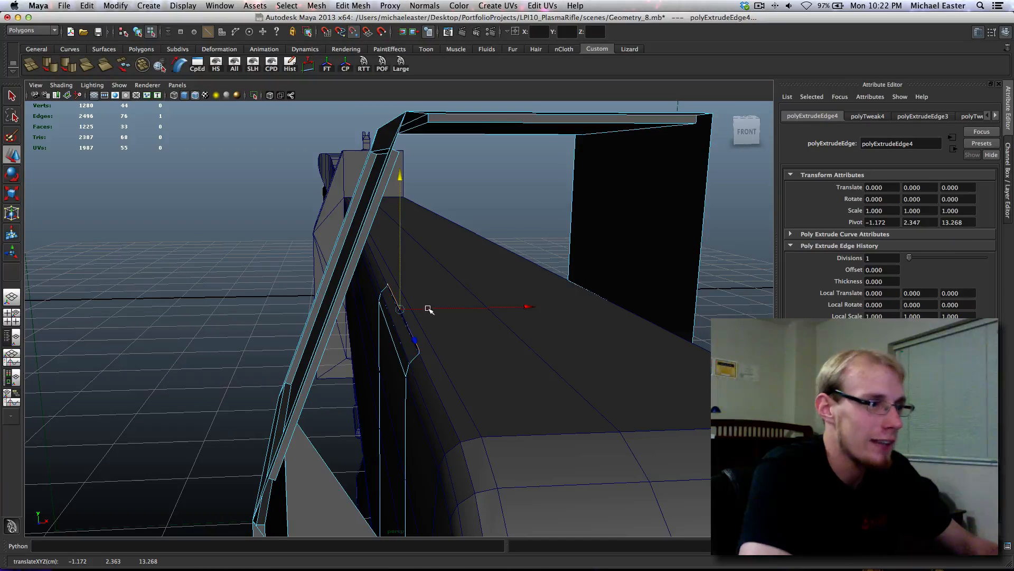
pyautogui.moveTo(428, 308); pyautogui.dragTo(586, 324)
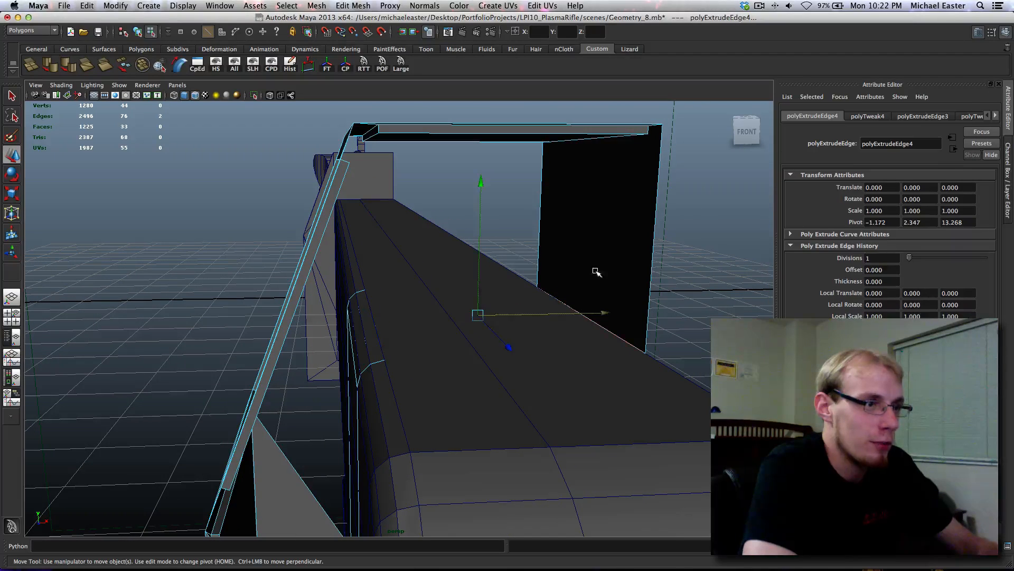
# - Bridge the corner's end edge to the opposite wall's lower edge with a linear path and 0 divisions, and return to object mode
pyautogui.keyDown('shift'); pyautogui.moveTo(597, 272); pyautogui.dragTo(636, 363, button='right'); pyautogui.keyUp('shift')
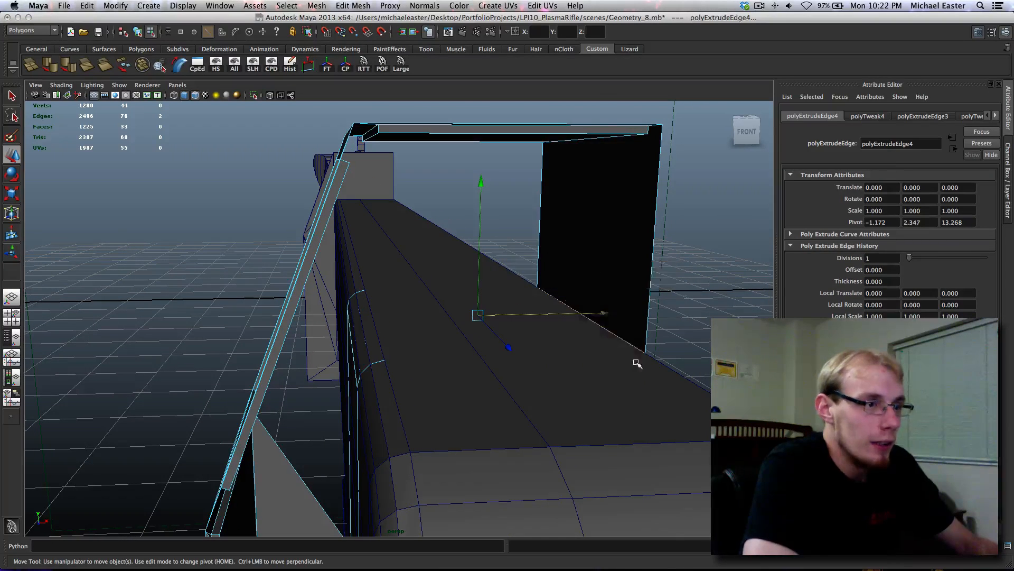
pyautogui.click(649, 320)
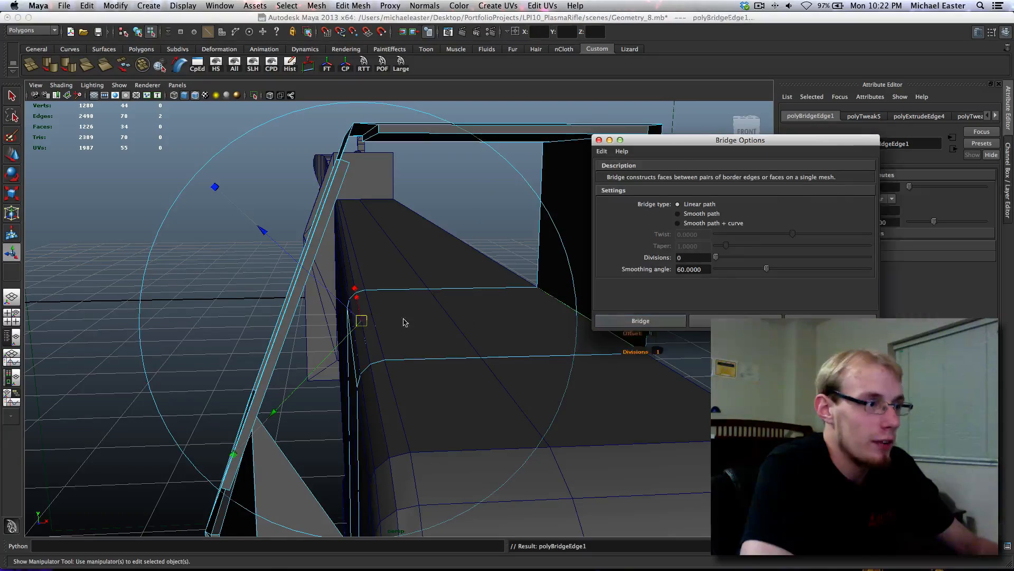
pyautogui.keyDown('alt'); pyautogui.moveTo(430, 324); pyautogui.dragTo(649, 248); pyautogui.keyUp('alt')
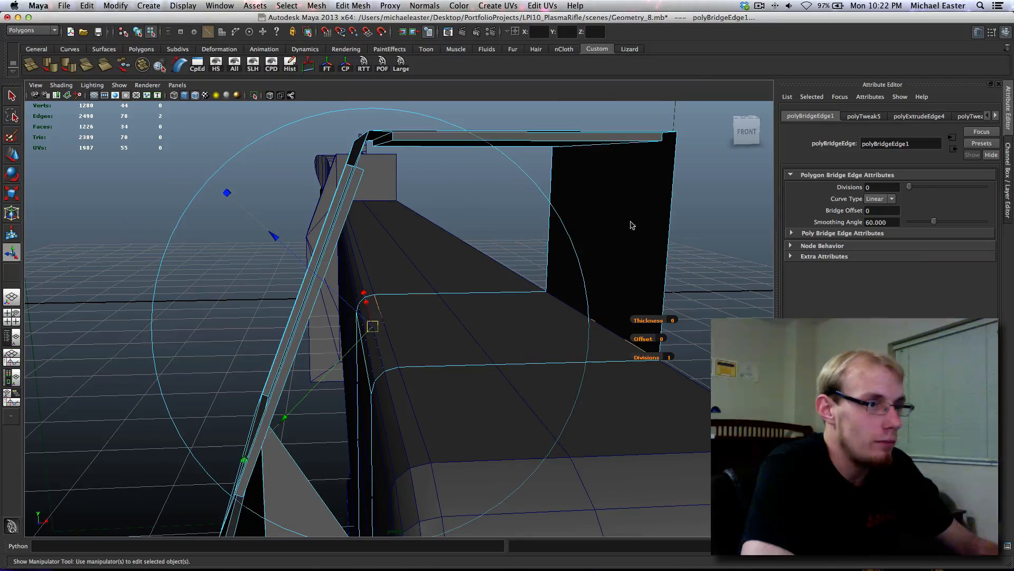
pyautogui.press('q')
pyautogui.press('F8')
pyautogui.scroll(3, 577, 373)
pyautogui.keyDown('alt'); pyautogui.moveTo(461, 396); pyautogui.dragTo(471, 396, button='middle'); pyautogui.keyUp('alt')
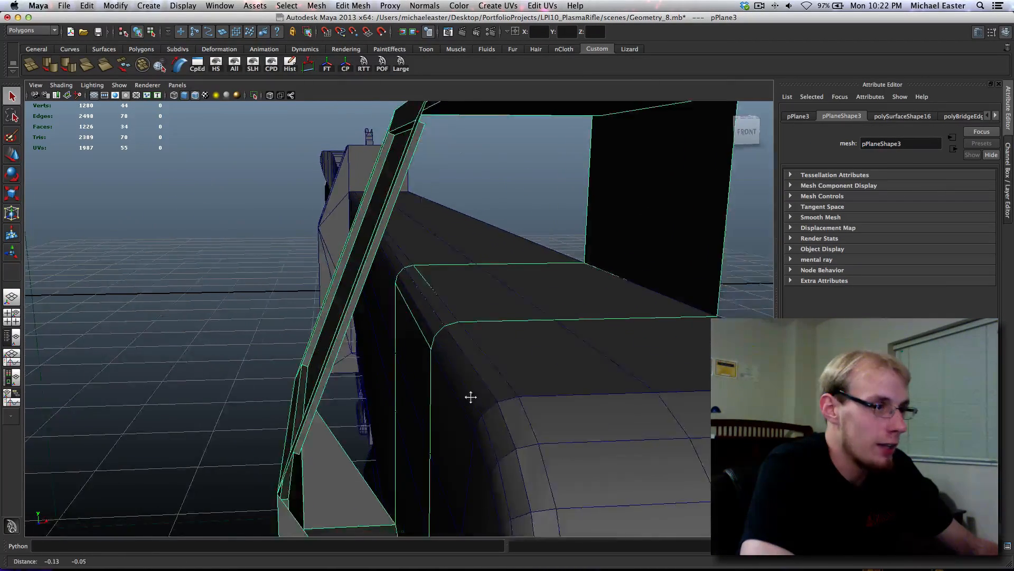
# - Append a polygon between the block's slanted front edge and the lower edge to close the front side gap
pyautogui.scroll(-3, 448, 415)
pyautogui.keyDown('alt'); pyautogui.moveTo(385, 414); pyautogui.dragTo(427, 428); pyautogui.keyUp('alt')
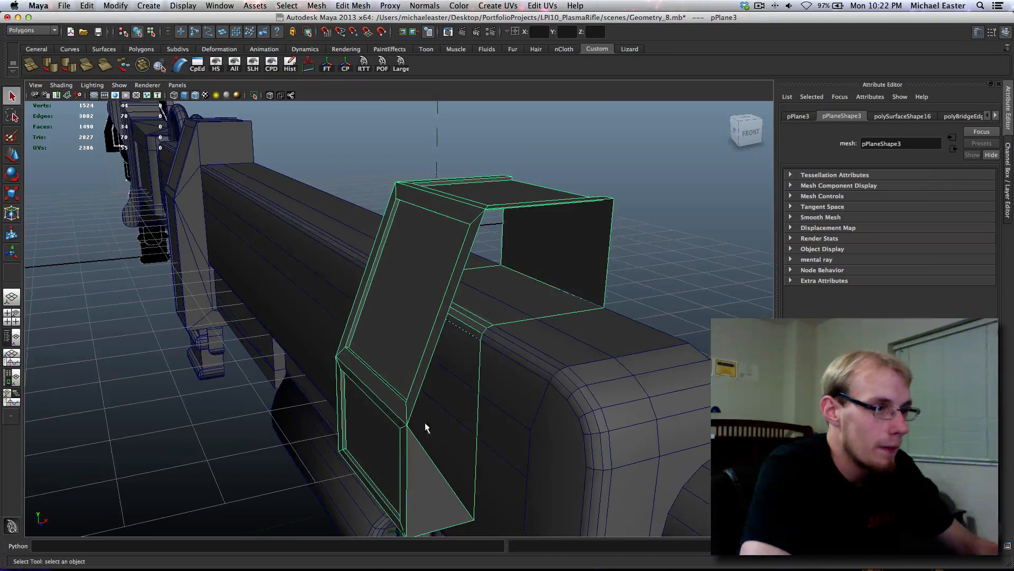
pyautogui.keyDown('alt'); pyautogui.moveTo(427, 427); pyautogui.dragTo(426, 408, button='middle'); pyautogui.keyUp('alt')
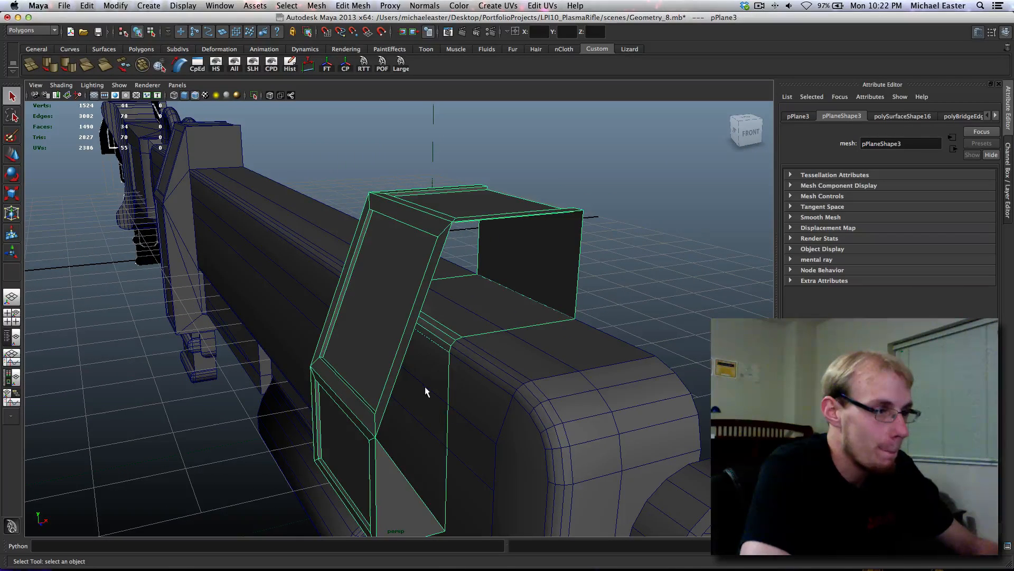
pyautogui.keyDown('shift'); pyautogui.moveTo(426, 376); pyautogui.dragTo(475, 373, button='right'); pyautogui.keyUp('shift')
pyautogui.click(411, 341)
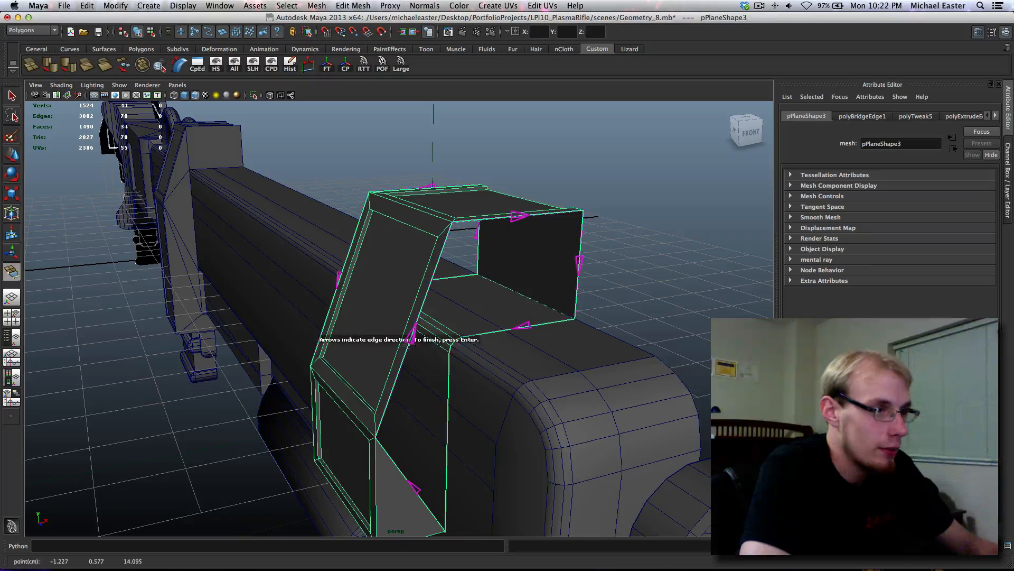
pyautogui.click(391, 458)
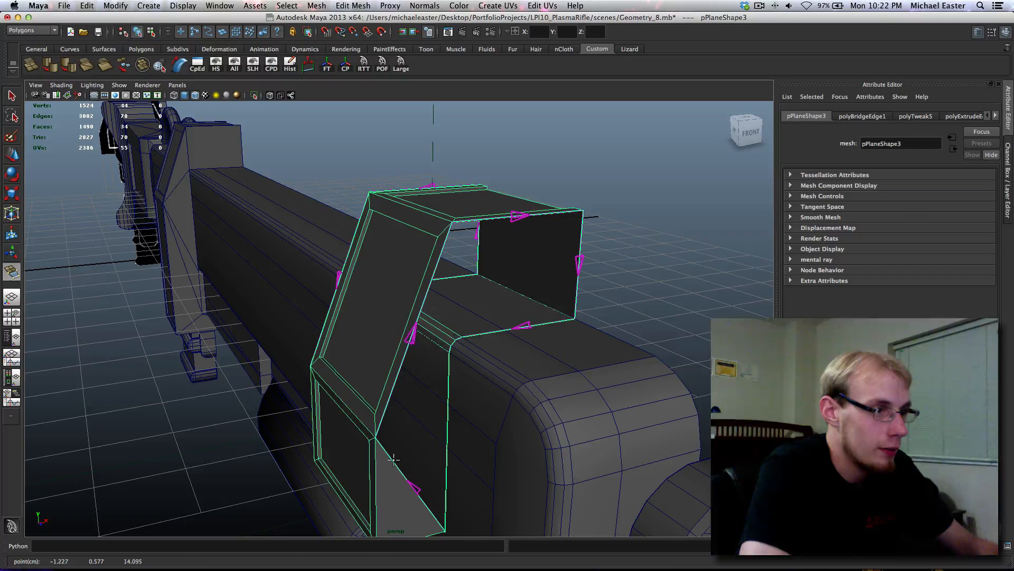
pyautogui.click(393, 386)
pyautogui.press('Return')
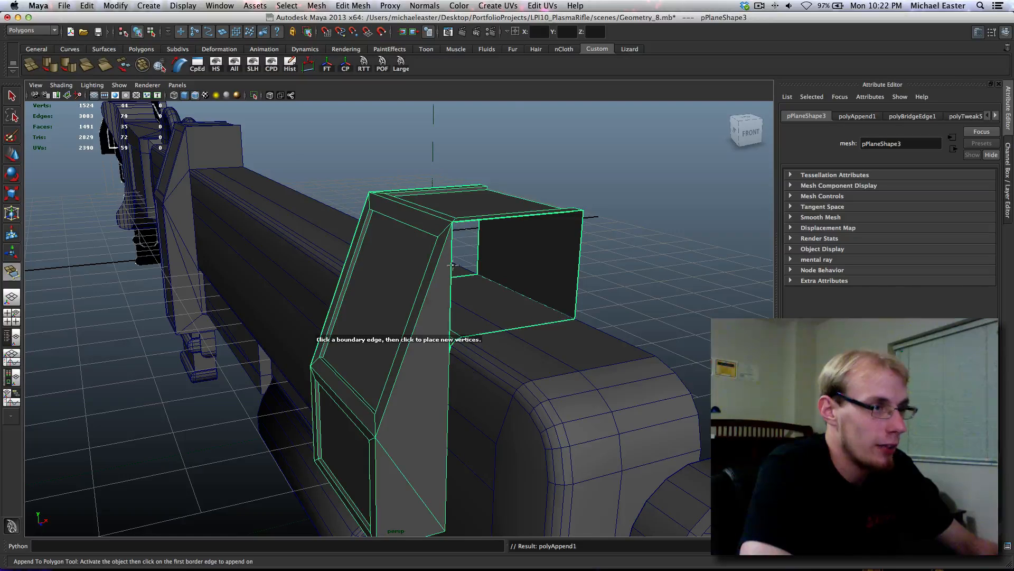
# - Append a matching polygon between the slanted edge and lower edge on the block's rear side
pyautogui.keyDown('alt'); pyautogui.moveTo(452, 266); pyautogui.dragTo(395, 440); pyautogui.keyUp('alt')
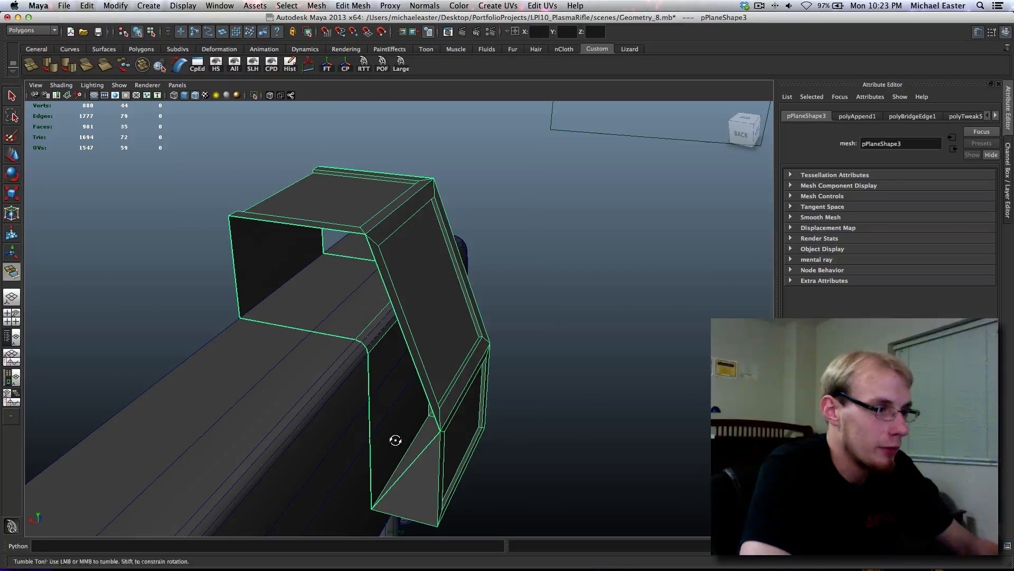
pyautogui.keyDown('alt'); pyautogui.moveTo(399, 391); pyautogui.dragTo(410, 379); pyautogui.keyUp('alt')
pyautogui.click(420, 382)
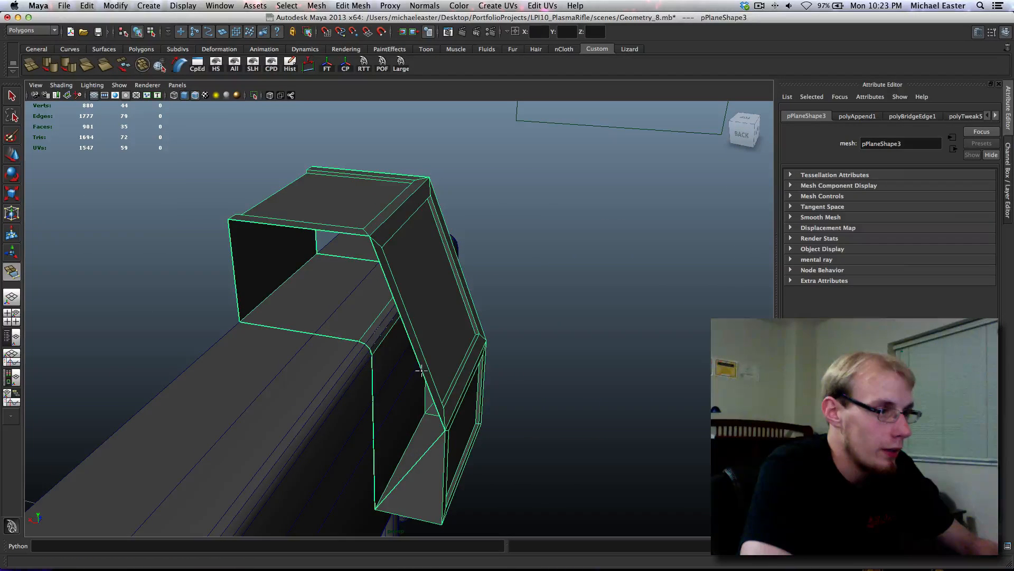
pyautogui.click(426, 452)
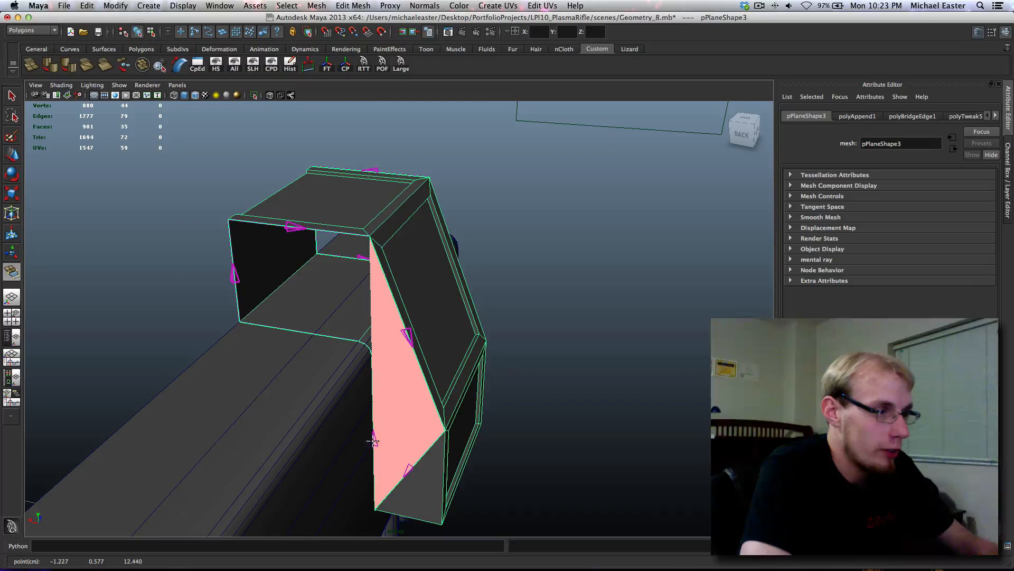
pyautogui.press('Return')
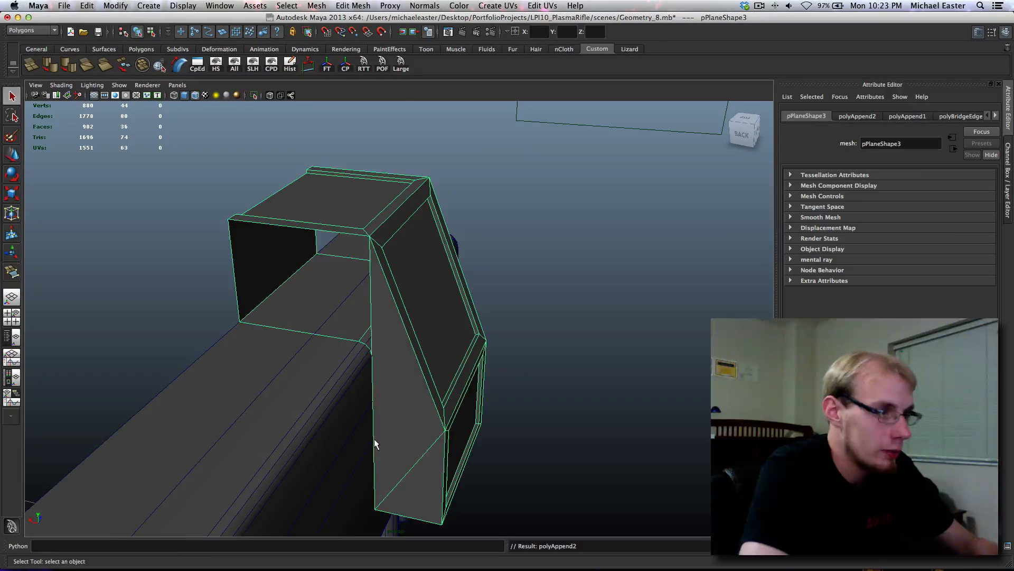
# - Try moving the rear inner side wall's vertical edge, undo the move, and return to object mode
pyautogui.keyDown('alt'); pyautogui.moveTo(374, 439); pyautogui.dragTo(392, 403); pyautogui.keyUp('alt')
pyautogui.moveTo(386, 377)
pyautogui.mouseDown(button='right')
pyautogui.moveTo(343, 366)
pyautogui.moveTo(385, 349)
pyautogui.moveTo(377, 362)
pyautogui.mouseUp(button='right')
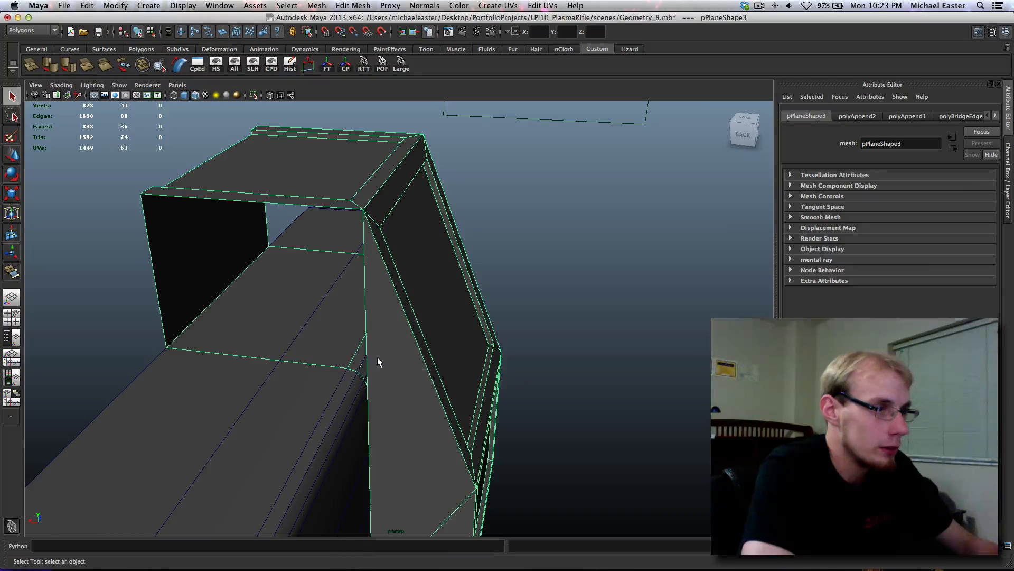
pyautogui.click(369, 452)
pyautogui.press('w')
pyautogui.keyDown('shift'); pyautogui.moveTo(407, 455); pyautogui.dragTo(421, 458, button='middle'); pyautogui.keyUp('shift')
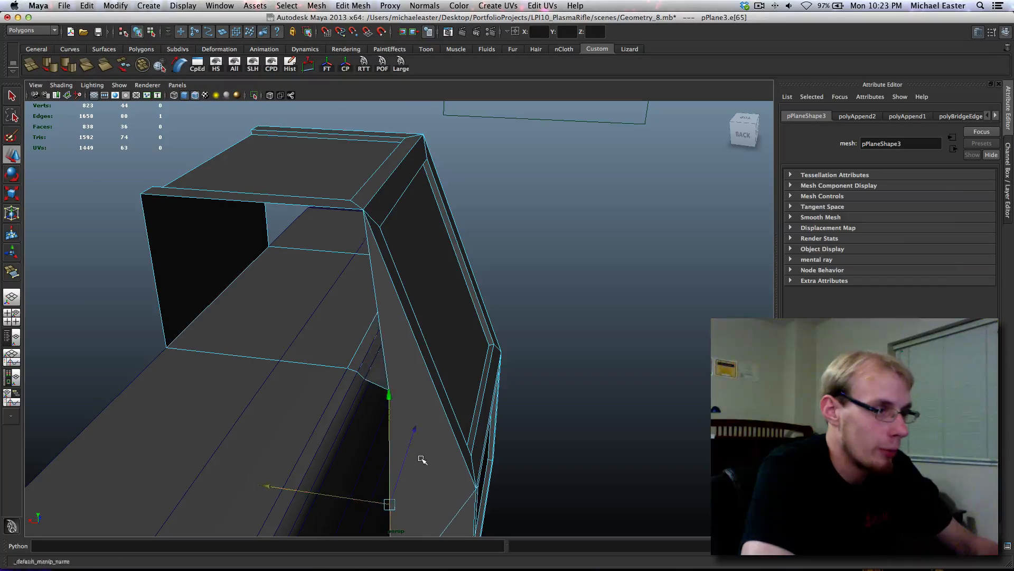
pyautogui.press('super+z')
pyautogui.keyDown('alt'); pyautogui.moveTo(403, 426); pyautogui.dragTo(460, 455, button='middle'); pyautogui.keyUp('alt')
pyautogui.moveTo(457, 378); pyautogui.dragTo(496, 335, button='right')
pyautogui.press('q')
pyautogui.keyDown('alt'); pyautogui.moveTo(449, 357); pyautogui.dragTo(465, 368, button='middle'); pyautogui.keyUp('alt')
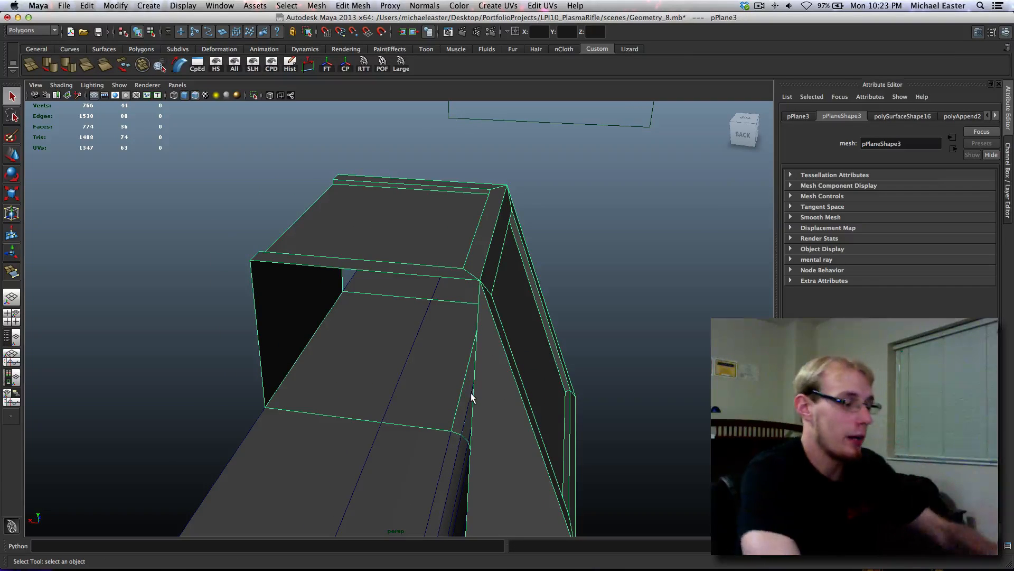
pyautogui.keyDown('shift'); pyautogui.rightClick(487, 345); pyautogui.keyUp('shift')
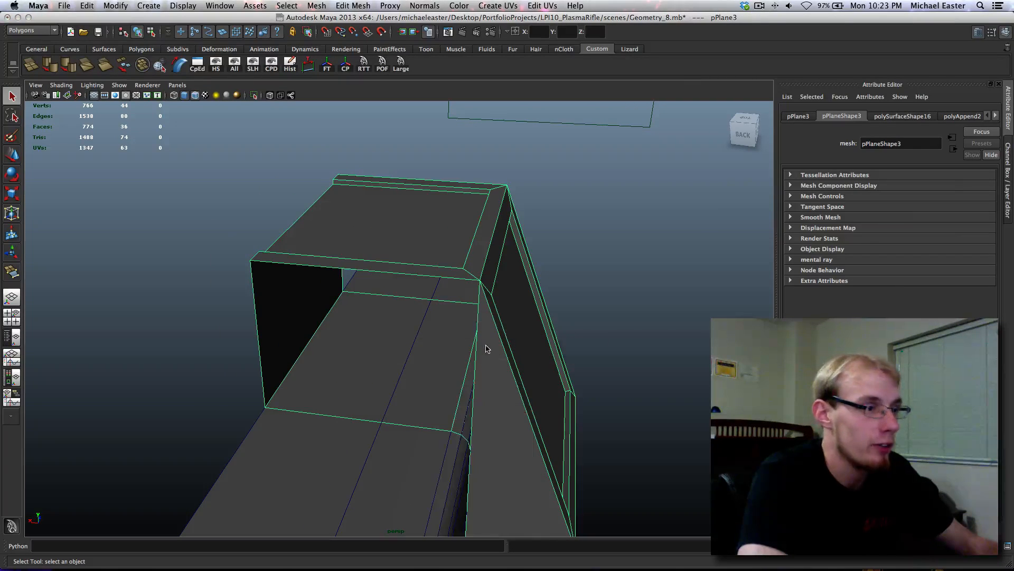
pyautogui.press('F11')
pyautogui.click(487, 353)
pyautogui.keyDown('shift'); pyautogui.rightClick(494, 354); pyautogui.keyUp('shift')
pyautogui.moveTo(493, 354)
pyautogui.mouseDown(button='right')
pyautogui.moveTo(496, 370)
pyautogui.moveTo(526, 387)
pyautogui.moveTo(472, 338)
pyautogui.moveTo(496, 357)
pyautogui.moveTo(539, 299)
pyautogui.mouseUp(button='right')
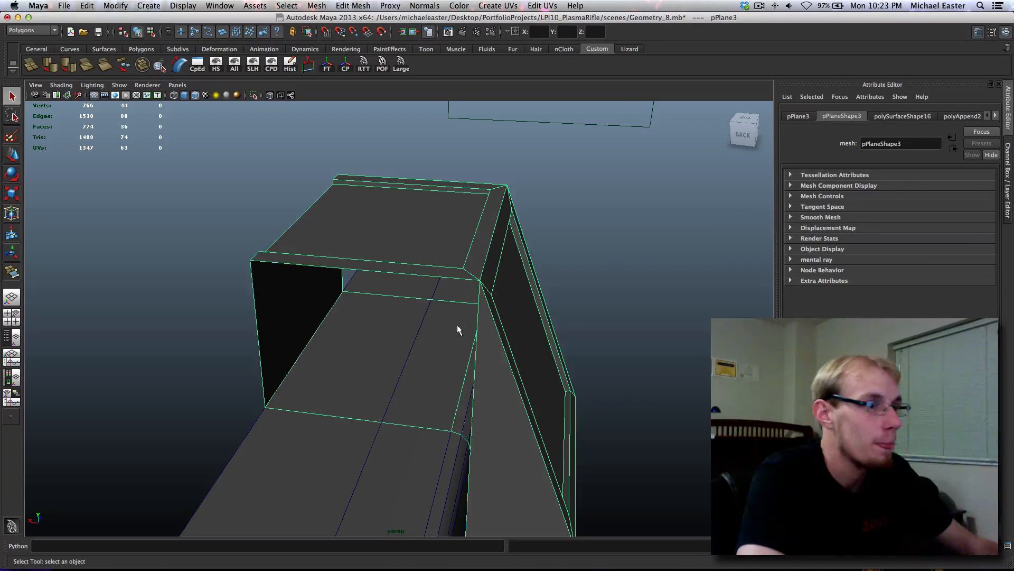
pyautogui.click(493, 224)
pyautogui.press('super+s')
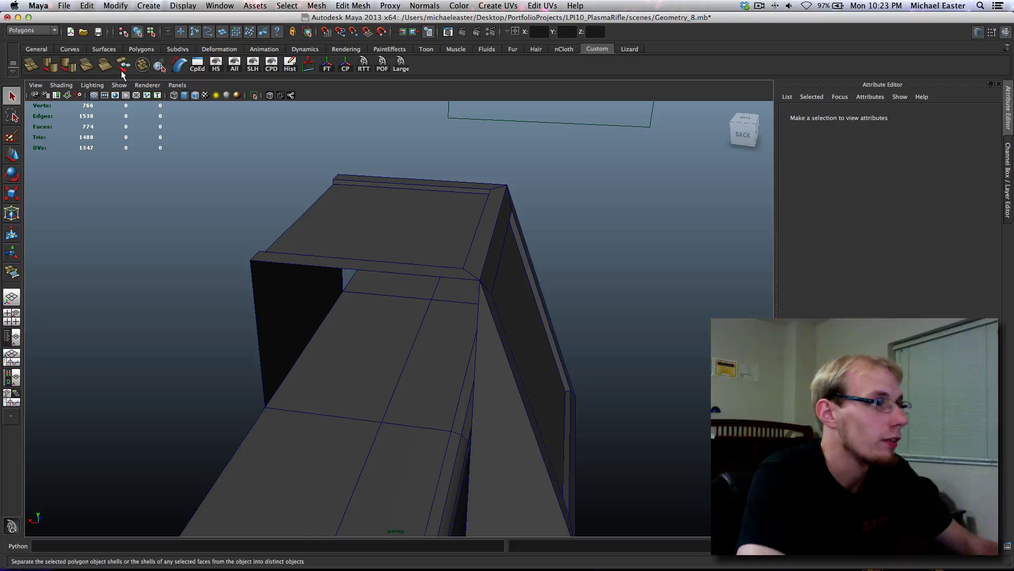
pyautogui.click(220, 5)
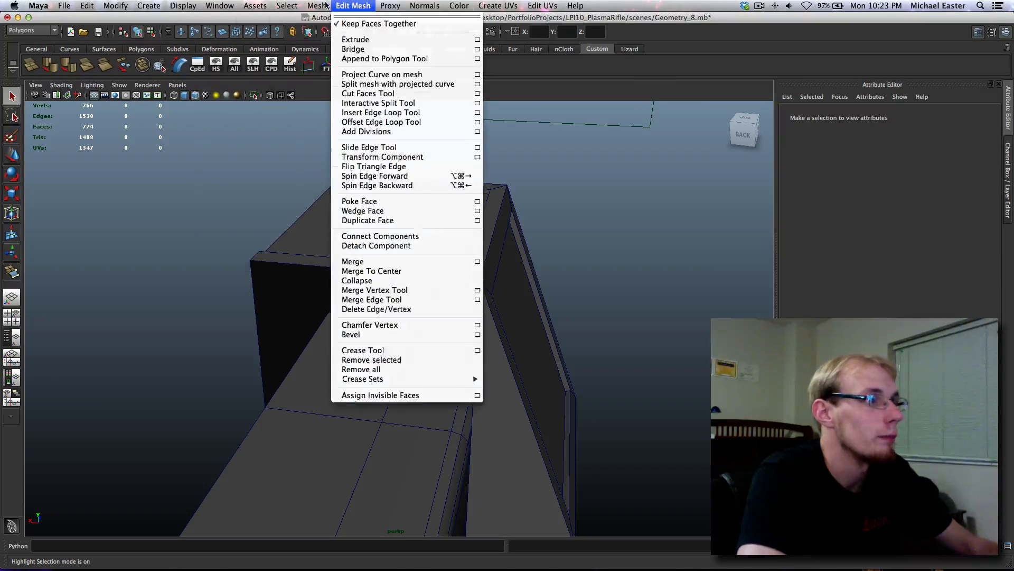
pyautogui.click(478, 38)
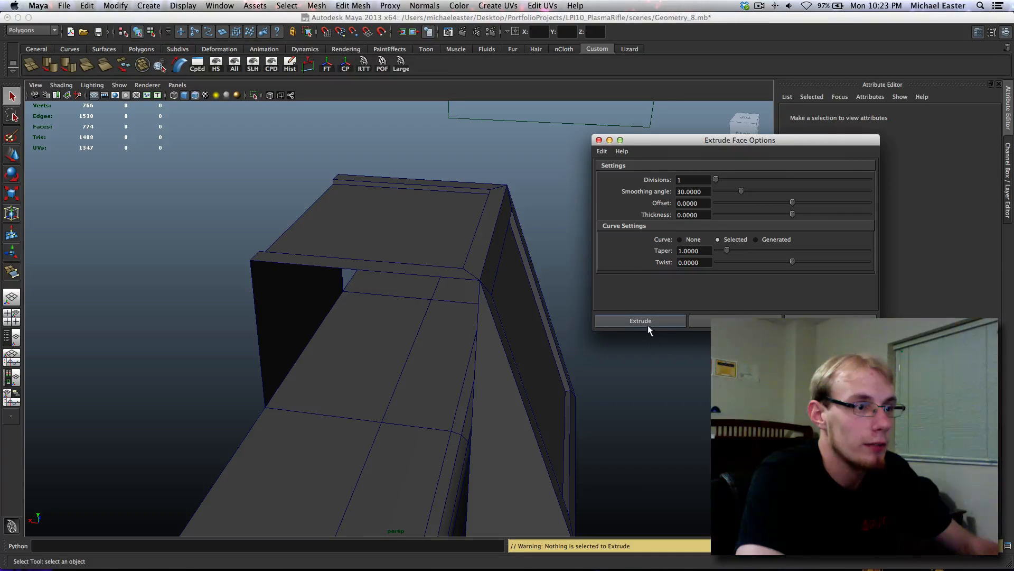
pyautogui.click(817, 317)
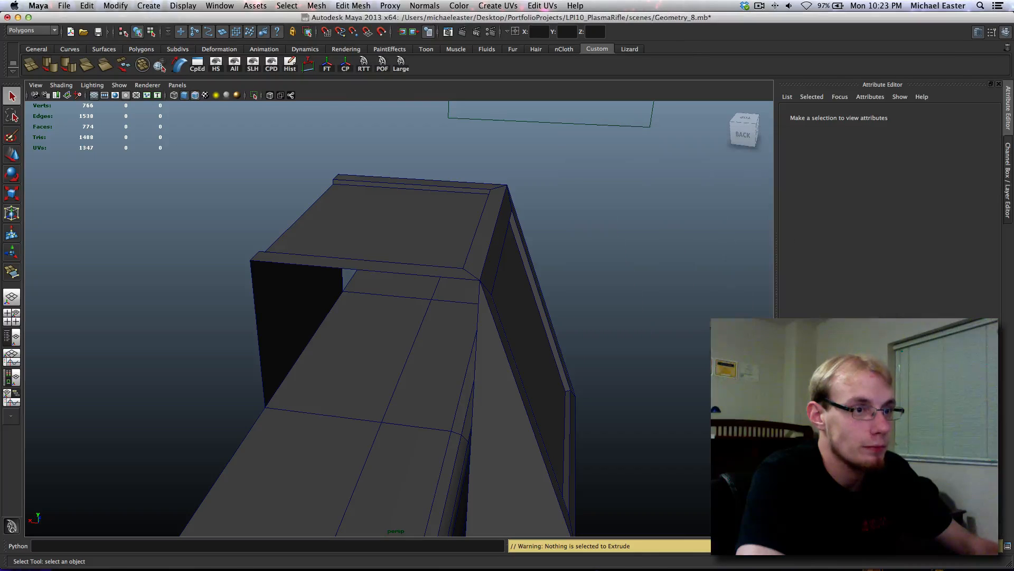
# - Select the border edges of the block's rear opening above the body and fill the hole
pyautogui.click(517, 414)
pyautogui.keyDown('alt'); pyautogui.moveTo(514, 303); pyautogui.dragTo(448, 352); pyautogui.keyUp('alt')
pyautogui.moveTo(448, 352); pyautogui.dragTo(451, 322, button='right')
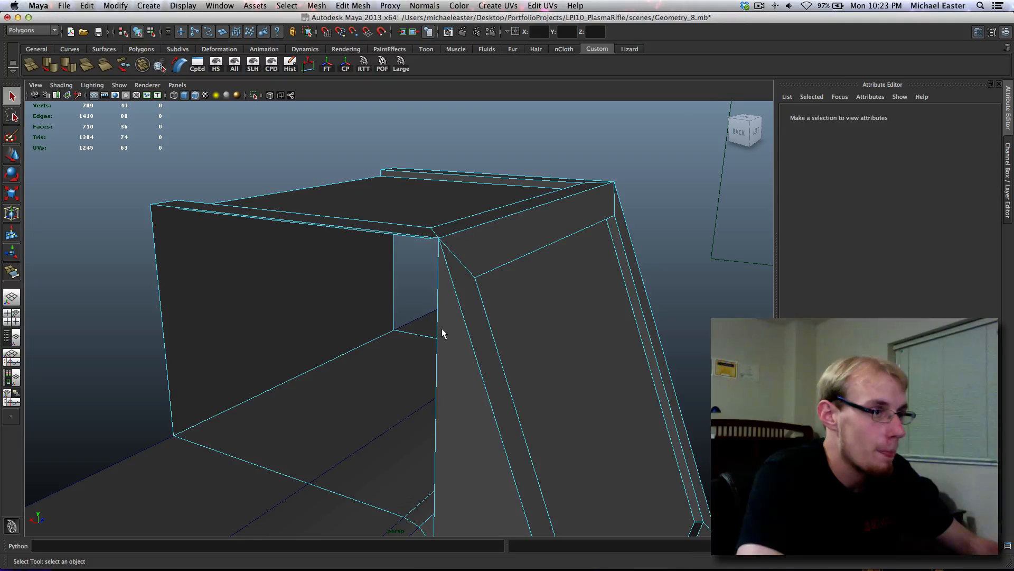
pyautogui.click(437, 329)
pyautogui.keyDown('alt'); pyautogui.moveTo(440, 333); pyautogui.dragTo(481, 271); pyautogui.keyUp('alt')
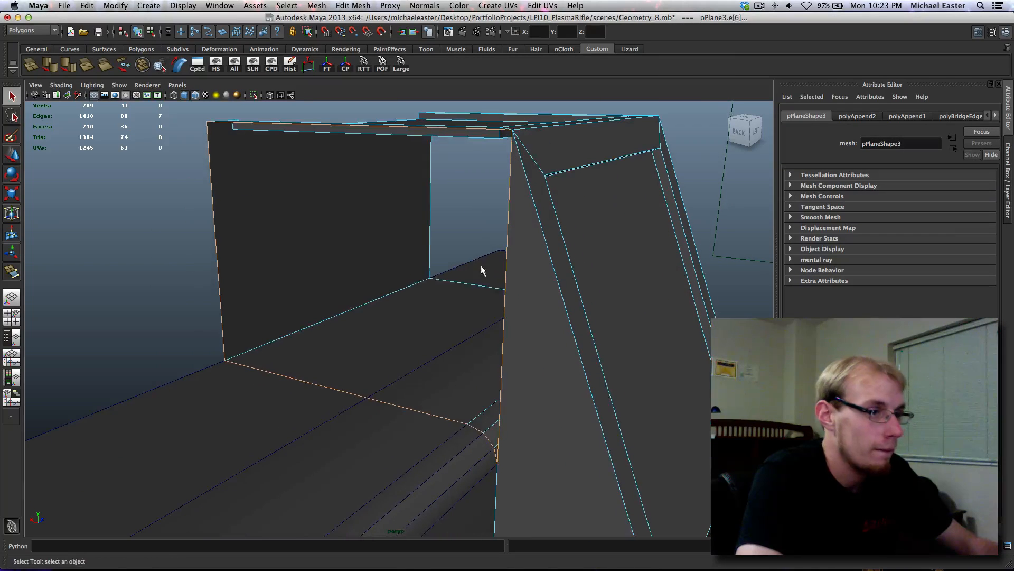
pyautogui.keyDown('shift'); pyautogui.moveTo(510, 291); pyautogui.dragTo(502, 392, button='right'); pyautogui.keyUp('shift')
pyautogui.keyDown('alt'); pyautogui.moveTo(469, 311); pyautogui.dragTo(492, 335, button='middle'); pyautogui.keyUp('alt')
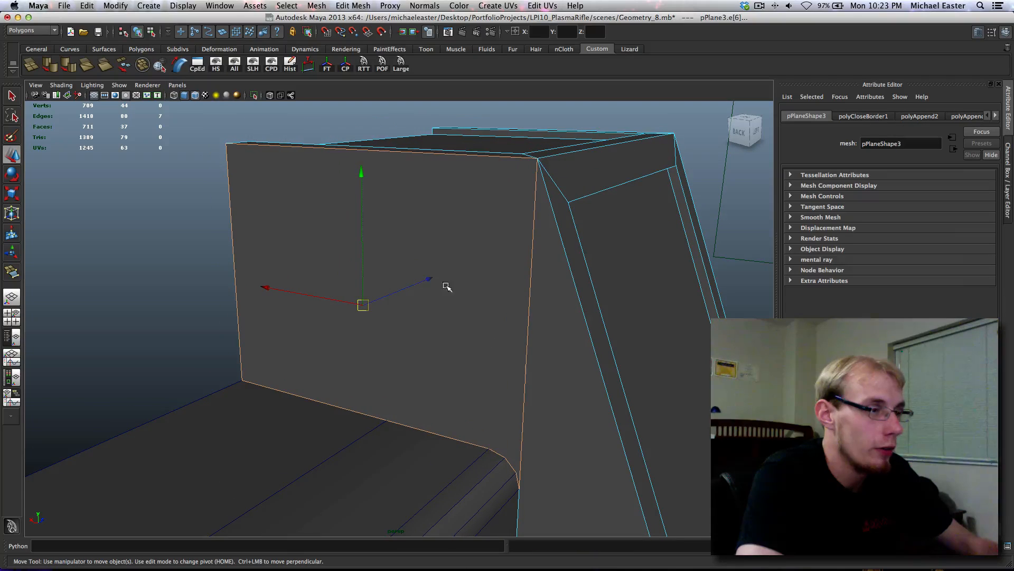
# - Extrude the new rear end face with 1 division and the curve setting None
pyautogui.moveTo(477, 278); pyautogui.dragTo(512, 295, button='right')
pyautogui.press('q')
pyautogui.click(474, 288)
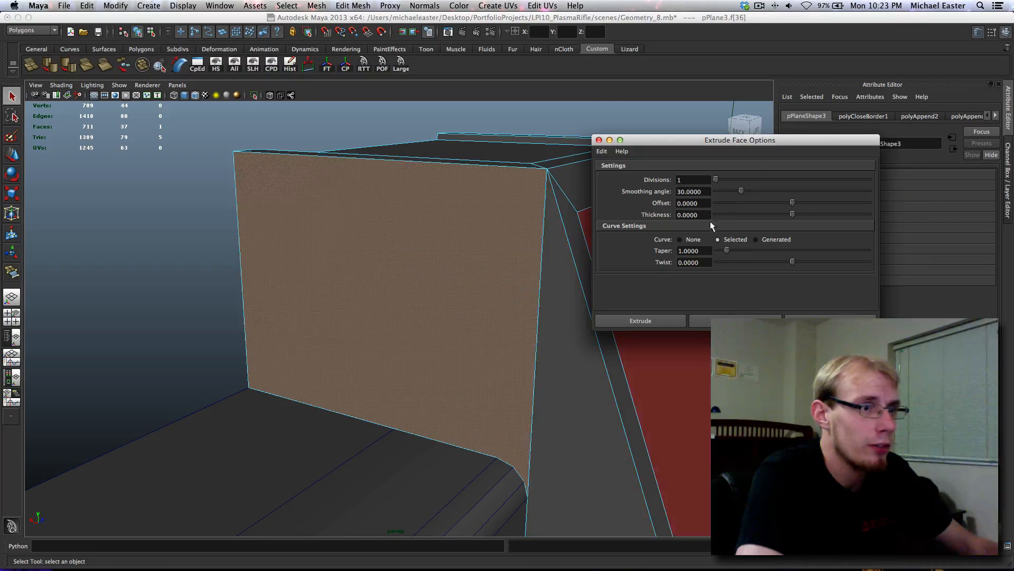
pyautogui.click(680, 239)
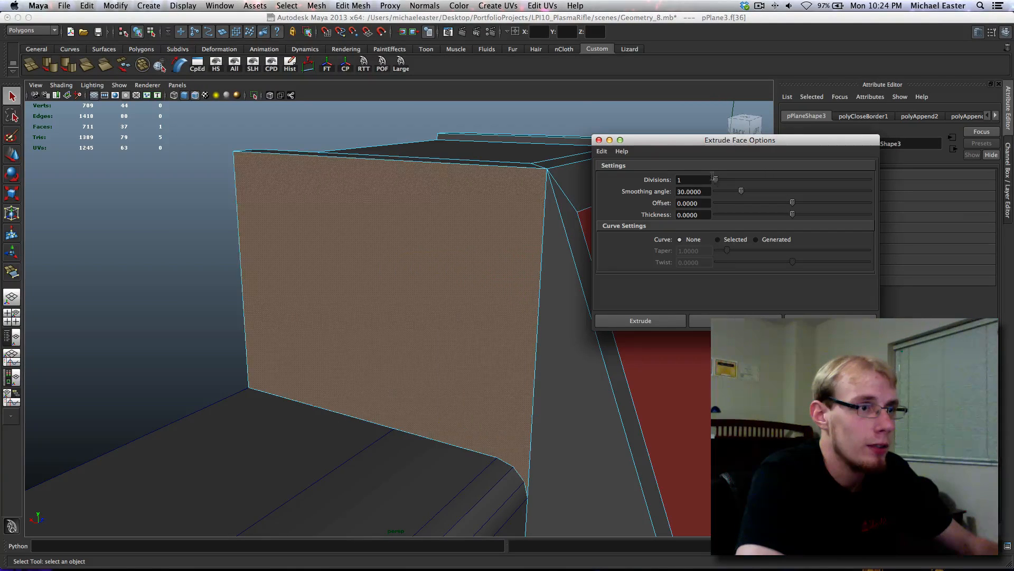
pyautogui.click(641, 320)
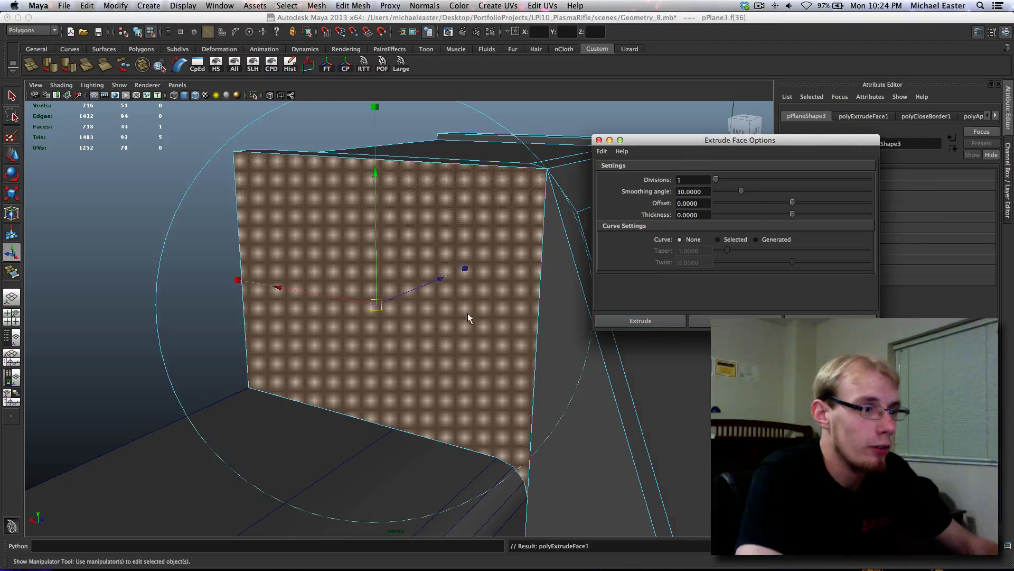
# - Scale the extruded rear face inward vertically and horizontally to leave a narrow border around it
pyautogui.keyDown('alt'); pyautogui.moveTo(467, 312); pyautogui.dragTo(502, 350); pyautogui.keyUp('alt')
pyautogui.press('r')
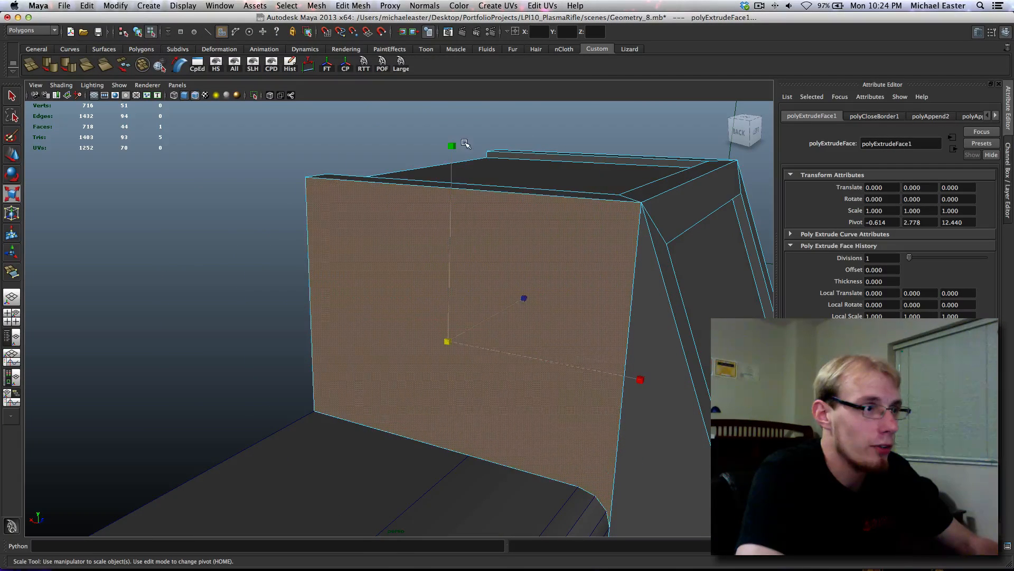
pyautogui.moveTo(455, 144); pyautogui.dragTo(453, 182)
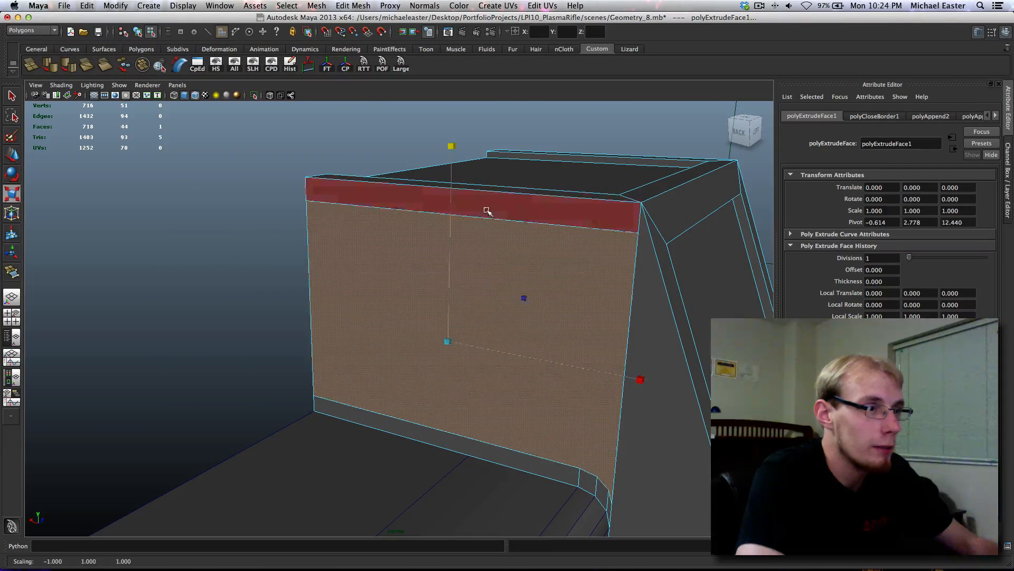
pyautogui.moveTo(641, 382); pyautogui.dragTo(619, 377)
pyautogui.keyDown('alt'); pyautogui.moveTo(498, 285); pyautogui.dragTo(551, 258); pyautogui.keyUp('alt')
# - Merge the three inset vertices at the rear face's rounded lower corner into one vertex
pyautogui.moveTo(544, 456); pyautogui.dragTo(492, 387, button='right')
pyautogui.press('q')
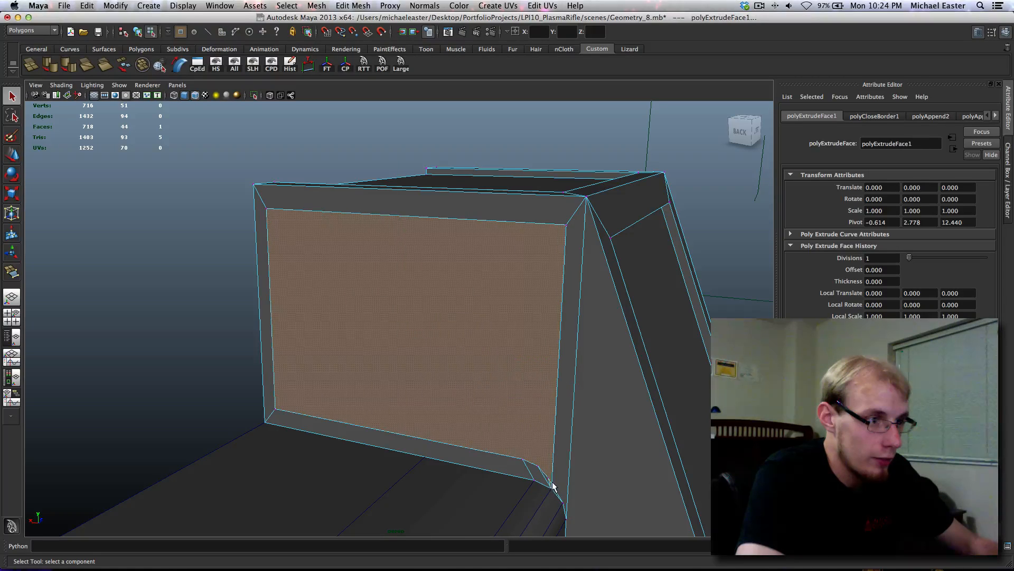
pyautogui.click(548, 479)
pyautogui.press('f')
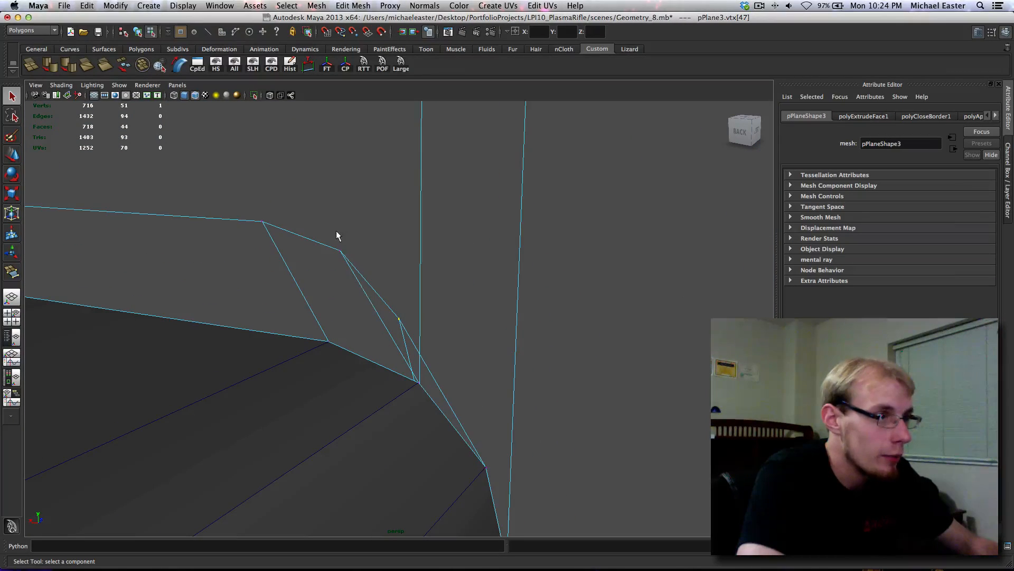
pyautogui.keyDown('shift'); pyautogui.moveTo(353, 269); pyautogui.dragTo(283, 238); pyautogui.keyUp('shift')
pyautogui.keyDown('shift'); pyautogui.moveTo(380, 240); pyautogui.dragTo(379, 122, button='right'); pyautogui.keyUp('shift')
pyautogui.press('f')
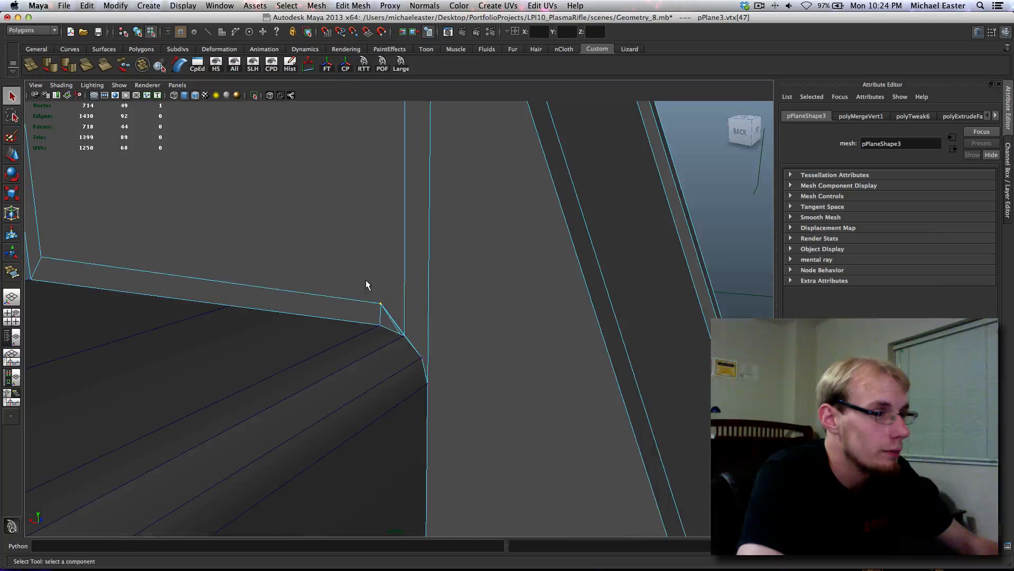
# - Divide the inset's vertical edge nearest the rounded corner and merge the corner vertex into the new midpoint vertex
pyautogui.keyDown('alt'); pyautogui.moveTo(366, 280); pyautogui.dragTo(408, 334); pyautogui.keyUp('alt')
pyautogui.scroll(2, 408, 336)
pyautogui.moveTo(408, 337); pyautogui.dragTo(411, 313, button='right')
pyautogui.click(412, 314)
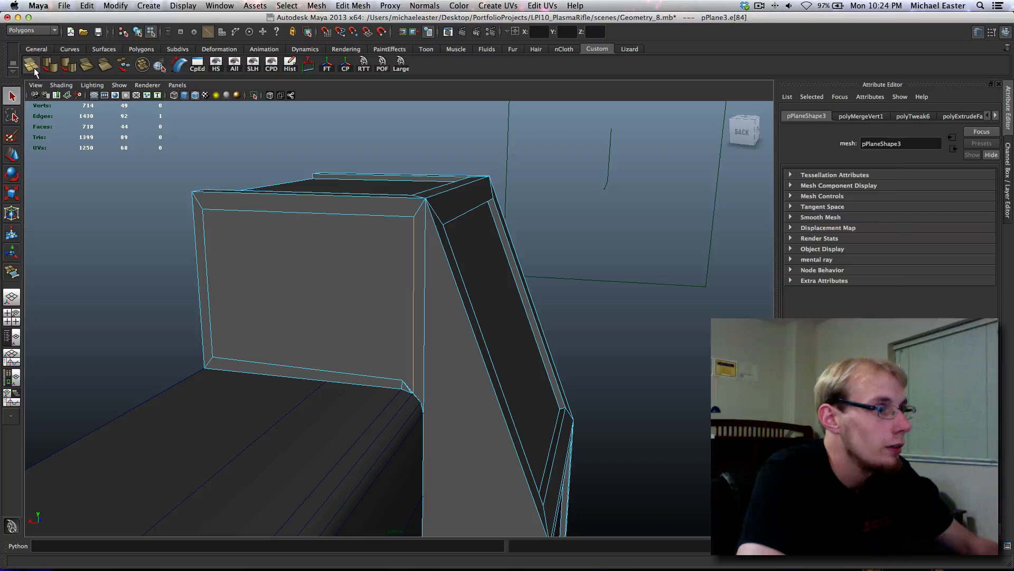
pyautogui.click(641, 323)
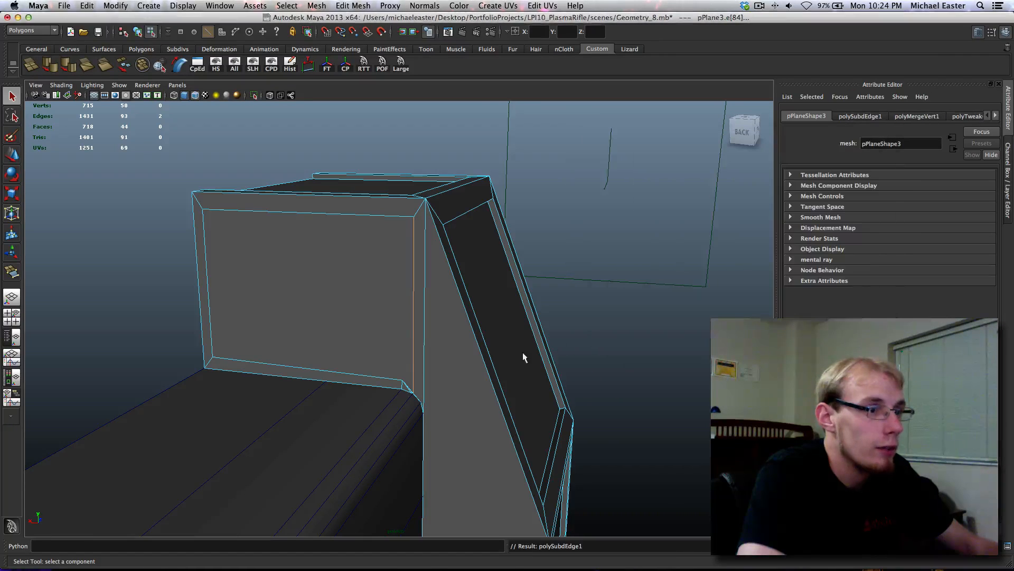
pyautogui.moveTo(404, 381); pyautogui.dragTo(418, 276, button='right')
pyautogui.moveTo(413, 317); pyautogui.dragTo(413, 310)
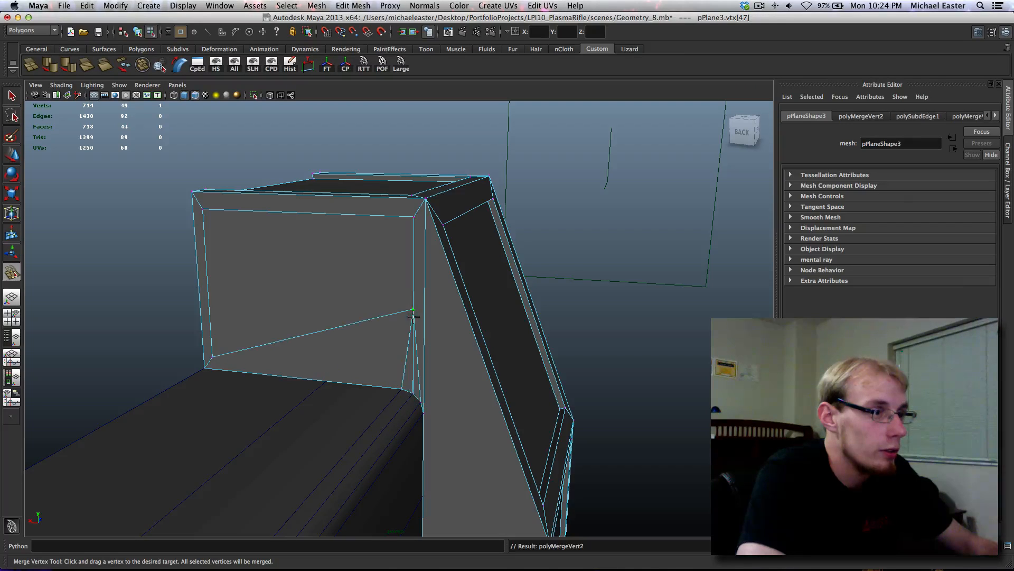
# - Move the merged vertex down to Y 2.431, level with the inset's opposite lower corner
pyautogui.scroll(5, 423, 323)
pyautogui.keyDown('alt'); pyautogui.moveTo(472, 344); pyautogui.dragTo(558, 303); pyautogui.keyUp('alt')
pyautogui.press('q')
pyautogui.press('w')
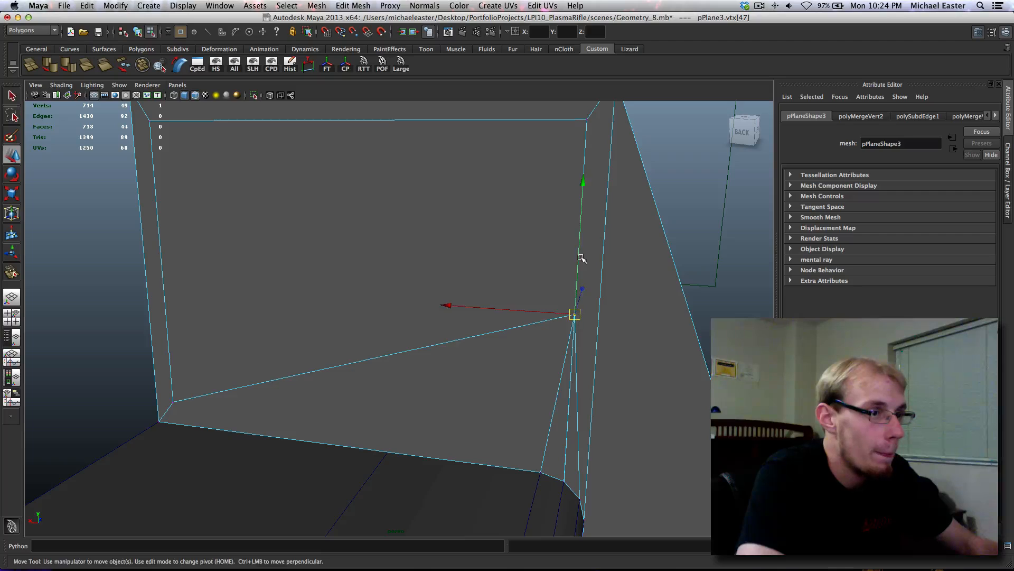
pyautogui.moveTo(587, 248); pyautogui.dragTo(575, 391)
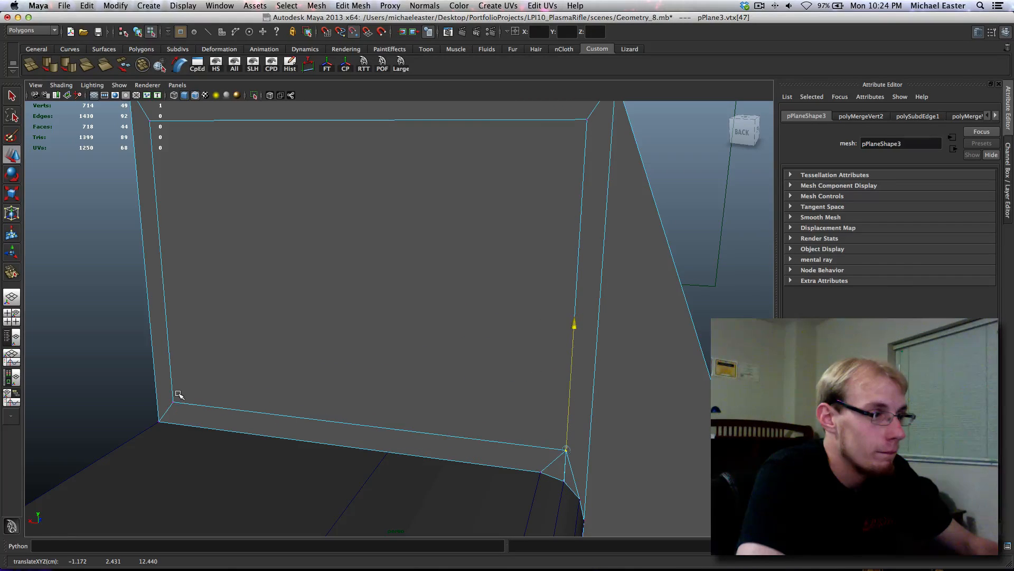
pyautogui.keyDown('alt'); pyautogui.moveTo(446, 408); pyautogui.dragTo(310, 350, button='middle'); pyautogui.keyUp('alt')
pyautogui.scroll(1, 310, 350)
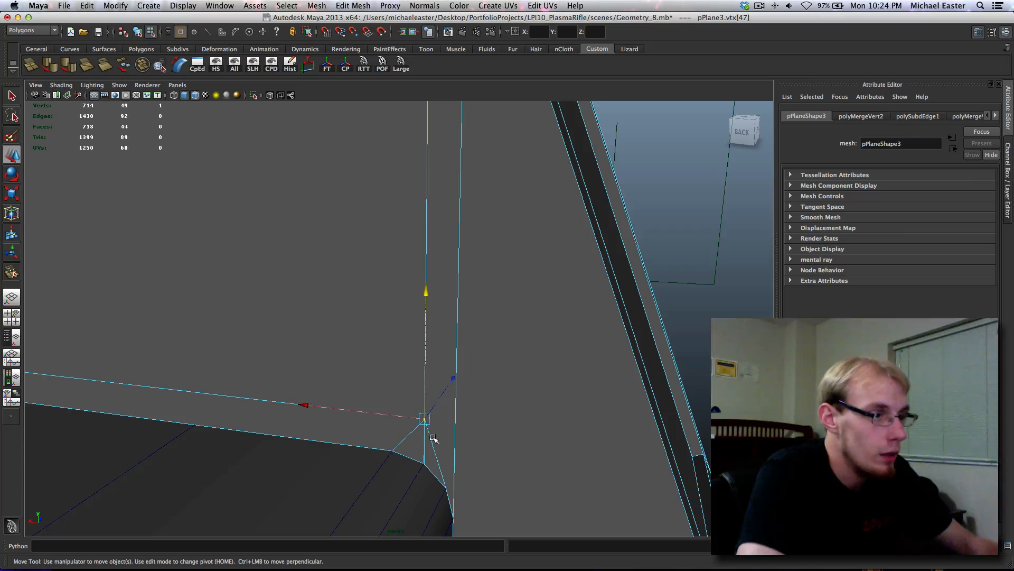
# - Delete the extra edges running from the inset's lower corner vertex to the rounded corner, keeping only the diagonal one
pyautogui.moveTo(433, 377); pyautogui.dragTo(435, 355, button='right')
pyautogui.press('q')
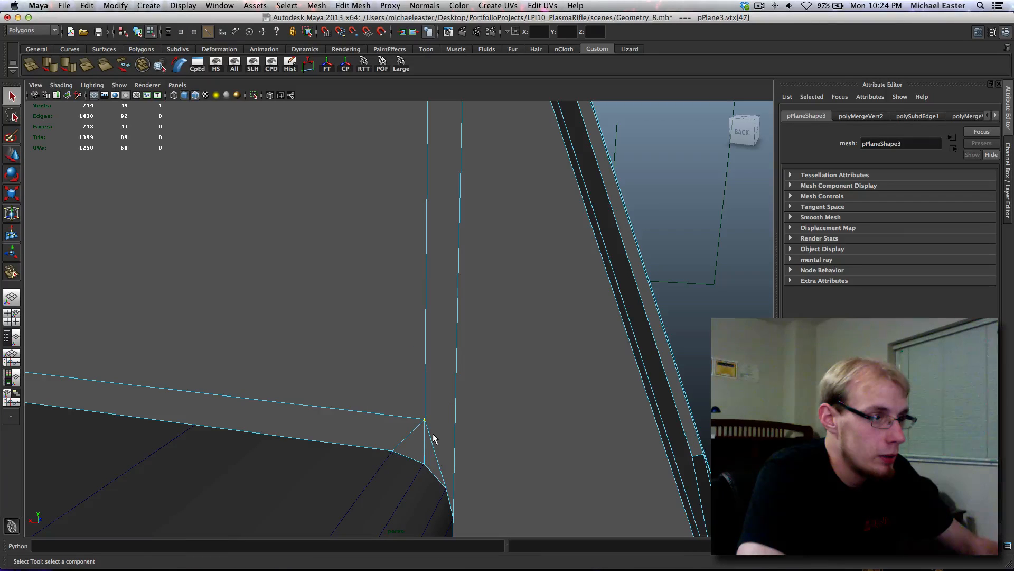
pyautogui.click(430, 435)
pyautogui.press('Delete')
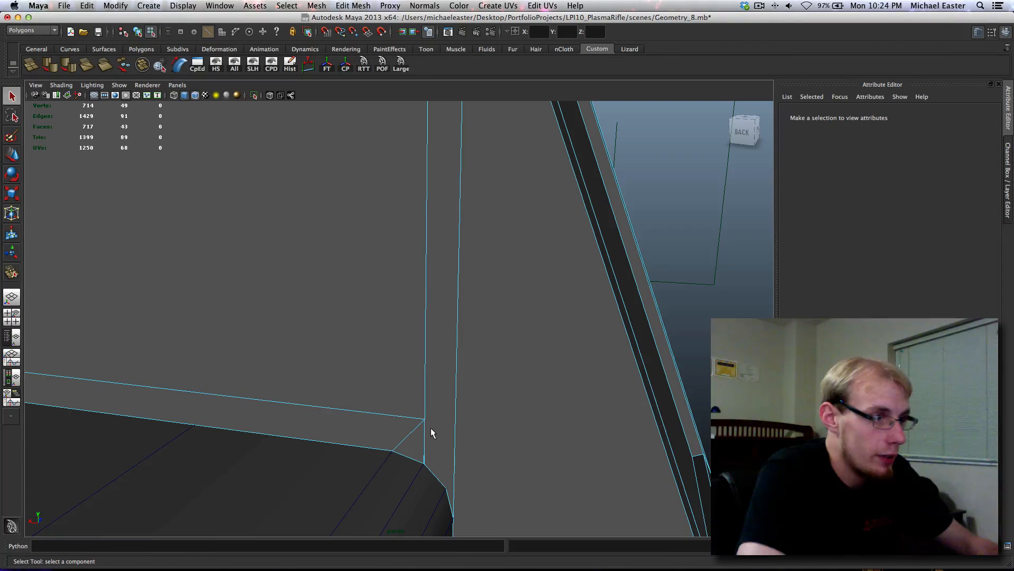
pyautogui.click(425, 433)
pyautogui.press('Delete')
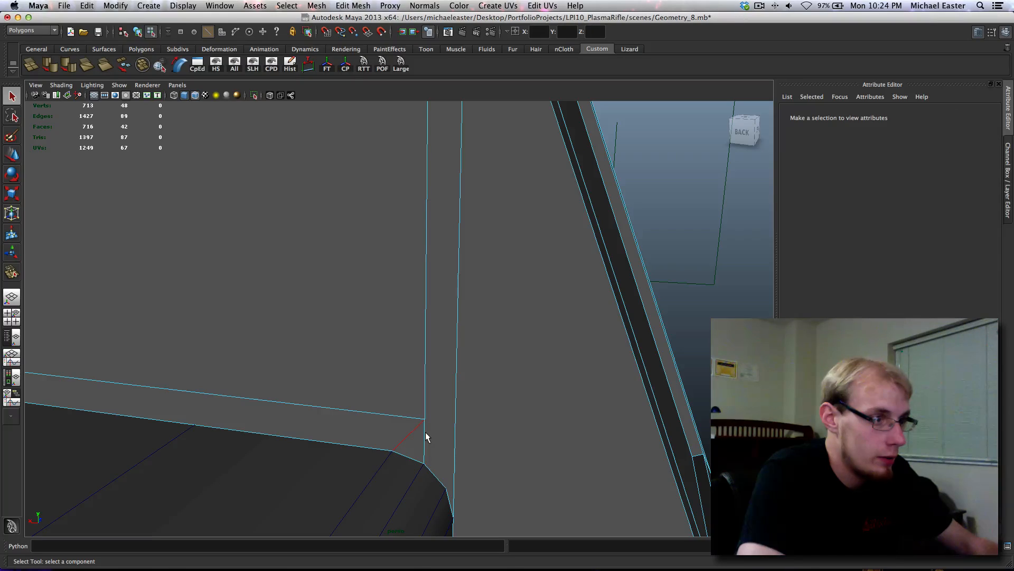
pyautogui.click(423, 432)
pyautogui.press('Delete')
# - Examine the rear border faces around the rounded corner from the front and back to check how they are divided
pyautogui.moveTo(436, 428); pyautogui.dragTo(439, 453, button='right')
pyautogui.click(439, 453)
pyautogui.keyDown('alt'); pyautogui.moveTo(439, 453); pyautogui.dragTo(464, 380); pyautogui.keyUp('alt')
pyautogui.click(347, 407)
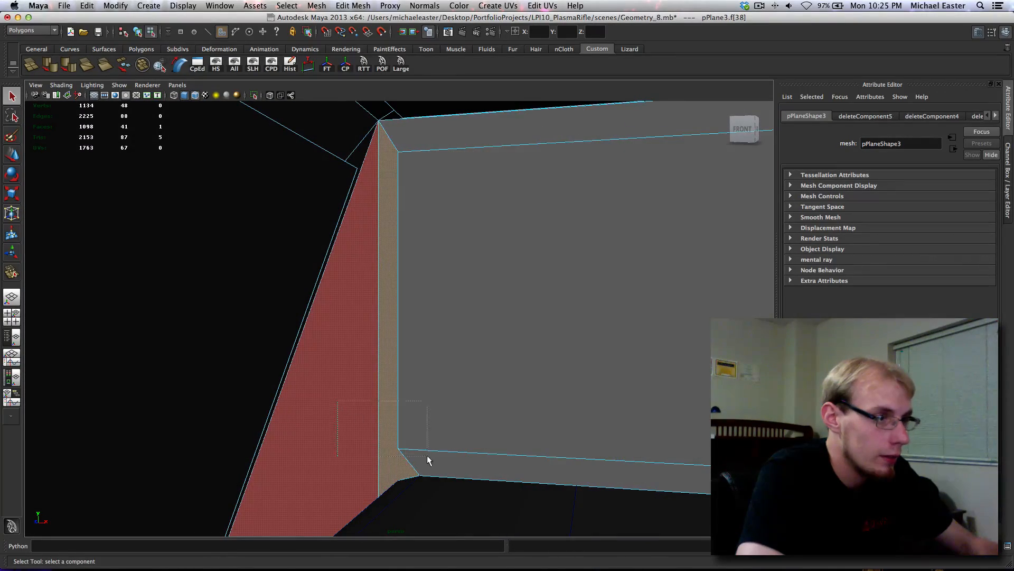
pyautogui.click(474, 441)
pyautogui.keyDown('alt'); pyautogui.moveTo(476, 443); pyautogui.dragTo(279, 435); pyautogui.keyUp('alt')
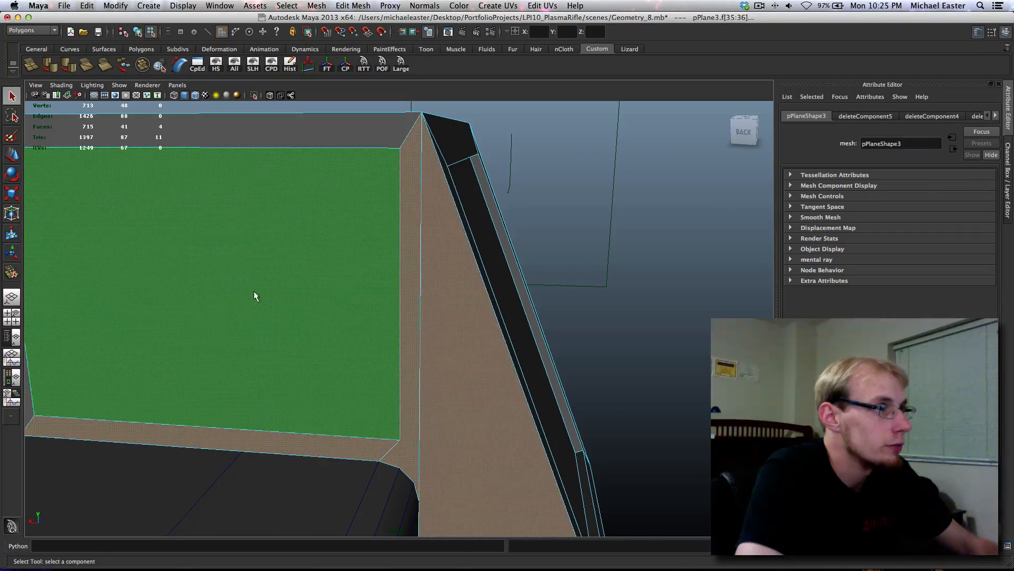
pyautogui.keyDown('alt'); pyautogui.moveTo(253, 295); pyautogui.dragTo(344, 310); pyautogui.keyUp('alt')
pyautogui.keyDown('alt'); pyautogui.moveTo(177, 148); pyautogui.dragTo(343, 315); pyautogui.keyUp('alt')
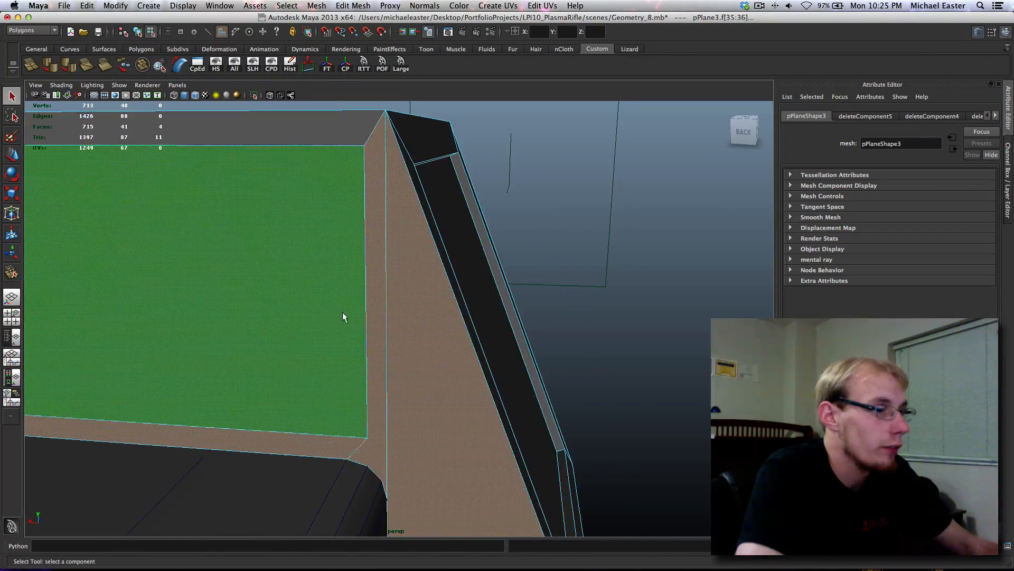
pyautogui.click(384, 381)
pyautogui.keyDown('alt'); pyautogui.moveTo(384, 381); pyautogui.dragTo(305, 356); pyautogui.keyUp('alt')
pyautogui.keyDown('alt'); pyautogui.moveTo(319, 344); pyautogui.dragTo(386, 379, button='middle'); pyautogui.keyUp('alt')
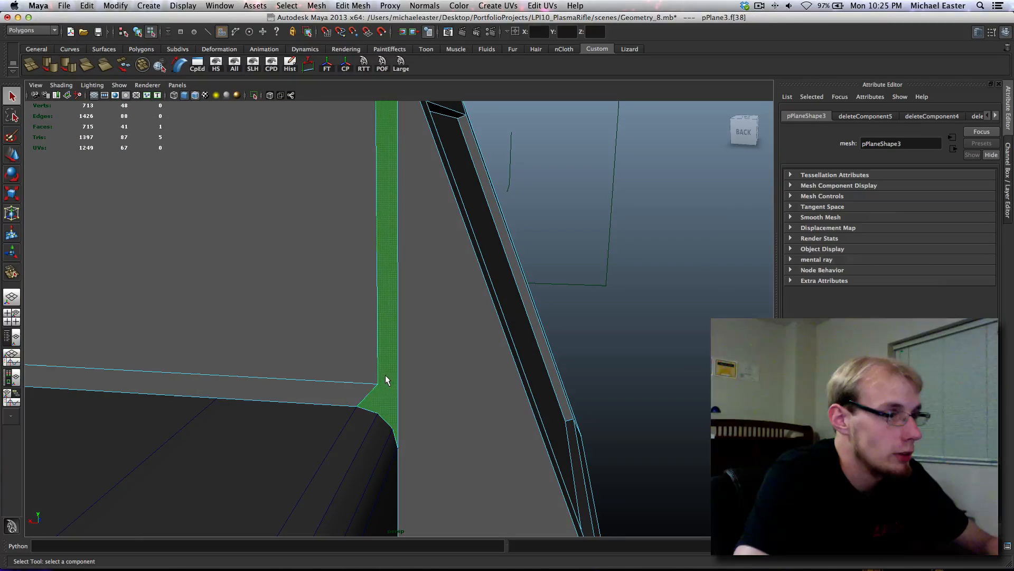
# - Split the vertical border face from the inset's lower corner vertex to a lower vertex on the rounded corner
pyautogui.moveTo(387, 360); pyautogui.dragTo(446, 325, button='right')
pyautogui.click(446, 371)
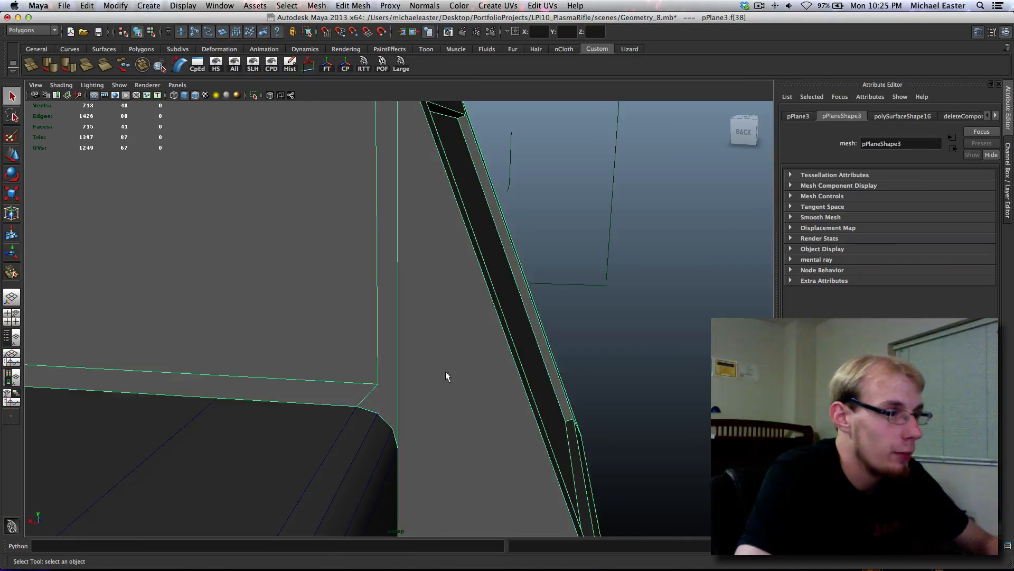
pyautogui.keyDown('shift'); pyautogui.moveTo(447, 371); pyautogui.dragTo(421, 369, button='right'); pyautogui.keyUp('shift')
pyautogui.keyDown('alt'); pyautogui.moveTo(402, 315); pyautogui.dragTo(418, 382, button='middle'); pyautogui.keyUp('alt')
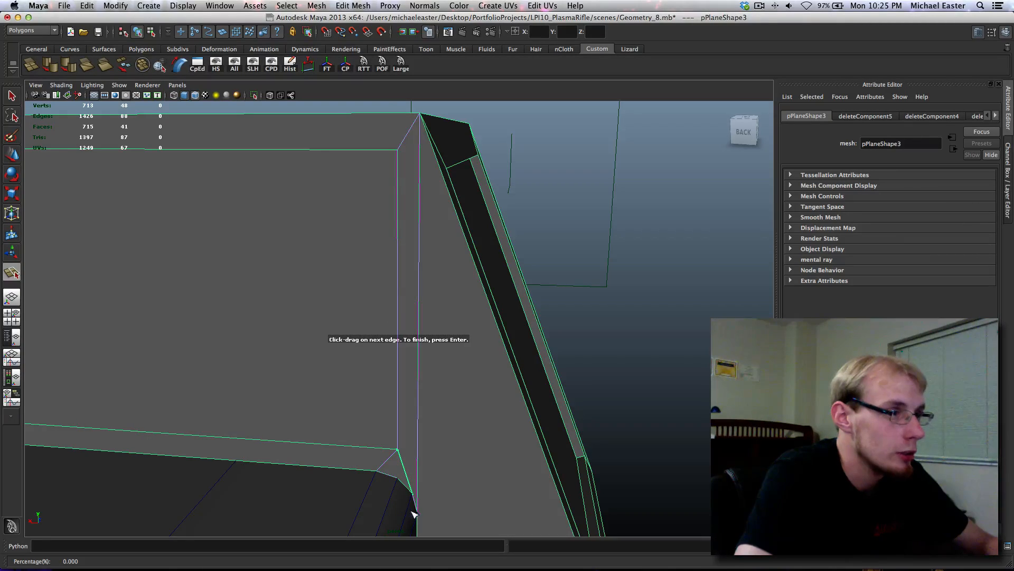
pyautogui.press('Return')
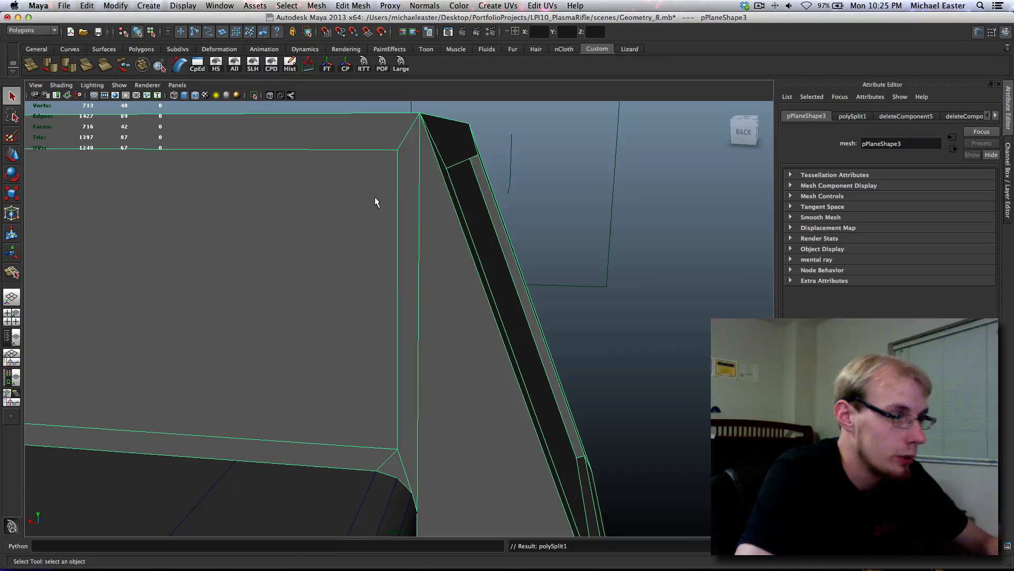
# - Triangulate the small face between the inset's lower corner and the rounded corner
pyautogui.keyDown('alt'); pyautogui.moveTo(375, 198); pyautogui.dragTo(524, 201, button='middle'); pyautogui.keyUp('alt')
pyautogui.keyDown('alt'); pyautogui.moveTo(497, 273); pyautogui.dragTo(439, 251); pyautogui.keyUp('alt')
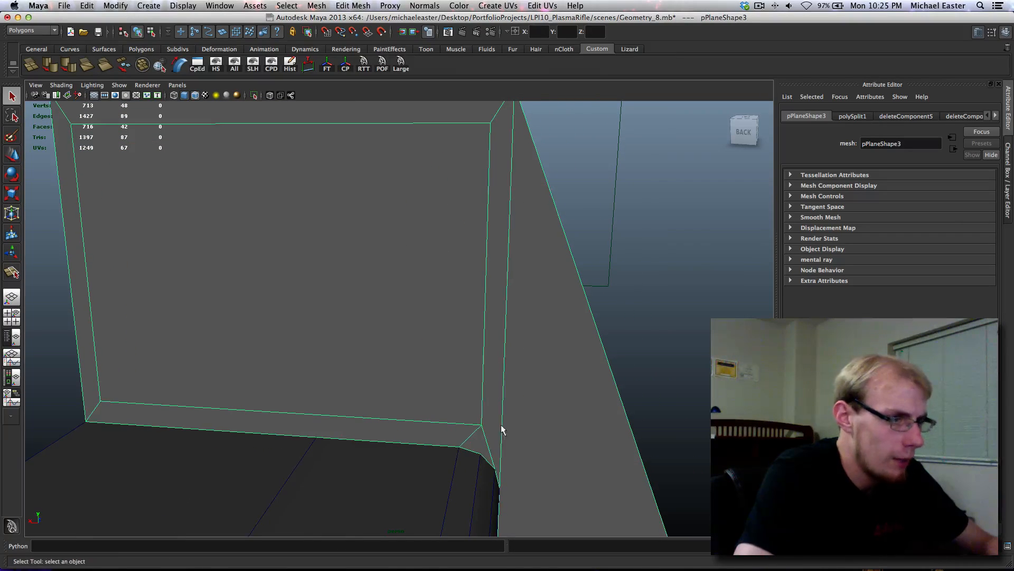
pyautogui.rightClick(478, 444)
pyautogui.click(484, 404)
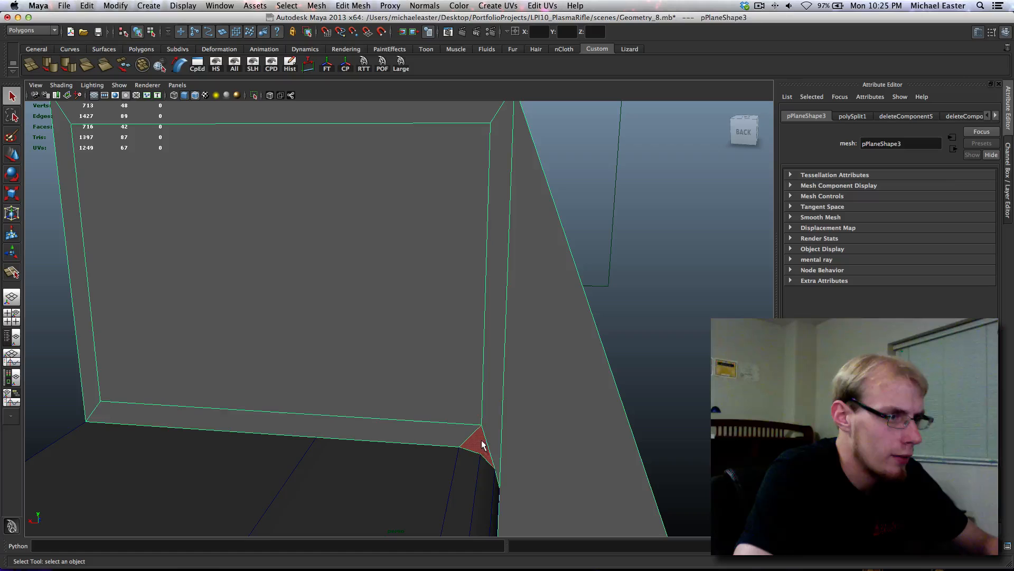
pyautogui.click(478, 442)
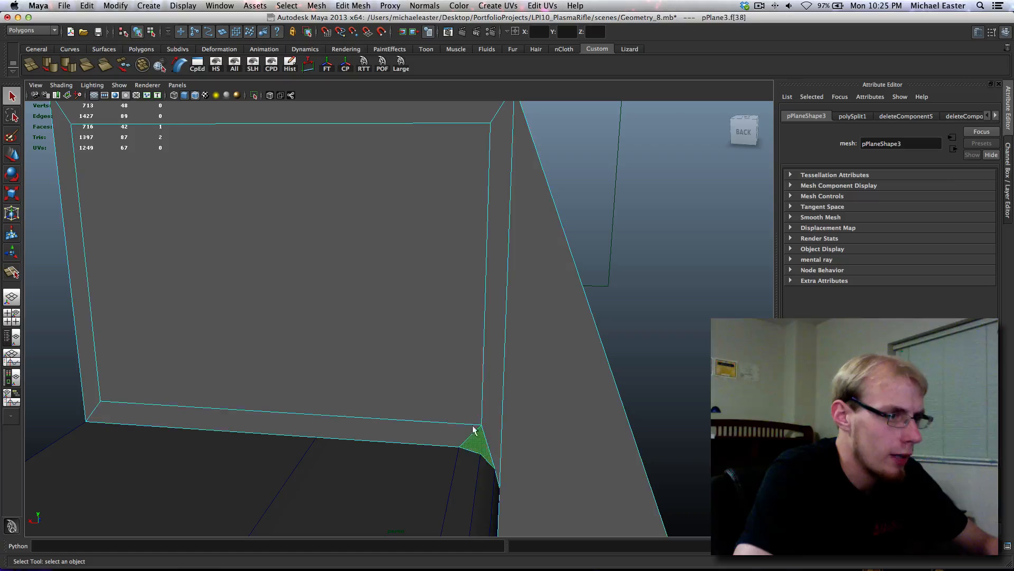
pyautogui.click(88, 66)
pyautogui.moveTo(410, 280); pyautogui.dragTo(465, 264, button='right')
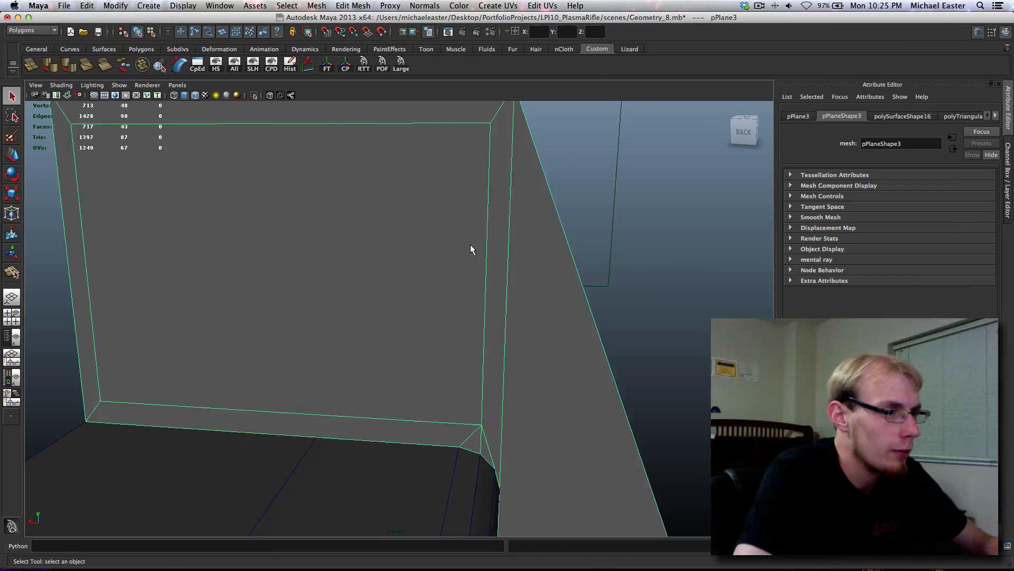
# - Delete the face capping the block's centre side and the rear border's vertical strip along that side
pyautogui.keyDown('alt'); pyautogui.moveTo(470, 244); pyautogui.dragTo(619, 209, button='middle'); pyautogui.keyUp('alt')
pyautogui.scroll(-2, 613, 225)
pyautogui.keyDown('alt'); pyautogui.moveTo(604, 240); pyautogui.dragTo(288, 210); pyautogui.keyUp('alt')
pyautogui.keyDown('alt'); pyautogui.moveTo(288, 211); pyautogui.dragTo(376, 219, button='middle'); pyautogui.keyUp('alt')
pyautogui.moveTo(320, 205); pyautogui.dragTo(319, 232, button='right')
pyautogui.keyDown('alt'); pyautogui.moveTo(312, 217); pyautogui.dragTo(227, 281); pyautogui.keyUp('alt')
pyautogui.click(227, 282)
pyautogui.press('Delete')
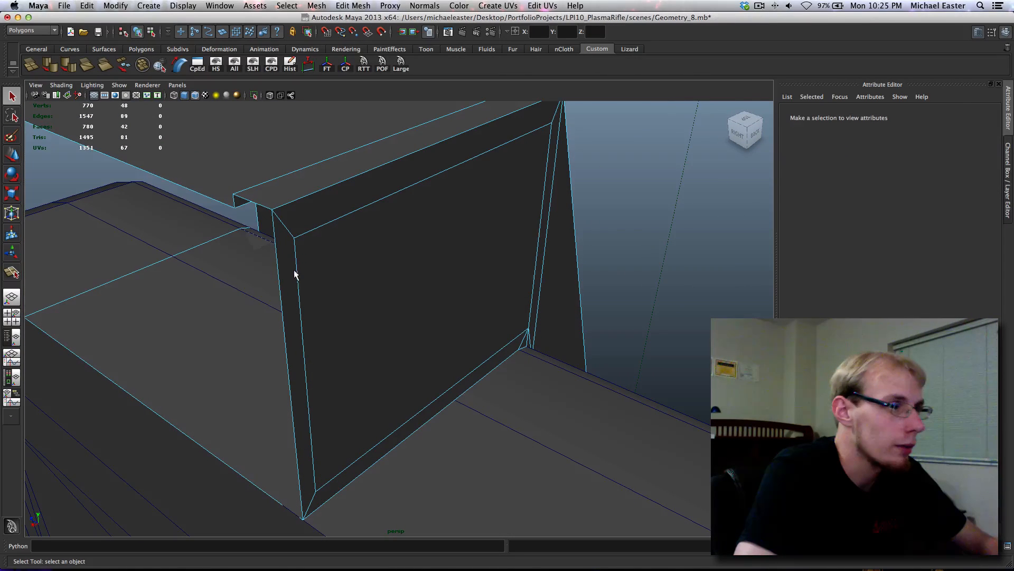
pyautogui.click(291, 282)
pyautogui.keyDown('alt'); pyautogui.moveTo(413, 287); pyautogui.dragTo(290, 212); pyautogui.keyUp('alt')
pyautogui.press('Delete')
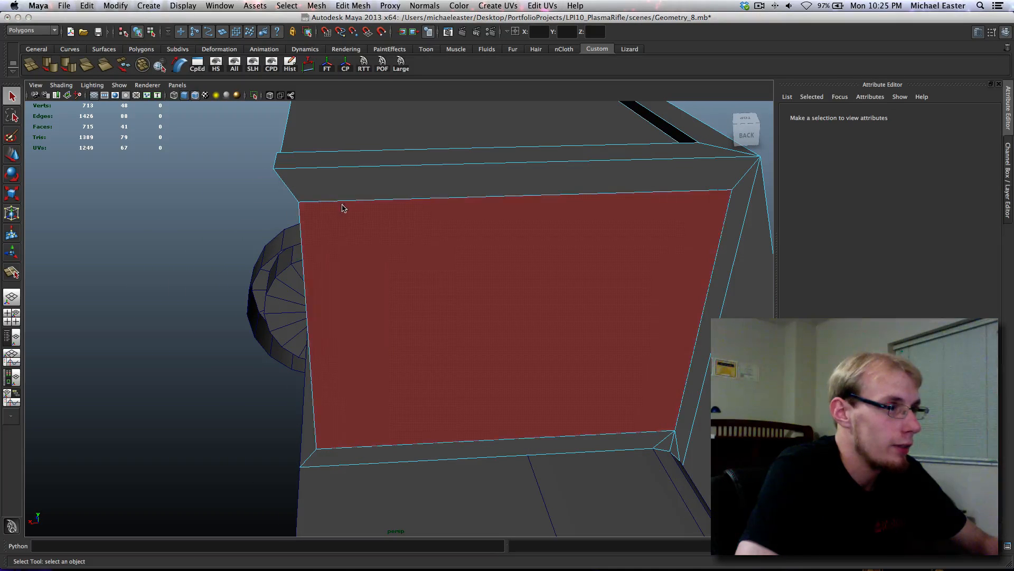
# - Move the inset's two centre-side vertices outward to X 0, in line with the block's centre edge
pyautogui.press('F9')
pyautogui.click(299, 202)
pyautogui.keyDown('shift'); pyautogui.click(305, 465); pyautogui.keyUp('shift')
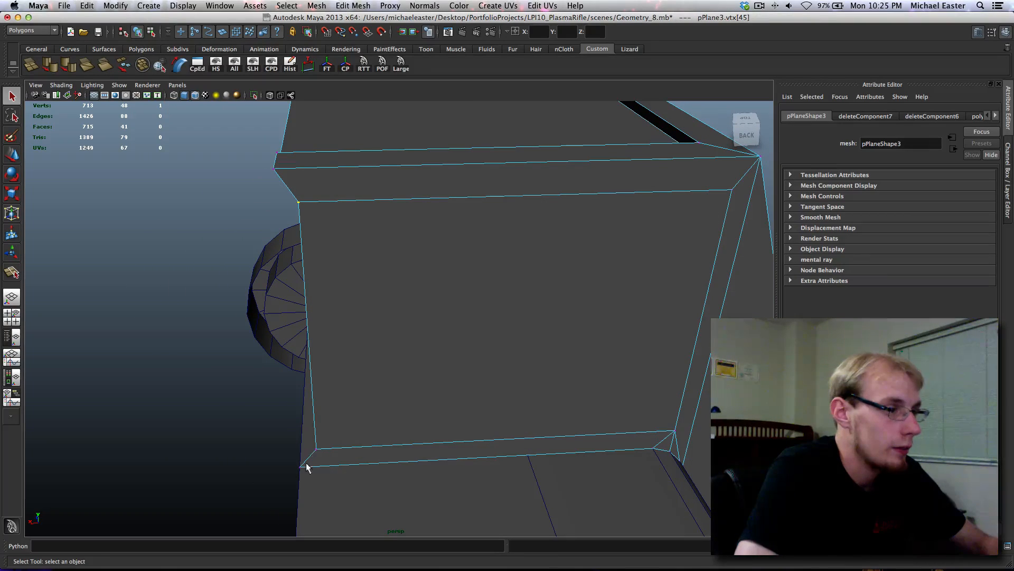
pyautogui.keyDown('shift'); pyautogui.click(318, 450); pyautogui.keyUp('shift')
pyautogui.press('w')
pyautogui.moveTo(437, 385); pyautogui.dragTo(315, 460, button='middle')
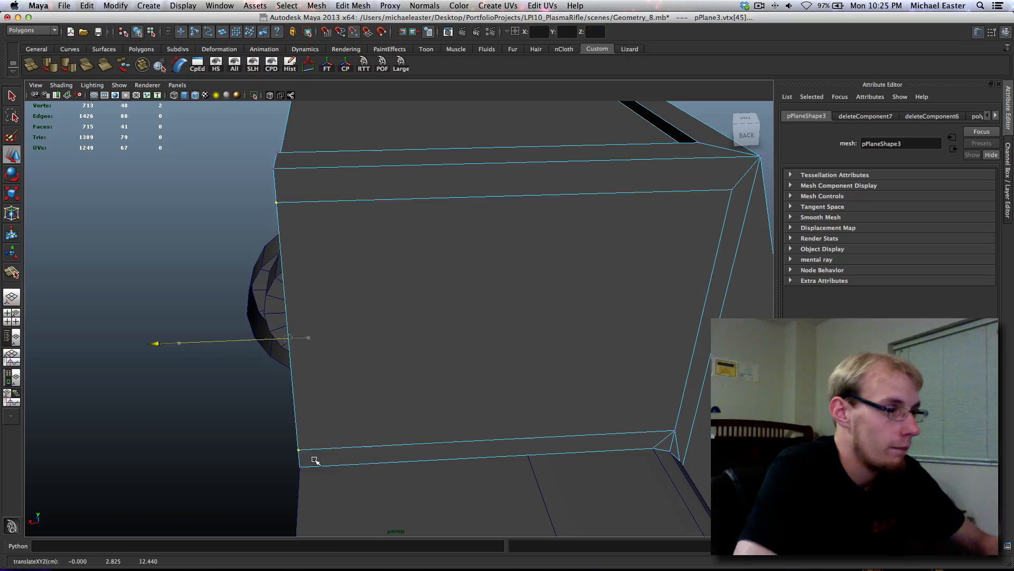
# - Extrude the rear inset face and move it inward to Z 12.480 to form a shallow recess
pyautogui.keyDown('alt'); pyautogui.moveTo(402, 318); pyautogui.dragTo(403, 236, button='middle'); pyautogui.keyUp('alt')
pyautogui.moveTo(416, 226); pyautogui.dragTo(416, 248, button='right')
pyautogui.press('q')
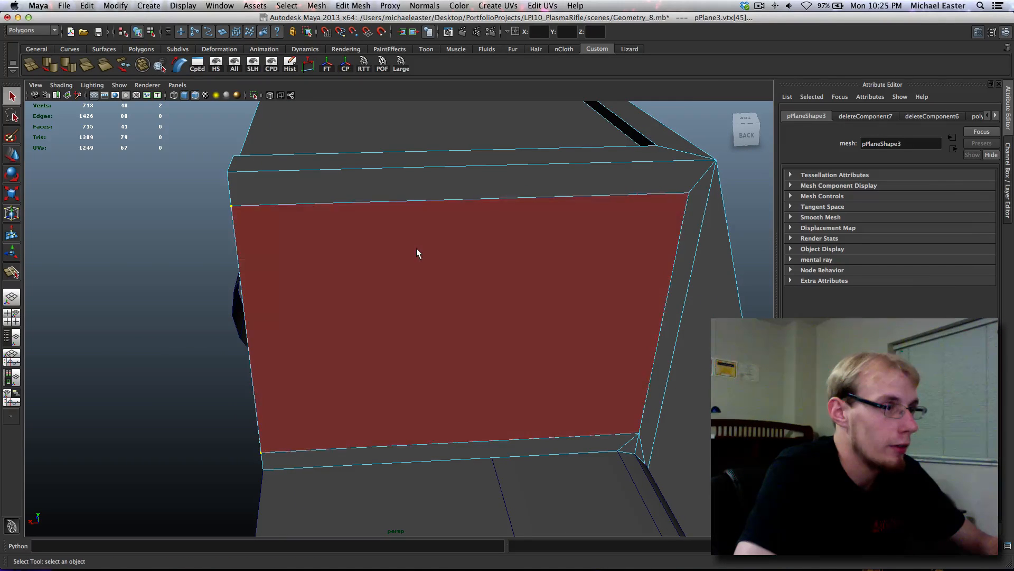
pyautogui.click(499, 271)
pyautogui.keyDown('shift'); pyautogui.moveTo(498, 272); pyautogui.dragTo(497, 293, button='right'); pyautogui.keyUp('shift')
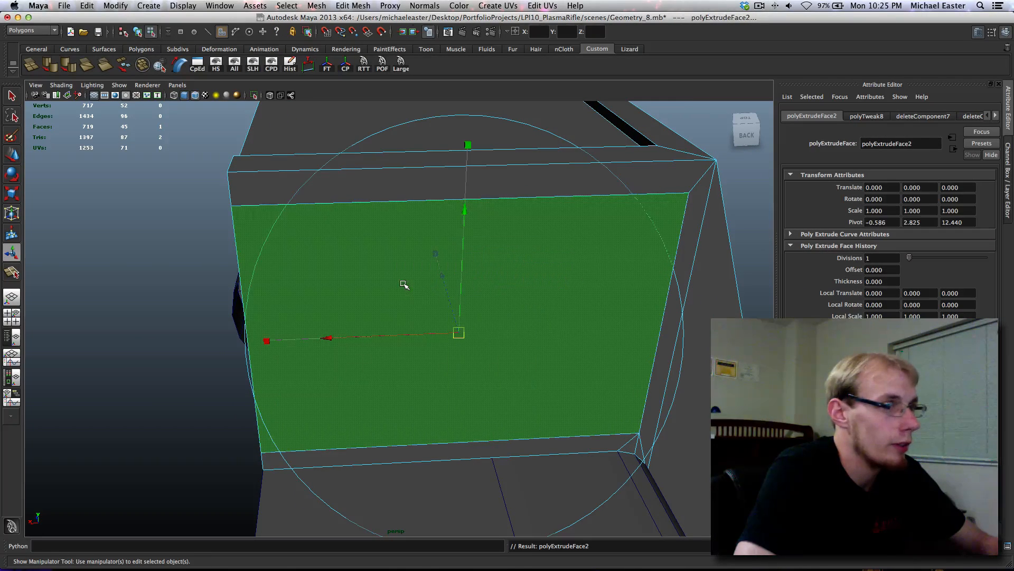
pyautogui.keyDown('alt'); pyautogui.moveTo(581, 337); pyautogui.dragTo(550, 337); pyautogui.keyUp('alt')
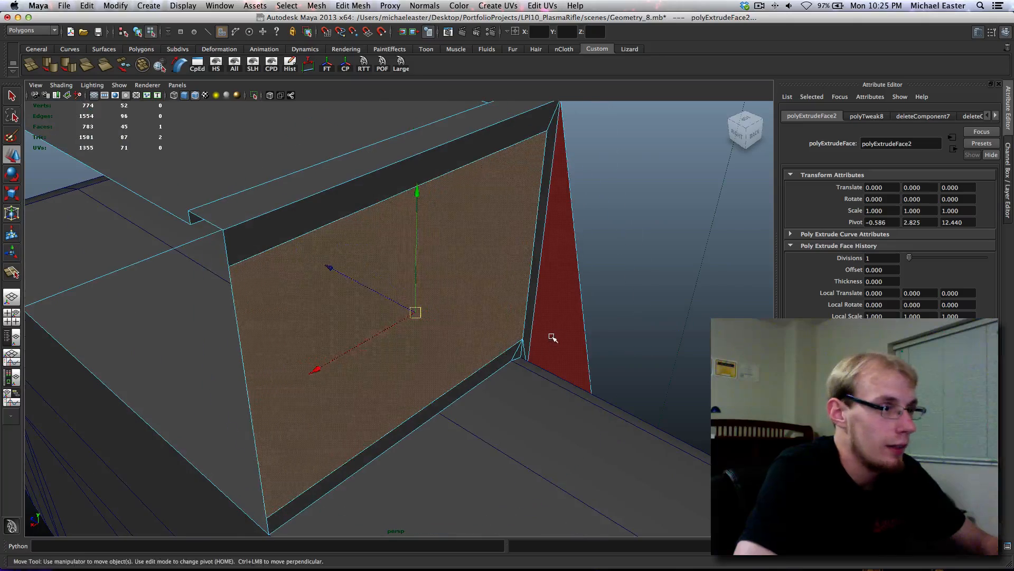
pyautogui.moveTo(550, 337); pyautogui.dragTo(544, 332, button='middle')
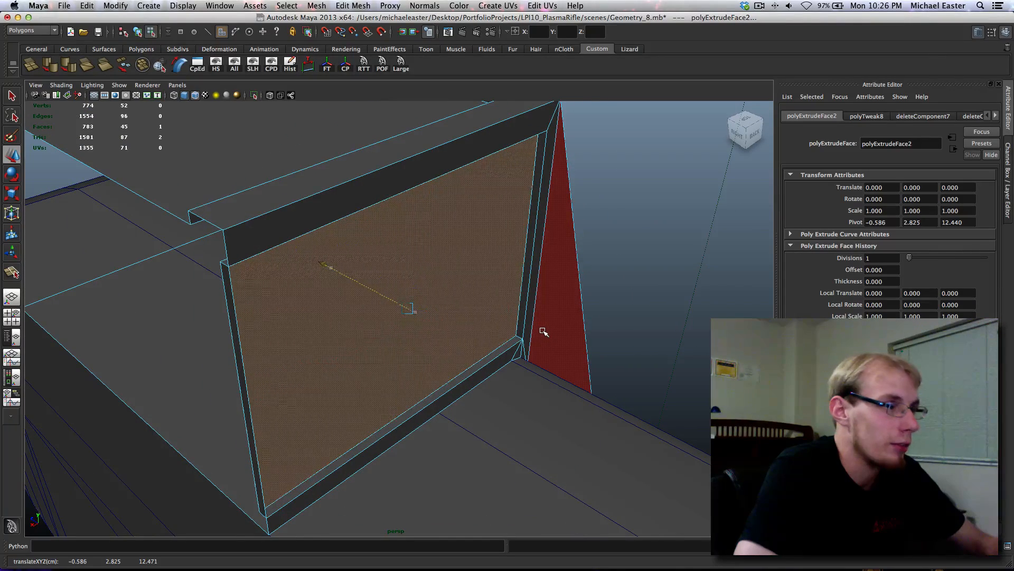
pyautogui.keyDown('alt'); pyautogui.moveTo(543, 332); pyautogui.dragTo(419, 317); pyautogui.keyUp('alt')
pyautogui.moveTo(419, 317); pyautogui.dragTo(420, 318, button='middle')
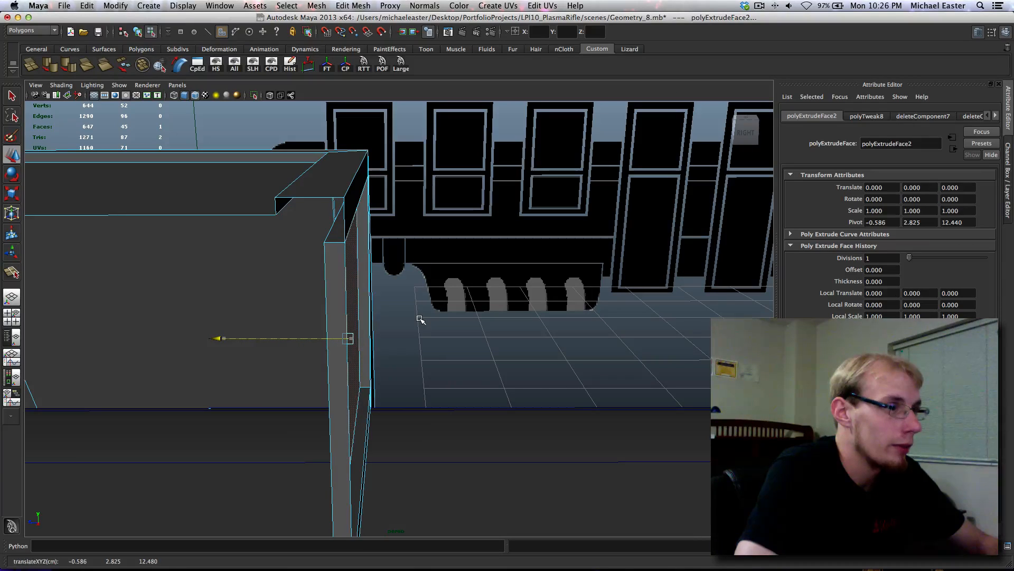
# - Delete the narrow side face that the recess extrusion made along the block's open centre side
pyautogui.press('F8')
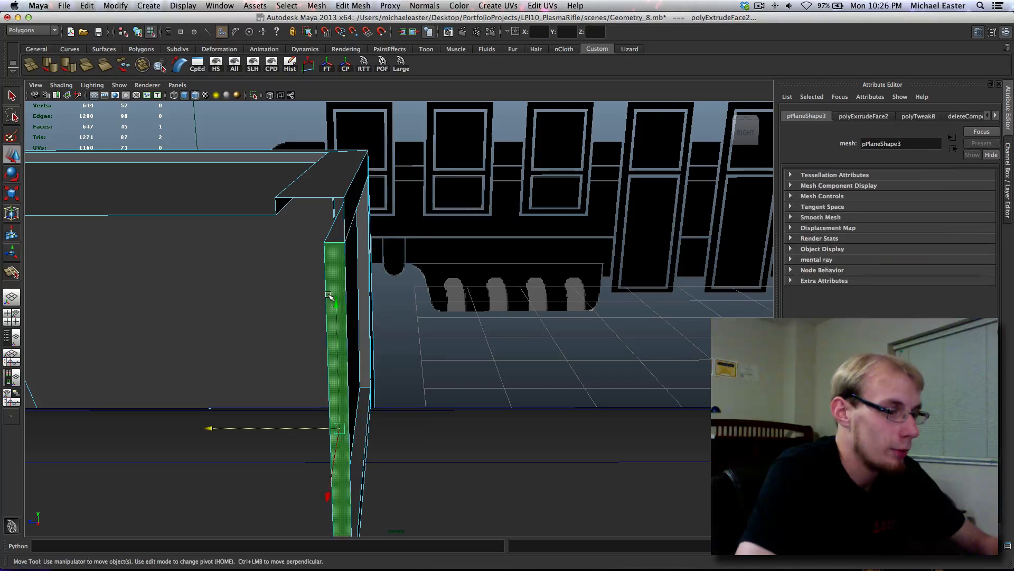
pyautogui.press('F8')
pyautogui.keyDown('alt'); pyautogui.moveTo(363, 297); pyautogui.dragTo(304, 282); pyautogui.keyUp('alt')
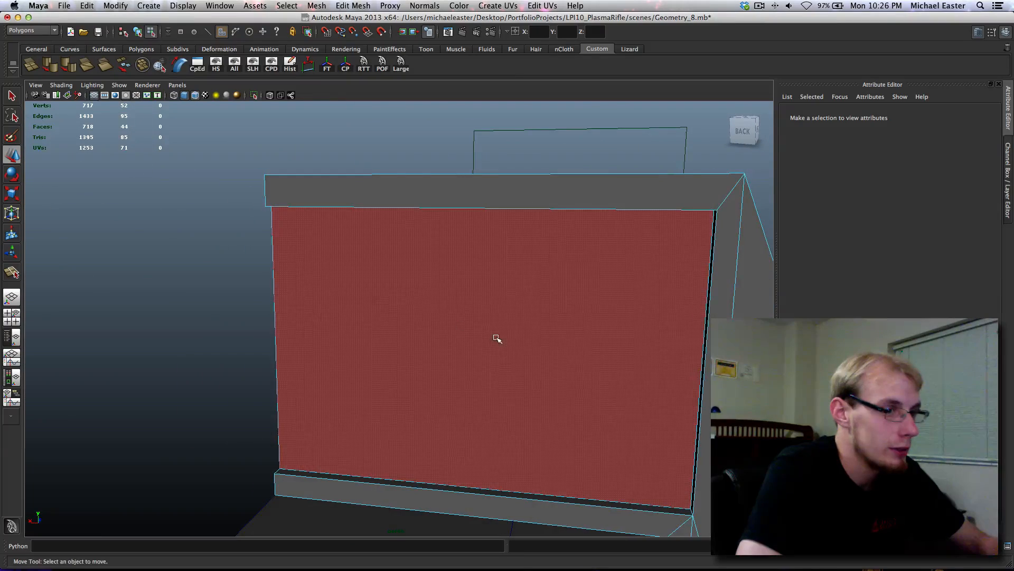
# - Split the vertical border strip from the rounded corner's vertex up to the rear face's upper outer corner
pyautogui.scroll(5, 494, 340)
pyautogui.keyDown('alt'); pyautogui.moveTo(493, 339); pyautogui.dragTo(386, 346, button='middle'); pyautogui.keyUp('alt')
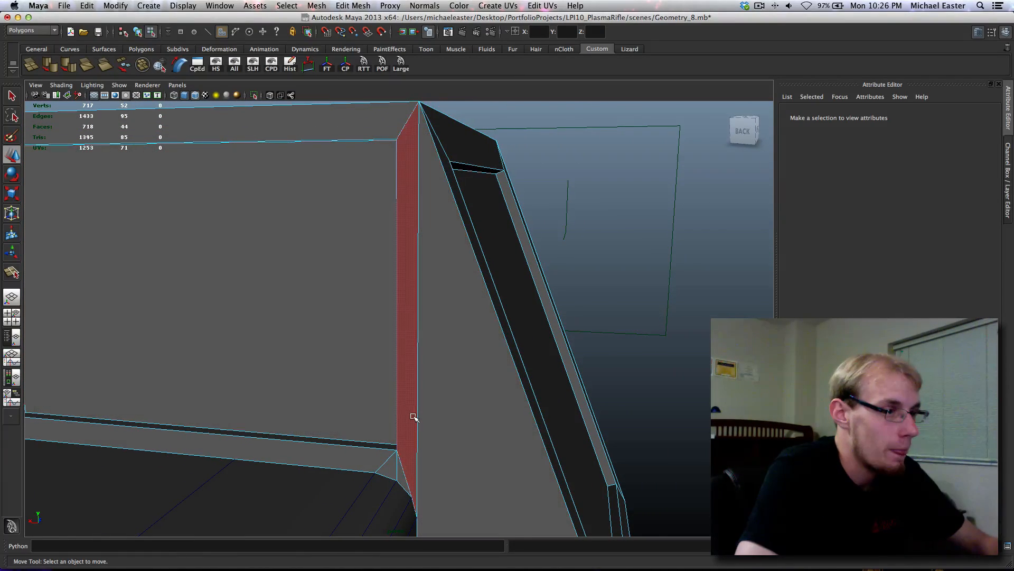
pyautogui.click(413, 417)
pyautogui.moveTo(407, 375); pyautogui.dragTo(454, 376, button='right')
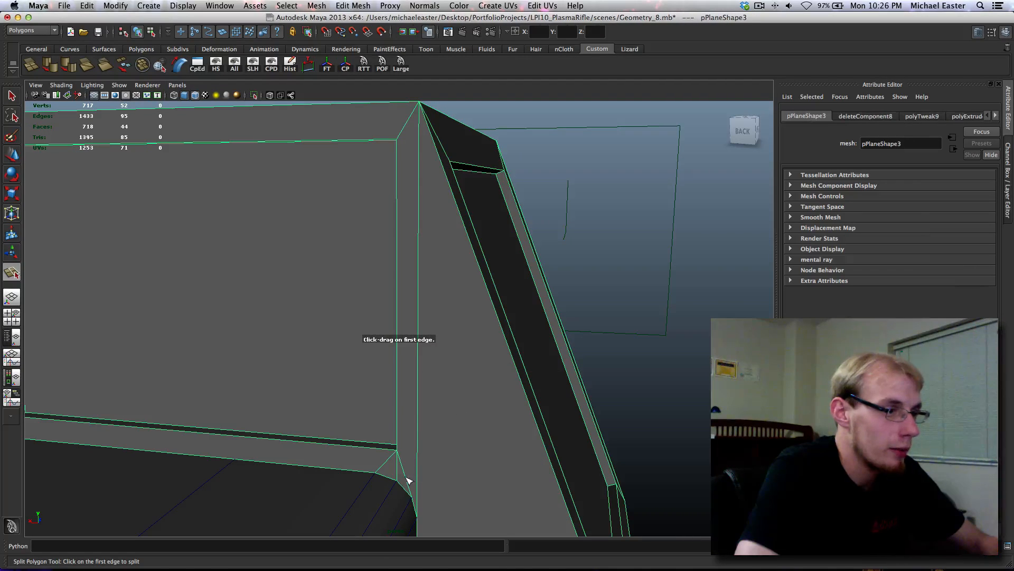
pyautogui.click(409, 495)
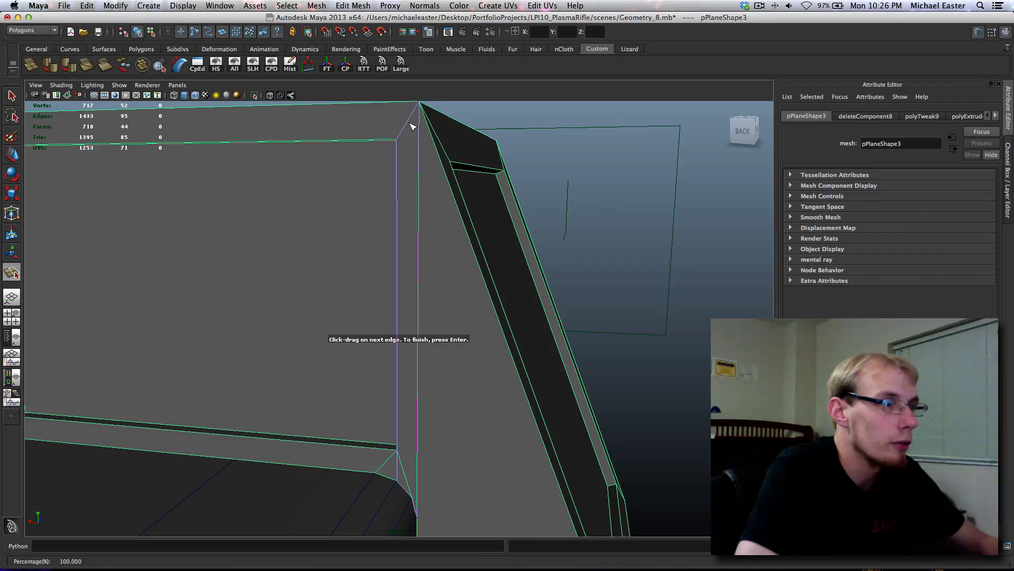
pyautogui.moveTo(414, 126); pyautogui.dragTo(414, 122)
pyautogui.press('q')
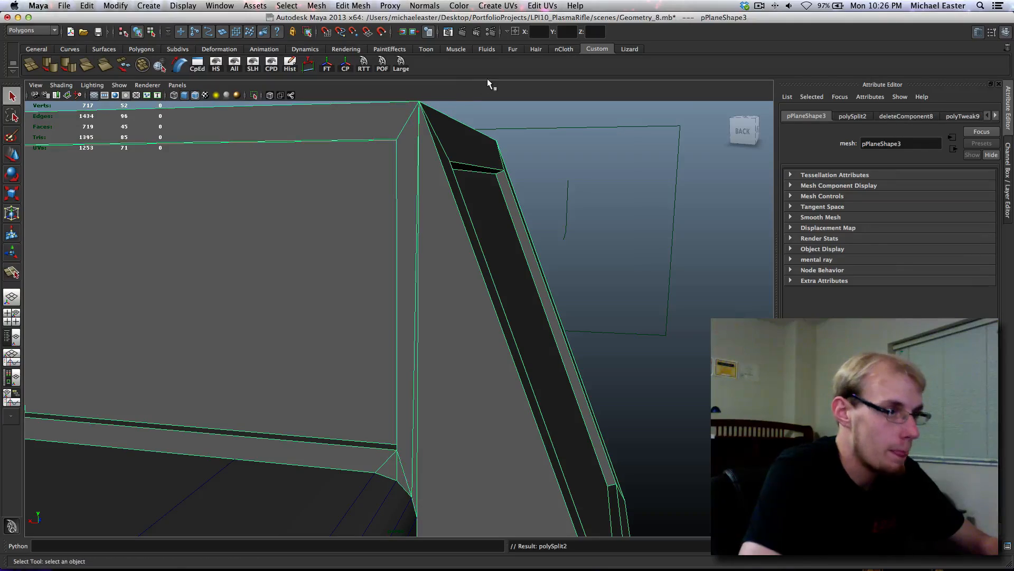
# - Delete the two front-facing faces that close the front end of the block's angled side piece
pyautogui.scroll(-5, 309, 323)
pyautogui.keyDown('alt'); pyautogui.moveTo(309, 323); pyautogui.dragTo(185, 323, button='right'); pyautogui.keyUp('alt')
pyautogui.keyDown('alt'); pyautogui.moveTo(186, 324); pyautogui.dragTo(473, 277); pyautogui.keyUp('alt')
pyautogui.scroll(3, 324, 355)
pyautogui.rightClick(448, 296)
pyautogui.moveTo(448, 309); pyautogui.dragTo(448, 320, button='right')
pyautogui.click(448, 317)
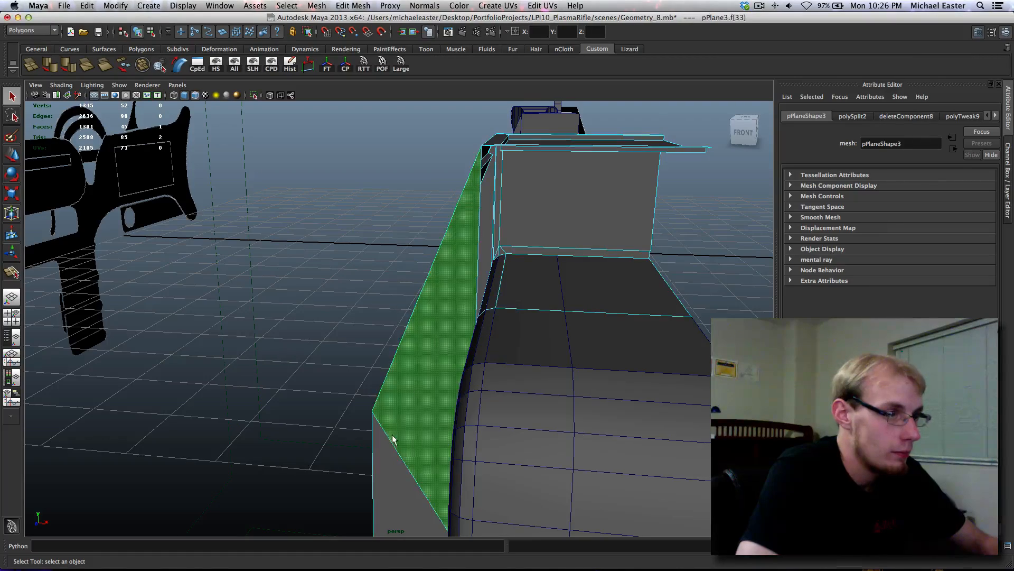
pyautogui.keyDown('shift'); pyautogui.click(394, 473); pyautogui.keyUp('shift')
pyautogui.keyDown('alt'); pyautogui.moveTo(394, 473); pyautogui.dragTo(469, 291, button='middle'); pyautogui.keyUp('alt')
pyautogui.keyDown('alt'); pyautogui.moveTo(469, 292); pyautogui.dragTo(423, 300); pyautogui.keyUp('alt')
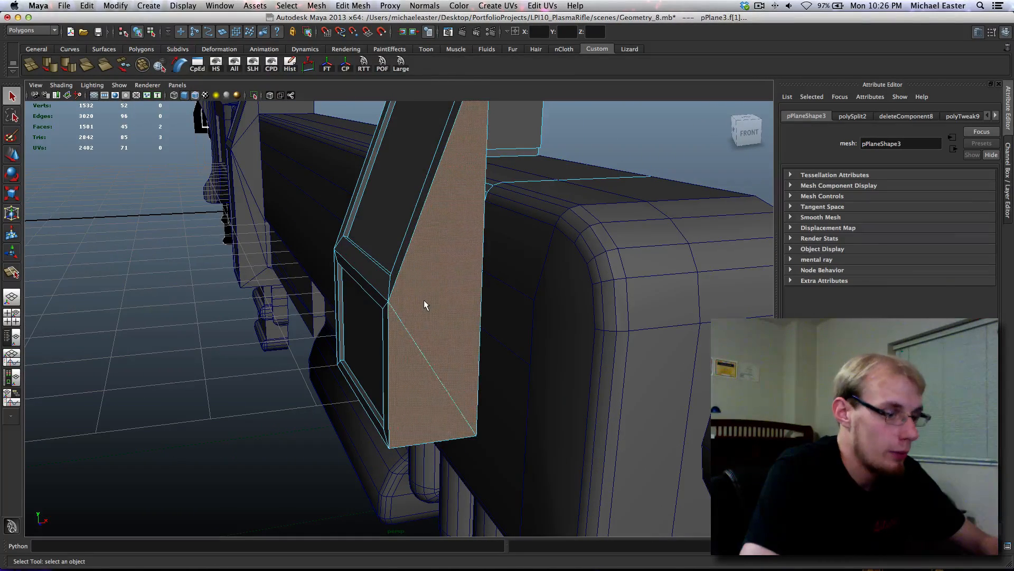
pyautogui.press('Delete')
# - Duplicate all the faces forming the front block's rear end, including the border strips and small corner faces, as a separate mesh
pyautogui.keyDown('alt'); pyautogui.moveTo(308, 278); pyautogui.dragTo(453, 278); pyautogui.keyUp('alt')
pyautogui.keyDown('alt'); pyautogui.moveTo(303, 289); pyautogui.dragTo(750, 290, button='middle'); pyautogui.keyUp('alt')
pyautogui.click(530, 430)
pyautogui.keyDown('shift'); pyautogui.click(501, 297); pyautogui.keyUp('shift')
pyautogui.keyDown('alt'); pyautogui.moveTo(501, 296); pyautogui.dragTo(549, 483, button='middle'); pyautogui.keyUp('alt')
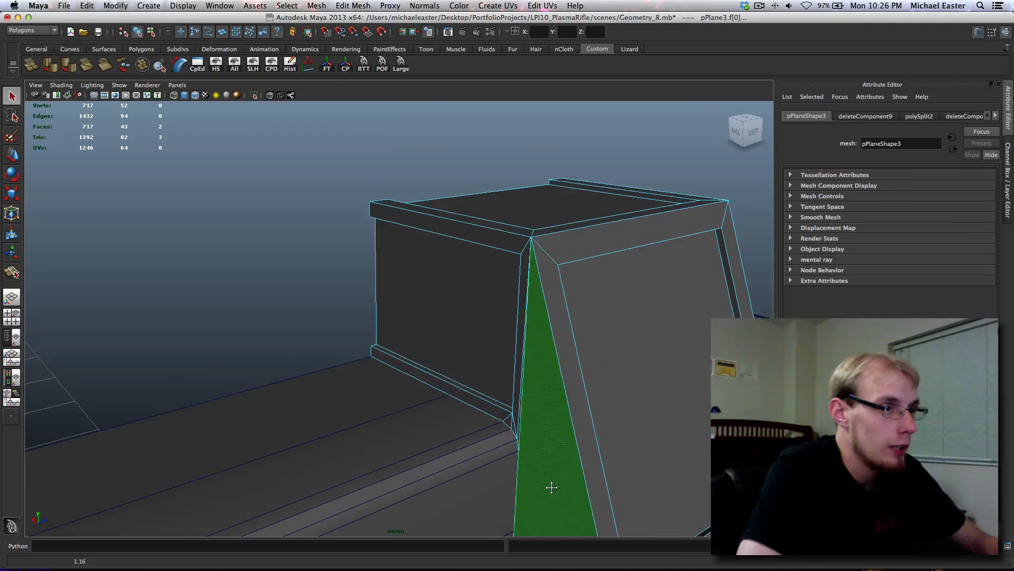
pyautogui.scroll(5, 521, 451)
pyautogui.keyDown('alt'); pyautogui.moveTo(656, 477); pyautogui.dragTo(602, 391); pyautogui.keyUp('alt')
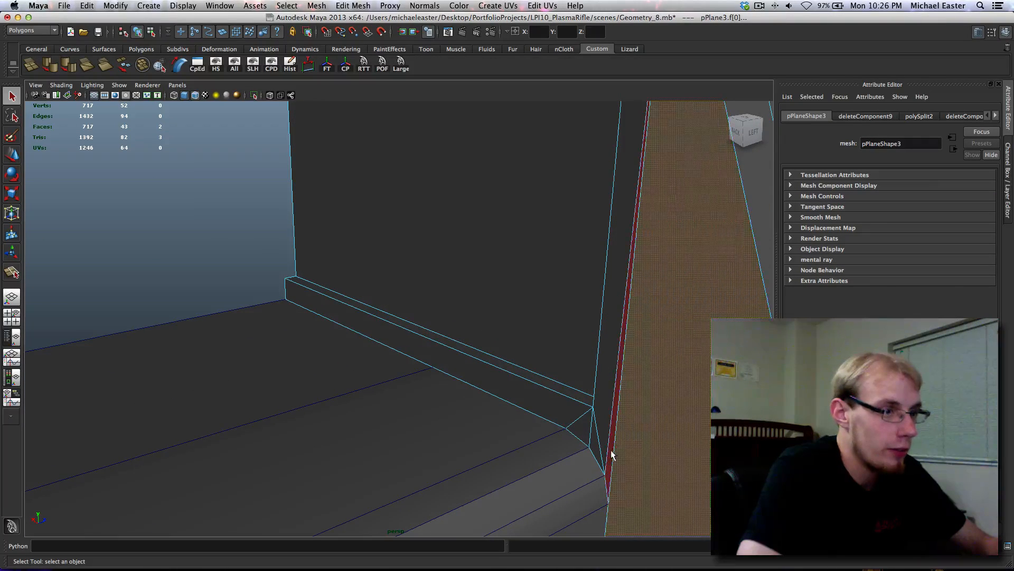
pyautogui.keyDown('shift'); pyautogui.click(606, 417); pyautogui.keyUp('shift')
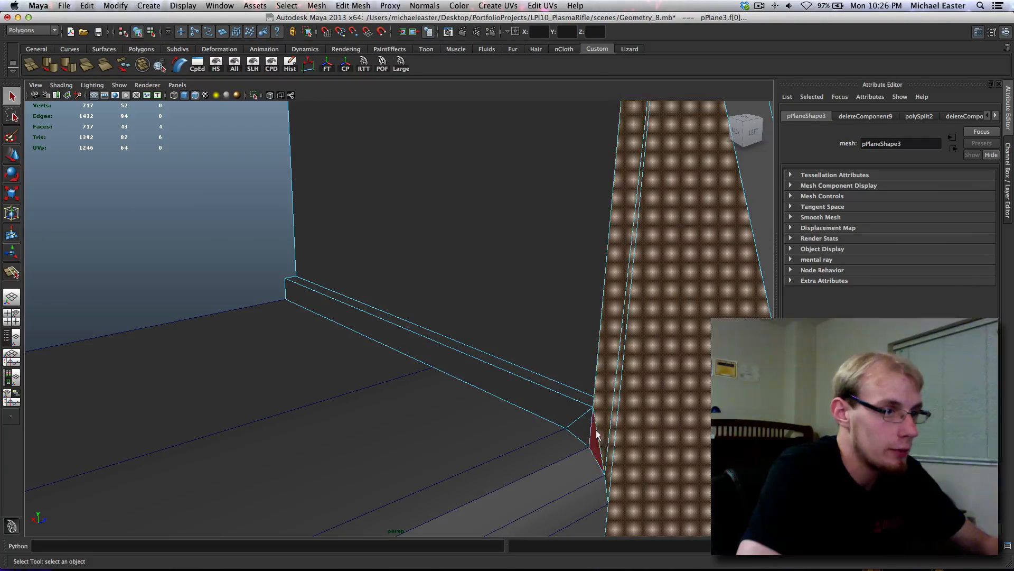
pyautogui.keyDown('shift'); pyautogui.click(566, 416); pyautogui.keyUp('shift')
pyautogui.keyDown('shift'); pyautogui.click(572, 395); pyautogui.keyUp('shift')
pyautogui.keyDown('shift'); pyautogui.click(572, 370); pyautogui.keyUp('shift')
pyautogui.keyDown('alt'); pyautogui.moveTo(408, 296); pyautogui.dragTo(500, 332); pyautogui.keyUp('alt')
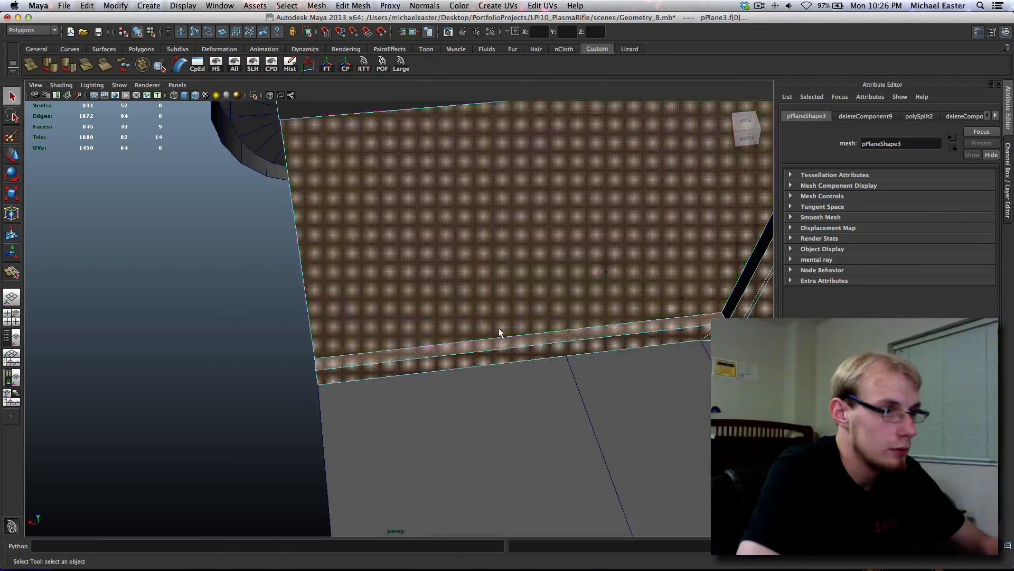
pyautogui.keyDown('shift'); pyautogui.click(743, 292); pyautogui.keyUp('shift')
pyautogui.keyDown('alt'); pyautogui.moveTo(637, 246); pyautogui.dragTo(581, 405, button='middle'); pyautogui.keyUp('alt')
pyautogui.keyDown('alt'); pyautogui.moveTo(581, 406); pyautogui.dragTo(479, 364); pyautogui.keyUp('alt')
pyautogui.keyDown('shift'); pyautogui.click(537, 294); pyautogui.keyUp('shift')
pyautogui.click(353, 5)
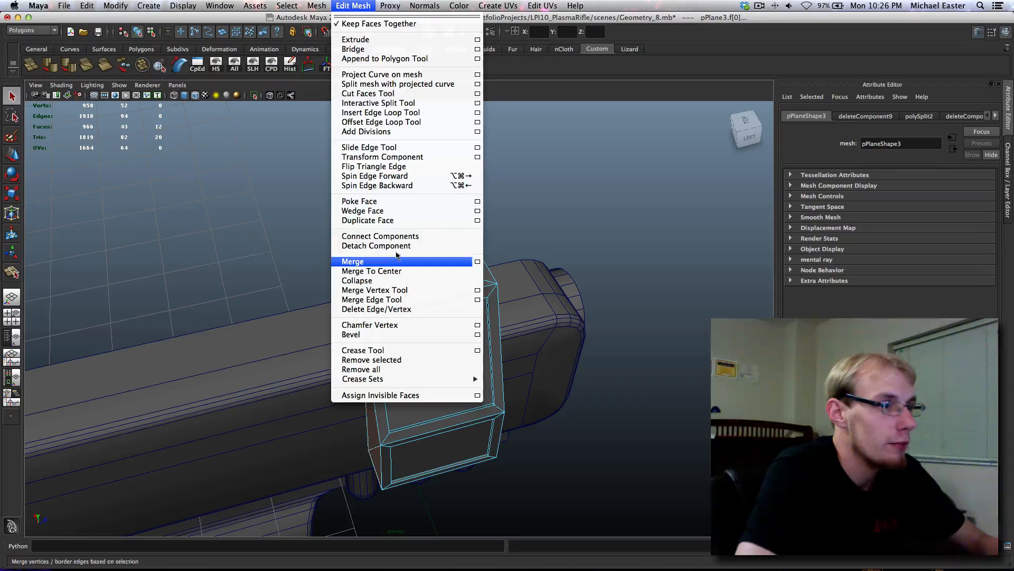
pyautogui.click(411, 224)
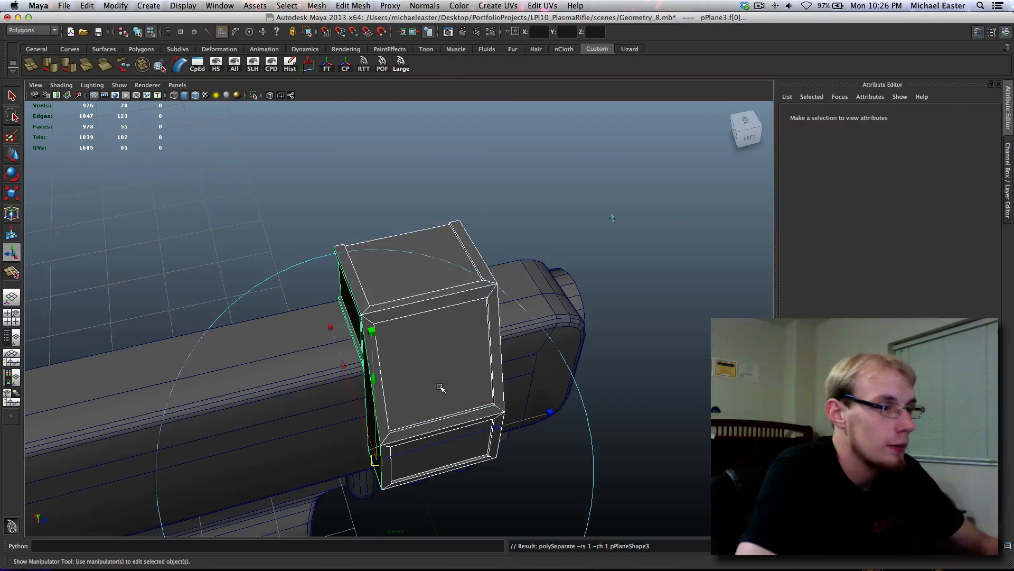
# - Move the duplicated rear-end piece forward past the barrel tip, to Translate Z 3.695
pyautogui.keyDown('alt'); pyautogui.moveTo(376, 421); pyautogui.dragTo(415, 392); pyautogui.keyUp('alt')
pyautogui.moveTo(413, 352); pyautogui.dragTo(446, 337, button='right')
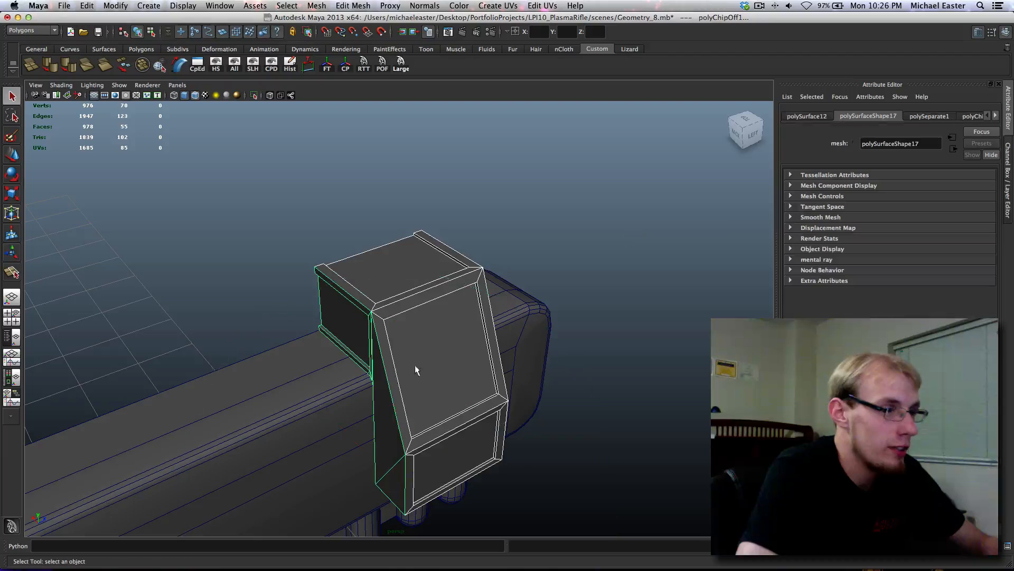
pyautogui.click(414, 364)
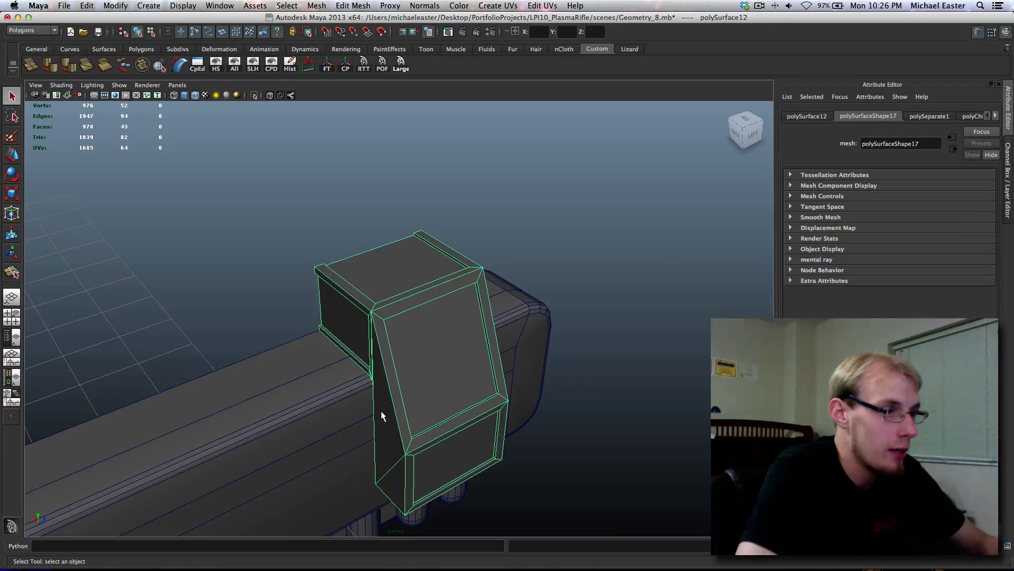
pyautogui.click(326, 306)
pyautogui.keyDown('alt'); pyautogui.moveTo(392, 311); pyautogui.dragTo(473, 382); pyautogui.keyUp('alt')
pyautogui.press('w')
pyautogui.moveTo(515, 403); pyautogui.dragTo(806, 415, button='middle')
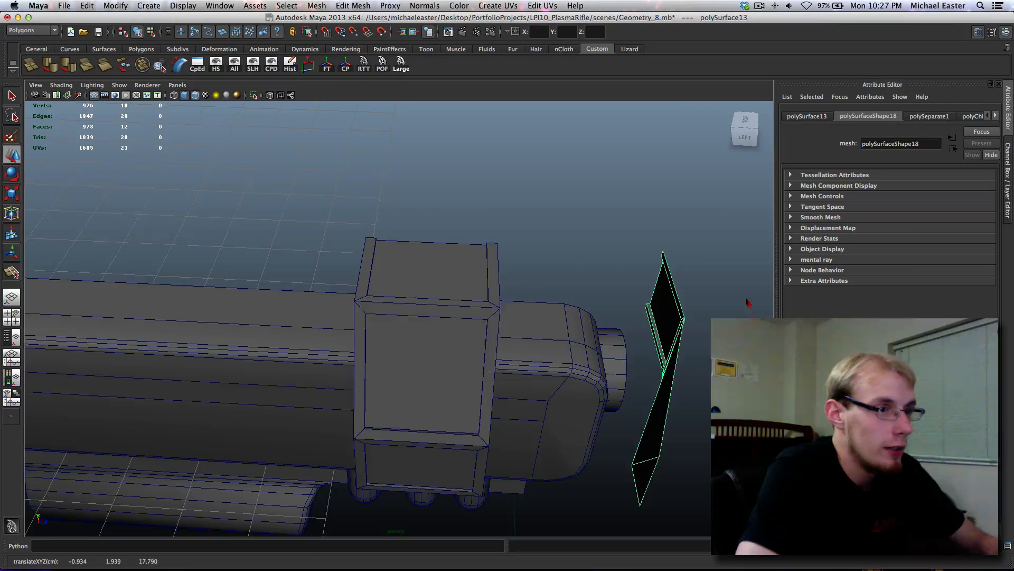
pyautogui.keyDown('alt'); pyautogui.moveTo(622, 406); pyautogui.dragTo(488, 388, button='middle'); pyautogui.keyUp('alt')
pyautogui.keyDown('alt'); pyautogui.moveTo(632, 332); pyautogui.dragTo(525, 311); pyautogui.keyUp('alt')
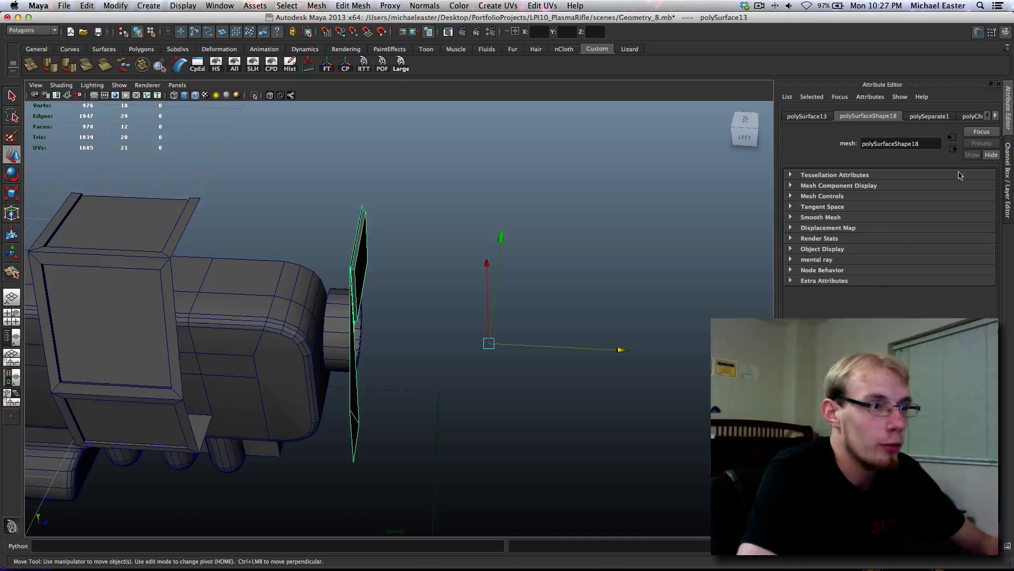
# - Mirror the duplicated piece with Scale Z -1 and vertex-snap it onto the block's open front end at Translate Z -1.655
pyautogui.click(1007, 176)
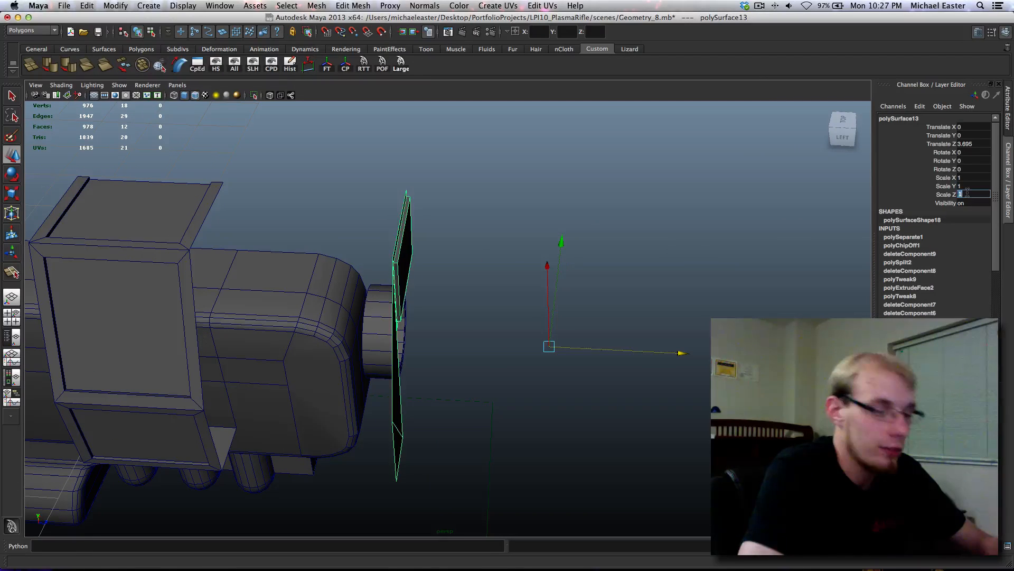
pyautogui.write('-1')
pyautogui.press('Return')
pyautogui.keyDown('alt'); pyautogui.moveTo(667, 278); pyautogui.dragTo(634, 275, button='middle'); pyautogui.keyUp('alt')
pyautogui.press('d')
pyautogui.press('v')
pyautogui.middleClick(692, 275)
pyautogui.moveTo(710, 274); pyautogui.dragTo(173, 234, button='middle')
pyautogui.keyDown('alt'); pyautogui.moveTo(271, 195); pyautogui.dragTo(314, 197); pyautogui.keyUp('alt')
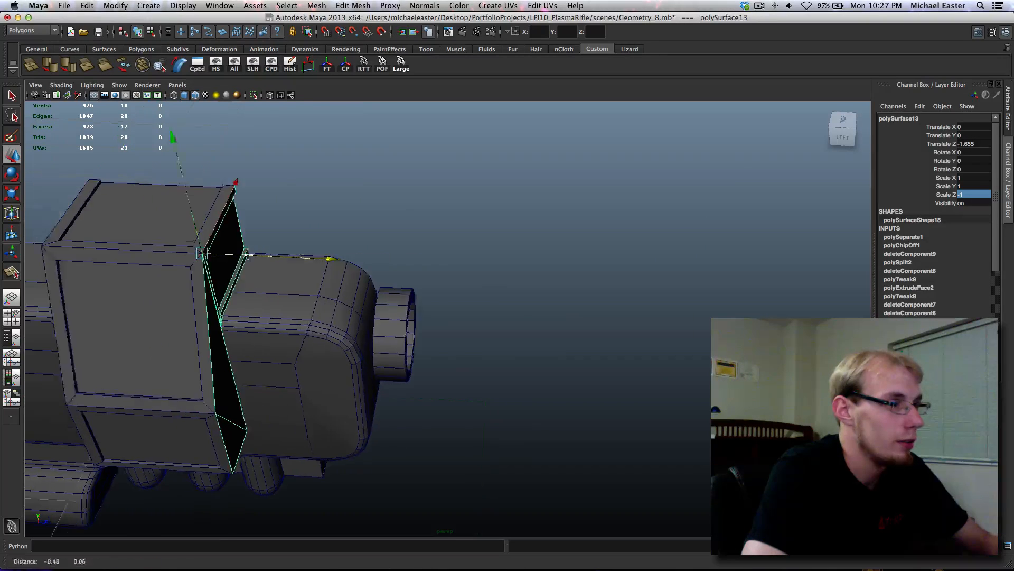
# - Delete the construction history of all objects in the scene
pyautogui.keyDown('alt'); pyautogui.moveTo(314, 196); pyautogui.dragTo(485, 208, button='middle'); pyautogui.keyUp('alt')
pyautogui.click(486, 208)
pyautogui.keyDown('alt'); pyautogui.moveTo(660, 188); pyautogui.dragTo(582, 165); pyautogui.keyUp('alt')
pyautogui.moveTo(582, 165); pyautogui.dragTo(576, 260, button='right')
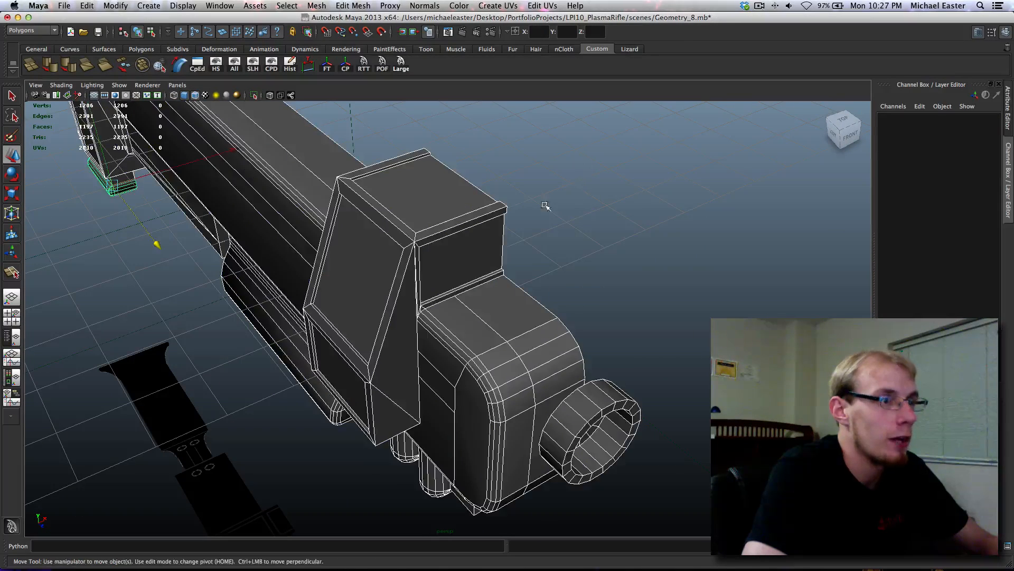
pyautogui.click(289, 66)
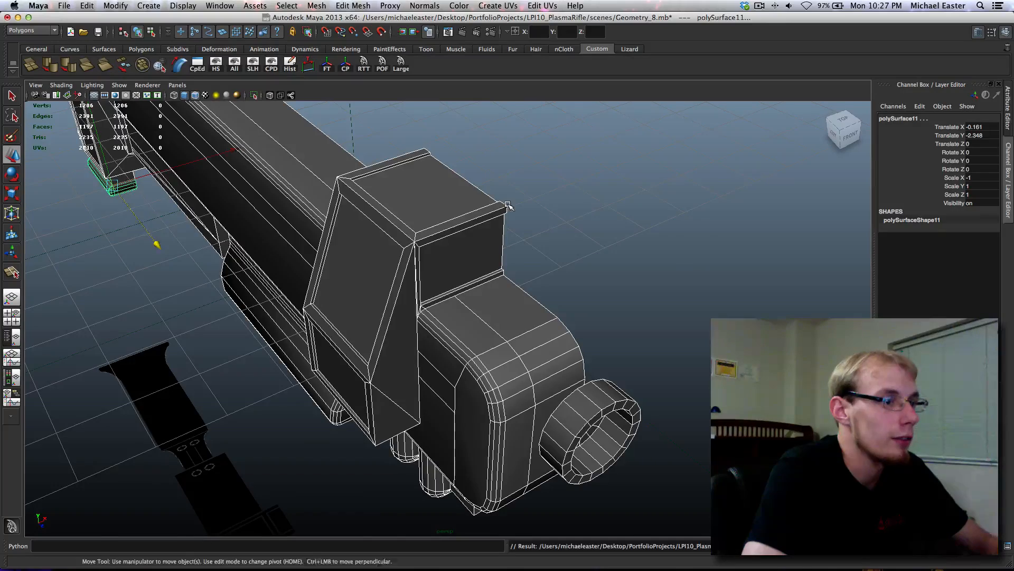
# - Combine the mirrored front-end piece and the front block into one mesh
pyautogui.keyDown('alt'); pyautogui.moveTo(518, 227); pyautogui.dragTo(595, 275); pyautogui.keyUp('alt')
pyautogui.click(528, 266)
pyautogui.keyDown('alt'); pyautogui.moveTo(583, 247); pyautogui.dragTo(574, 277, button='middle'); pyautogui.keyUp('alt')
pyautogui.scroll(5, 581, 337)
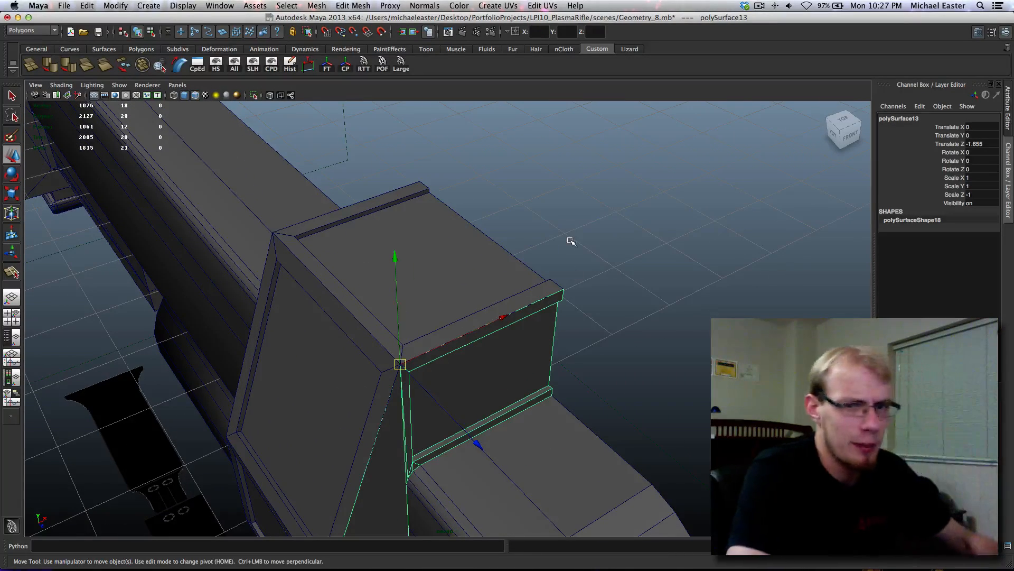
pyautogui.keyDown('alt'); pyautogui.moveTo(385, 376); pyautogui.dragTo(454, 297, button='middle'); pyautogui.keyUp('alt')
pyautogui.keyDown('alt'); pyautogui.moveTo(685, 297); pyautogui.dragTo(575, 268); pyautogui.keyUp('alt')
pyautogui.keyDown('shift'); pyautogui.click(562, 259); pyautogui.keyUp('shift')
pyautogui.keyDown('alt'); pyautogui.moveTo(593, 280); pyautogui.dragTo(609, 222, button='middle'); pyautogui.keyUp('alt')
pyautogui.scroll(-3, 530, 268)
pyautogui.keyDown('alt'); pyautogui.moveTo(537, 255); pyautogui.dragTo(572, 215, button='middle'); pyautogui.keyUp('alt')
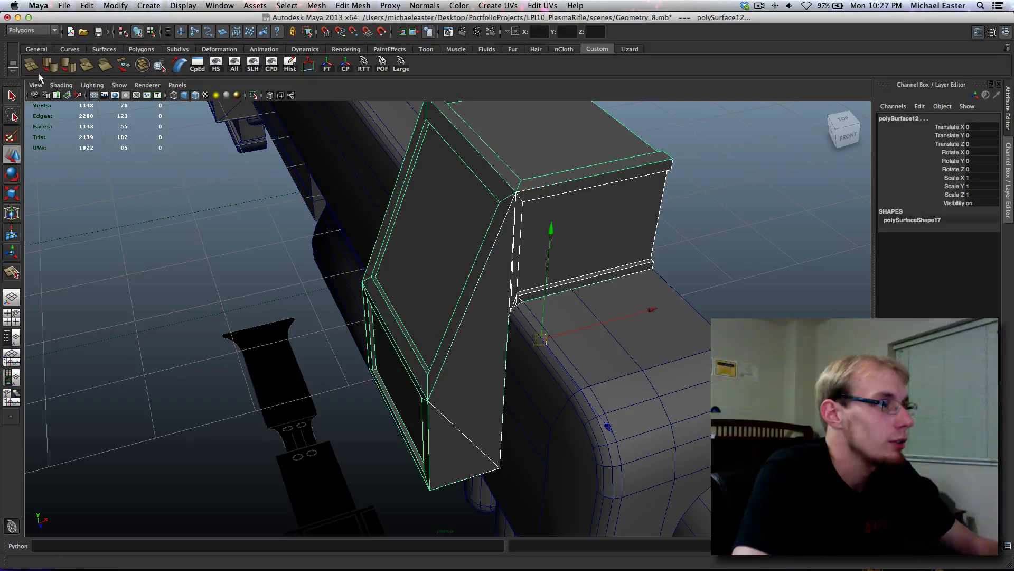
pyautogui.click(142, 66)
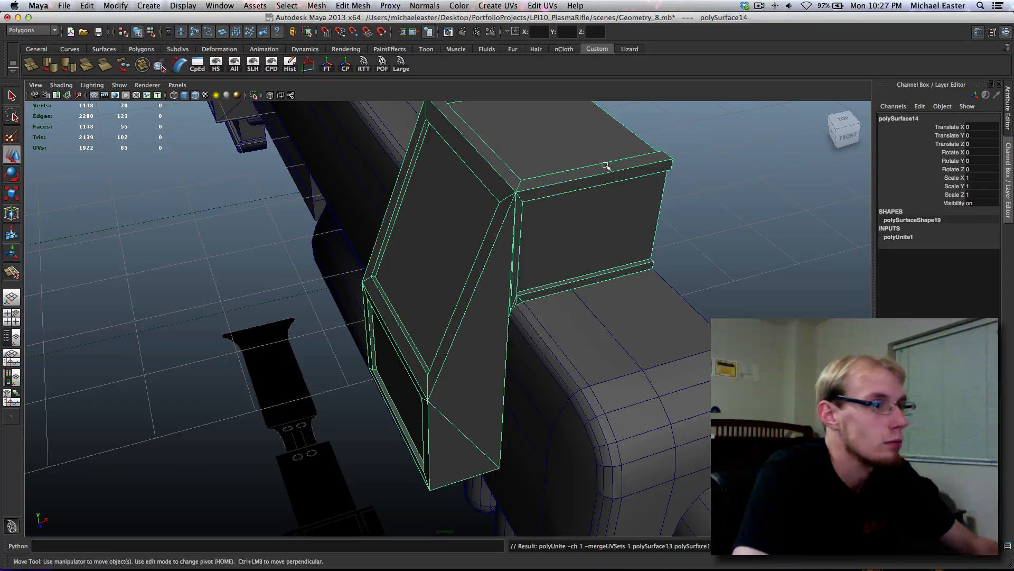
# - Merge the overlapping vertices across the whole combined front block
pyautogui.moveTo(614, 183); pyautogui.dragTo(660, 157, button='right')
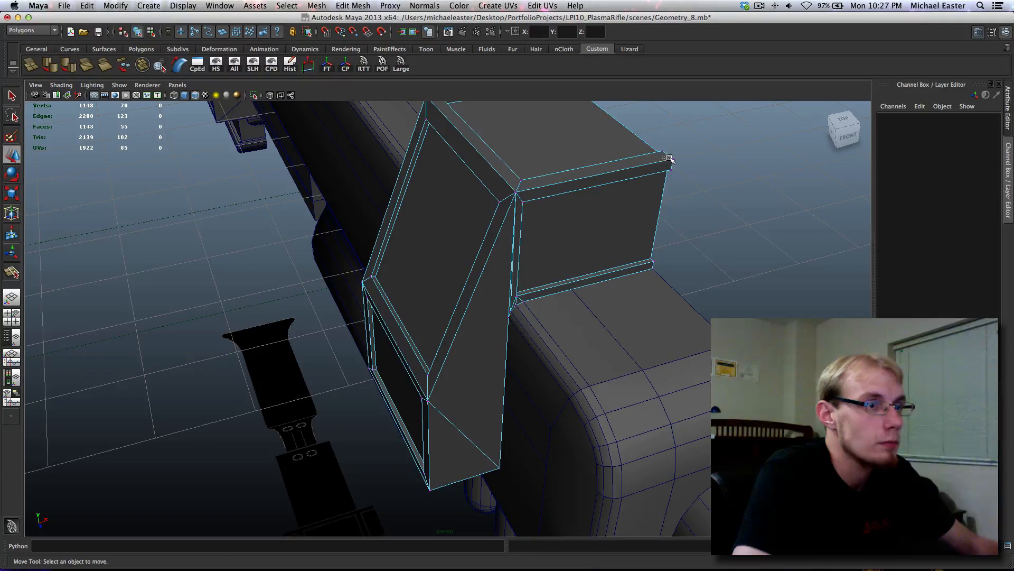
pyautogui.moveTo(675, 159); pyautogui.dragTo(653, 170)
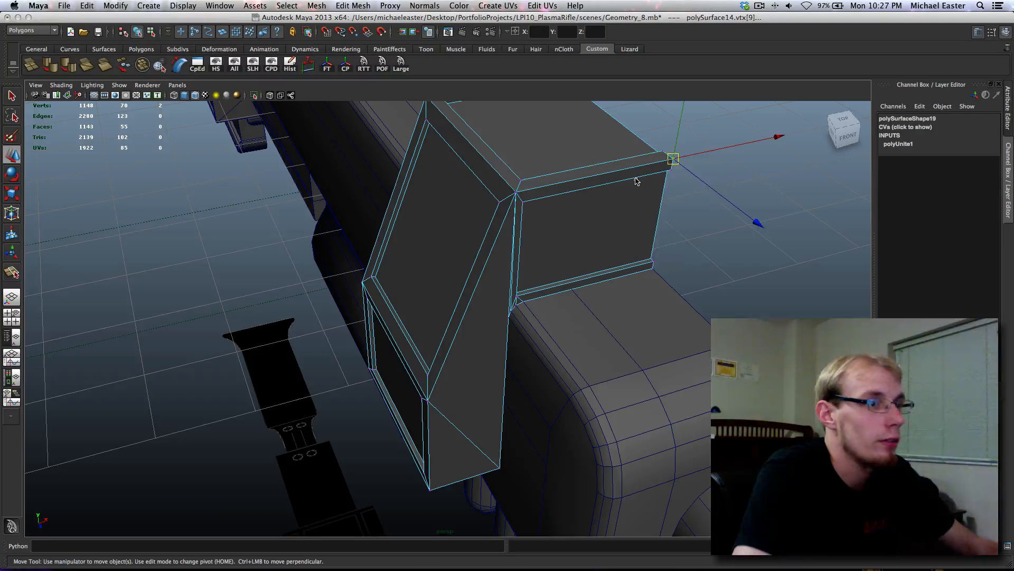
pyautogui.moveTo(720, 514); pyautogui.dragTo(719, 513)
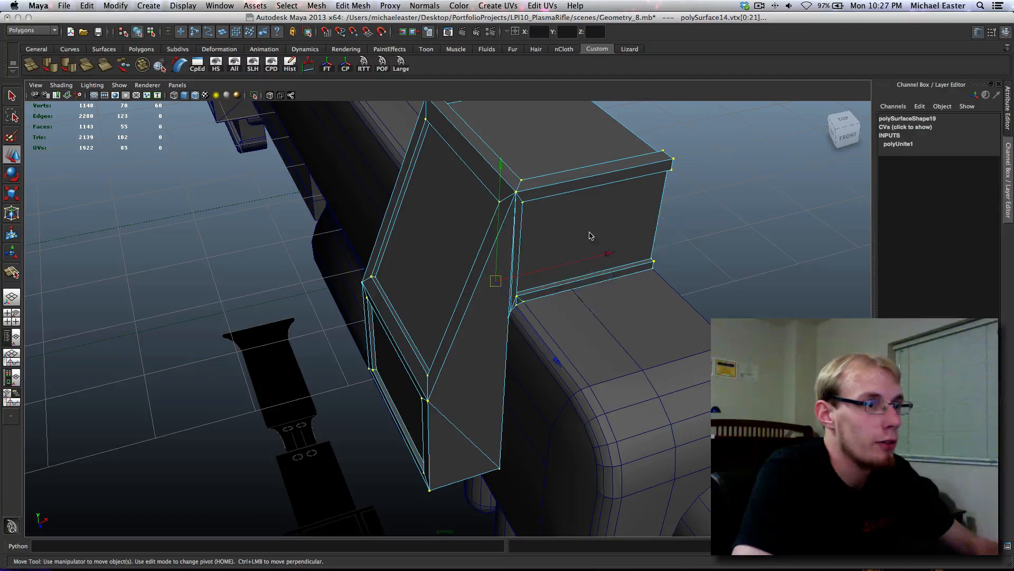
pyautogui.keyDown('shift'); pyautogui.moveTo(590, 236); pyautogui.dragTo(625, 196, button='right'); pyautogui.keyUp('shift')
pyautogui.keyDown('alt'); pyautogui.moveTo(533, 211); pyautogui.dragTo(565, 209); pyautogui.keyUp('alt')
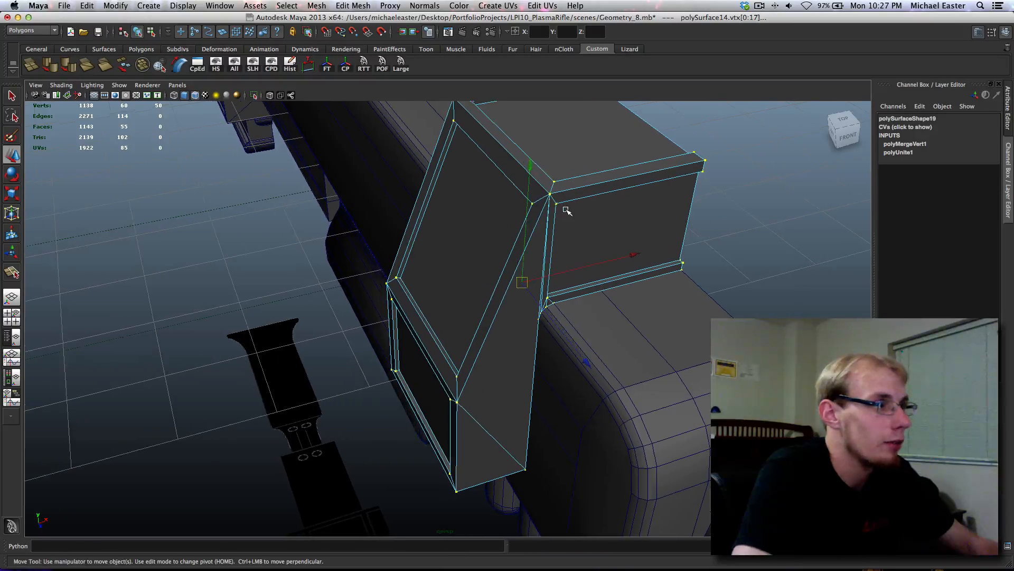
pyautogui.hotkey('ctrl', 'z')
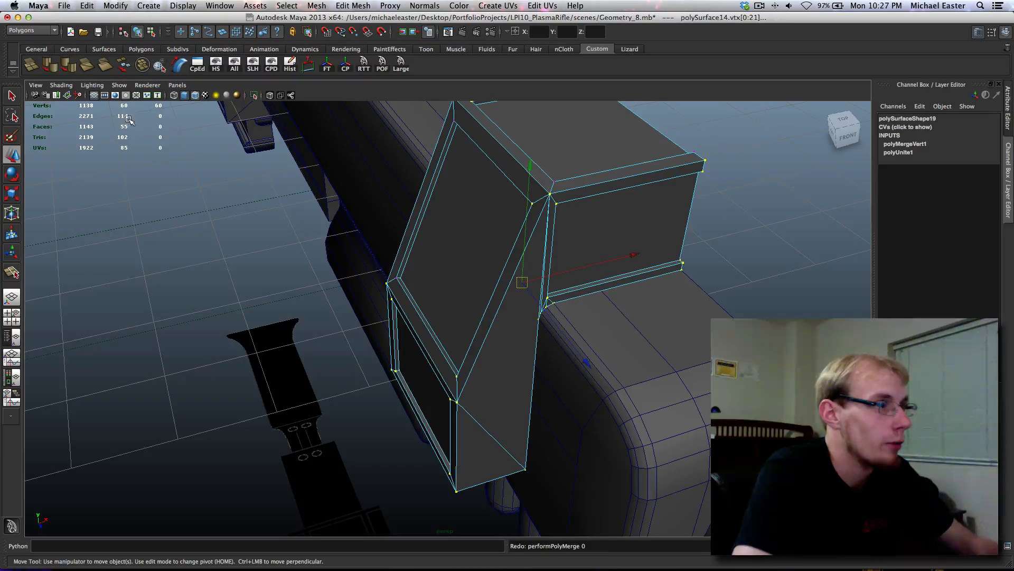
# - Turn on border edge highlighting for the combined front block with an edge width of 3
pyautogui.keyDown('alt'); pyautogui.moveTo(589, 268); pyautogui.dragTo(482, 248, button='middle'); pyautogui.keyUp('alt')
pyautogui.moveTo(471, 190); pyautogui.dragTo(515, 170, button='right')
pyautogui.press('q')
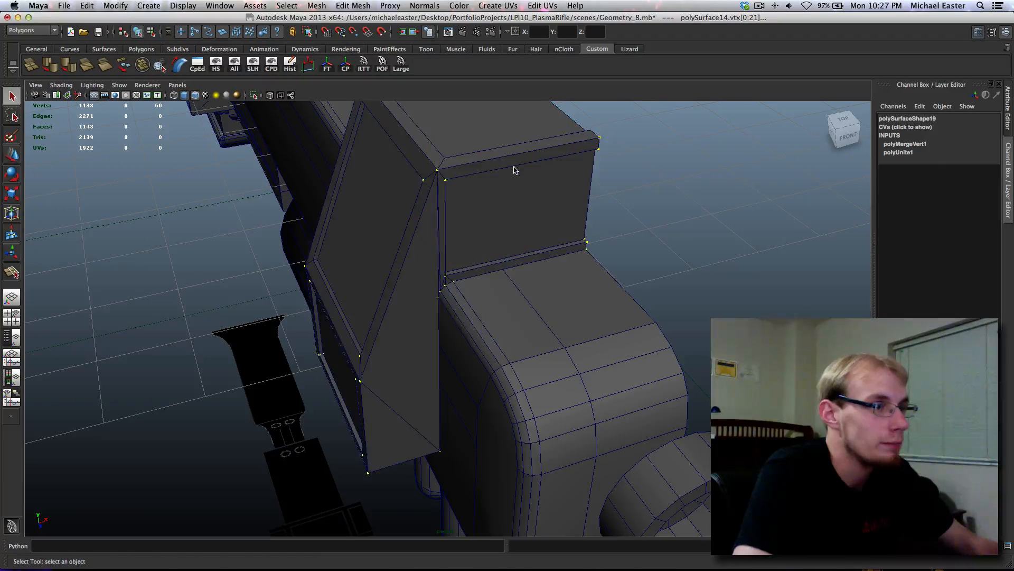
pyautogui.keyDown('alt'); pyautogui.moveTo(417, 248); pyautogui.dragTo(462, 262, button='middle'); pyautogui.keyUp('alt')
pyautogui.click(462, 262)
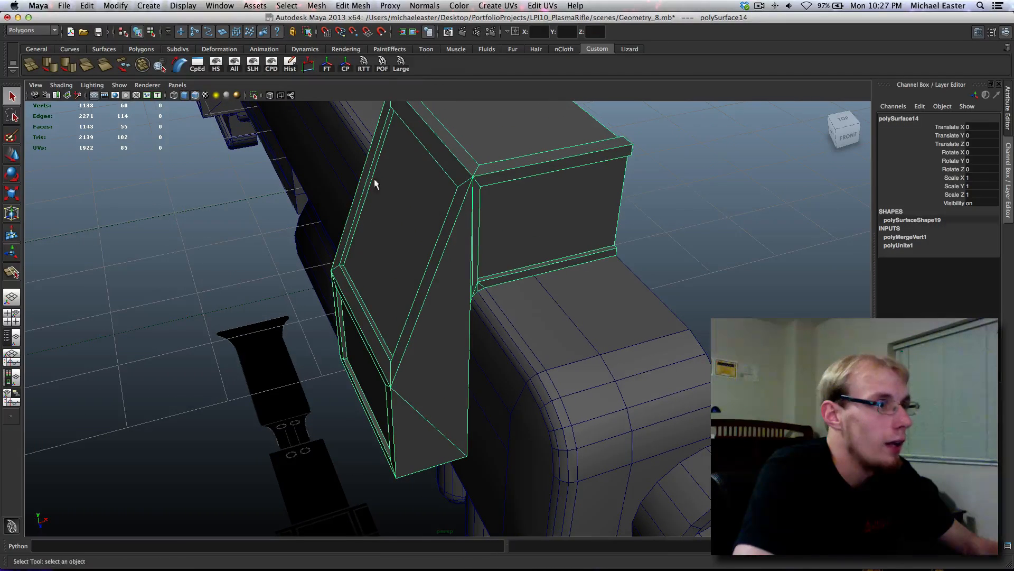
pyautogui.click(274, 72)
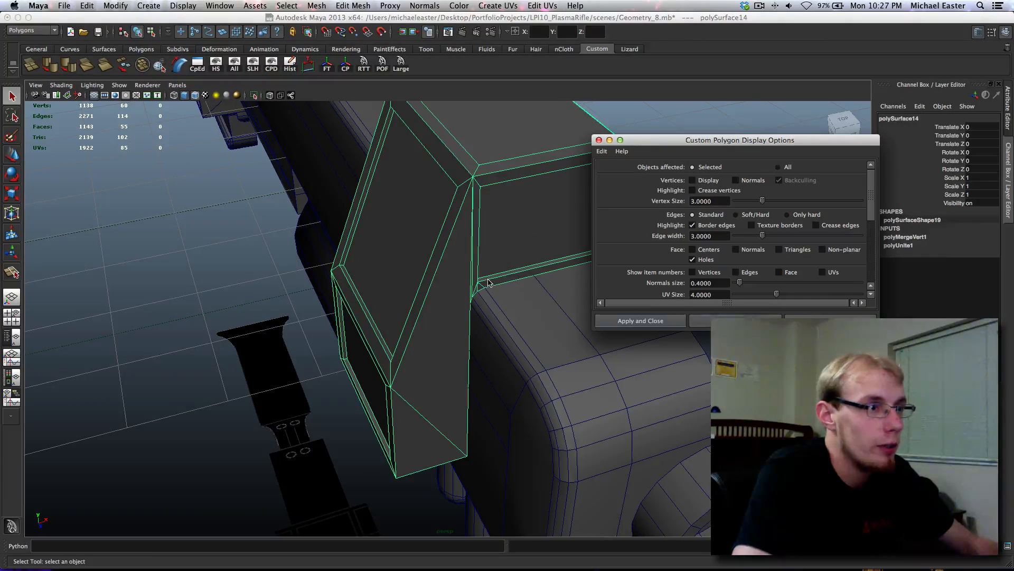
pyautogui.click(640, 320)
# - Inspect the front block's rear face, border strips and open centre side for unmerged border edges
pyautogui.keyDown('alt'); pyautogui.moveTo(640, 321); pyautogui.dragTo(584, 240); pyautogui.keyUp('alt')
pyautogui.scroll(6, 526, 302)
pyautogui.scroll(-3, 513, 274)
pyautogui.scroll(5, 433, 279)
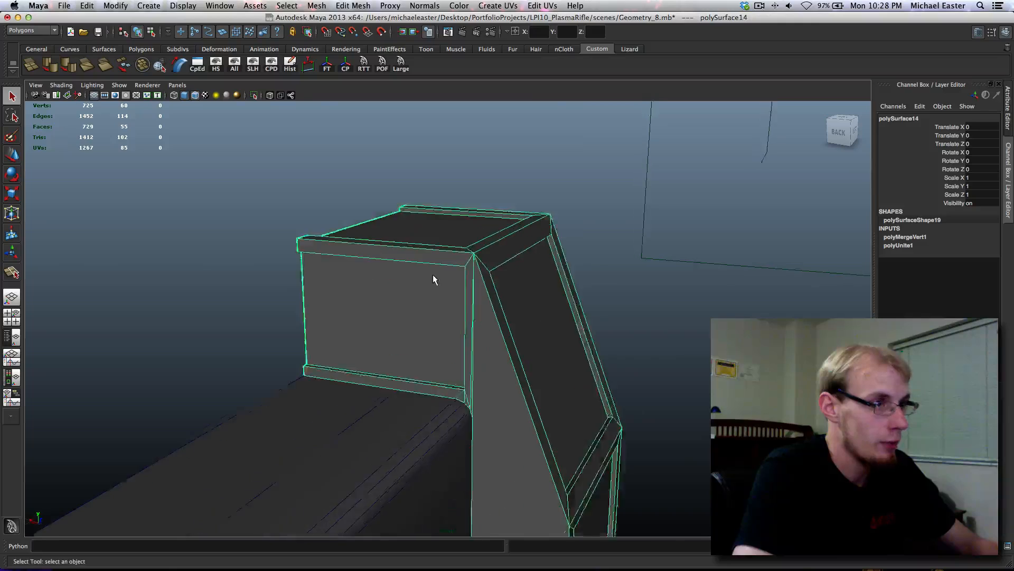
pyautogui.moveTo(476, 278)
pyautogui.mouseDown(button='right')
pyautogui.moveTo(479, 261)
pyautogui.moveTo(481, 296)
pyautogui.mouseUp(button='right')
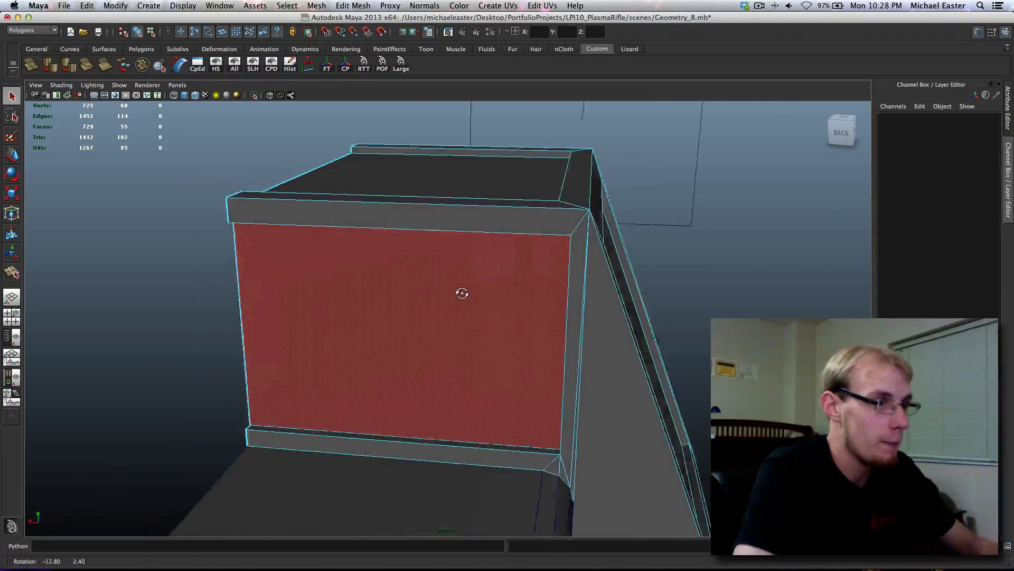
pyautogui.keyDown('alt'); pyautogui.moveTo(462, 294); pyautogui.dragTo(645, 317); pyautogui.keyUp('alt')
pyautogui.click(619, 319)
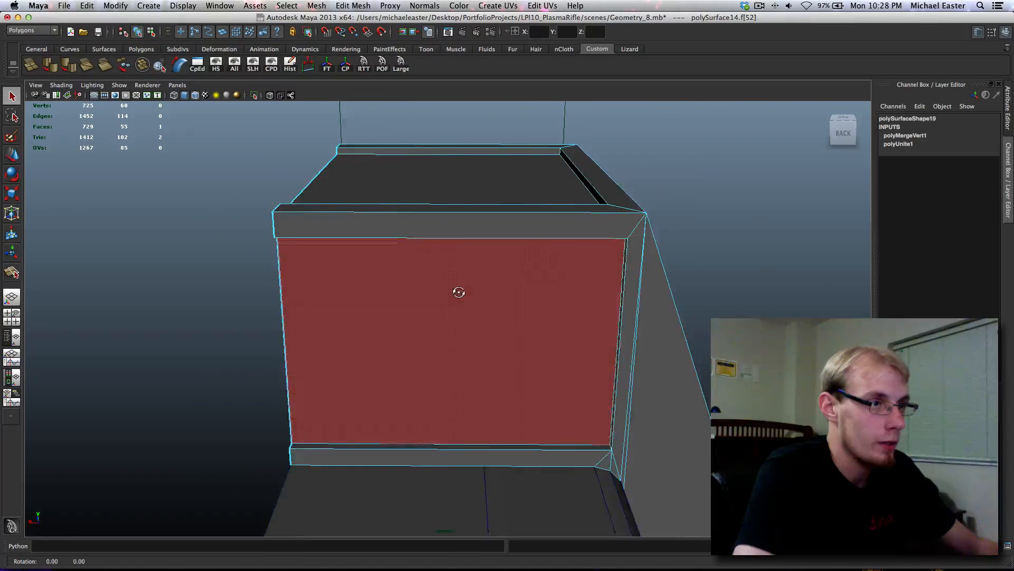
pyautogui.keyDown('alt'); pyautogui.moveTo(457, 290); pyautogui.dragTo(436, 253); pyautogui.keyUp('alt')
pyautogui.keyDown('shift'); pyautogui.click(301, 229); pyautogui.keyUp('shift')
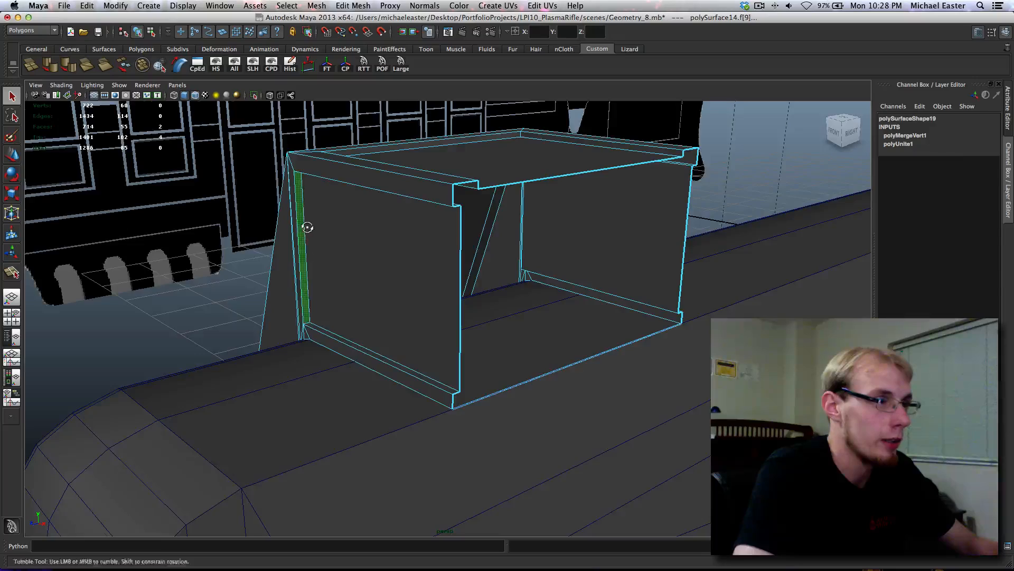
pyautogui.keyDown('alt'); pyautogui.moveTo(301, 228); pyautogui.dragTo(411, 255); pyautogui.keyUp('alt')
pyautogui.moveTo(391, 219); pyautogui.dragTo(357, 281)
pyautogui.moveTo(357, 281); pyautogui.dragTo(415, 259, button='right')
pyautogui.press('q')
pyautogui.click(784, 268)
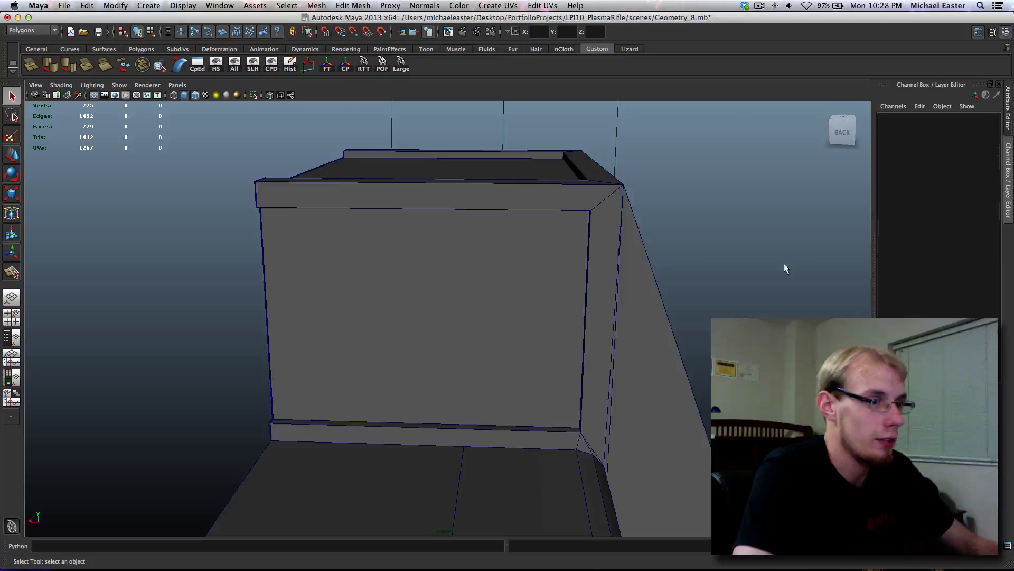
# - Examine the block around the middle of the barrel from the front, below and behind, alongside the finished front block
pyautogui.keyDown('alt'); pyautogui.moveTo(784, 268); pyautogui.dragTo(477, 351); pyautogui.keyUp('alt')
pyautogui.click(477, 351)
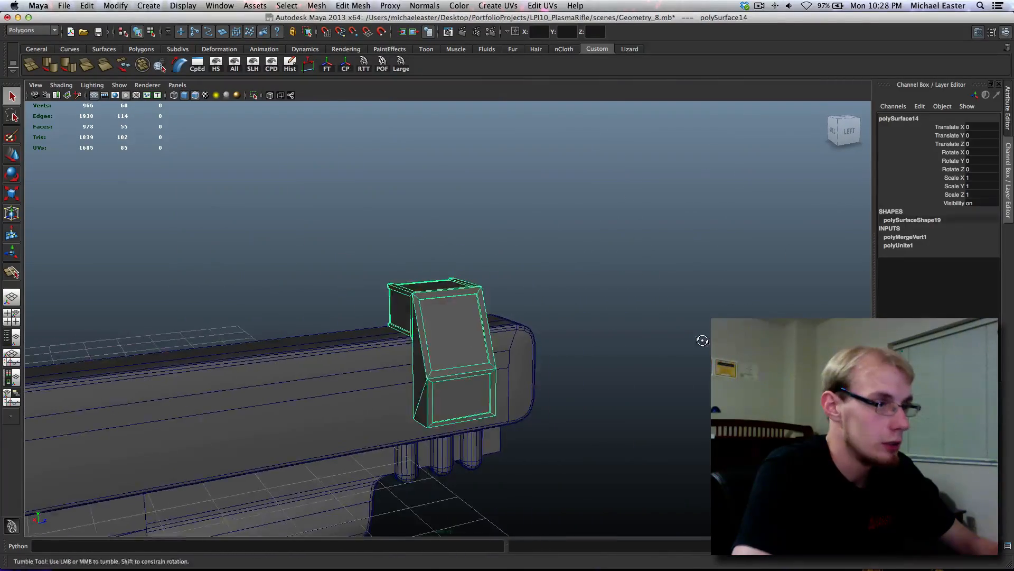
pyautogui.keyDown('alt'); pyautogui.moveTo(702, 340); pyautogui.dragTo(494, 296); pyautogui.keyUp('alt')
pyautogui.click(686, 381)
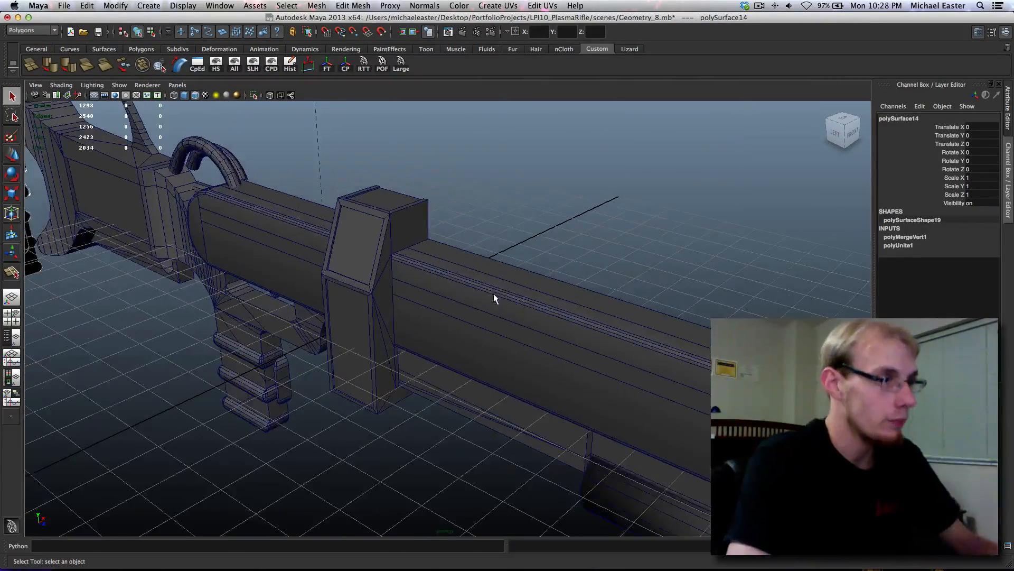
pyautogui.keyDown('alt'); pyautogui.moveTo(457, 280); pyautogui.dragTo(362, 321, button='middle'); pyautogui.keyUp('alt')
pyautogui.keyDown('alt'); pyautogui.moveTo(380, 267); pyautogui.dragTo(332, 257, button='middle'); pyautogui.keyUp('alt')
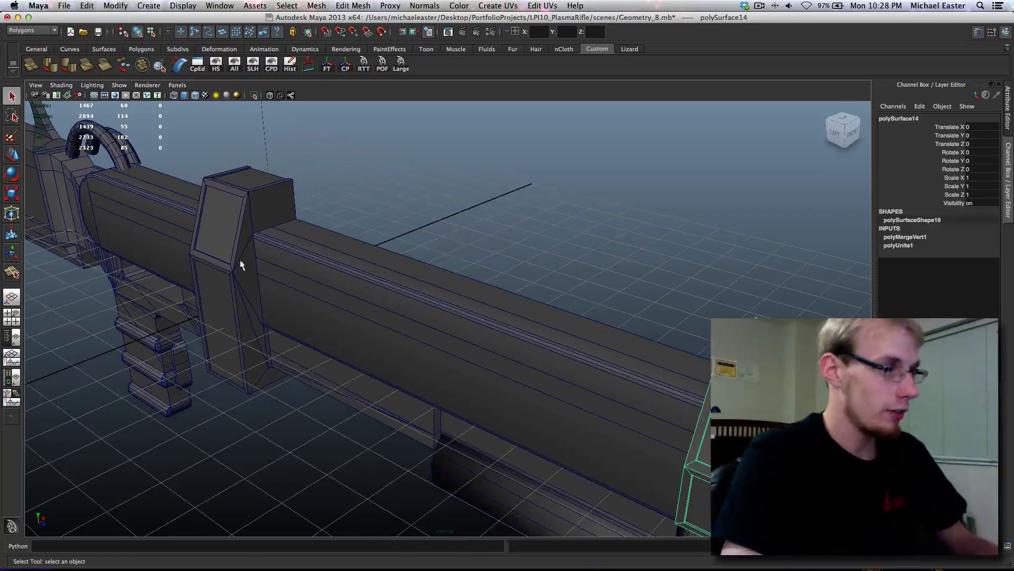
pyautogui.keyDown('alt'); pyautogui.moveTo(239, 231); pyautogui.dragTo(623, 190); pyautogui.keyUp('alt')
pyautogui.click(535, 309)
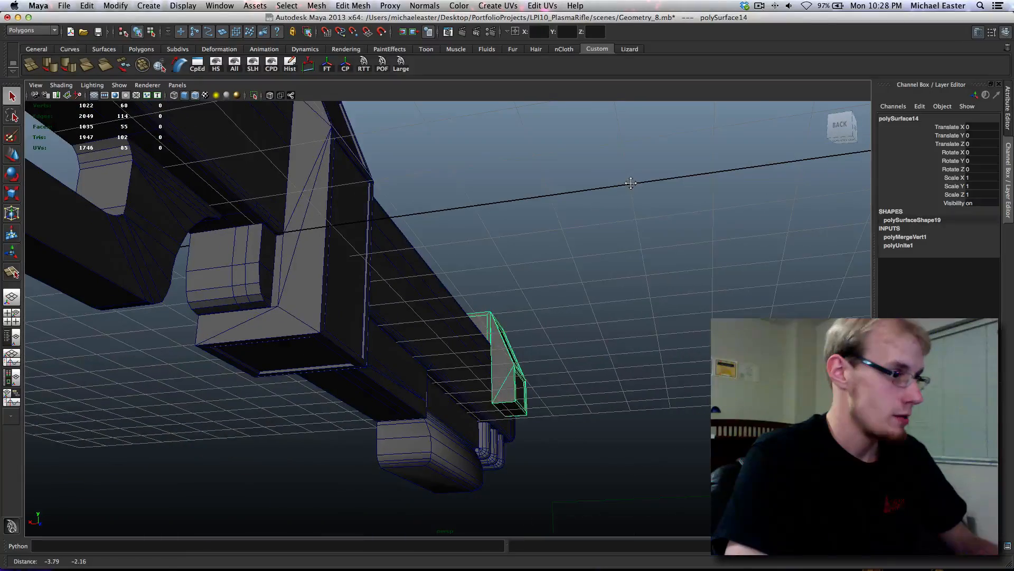
pyautogui.keyDown('alt'); pyautogui.moveTo(624, 190); pyautogui.dragTo(632, 183, button='middle'); pyautogui.keyUp('alt')
pyautogui.keyDown('alt'); pyautogui.moveTo(631, 183); pyautogui.dragTo(613, 337); pyautogui.keyUp('alt')
pyautogui.keyDown('alt'); pyautogui.moveTo(616, 317); pyautogui.dragTo(670, 228, button='middle'); pyautogui.keyUp('alt')
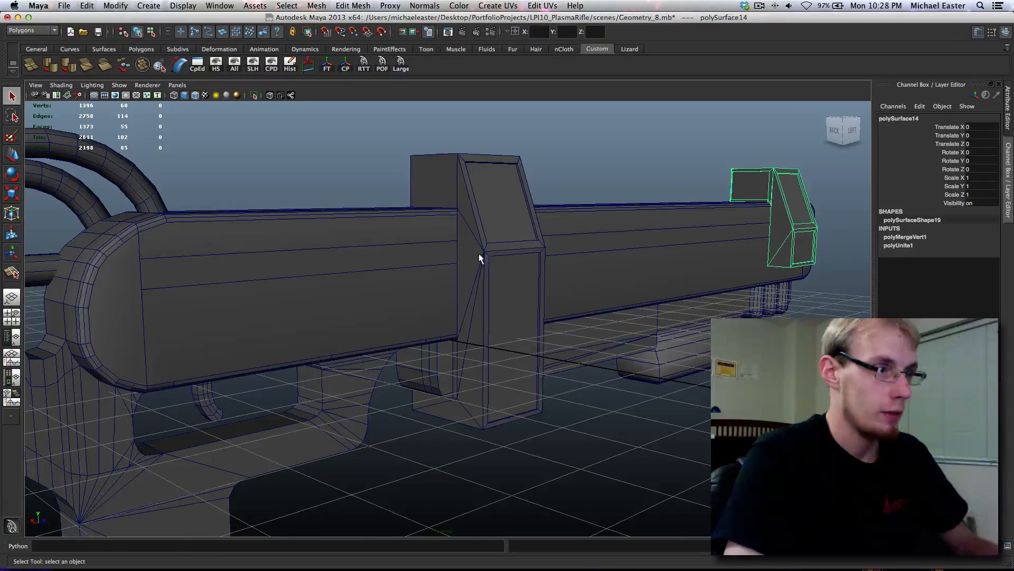
# - Delete the front and rear faces from the upper part of the middle block
pyautogui.keyDown('alt'); pyautogui.moveTo(544, 226); pyautogui.dragTo(492, 334, button='middle'); pyautogui.keyUp('alt')
pyautogui.keyDown('alt'); pyautogui.moveTo(510, 309); pyautogui.dragTo(476, 319); pyautogui.keyUp('alt')
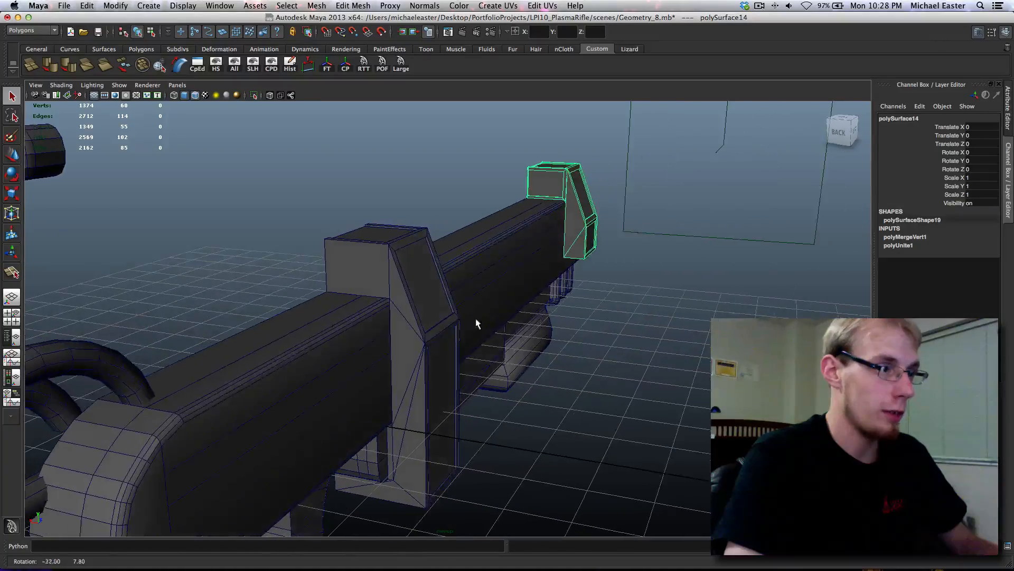
pyautogui.moveTo(389, 285); pyautogui.dragTo(391, 295, button='right')
pyautogui.keyDown('alt'); pyautogui.moveTo(392, 295); pyautogui.dragTo(373, 296); pyautogui.keyUp('alt')
pyautogui.press('4')
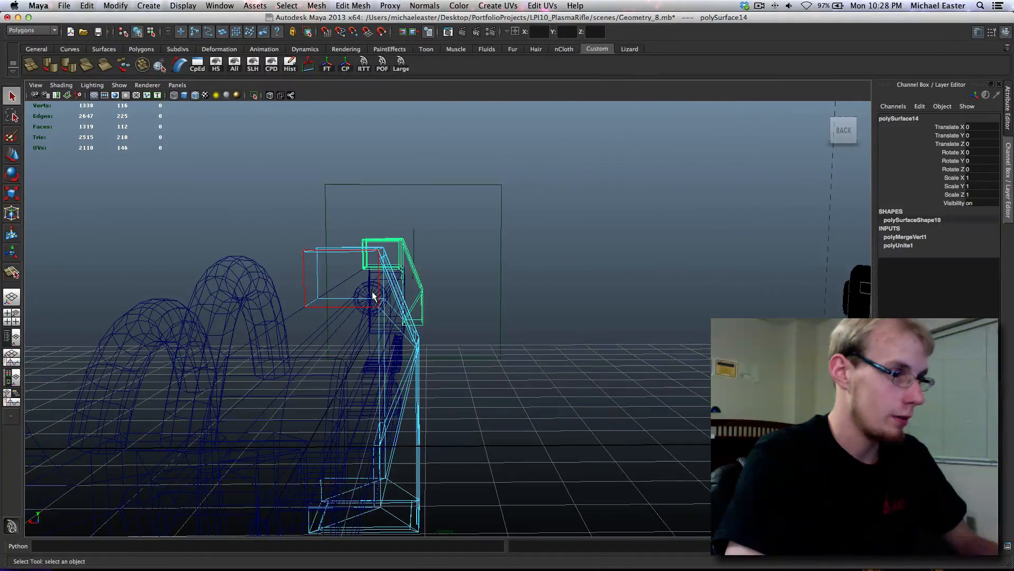
pyautogui.moveTo(418, 324)
pyautogui.keyDown('alt'); pyautogui.mouseDown()
pyautogui.moveTo(265, 317)
pyautogui.moveTo(248, 299)
pyautogui.moveTo(521, 363)
pyautogui.mouseUp(); pyautogui.keyUp('alt')
pyautogui.click(249, 292)
pyautogui.press('5')
pyautogui.keyDown('alt'); pyautogui.moveTo(656, 353); pyautogui.dragTo(381, 272); pyautogui.keyUp('alt')
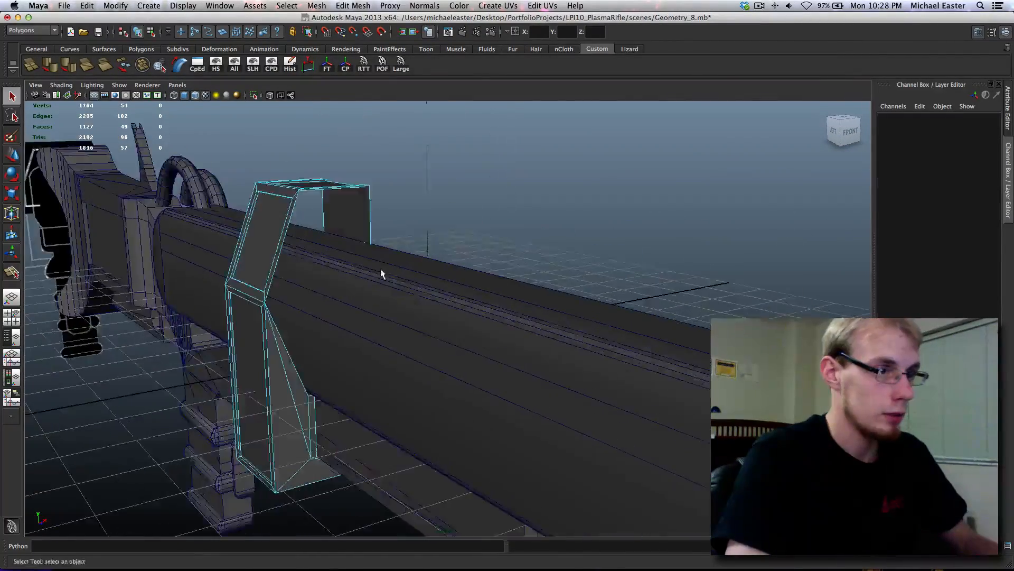
# - Select the front block's front and rear faces and duplicate them as a separate piece
pyautogui.scroll(-5, 595, 363)
pyautogui.click(592, 345)
pyautogui.scroll(5, 417, 335)
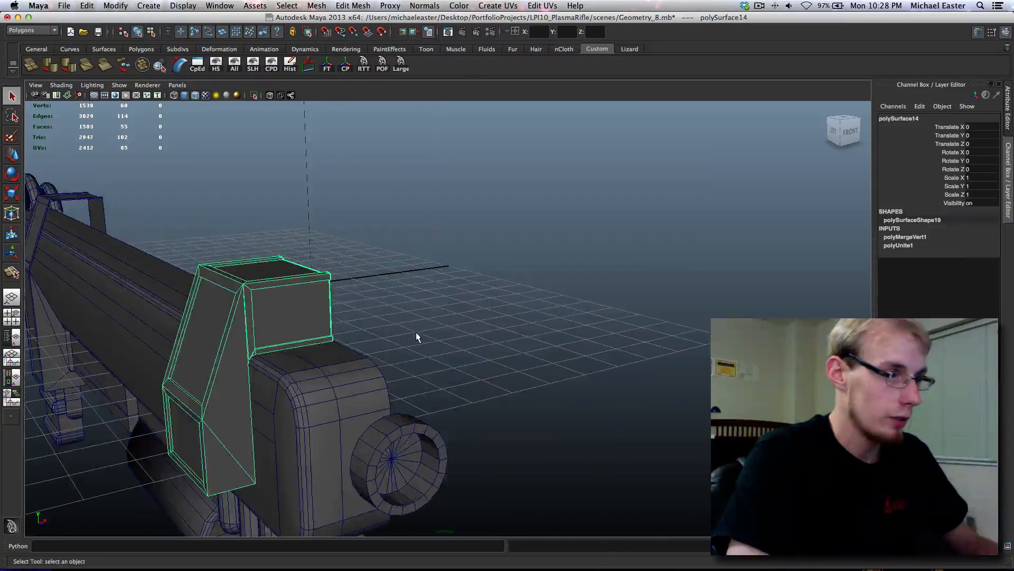
pyautogui.keyDown('alt'); pyautogui.moveTo(417, 335); pyautogui.dragTo(344, 319, button='middle'); pyautogui.keyUp('alt')
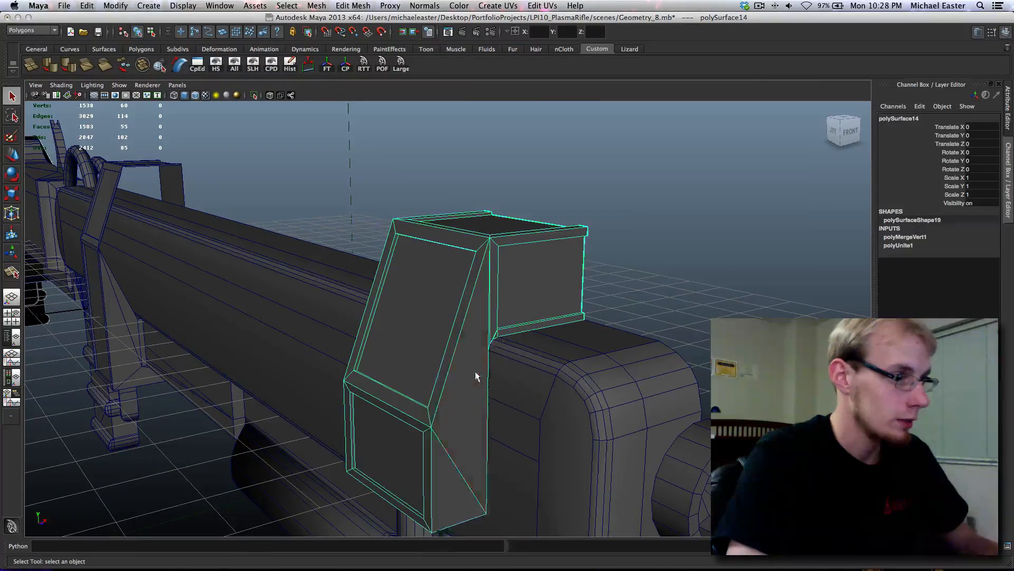
pyautogui.press('F8')
pyautogui.keyDown('alt'); pyautogui.moveTo(476, 374); pyautogui.dragTo(540, 366); pyautogui.keyUp('alt')
pyautogui.press('4')
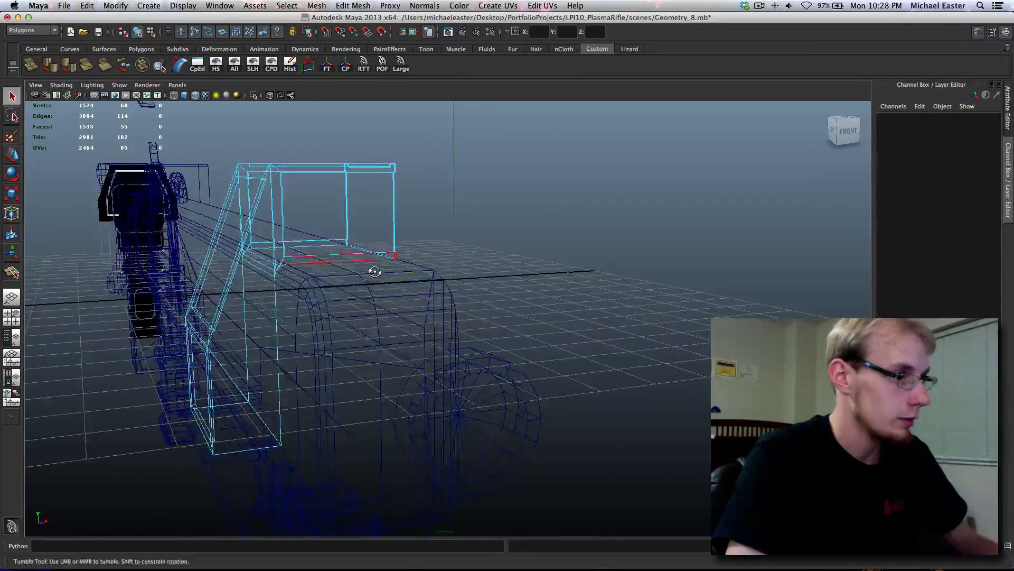
pyautogui.keyDown('alt'); pyautogui.moveTo(375, 272); pyautogui.dragTo(351, 265); pyautogui.keyUp('alt')
pyautogui.click(220, 268)
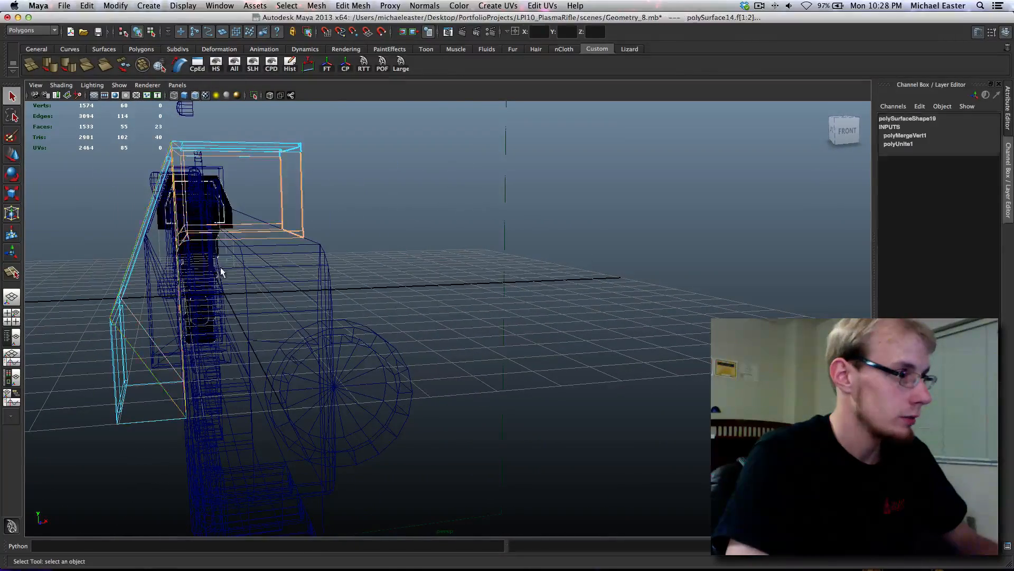
pyautogui.keyDown('alt'); pyautogui.moveTo(221, 267); pyautogui.dragTo(196, 239); pyautogui.keyUp('alt')
pyautogui.press('5')
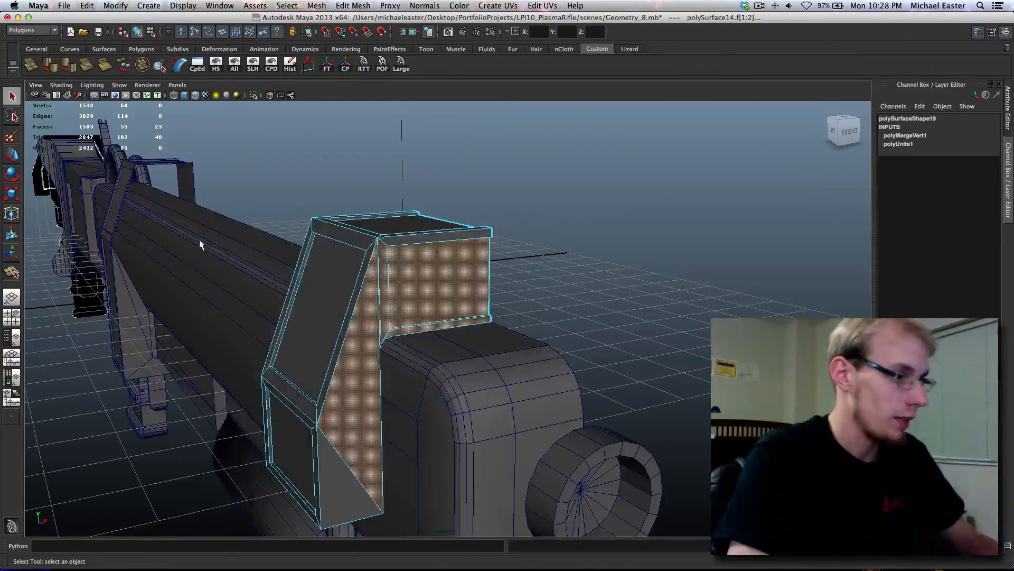
pyautogui.click(352, 5)
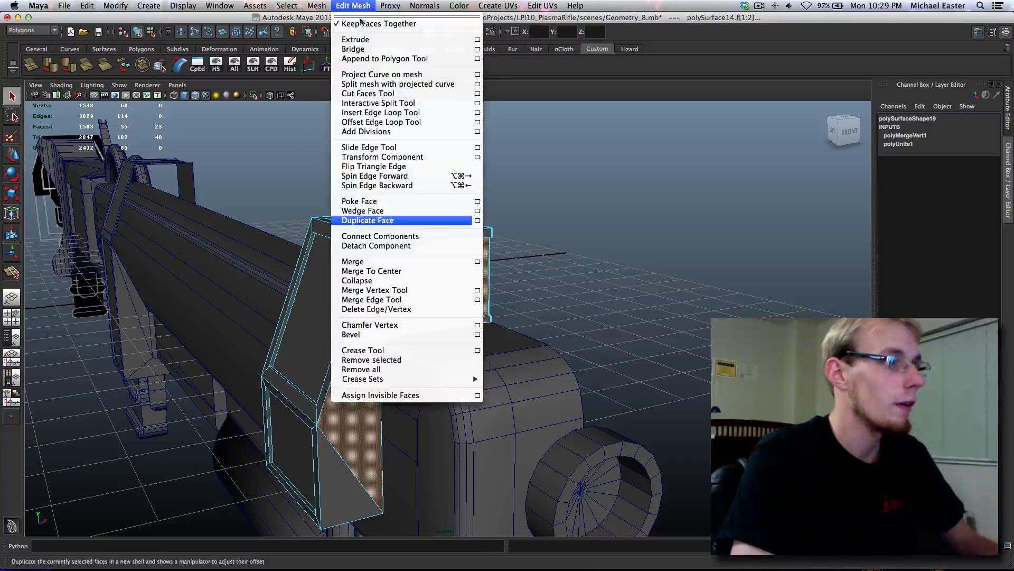
pyautogui.click(380, 220)
# - Try to snap the duplicated end faces from the front block onto the upper part of the middle block
pyautogui.keyDown('alt'); pyautogui.moveTo(272, 297); pyautogui.dragTo(401, 294); pyautogui.keyUp('alt')
pyautogui.moveTo(434, 290); pyautogui.dragTo(465, 287, button='right')
pyautogui.click(500, 284)
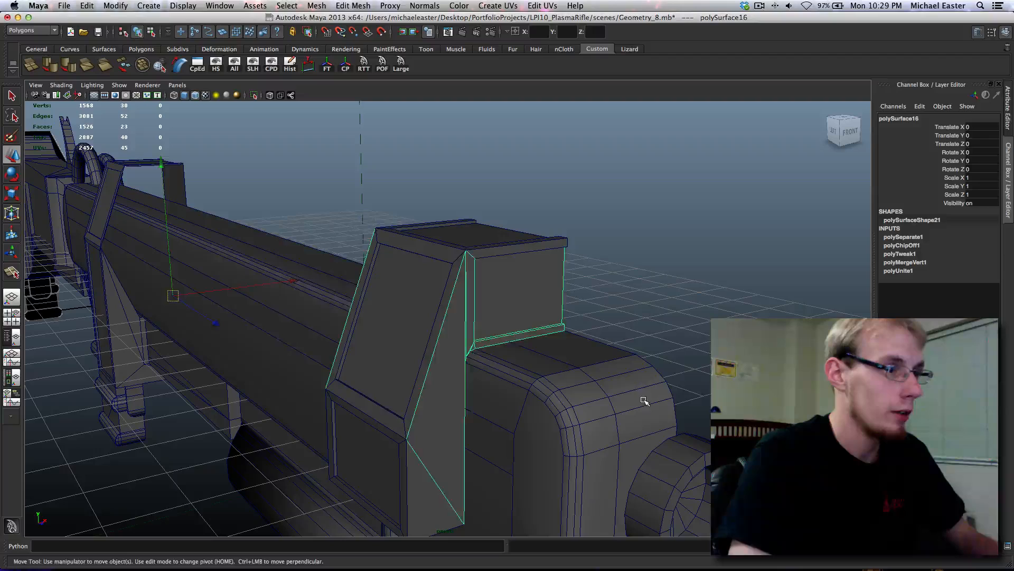
pyautogui.moveTo(645, 400); pyautogui.dragTo(462, 305, button='middle')
pyautogui.keyDown('alt'); pyautogui.moveTo(184, 212); pyautogui.dragTo(519, 347); pyautogui.keyUp('alt')
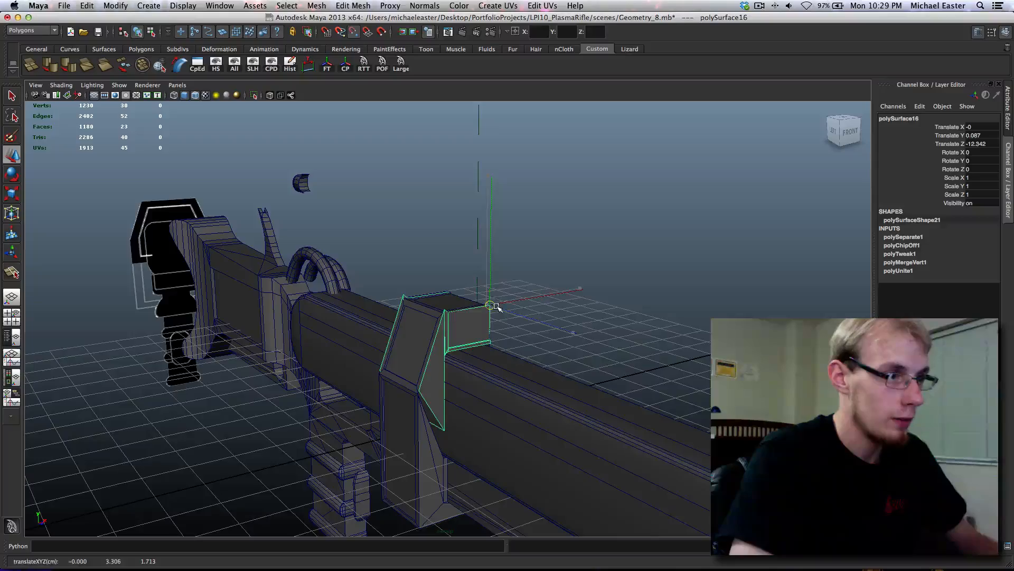
pyautogui.keyDown('alt'); pyautogui.moveTo(497, 306); pyautogui.dragTo(525, 389); pyautogui.keyUp('alt')
pyautogui.hotkey('ctrl', 'z')
pyautogui.click(516, 284)
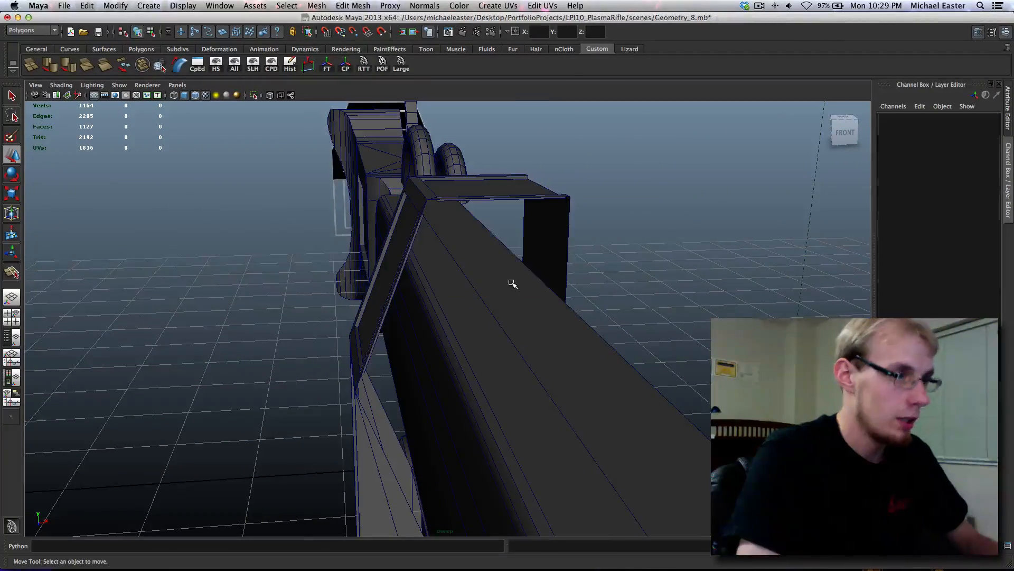
# - Select the front and rear end faces of the front block again, together with the underside of its upper part
pyautogui.keyDown('alt'); pyautogui.moveTo(516, 283); pyautogui.dragTo(537, 308, button='right'); pyautogui.keyUp('alt')
pyautogui.keyDown('alt'); pyautogui.moveTo(537, 308); pyautogui.dragTo(525, 356); pyautogui.keyUp('alt')
pyautogui.click(524, 356)
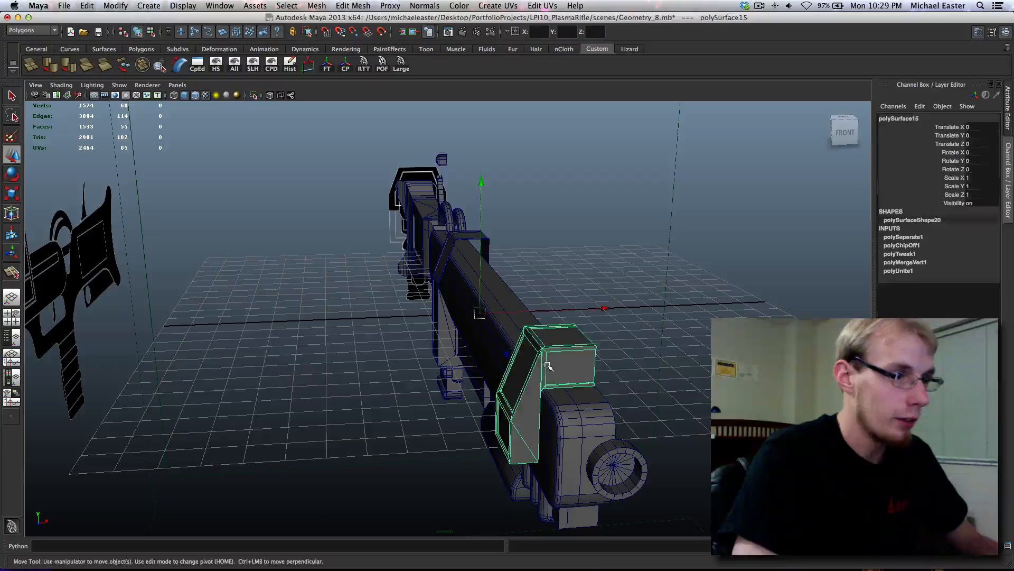
pyautogui.moveTo(524, 356)
pyautogui.keyDown('alt'); pyautogui.mouseDown(button='right')
pyautogui.moveTo(588, 310)
pyautogui.moveTo(587, 335)
pyautogui.mouseUp(button='right'); pyautogui.keyUp('alt')
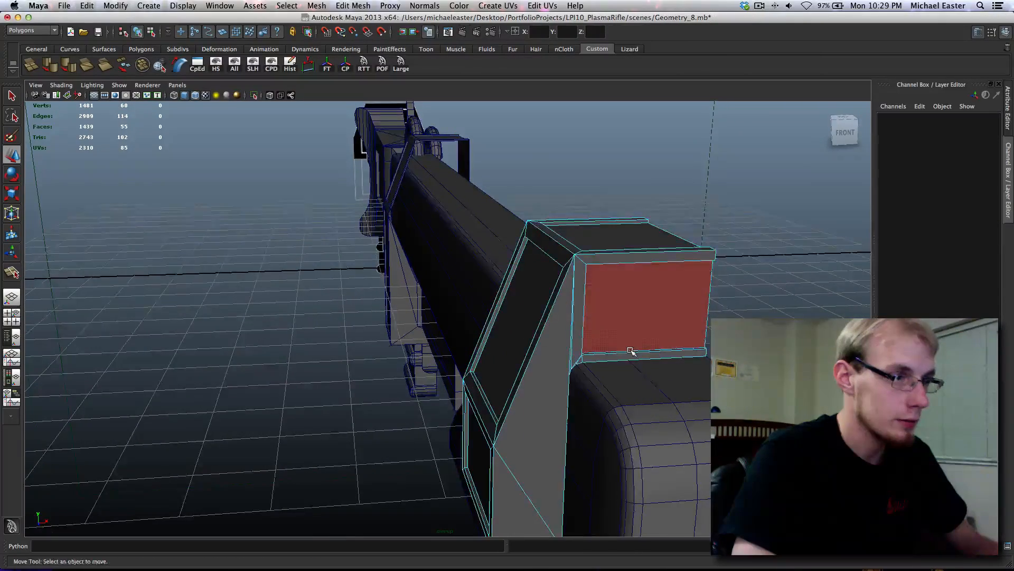
pyautogui.keyDown('alt'); pyautogui.moveTo(631, 352); pyautogui.dragTo(629, 347); pyautogui.keyUp('alt')
pyautogui.press('4')
pyautogui.keyDown('alt'); pyautogui.moveTo(562, 299); pyautogui.dragTo(535, 263); pyautogui.keyUp('alt')
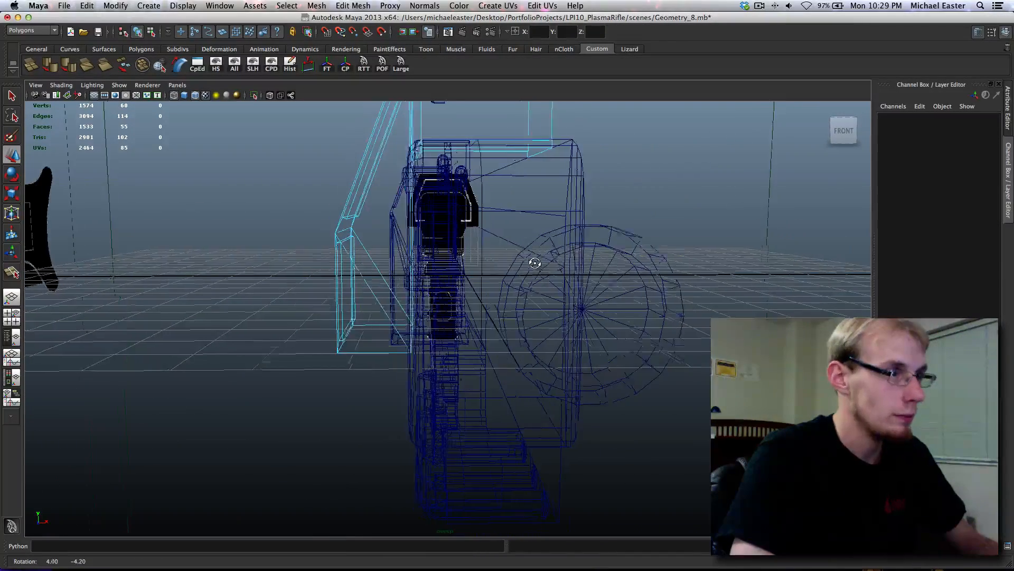
pyautogui.moveTo(455, 209); pyautogui.dragTo(456, 209)
pyautogui.keyDown('alt'); pyautogui.moveTo(456, 209); pyautogui.dragTo(439, 260); pyautogui.keyUp('alt')
pyautogui.press('space')
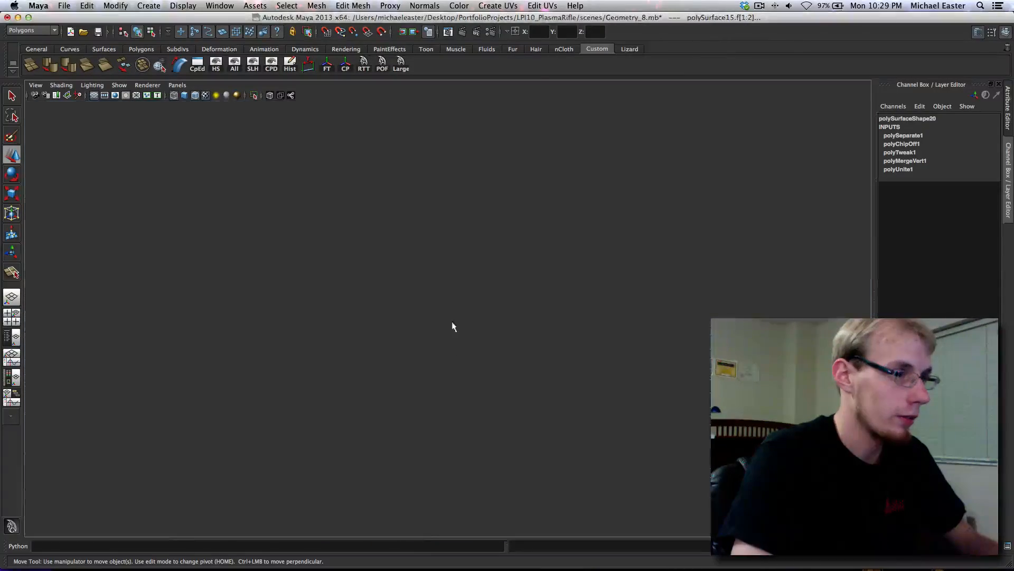
pyautogui.press('space')
pyautogui.scroll(10, 444, 195)
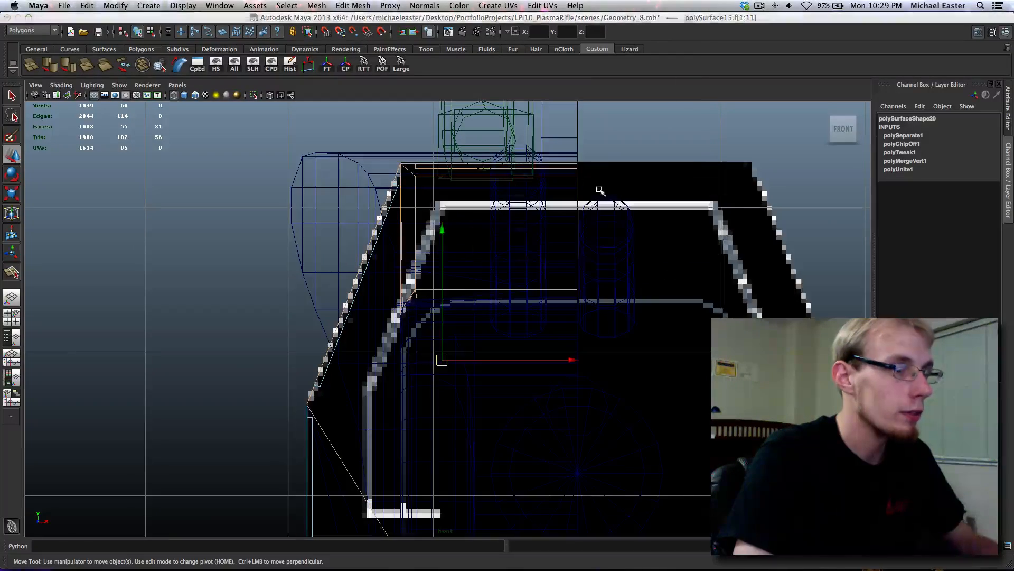
# - Remove the stray faces along the front block's top from the face selection
pyautogui.press('space')
pyautogui.press('space')
pyautogui.keyDown('alt'); pyautogui.moveTo(720, 177); pyautogui.dragTo(573, 221); pyautogui.keyUp('alt')
pyautogui.scroll(5, 574, 221)
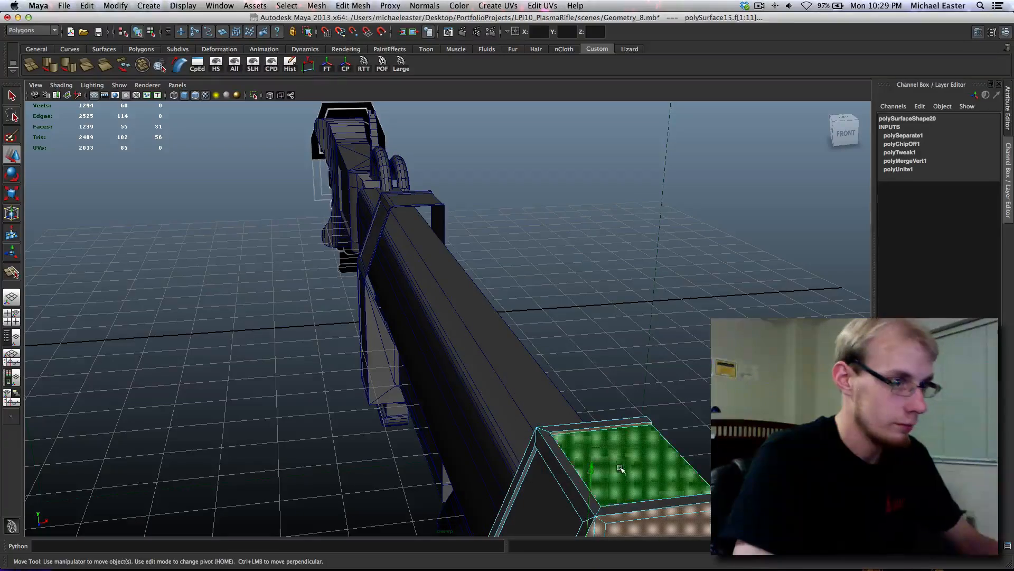
pyautogui.keyDown('alt'); pyautogui.moveTo(634, 425); pyautogui.dragTo(257, 323); pyautogui.keyUp('alt')
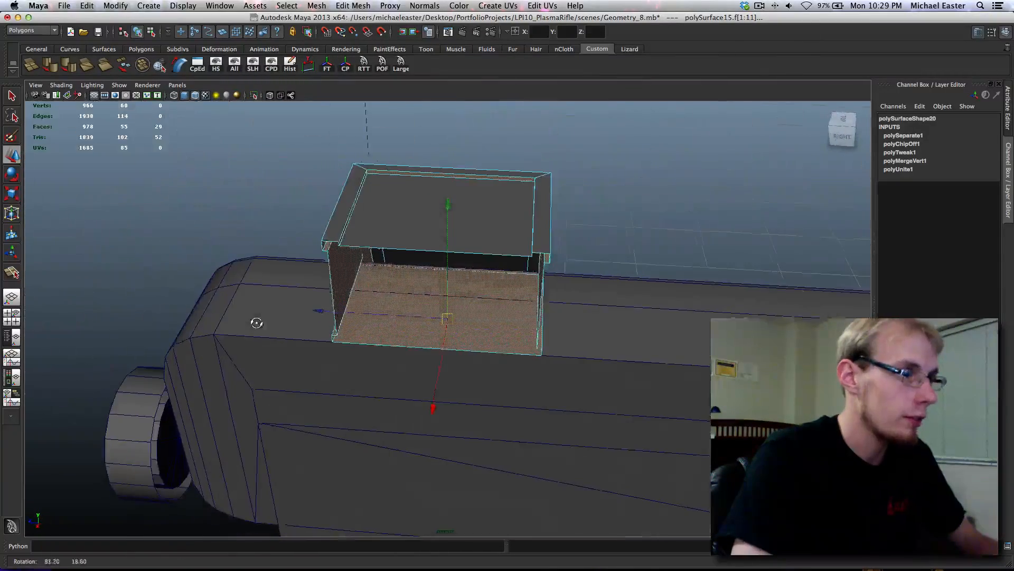
pyautogui.keyDown('shift'); pyautogui.click(363, 182); pyautogui.keyUp('shift')
pyautogui.press('z')
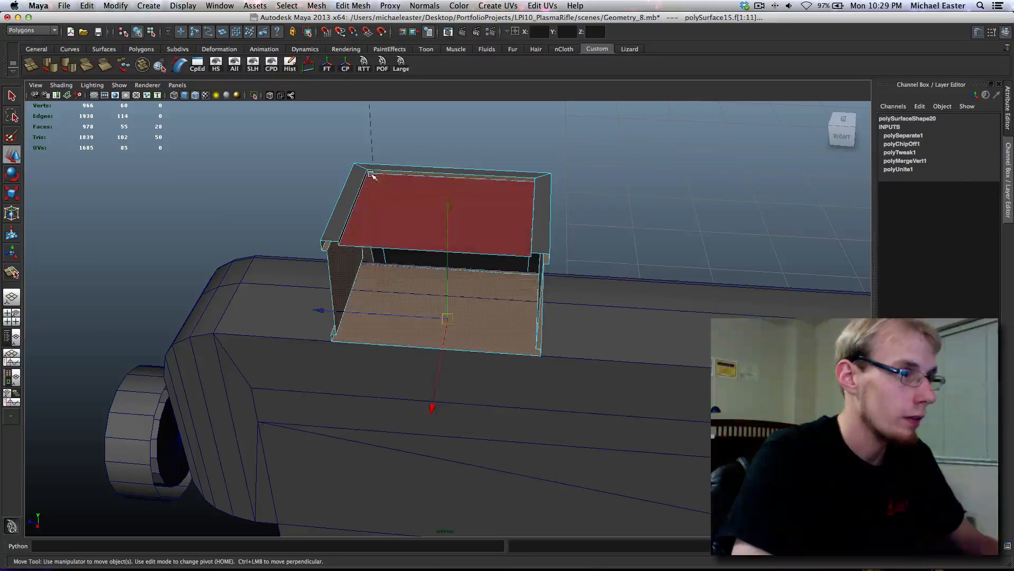
pyautogui.keyDown('alt'); pyautogui.moveTo(285, 287); pyautogui.dragTo(423, 280); pyautogui.keyUp('alt')
pyautogui.keyDown('alt'); pyautogui.moveTo(411, 227); pyautogui.dragTo(632, 374, button='middle'); pyautogui.keyUp('alt')
pyautogui.keyDown('alt'); pyautogui.moveTo(631, 373); pyautogui.dragTo(534, 319, button='right'); pyautogui.keyUp('alt')
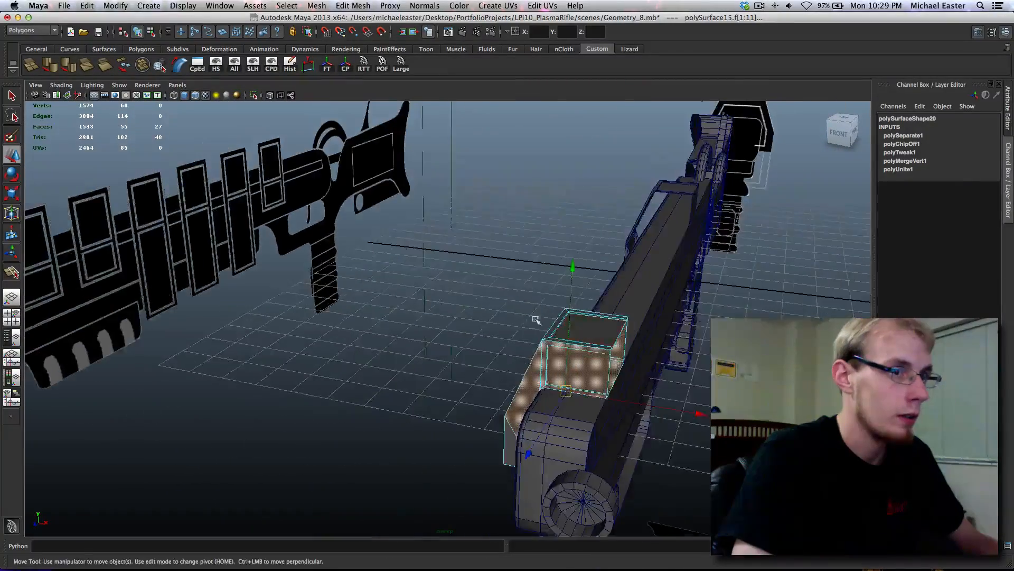
# - Duplicate the selected front block faces and snap the copy back along Z onto the middle block
pyautogui.keyDown('alt'); pyautogui.moveTo(459, 312); pyautogui.dragTo(523, 295); pyautogui.keyUp('alt')
pyautogui.keyDown('alt'); pyautogui.moveTo(514, 262); pyautogui.dragTo(510, 307, button='middle'); pyautogui.keyUp('alt')
pyautogui.click(353, 6)
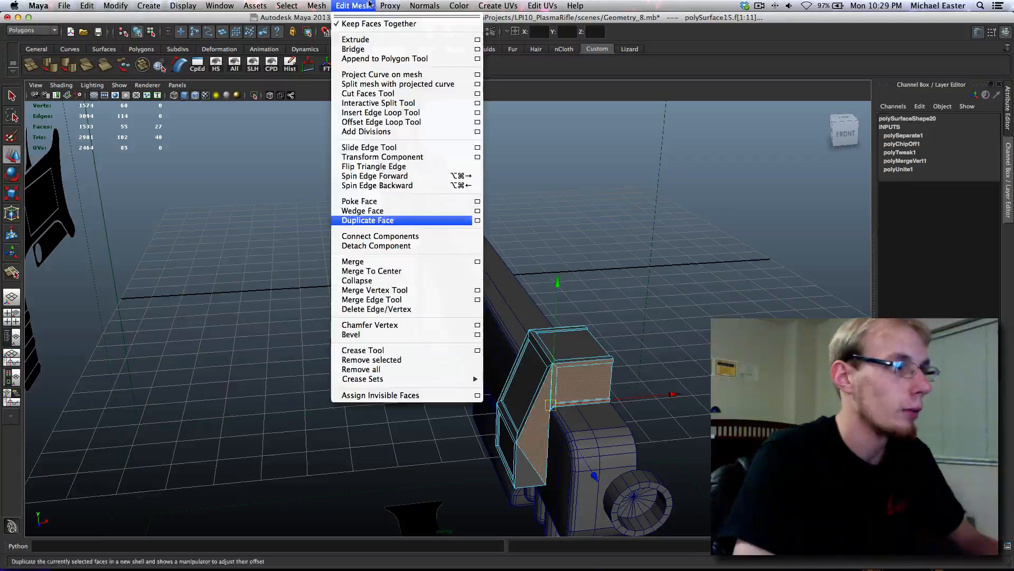
pyautogui.click(358, 221)
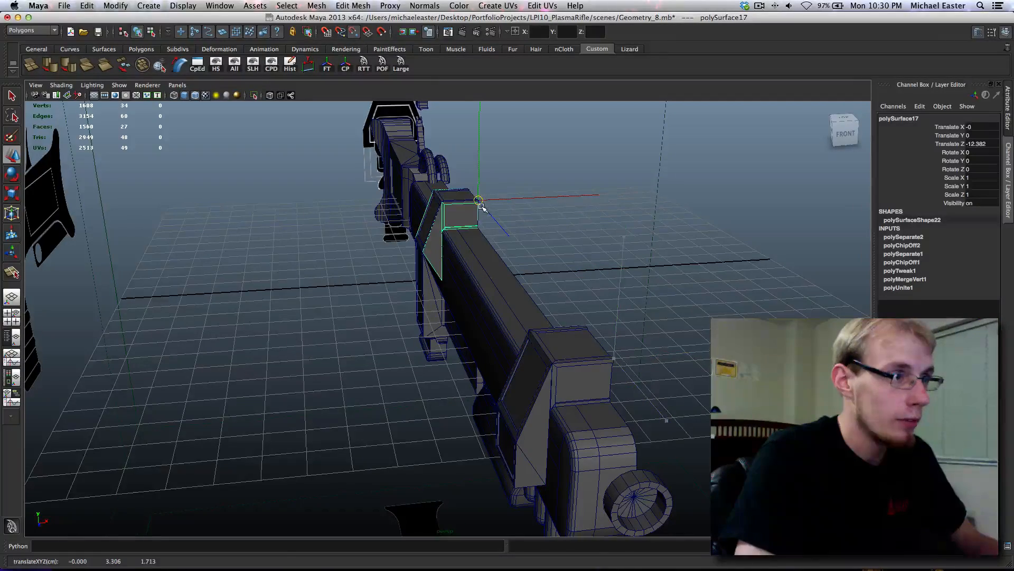
# - Examine how the copied faces' upper outer corner vertices meet the top corner of the middle block
pyautogui.keyDown('alt'); pyautogui.moveTo(481, 206); pyautogui.dragTo(483, 238, button='middle'); pyautogui.keyUp('alt')
pyautogui.keyDown('alt'); pyautogui.moveTo(483, 237); pyautogui.dragTo(564, 274, button='right'); pyautogui.keyUp('alt')
pyautogui.keyDown('alt'); pyautogui.moveTo(563, 275); pyautogui.dragTo(521, 281); pyautogui.keyUp('alt')
pyautogui.scroll(6, 521, 281)
pyautogui.keyDown('alt'); pyautogui.moveTo(414, 236); pyautogui.dragTo(446, 276, button='middle'); pyautogui.keyUp('alt')
pyautogui.scroll(5, 445, 277)
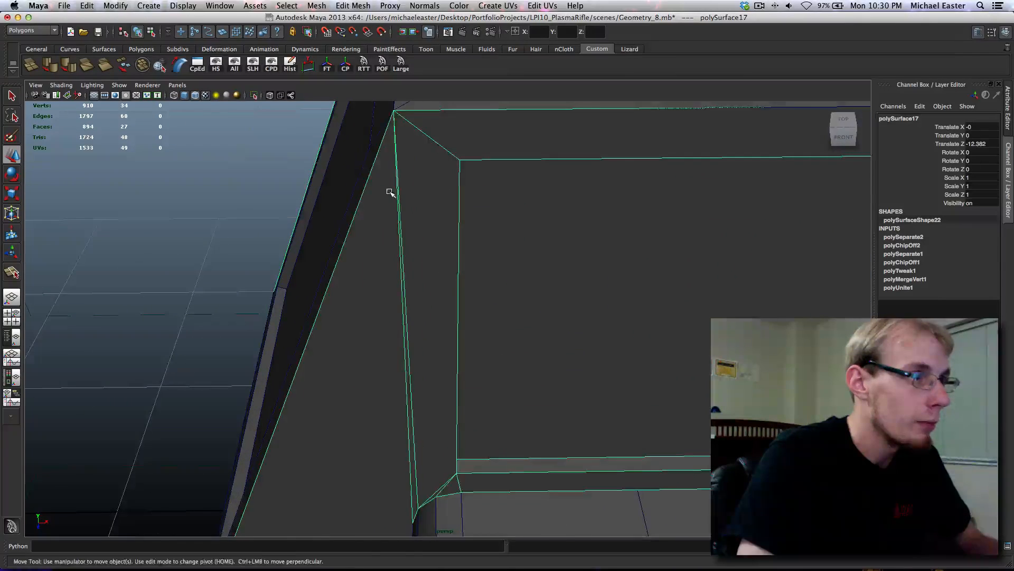
pyautogui.keyDown('alt'); pyautogui.moveTo(390, 192); pyautogui.dragTo(429, 211, button='middle'); pyautogui.keyUp('alt')
pyautogui.moveTo(400, 205); pyautogui.dragTo(395, 204, button='right')
pyautogui.moveTo(403, 154); pyautogui.dragTo(452, 193)
pyautogui.press('f')
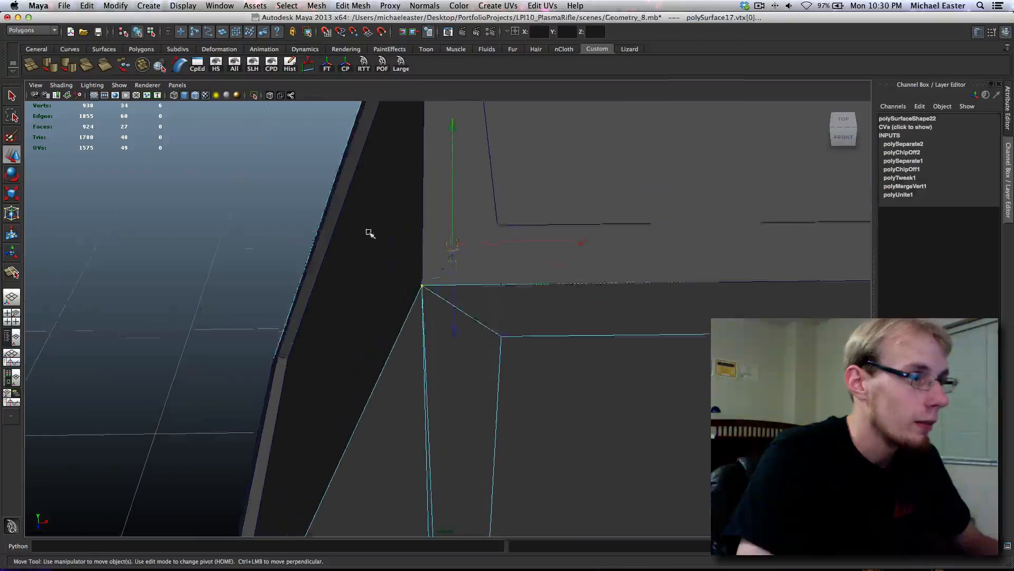
pyautogui.keyDown('alt'); pyautogui.moveTo(369, 231); pyautogui.dragTo(441, 222); pyautogui.keyUp('alt')
pyautogui.scroll(-3, 441, 222)
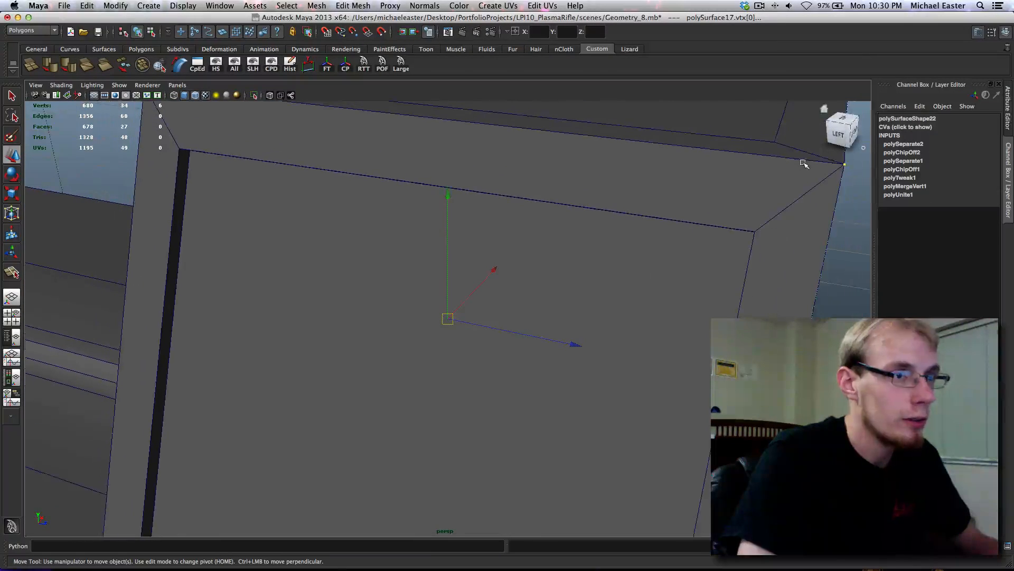
pyautogui.keyDown('alt'); pyautogui.moveTo(850, 175); pyautogui.dragTo(480, 276, button='middle'); pyautogui.keyUp('alt')
pyautogui.scroll(3, 479, 277)
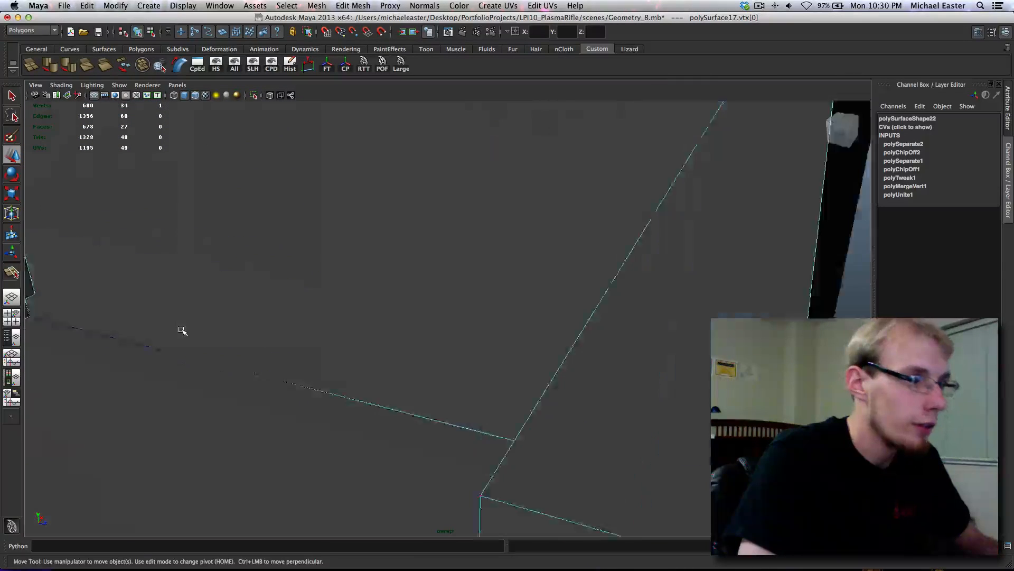
pyautogui.scroll(1, 269, 341)
pyautogui.scroll(-1, 373, 347)
pyautogui.scroll(-2, 356, 345)
pyautogui.keyDown('alt'); pyautogui.moveTo(356, 344); pyautogui.dragTo(465, 373); pyautogui.keyUp('alt')
pyautogui.scroll(-1, 322, 336)
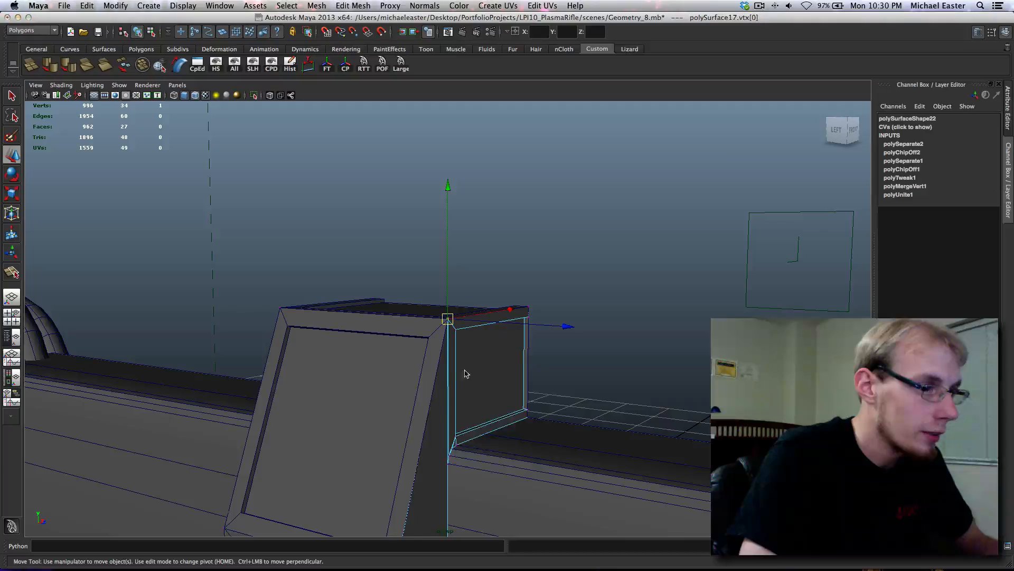
pyautogui.press('q')
pyautogui.press('F8')
# - Snap the copied piece's lower inner corner vertices onto the matching vertices of the middle block's lower part
pyautogui.keyDown('alt'); pyautogui.moveTo(460, 449); pyautogui.dragTo(445, 328); pyautogui.keyUp('alt')
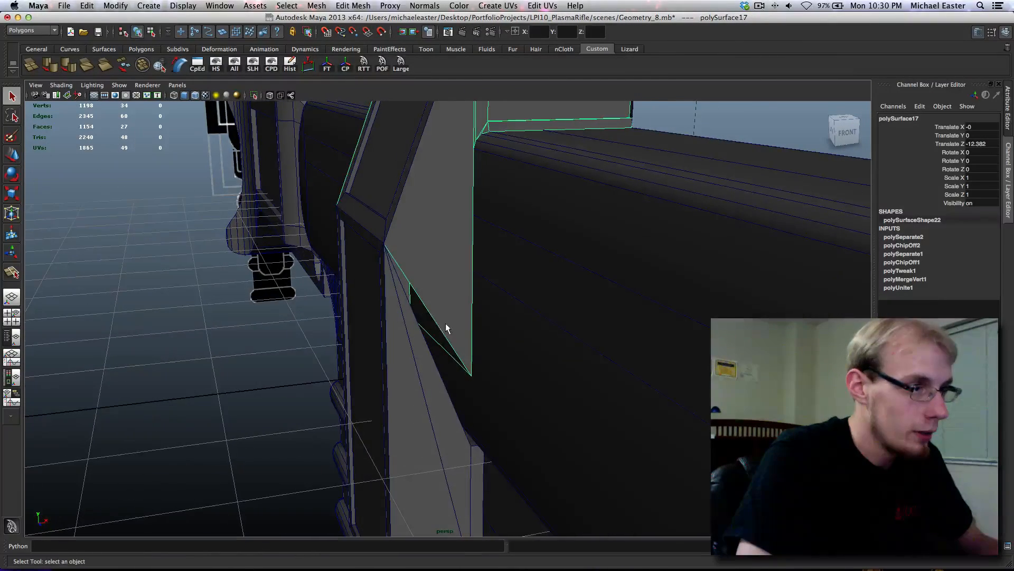
pyautogui.moveTo(458, 316); pyautogui.dragTo(417, 317, button='right')
pyautogui.click(471, 375)
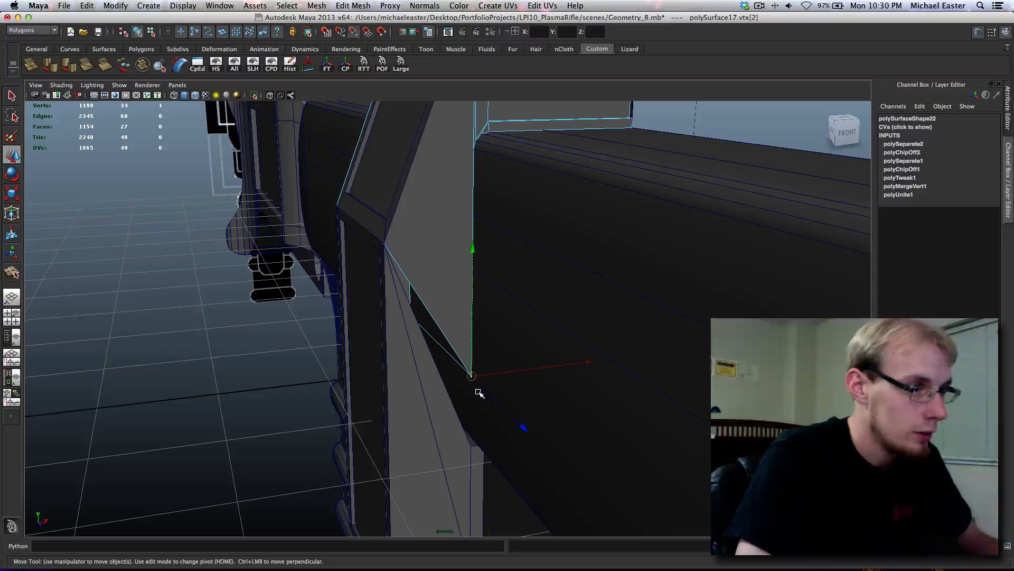
pyautogui.keyDown('alt'); pyautogui.moveTo(470, 446); pyautogui.dragTo(480, 369); pyautogui.keyUp('alt')
pyautogui.moveTo(503, 401); pyautogui.dragTo(501, 401, button='middle')
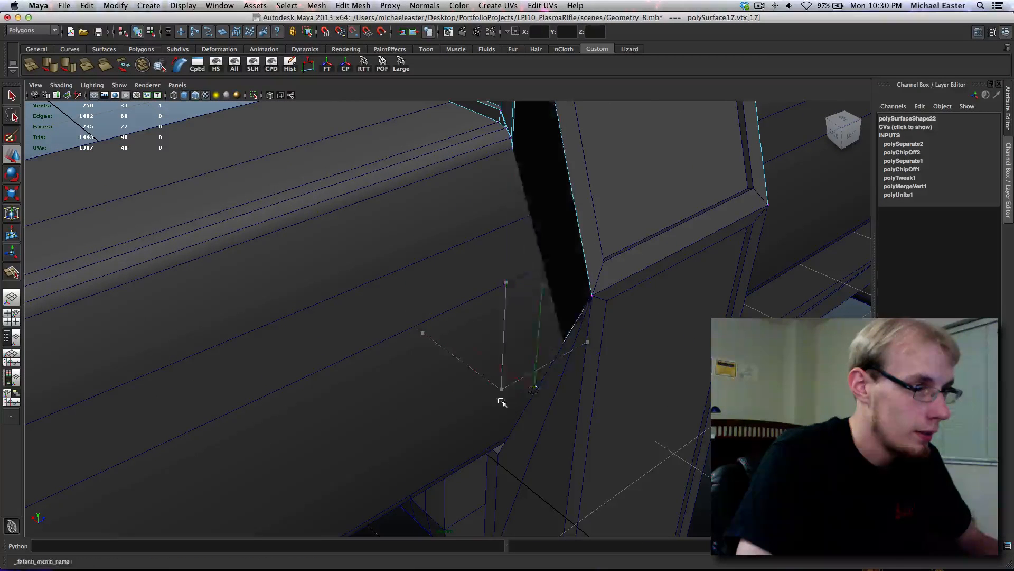
# - Combine the copied end faces and the middle block into one mesh
pyautogui.keyDown('alt'); pyautogui.moveTo(479, 484); pyautogui.dragTo(494, 365); pyautogui.keyUp('alt')
pyautogui.moveTo(499, 242); pyautogui.dragTo(534, 206, button='right')
pyautogui.press('q')
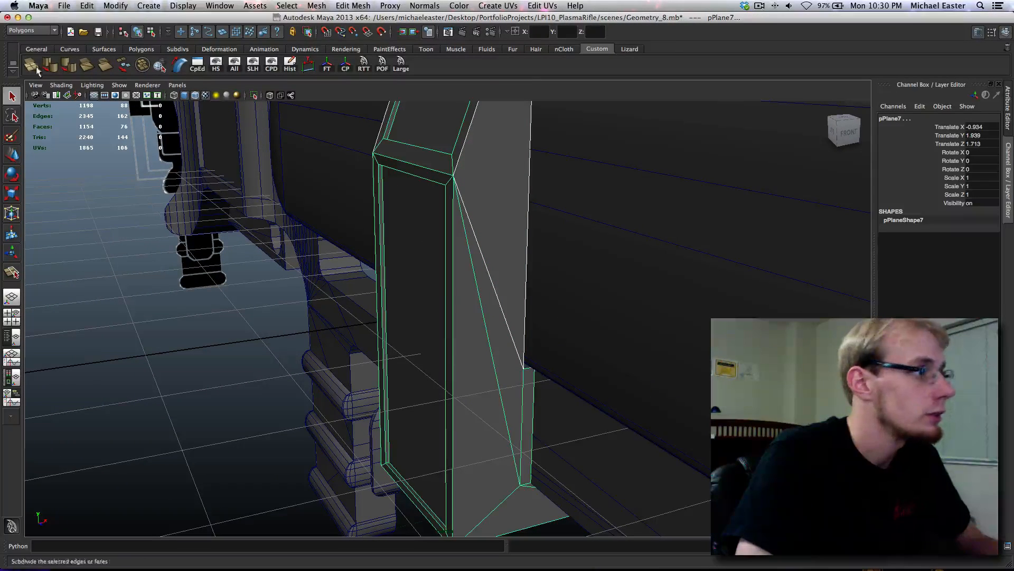
pyautogui.click(141, 72)
pyautogui.scroll(-5, 396, 285)
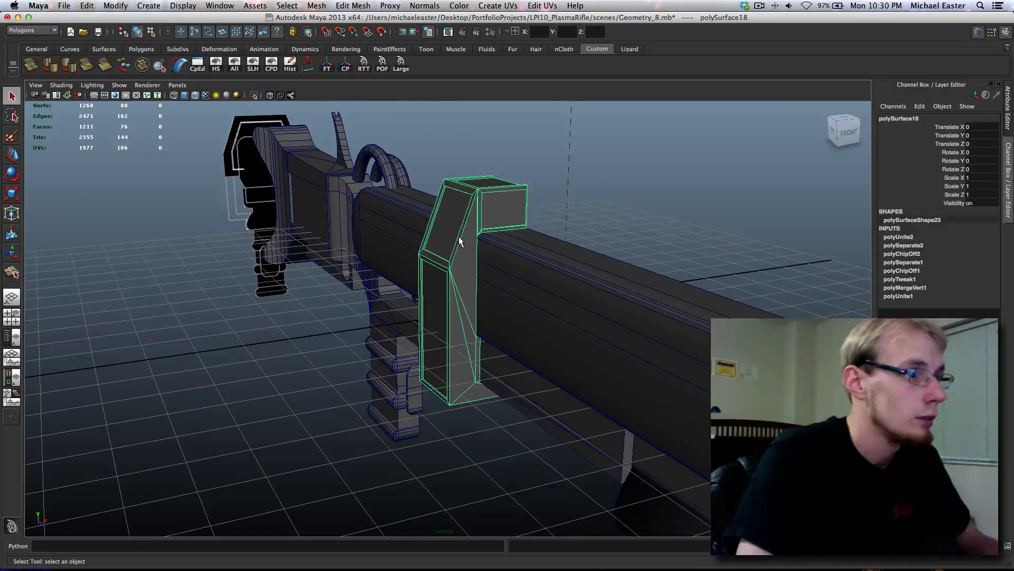
# - Merge the overlapping vertices across the whole combined middle block
pyautogui.moveTo(459, 238); pyautogui.dragTo(417, 238, button='right')
pyautogui.moveTo(466, 273); pyautogui.dragTo(688, 504)
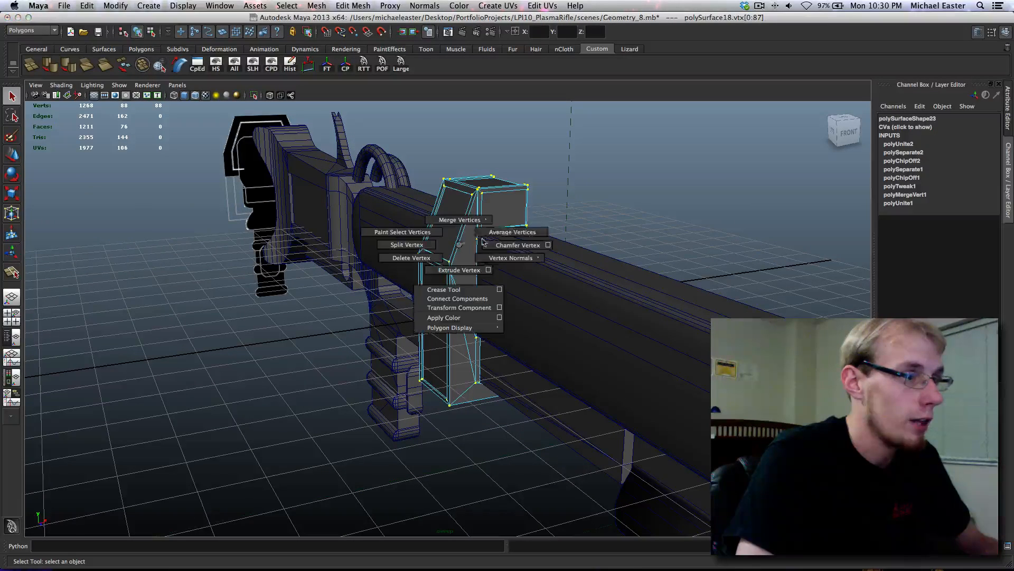
pyautogui.keyDown('shift'); pyautogui.moveTo(467, 180); pyautogui.dragTo(519, 165, button='right'); pyautogui.keyUp('shift')
pyautogui.moveTo(482, 209); pyautogui.dragTo(560, 192, button='right')
pyautogui.click(568, 192)
pyautogui.keyDown('alt'); pyautogui.moveTo(434, 214); pyautogui.dragTo(543, 233); pyautogui.keyUp('alt')
pyautogui.hotkey('ctrl', 'z')
pyautogui.hotkey('ctrl', 'z')
pyautogui.hotkey('ctrl', 'z')
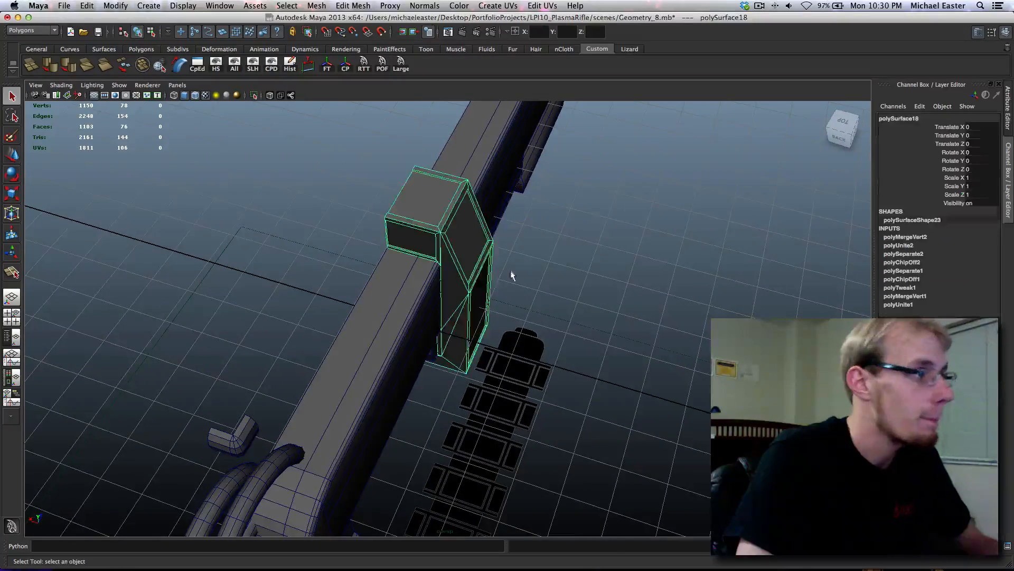
pyautogui.hotkey('ctrl', 'z')
pyautogui.hotkey('ctrl', 'z')
pyautogui.hotkey('ctrl', 'z')
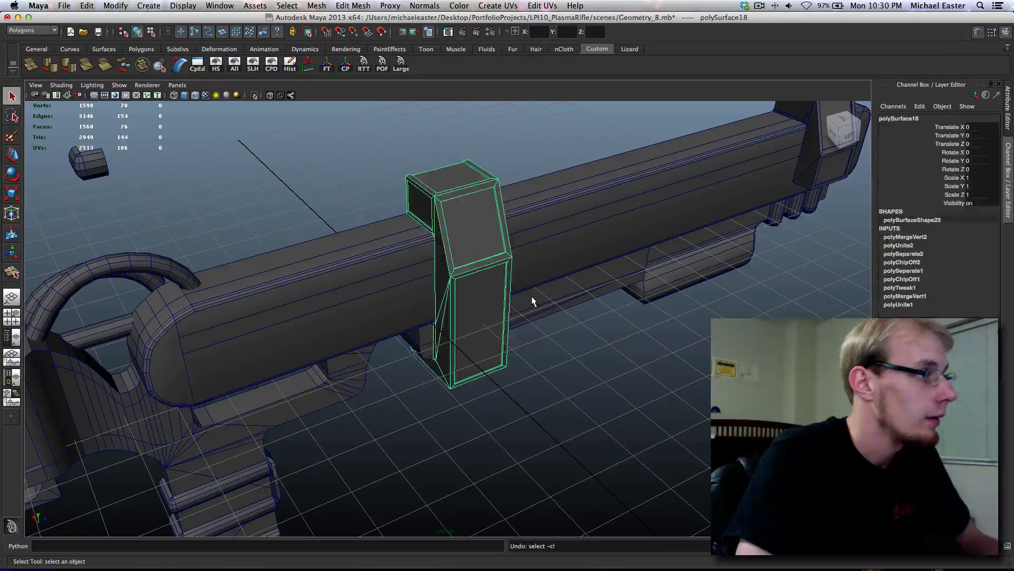
pyautogui.hotkey('ctrl', 'z')
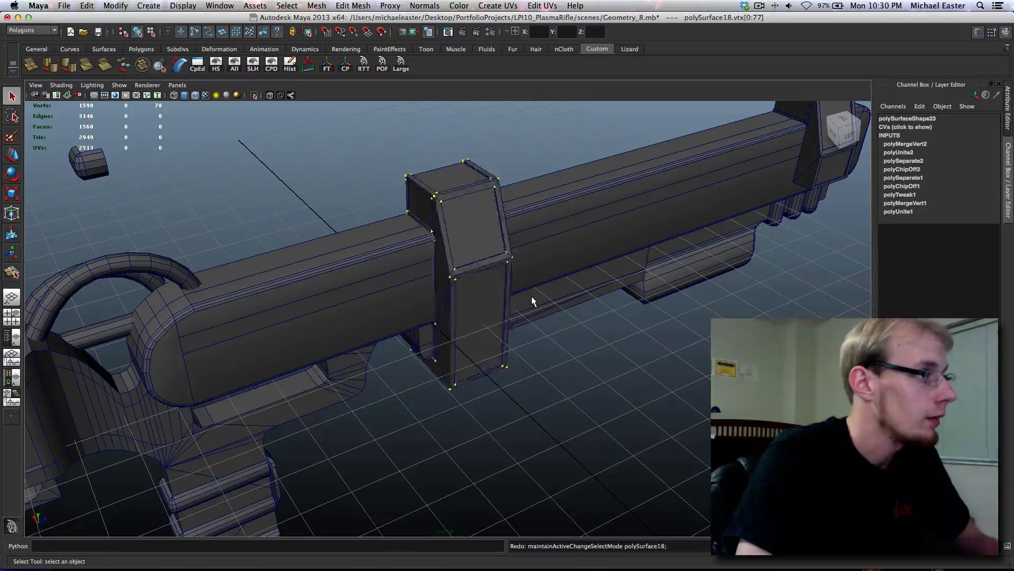
pyautogui.hotkey('shift', 'z')
pyautogui.hotkey('shift', 'z')
pyautogui.hotkey('shift', 'z')
# - Select the middle block and apply the custom polygon display with border edges highlighted at an edge width of 3 to it
pyautogui.keyDown('alt'); pyautogui.moveTo(531, 296); pyautogui.dragTo(449, 261); pyautogui.keyUp('alt')
pyautogui.press('F8')
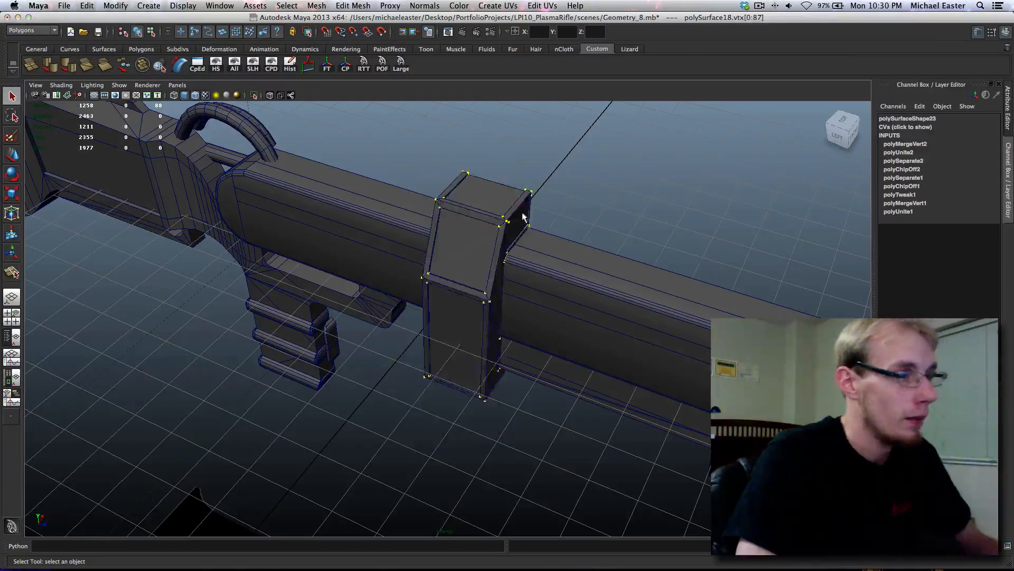
pyautogui.click(604, 204)
pyautogui.click(467, 220)
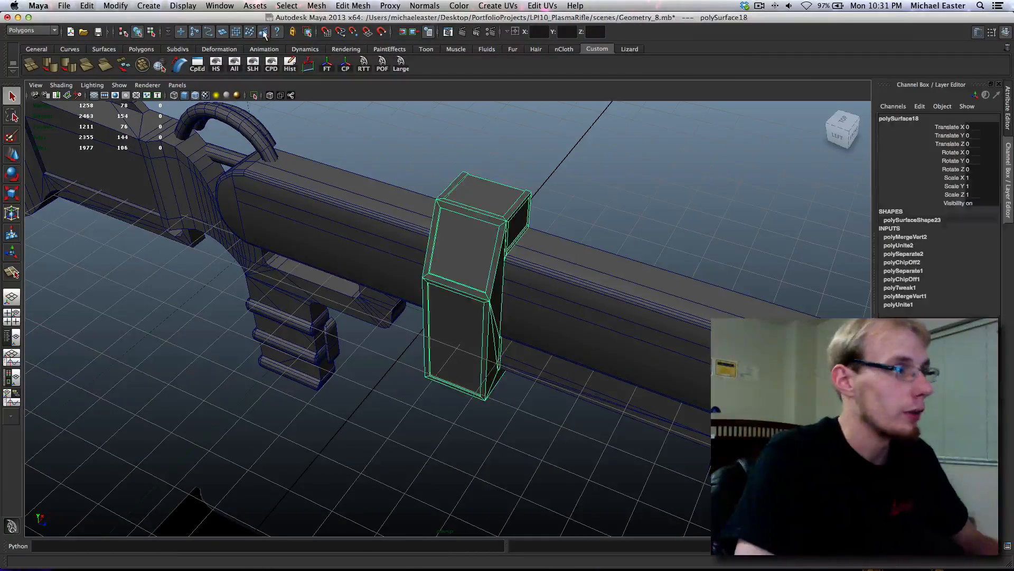
pyautogui.click(272, 67)
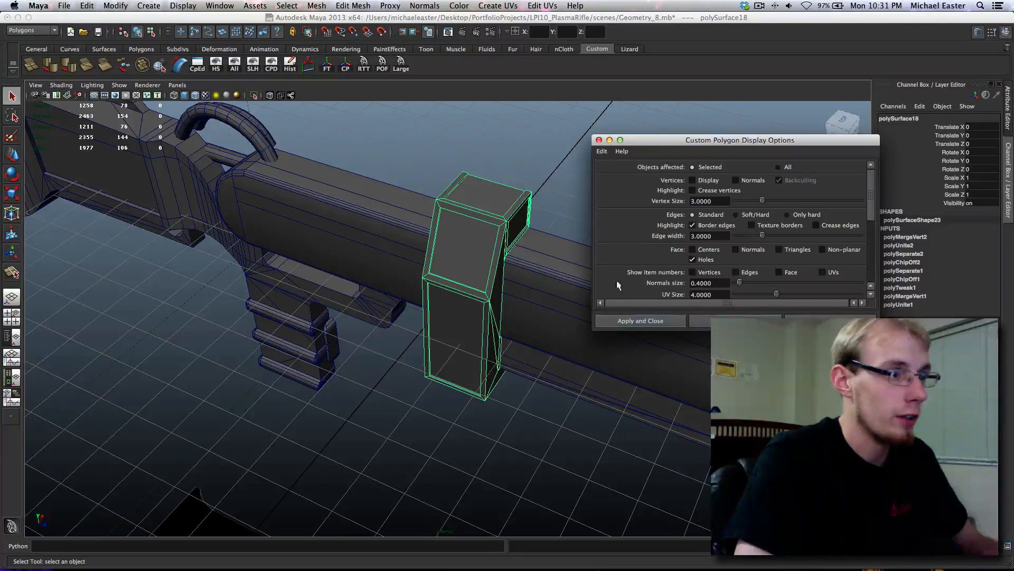
pyautogui.click(641, 321)
# - Delete the large side face of the middle block's upper part where the block sits on top of the barrel
pyautogui.keyDown('alt'); pyautogui.moveTo(625, 290); pyautogui.dragTo(506, 275); pyautogui.keyUp('alt')
pyautogui.click(378, 203)
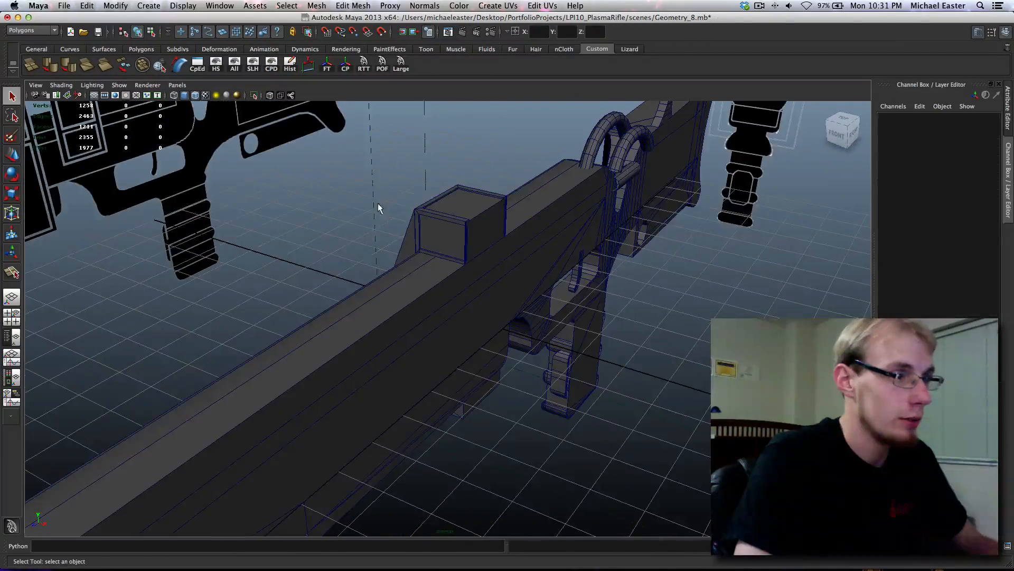
pyautogui.keyDown('alt'); pyautogui.moveTo(327, 270); pyautogui.dragTo(367, 238, button='middle'); pyautogui.keyUp('alt')
pyautogui.scroll(5, 288, 280)
pyautogui.click(367, 237)
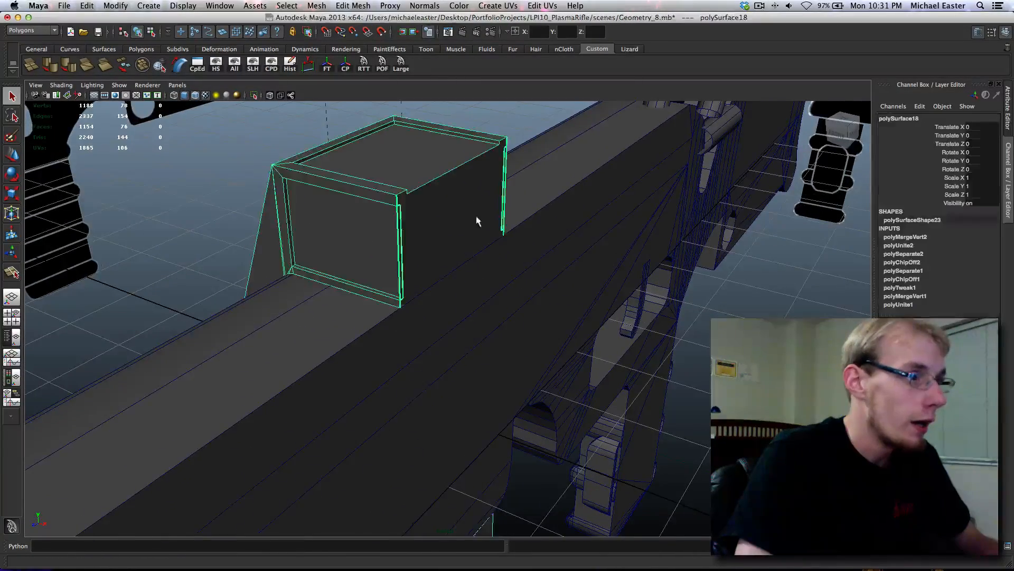
pyautogui.moveTo(422, 206); pyautogui.dragTo(421, 219, button='right')
pyautogui.click(422, 218)
pyautogui.press('Delete')
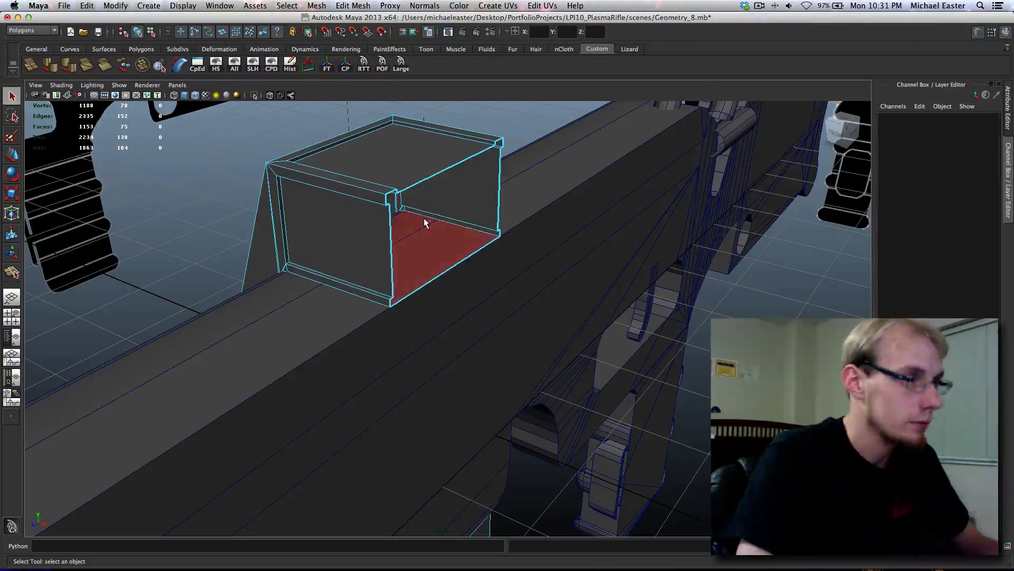
pyautogui.keyDown('alt'); pyautogui.moveTo(423, 217); pyautogui.dragTo(414, 220); pyautogui.keyUp('alt')
pyautogui.scroll(-10, 398, 229)
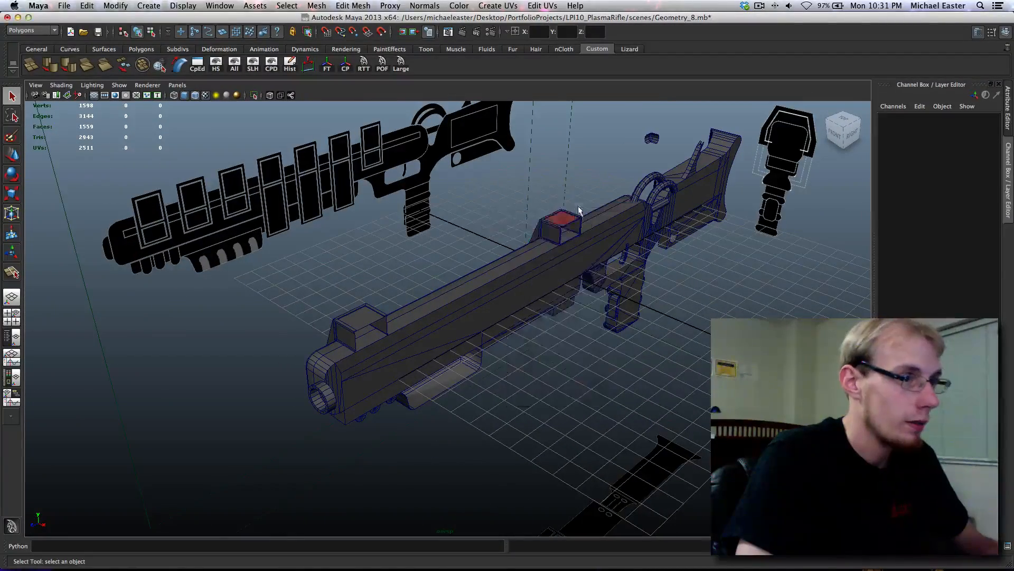
# - Select the middle block and switch the viewport to X-ray shading
pyautogui.click(557, 218)
pyautogui.keyDown('alt'); pyautogui.moveTo(557, 218); pyautogui.dragTo(558, 316); pyautogui.keyUp('alt')
pyautogui.scroll(6, 425, 366)
pyautogui.scroll(5, 508, 310)
pyautogui.scroll(-6, 506, 316)
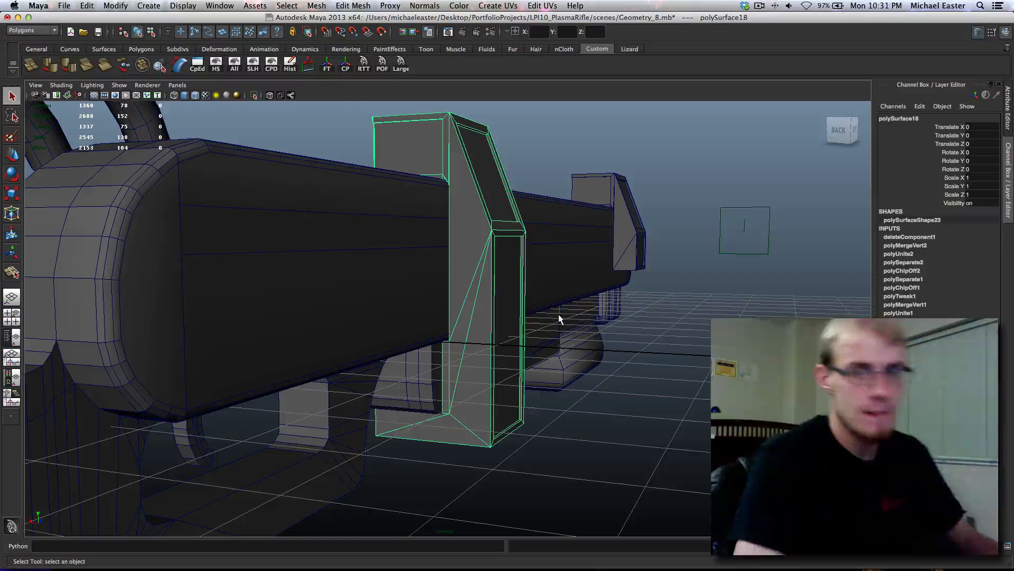
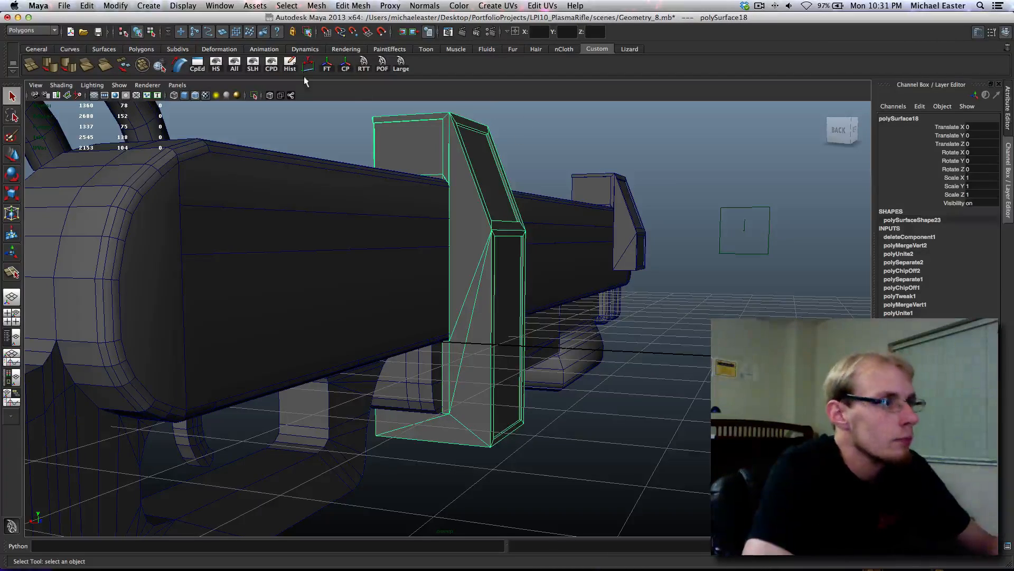
pyautogui.click(269, 96)
# - Delete the block's tall inner side face and the narrow strip face along that face's lower edge
pyautogui.moveTo(407, 254)
pyautogui.keyDown('alt'); pyautogui.mouseDown(button='right')
pyautogui.moveTo(442, 301)
pyautogui.moveTo(462, 368)
pyautogui.mouseUp(button='right'); pyautogui.keyUp('alt')
pyautogui.keyDown('alt'); pyautogui.moveTo(463, 368); pyautogui.dragTo(495, 327); pyautogui.keyUp('alt')
pyautogui.moveTo(505, 289); pyautogui.dragTo(505, 296, button='right')
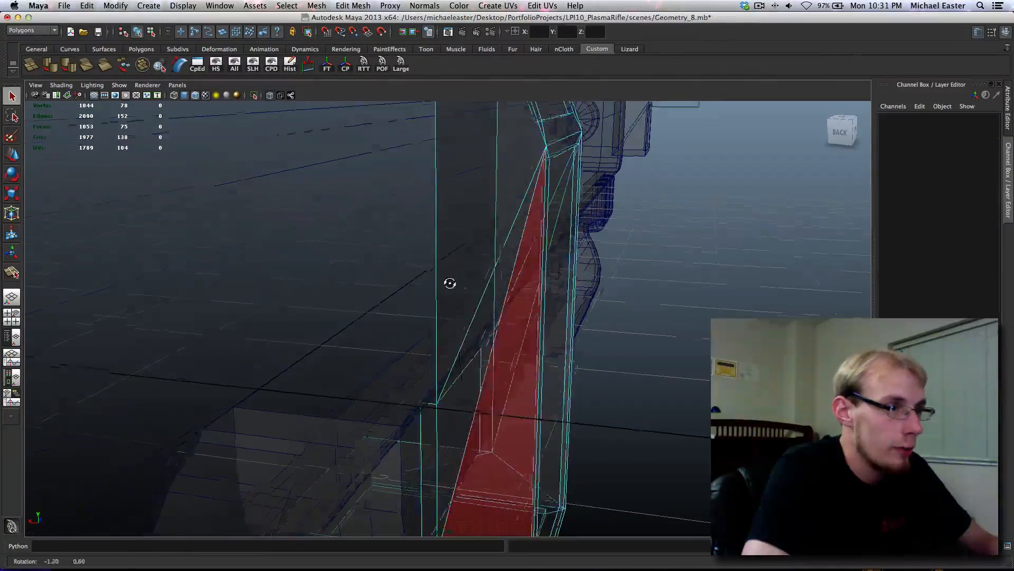
pyautogui.moveTo(448, 282)
pyautogui.keyDown('alt'); pyautogui.mouseDown()
pyautogui.moveTo(517, 282)
pyautogui.moveTo(371, 277)
pyautogui.moveTo(482, 275)
pyautogui.moveTo(461, 297)
pyautogui.mouseUp(); pyautogui.keyUp('alt')
pyautogui.click(513, 266)
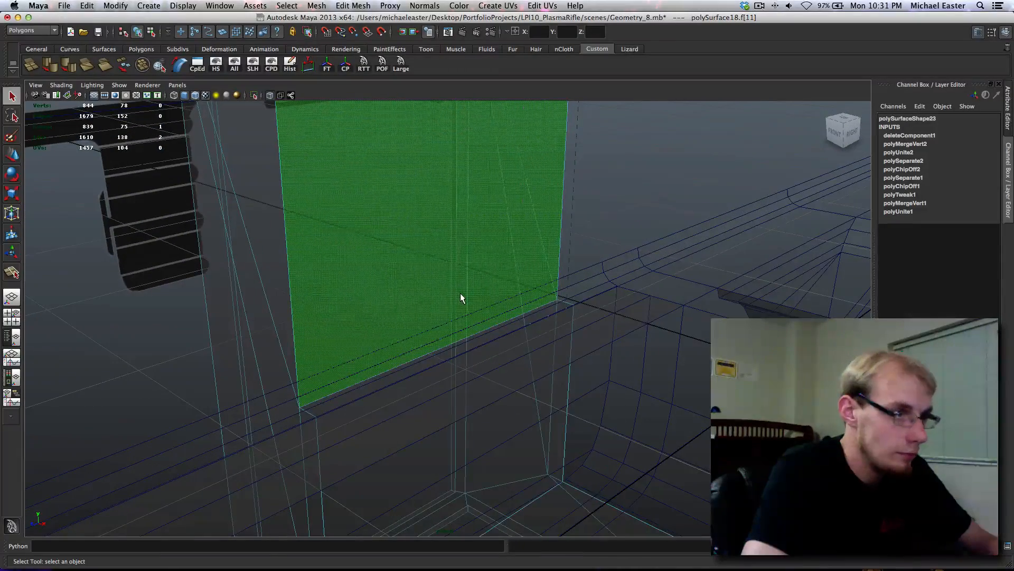
pyautogui.keyDown('shift'); pyautogui.click(453, 344); pyautogui.keyUp('shift')
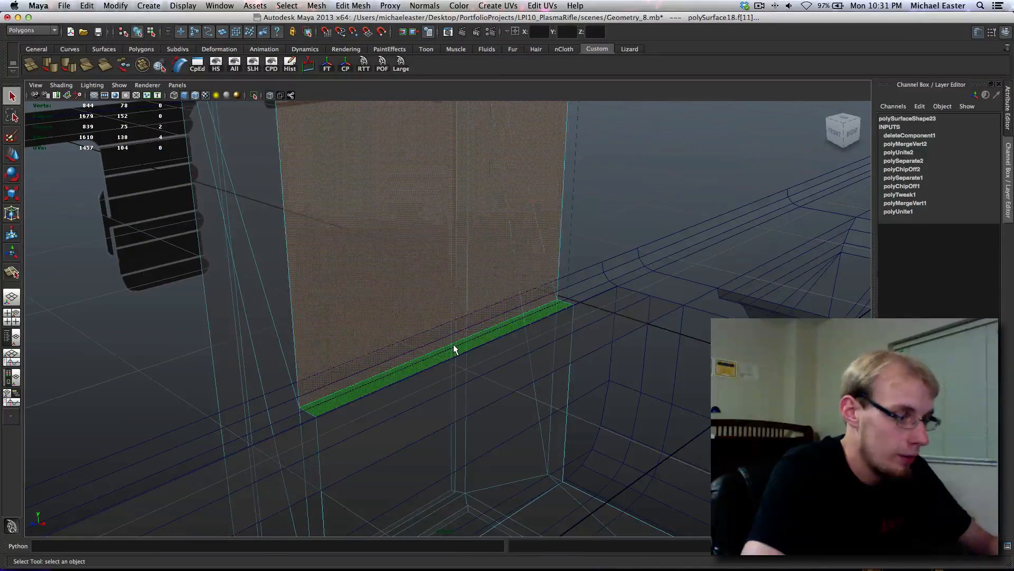
pyautogui.press('Delete')
pyautogui.keyDown('alt'); pyautogui.moveTo(432, 363); pyautogui.dragTo(467, 338); pyautogui.keyUp('alt')
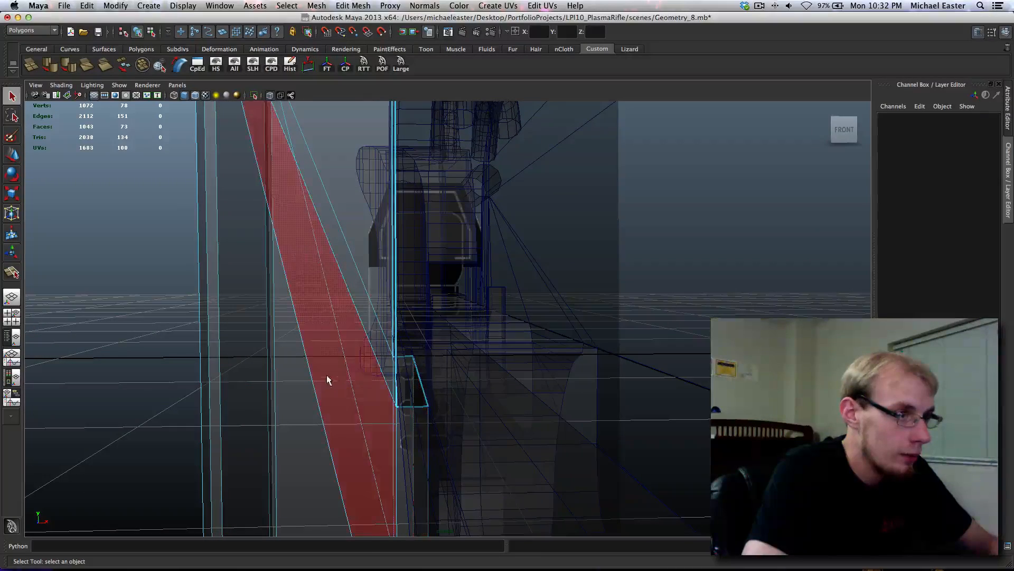
# - Extrude the long outer border edge of the lower ledge and move it to about X -1.170, Y 0.019
pyautogui.moveTo(322, 383); pyautogui.dragTo(400, 371, button='right')
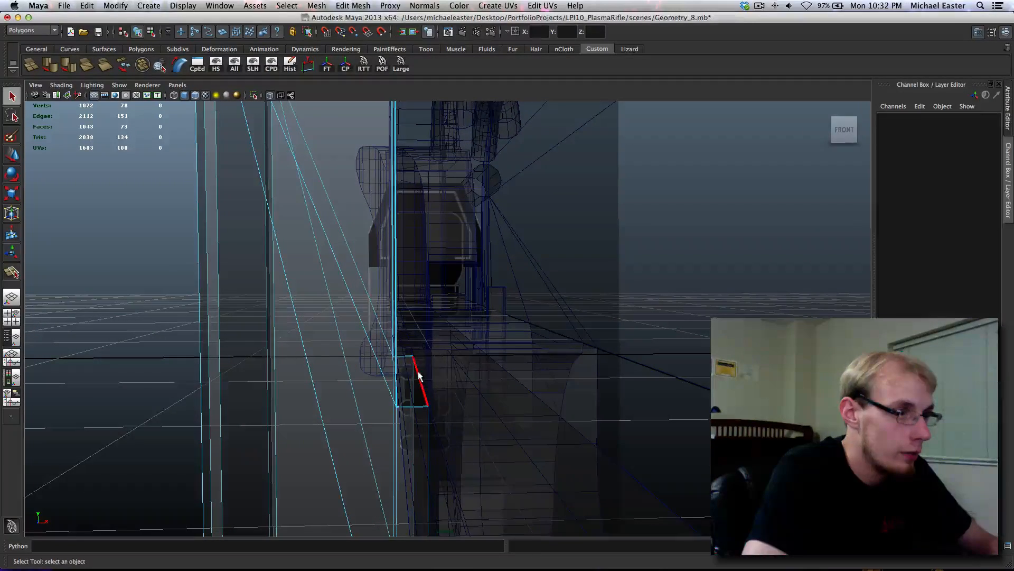
pyautogui.click(419, 376)
pyautogui.press('f')
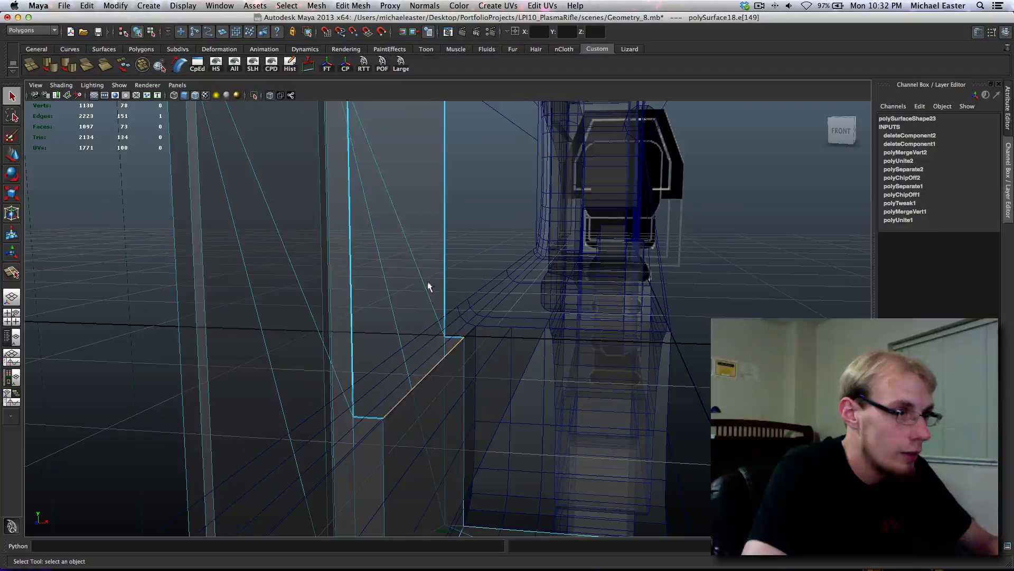
pyautogui.keyDown('shift'); pyautogui.moveTo(428, 286); pyautogui.dragTo(436, 308, button='right'); pyautogui.keyUp('shift')
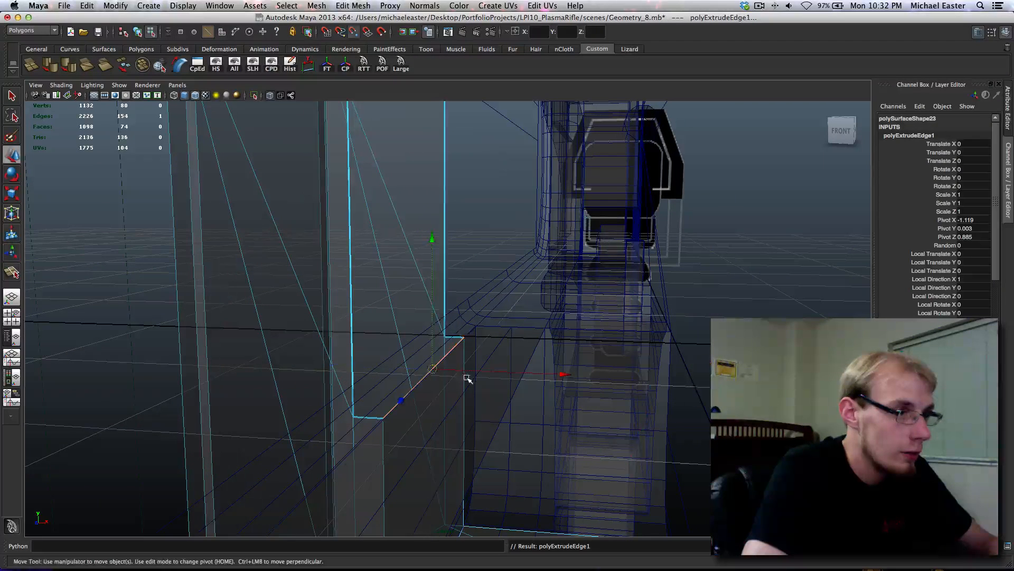
pyautogui.moveTo(469, 370); pyautogui.dragTo(467, 367)
pyautogui.moveTo(467, 323); pyautogui.dragTo(464, 324)
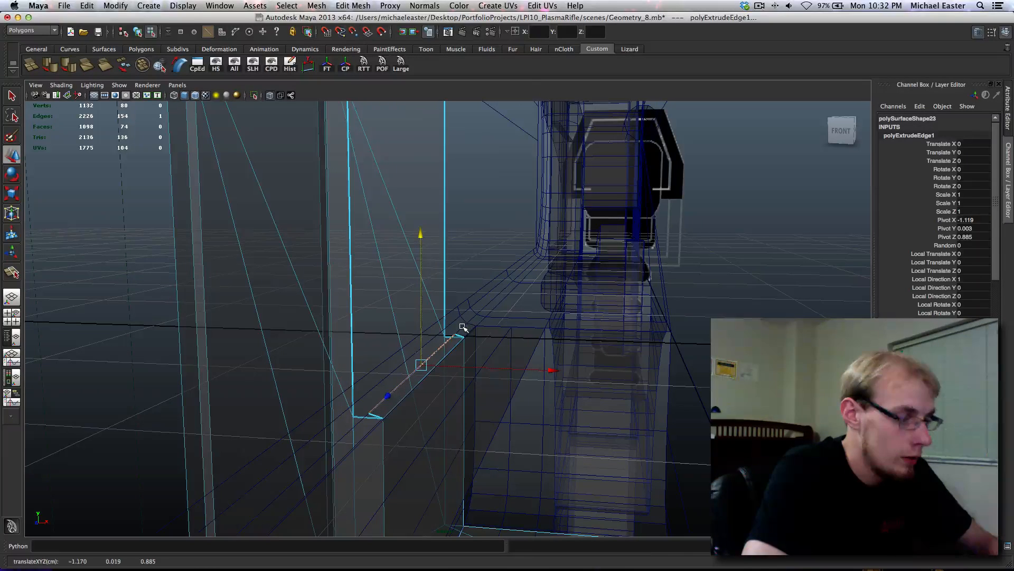
# - Extrude the edge twice more, moving it to X -1.212, Y 0.060 and then to X -1.227 and upward, to form a rounded corner
pyautogui.press('g')
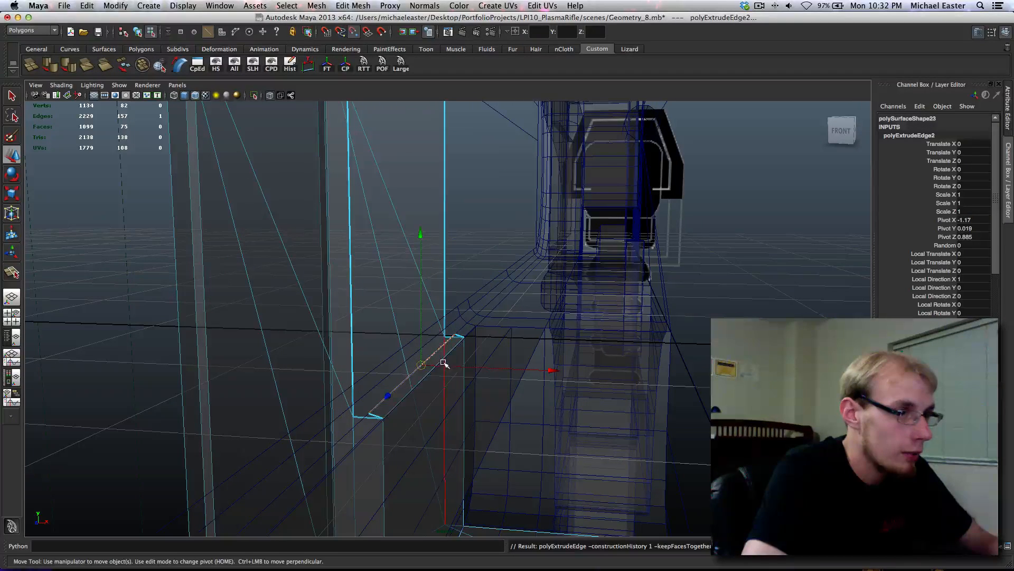
pyautogui.moveTo(444, 364); pyautogui.dragTo(449, 337)
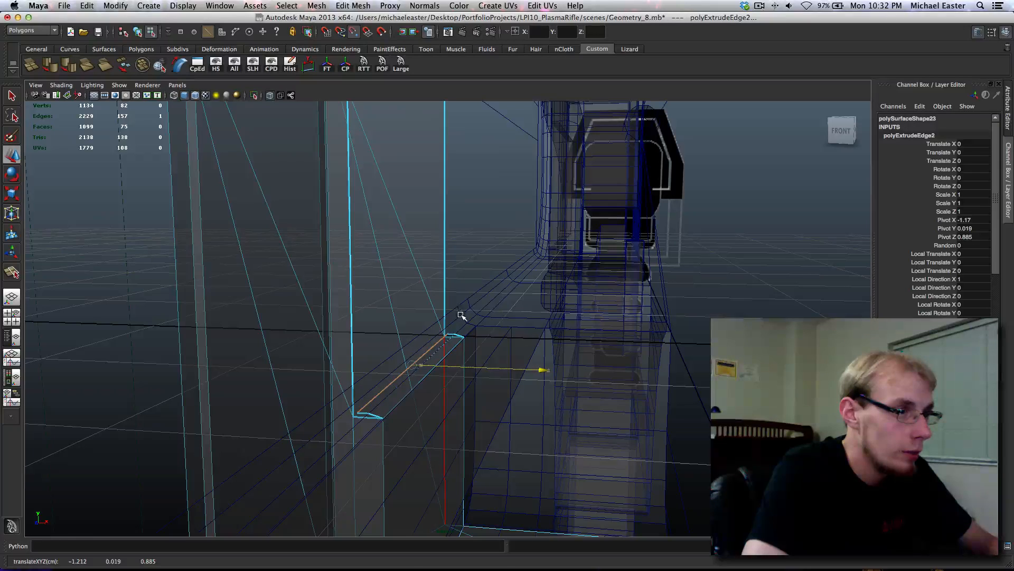
pyautogui.moveTo(414, 302); pyautogui.dragTo(462, 314)
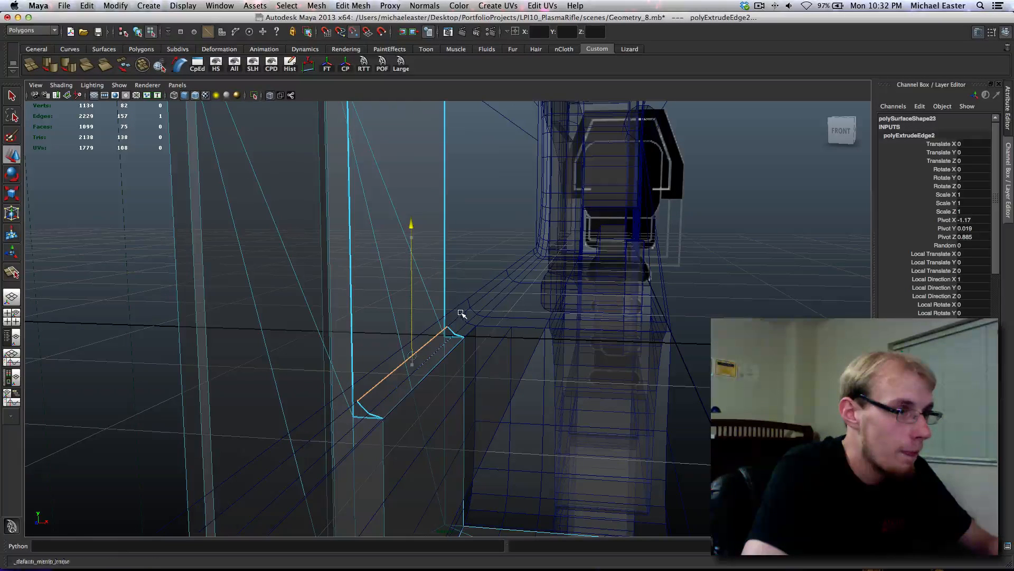
pyautogui.press('g')
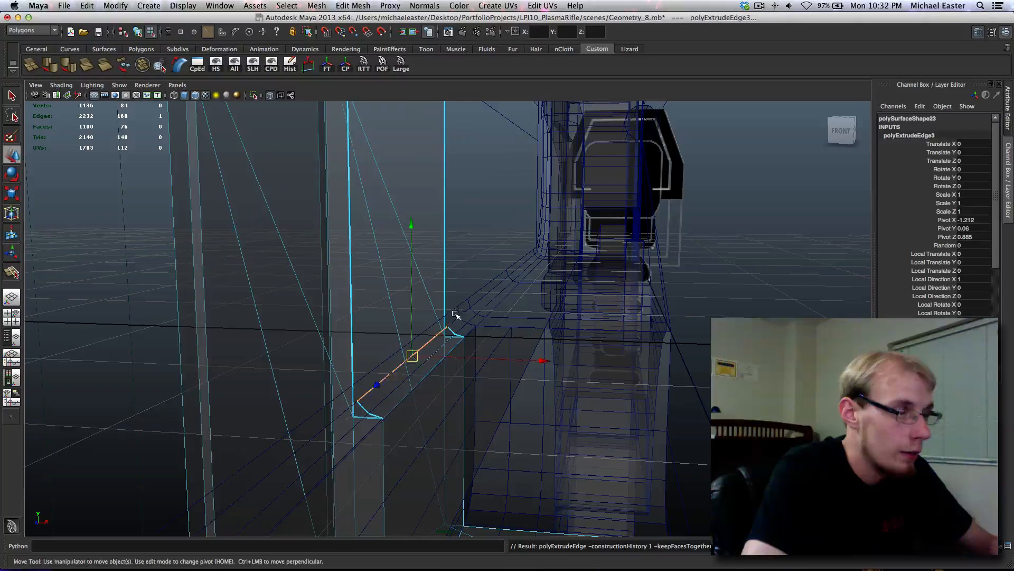
pyautogui.moveTo(479, 358); pyautogui.dragTo(460, 308)
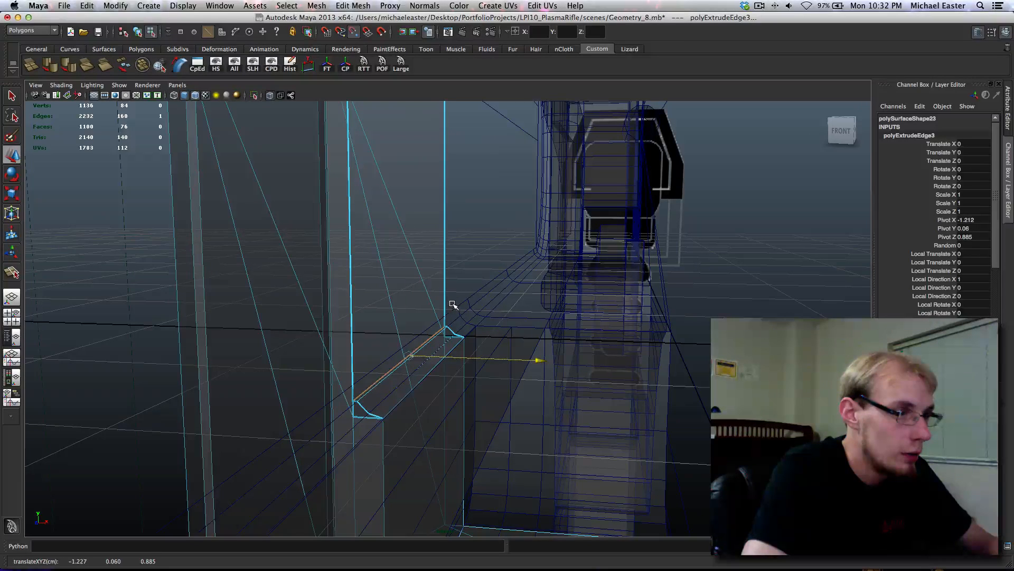
pyautogui.moveTo(409, 288); pyautogui.dragTo(356, 378)
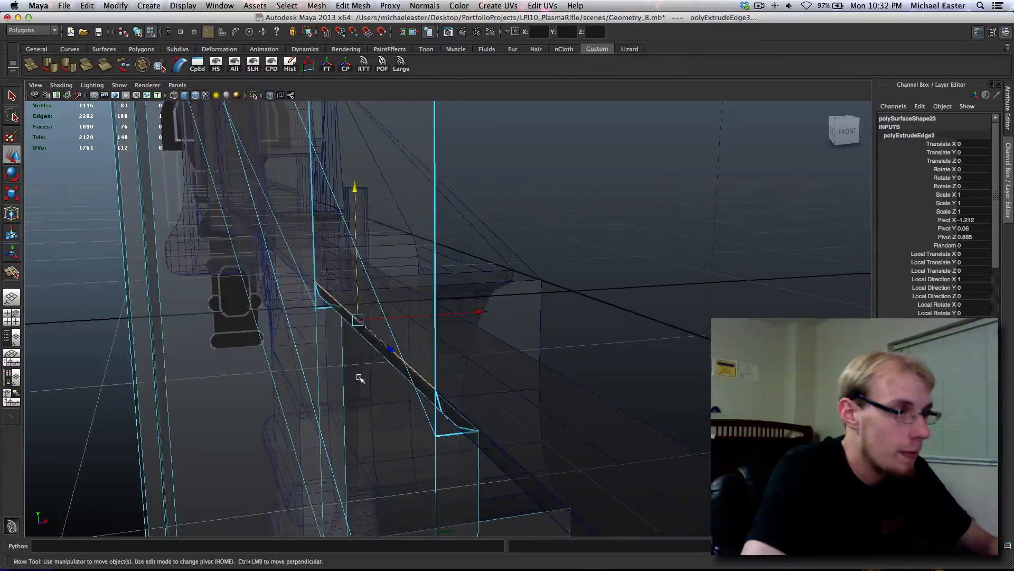
# - Add one division to each of the two vertical border edges at the ends of the rounded corner strip
pyautogui.keyDown('shift'); pyautogui.click(436, 354); pyautogui.keyUp('shift')
pyautogui.keyDown('alt'); pyautogui.moveTo(530, 362); pyautogui.dragTo(404, 253); pyautogui.keyUp('alt')
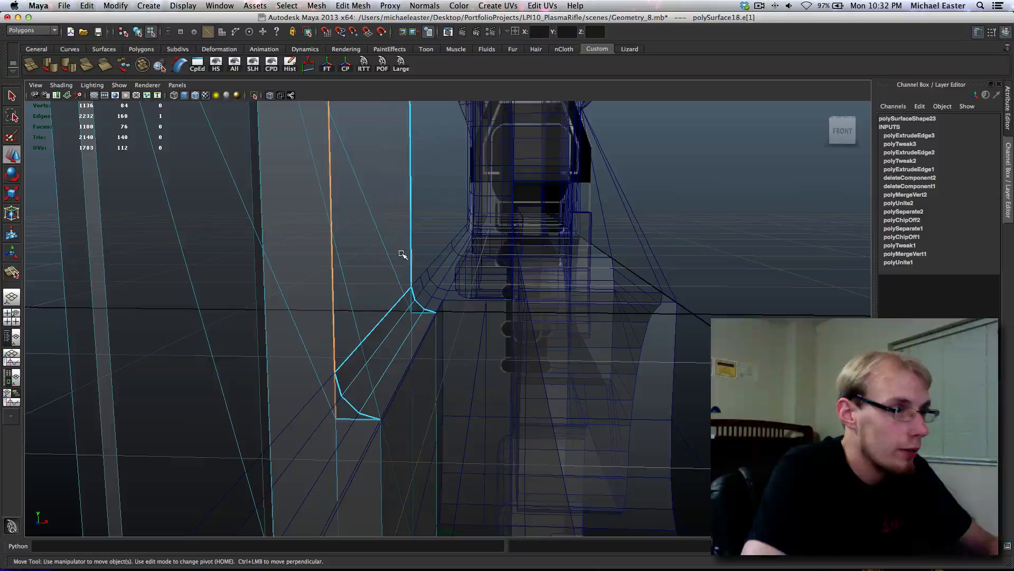
pyautogui.keyDown('shift'); pyautogui.moveTo(313, 206); pyautogui.dragTo(352, 288, button='right'); pyautogui.keyUp('shift')
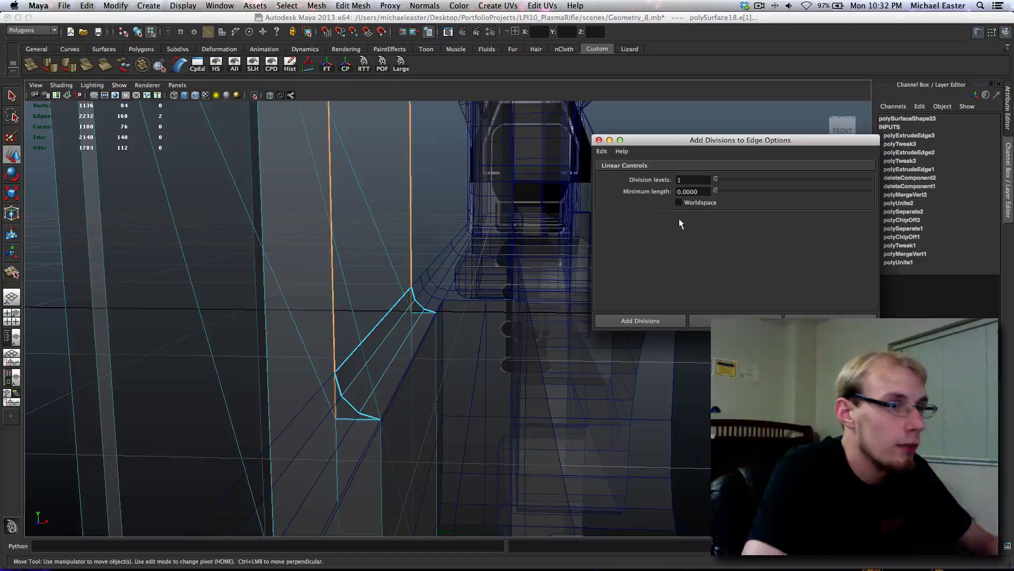
pyautogui.click(639, 319)
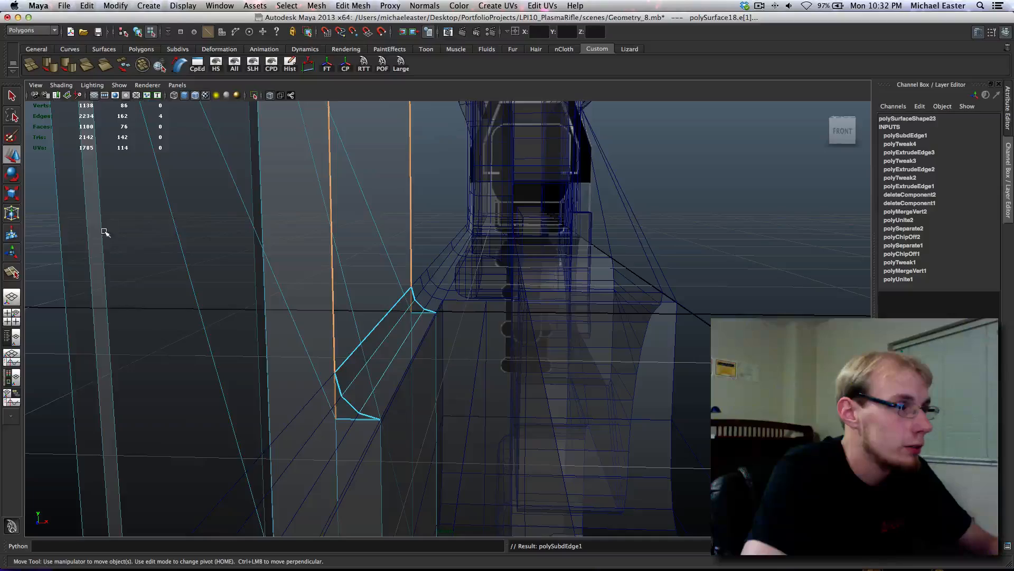
# - Merge each new mid-edge vertex into the adjacent top end vertex of the rounded corner strip with the Merge Vertex Tool
pyautogui.keyDown('shift'); pyautogui.moveTo(104, 232); pyautogui.dragTo(106, 233, button='right'); pyautogui.keyUp('shift')
pyautogui.keyDown('alt'); pyautogui.moveTo(105, 233); pyautogui.dragTo(189, 265); pyautogui.keyUp('alt')
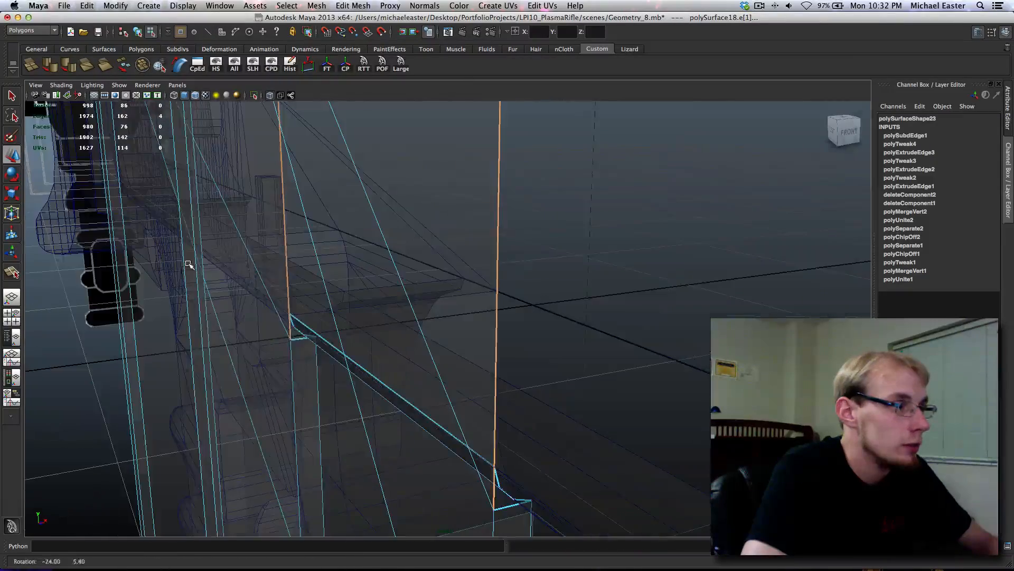
pyautogui.keyDown('shift'); pyautogui.moveTo(242, 267); pyautogui.dragTo(241, 264, button='right'); pyautogui.keyUp('shift')
pyautogui.keyDown('alt'); pyautogui.moveTo(340, 245); pyautogui.dragTo(435, 308); pyautogui.keyUp('alt')
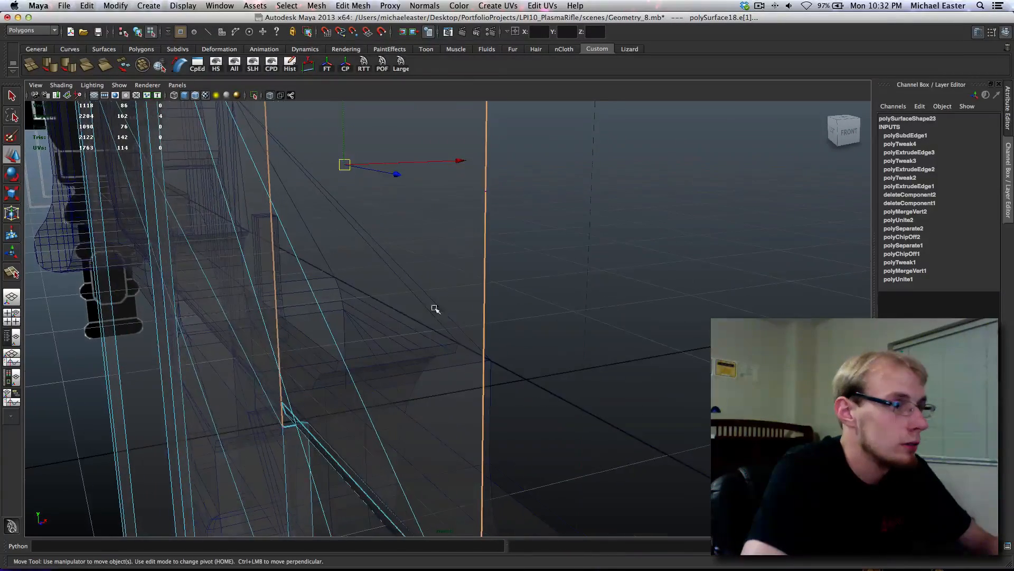
pyautogui.keyDown('alt'); pyautogui.moveTo(623, 403); pyautogui.dragTo(559, 366); pyautogui.keyUp('alt')
pyautogui.press('z')
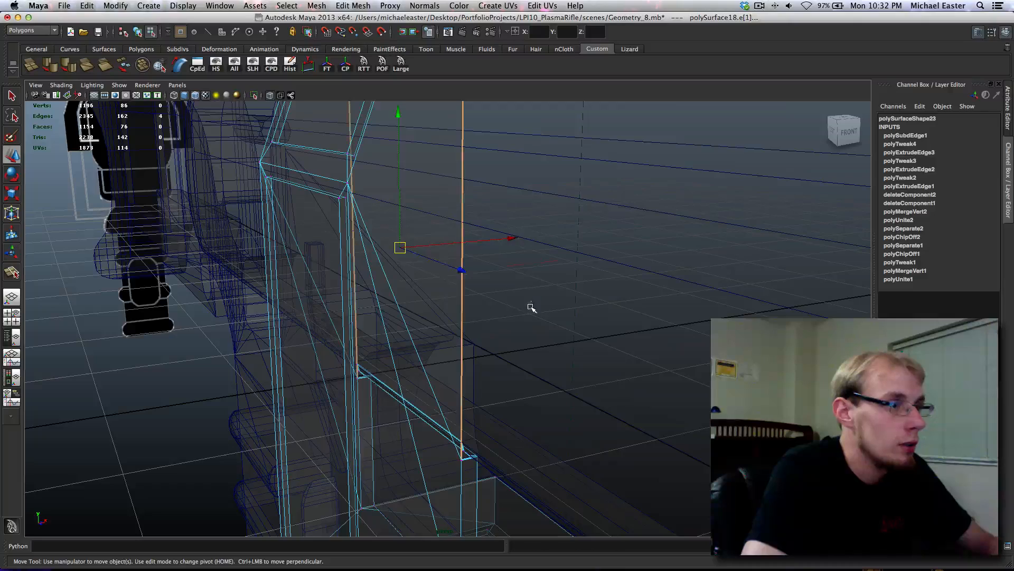
pyautogui.press('z')
pyautogui.press('z')
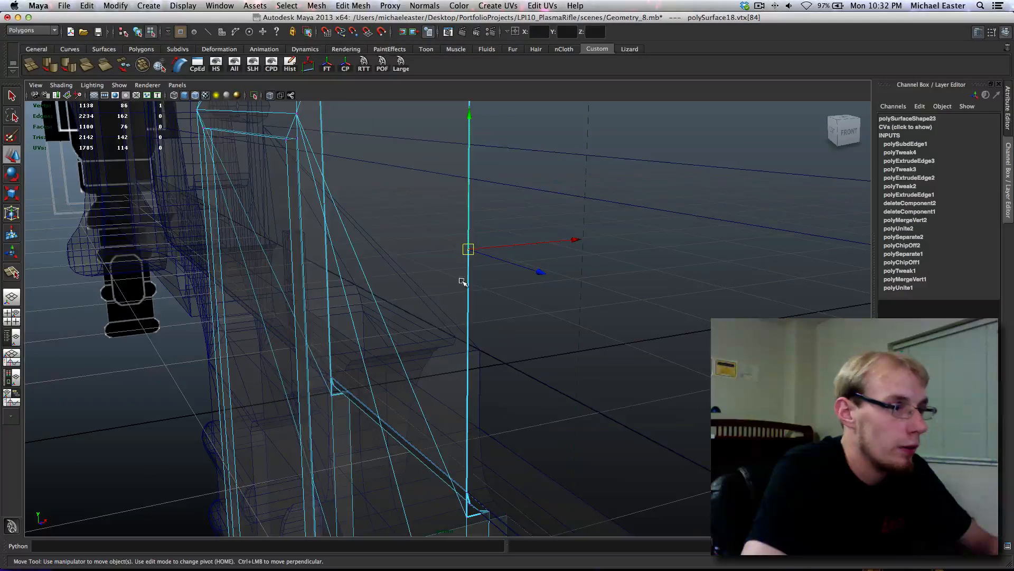
pyautogui.keyDown('shift'); pyautogui.moveTo(462, 282); pyautogui.dragTo(465, 233, button='right'); pyautogui.keyUp('shift')
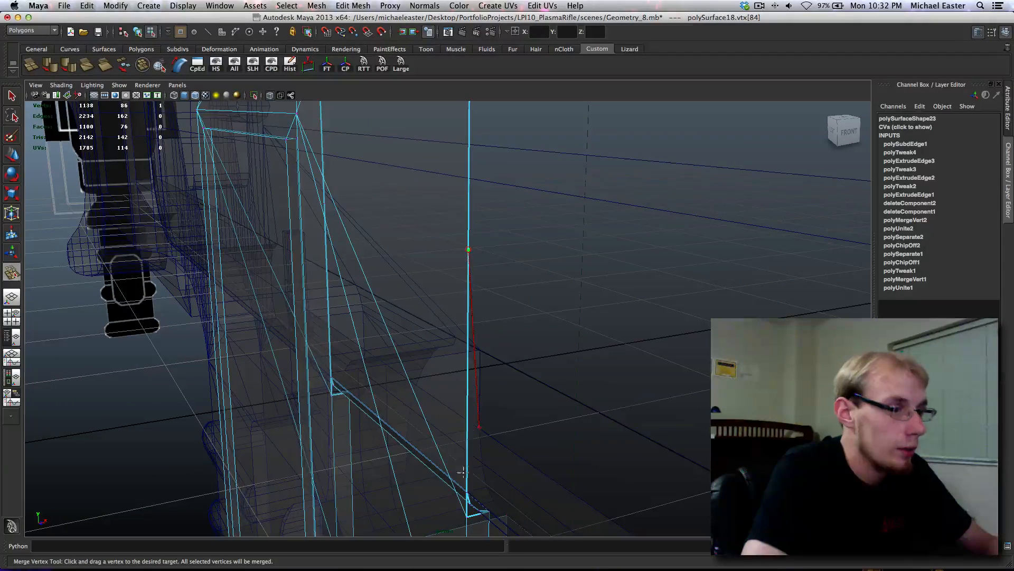
pyautogui.moveTo(461, 484); pyautogui.dragTo(335, 285)
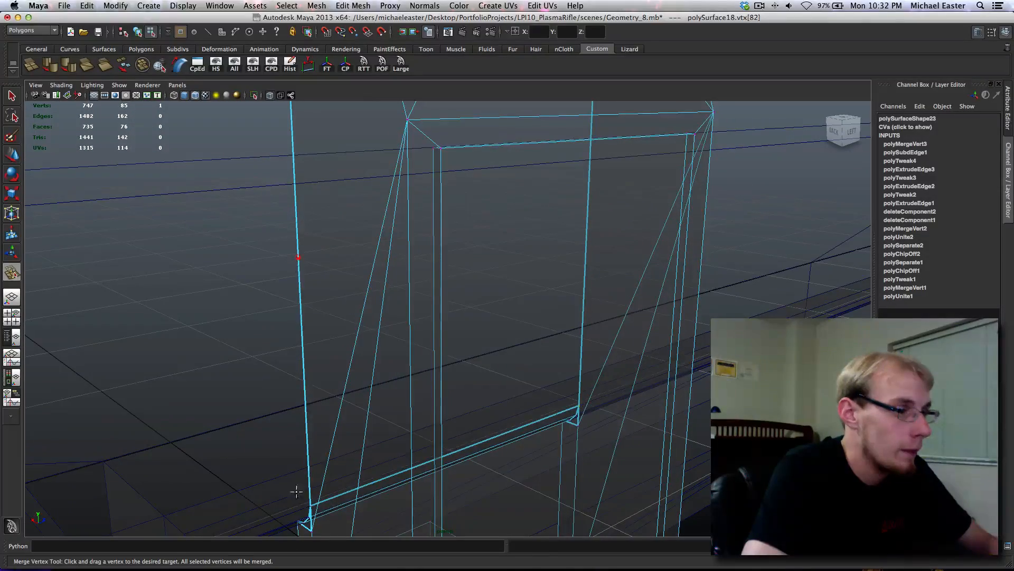
pyautogui.moveTo(296, 492); pyautogui.dragTo(372, 334)
pyautogui.moveTo(469, 302); pyautogui.dragTo(505, 294, button='right')
# - Isolate the middle block in the view and check the opening's continuity by selecting its entire border edge loop
pyautogui.keyDown('alt'); pyautogui.moveTo(527, 310); pyautogui.dragTo(487, 331); pyautogui.keyUp('alt')
pyautogui.hotkey('ctrl', '1')
pyautogui.keyDown('alt'); pyautogui.moveTo(487, 331); pyautogui.dragTo(475, 437, button='right'); pyautogui.keyUp('alt')
pyautogui.keyDown('alt'); pyautogui.moveTo(476, 437); pyautogui.dragTo(469, 396); pyautogui.keyUp('alt')
pyautogui.moveTo(468, 377); pyautogui.dragTo(473, 357, button='right')
pyautogui.doubleClick(438, 365)
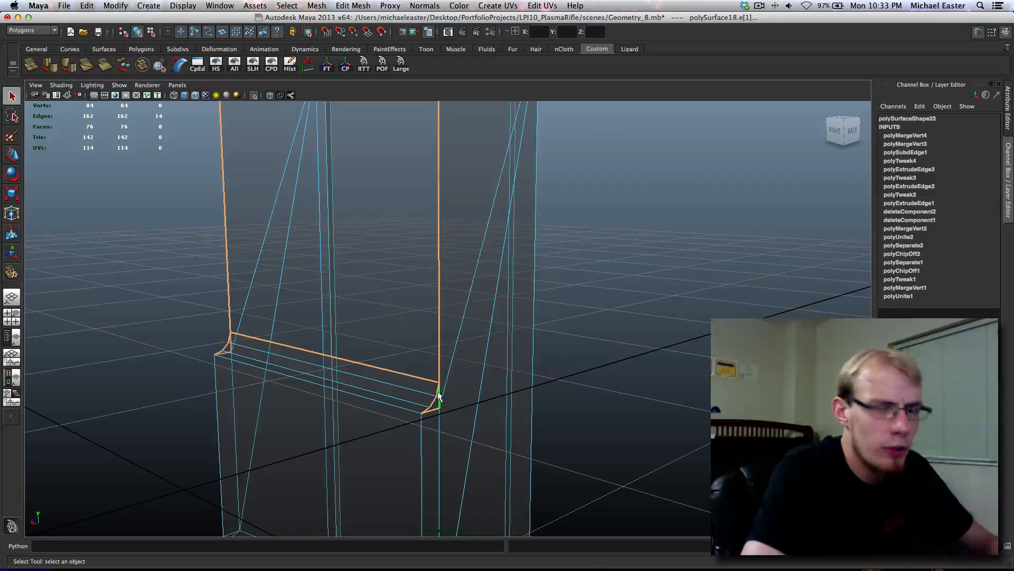
pyautogui.keyDown('alt'); pyautogui.moveTo(439, 393); pyautogui.dragTo(442, 477, button='middle'); pyautogui.keyUp('alt')
pyautogui.keyDown('alt'); pyautogui.moveTo(442, 477); pyautogui.dragTo(405, 336, button='right'); pyautogui.keyUp('alt')
pyautogui.keyDown('alt'); pyautogui.moveTo(499, 347); pyautogui.dragTo(458, 347, button='middle'); pyautogui.keyUp('alt')
pyautogui.click(554, 358)
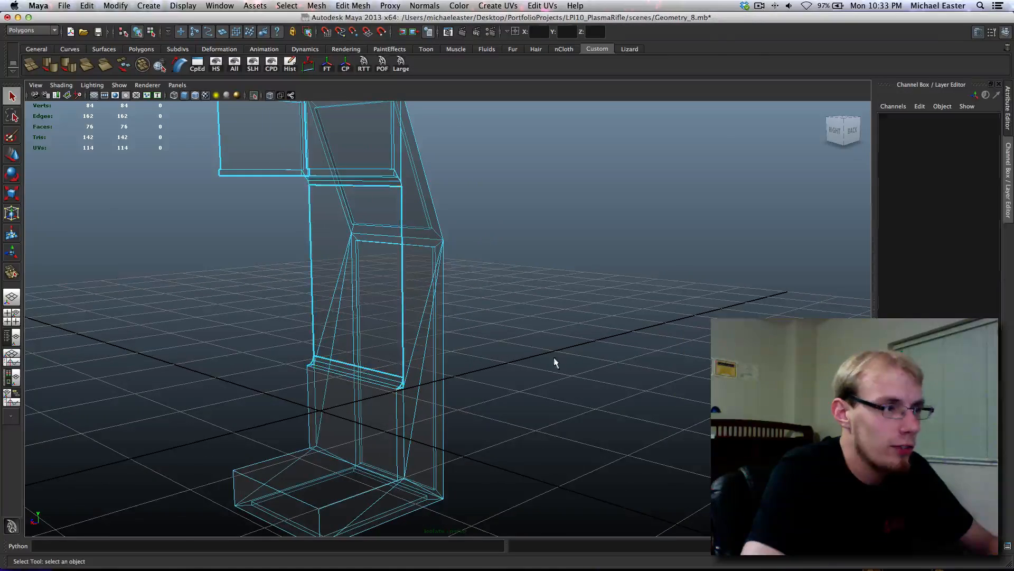
# - Select the long top border edge of the rounded corner strip
pyautogui.keyDown('alt'); pyautogui.moveTo(371, 330); pyautogui.dragTo(395, 292, button='middle'); pyautogui.keyUp('alt')
pyautogui.click(396, 327)
pyautogui.keyDown('alt'); pyautogui.moveTo(396, 327); pyautogui.dragTo(484, 304); pyautogui.keyUp('alt')
pyautogui.keyDown('alt'); pyautogui.moveTo(410, 283); pyautogui.dragTo(346, 279); pyautogui.keyUp('alt')
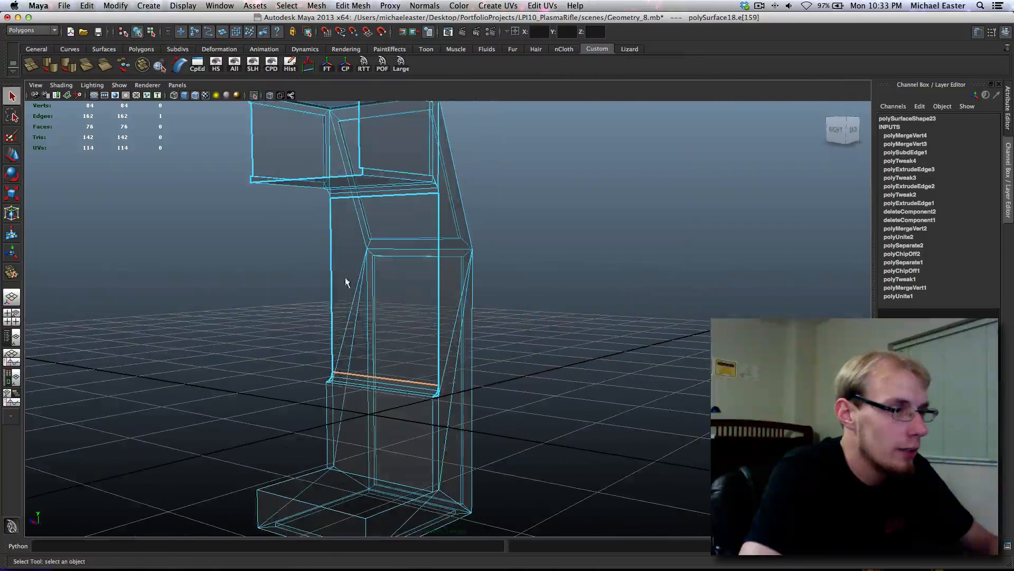
# - Extrude the selected edge along the top of the bracket's small lower ledge and move the new edge upward
pyautogui.keyDown('shift'); pyautogui.moveTo(413, 308); pyautogui.dragTo(412, 320, button='right'); pyautogui.keyUp('shift')
pyautogui.press('w')
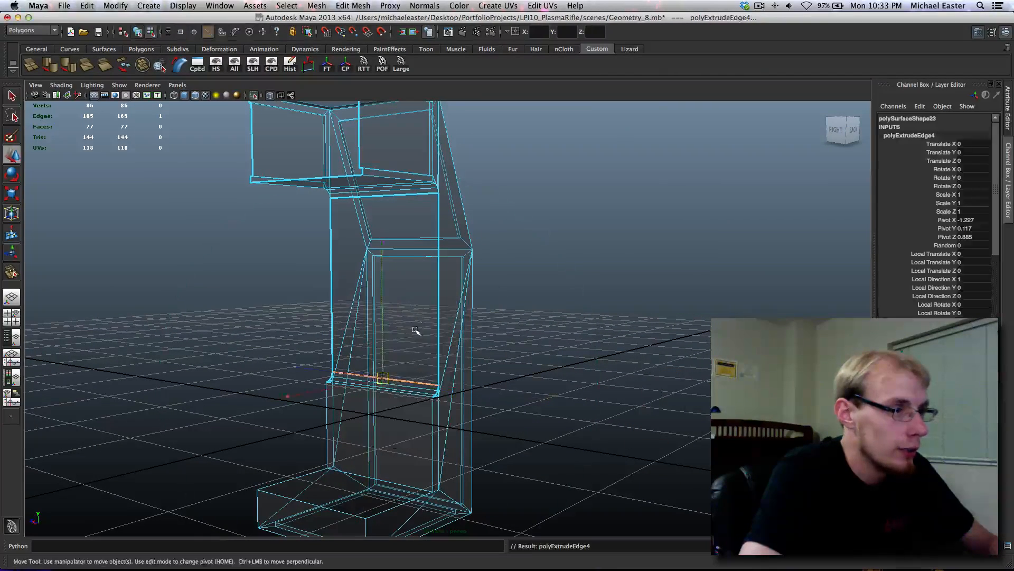
pyautogui.keyDown('shift'); pyautogui.moveTo(415, 329); pyautogui.dragTo(407, 226, button='middle'); pyautogui.keyUp('shift')
pyautogui.keyDown('alt'); pyautogui.moveTo(408, 226); pyautogui.dragTo(409, 291); pyautogui.keyUp('alt')
# - Merge the extruded edge's two end vertices into the corner vertices directly above them beneath the bracket's upper box
pyautogui.moveTo(412, 352); pyautogui.dragTo(377, 352, button='right')
pyautogui.press('q')
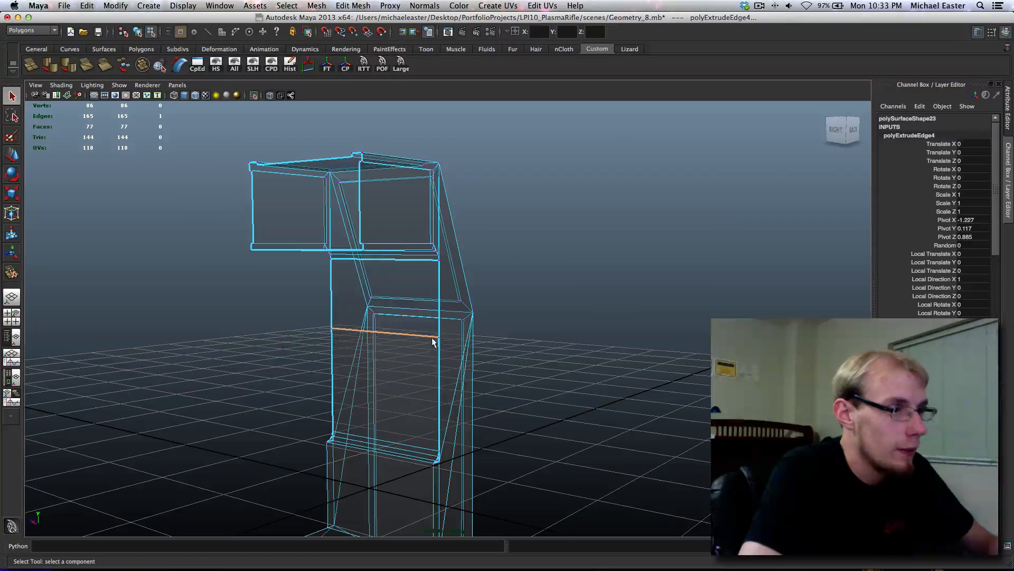
pyautogui.click(445, 341)
pyautogui.keyDown('shift'); pyautogui.moveTo(447, 342); pyautogui.dragTo(446, 313, button='right'); pyautogui.keyUp('shift')
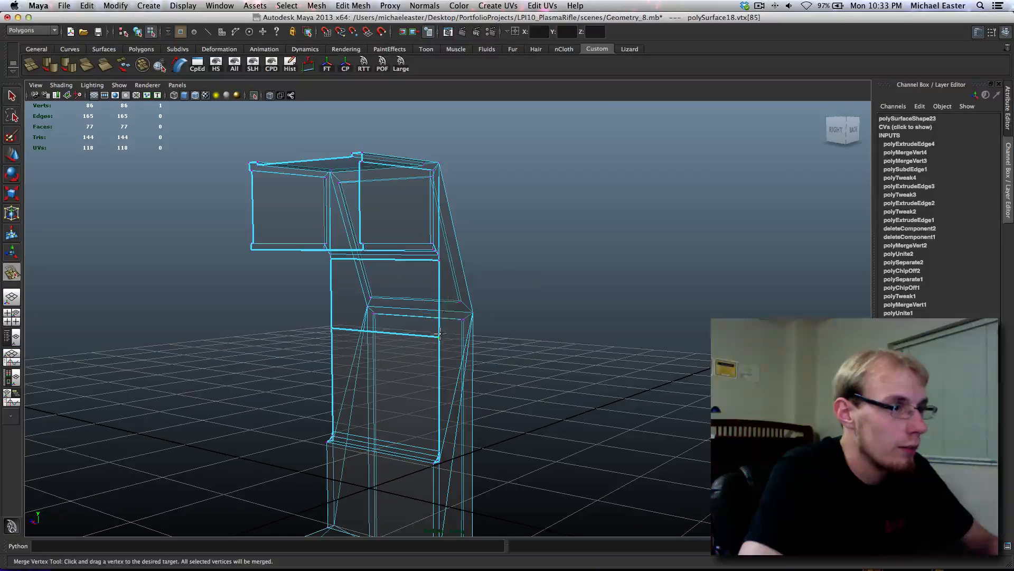
pyautogui.moveTo(440, 266); pyautogui.dragTo(439, 260)
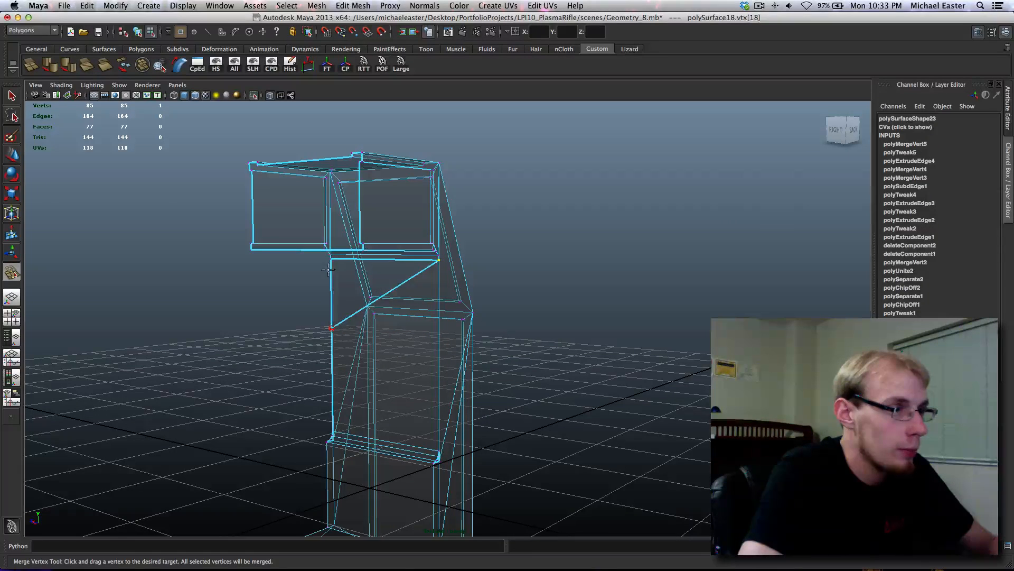
pyautogui.moveTo(328, 269); pyautogui.dragTo(331, 260)
# - Fill the open border holes at both ends of the small curved ledge on the bracket
pyautogui.keyDown('alt'); pyautogui.moveTo(376, 326); pyautogui.dragTo(389, 250, button='middle'); pyautogui.keyUp('alt')
pyautogui.moveTo(390, 267); pyautogui.dragTo(435, 263, button='right')
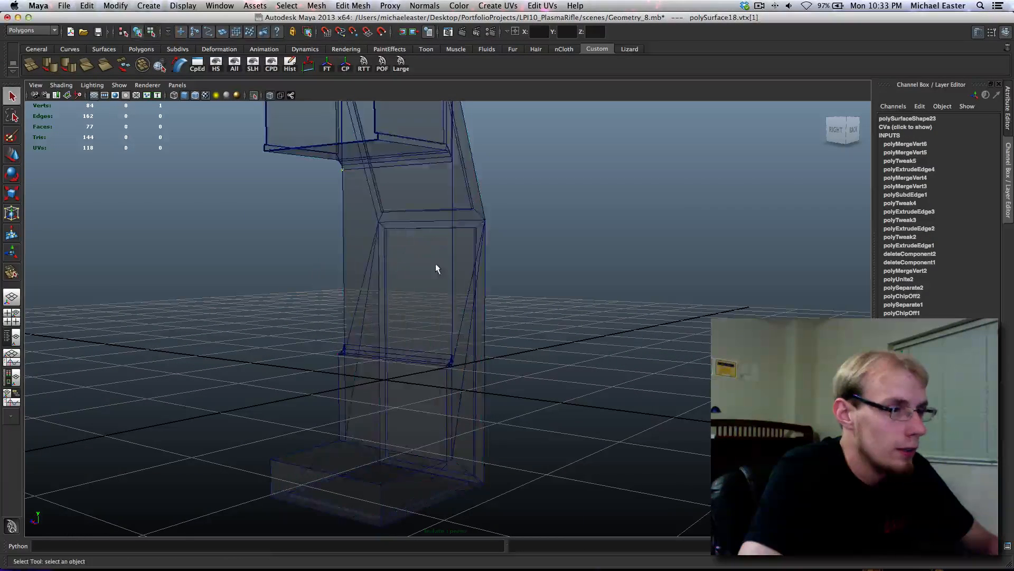
pyautogui.click(435, 263)
pyautogui.keyDown('alt'); pyautogui.moveTo(435, 263); pyautogui.dragTo(392, 286); pyautogui.keyUp('alt')
pyautogui.moveTo(322, 281); pyautogui.dragTo(330, 341, button='right')
pyautogui.doubleClick(313, 263)
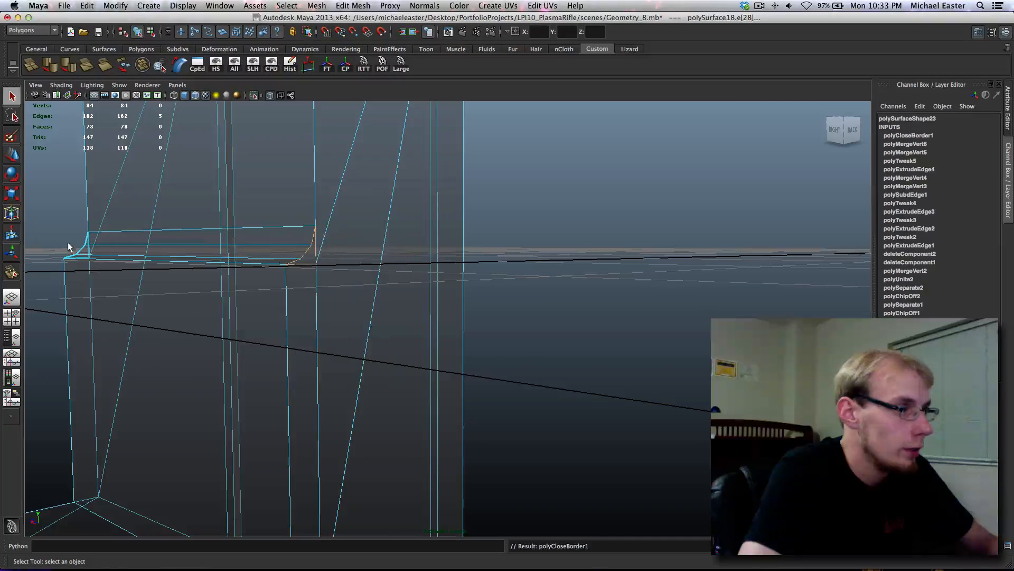
pyautogui.doubleClick(80, 252)
pyautogui.press('g')
# - Split the filled end caps on both sides of the ledge by cutting edges from the curve vertices to the corner vertex
pyautogui.keyDown('alt'); pyautogui.moveTo(141, 265); pyautogui.dragTo(196, 268); pyautogui.keyUp('alt')
pyautogui.keyDown('alt'); pyautogui.moveTo(403, 282); pyautogui.dragTo(319, 286); pyautogui.keyUp('alt')
pyautogui.moveTo(295, 285); pyautogui.dragTo(329, 269, button='right')
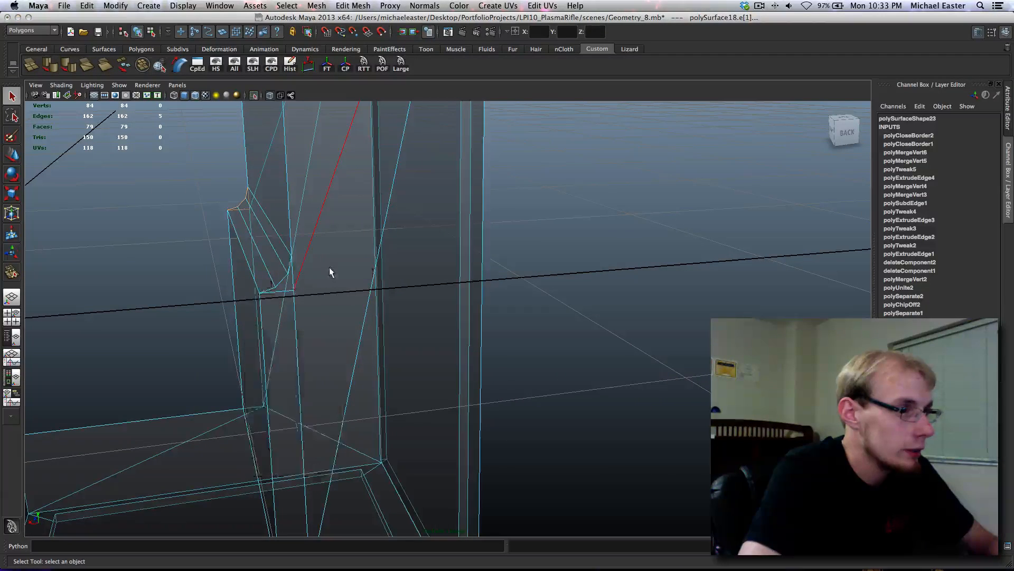
pyautogui.click(307, 278)
pyautogui.keyDown('shift'); pyautogui.moveTo(222, 276); pyautogui.dragTo(263, 275, button='right'); pyautogui.keyUp('shift')
pyautogui.moveTo(274, 288)
pyautogui.mouseDown()
pyautogui.moveTo(319, 297)
pyautogui.moveTo(285, 282)
pyautogui.moveTo(315, 272)
pyautogui.moveTo(283, 286)
pyautogui.moveTo(292, 289)
pyautogui.mouseUp()
pyautogui.press('Return')
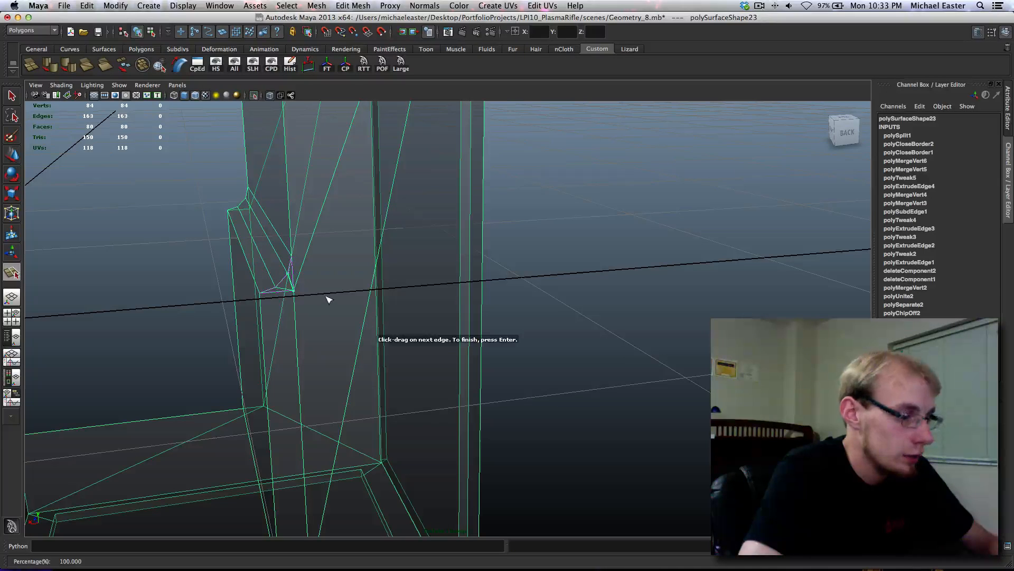
pyautogui.press('Return')
pyautogui.keyDown('alt'); pyautogui.moveTo(192, 243); pyautogui.dragTo(425, 402); pyautogui.keyUp('alt')
pyautogui.press('Return')
pyautogui.press('Return')
pyautogui.press('q')
pyautogui.scroll(-5, 312, 422)
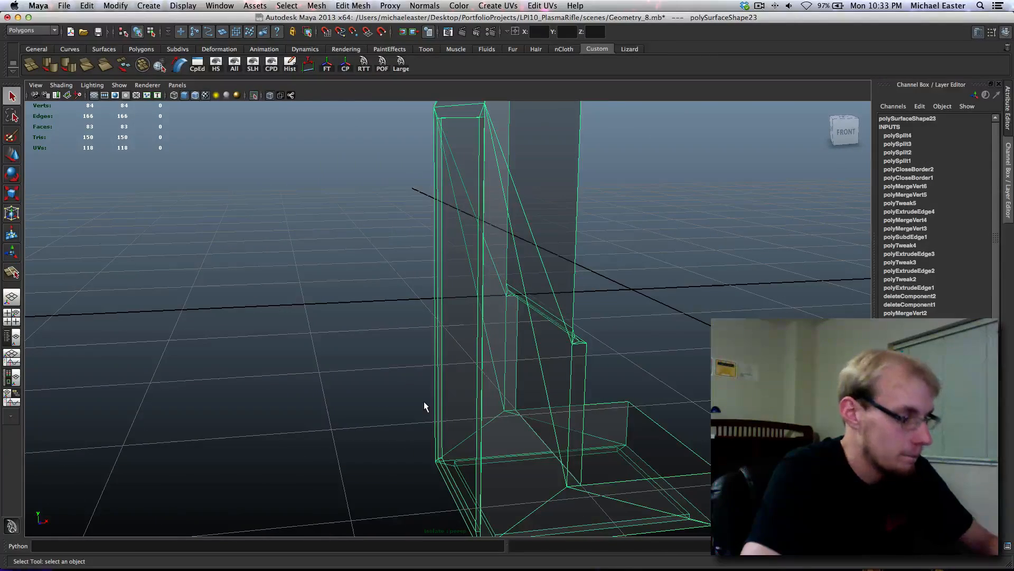
# - Turn off the bracket's isolation to show the whole rifle again and clear the selection
pyautogui.click(251, 95)
pyautogui.keyDown('alt'); pyautogui.moveTo(296, 222); pyautogui.dragTo(590, 451); pyautogui.keyUp('alt')
pyautogui.click(590, 450)
pyautogui.keyDown('alt'); pyautogui.moveTo(414, 403); pyautogui.dragTo(462, 400); pyautogui.keyUp('alt')
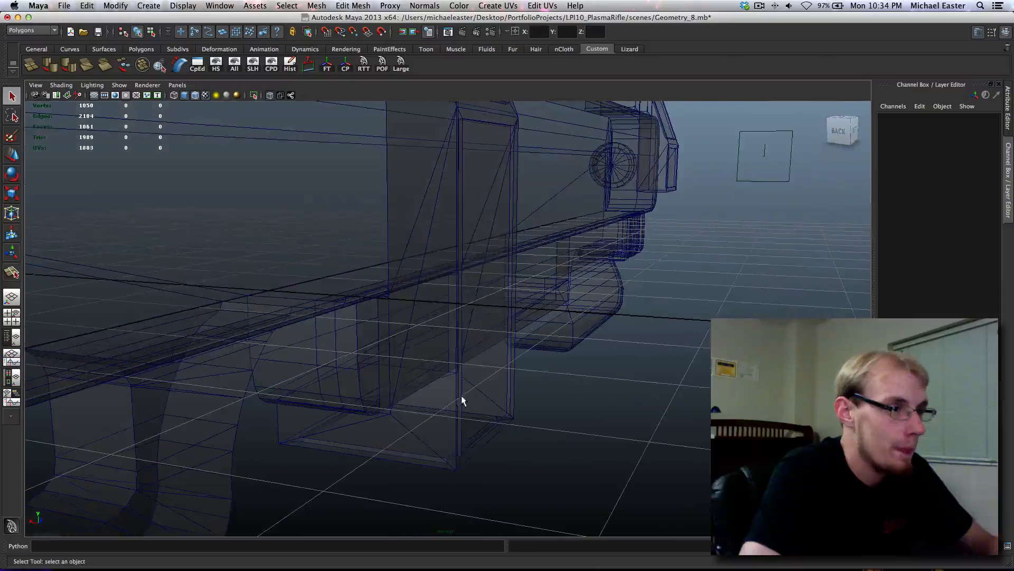
pyautogui.scroll(-5, 570, 349)
pyautogui.keyDown('alt'); pyautogui.moveTo(571, 349); pyautogui.dragTo(584, 373, button='middle'); pyautogui.keyUp('alt')
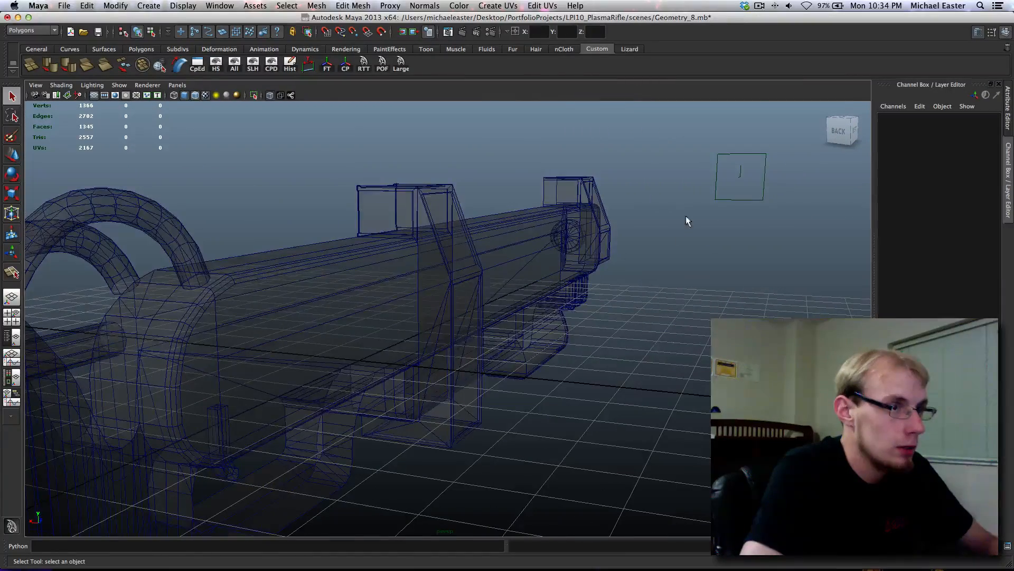
# - Delete the construction history of all rifle objects and save the scene
pyautogui.moveTo(686, 215); pyautogui.dragTo(185, 348)
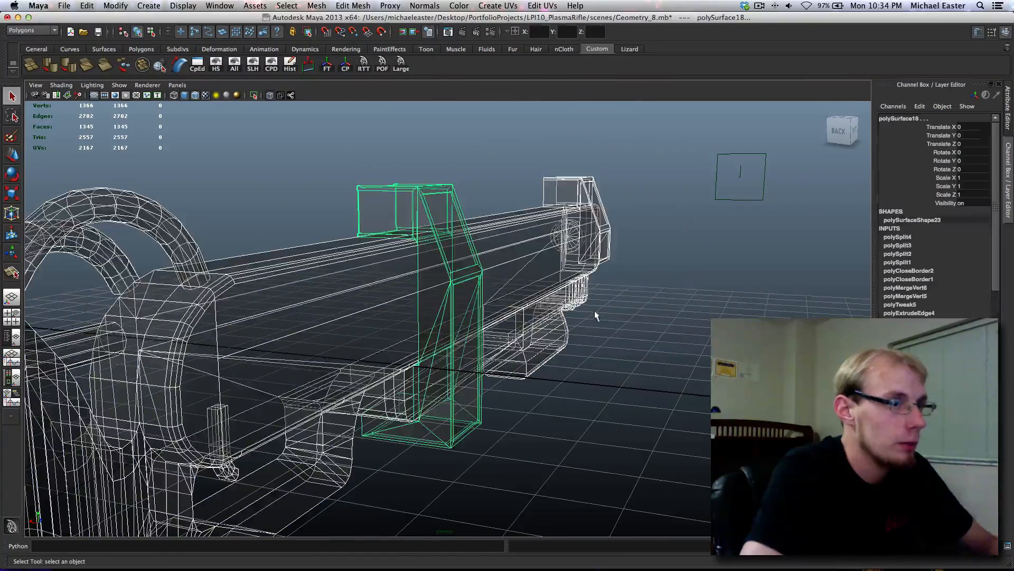
pyautogui.click(290, 66)
pyautogui.press('super+s')
pyautogui.keyDown('alt'); pyautogui.moveTo(588, 284); pyautogui.dragTo(567, 291); pyautogui.keyUp('alt')
pyautogui.click(693, 332)
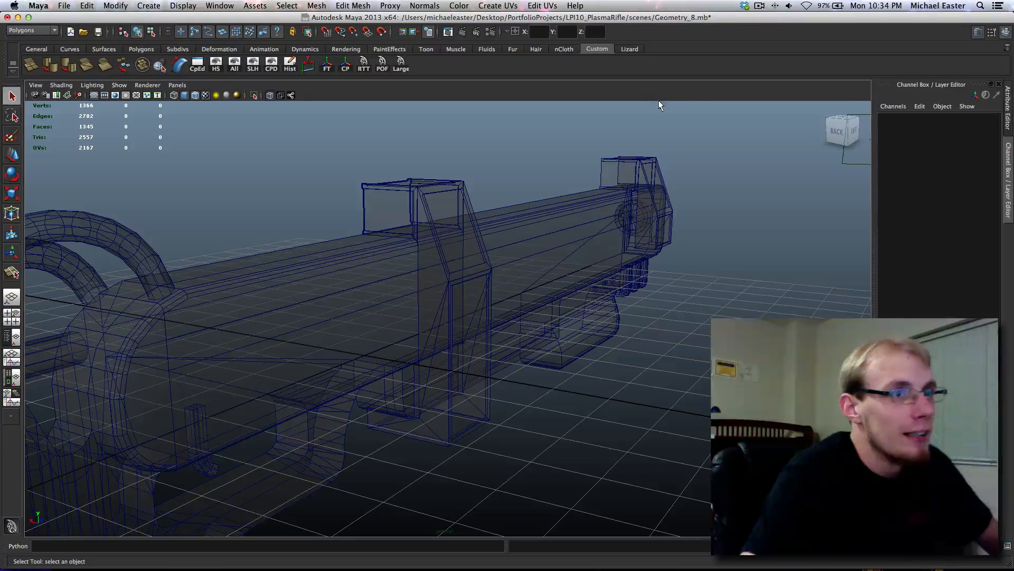
pyautogui.click(759, 6)
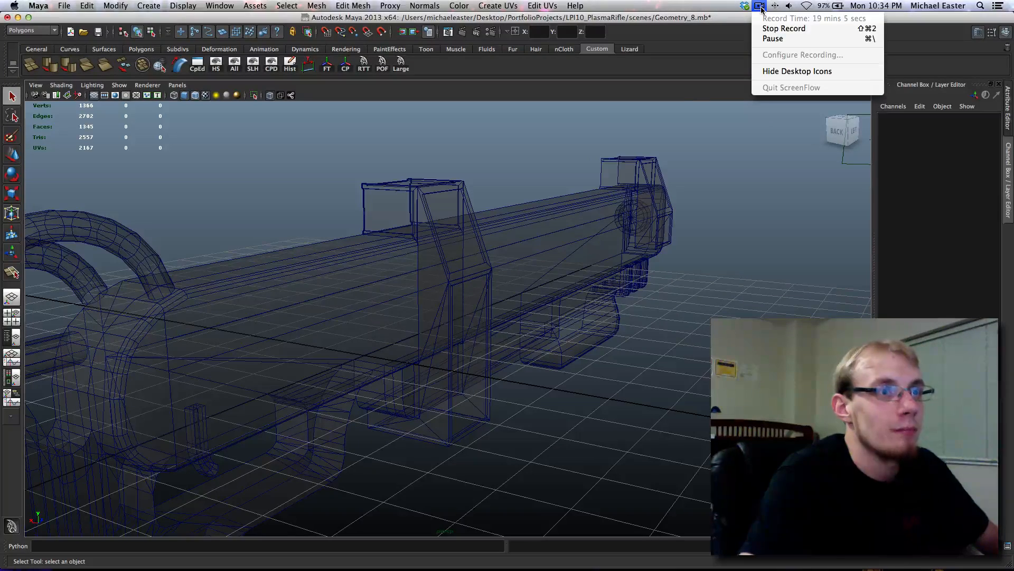
pyautogui.click(713, 84)
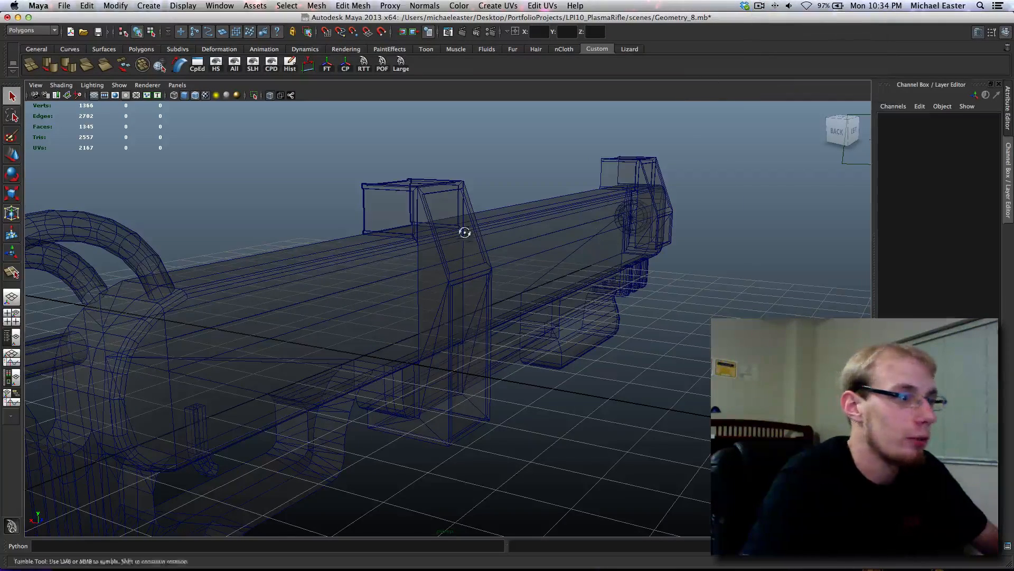
# - Turn off X-ray shading so the rifle displays as solid geometry
pyautogui.keyDown('alt'); pyautogui.moveTo(464, 230); pyautogui.dragTo(527, 191); pyautogui.keyUp('alt')
pyautogui.keyDown('alt'); pyautogui.moveTo(520, 202); pyautogui.dragTo(506, 240, button='middle'); pyautogui.keyUp('alt')
pyautogui.scroll(-5, 504, 242)
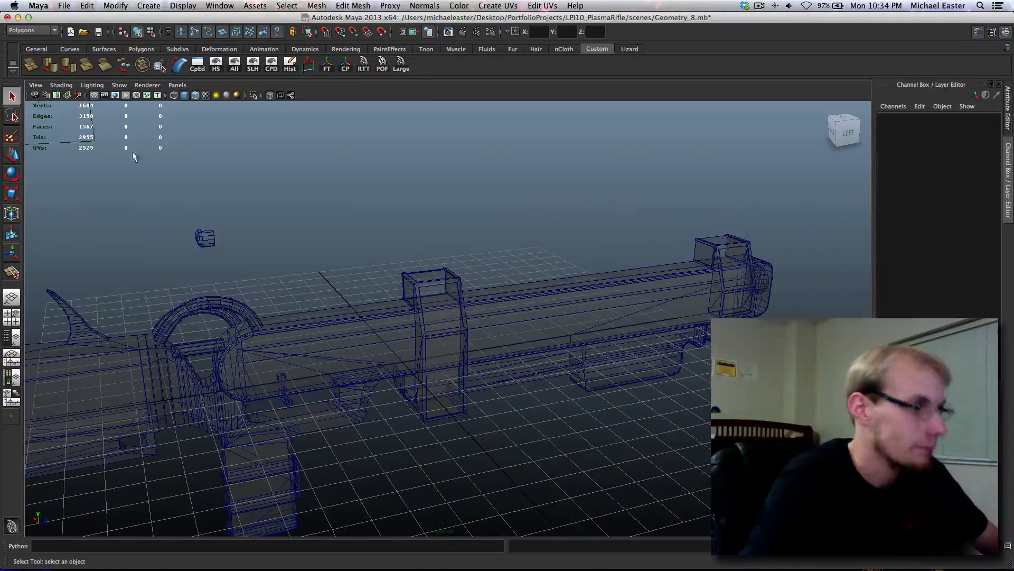
pyautogui.click(269, 96)
pyautogui.moveTo(362, 285)
pyautogui.keyDown('alt'); pyautogui.mouseDown()
pyautogui.moveTo(276, 267)
pyautogui.moveTo(256, 274)
pyautogui.mouseUp(); pyautogui.keyUp('alt')
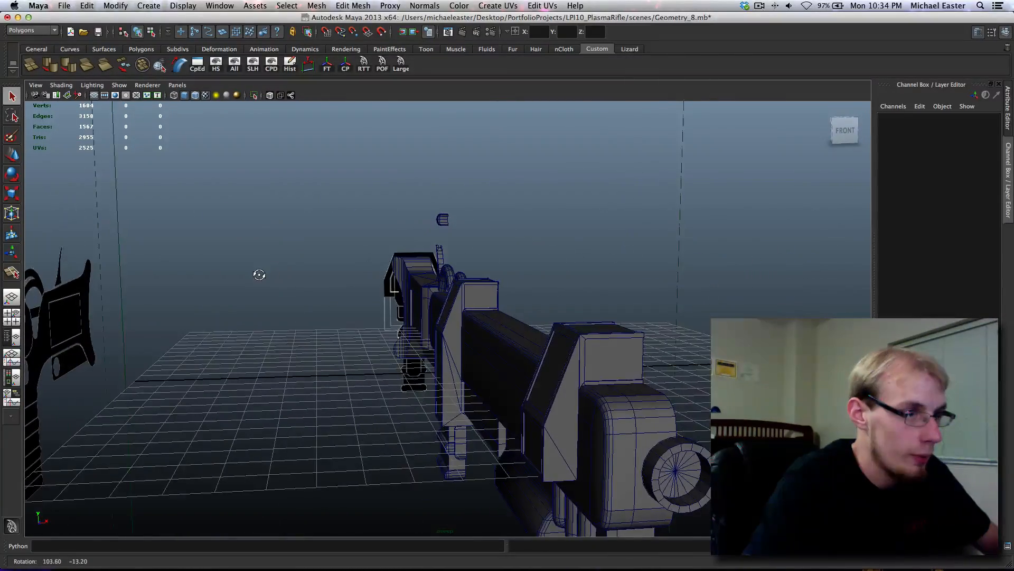
# - Examine the rear and front brackets on the barrel, including the front bracket's open inner side
pyautogui.scroll(4, 357, 306)
pyautogui.keyDown('alt'); pyautogui.moveTo(494, 315); pyautogui.dragTo(351, 268); pyautogui.keyUp('alt')
pyautogui.scroll(-3, 333, 267)
pyautogui.click(351, 268)
pyautogui.scroll(-6, 497, 285)
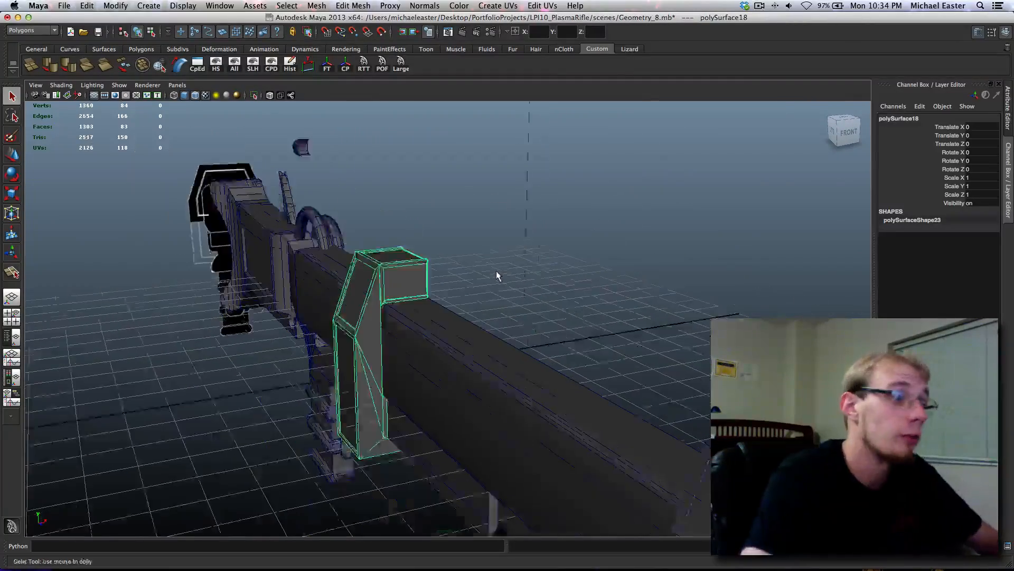
pyautogui.keyDown('alt'); pyautogui.moveTo(452, 282); pyautogui.dragTo(427, 306); pyautogui.keyUp('alt')
pyautogui.click(427, 306)
pyautogui.scroll(5, 426, 305)
pyautogui.keyDown('alt'); pyautogui.moveTo(255, 303); pyautogui.dragTo(157, 296); pyautogui.keyUp('alt')
pyautogui.keyDown('alt'); pyautogui.moveTo(484, 275); pyautogui.dragTo(537, 276); pyautogui.keyUp('alt')
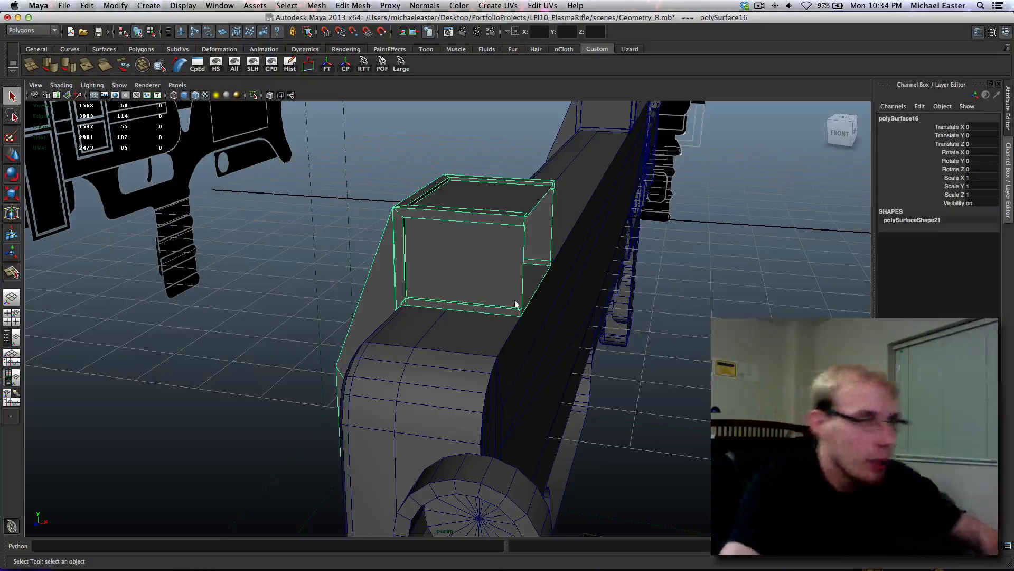
pyautogui.keyDown('alt'); pyautogui.moveTo(590, 291); pyautogui.dragTo(447, 310); pyautogui.keyUp('alt')
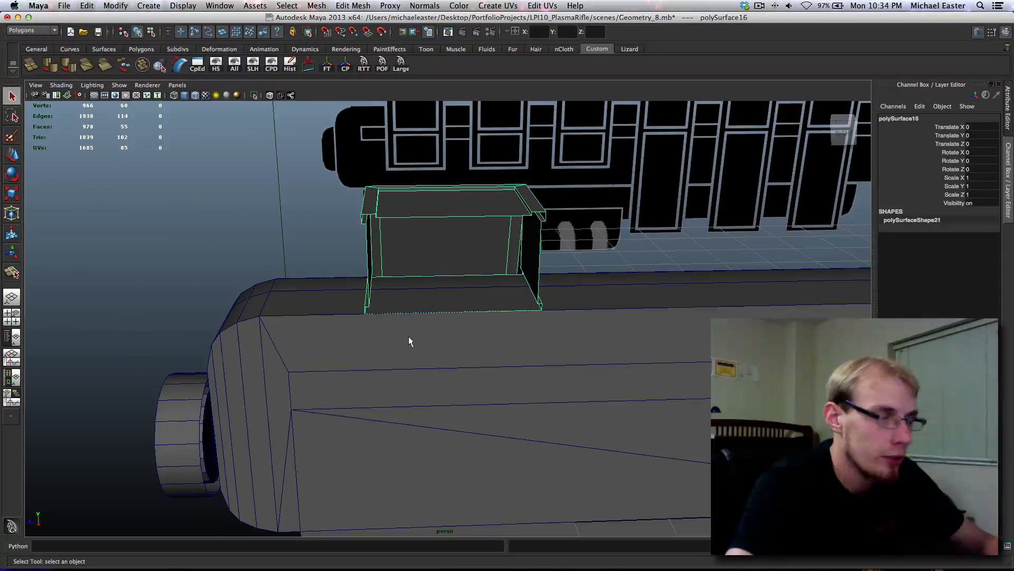
pyautogui.keyDown('alt'); pyautogui.moveTo(409, 341); pyautogui.dragTo(417, 285); pyautogui.keyUp('alt')
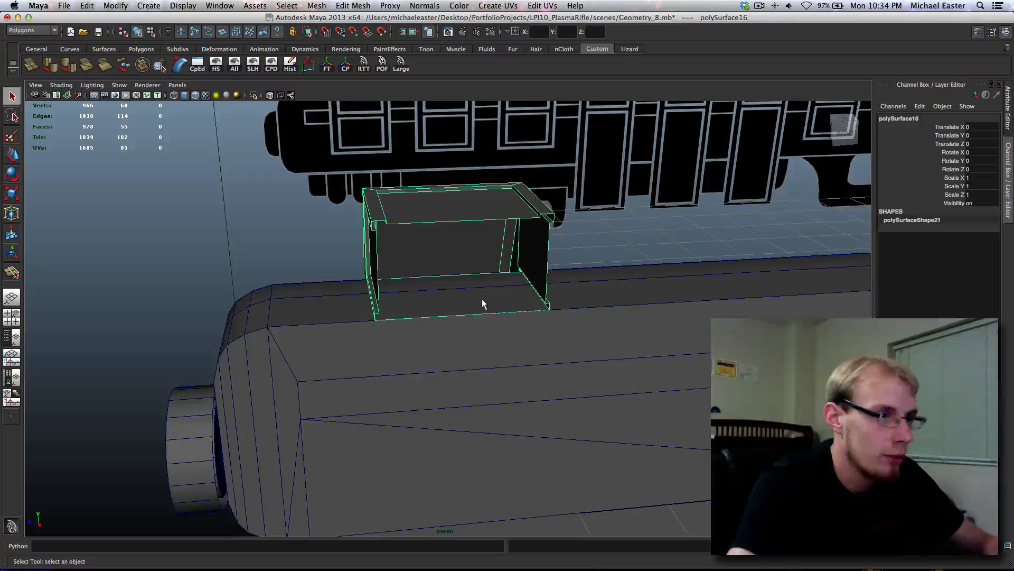
pyautogui.keyDown('alt'); pyautogui.moveTo(482, 300); pyautogui.dragTo(458, 315); pyautogui.keyUp('alt')
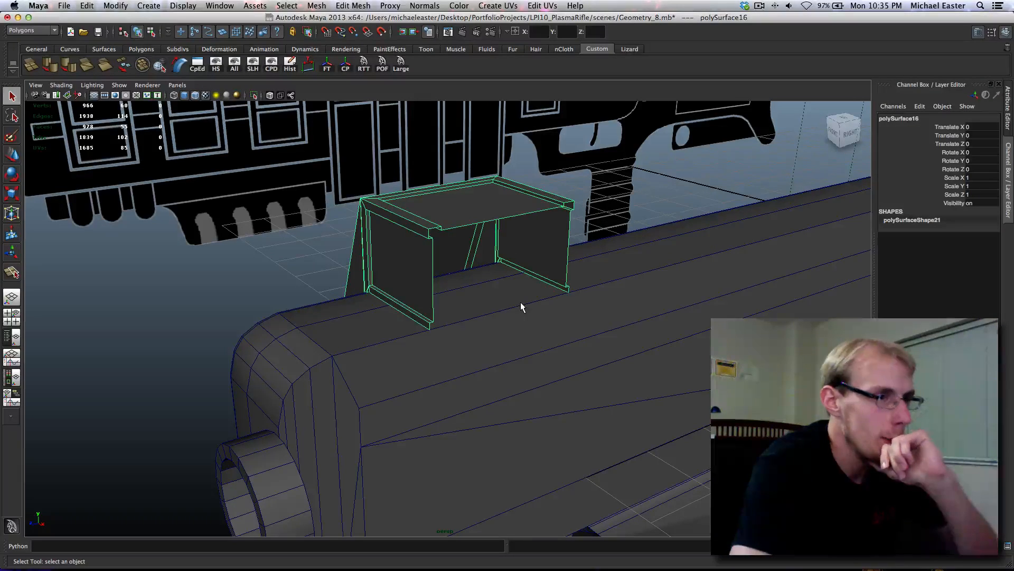
# - Select the inner faces of the front bracket's open box to inspect them, then return to object selection
pyautogui.moveTo(461, 233); pyautogui.dragTo(470, 288, button='right')
pyautogui.click(470, 288)
pyautogui.keyDown('alt'); pyautogui.moveTo(503, 340); pyautogui.dragTo(466, 249); pyautogui.keyUp('alt')
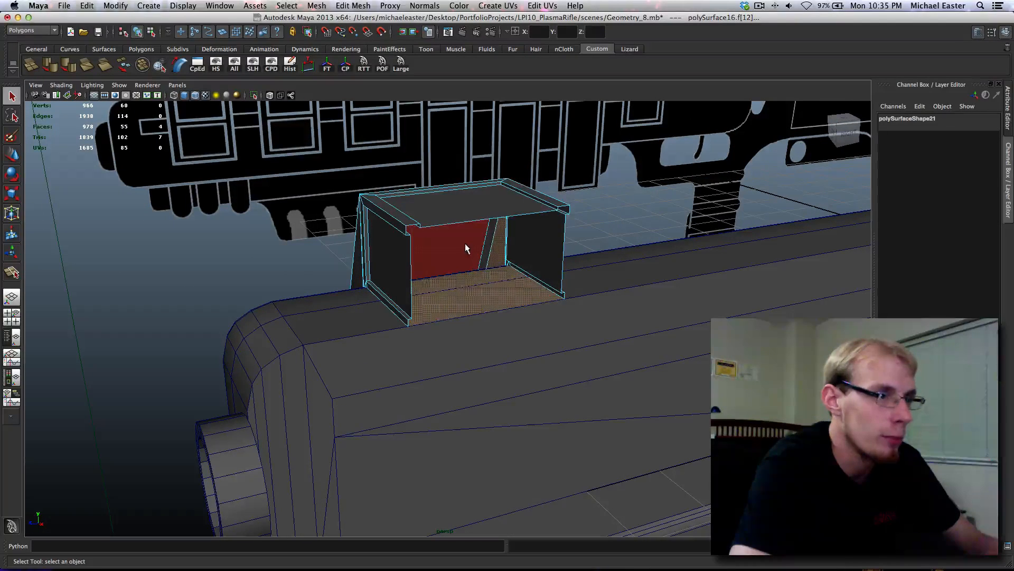
pyautogui.moveTo(542, 205); pyautogui.dragTo(541, 205, button='right')
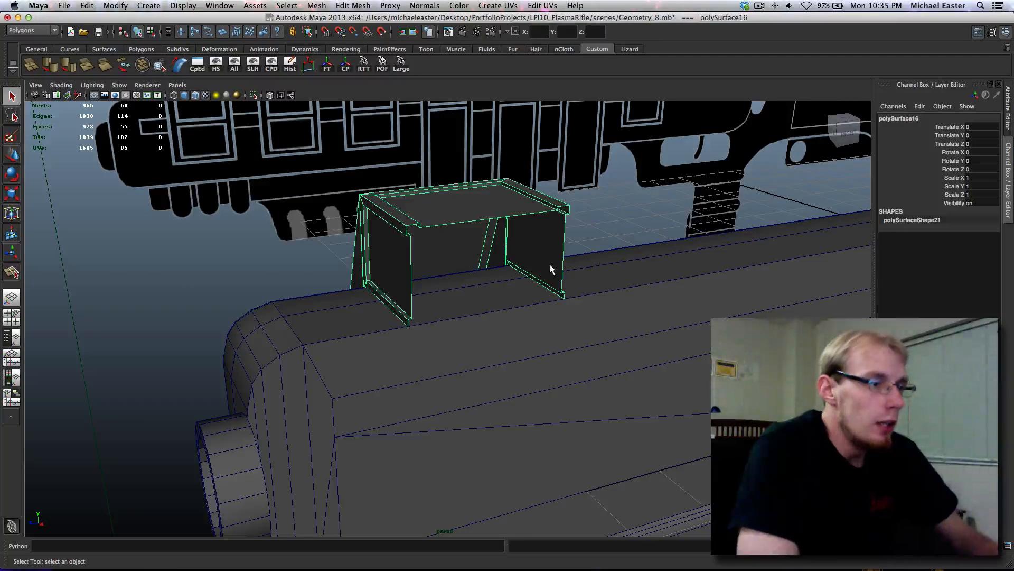
pyautogui.keyDown('alt'); pyautogui.moveTo(459, 290); pyautogui.dragTo(414, 294); pyautogui.keyUp('alt')
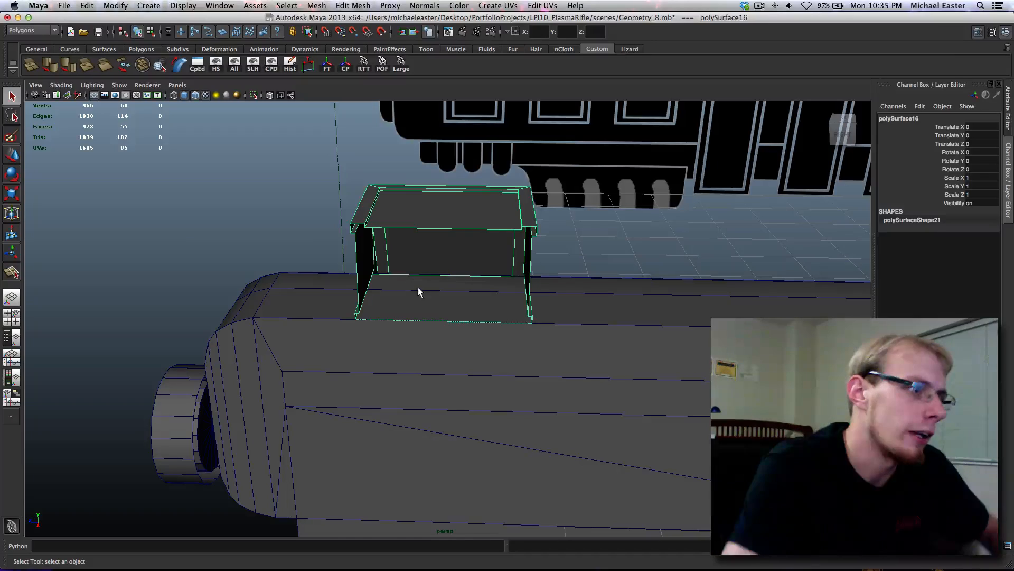
pyautogui.keyDown('alt'); pyautogui.moveTo(284, 218); pyautogui.dragTo(581, 227); pyautogui.keyUp('alt')
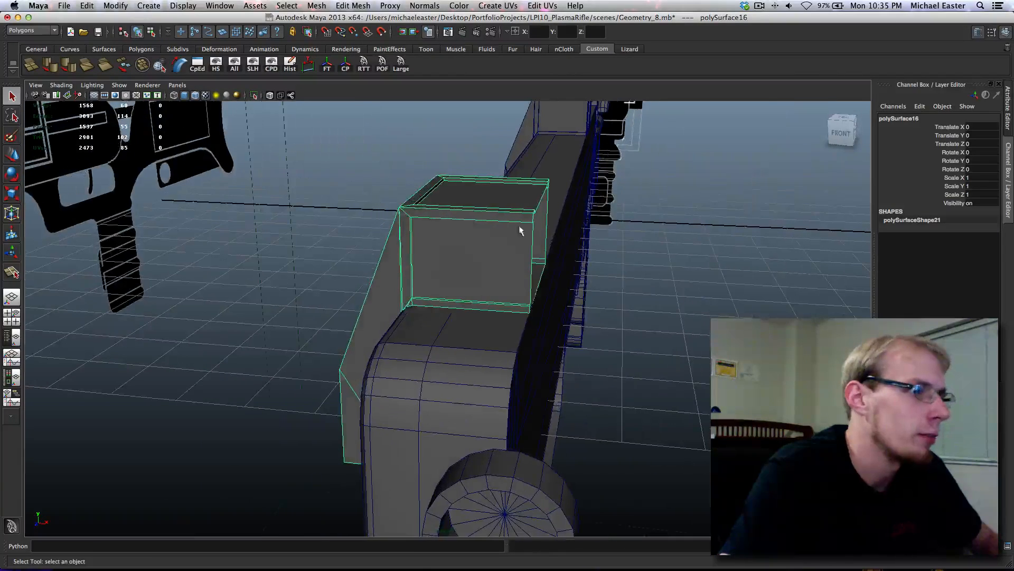
# - Select all the rifle geometry to check its total polygon count, then clear the selection and view the whole rifle
pyautogui.click(718, 228)
pyautogui.moveTo(718, 229); pyautogui.dragTo(372, 241)
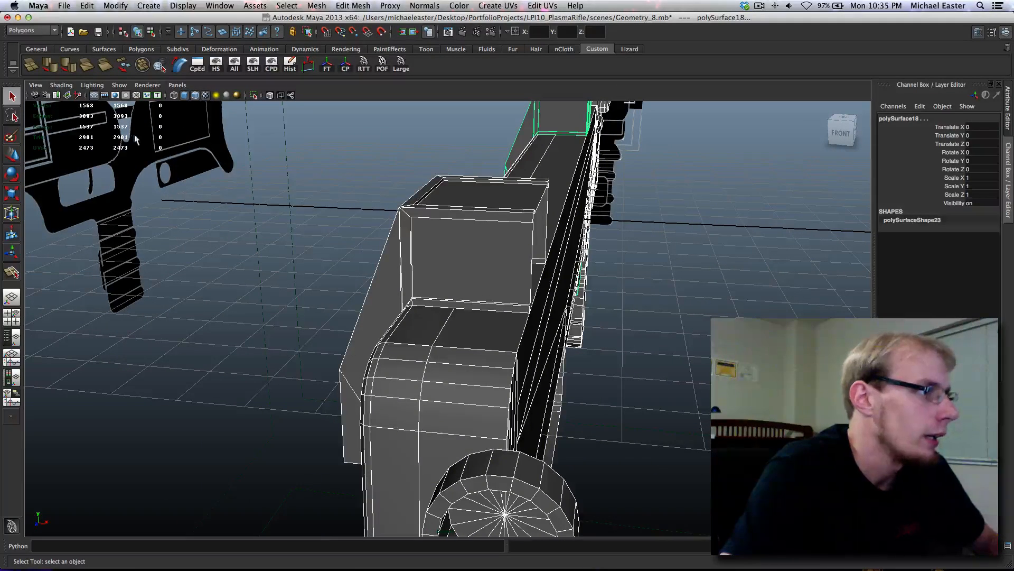
pyautogui.keyDown('alt'); pyautogui.moveTo(271, 195); pyautogui.dragTo(581, 264); pyautogui.keyUp('alt')
pyautogui.click(689, 344)
pyautogui.keyDown('alt'); pyautogui.moveTo(689, 345); pyautogui.dragTo(308, 388, button='right'); pyautogui.keyUp('alt')
pyautogui.keyDown('alt'); pyautogui.moveTo(308, 388); pyautogui.dragTo(554, 318); pyautogui.keyUp('alt')
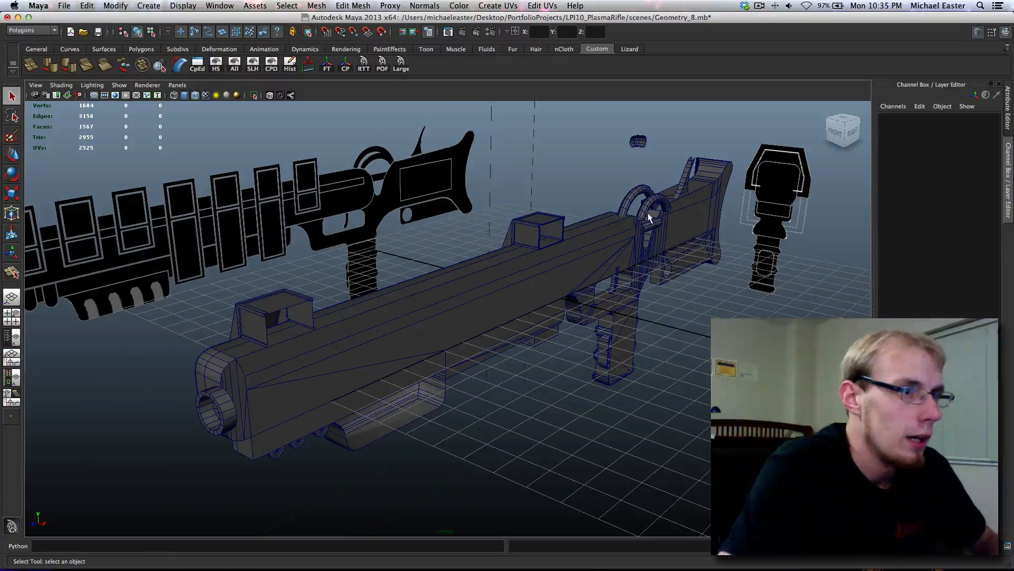
# - Select the two curved tubes, the muzzle cylinder and the main body in turn to check their polygon counts
pyautogui.keyDown('alt'); pyautogui.moveTo(607, 215); pyautogui.dragTo(675, 174); pyautogui.keyUp('alt')
pyautogui.click(675, 173)
pyautogui.keyDown('shift'); pyautogui.click(655, 174); pyautogui.keyUp('shift')
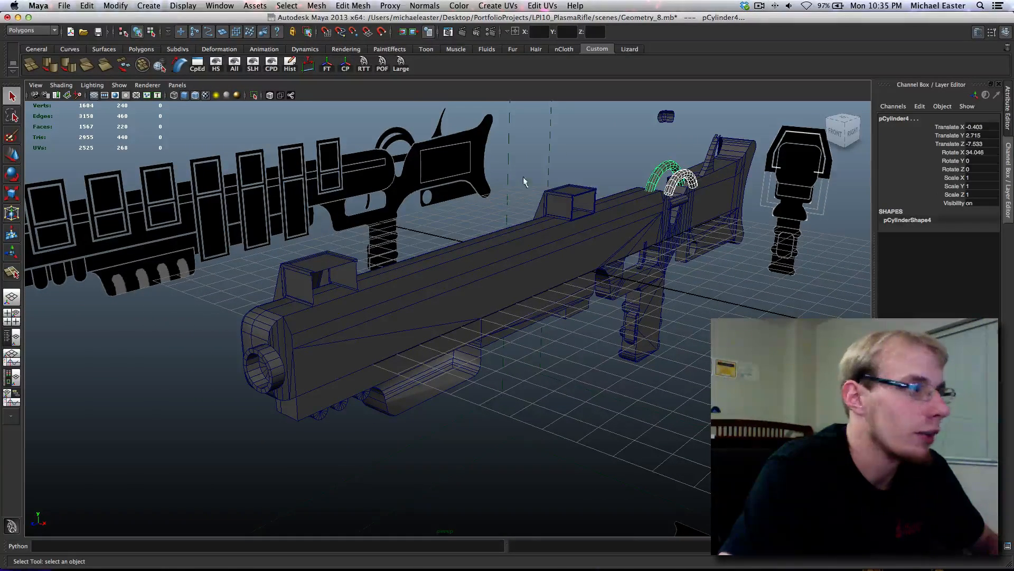
pyautogui.click(132, 138)
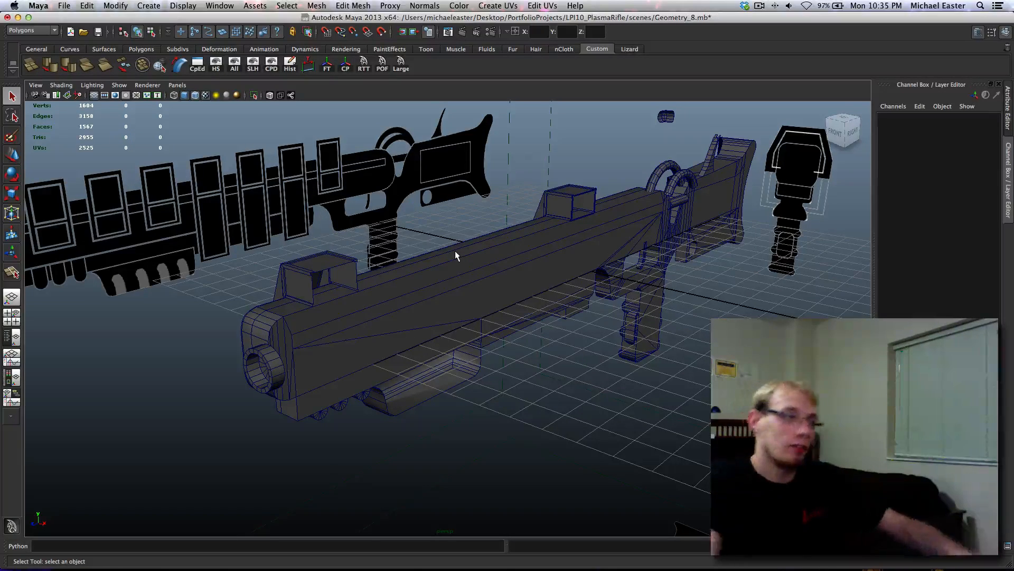
pyautogui.click(265, 376)
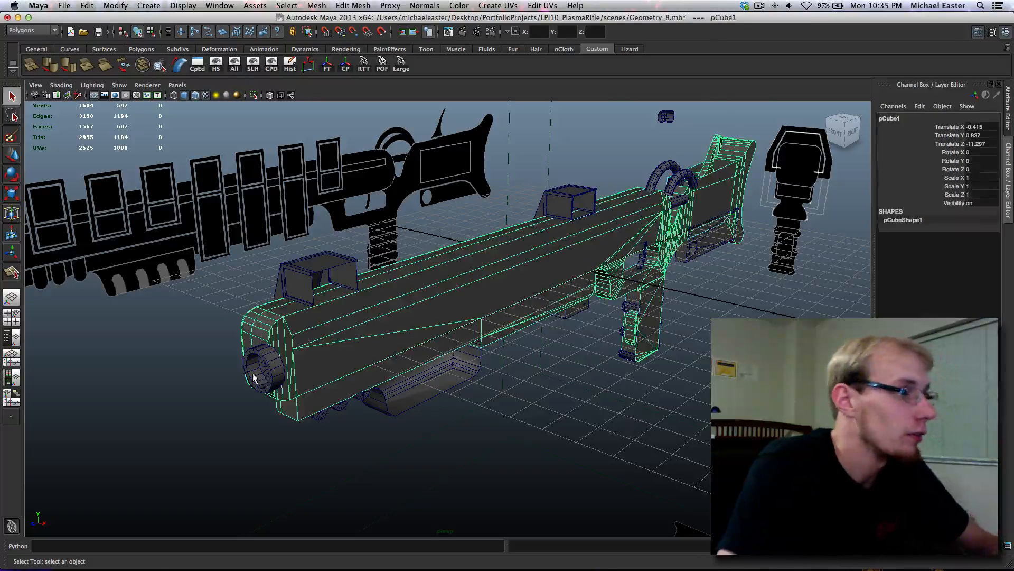
pyautogui.click(254, 377)
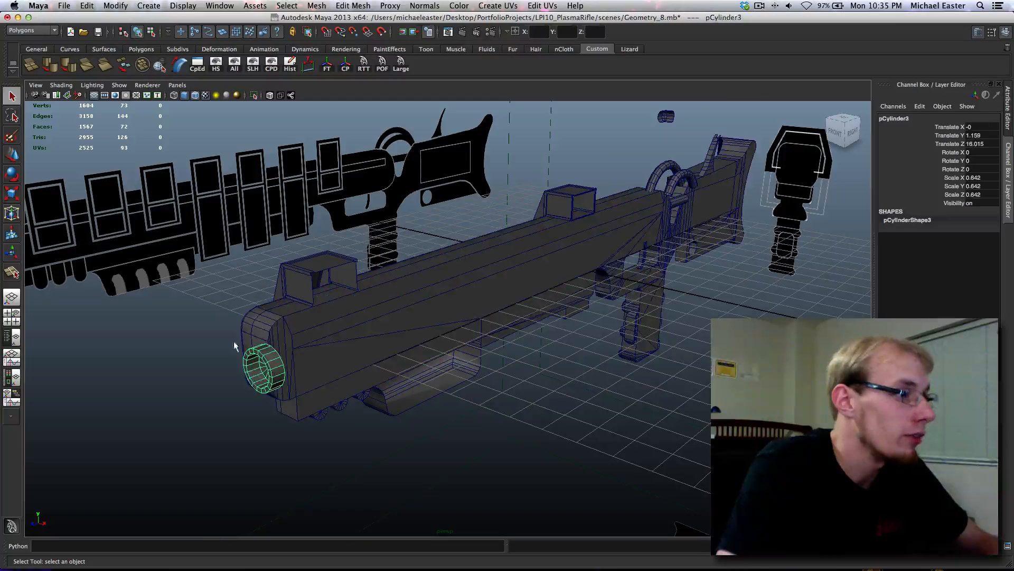
pyautogui.click(176, 151)
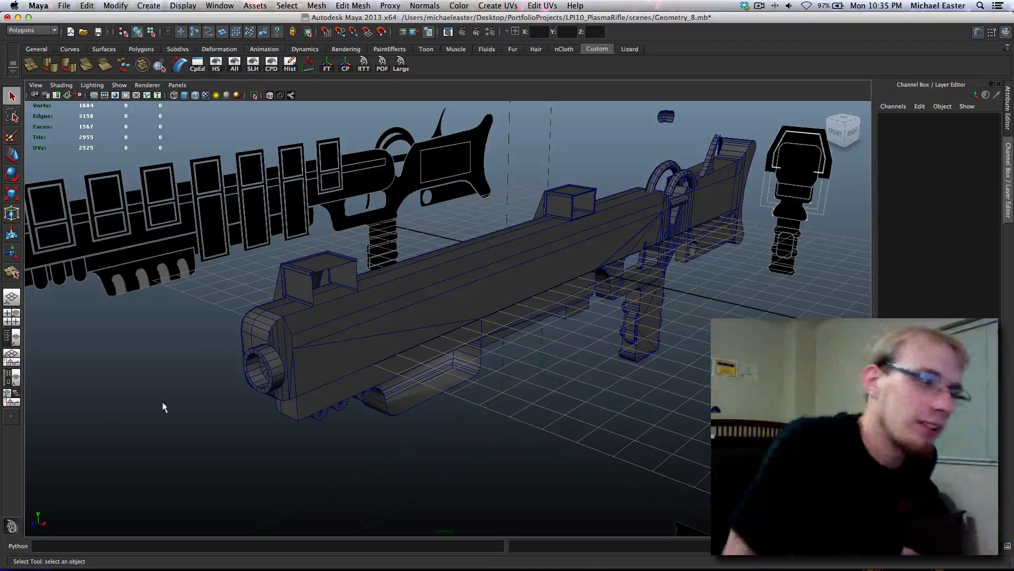
pyautogui.click(269, 368)
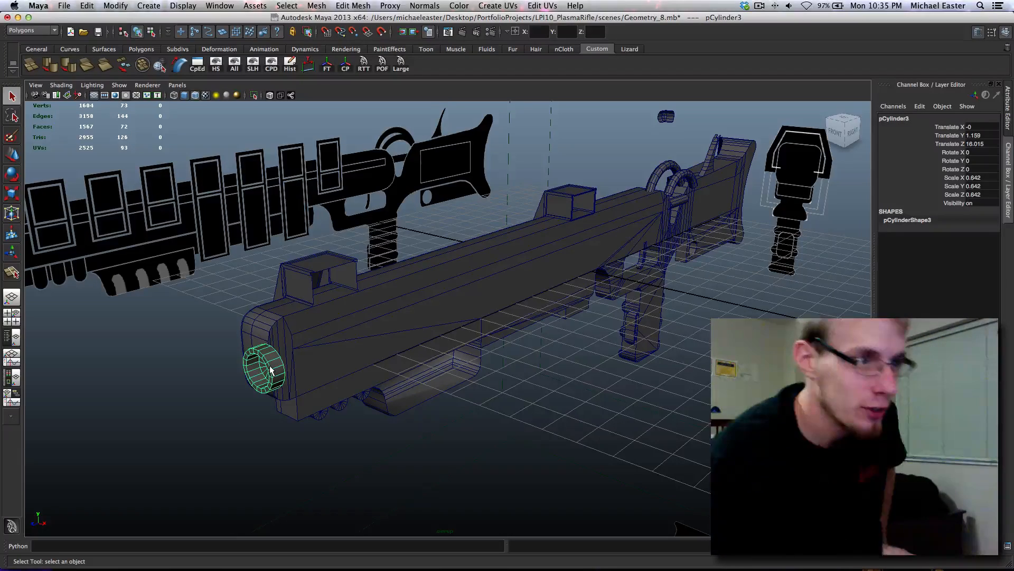
pyautogui.click(495, 272)
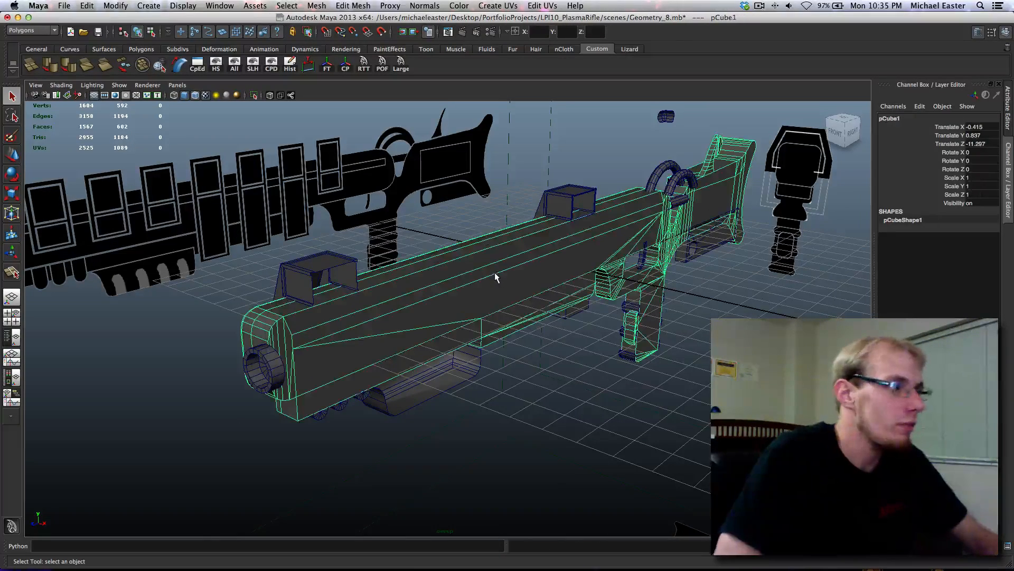
# - Examine the whole rifle against its reference images from the side, front and above
pyautogui.keyDown('alt'); pyautogui.moveTo(514, 301); pyautogui.dragTo(580, 223); pyautogui.keyUp('alt')
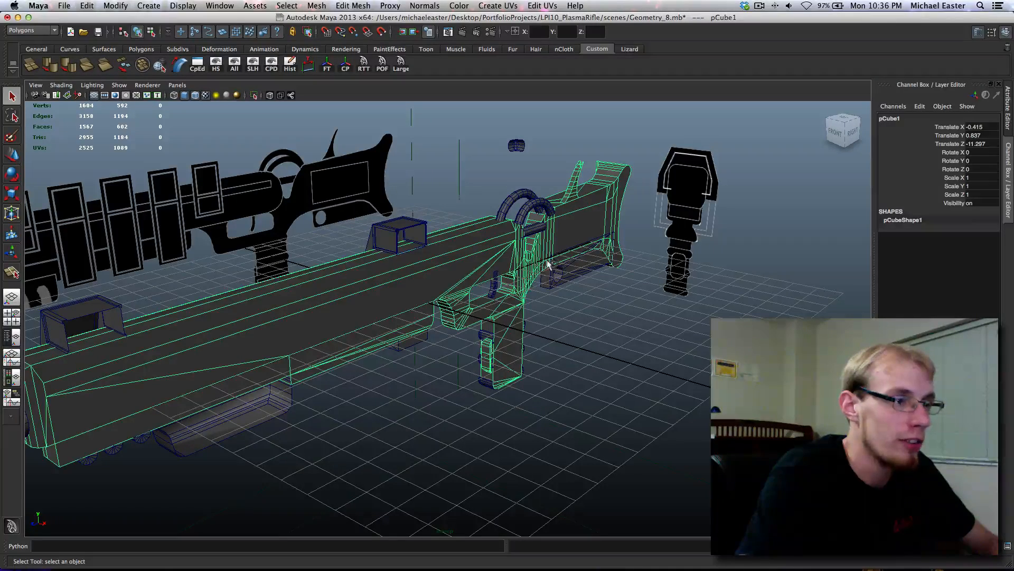
pyautogui.scroll(-5, 548, 264)
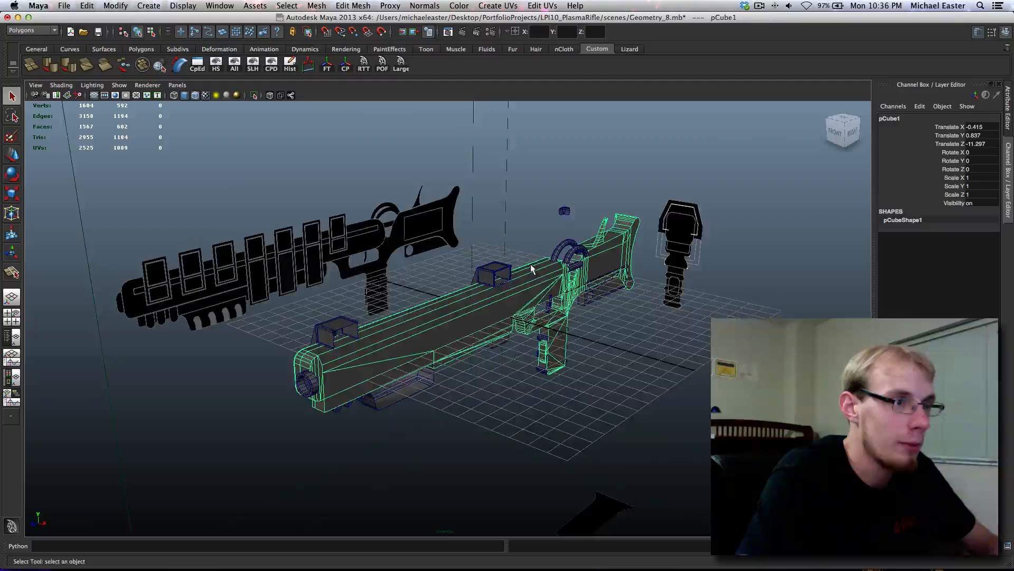
pyautogui.keyDown('alt'); pyautogui.moveTo(531, 269); pyautogui.dragTo(521, 401); pyautogui.keyUp('alt')
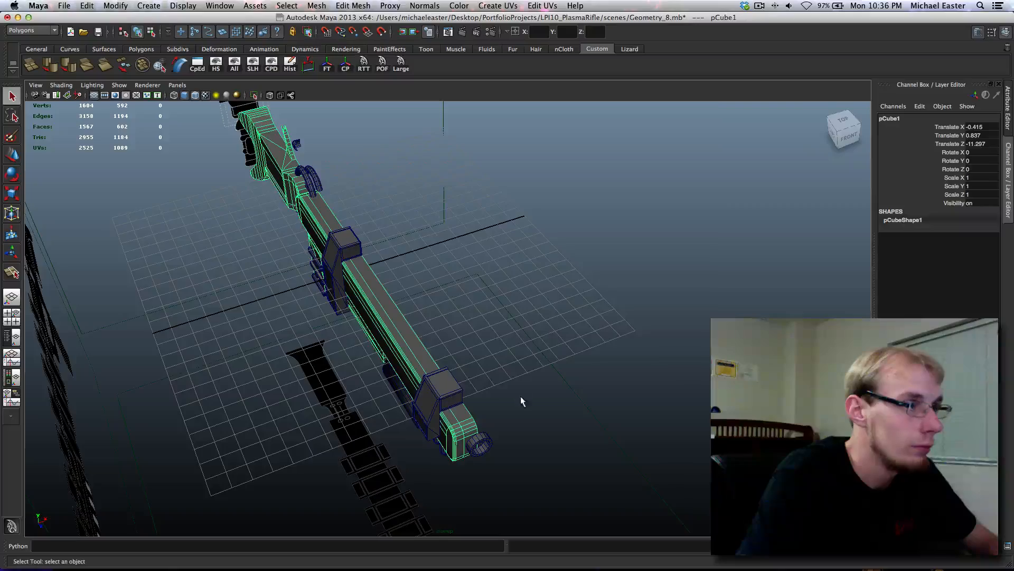
pyautogui.keyDown('alt'); pyautogui.moveTo(375, 255); pyautogui.dragTo(515, 391); pyautogui.keyUp('alt')
pyautogui.scroll(-6, 427, 295)
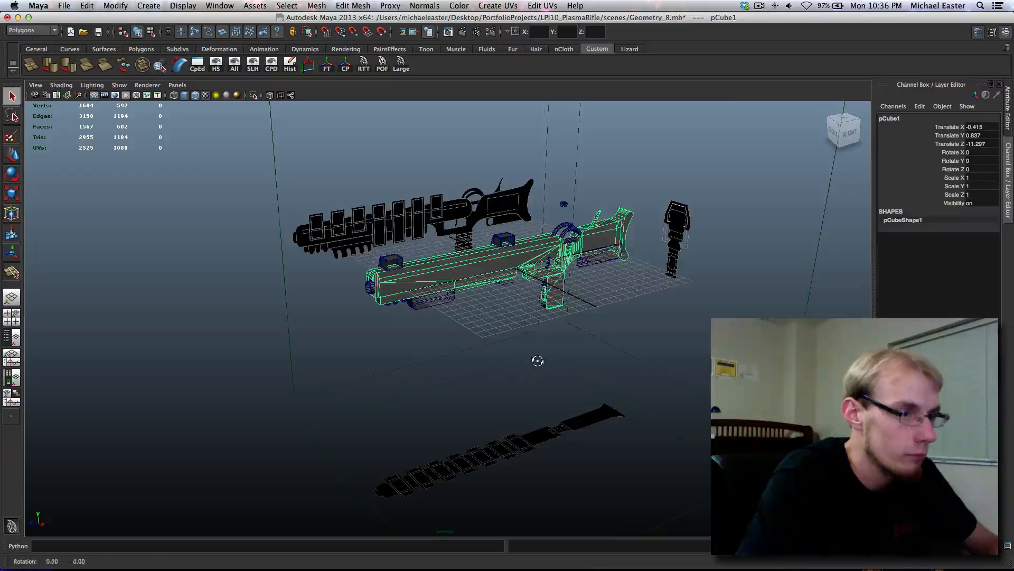
pyautogui.scroll(5, 520, 331)
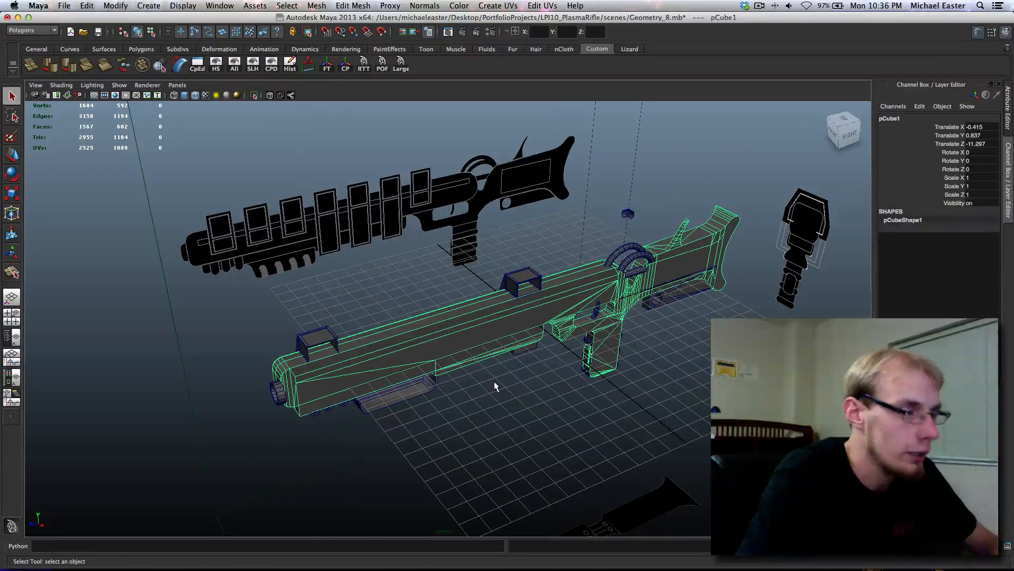
pyautogui.keyDown('alt'); pyautogui.moveTo(387, 362); pyautogui.dragTo(393, 333, button='middle'); pyautogui.keyUp('alt')
# - Select the front bracket and inspect it from both sides of the barrel
pyautogui.click(391, 334)
pyautogui.scroll(5, 492, 386)
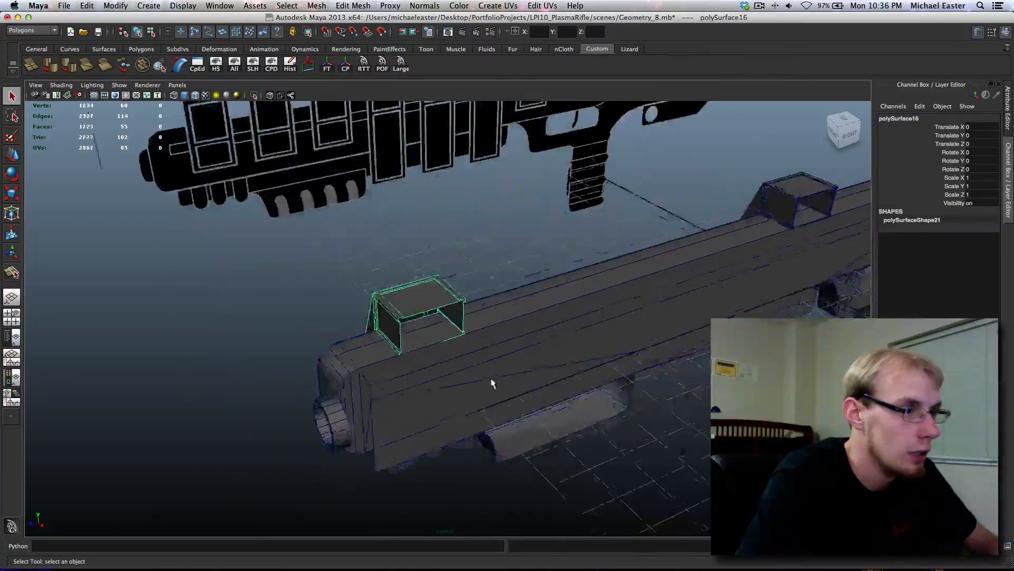
pyautogui.keyDown('alt'); pyautogui.moveTo(487, 344); pyautogui.dragTo(413, 346, button='middle'); pyautogui.keyUp('alt')
pyautogui.scroll(-1, 411, 345)
pyautogui.scroll(-5, 411, 345)
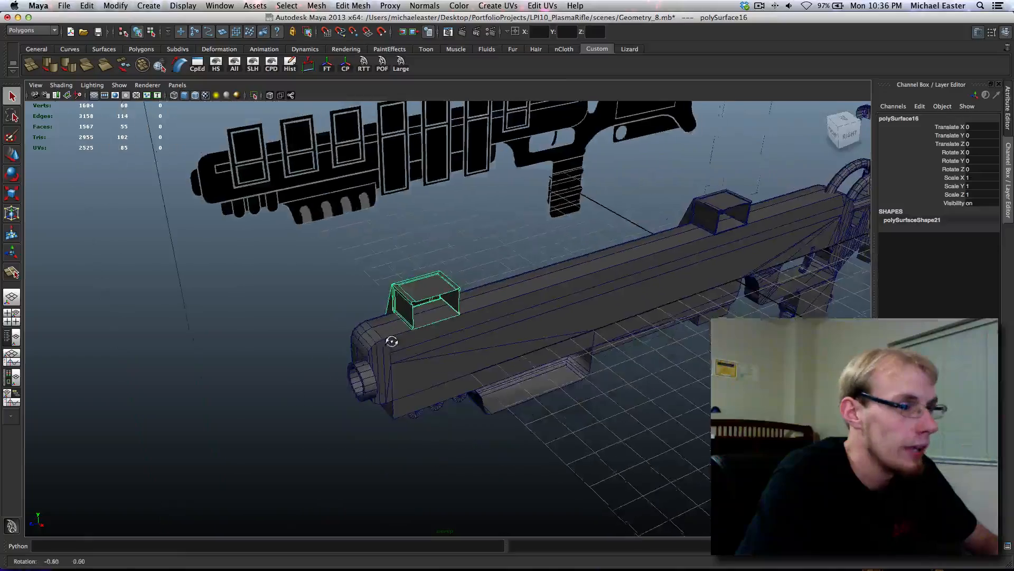
pyautogui.keyDown('alt'); pyautogui.moveTo(411, 344); pyautogui.dragTo(521, 335); pyautogui.keyUp('alt')
pyautogui.scroll(5, 447, 353)
pyautogui.scroll(-2, 446, 353)
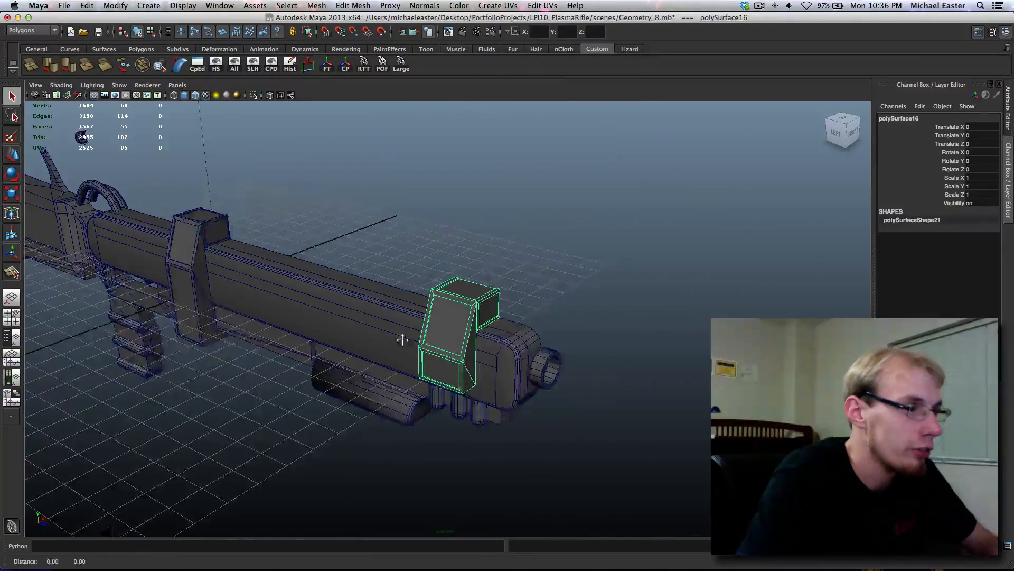
# - Select the long flat side face of the main body to inspect its extent, and return to object selection
pyautogui.keyDown('alt'); pyautogui.moveTo(446, 353); pyautogui.dragTo(441, 340); pyautogui.keyUp('alt')
pyautogui.moveTo(440, 340); pyautogui.dragTo(440, 350, button='right')
pyautogui.click(440, 349)
pyautogui.scroll(3, 493, 389)
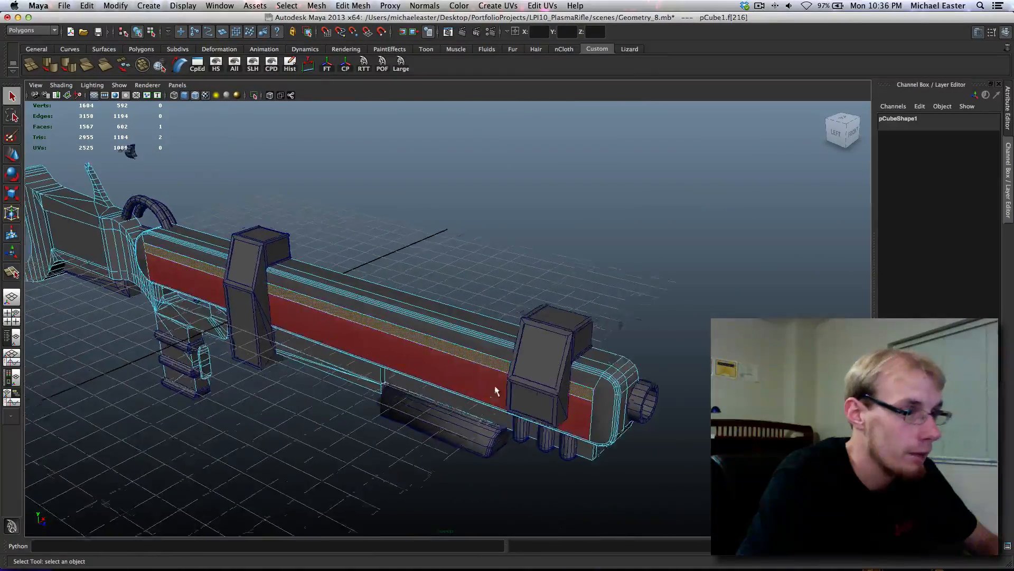
pyautogui.keyDown('alt'); pyautogui.moveTo(493, 390); pyautogui.dragTo(513, 420); pyautogui.keyUp('alt')
pyautogui.keyDown('alt'); pyautogui.moveTo(555, 421); pyautogui.dragTo(476, 404, button='middle'); pyautogui.keyUp('alt')
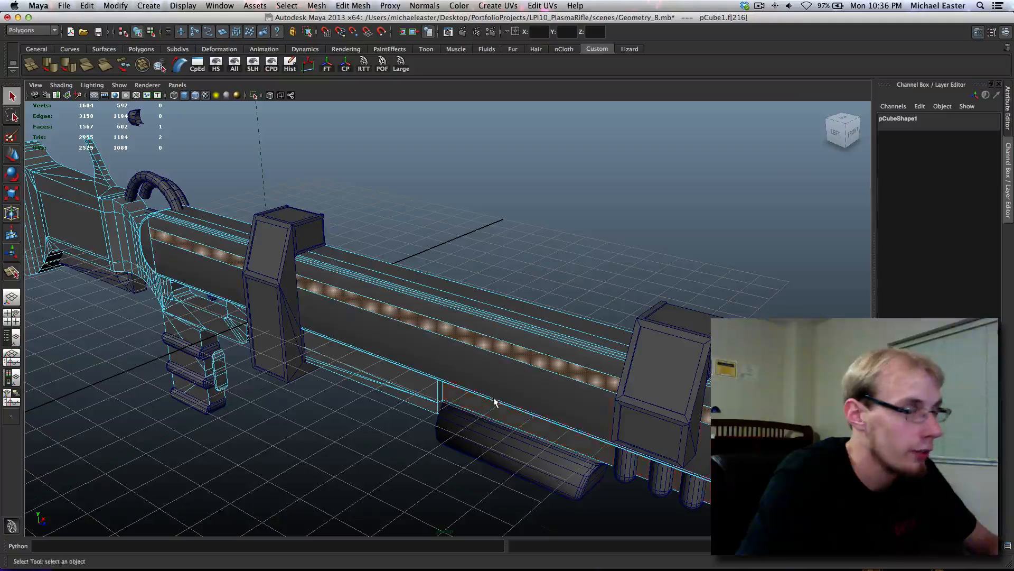
pyautogui.scroll(-3, 494, 402)
pyautogui.keyDown('alt'); pyautogui.moveTo(385, 355); pyautogui.dragTo(480, 356); pyautogui.keyUp('alt')
pyautogui.moveTo(480, 356); pyautogui.dragTo(555, 368, button='right')
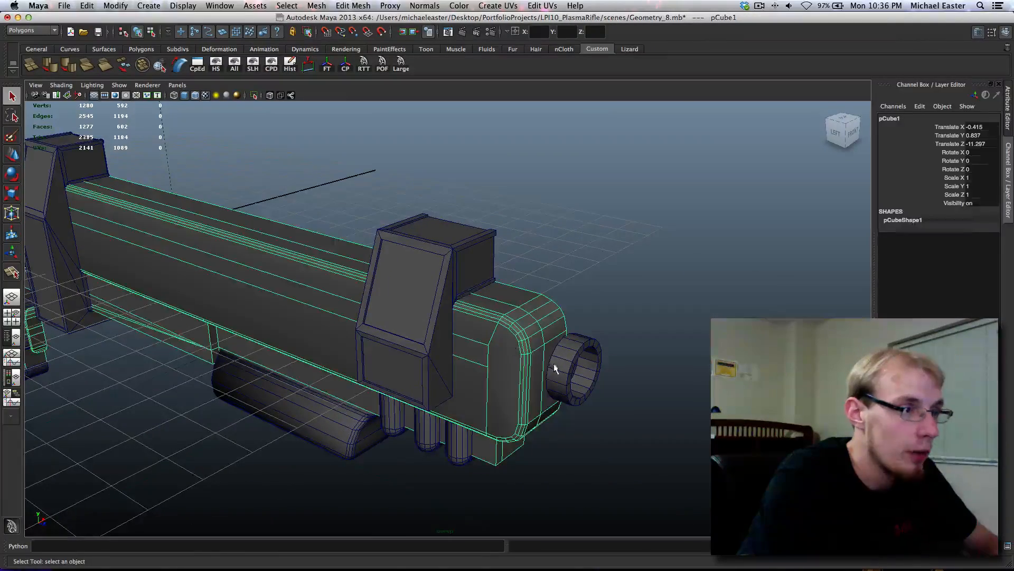
# - Split the flat side face at the body's muzzle end with an edge joining an upper corner vertex to a lower one
pyautogui.scroll(3, 555, 368)
pyautogui.keyDown('alt'); pyautogui.moveTo(555, 368); pyautogui.dragTo(364, 405, button='middle'); pyautogui.keyUp('alt')
pyautogui.keyDown('alt'); pyautogui.moveTo(253, 391); pyautogui.dragTo(406, 360); pyautogui.keyUp('alt')
pyautogui.keyDown('alt'); pyautogui.moveTo(444, 434); pyautogui.dragTo(343, 344, button='middle'); pyautogui.keyUp('alt')
pyautogui.moveTo(512, 313)
pyautogui.keyDown('shift'); pyautogui.mouseDown(button='right')
pyautogui.moveTo(447, 311)
pyautogui.moveTo(494, 315)
pyautogui.mouseUp(button='right'); pyautogui.keyUp('shift')
pyautogui.click(515, 150)
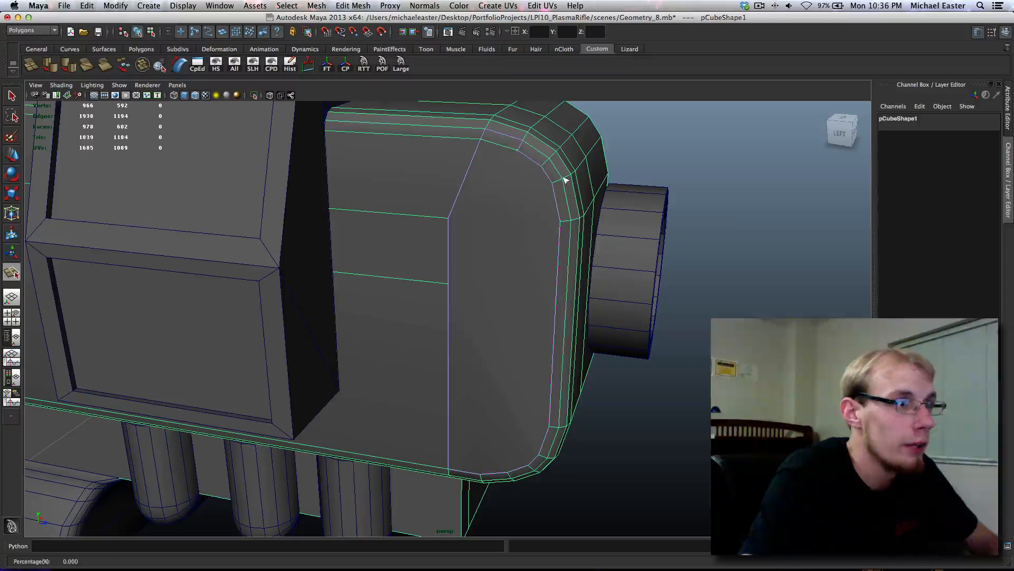
pyautogui.moveTo(502, 475); pyautogui.dragTo(426, 477)
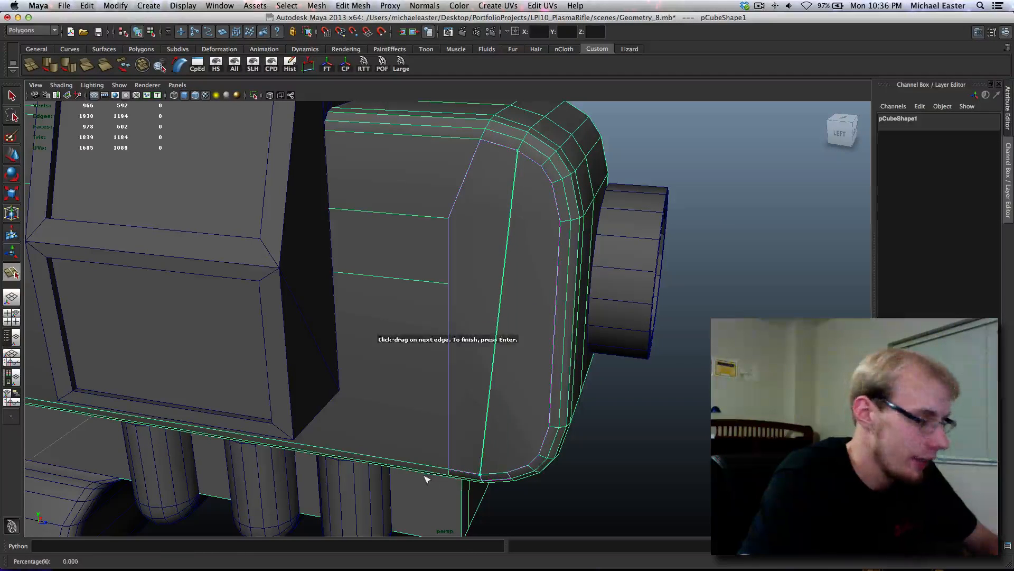
pyautogui.press('Return')
# - Add three more split edges between the upper and lower rounded-corner vertices, moving toward the muzzle end of the side face
pyautogui.click(538, 165)
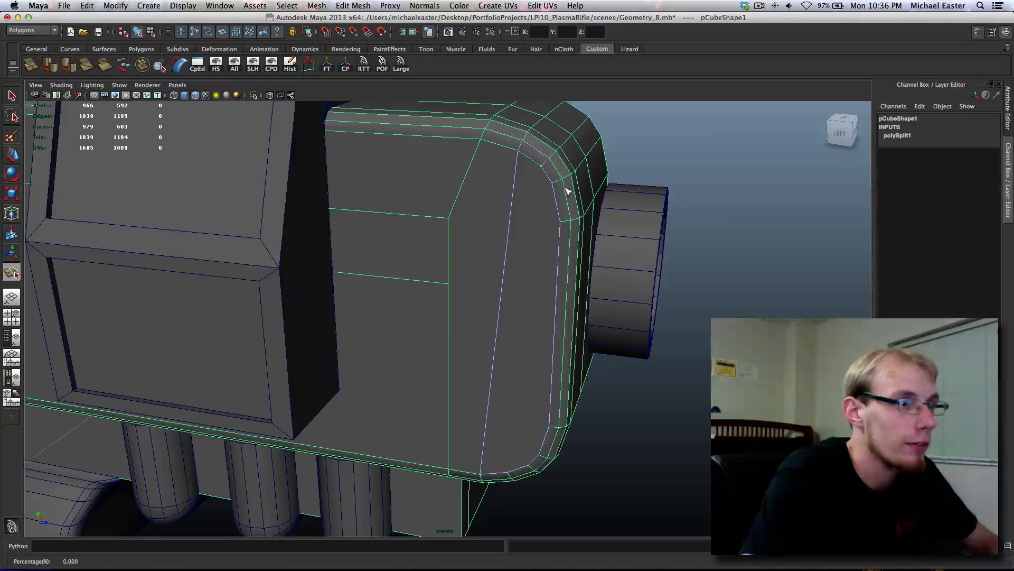
pyautogui.moveTo(520, 470); pyautogui.dragTo(489, 480)
pyautogui.press('Return')
pyautogui.moveTo(555, 202); pyautogui.dragTo(557, 200)
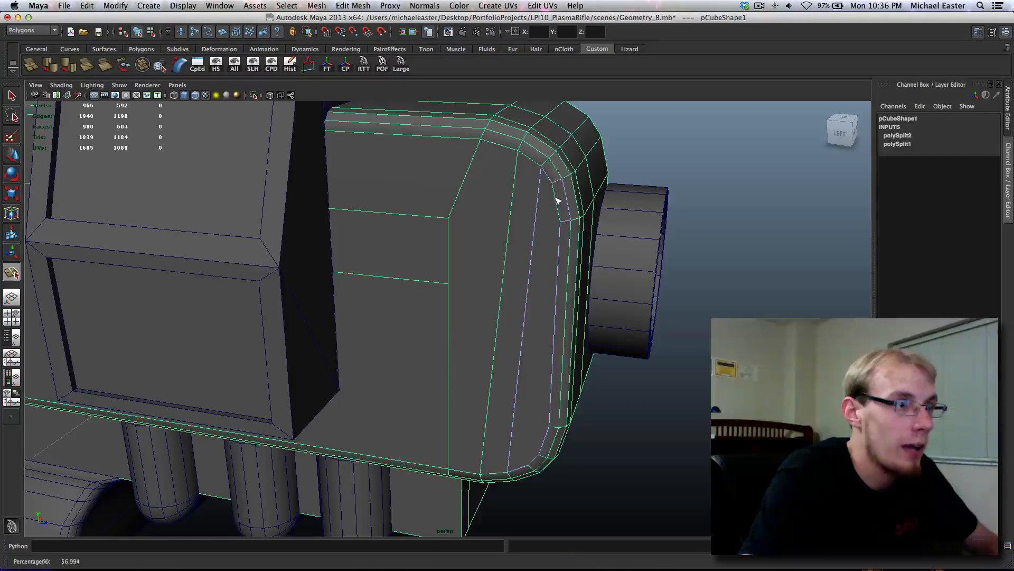
pyautogui.click(544, 157)
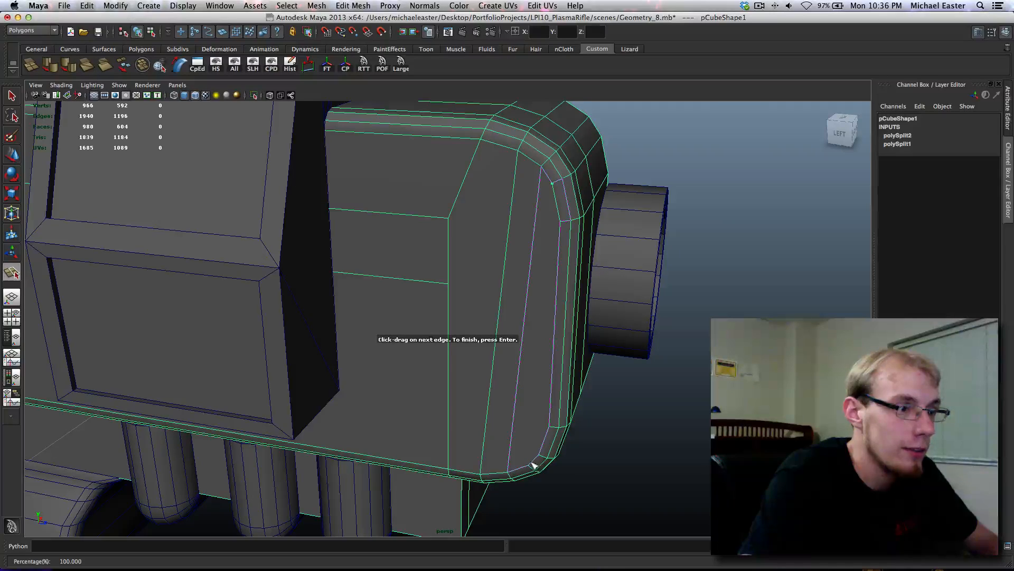
pyautogui.moveTo(533, 464); pyautogui.dragTo(515, 474)
pyautogui.press('Return')
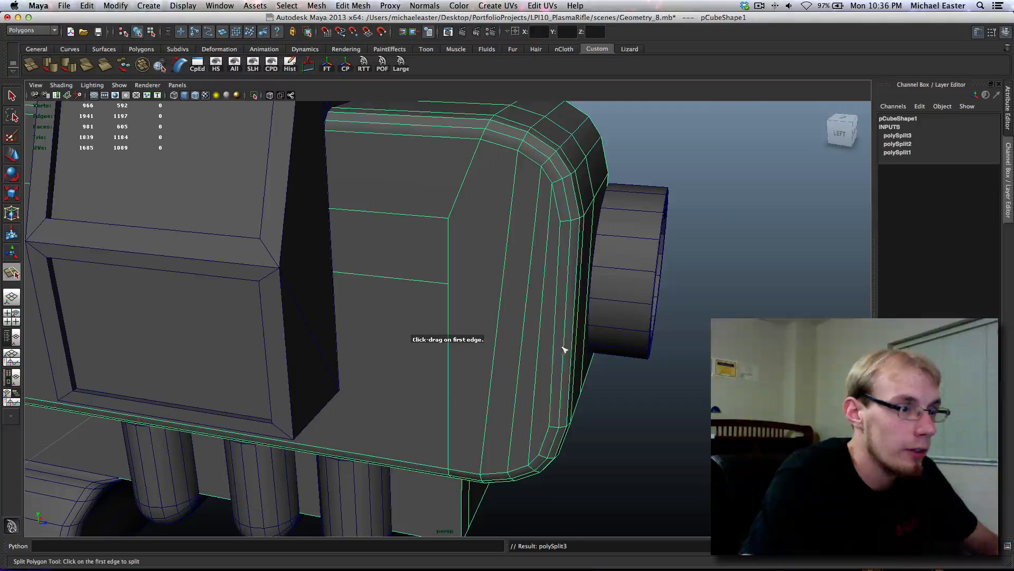
pyautogui.moveTo(549, 437); pyautogui.dragTo(555, 113)
pyautogui.press('Return')
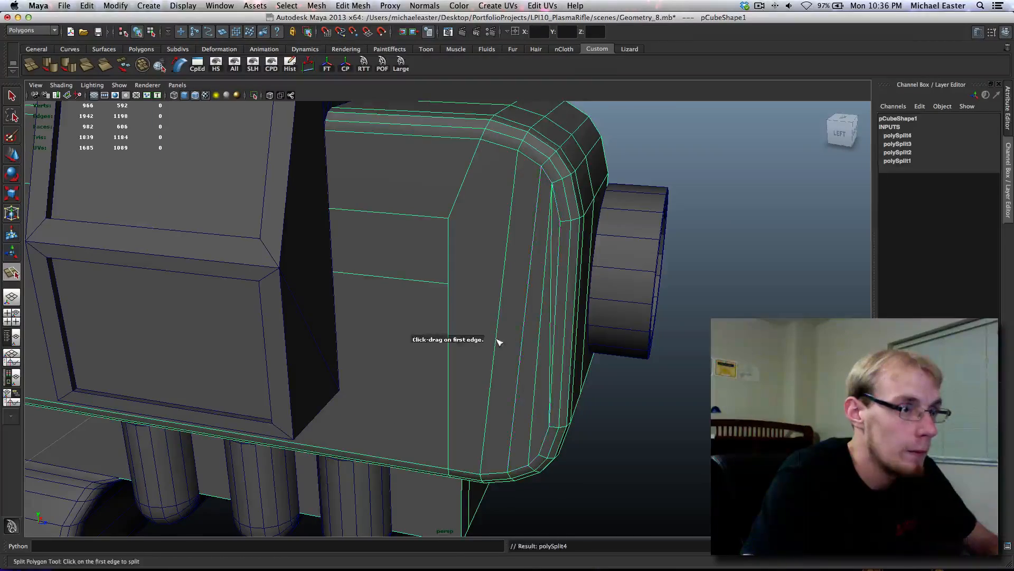
# - Split the rounded rear end of the barrel's side face with an edge joining its first upper and lower curve vertices
pyautogui.scroll(-5, 498, 341)
pyautogui.keyDown('alt'); pyautogui.moveTo(349, 301); pyautogui.dragTo(664, 390, button='middle'); pyautogui.keyUp('alt')
pyautogui.keyDown('alt'); pyautogui.moveTo(324, 345); pyautogui.dragTo(543, 353, button='middle'); pyautogui.keyUp('alt')
pyautogui.scroll(8, 530, 419)
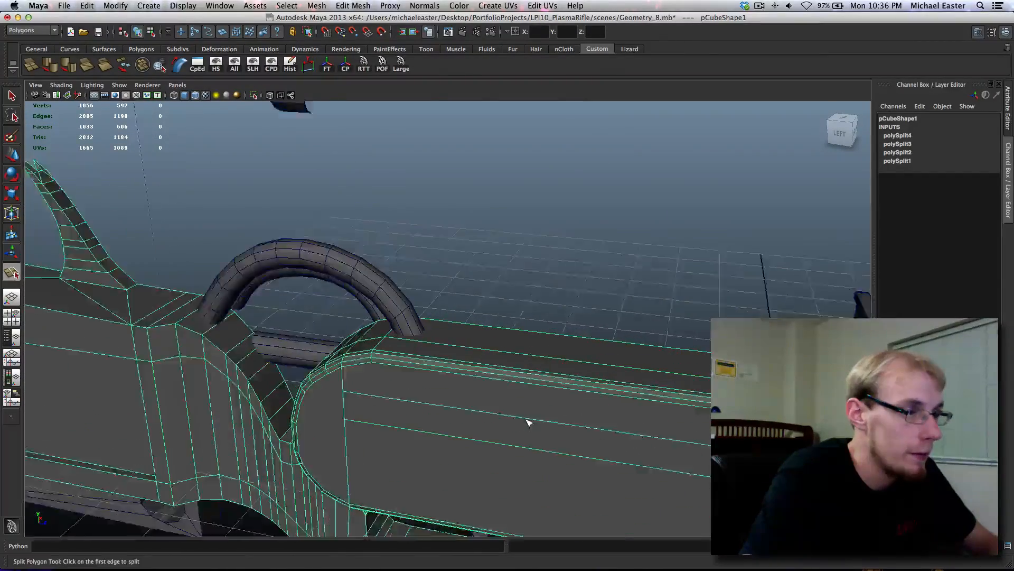
pyautogui.keyDown('alt'); pyautogui.moveTo(340, 431); pyautogui.dragTo(431, 353, button='middle'); pyautogui.keyUp('alt')
pyautogui.keyDown('alt'); pyautogui.moveTo(431, 353); pyautogui.dragTo(430, 276); pyautogui.keyUp('alt')
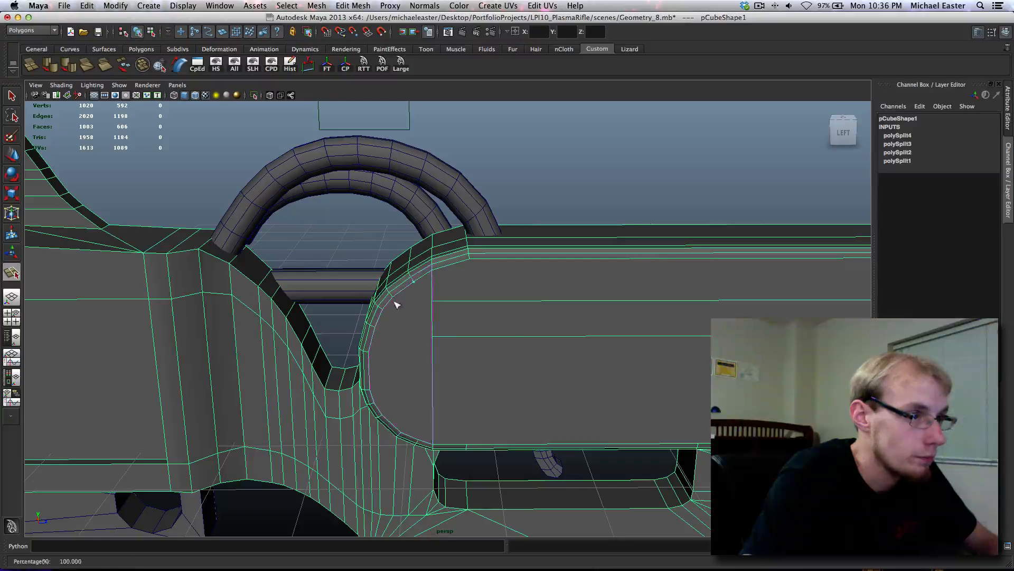
pyautogui.moveTo(428, 441); pyautogui.dragTo(411, 437)
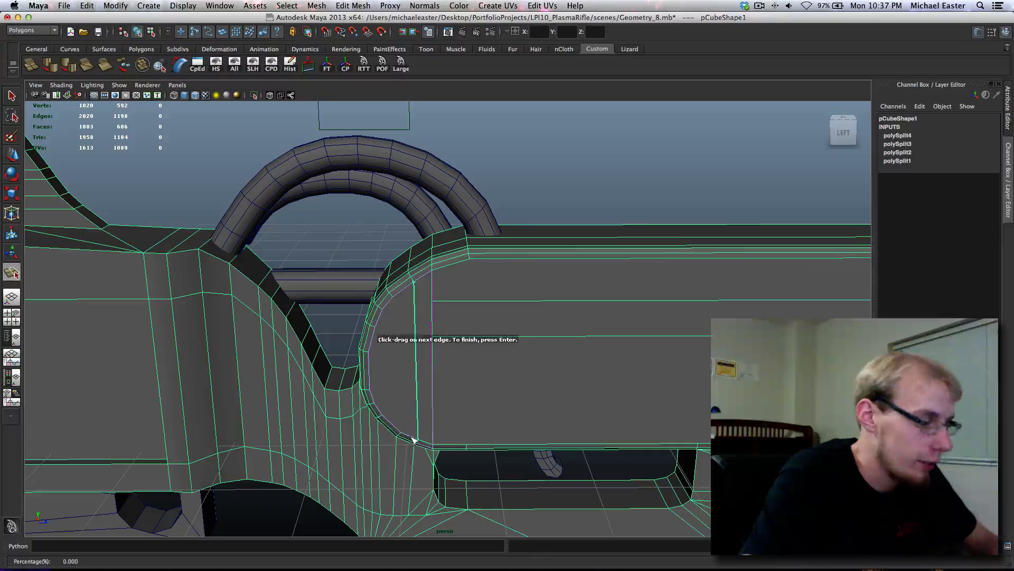
pyautogui.press('Return')
# - Split the rest of the rounded rear end with three more edges joining the remaining upper and lower curve vertices
pyautogui.moveTo(407, 287); pyautogui.dragTo(363, 321)
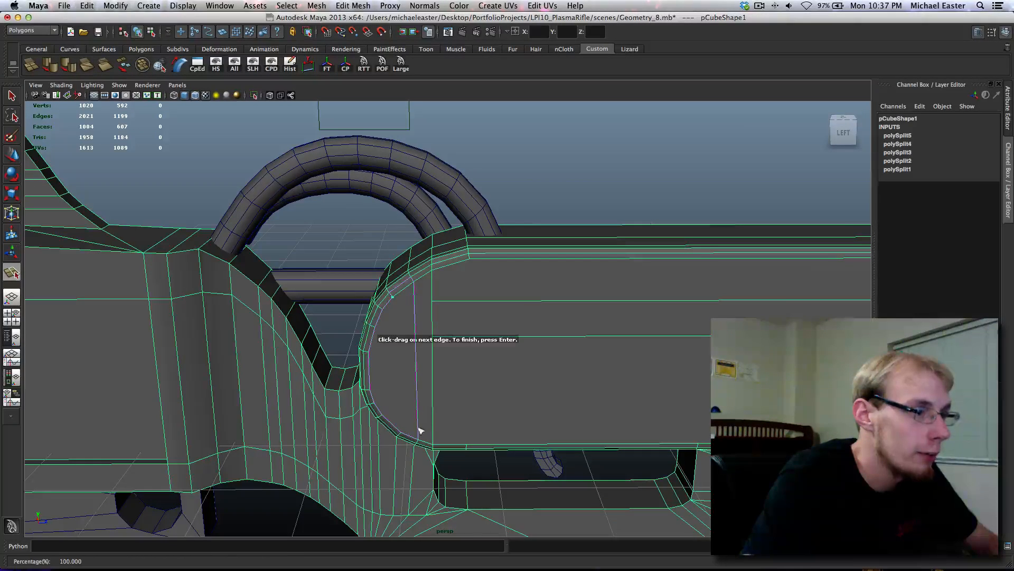
pyautogui.moveTo(414, 439); pyautogui.dragTo(400, 433)
pyautogui.press('Return')
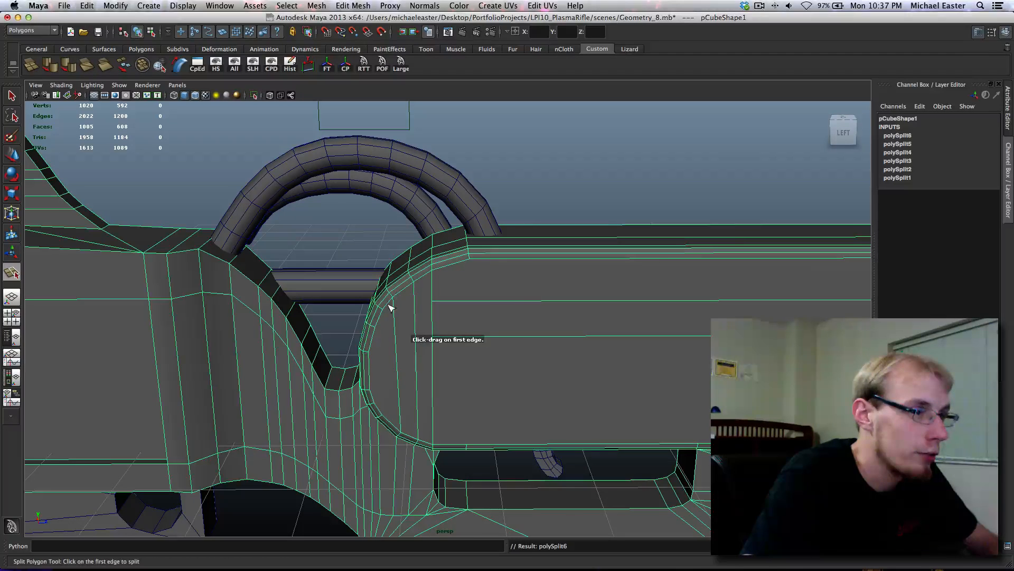
pyautogui.click(382, 312)
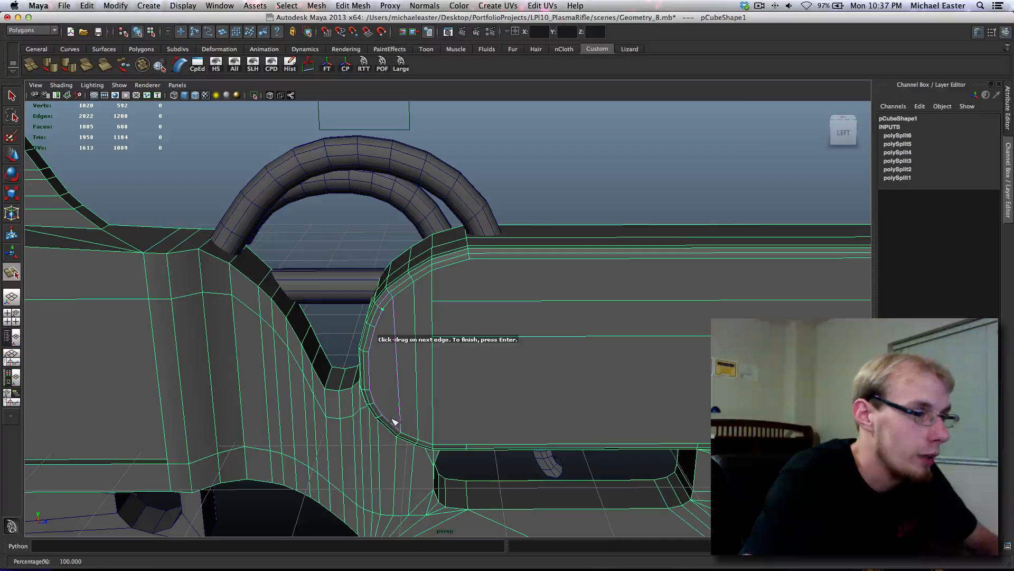
pyautogui.moveTo(394, 421); pyautogui.dragTo(381, 415)
pyautogui.press('Return')
pyautogui.keyDown('alt'); pyautogui.moveTo(390, 352); pyautogui.dragTo(489, 321, button='middle'); pyautogui.keyUp('alt')
pyautogui.scroll(5, 409, 353)
pyautogui.scroll(-1, 489, 321)
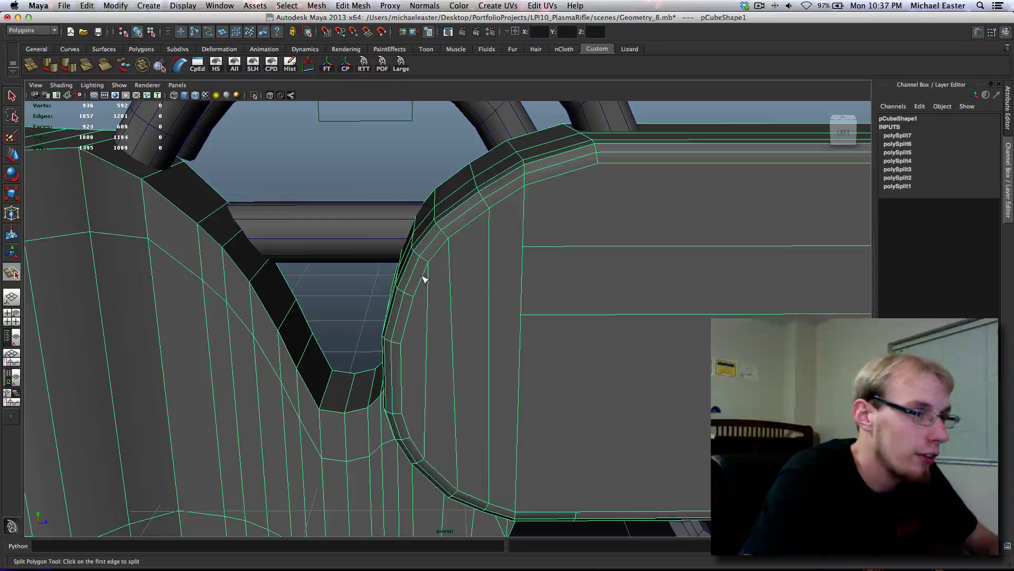
pyautogui.click(421, 285)
pyautogui.press('Return')
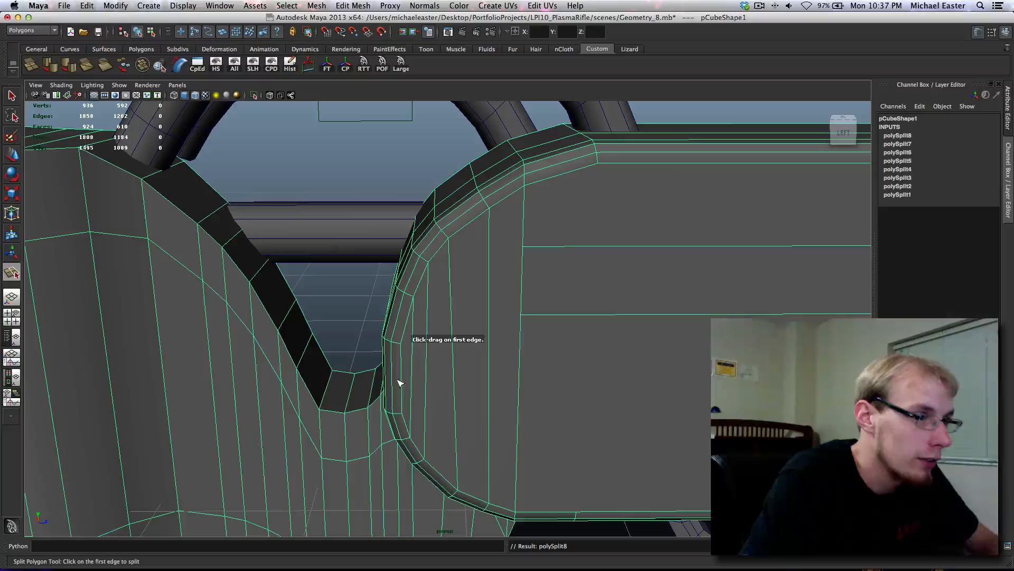
# - Merge the two extra vertices on the barrel's lower edge above the trigger opening into the vertex at the rear curve
pyautogui.moveTo(447, 344); pyautogui.dragTo(499, 296, button='right')
pyautogui.keyDown('alt'); pyautogui.moveTo(499, 297); pyautogui.dragTo(750, 348); pyautogui.keyUp('alt')
pyautogui.keyDown('alt'); pyautogui.moveTo(528, 380); pyautogui.dragTo(470, 372); pyautogui.keyUp('alt')
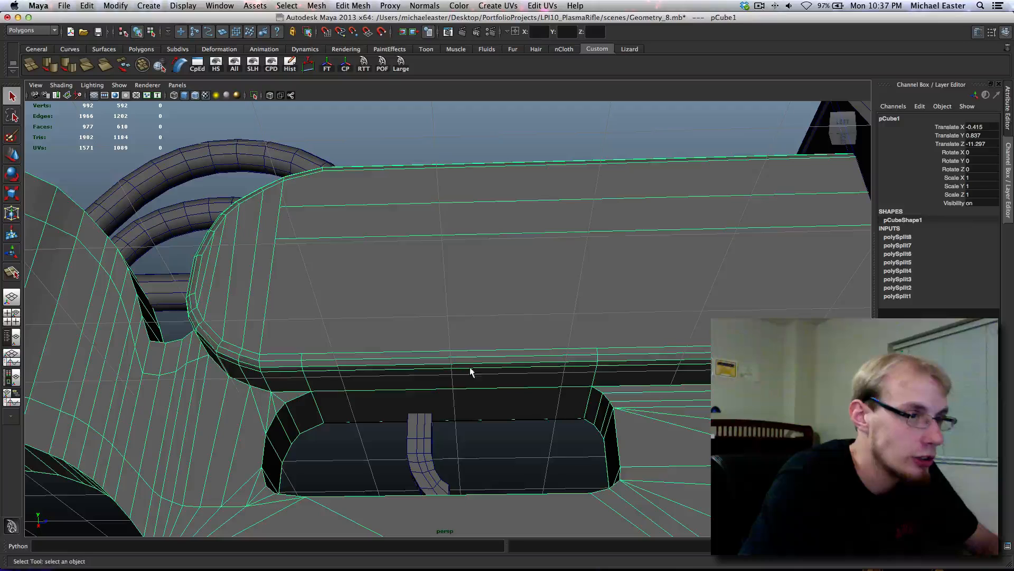
pyautogui.moveTo(557, 378); pyautogui.dragTo(600, 380, button='right')
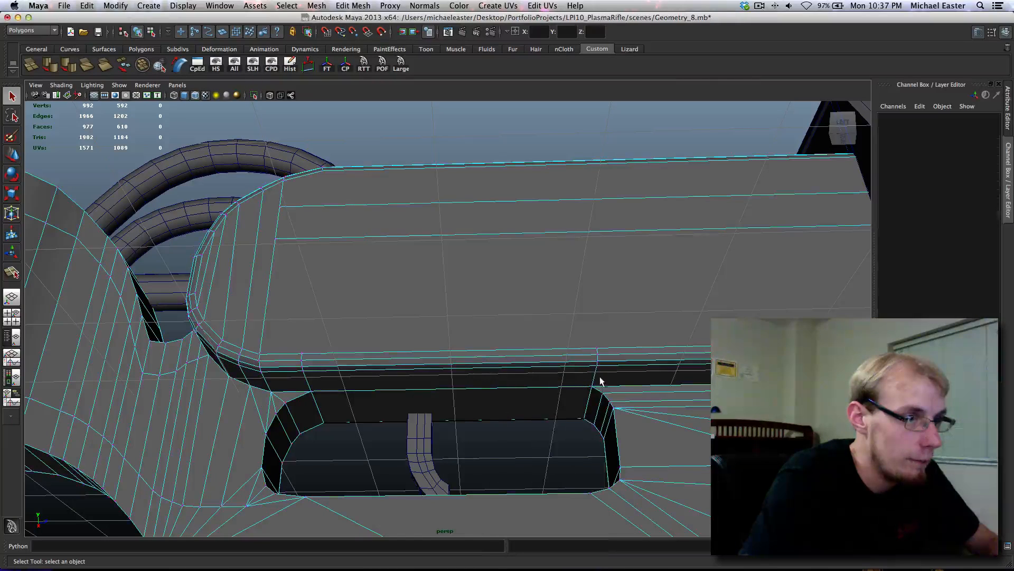
pyautogui.click(597, 369)
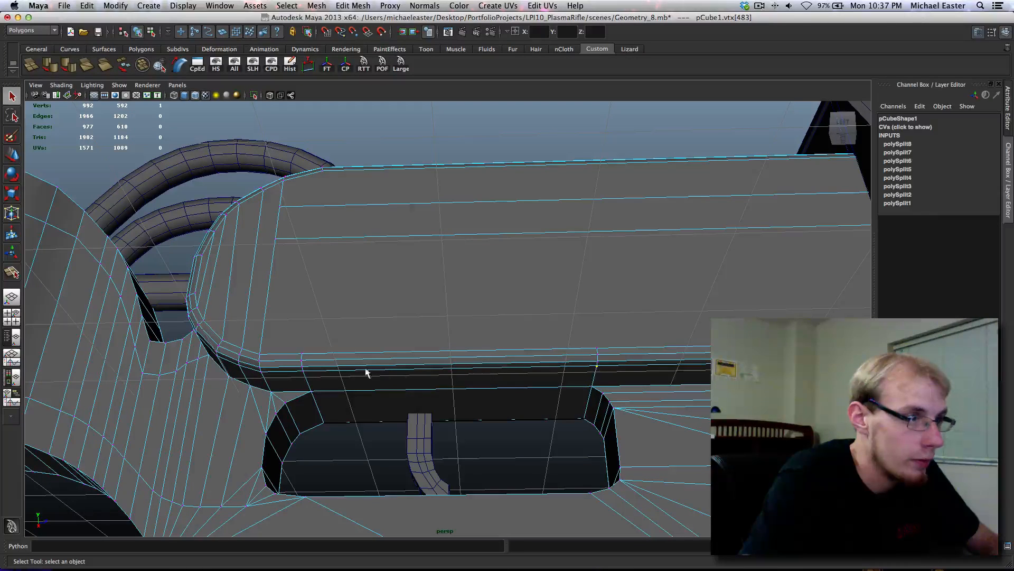
pyautogui.keyDown('shift'); pyautogui.click(303, 372); pyautogui.keyUp('shift')
pyautogui.keyDown('shift'); pyautogui.moveTo(448, 281); pyautogui.dragTo(445, 304, button='right'); pyautogui.keyUp('shift')
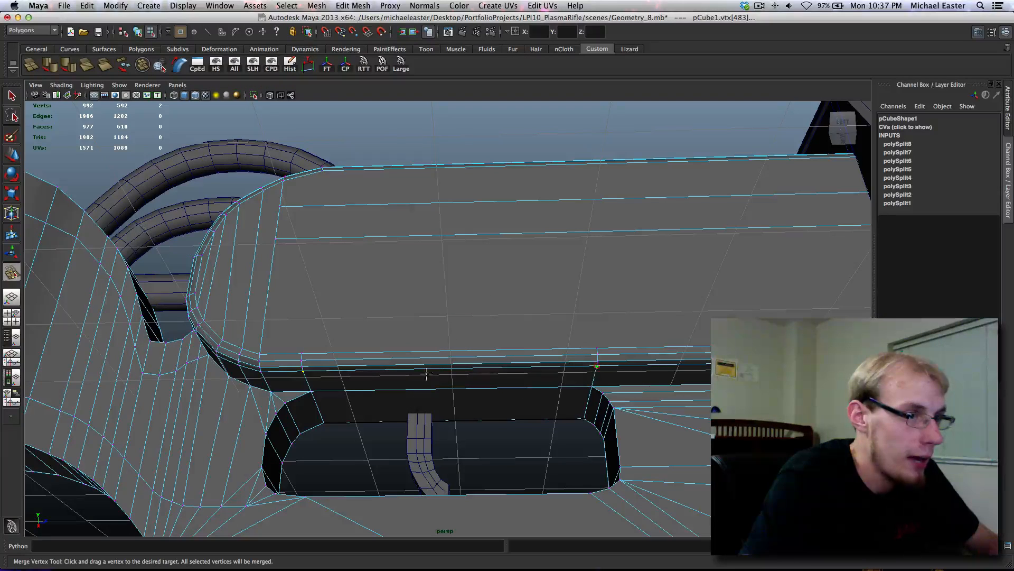
pyautogui.moveTo(265, 378); pyautogui.dragTo(262, 373)
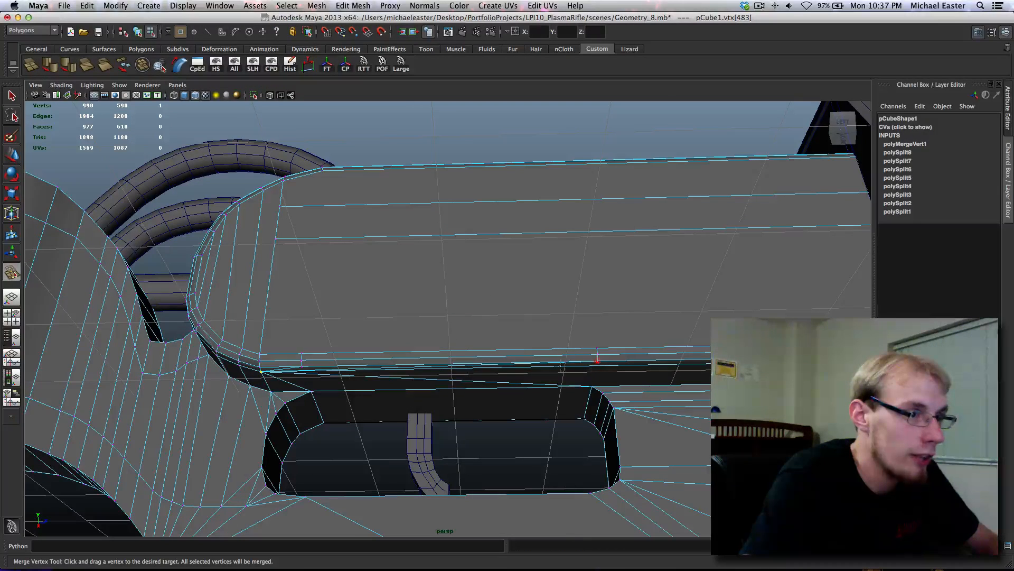
# - Delete the two short cross-edge strips on the barrel's lower bevel above the trigger opening
pyautogui.moveTo(561, 362); pyautogui.dragTo(562, 306, button='right')
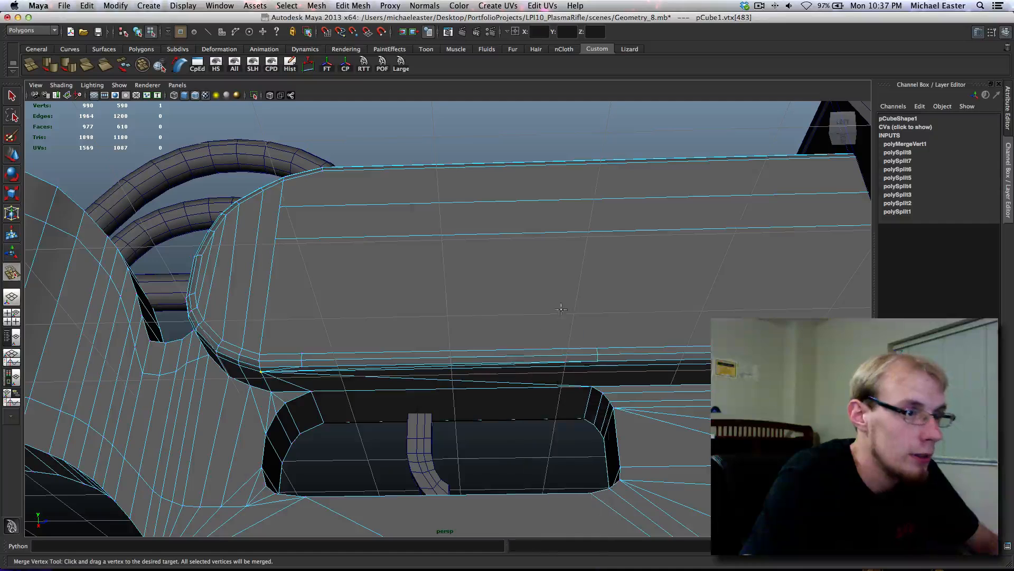
pyautogui.press('q')
pyautogui.doubleClick(598, 358)
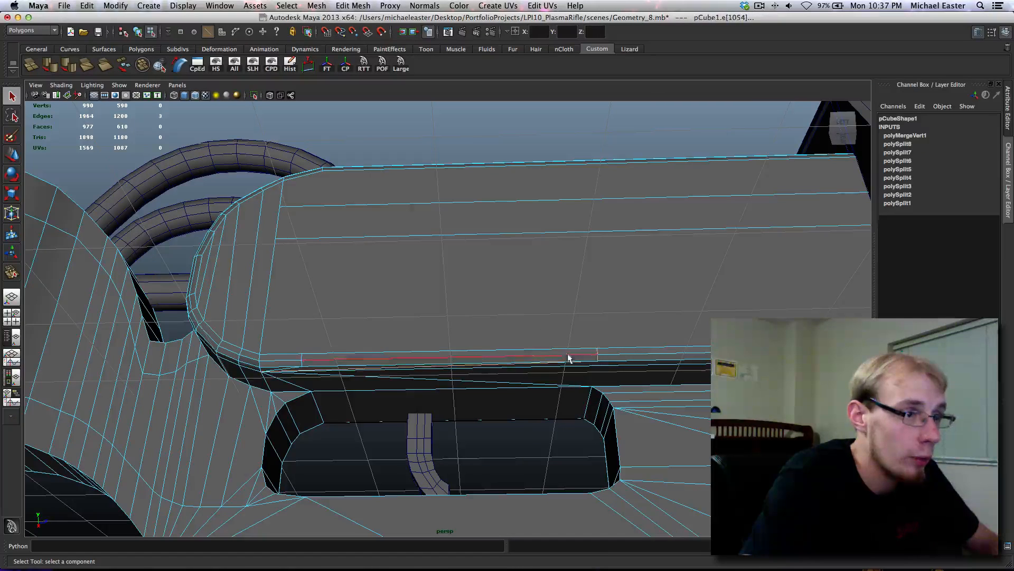
pyautogui.keyDown('shift'); pyautogui.doubleClick(301, 367); pyautogui.keyUp('shift')
pyautogui.keyDown('shift'); pyautogui.rightClick(360, 353); pyautogui.keyUp('shift')
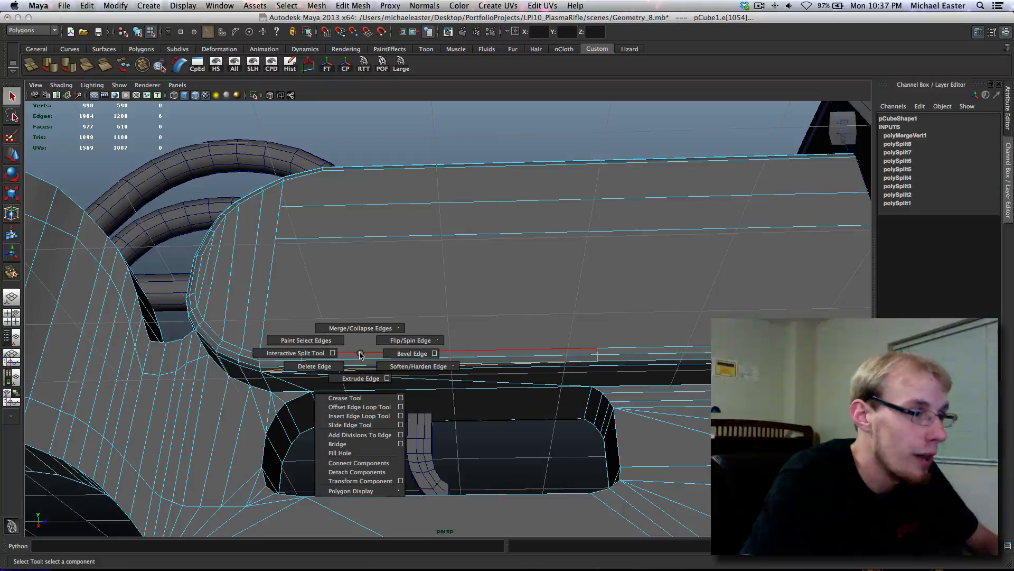
pyautogui.moveTo(357, 358); pyautogui.dragTo(347, 374, button='right')
pyautogui.keyDown('alt'); pyautogui.moveTo(347, 373); pyautogui.dragTo(304, 405); pyautogui.keyUp('alt')
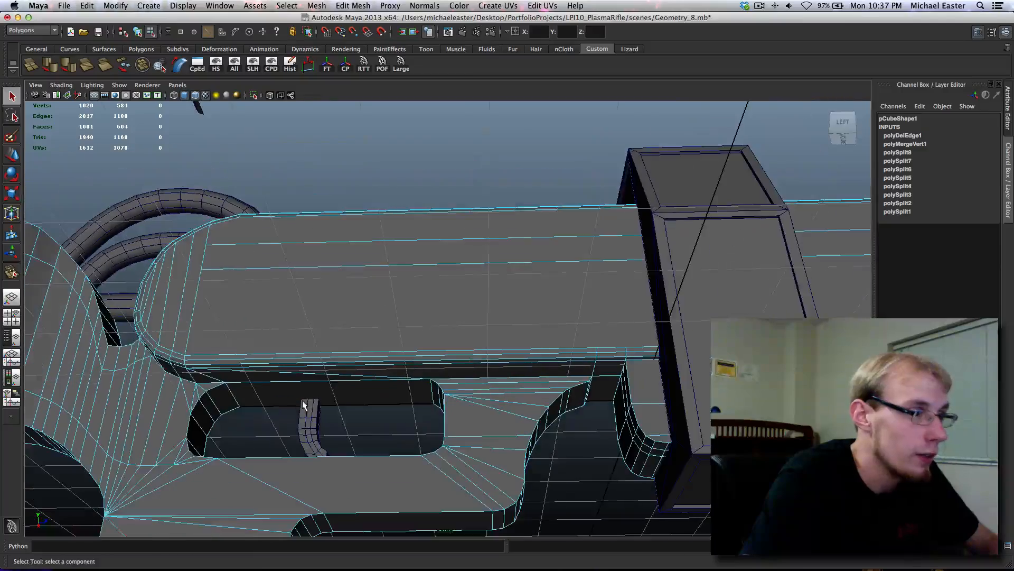
# - Merge the extra vertex on the barrel's lower bevel into the neighbouring corner vertex at the front cutout of the trigger guard
pyautogui.keyDown('alt'); pyautogui.moveTo(500, 419); pyautogui.dragTo(547, 409); pyautogui.keyUp('alt')
pyautogui.keyDown('alt'); pyautogui.moveTo(342, 403); pyautogui.dragTo(401, 380); pyautogui.keyUp('alt')
pyautogui.scroll(5, 369, 411)
pyautogui.moveTo(400, 380)
pyautogui.mouseDown(button='right')
pyautogui.moveTo(372, 376)
pyautogui.moveTo(404, 376)
pyautogui.mouseUp(button='right')
pyautogui.click(378, 376)
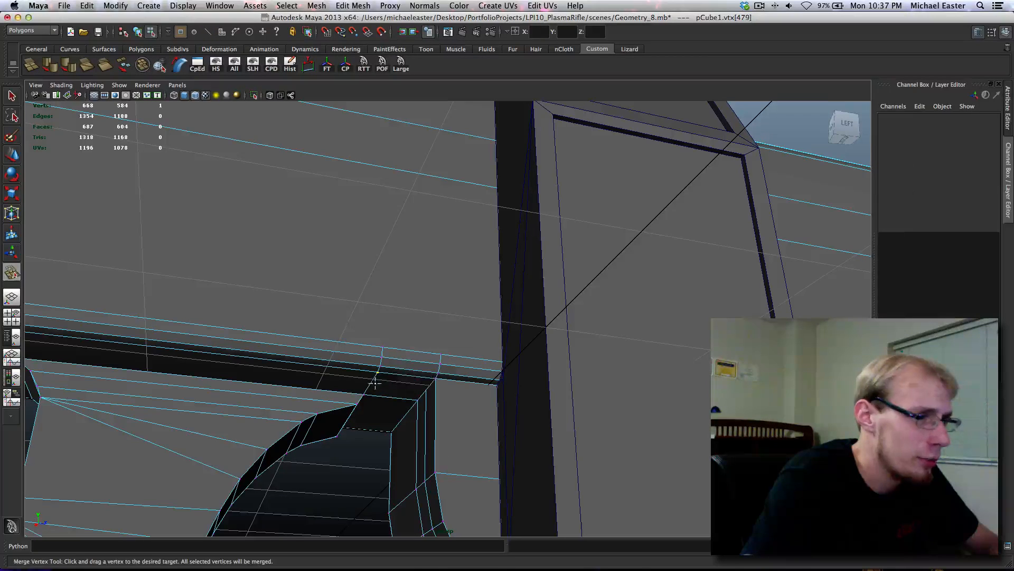
pyautogui.moveTo(433, 381); pyautogui.dragTo(435, 377)
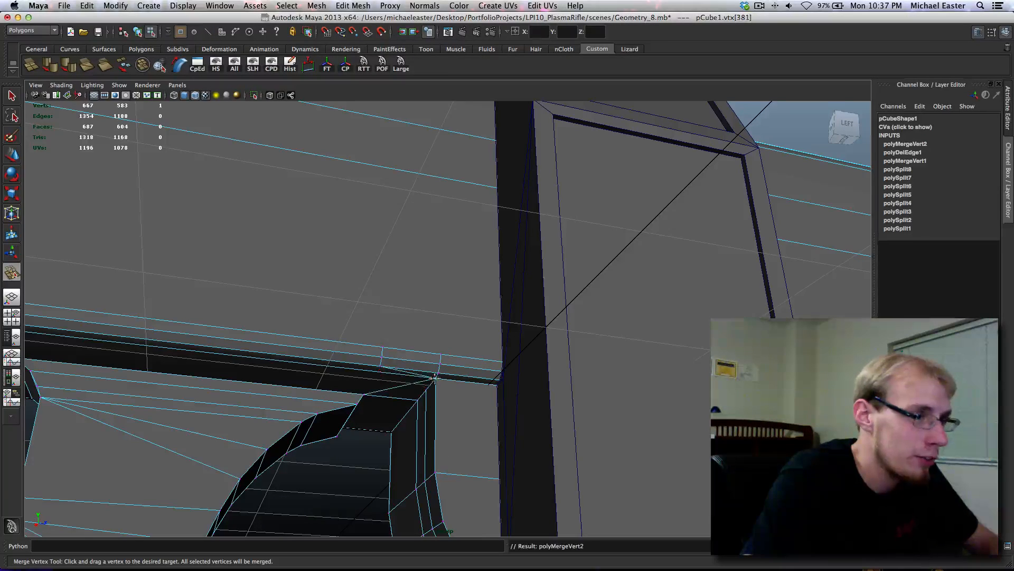
# - Delete the short cross edges and connecting edge on the barrel's lower bevel above the trigger guard's front cutout
pyautogui.moveTo(441, 362); pyautogui.dragTo(442, 341, button='right')
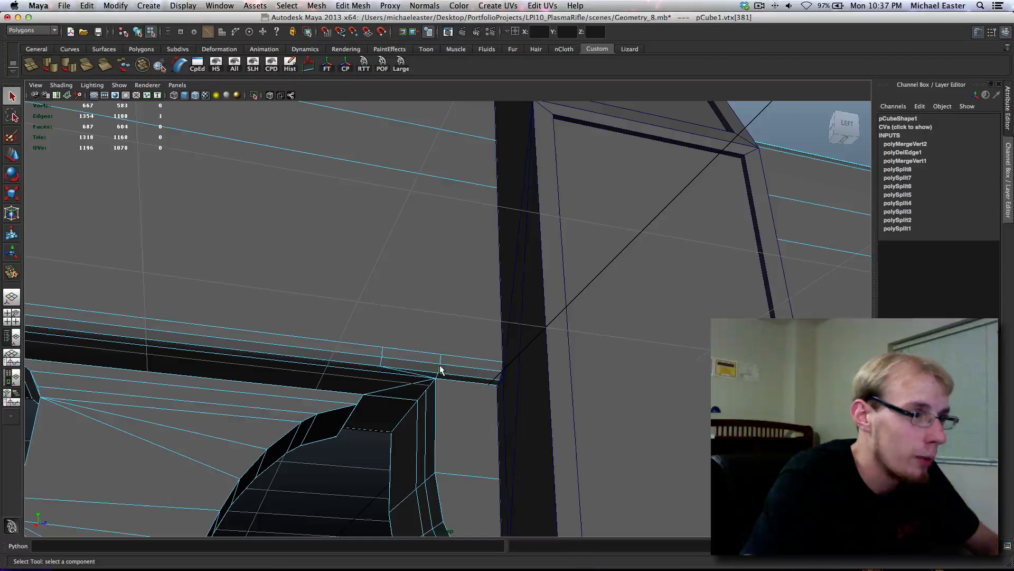
pyautogui.click(391, 361)
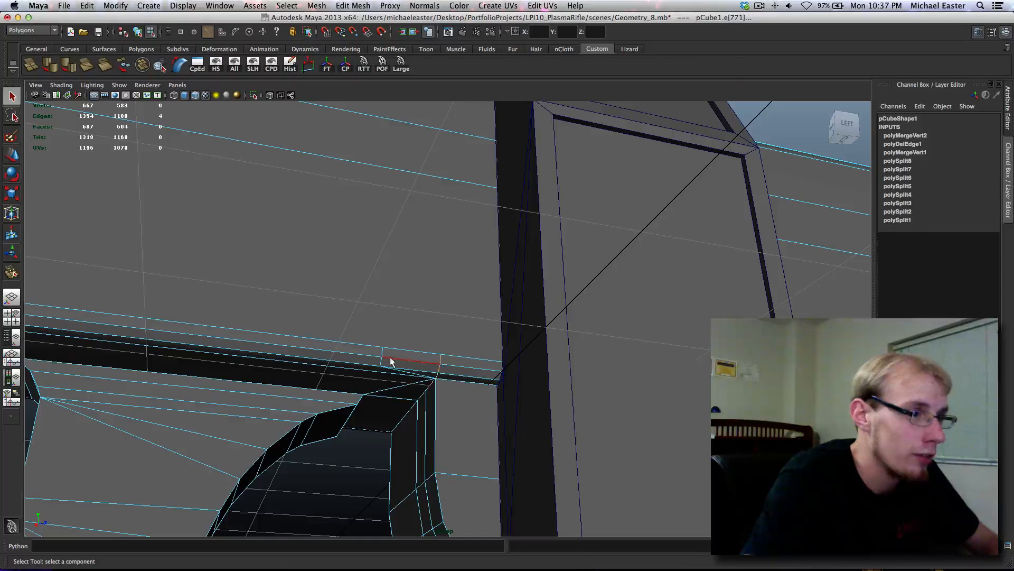
pyautogui.click(438, 374)
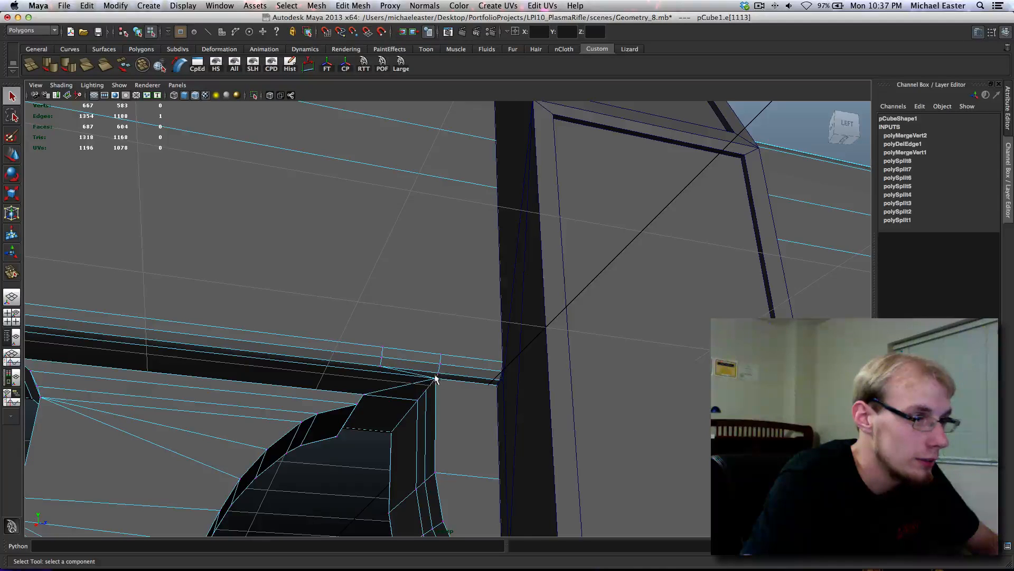
pyautogui.press('z')
pyautogui.press('z')
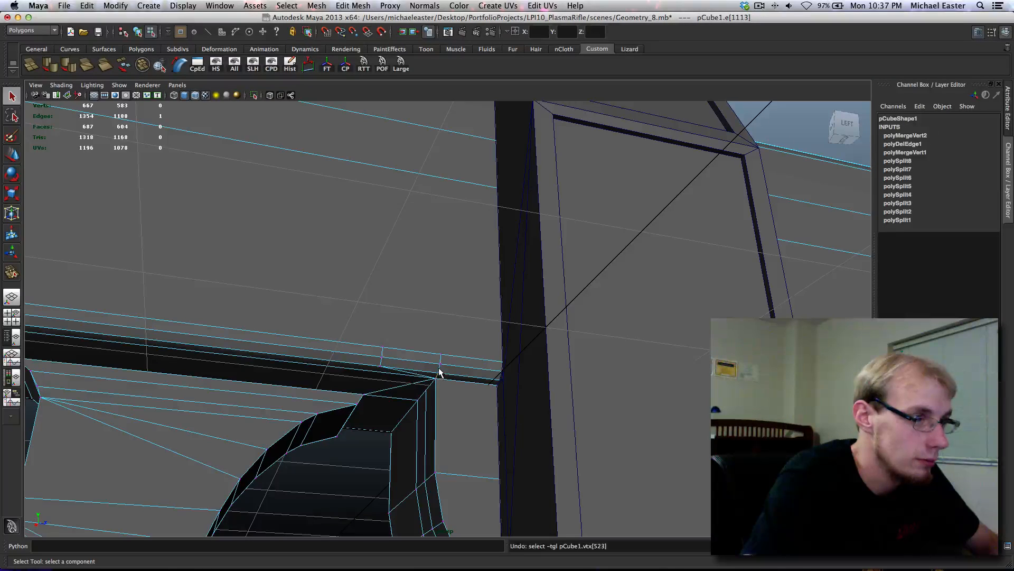
pyautogui.moveTo(438, 371); pyautogui.dragTo(442, 388, button='right')
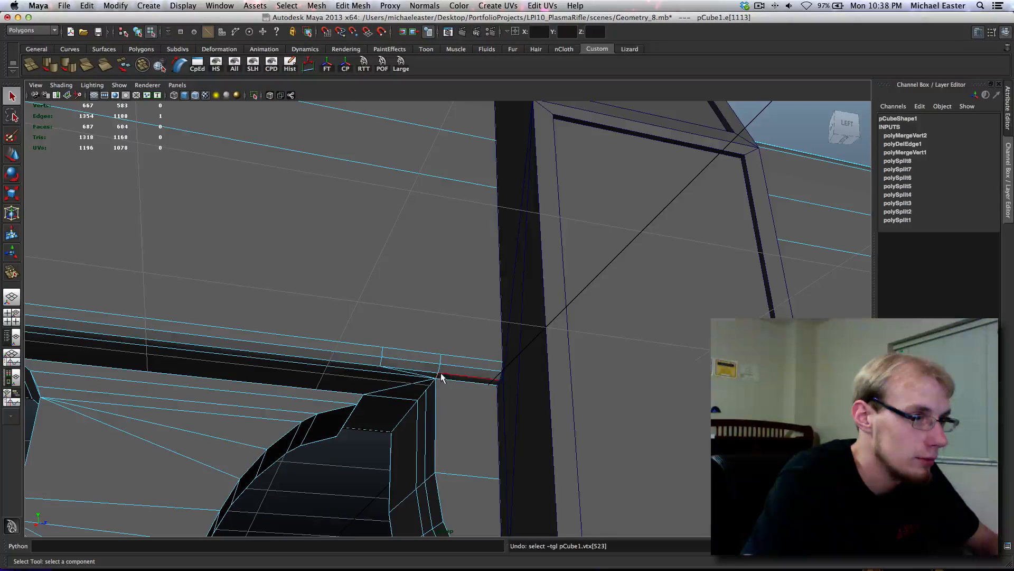
pyautogui.click(440, 365)
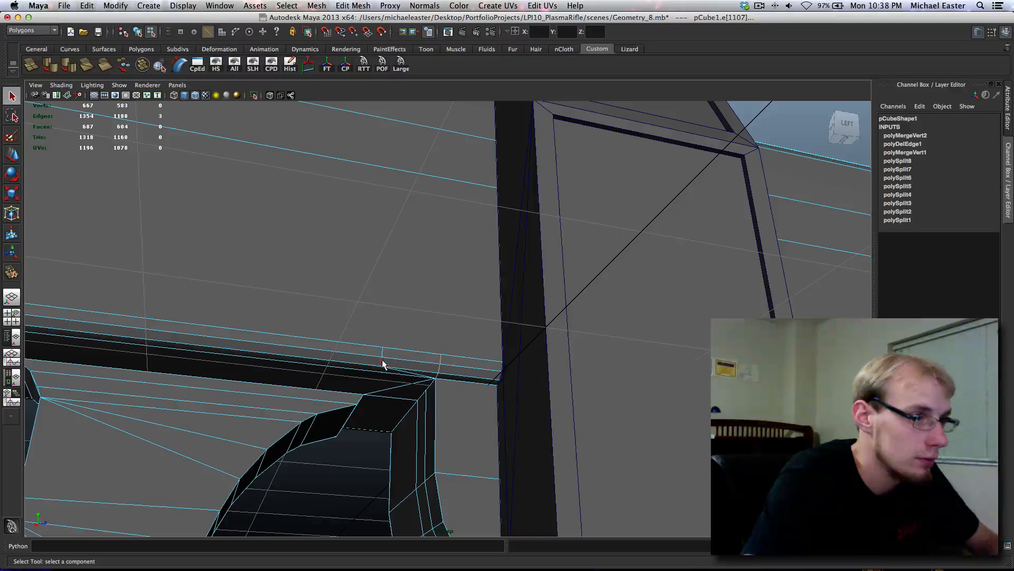
pyautogui.press('Delete')
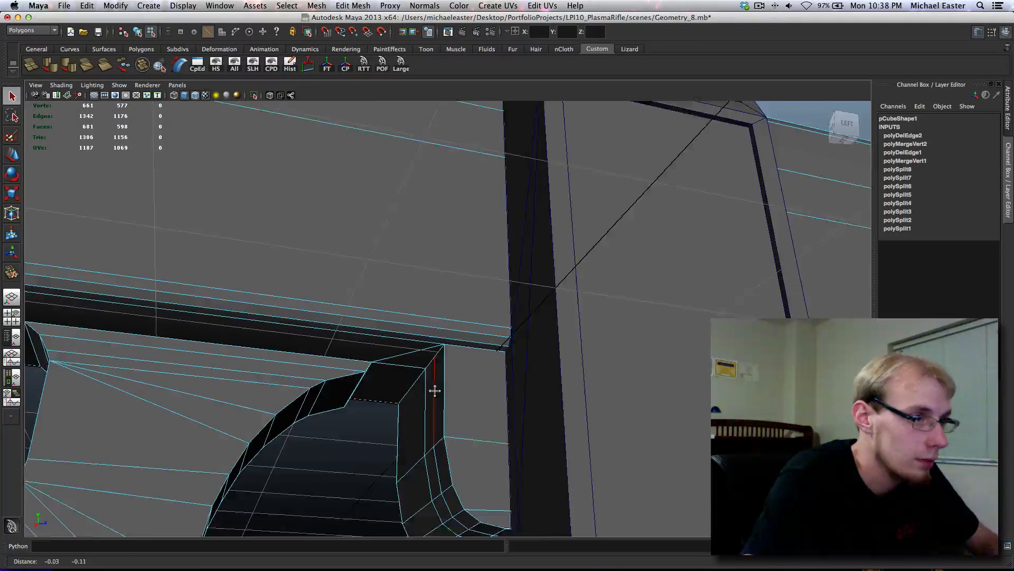
# - Merge the extra bevel vertex above the rear of the under-barrel block into the vertex at the barrel's front curve
pyautogui.scroll(-5, 437, 389)
pyautogui.keyDown('alt'); pyautogui.moveTo(444, 423); pyautogui.dragTo(32, 418, button='middle'); pyautogui.keyUp('alt')
pyautogui.keyDown('alt'); pyautogui.moveTo(649, 407); pyautogui.dragTo(466, 353, button='middle'); pyautogui.keyUp('alt')
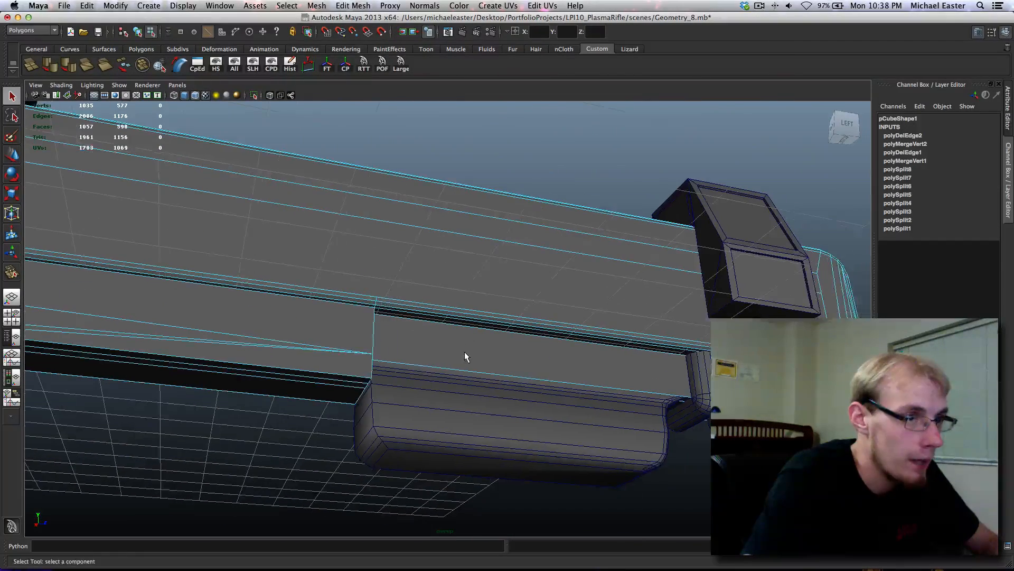
pyautogui.keyDown('alt'); pyautogui.moveTo(466, 353); pyautogui.dragTo(309, 424); pyautogui.keyUp('alt')
pyautogui.scroll(3, 309, 424)
pyautogui.click(301, 430)
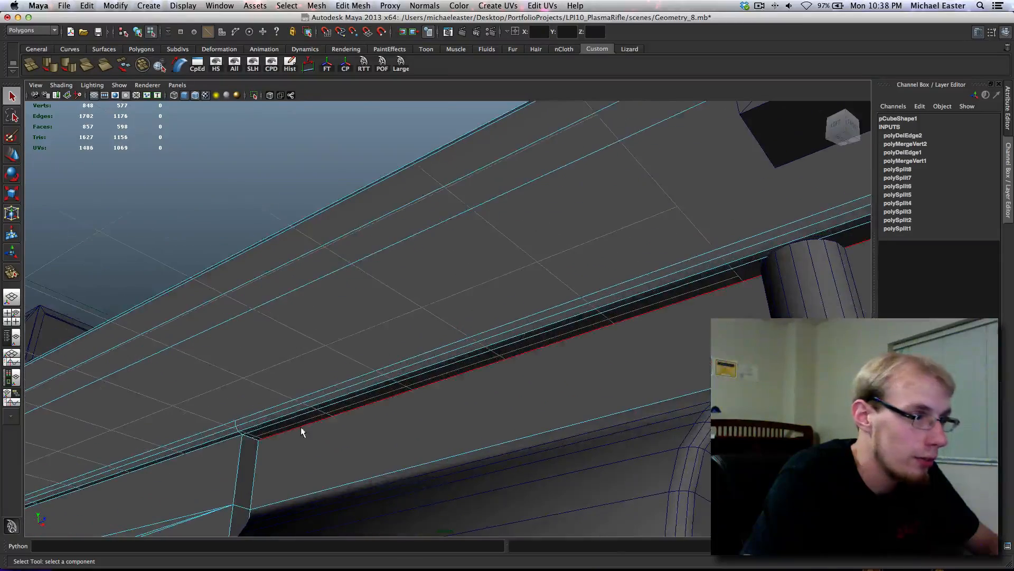
pyautogui.moveTo(251, 376); pyautogui.dragTo(196, 413, button='right')
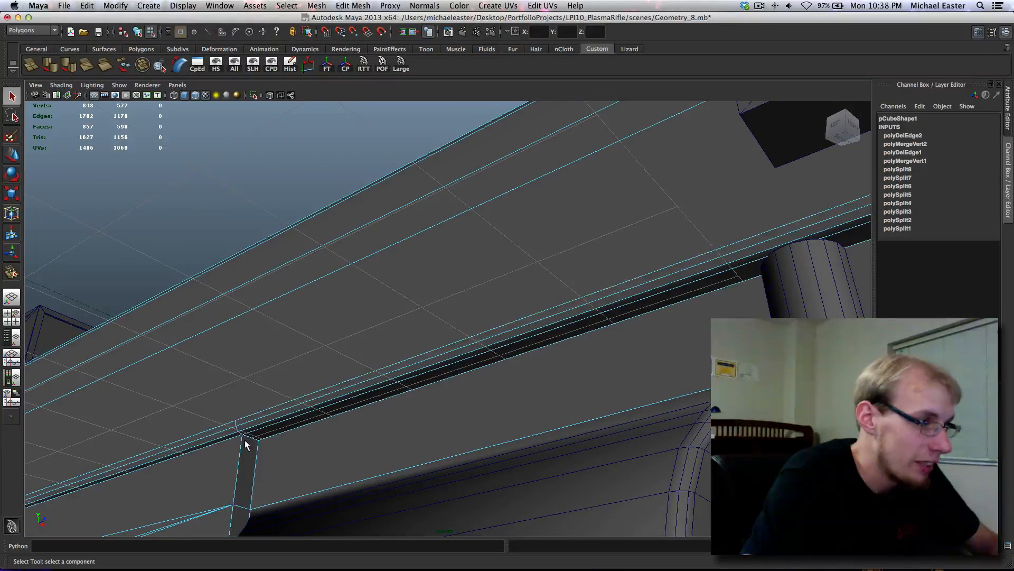
pyautogui.click(238, 432)
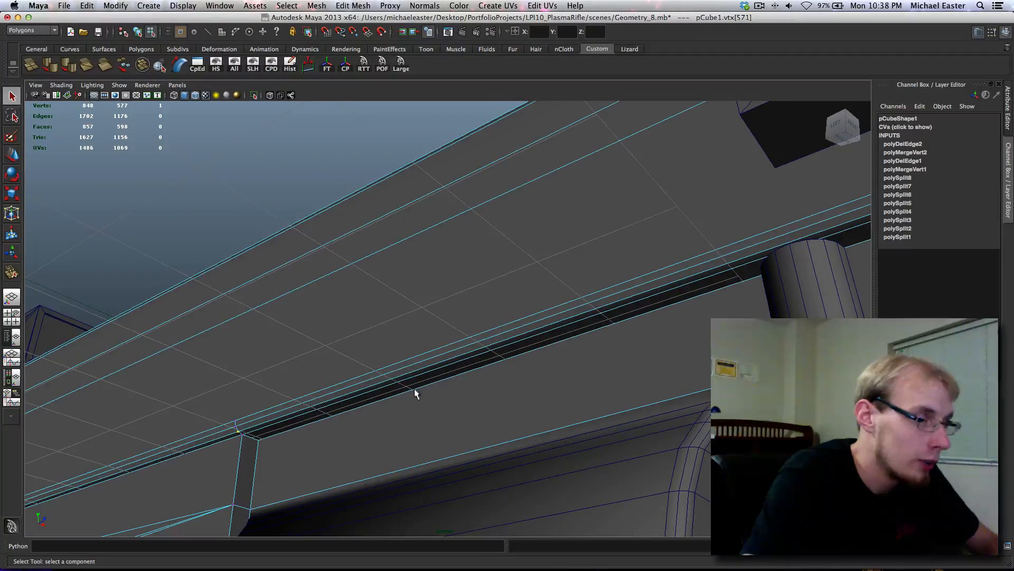
pyautogui.scroll(-5, 320, 392)
pyautogui.keyDown('alt'); pyautogui.moveTo(415, 389); pyautogui.dragTo(257, 433, button='middle'); pyautogui.keyUp('alt')
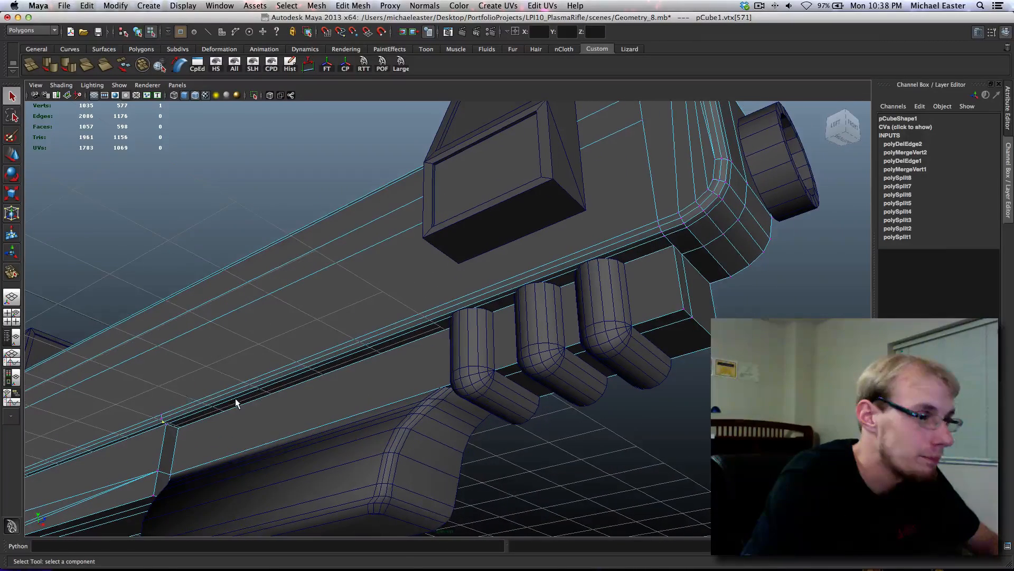
pyautogui.keyDown('shift'); pyautogui.moveTo(236, 403); pyautogui.dragTo(242, 350, button='right'); pyautogui.keyUp('shift')
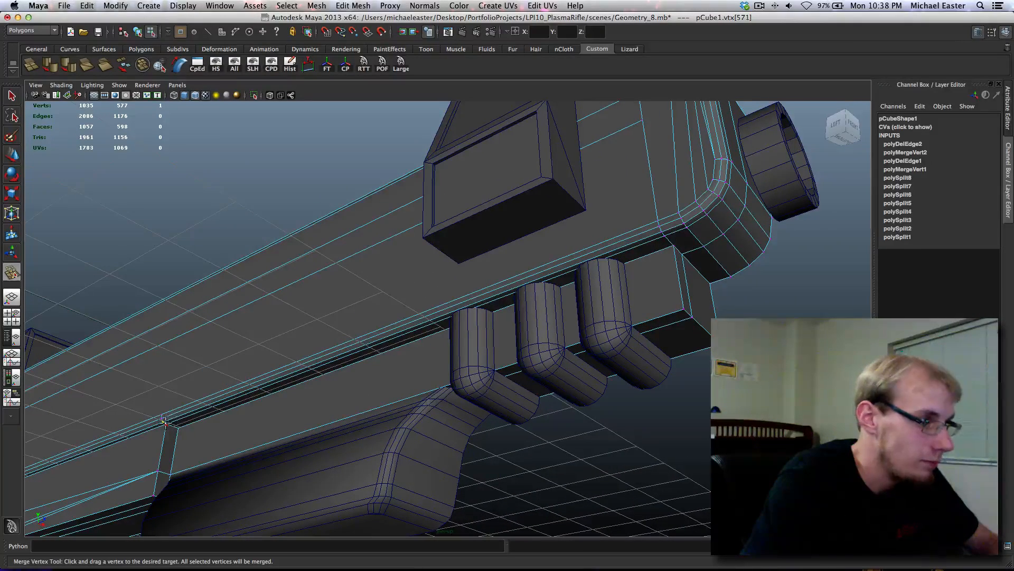
pyautogui.moveTo(704, 232); pyautogui.dragTo(707, 232)
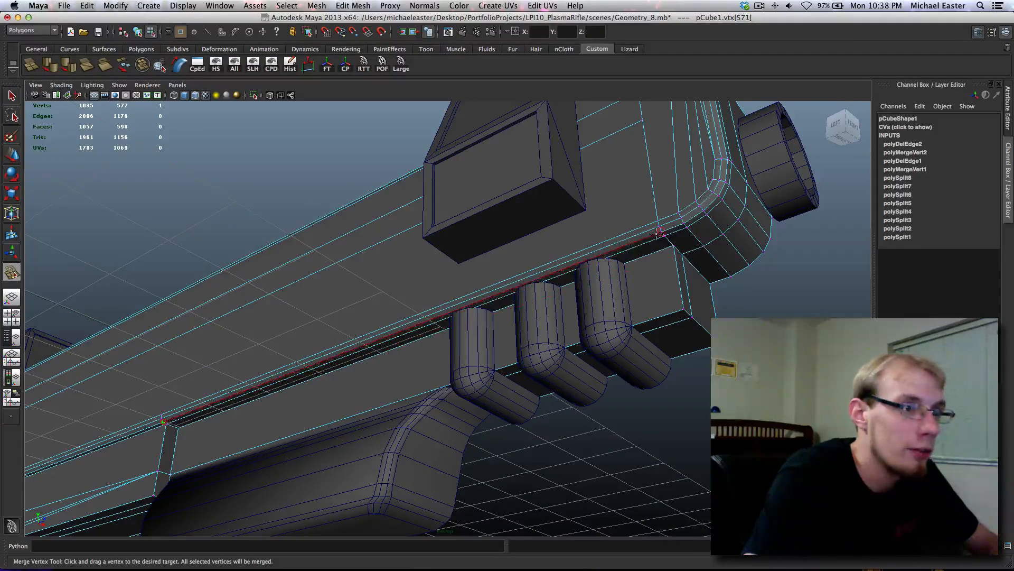
# - Delete the leftover short edge above the rear of the under-barrel block and return to object selection
pyautogui.moveTo(214, 375); pyautogui.dragTo(212, 351, button='right')
pyautogui.click(161, 416)
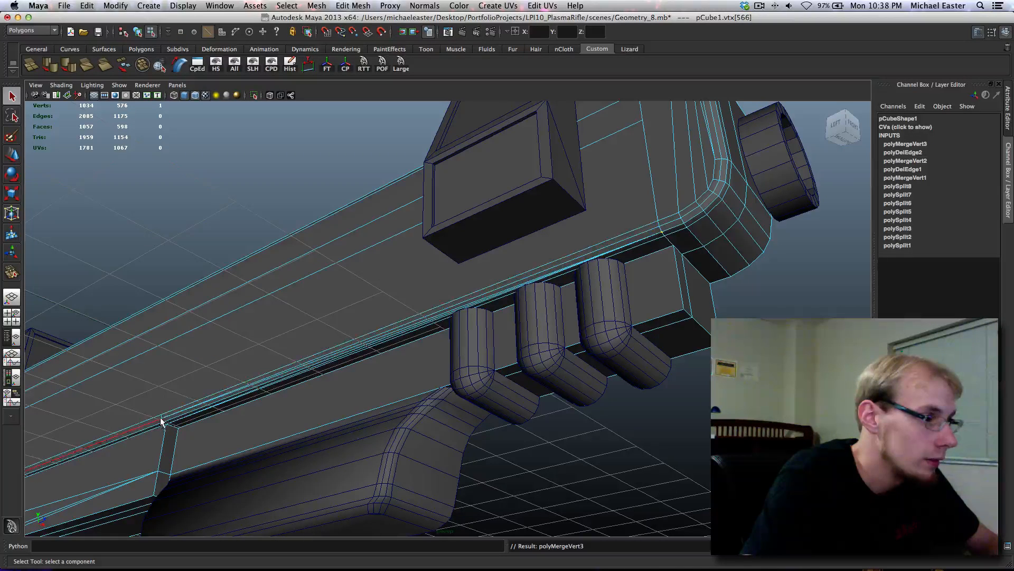
pyautogui.press('Delete')
pyautogui.keyDown('alt'); pyautogui.moveTo(233, 403); pyautogui.dragTo(384, 418, button='right'); pyautogui.keyUp('alt')
pyautogui.keyDown('alt'); pyautogui.moveTo(593, 370); pyautogui.dragTo(505, 433); pyautogui.keyUp('alt')
pyautogui.moveTo(426, 293); pyautogui.dragTo(446, 281, button='right')
pyautogui.click(454, 243)
pyautogui.keyDown('alt'); pyautogui.moveTo(538, 306); pyautogui.dragTo(567, 409); pyautogui.keyUp('alt')
pyautogui.keyDown('alt'); pyautogui.moveTo(568, 409); pyautogui.dragTo(537, 375, button='right'); pyautogui.keyUp('alt')
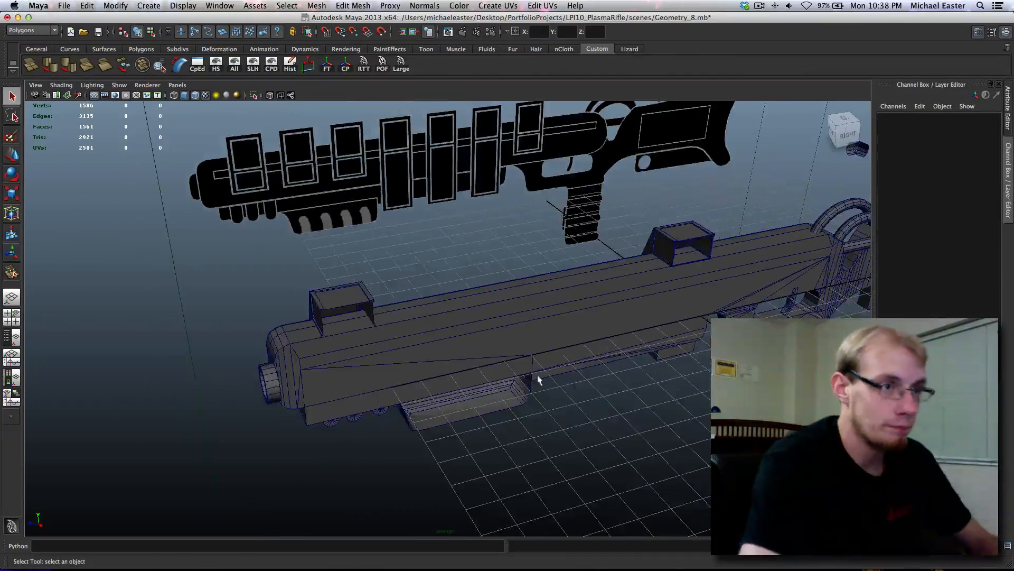
# - Delete the construction history of all the rifle's parts
pyautogui.keyDown('alt'); pyautogui.moveTo(537, 375); pyautogui.dragTo(703, 387); pyautogui.keyUp('alt')
pyautogui.moveTo(613, 178); pyautogui.dragTo(121, 370)
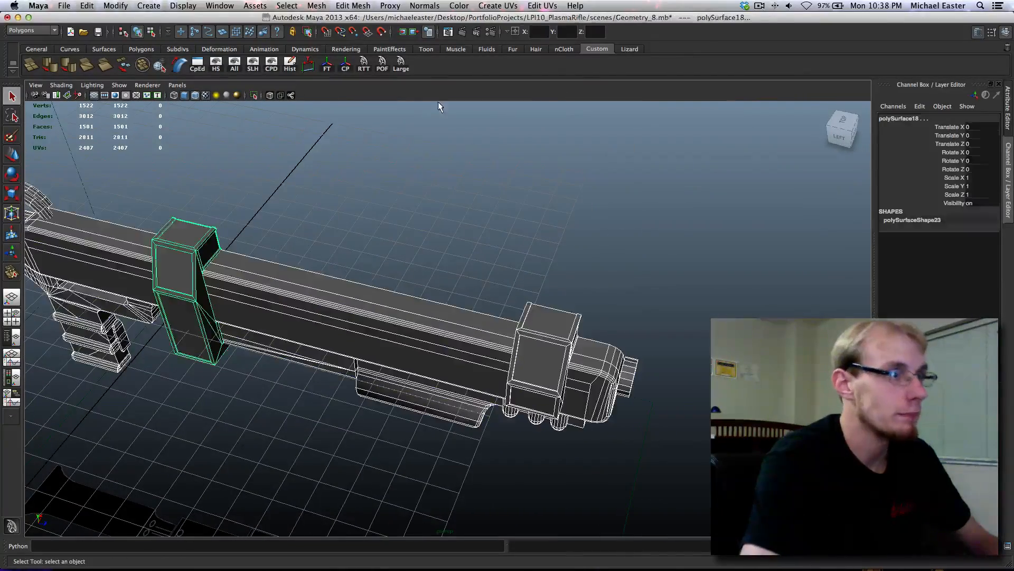
pyautogui.click(286, 60)
pyautogui.click(486, 230)
pyautogui.keyDown('alt'); pyautogui.moveTo(504, 236); pyautogui.dragTo(453, 223); pyautogui.keyUp('alt')
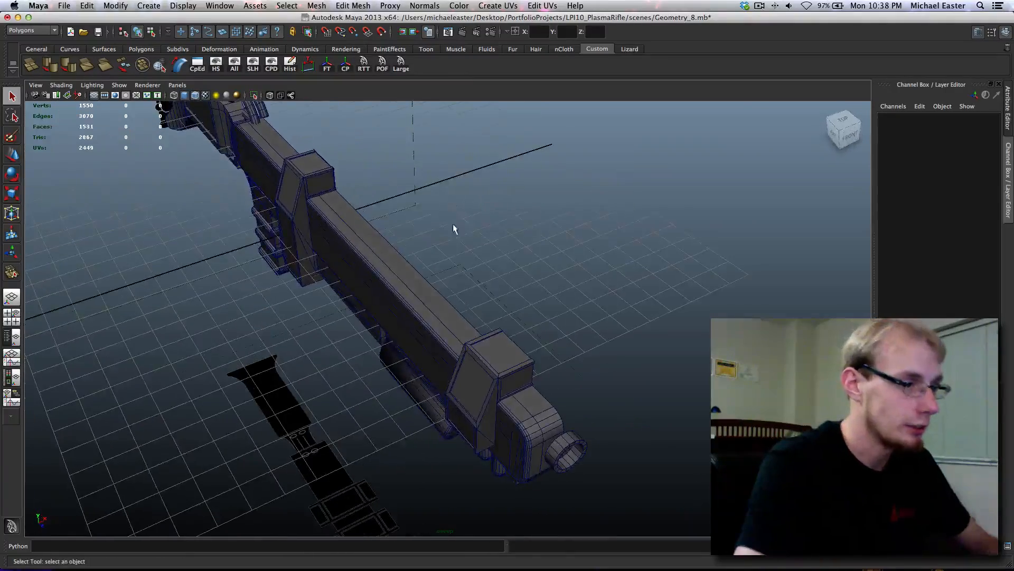
# - Frame the front band on the barrel and examine it from the model's open side
pyautogui.click(486, 361)
pyautogui.press('f')
pyautogui.keyDown('alt'); pyautogui.moveTo(591, 377); pyautogui.dragTo(439, 339); pyautogui.keyUp('alt')
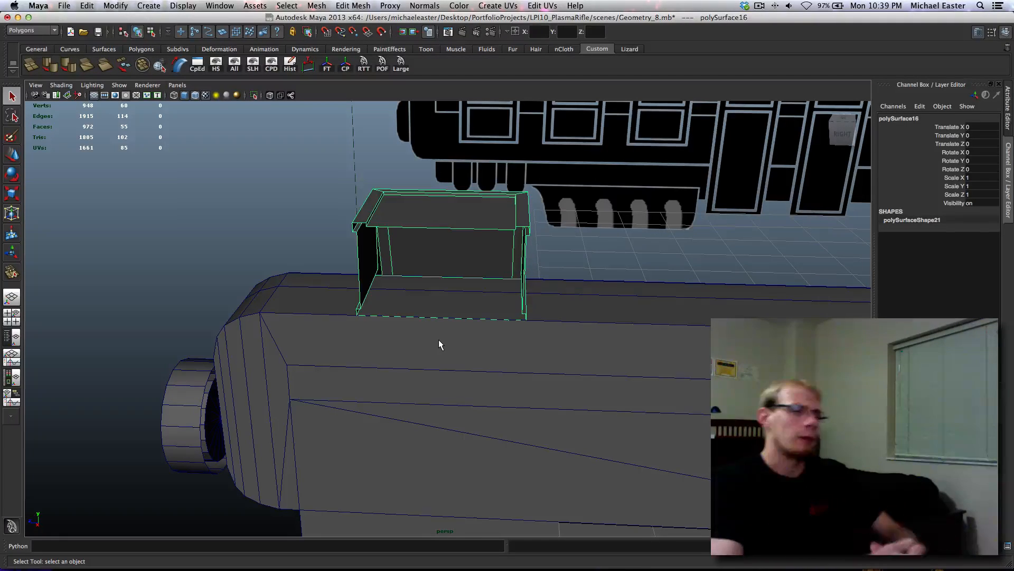
pyautogui.keyDown('alt'); pyautogui.moveTo(439, 340); pyautogui.dragTo(491, 257); pyautogui.keyUp('alt')
pyautogui.keyDown('alt'); pyautogui.moveTo(491, 261); pyautogui.dragTo(350, 333, button='right'); pyautogui.keyUp('alt')
pyautogui.click(520, 243)
# - Select all rifle parts except the small floating piece to check the polygon count, and check the muzzle ring separately
pyautogui.keyDown('alt'); pyautogui.moveTo(351, 333); pyautogui.dragTo(634, 296); pyautogui.keyUp('alt')
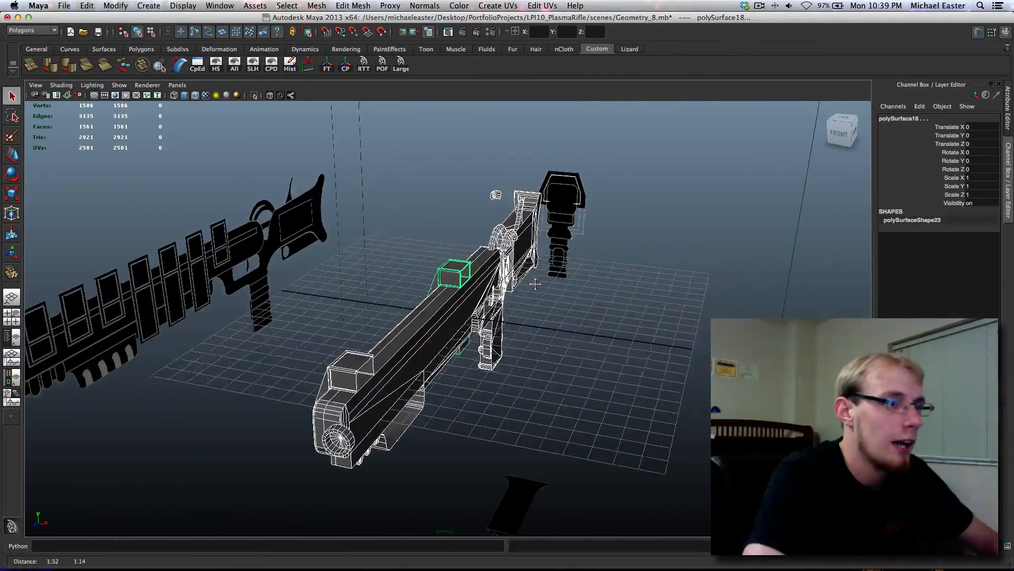
pyautogui.keyDown('shift'); pyautogui.click(494, 196); pyautogui.keyUp('shift')
pyautogui.keyDown('alt'); pyautogui.moveTo(490, 262); pyautogui.dragTo(498, 242); pyautogui.keyUp('alt')
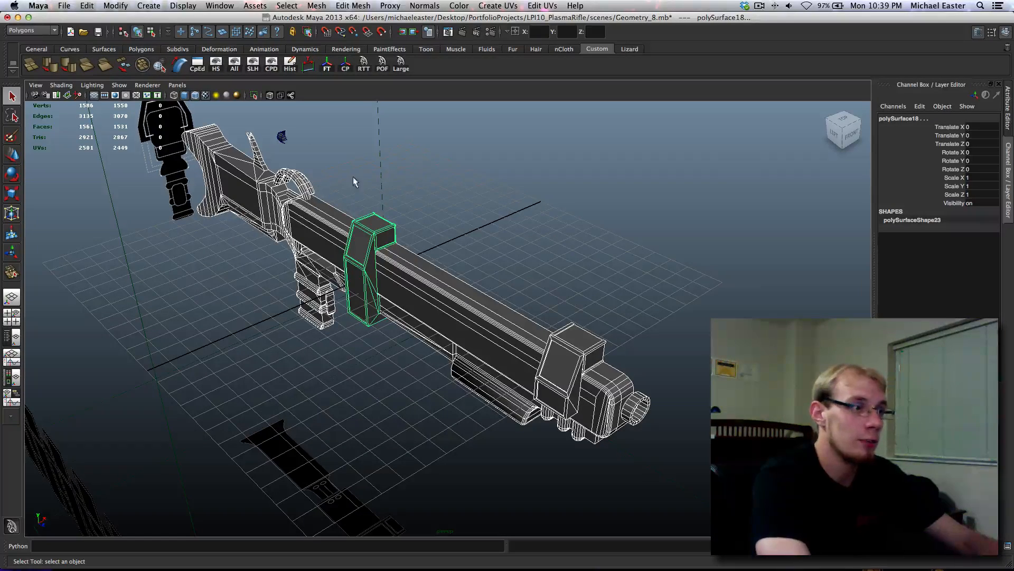
pyautogui.click(645, 414)
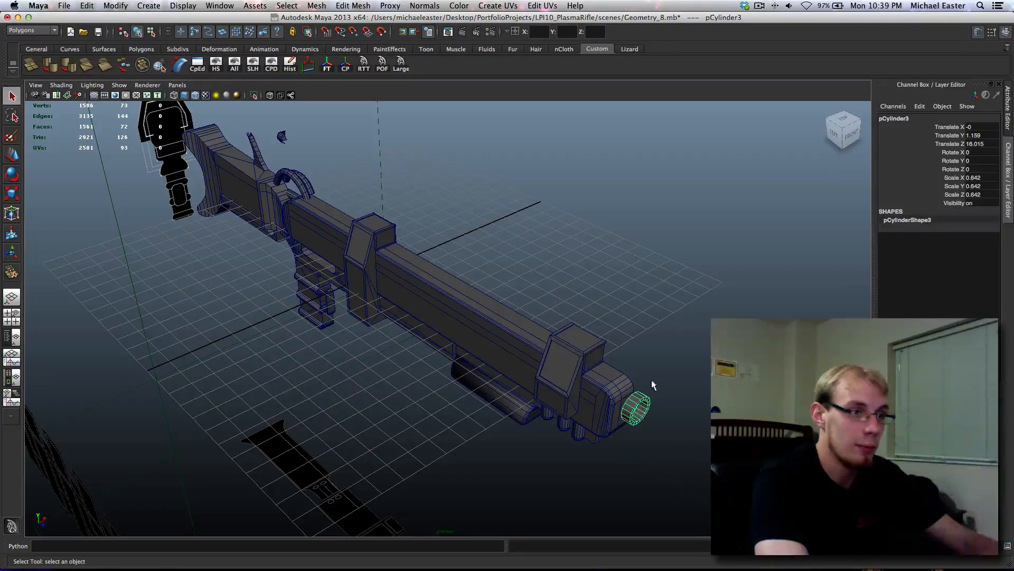
pyautogui.click(664, 352)
# - Examine the barrel, bands and stock from both sides of the rifle
pyautogui.keyDown('alt'); pyautogui.moveTo(663, 369); pyautogui.dragTo(498, 376); pyautogui.keyUp('alt')
pyautogui.keyDown('alt'); pyautogui.moveTo(428, 257); pyautogui.dragTo(641, 291); pyautogui.keyUp('alt')
pyautogui.keyDown('alt'); pyautogui.moveTo(491, 333); pyautogui.dragTo(550, 332); pyautogui.keyUp('alt')
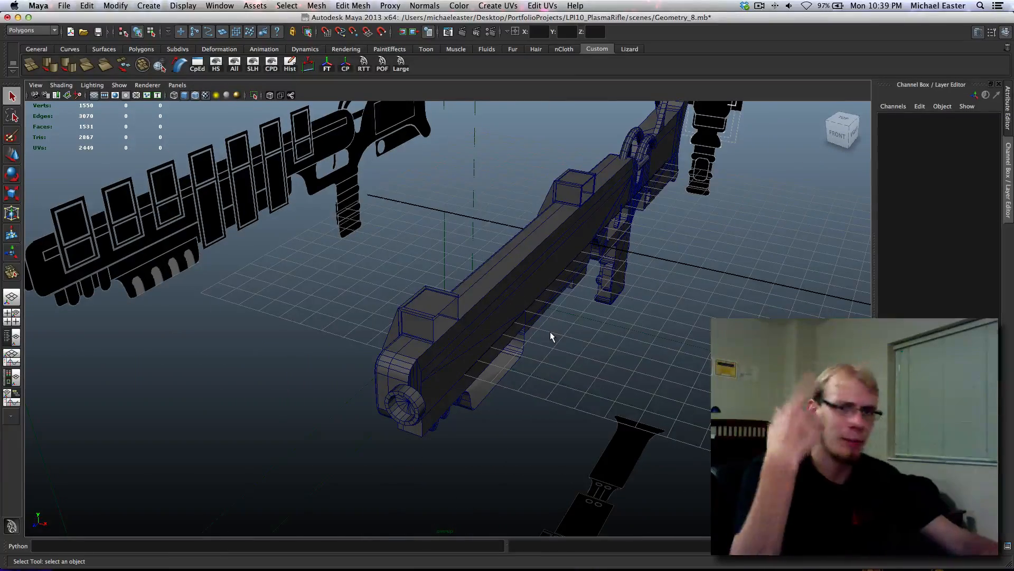
pyautogui.keyDown('alt'); pyautogui.moveTo(489, 280); pyautogui.dragTo(704, 114, button='middle'); pyautogui.keyUp('alt')
pyautogui.scroll(4, 387, 331)
pyautogui.scroll(-2, 405, 354)
pyautogui.click(375, 362)
pyautogui.keyDown('alt'); pyautogui.moveTo(375, 362); pyautogui.dragTo(479, 280); pyautogui.keyUp('alt')
pyautogui.click(468, 228)
pyautogui.keyDown('alt'); pyautogui.moveTo(545, 233); pyautogui.dragTo(475, 282, button='middle'); pyautogui.keyUp('alt')
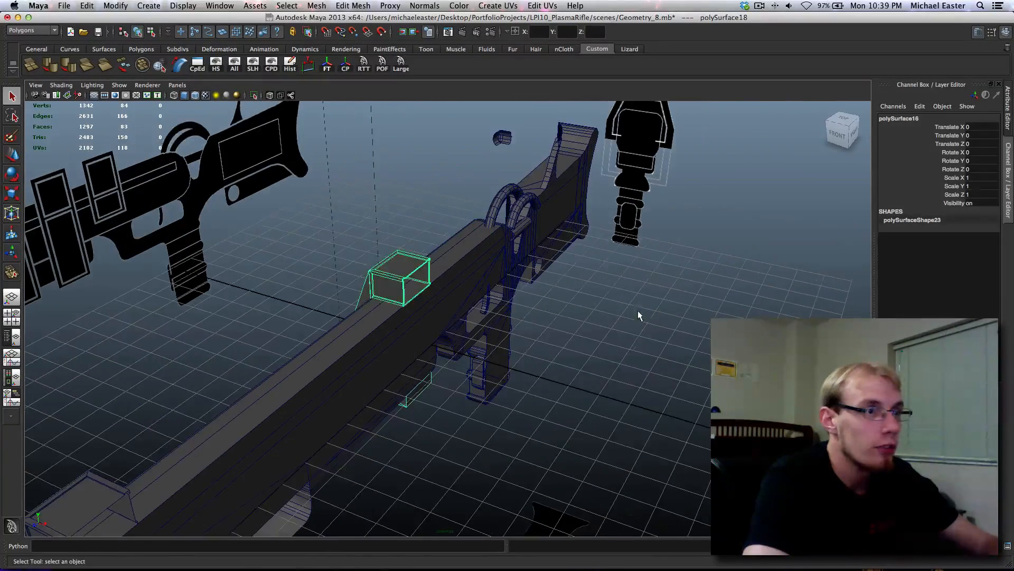
pyautogui.click(638, 313)
pyautogui.keyDown('alt'); pyautogui.moveTo(634, 284); pyautogui.dragTo(350, 456, button='middle'); pyautogui.keyUp('alt')
pyautogui.scroll(5, 353, 449)
pyautogui.keyDown('alt'); pyautogui.moveTo(348, 401); pyautogui.dragTo(499, 300, button='middle'); pyautogui.keyUp('alt')
pyautogui.scroll(-6, 694, 274)
pyautogui.keyDown('alt'); pyautogui.moveTo(691, 274); pyautogui.dragTo(765, 306); pyautogui.keyUp('alt')
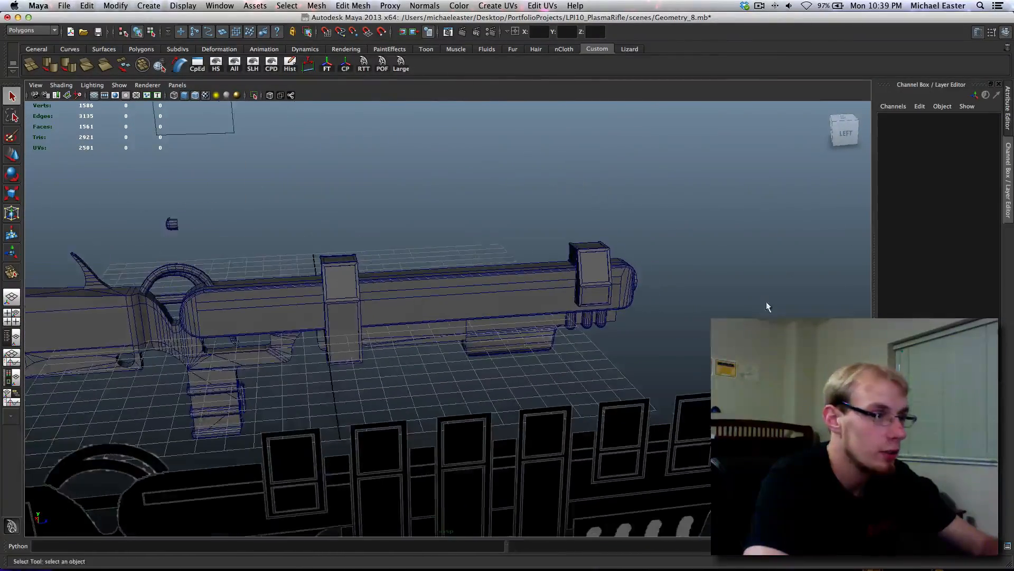
# - Examine the topology of the trigger guard, its opening and the ribbed grip up close
pyautogui.scroll(4, 763, 311)
pyautogui.keyDown('alt'); pyautogui.moveTo(762, 316); pyautogui.dragTo(792, 319, button='middle'); pyautogui.keyUp('alt')
pyautogui.scroll(4, 626, 401)
pyautogui.keyDown('alt'); pyautogui.moveTo(666, 423); pyautogui.dragTo(391, 306, button='middle'); pyautogui.keyUp('alt')
pyautogui.scroll(3, 425, 336)
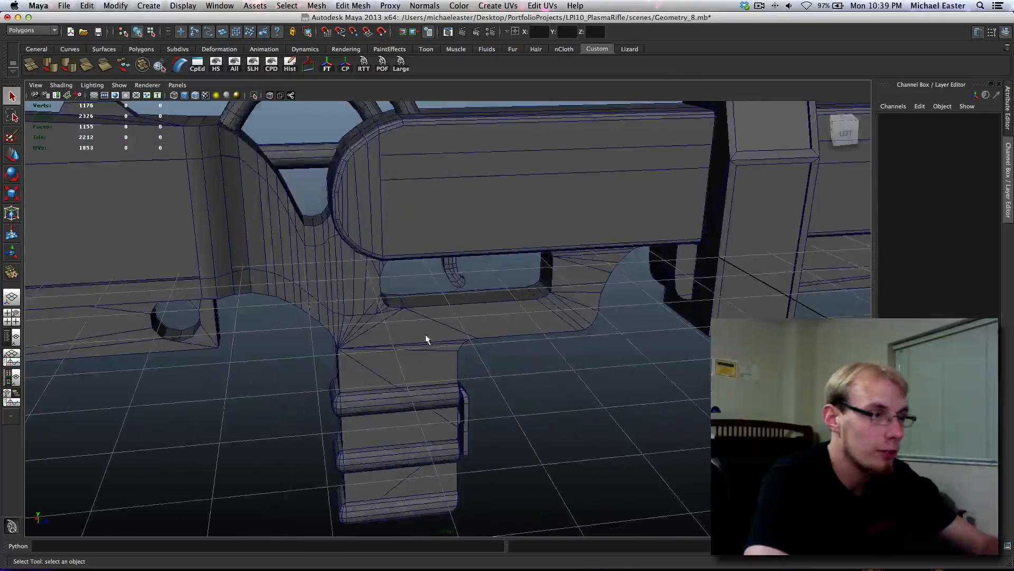
pyautogui.scroll(3, 528, 367)
pyautogui.scroll(1, 534, 367)
pyautogui.keyDown('alt'); pyautogui.moveTo(641, 383); pyautogui.dragTo(723, 407); pyautogui.keyUp('alt')
pyautogui.keyDown('alt'); pyautogui.moveTo(723, 407); pyautogui.dragTo(411, 242, button='middle'); pyautogui.keyUp('alt')
pyautogui.keyDown('alt'); pyautogui.moveTo(411, 242); pyautogui.dragTo(477, 216); pyautogui.keyUp('alt')
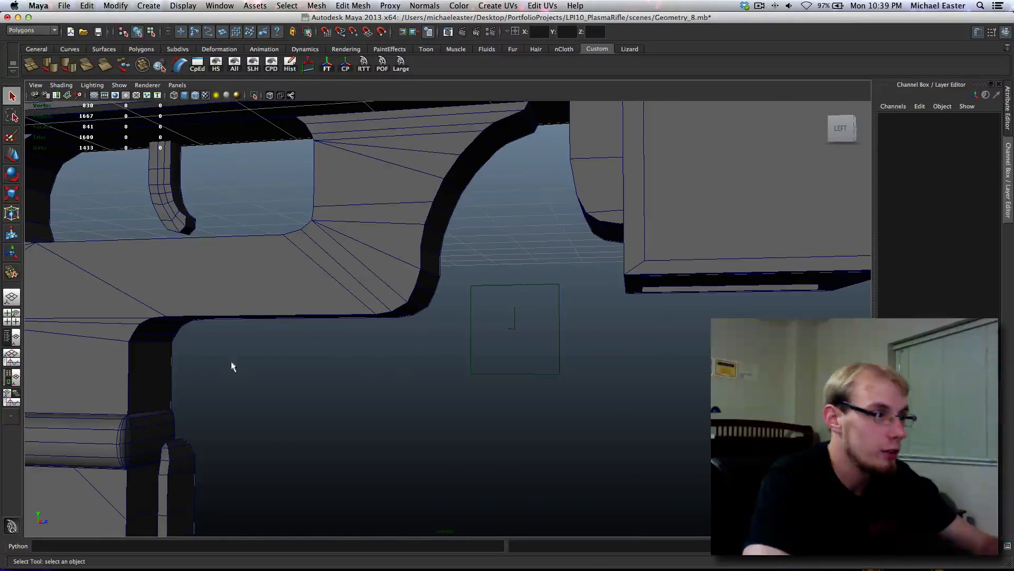
pyautogui.keyDown('alt'); pyautogui.moveTo(231, 362); pyautogui.dragTo(415, 162, button='middle'); pyautogui.keyUp('alt')
pyautogui.keyDown('alt'); pyautogui.moveTo(231, 297); pyautogui.dragTo(531, 138, button='middle'); pyautogui.keyUp('alt')
pyautogui.scroll(-6, 456, 227)
pyautogui.keyDown('alt'); pyautogui.moveTo(443, 244); pyautogui.dragTo(416, 275); pyautogui.keyUp('alt')
pyautogui.keyDown('alt'); pyautogui.moveTo(416, 330); pyautogui.dragTo(330, 477, button='middle'); pyautogui.keyUp('alt')
pyautogui.scroll(6, 329, 477)
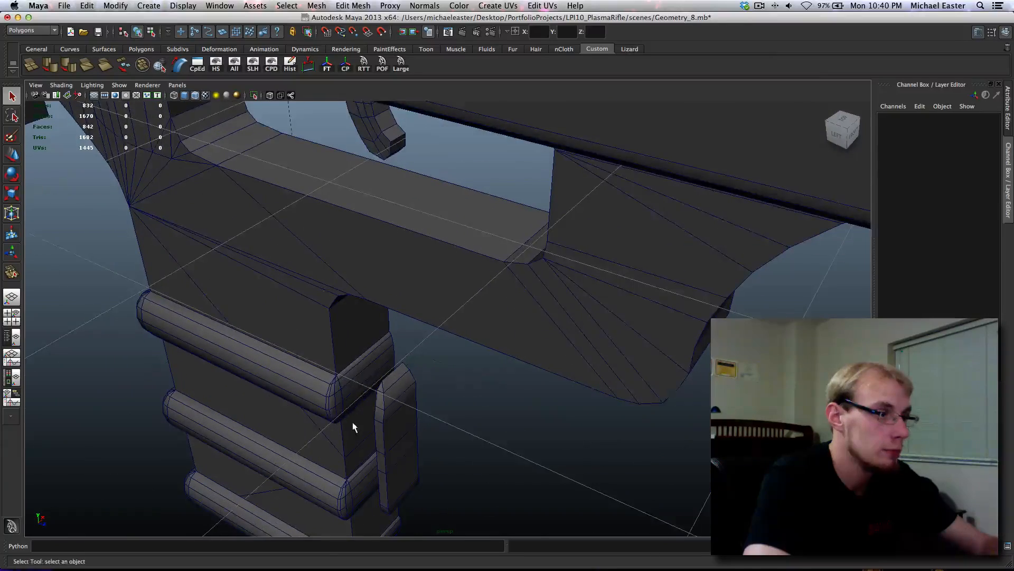
pyautogui.keyDown('alt'); pyautogui.moveTo(353, 395); pyautogui.dragTo(360, 355, button='middle'); pyautogui.keyUp('alt')
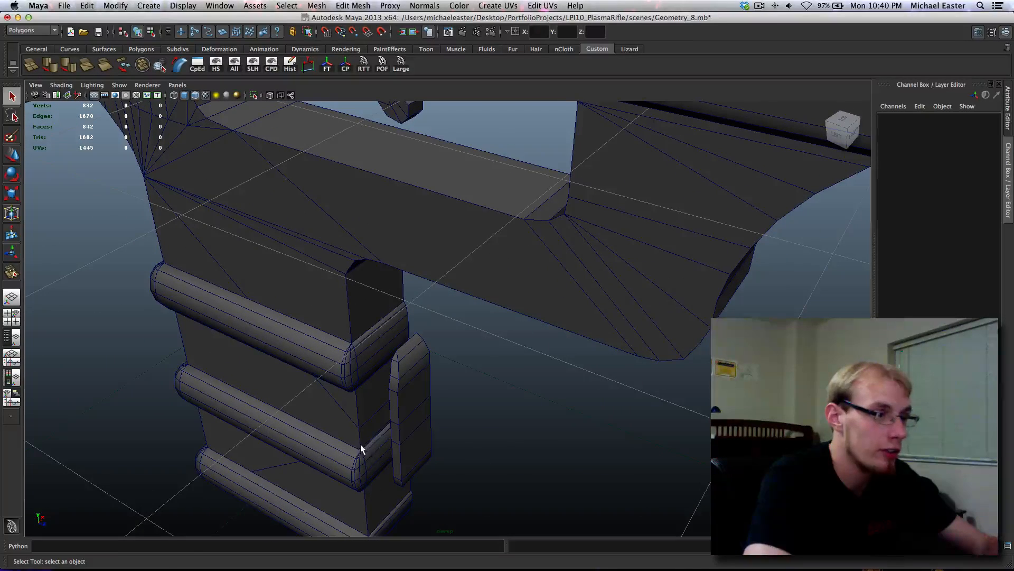
pyautogui.scroll(5, 362, 445)
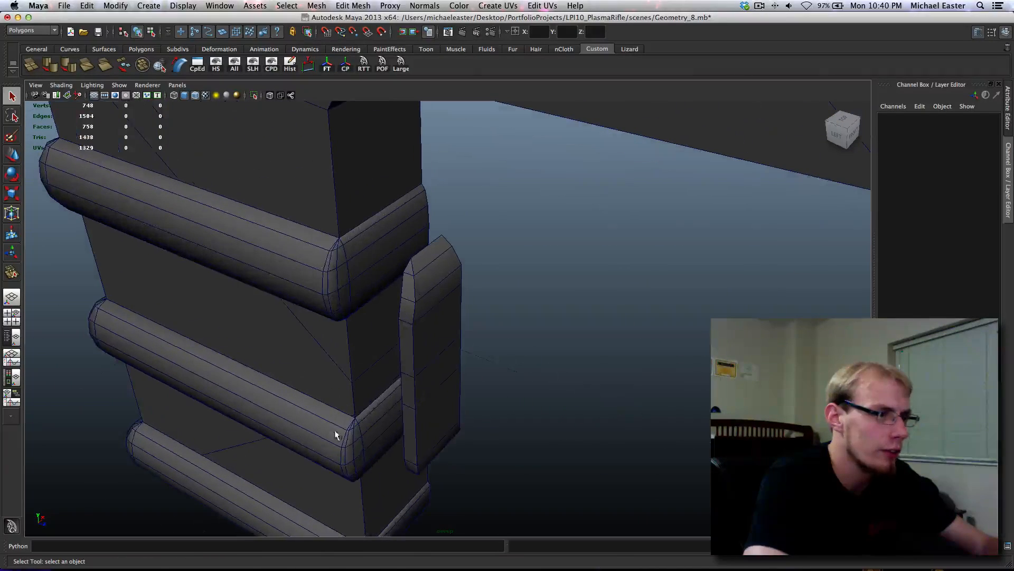
pyautogui.moveTo(336, 261); pyautogui.dragTo(334, 250, button='right')
pyautogui.doubleClick(332, 260)
pyautogui.press('r')
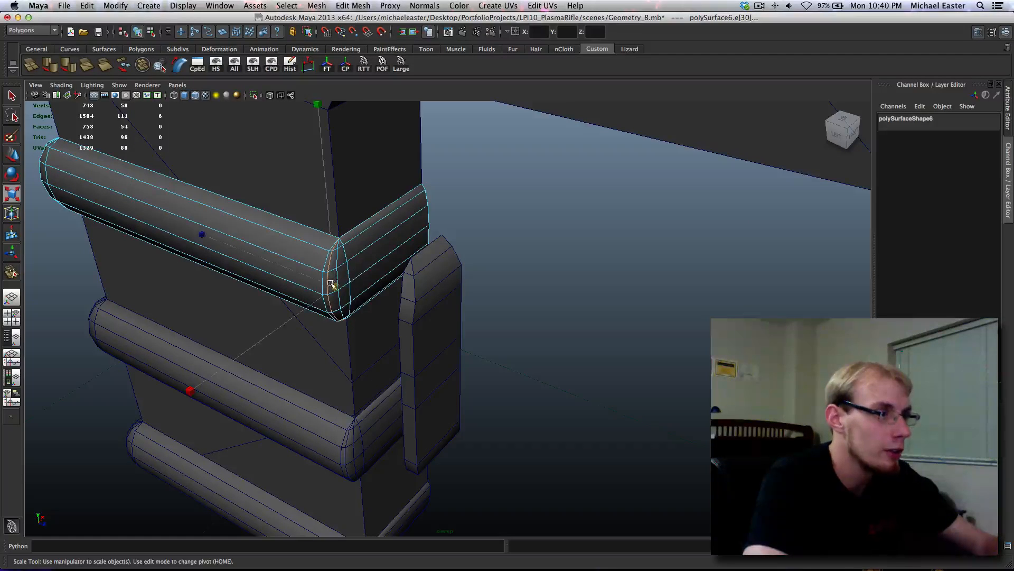
pyautogui.moveTo(297, 233); pyautogui.dragTo(370, 206, button='right')
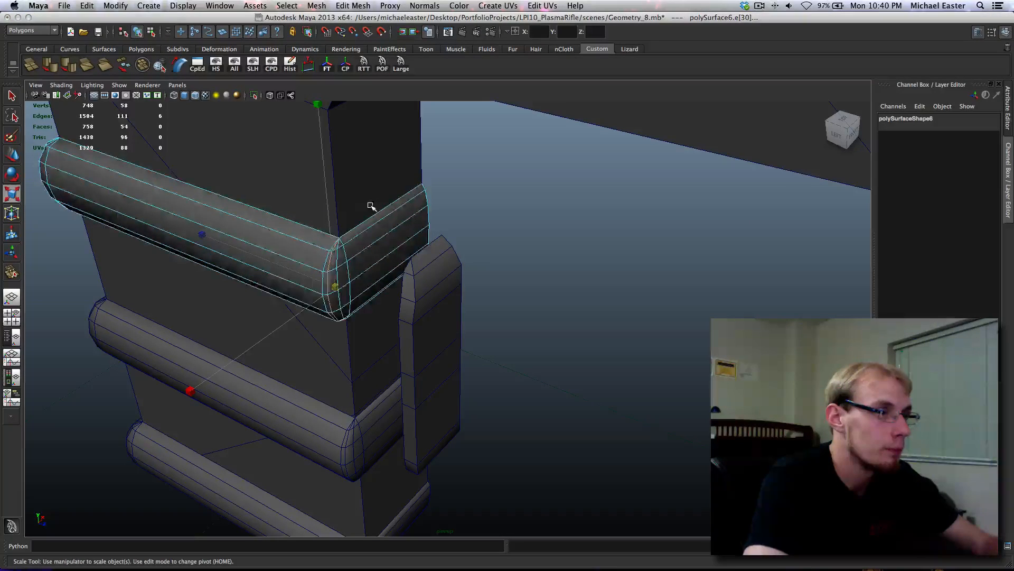
pyautogui.press('q')
pyautogui.click(363, 242)
pyautogui.click(491, 213)
pyautogui.keyDown('alt'); pyautogui.moveTo(458, 236); pyautogui.dragTo(456, 233, button='middle'); pyautogui.keyUp('alt')
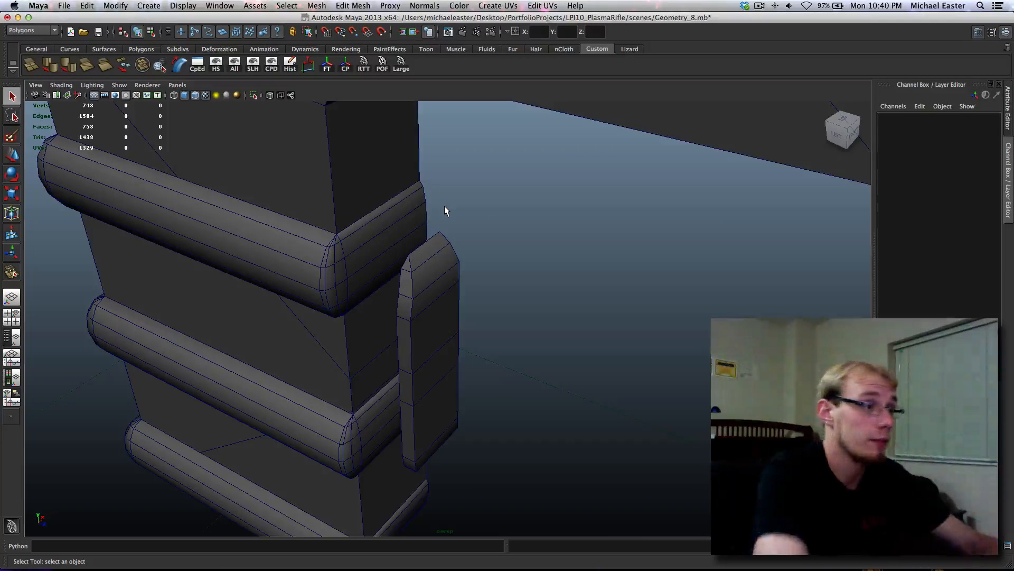
# - Examine the ribbed grip, the trigger guard and the curved cutout behind it from the side and from below
pyautogui.keyDown('alt'); pyautogui.moveTo(294, 287); pyautogui.dragTo(378, 369, button='middle'); pyautogui.keyUp('alt')
pyautogui.keyDown('alt'); pyautogui.moveTo(478, 313); pyautogui.dragTo(429, 417, button='middle'); pyautogui.keyUp('alt')
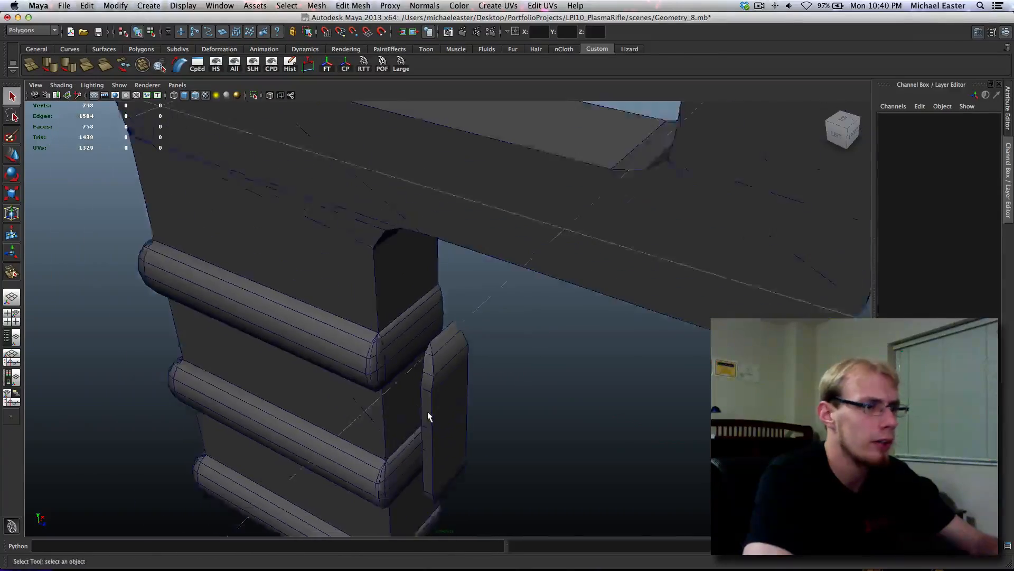
pyautogui.scroll(-5, 427, 415)
pyautogui.keyDown('alt'); pyautogui.moveTo(426, 414); pyautogui.dragTo(509, 372); pyautogui.keyUp('alt')
pyautogui.keyDown('alt'); pyautogui.moveTo(509, 349); pyautogui.dragTo(397, 341, button='middle'); pyautogui.keyUp('alt')
pyautogui.scroll(4, 398, 341)
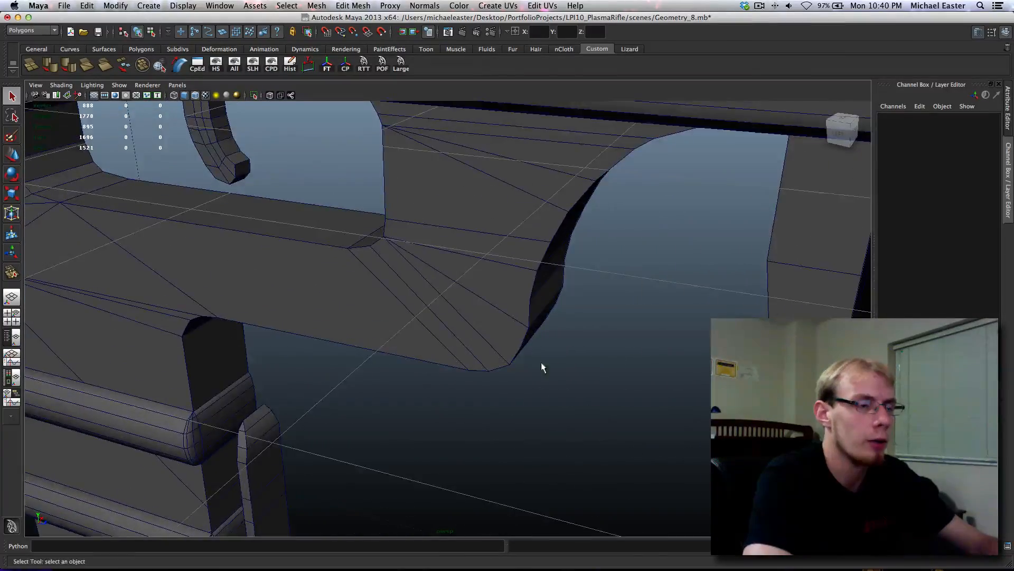
pyautogui.scroll(-5, 541, 362)
pyautogui.keyDown('alt'); pyautogui.moveTo(541, 363); pyautogui.dragTo(553, 327); pyautogui.keyUp('alt')
pyautogui.keyDown('alt'); pyautogui.moveTo(557, 337); pyautogui.dragTo(336, 242, button='middle'); pyautogui.keyUp('alt')
pyautogui.keyDown('alt'); pyautogui.moveTo(402, 320); pyautogui.dragTo(359, 359, button='middle'); pyautogui.keyUp('alt')
# - Delete the eleven edges crossing the body's side face between the trigger-guard opening and the curved cutout
pyautogui.moveTo(361, 340); pyautogui.dragTo(371, 297, button='right')
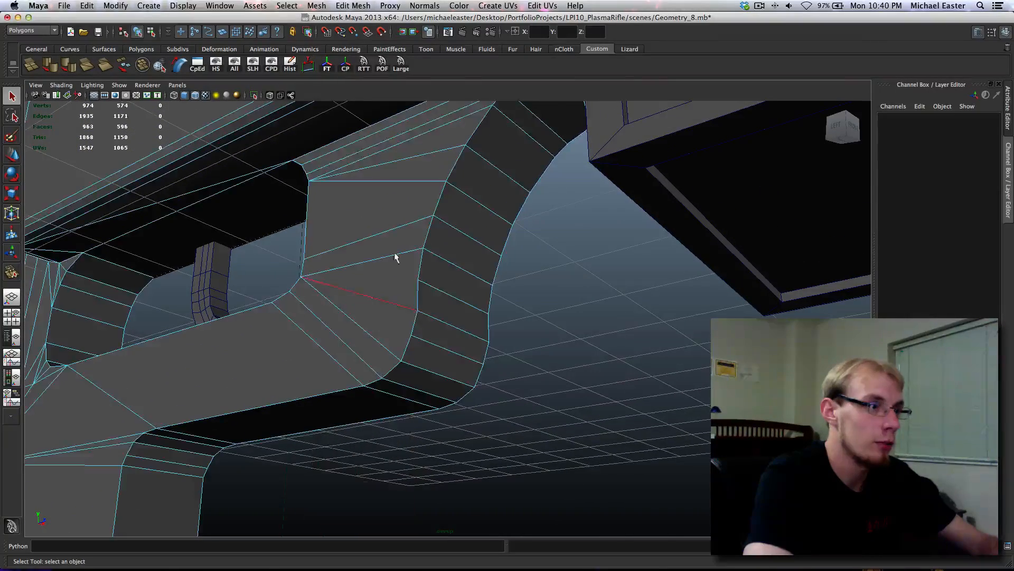
pyautogui.keyDown('alt'); pyautogui.moveTo(464, 129); pyautogui.dragTo(449, 210, button='middle'); pyautogui.keyUp('alt')
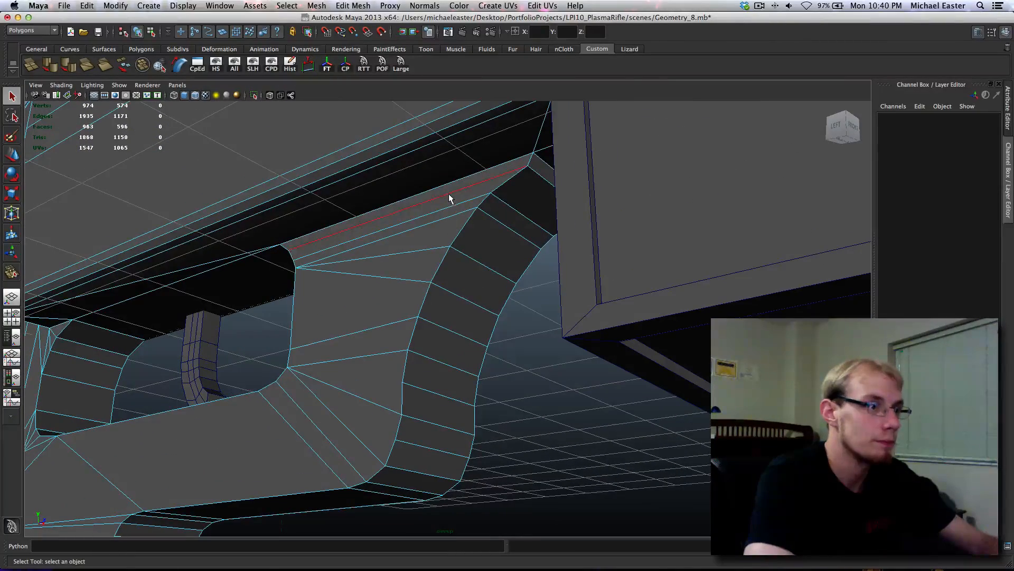
pyautogui.doubleClick(449, 193)
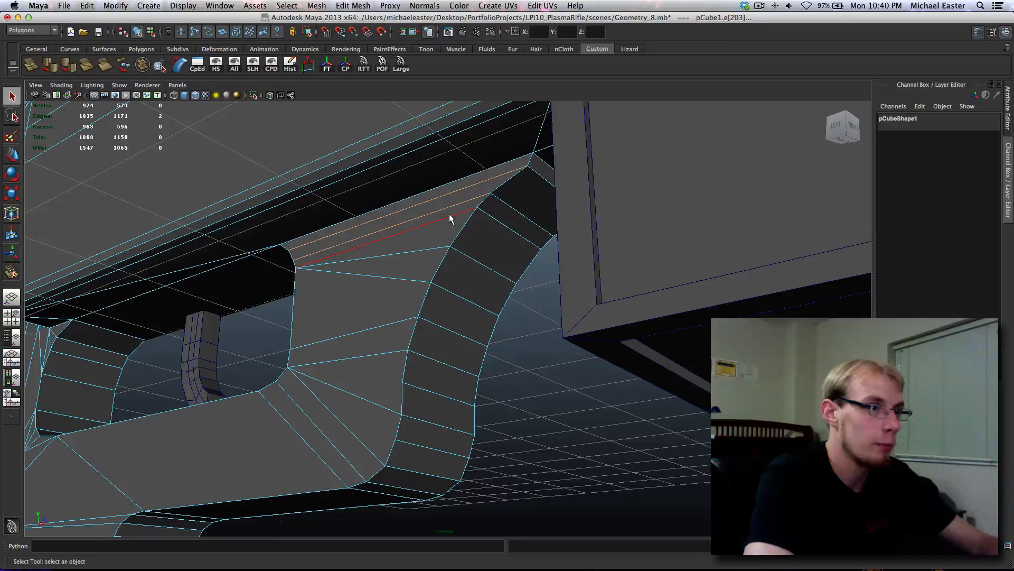
pyautogui.keyDown('shift'); pyautogui.doubleClick(432, 268); pyautogui.keyUp('shift')
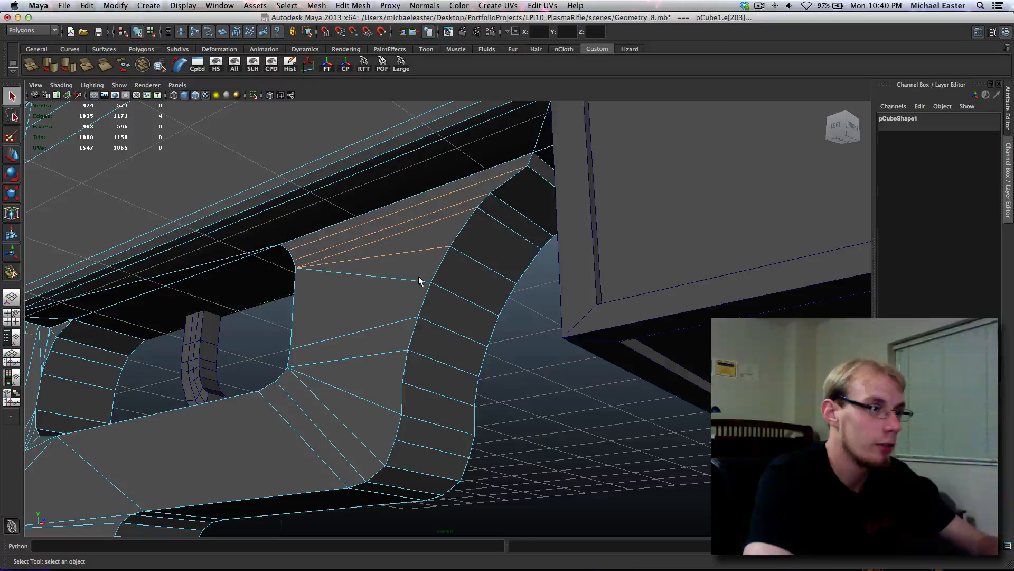
pyautogui.keyDown('shift'); pyautogui.click(417, 278); pyautogui.keyUp('shift')
pyautogui.keyDown('shift'); pyautogui.click(385, 326); pyautogui.keyUp('shift')
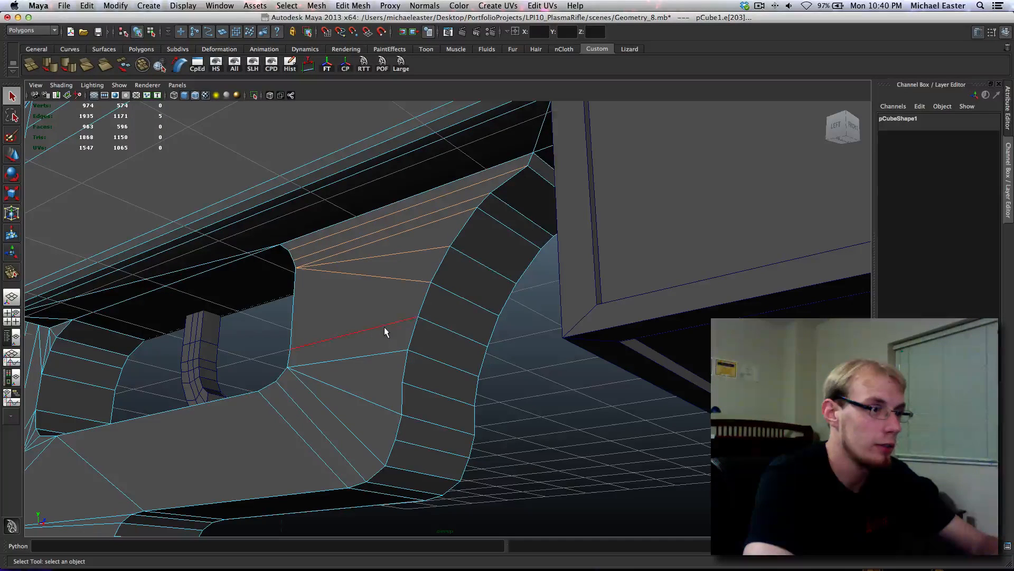
pyautogui.keyDown('shift'); pyautogui.click(383, 353); pyautogui.keyUp('shift')
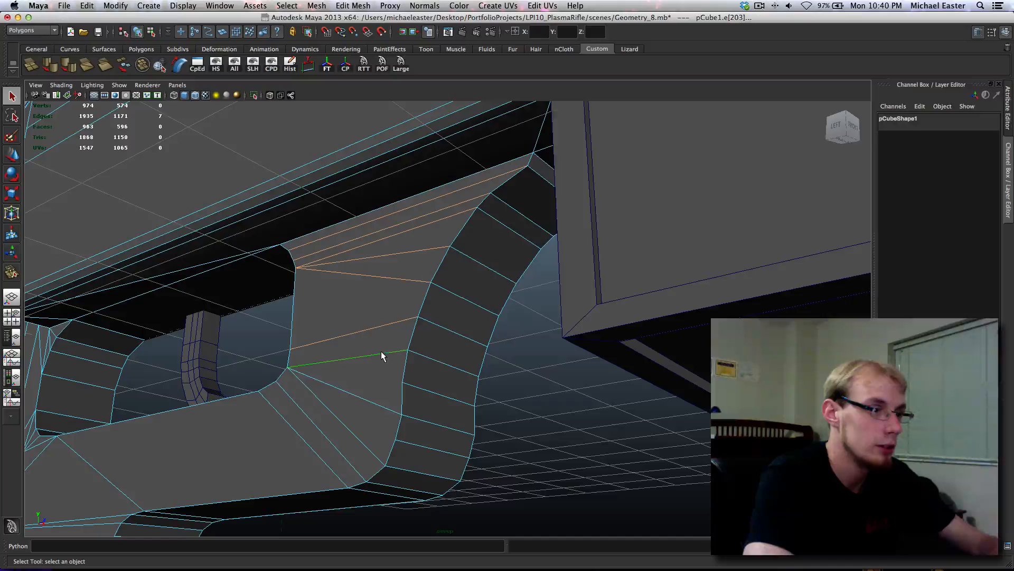
pyautogui.keyDown('shift'); pyautogui.click(339, 421); pyautogui.keyUp('shift')
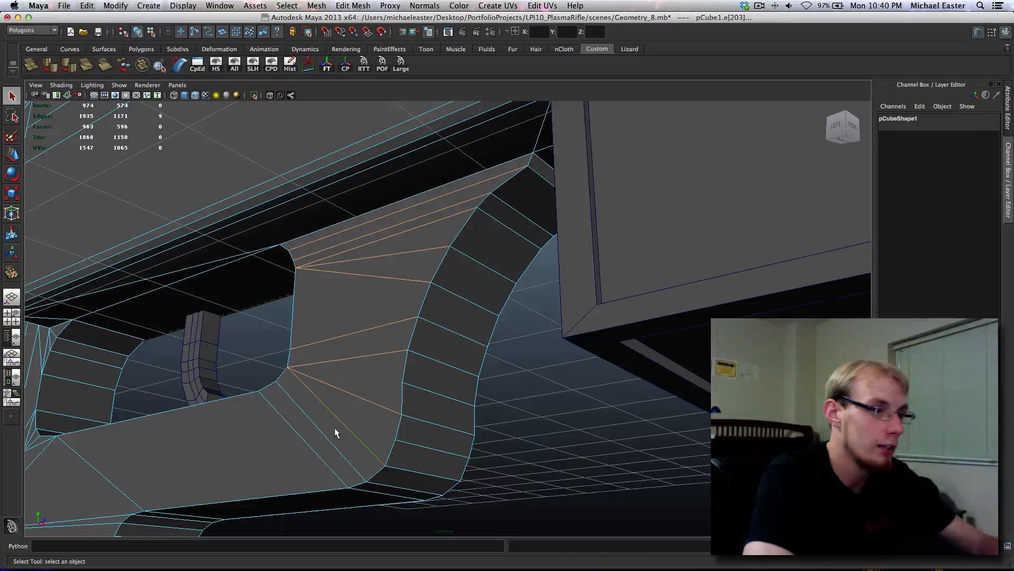
pyautogui.keyDown('shift'); pyautogui.click(315, 448); pyautogui.keyUp('shift')
pyautogui.keyDown('alt'); pyautogui.moveTo(315, 448); pyautogui.dragTo(395, 315); pyautogui.keyUp('alt')
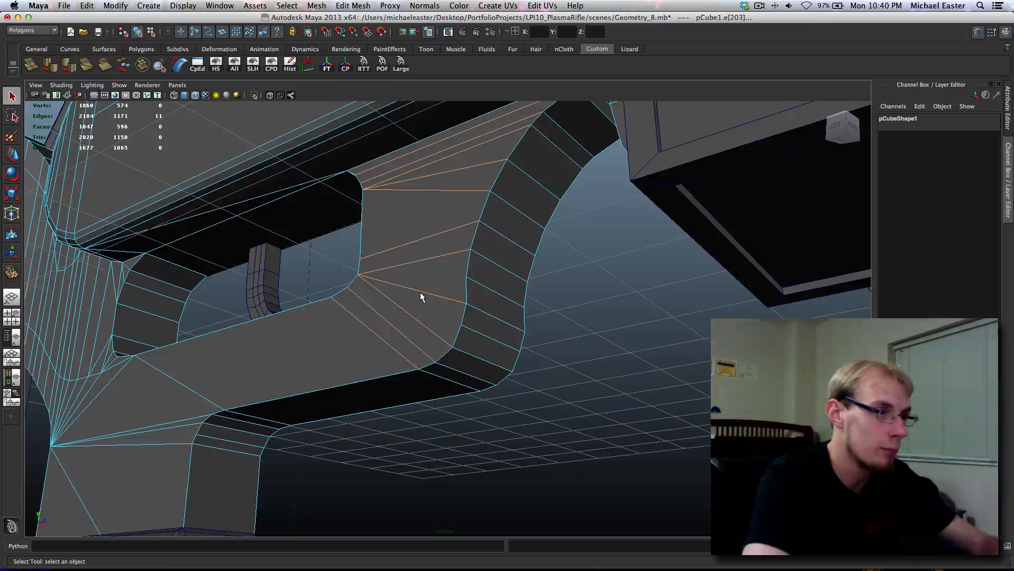
pyautogui.press('Delete')
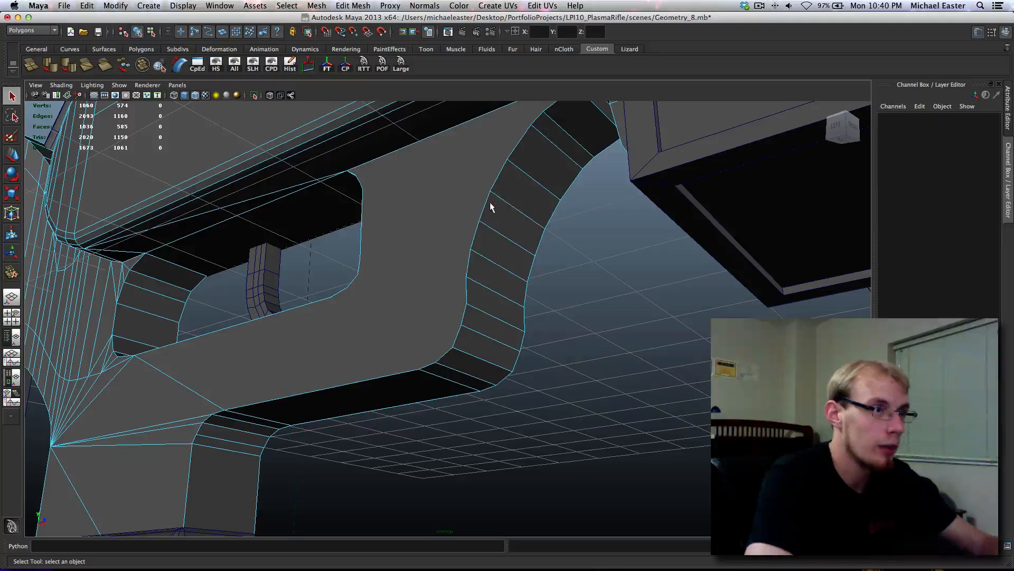
pyautogui.click(485, 206)
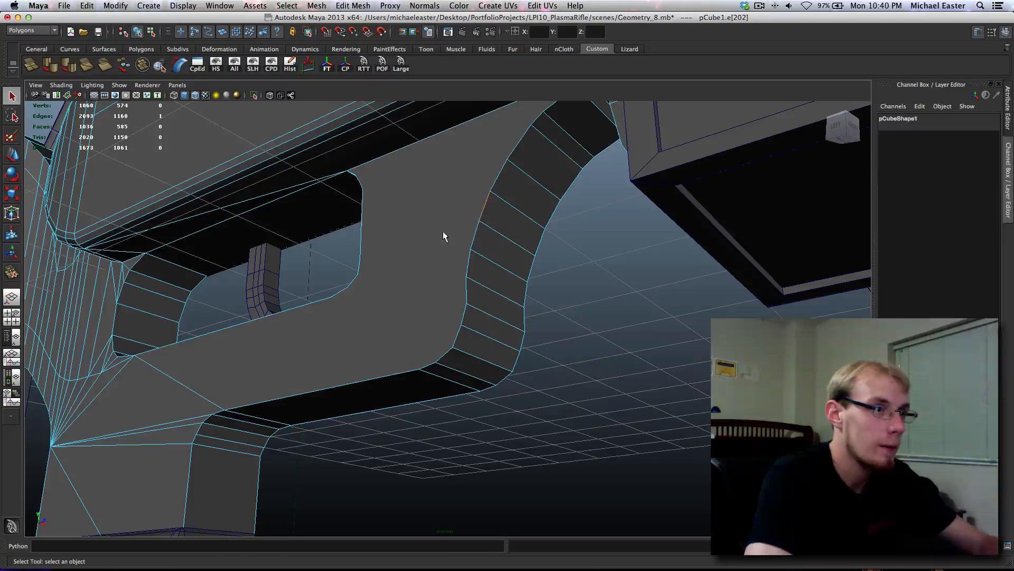
pyautogui.keyDown('shift'); pyautogui.click(474, 242); pyautogui.keyUp('shift')
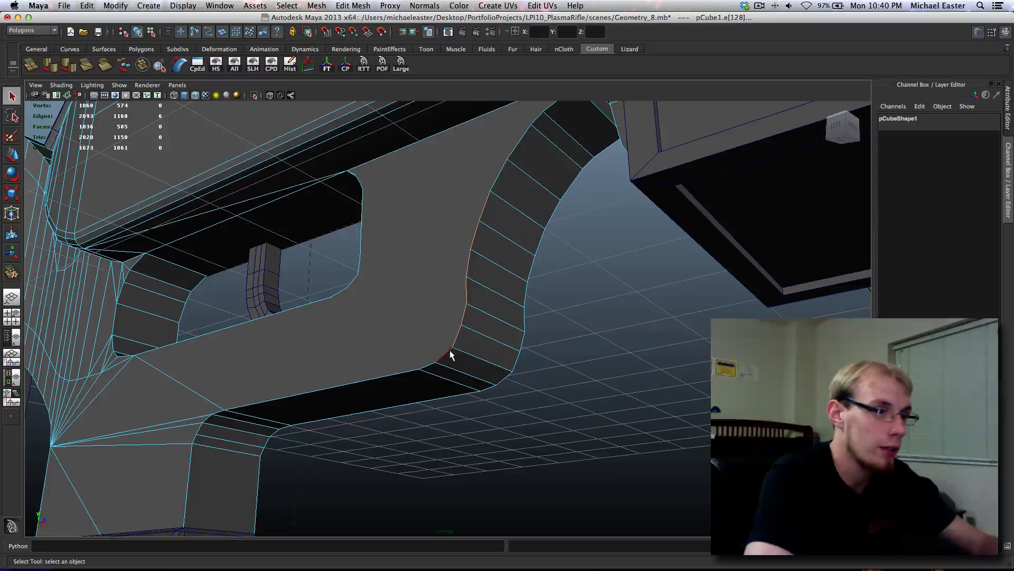
pyautogui.keyDown('shift'); pyautogui.click(432, 367); pyautogui.keyUp('shift')
pyautogui.keyDown('shift'); pyautogui.click(416, 372); pyautogui.keyUp('shift')
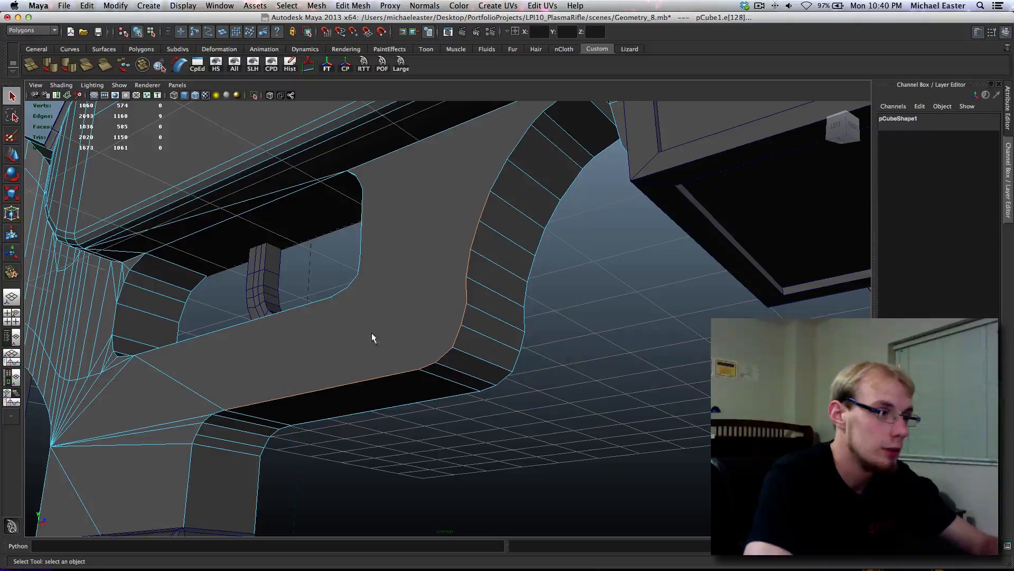
# - Delete the diagonal edge below the trigger-guard opening and the two fan edges running to the grip's rounded corner
pyautogui.click(197, 395)
pyautogui.click(199, 394)
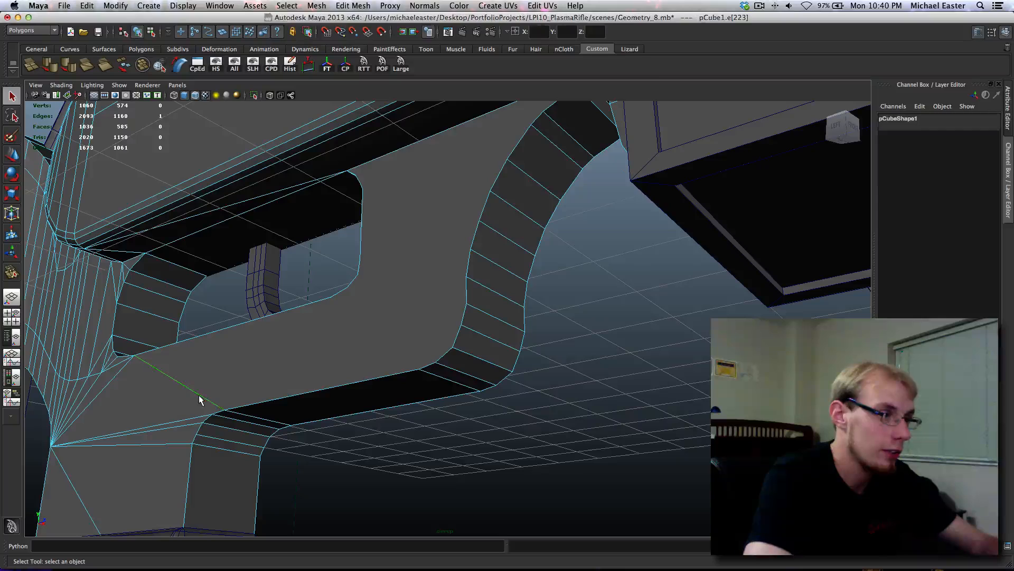
pyautogui.moveTo(199, 395); pyautogui.dragTo(203, 420, button='right')
pyautogui.press('F10')
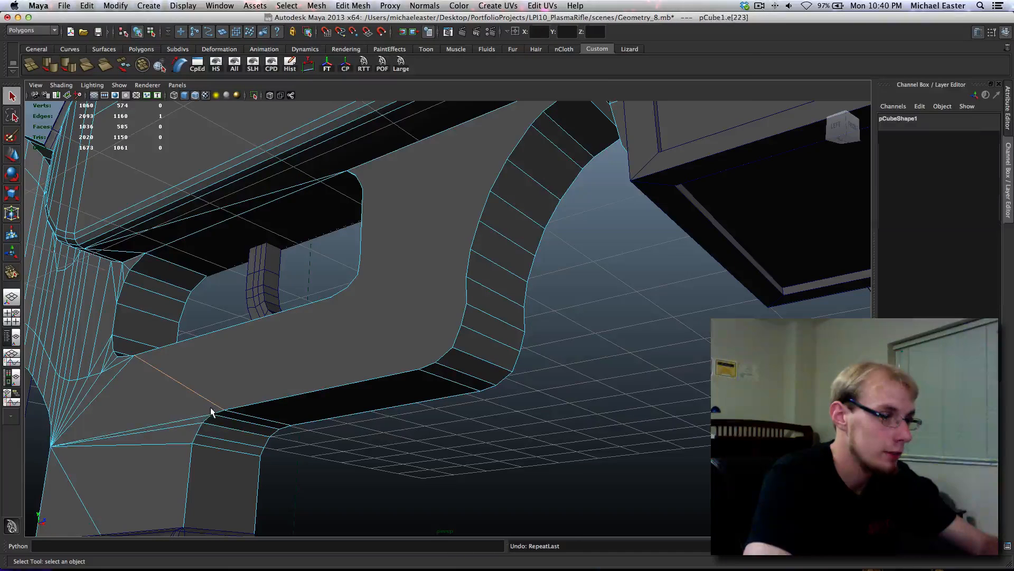
pyautogui.click(206, 421)
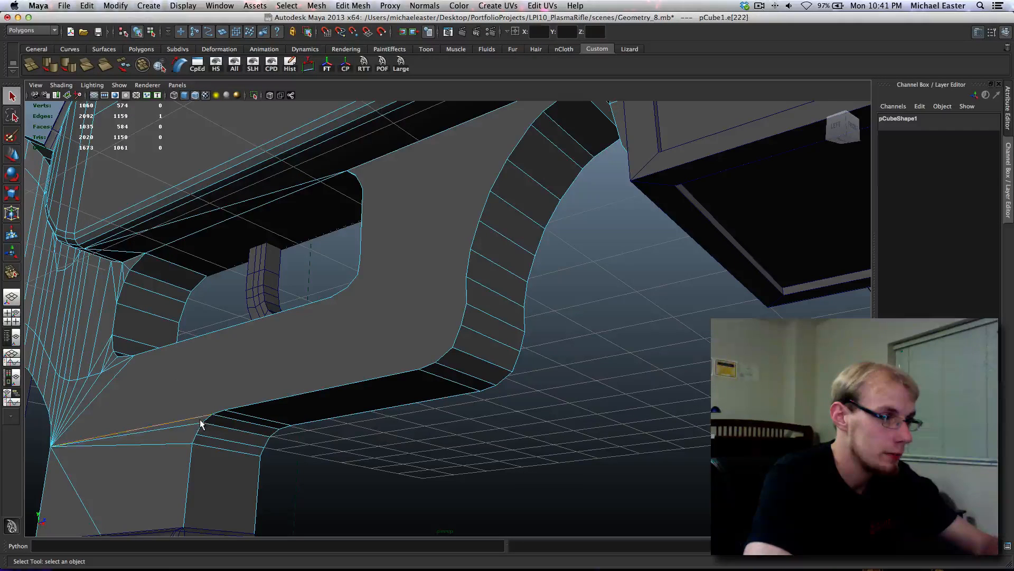
pyautogui.keyDown('shift'); pyautogui.click(197, 428); pyautogui.keyUp('shift')
pyautogui.press('Delete')
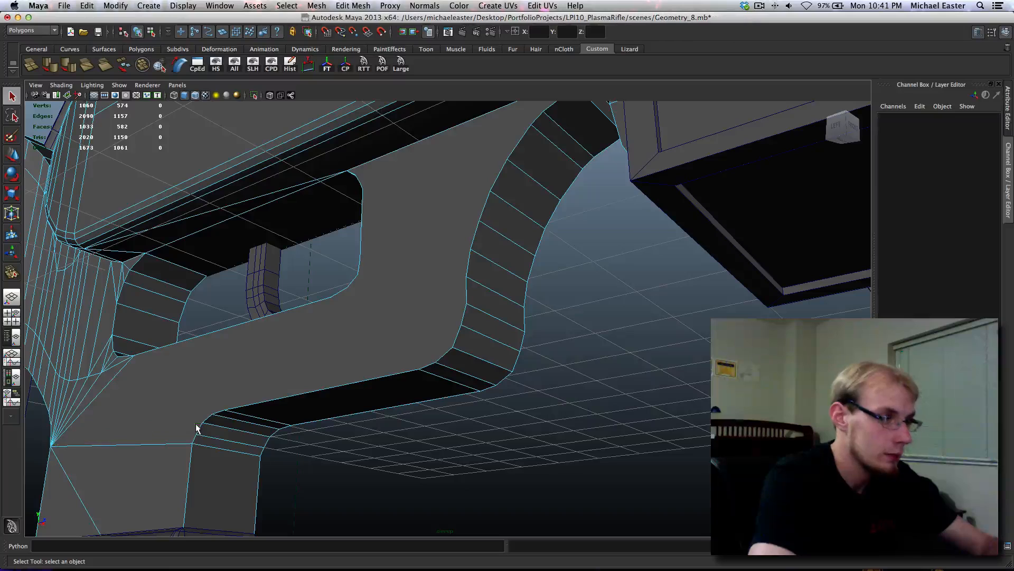
# - Select the side face's border edges from the grip's rounded corner along the underside and up the curved cutout
pyautogui.click(197, 431)
pyautogui.keyDown('shift'); pyautogui.click(207, 426); pyautogui.keyUp('shift')
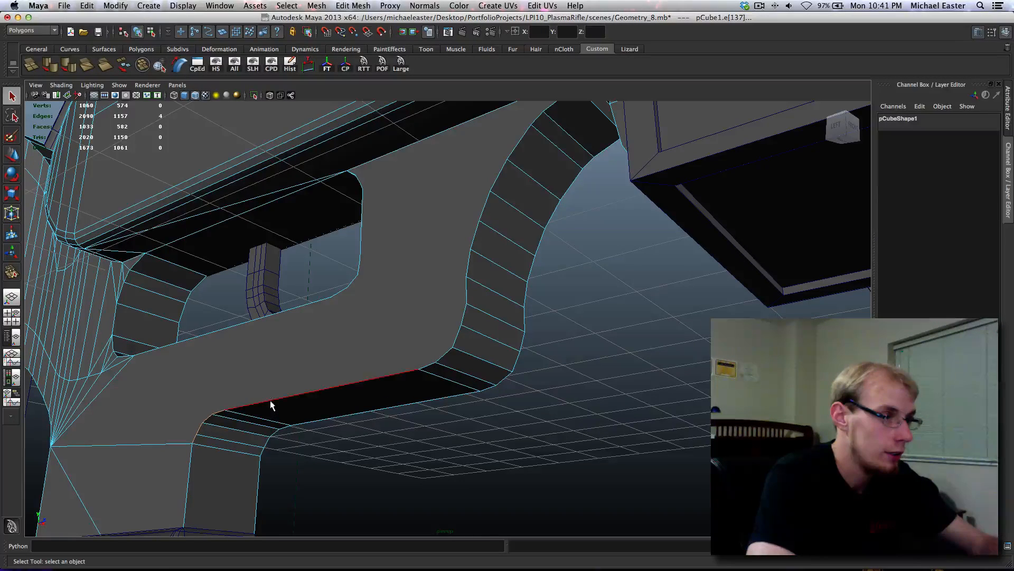
pyautogui.keyDown('shift'); pyautogui.click(409, 387); pyautogui.keyUp('shift')
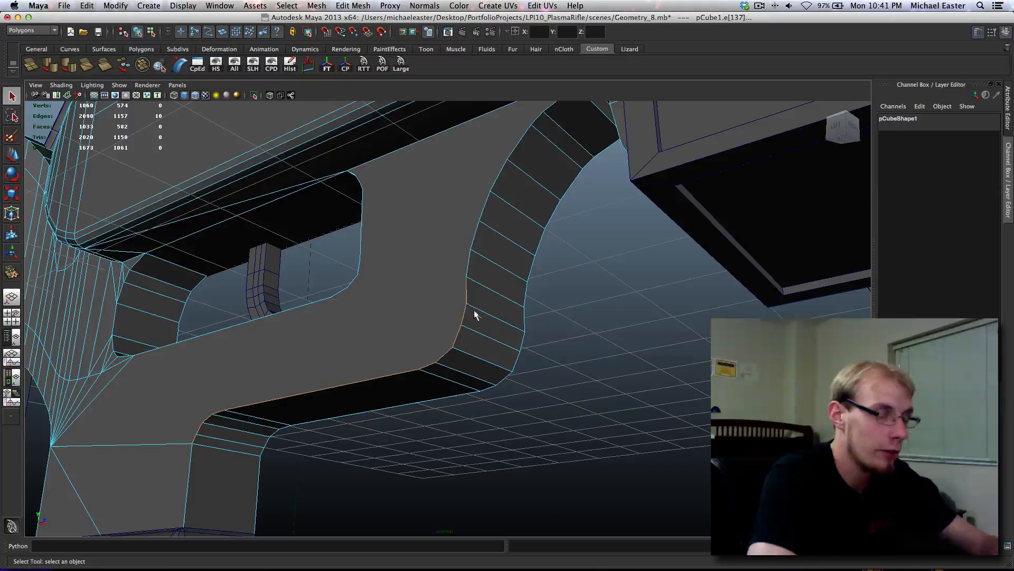
pyautogui.keyDown('alt'); pyautogui.moveTo(474, 315); pyautogui.dragTo(375, 349); pyautogui.keyUp('alt')
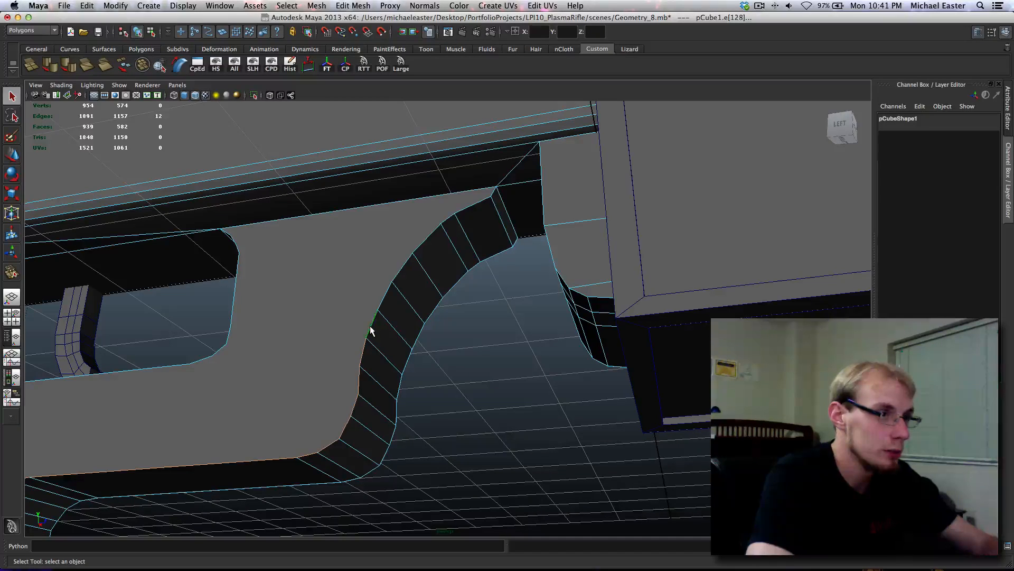
pyautogui.keyDown('shift'); pyautogui.click(385, 294); pyautogui.keyUp('shift')
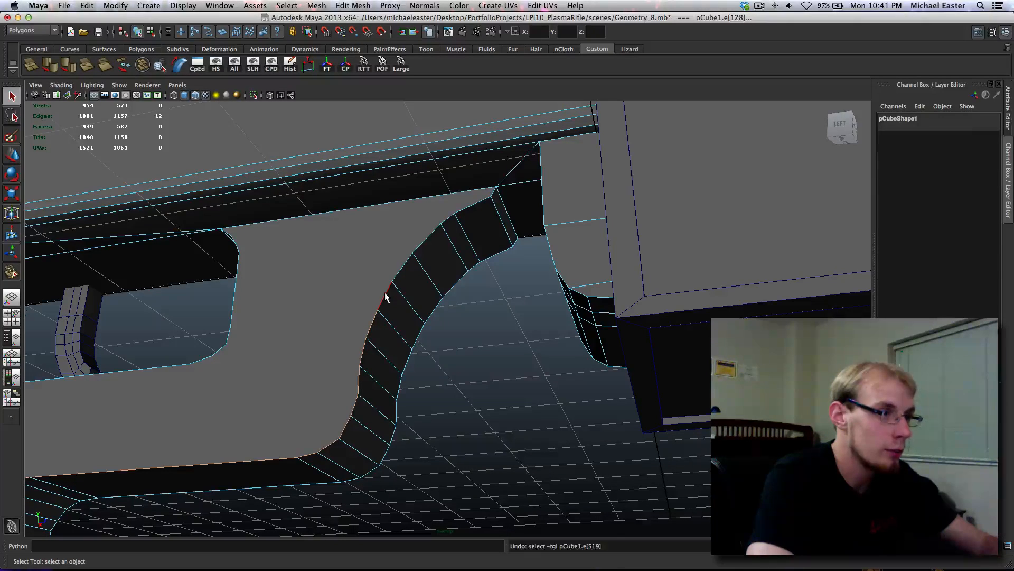
pyautogui.press('z')
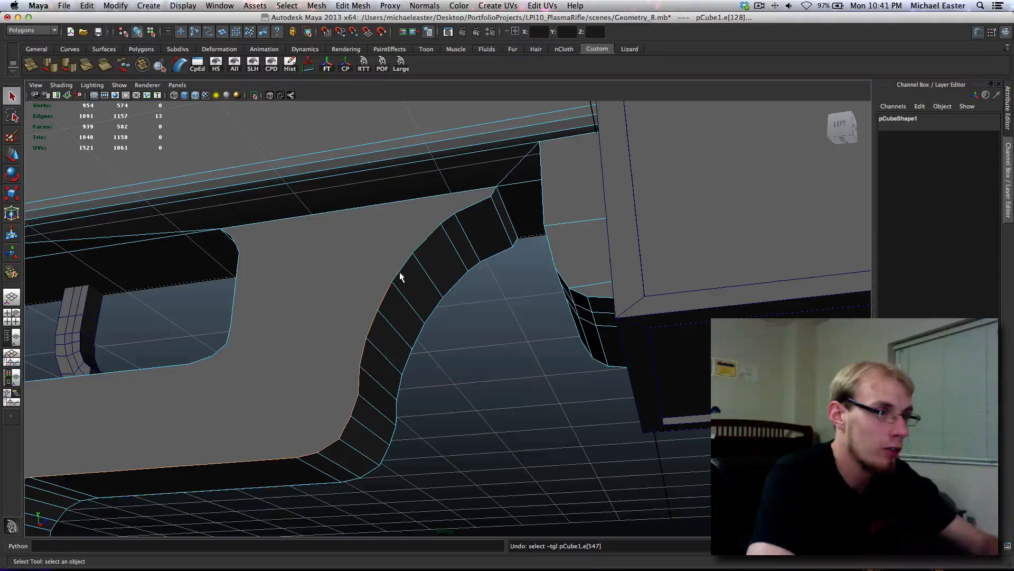
pyautogui.keyDown('shift'); pyautogui.click(409, 261); pyautogui.keyUp('shift')
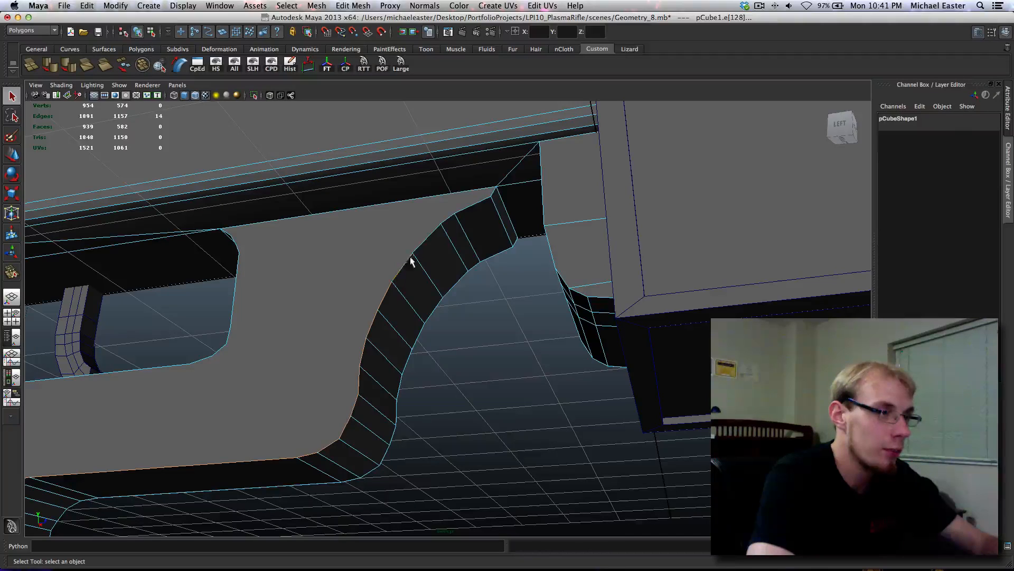
pyautogui.keyDown('shift'); pyautogui.click(459, 213); pyautogui.keyUp('shift')
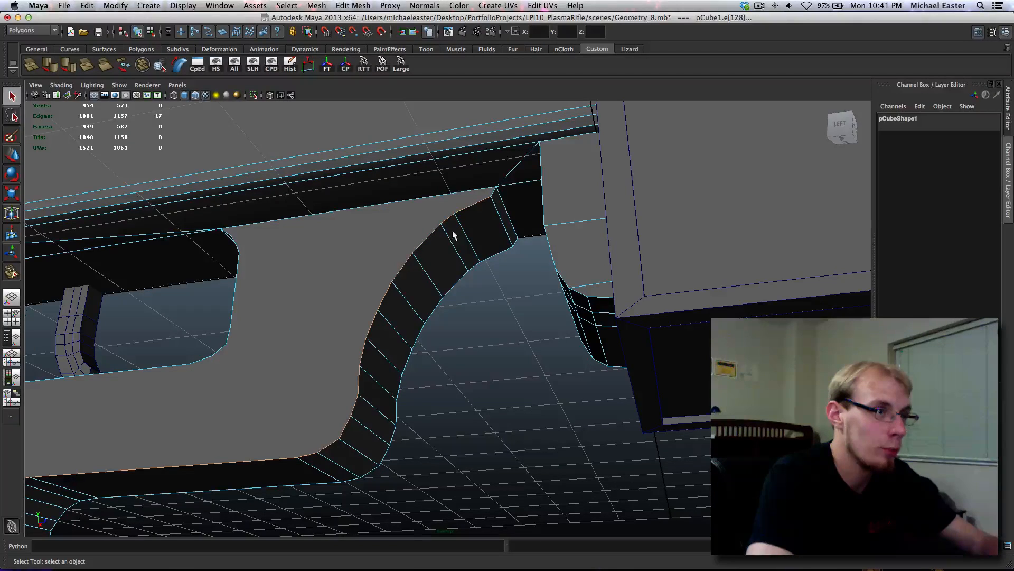
# - Save the selected border edges as a quick select set named Set and add it to the shelf
pyautogui.click(149, 5)
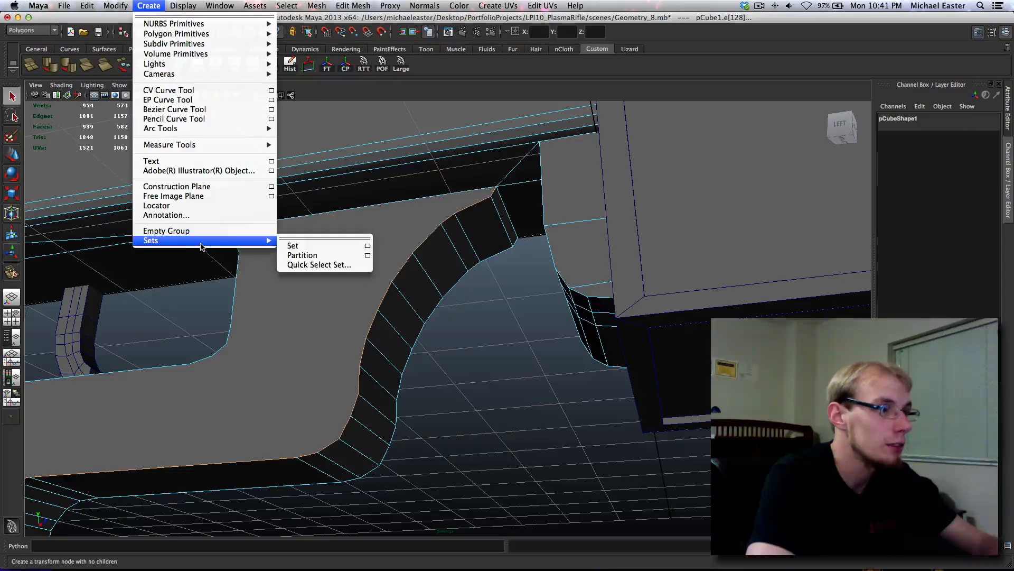
pyautogui.click(364, 267)
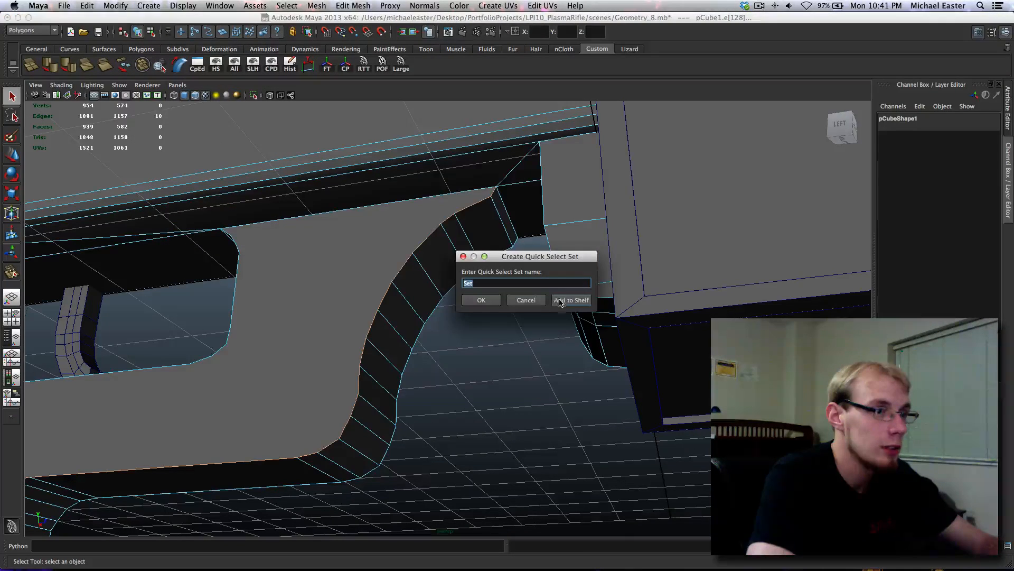
pyautogui.click(571, 300)
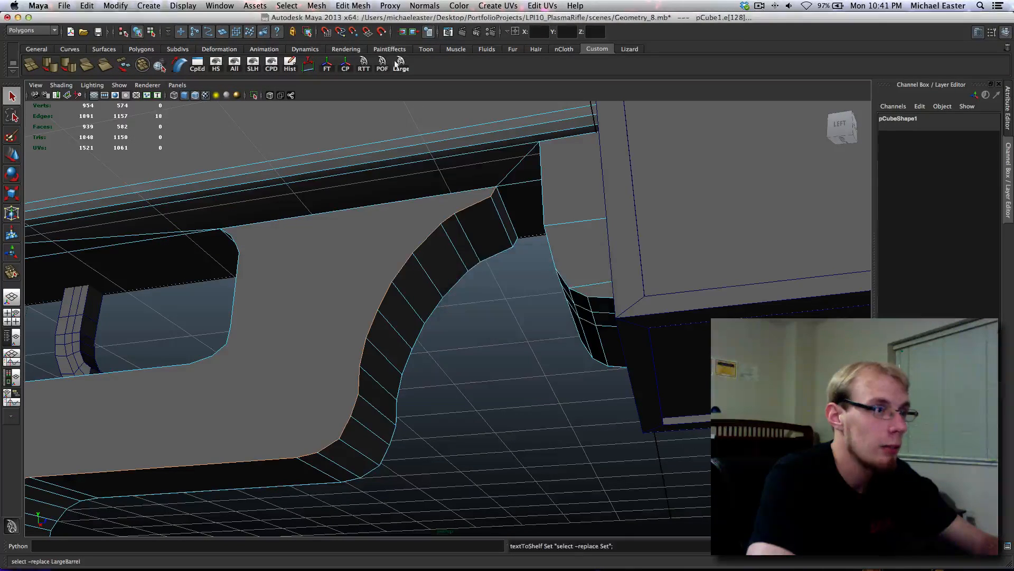
# - Move the cross edge near the upper end of the curved cutout slightly along Z in the right view, then return to perspective
pyautogui.click(499, 207)
pyautogui.press('w')
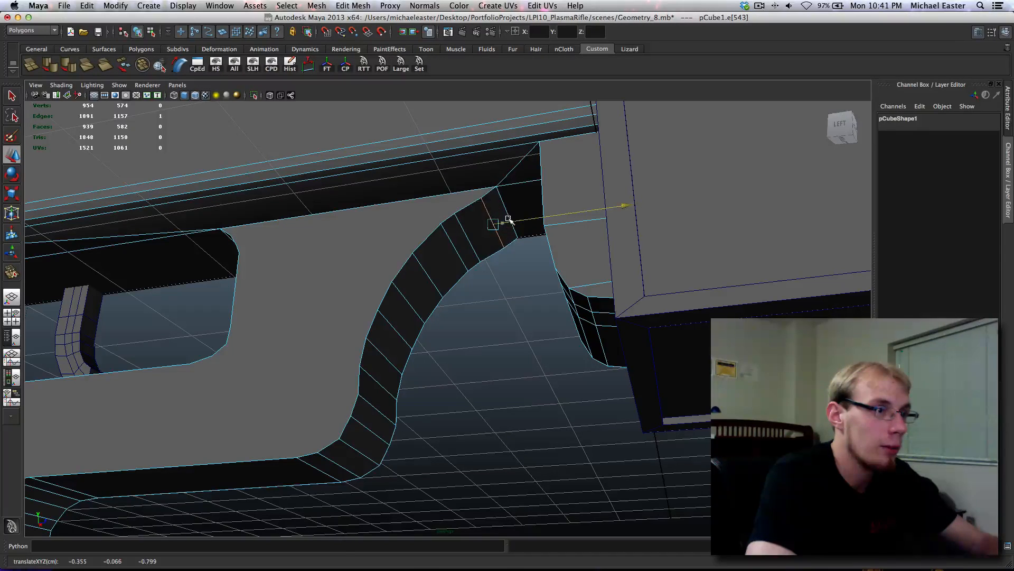
pyautogui.press('space')
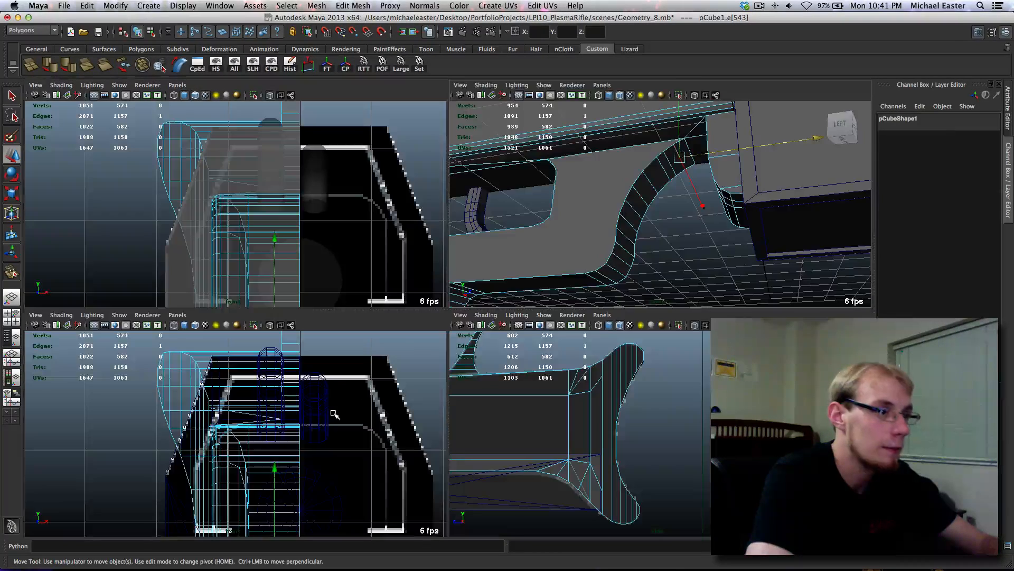
pyautogui.press('space')
pyautogui.press('space')
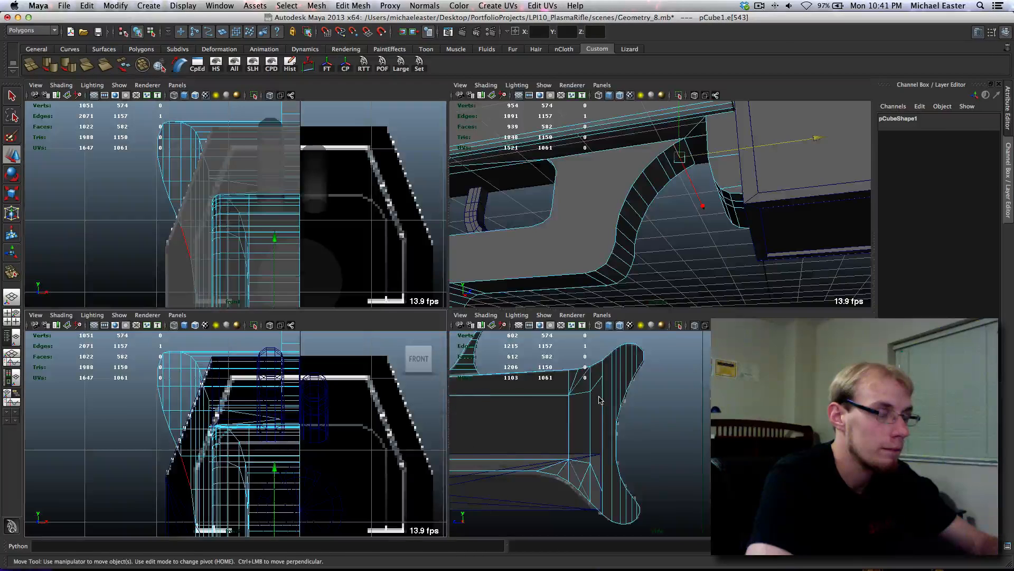
pyautogui.press('space')
pyautogui.press('f')
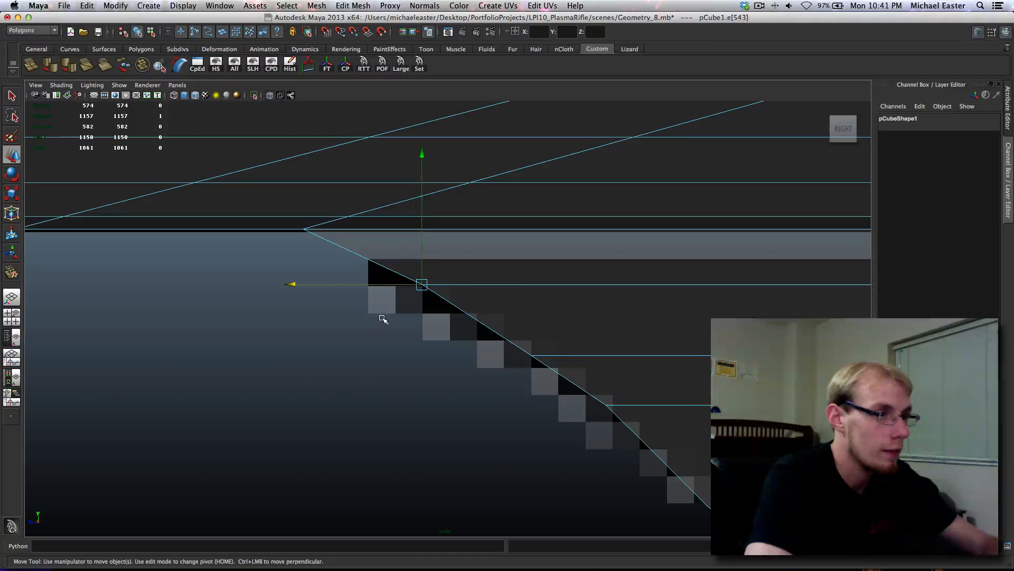
pyautogui.moveTo(384, 319); pyautogui.dragTo(390, 319, button='middle')
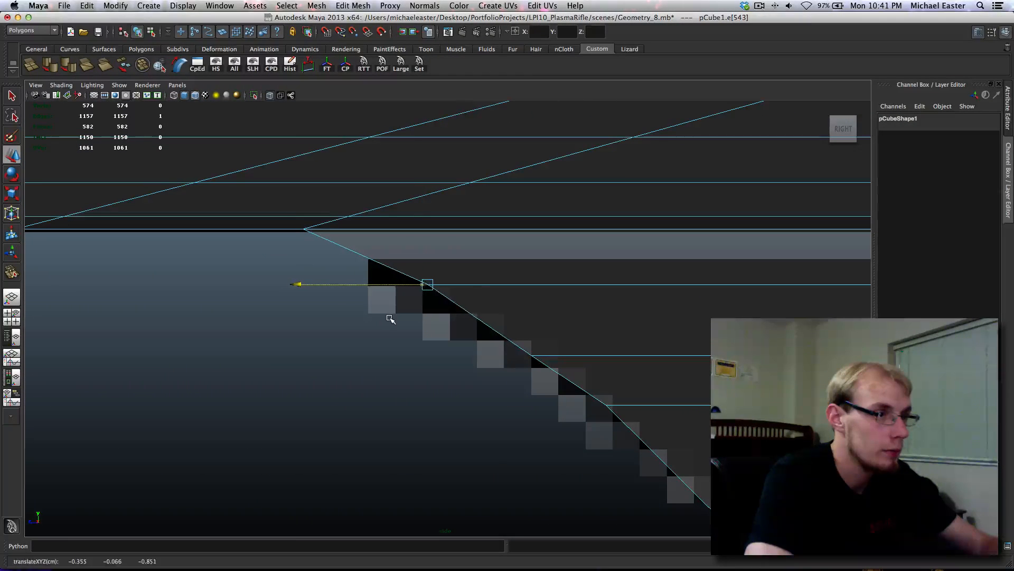
pyautogui.press('space')
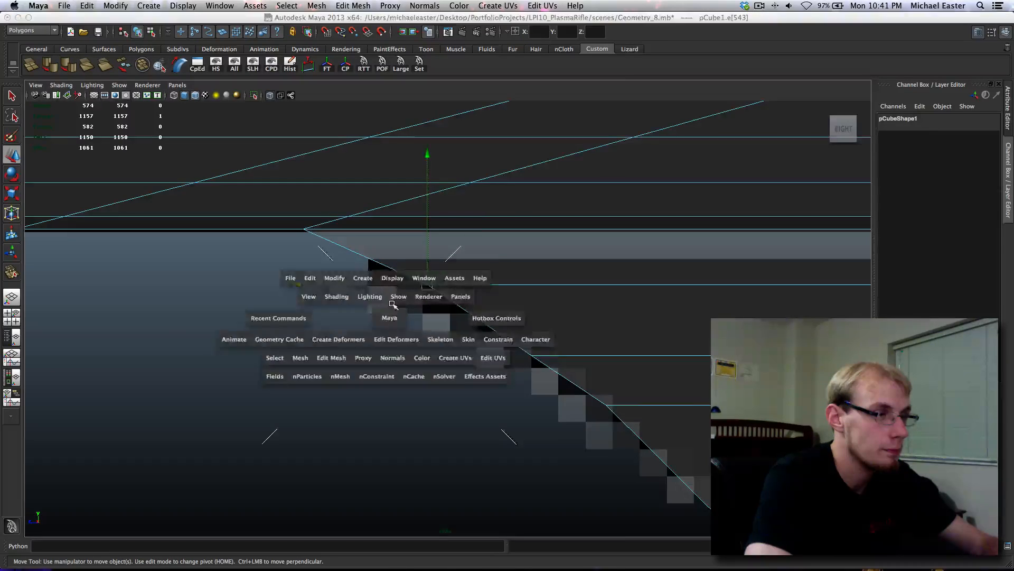
pyautogui.press('space')
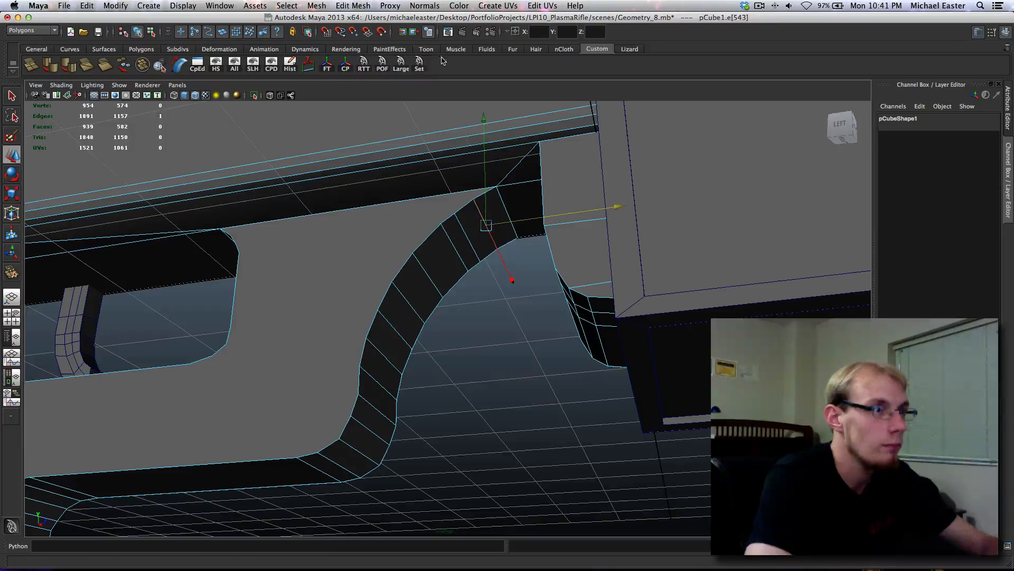
# - Recall the saved edge set Set and bevel those border edges with width 0.3138 and 3 segments
pyautogui.click(425, 65)
pyautogui.scroll(3, 361, 264)
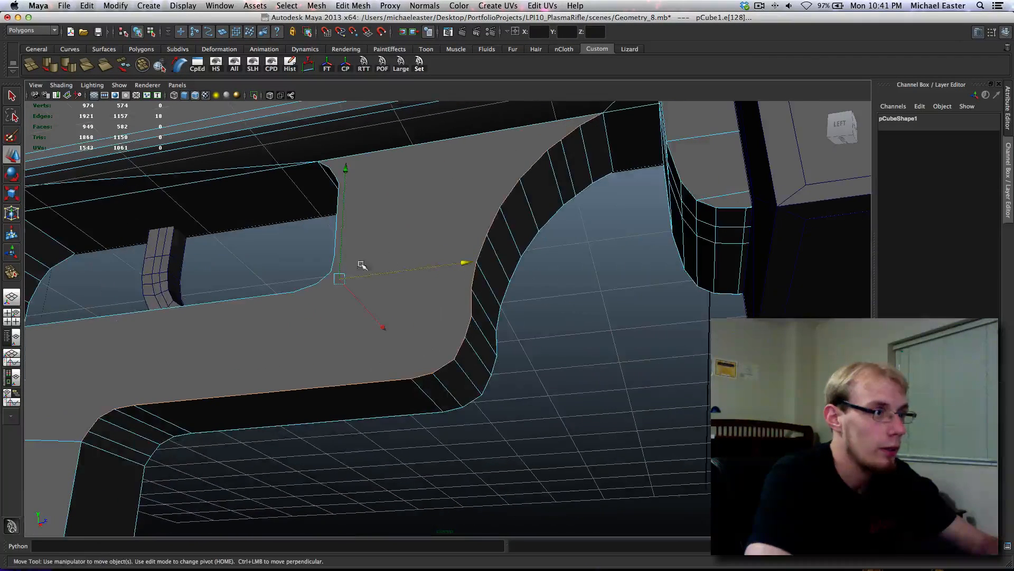
pyautogui.keyDown('shift'); pyautogui.moveTo(422, 222); pyautogui.dragTo(497, 224, button='right'); pyautogui.keyUp('shift')
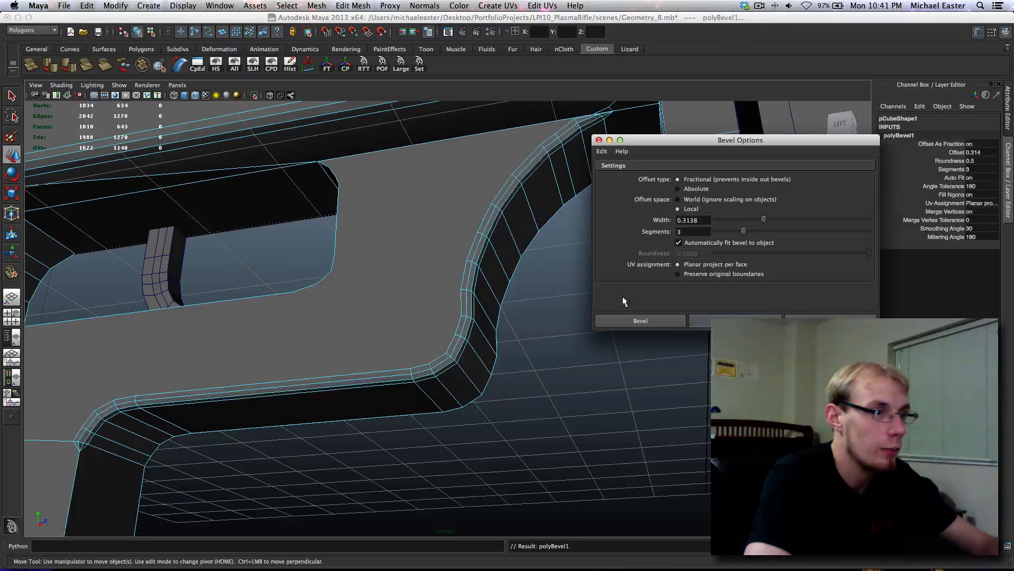
pyautogui.keyDown('alt'); pyautogui.moveTo(458, 268); pyautogui.dragTo(451, 259); pyautogui.keyUp('alt')
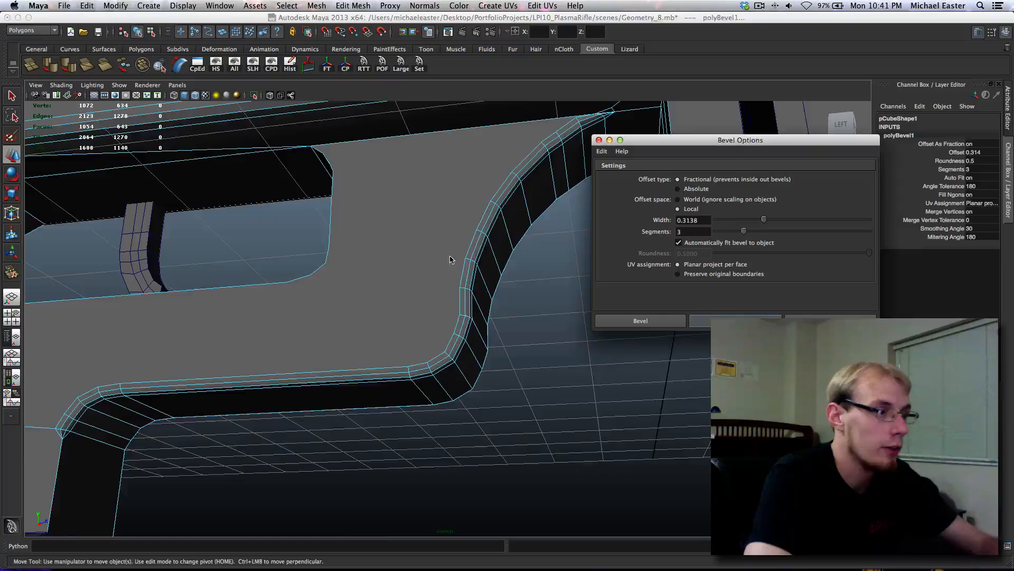
pyautogui.keyDown('alt'); pyautogui.moveTo(450, 259); pyautogui.dragTo(336, 399, button='middle'); pyautogui.keyUp('alt')
pyautogui.keyDown('alt'); pyautogui.moveTo(405, 315); pyautogui.dragTo(421, 182, button='middle'); pyautogui.keyUp('alt')
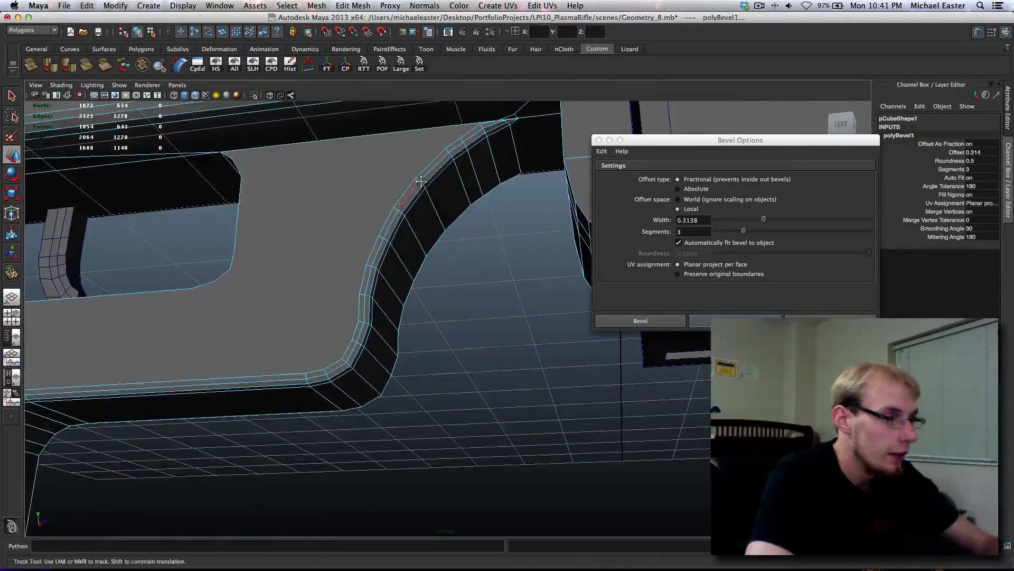
pyautogui.scroll(-2, 426, 238)
pyautogui.keyDown('alt'); pyautogui.moveTo(426, 258); pyautogui.dragTo(260, 366, button='middle'); pyautogui.keyUp('alt')
pyautogui.scroll(3, 309, 270)
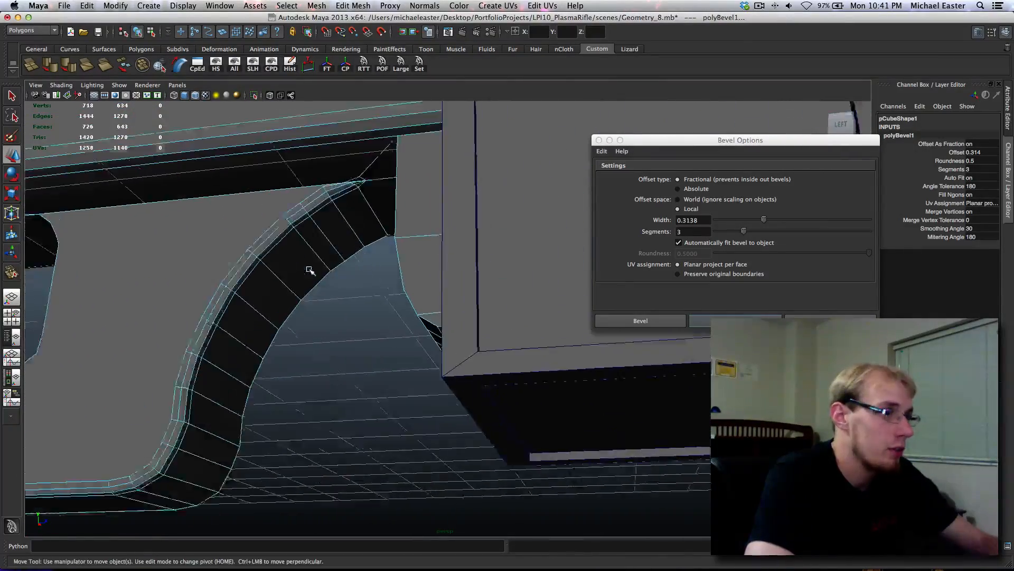
# - Examine the new bevel's pinched upper end at the curved cutout, checking the thin faces at its tip
pyautogui.scroll(3, 310, 271)
pyautogui.keyDown('alt'); pyautogui.moveTo(312, 227); pyautogui.dragTo(412, 311, button='middle'); pyautogui.keyUp('alt')
pyautogui.scroll(2, 412, 283)
pyautogui.keyDown('alt'); pyautogui.moveTo(423, 198); pyautogui.dragTo(436, 265, button='middle'); pyautogui.keyUp('alt')
pyautogui.scroll(3, 371, 240)
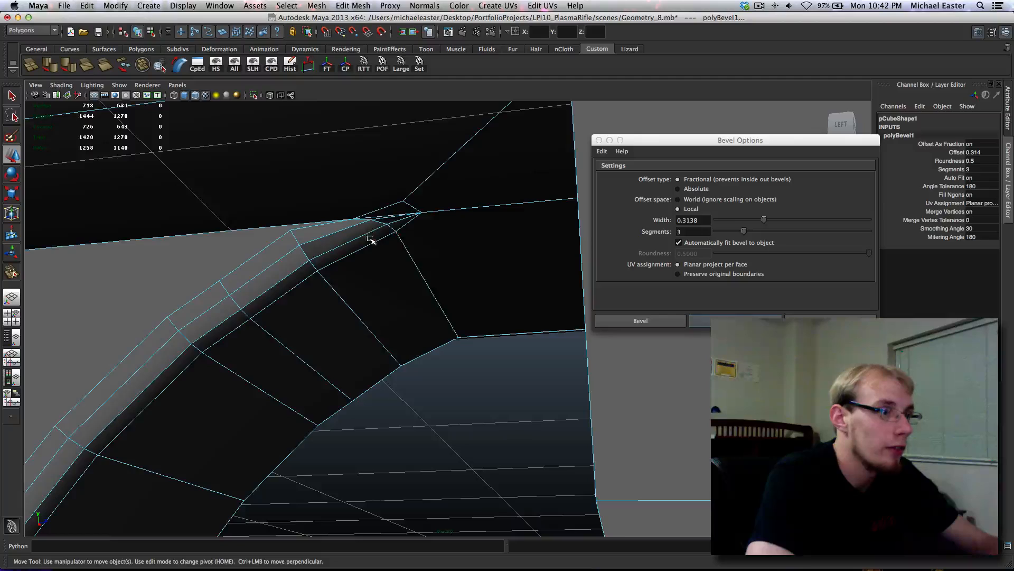
pyautogui.keyDown('alt'); pyautogui.moveTo(371, 240); pyautogui.dragTo(412, 225); pyautogui.keyUp('alt')
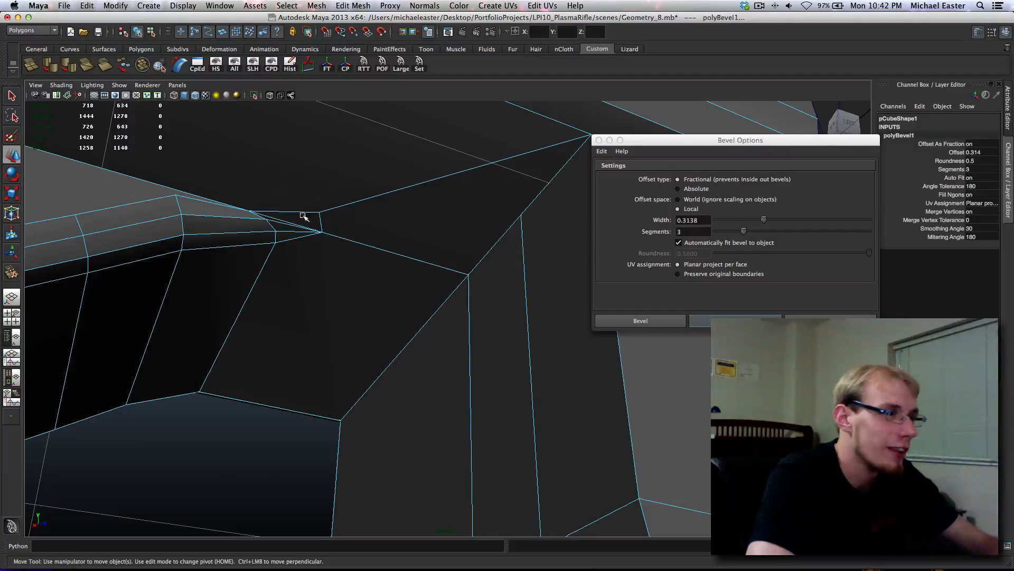
pyautogui.keyDown('alt'); pyautogui.moveTo(302, 216); pyautogui.dragTo(302, 217); pyautogui.keyUp('alt')
pyautogui.moveTo(301, 217); pyautogui.dragTo(300, 230, button='right')
pyautogui.press('q')
pyautogui.click(301, 226)
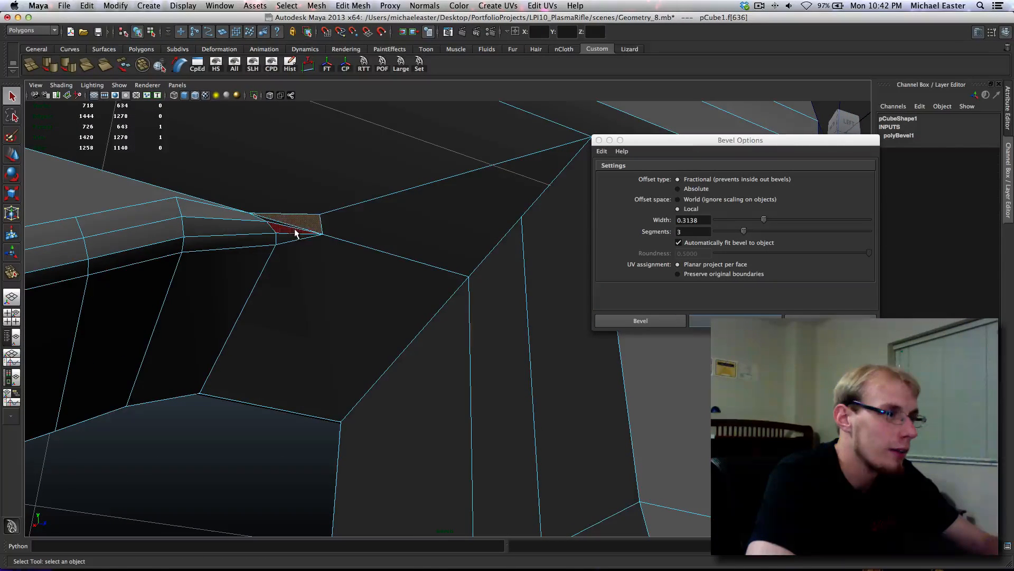
pyautogui.press('f')
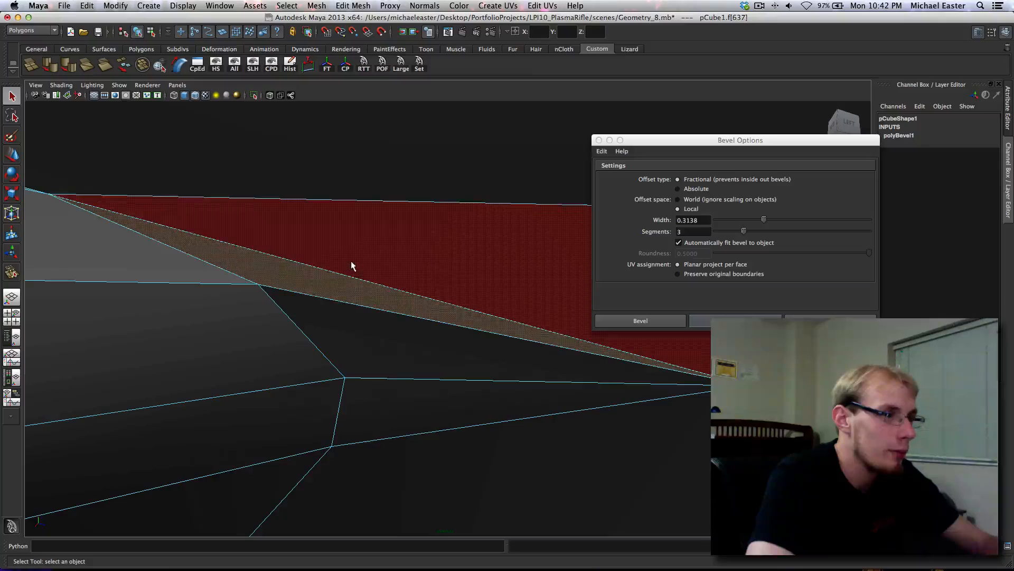
pyautogui.keyDown('alt'); pyautogui.moveTo(346, 266); pyautogui.dragTo(283, 312); pyautogui.keyUp('alt')
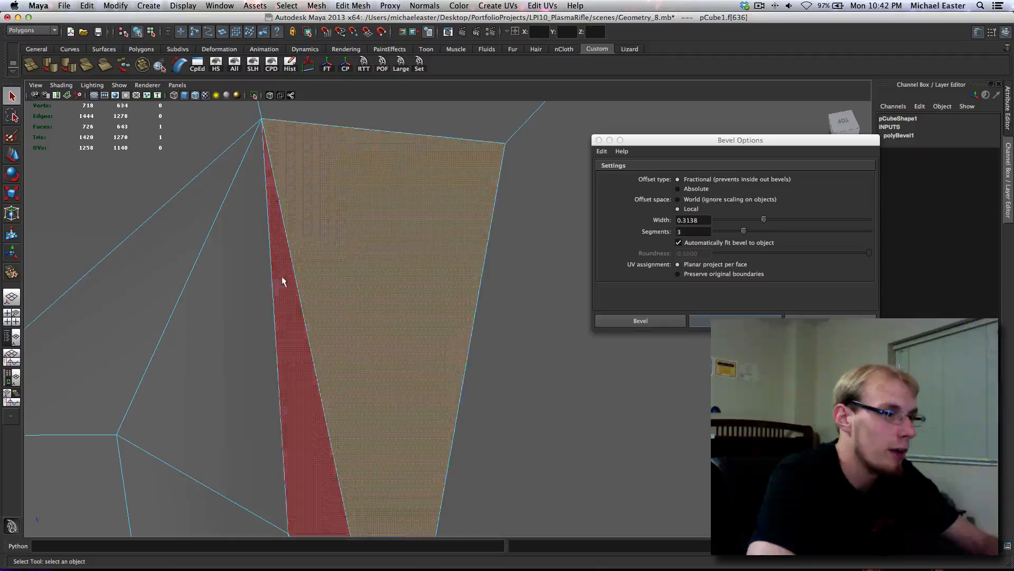
# - Merge away the extra vertex beside the bevel's upper tip, and merge the tip vertex with the cutout's inner corner vertex
pyautogui.keyDown('alt'); pyautogui.moveTo(313, 298); pyautogui.dragTo(378, 314); pyautogui.keyUp('alt')
pyautogui.moveTo(378, 314); pyautogui.dragTo(373, 226, button='right')
pyautogui.click(376, 307)
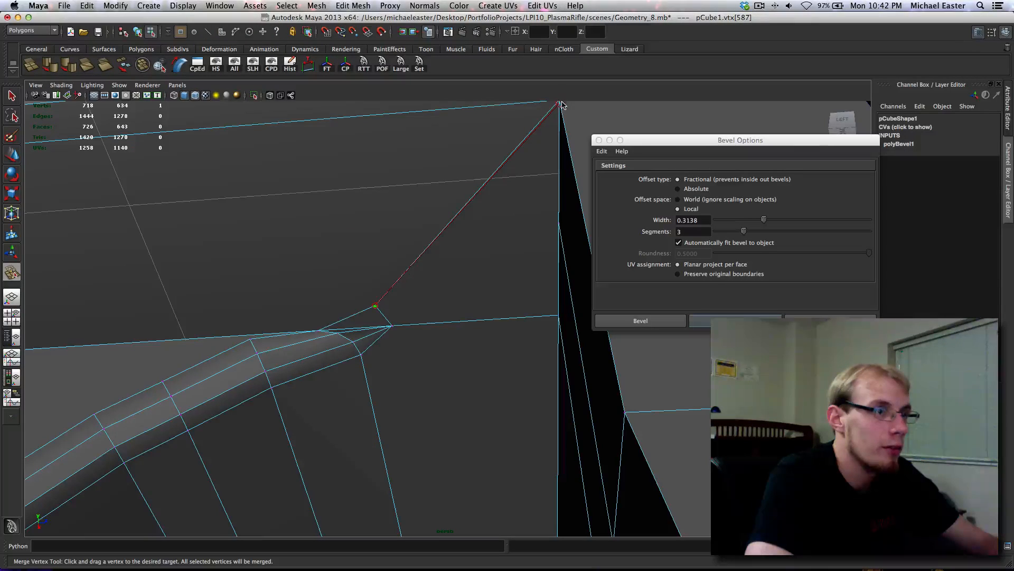
pyautogui.moveTo(561, 104); pyautogui.dragTo(438, 281)
pyautogui.press('z')
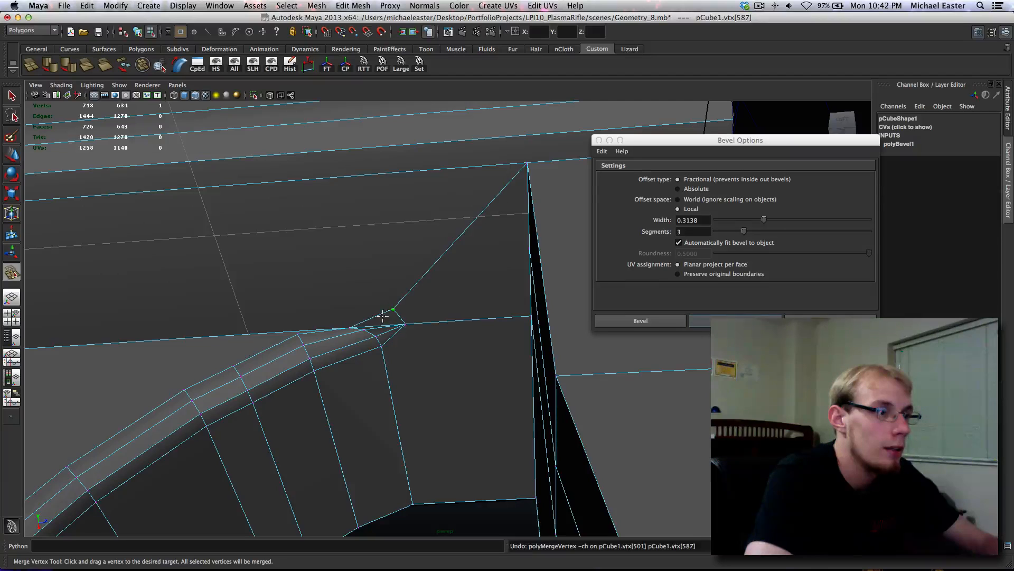
pyautogui.moveTo(528, 162); pyautogui.dragTo(380, 208)
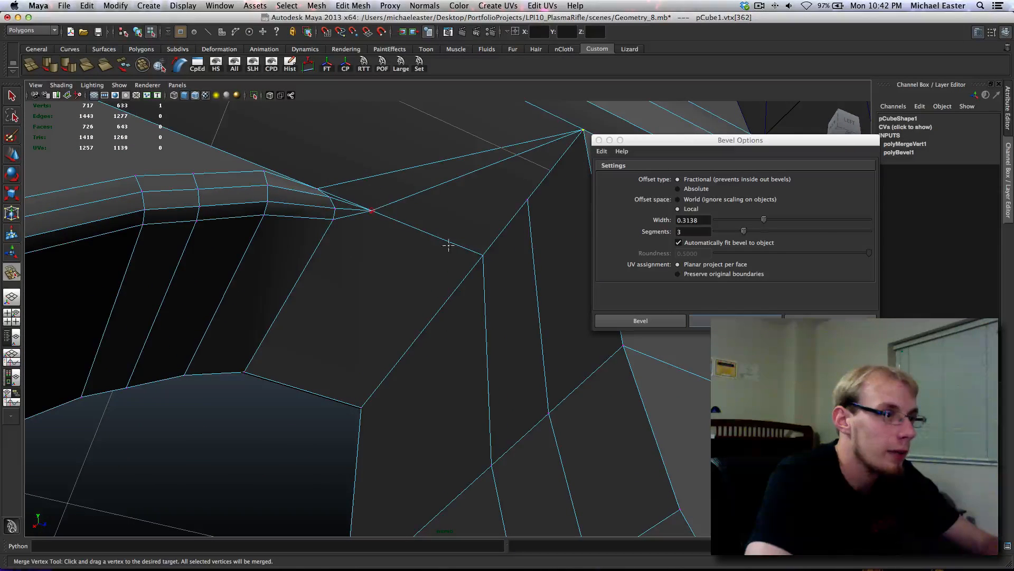
pyautogui.moveTo(490, 262); pyautogui.dragTo(373, 211)
# - Select the vertices at the bevel's upper end and slide the top two back along Z to space them out
pyautogui.keyDown('alt'); pyautogui.moveTo(372, 211); pyautogui.dragTo(445, 267); pyautogui.keyUp('alt')
pyautogui.rightClick(423, 246)
pyautogui.press('q')
pyautogui.press('f')
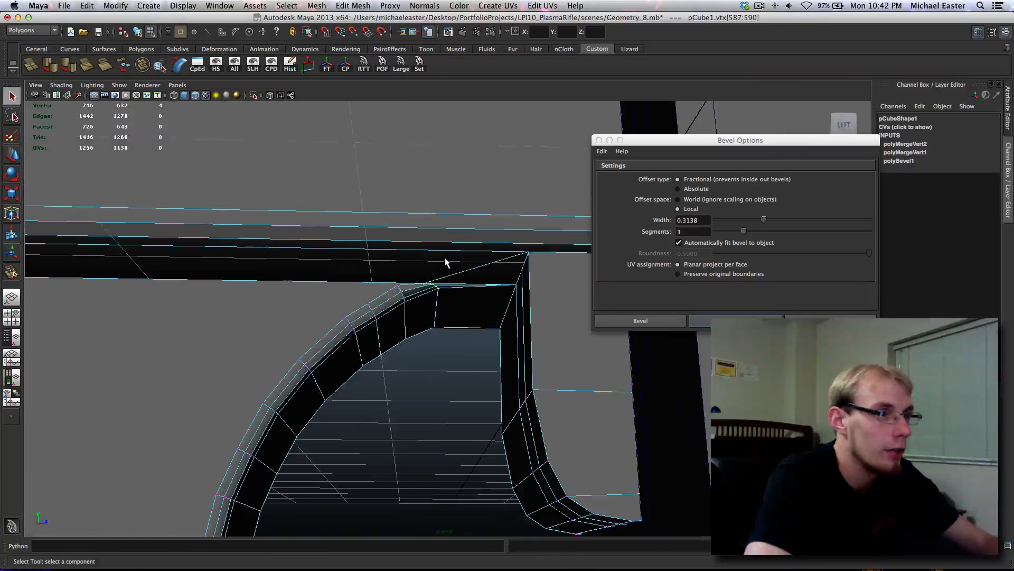
pyautogui.press('w')
pyautogui.rightClick(442, 265)
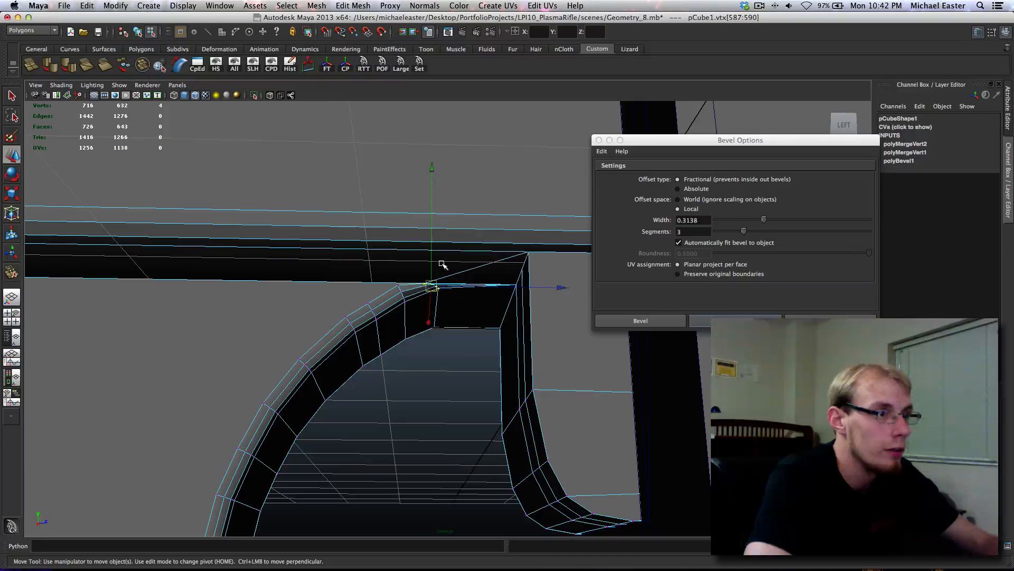
pyautogui.moveTo(431, 254); pyautogui.dragTo(509, 247)
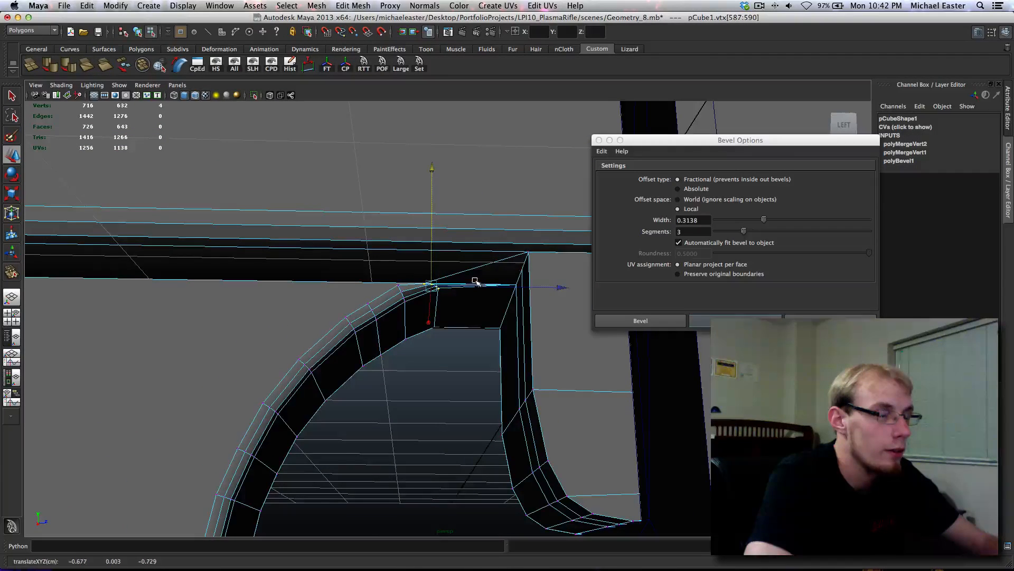
pyautogui.keyDown('alt'); pyautogui.moveTo(475, 281); pyautogui.dragTo(420, 204); pyautogui.keyUp('alt')
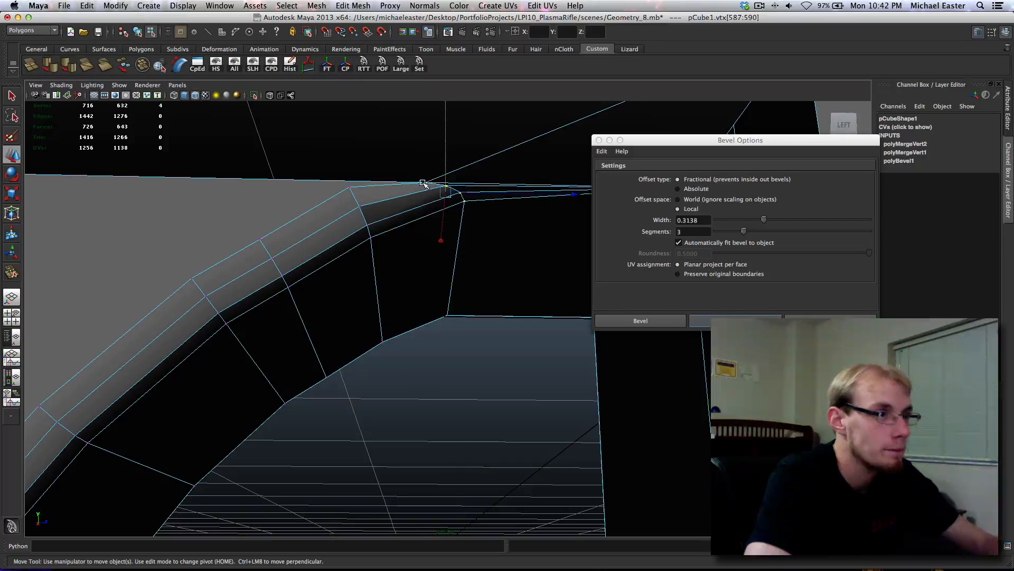
pyautogui.click(424, 183)
pyautogui.moveTo(472, 185); pyautogui.dragTo(434, 180)
pyautogui.click(445, 184)
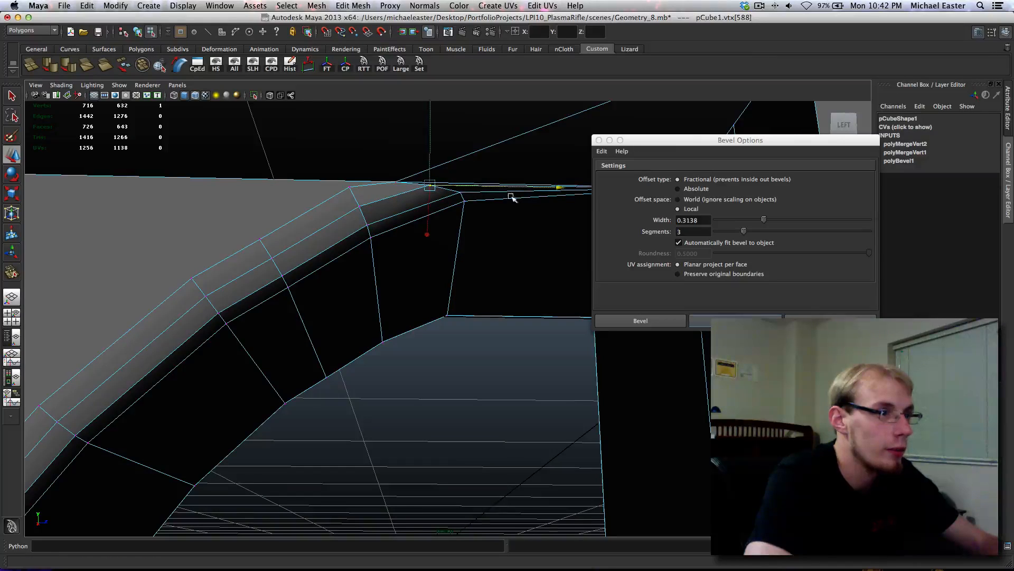
# - Align the top two vertices at the bevel's upper end along X by snapping them to the neighbouring bevel vertices
pyautogui.keyDown('alt'); pyautogui.moveTo(511, 197); pyautogui.dragTo(477, 238); pyautogui.keyUp('alt')
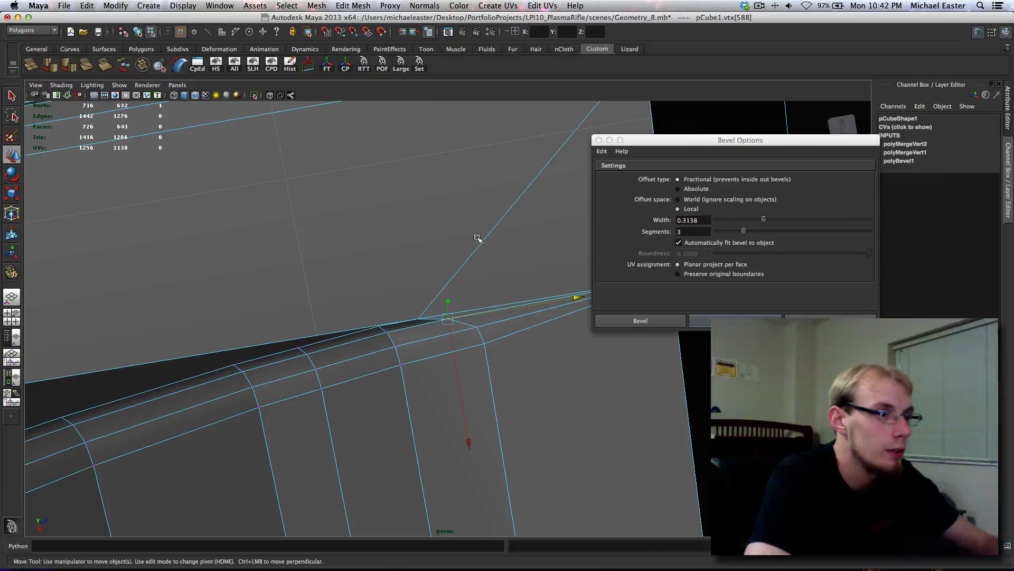
pyautogui.moveTo(457, 376); pyautogui.dragTo(389, 335)
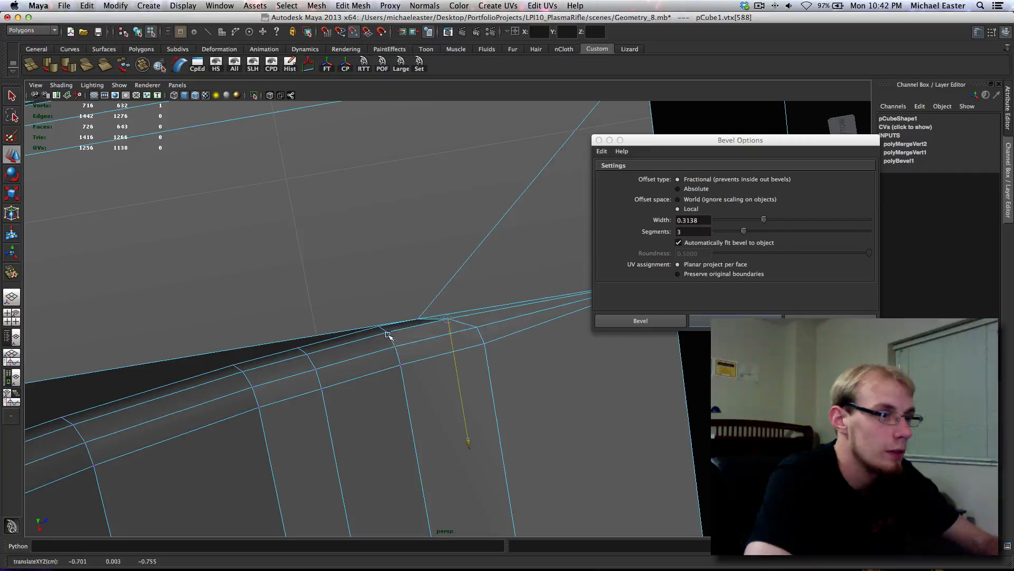
pyautogui.click(417, 320)
pyautogui.press('v')
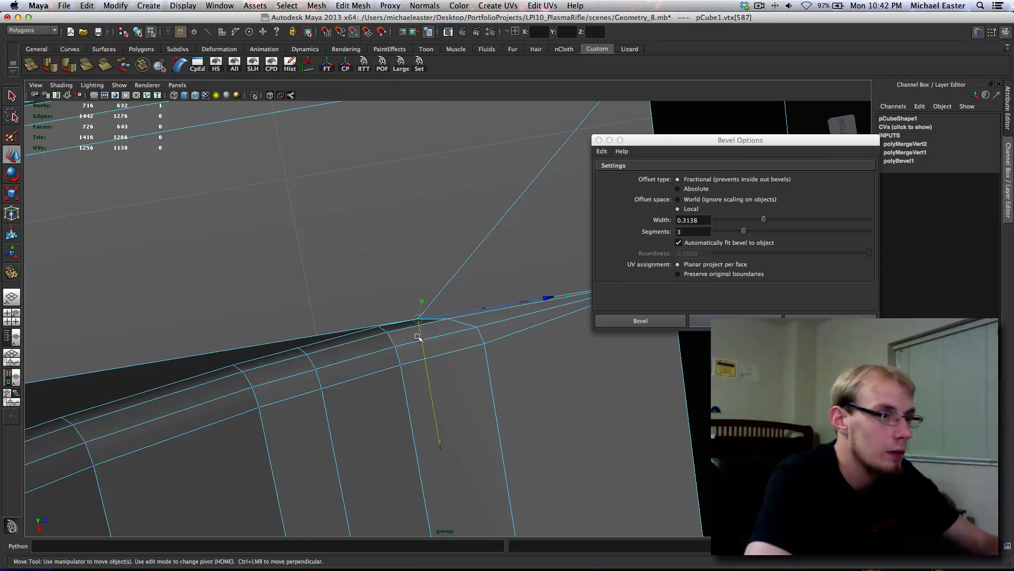
pyautogui.moveTo(375, 323); pyautogui.dragTo(450, 280)
# - Render the perspective view to check the shading at the bevel's upper end, and close the render
pyautogui.hotkey('ctrl', 'r')
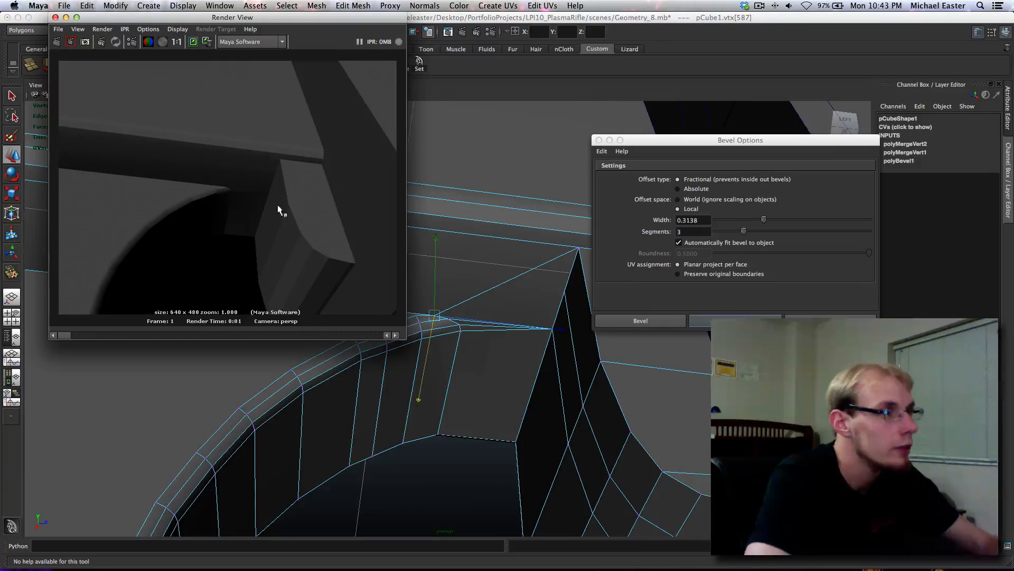
pyautogui.click(55, 16)
pyautogui.keyDown('alt'); pyautogui.moveTo(226, 210); pyautogui.dragTo(370, 264); pyautogui.keyUp('alt')
pyautogui.keyDown('alt'); pyautogui.moveTo(369, 264); pyautogui.dragTo(436, 283, button='right'); pyautogui.keyUp('alt')
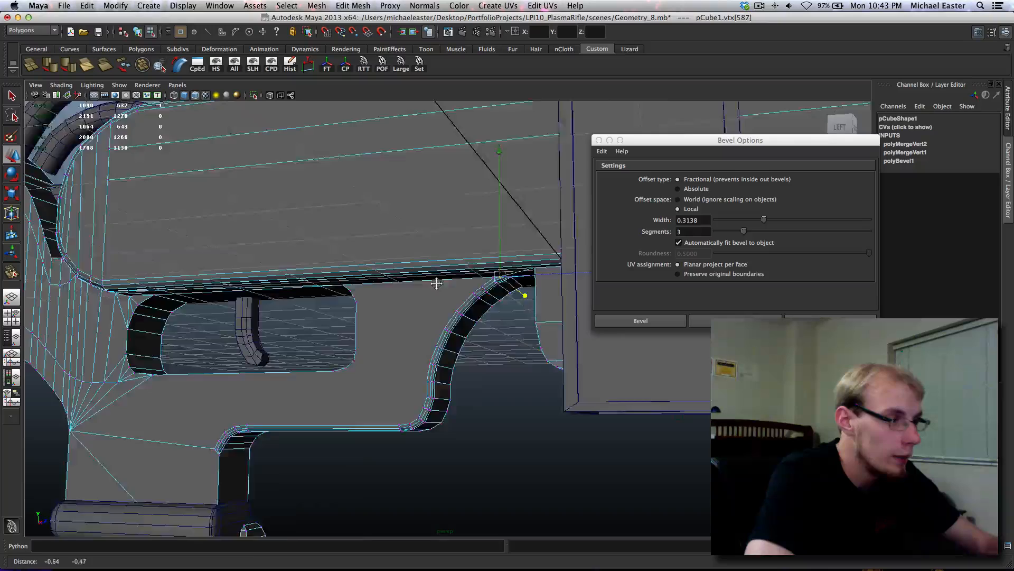
# - Merge the bevel's lower end vertex at the grip's rounded corner with the vertex further down the grip's front edge
pyautogui.keyDown('alt'); pyautogui.moveTo(437, 283); pyautogui.dragTo(328, 367); pyautogui.keyUp('alt')
pyautogui.press('f')
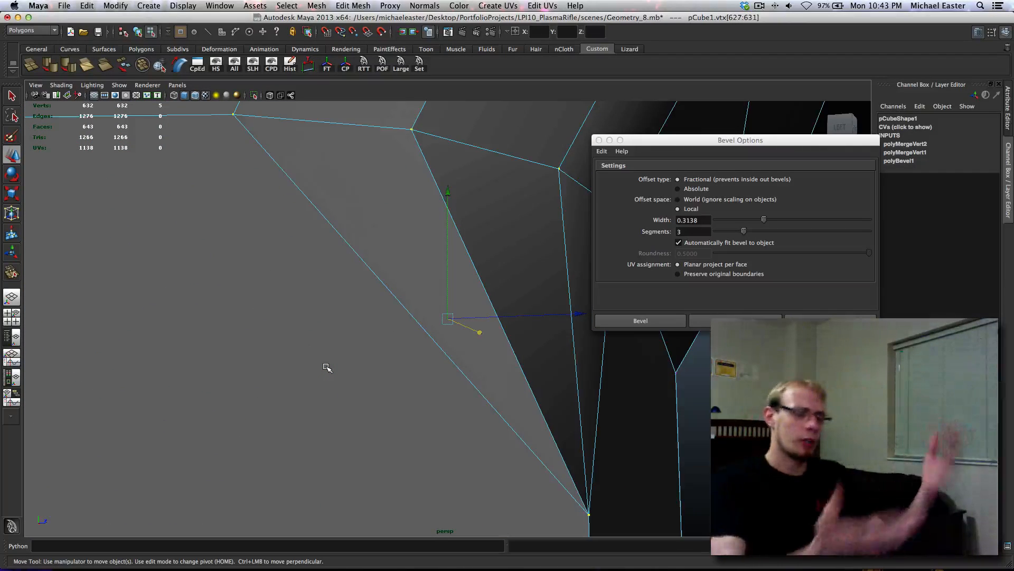
pyautogui.scroll(-5, 362, 288)
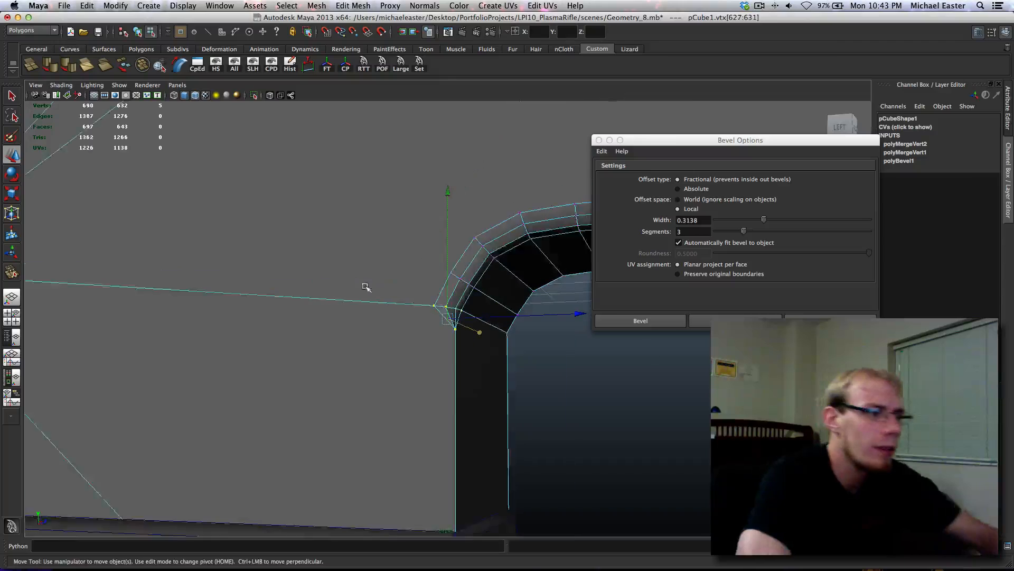
pyautogui.keyDown('alt'); pyautogui.moveTo(445, 278); pyautogui.dragTo(335, 317); pyautogui.keyUp('alt')
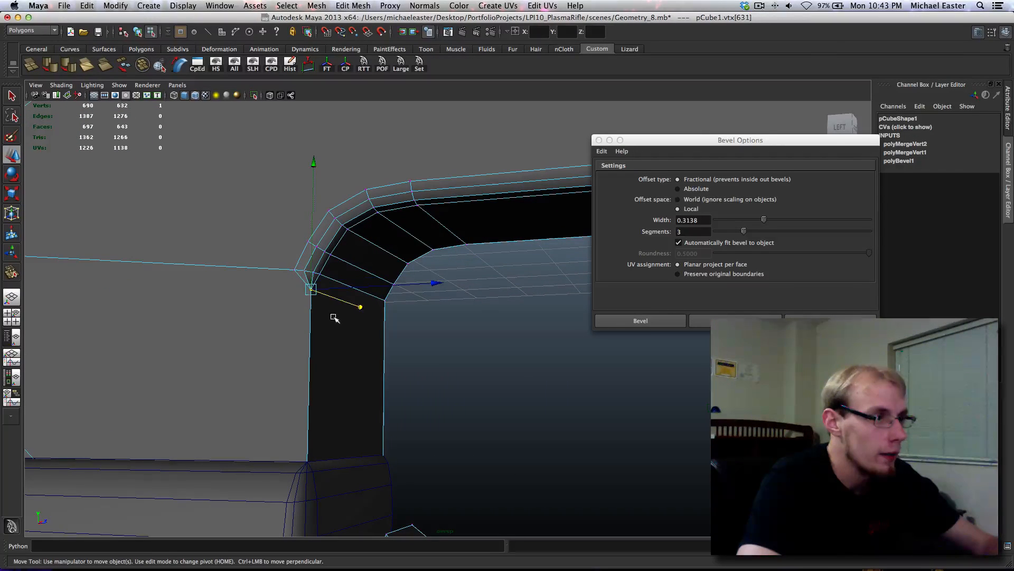
pyautogui.keyDown('alt'); pyautogui.moveTo(352, 351); pyautogui.dragTo(421, 328); pyautogui.keyUp('alt')
pyautogui.press('4')
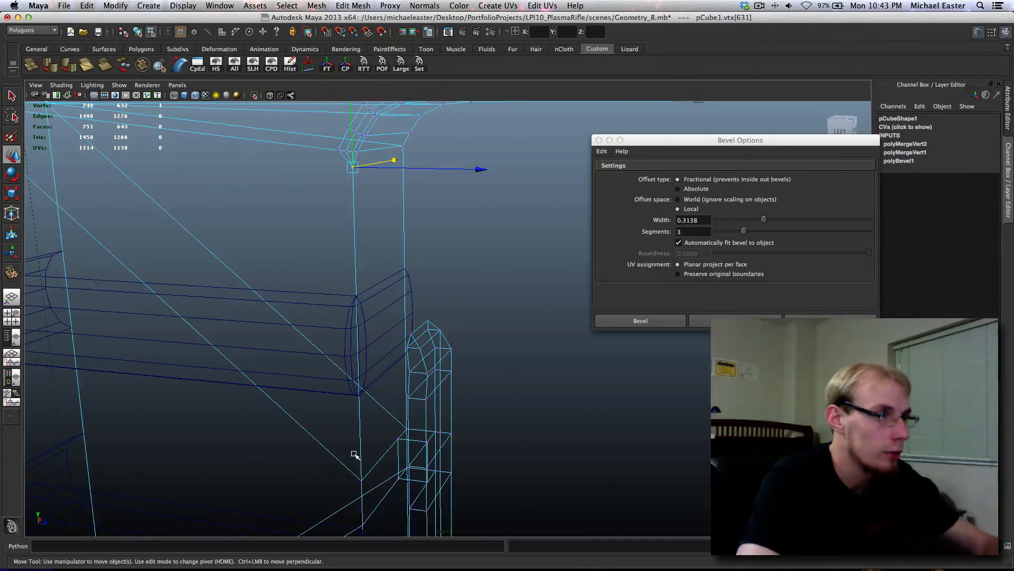
pyautogui.moveTo(370, 483); pyautogui.dragTo(370, 484)
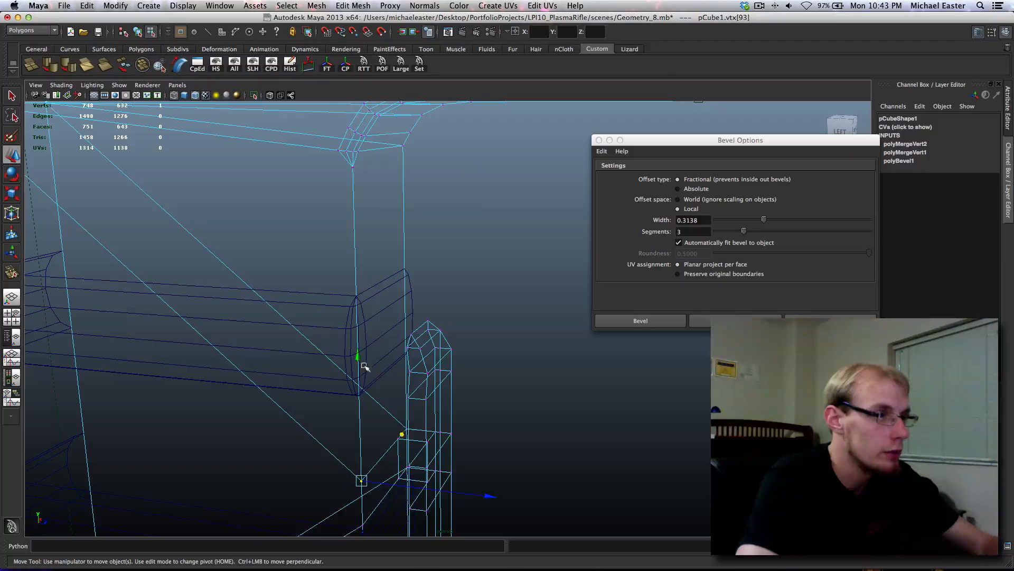
pyautogui.keyDown('shift'); pyautogui.click(353, 167); pyautogui.keyUp('shift')
pyautogui.keyDown('shift'); pyautogui.moveTo(370, 198); pyautogui.dragTo(369, 127, button='right'); pyautogui.keyUp('shift')
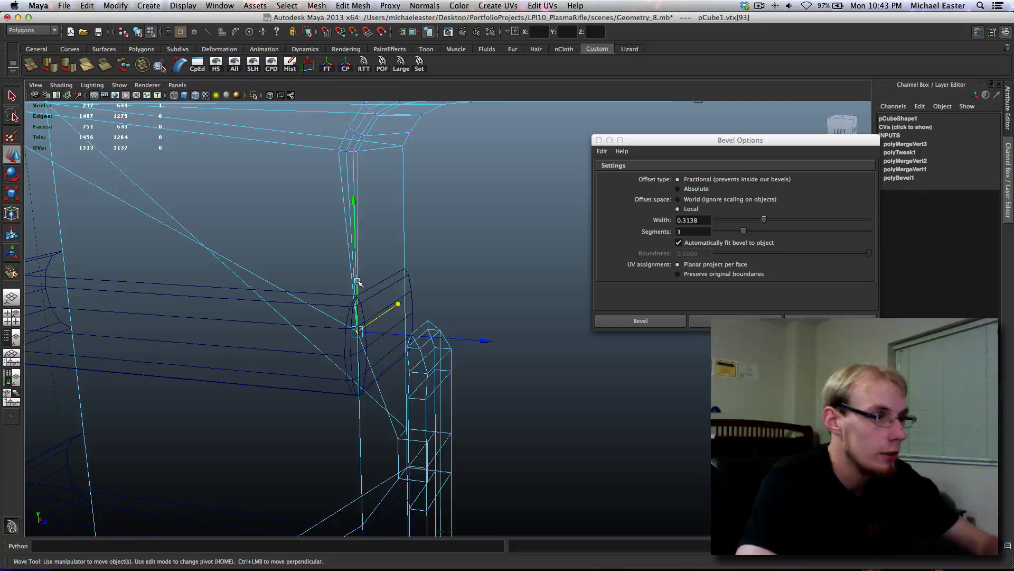
# - Raise the merged vertex along Y to the top edge of the uppermost grip bar, and return to shaded object mode
pyautogui.moveTo(357, 283); pyautogui.dragTo(357, 281)
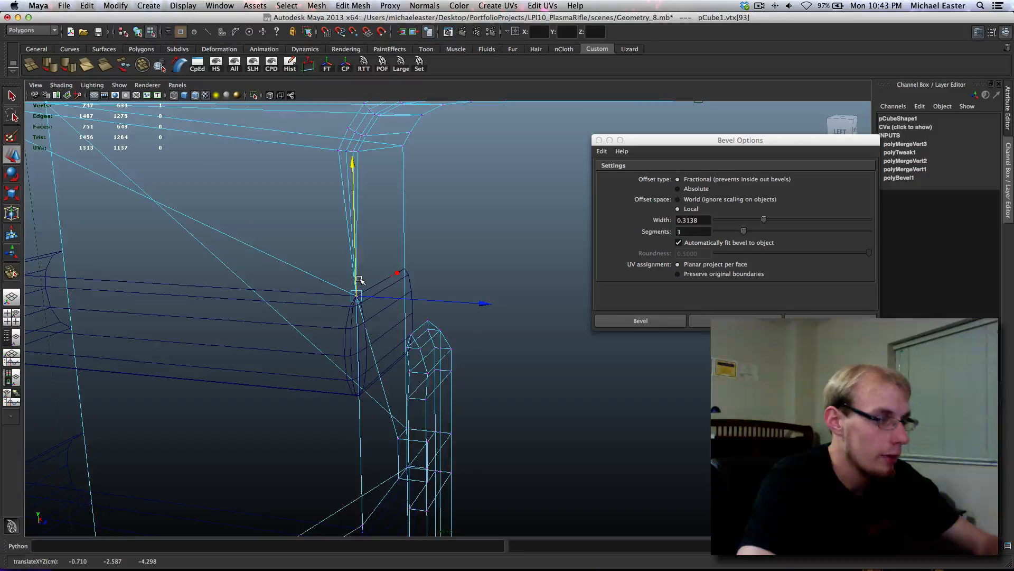
pyautogui.press('5')
pyautogui.scroll(3, 370, 224)
pyautogui.keyDown('alt'); pyautogui.moveTo(370, 224); pyautogui.dragTo(366, 343, button='middle'); pyautogui.keyUp('alt')
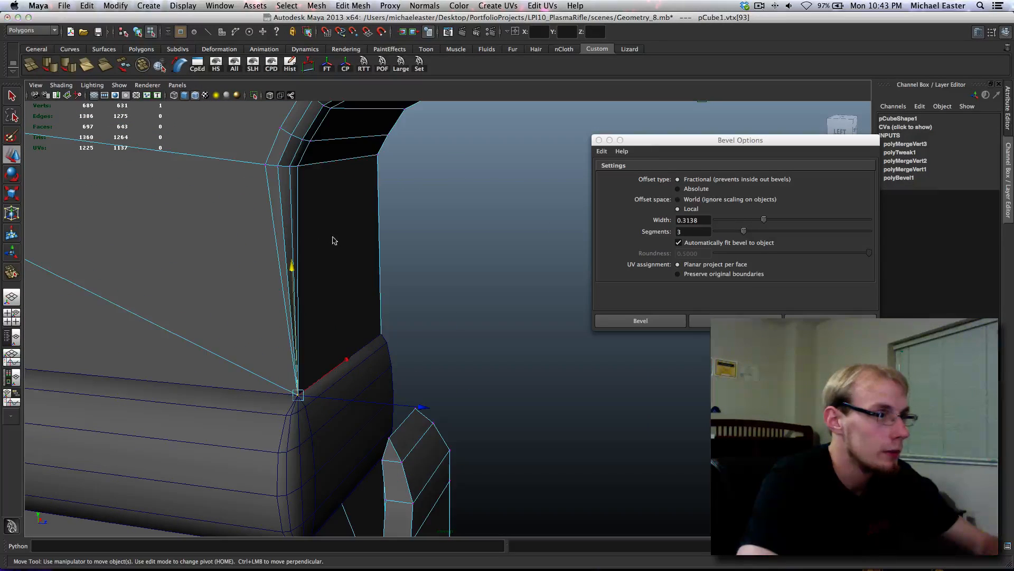
pyautogui.moveTo(333, 237); pyautogui.dragTo(362, 216, button='right')
pyautogui.press('q')
pyautogui.click(434, 233)
# - Render the grip's rounded corner, close the render, and inspect the tapered bevel and surrounding grip topology
pyautogui.keyDown('alt'); pyautogui.moveTo(379, 273); pyautogui.dragTo(419, 305, button='middle'); pyautogui.keyUp('alt')
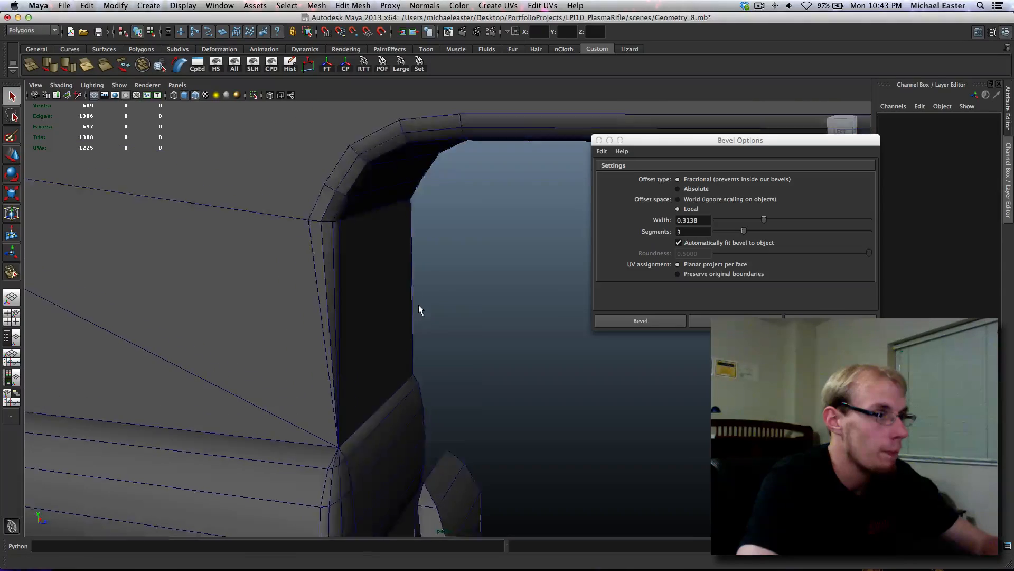
pyautogui.scroll(-5, 419, 304)
pyautogui.hotkey('ctrl', 'r')
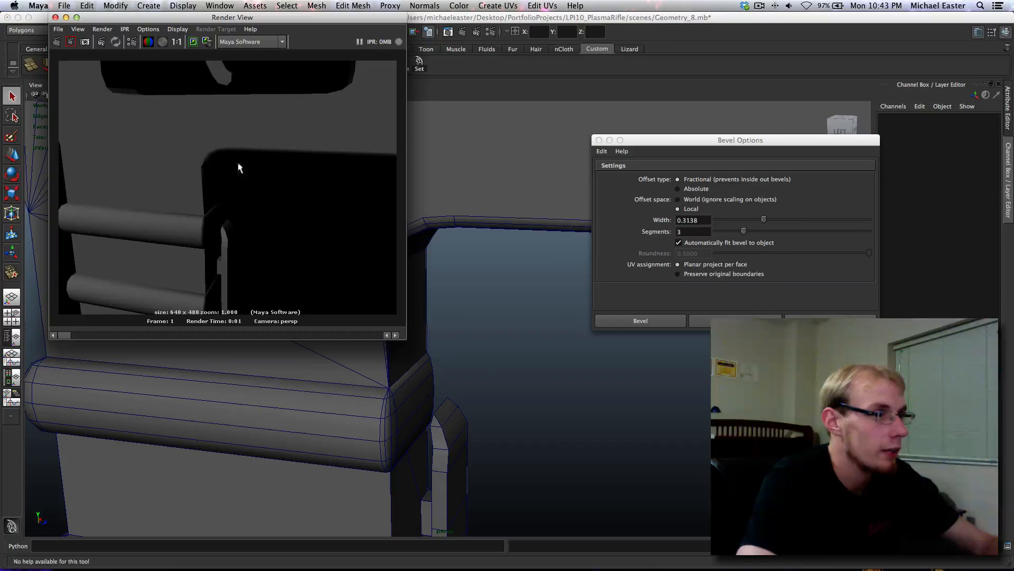
pyautogui.click(55, 18)
pyautogui.keyDown('alt'); pyautogui.moveTo(296, 276); pyautogui.dragTo(385, 300); pyautogui.keyUp('alt')
pyautogui.scroll(4, 386, 300)
pyautogui.keyDown('alt'); pyautogui.moveTo(375, 283); pyautogui.dragTo(423, 317, button='middle'); pyautogui.keyUp('alt')
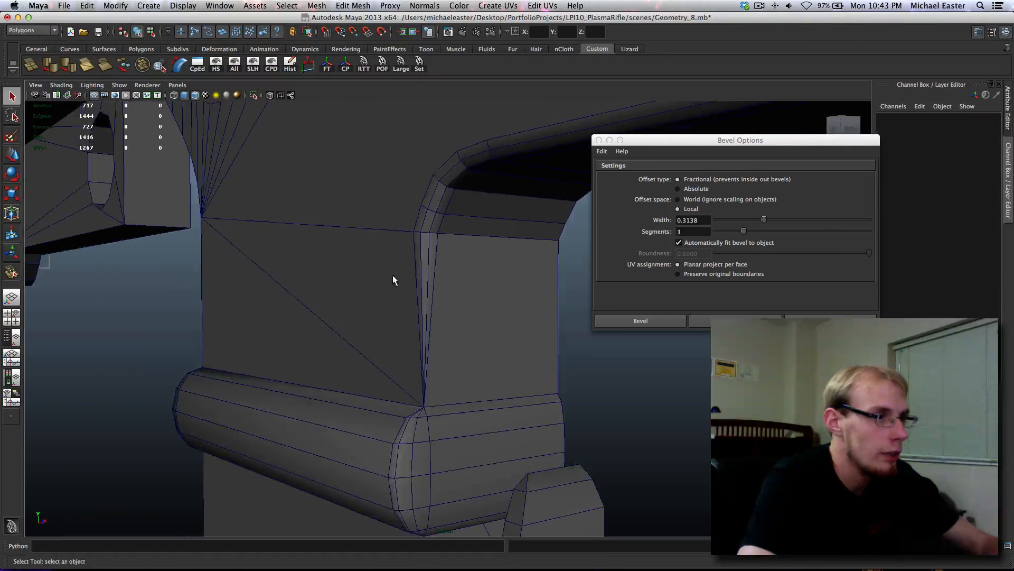
pyautogui.keyDown('alt'); pyautogui.moveTo(392, 275); pyautogui.dragTo(567, 352); pyautogui.keyUp('alt')
pyautogui.keyDown('alt'); pyautogui.moveTo(427, 293); pyautogui.dragTo(388, 259, button='middle'); pyautogui.keyUp('alt')
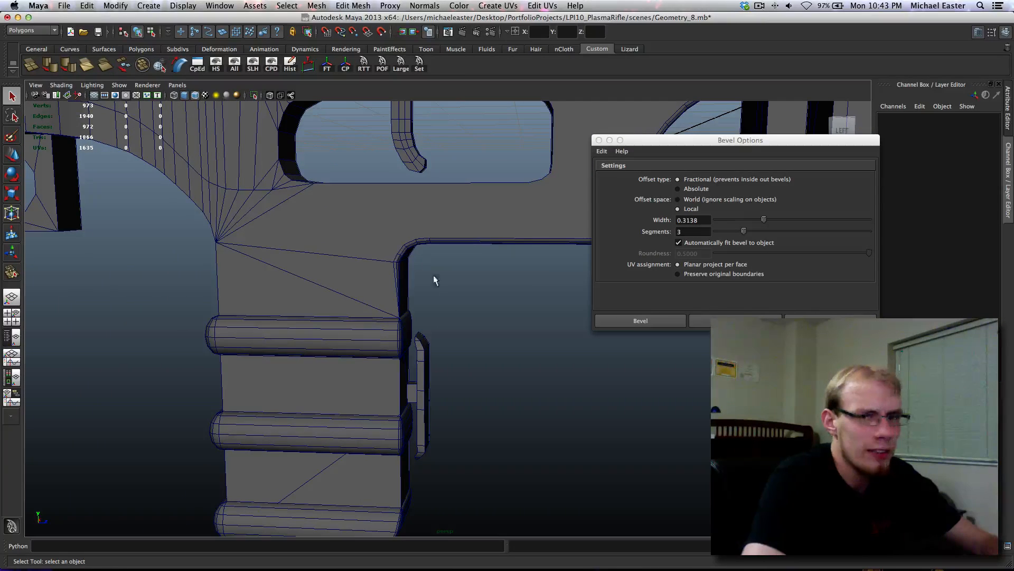
# - Merge the four vertices at the bevel's lower end and align the merged vertex with the corner vertex at the uppermost grip bar
pyautogui.scroll(3, 378, 295)
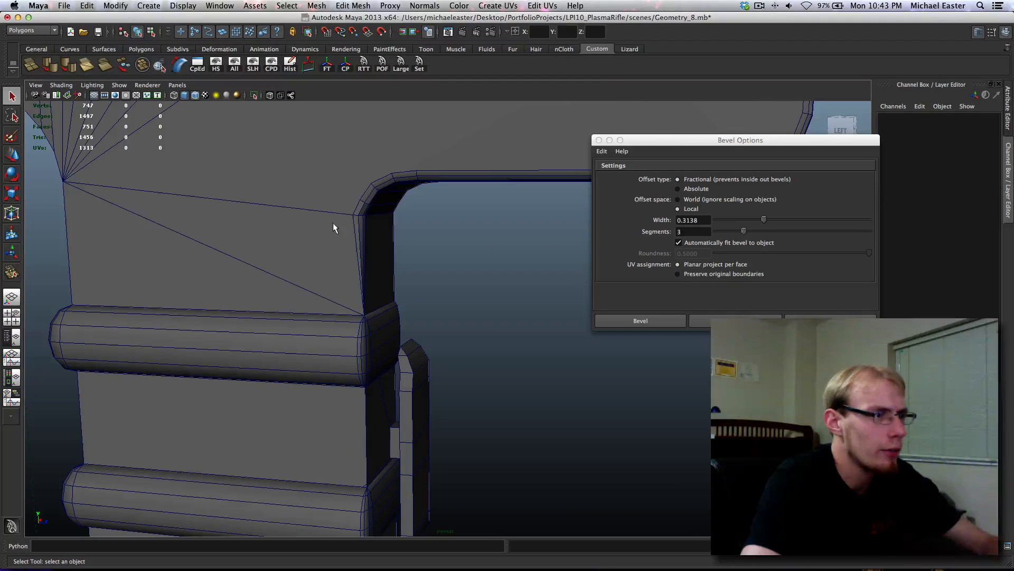
pyautogui.moveTo(333, 223); pyautogui.dragTo(296, 222, button='right')
pyautogui.moveTo(371, 236); pyautogui.dragTo(372, 236)
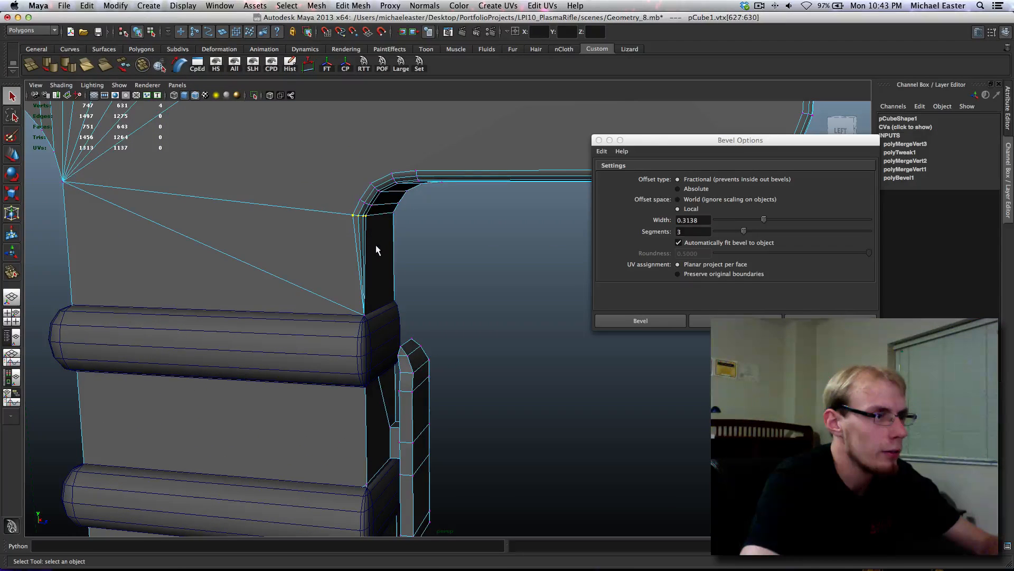
pyautogui.keyDown('shift'); pyautogui.moveTo(375, 244); pyautogui.dragTo(365, 160, button='right'); pyautogui.keyUp('shift')
pyautogui.press('w')
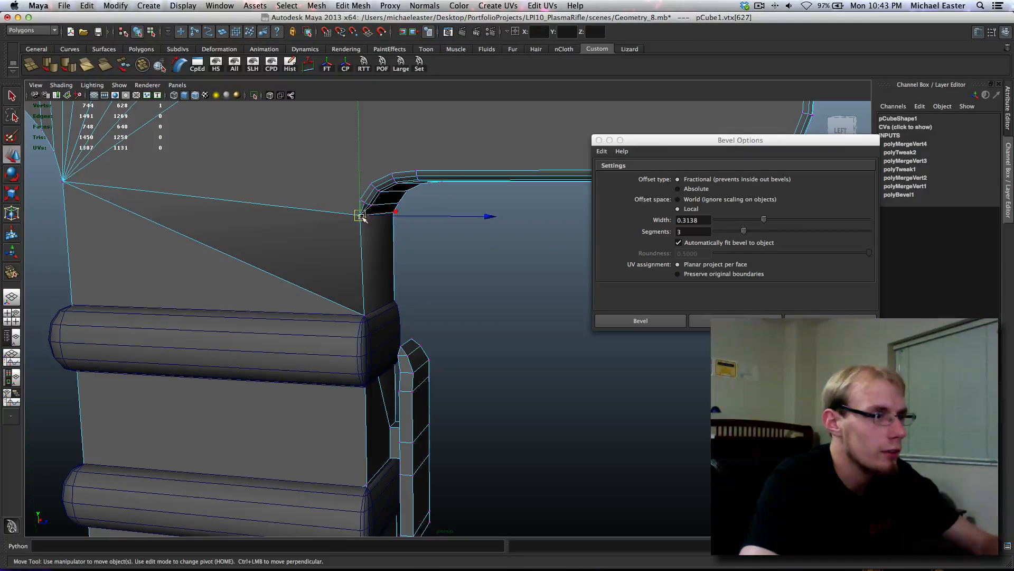
pyautogui.moveTo(366, 312); pyautogui.dragTo(366, 315, button='middle')
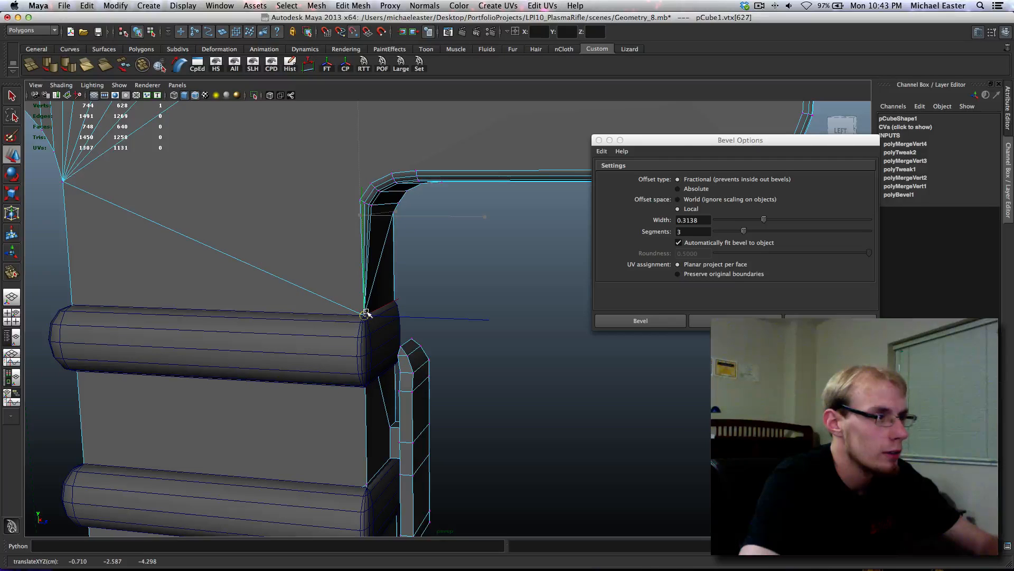
pyautogui.keyDown('alt'); pyautogui.moveTo(358, 254); pyautogui.dragTo(539, 280); pyautogui.keyUp('alt')
pyautogui.keyDown('alt'); pyautogui.moveTo(274, 291); pyautogui.dragTo(359, 283); pyautogui.keyUp('alt')
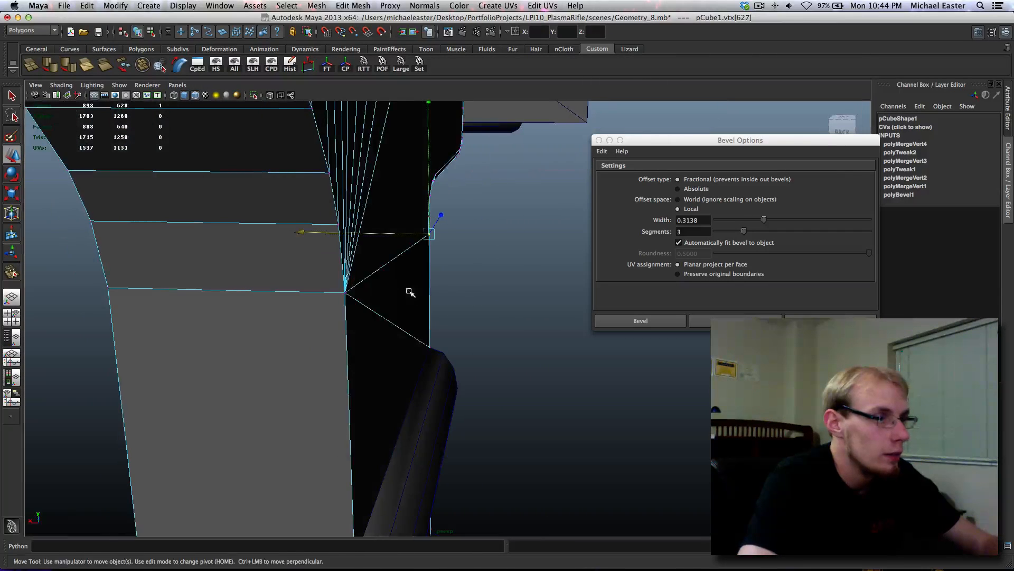
# - Harden the body edges beside the merged vertex above the uppermost grip bar, and return to object mode
pyautogui.moveTo(409, 292); pyautogui.dragTo(409, 313, button='right')
pyautogui.press('q')
pyautogui.click(408, 313)
pyautogui.click(69, 65)
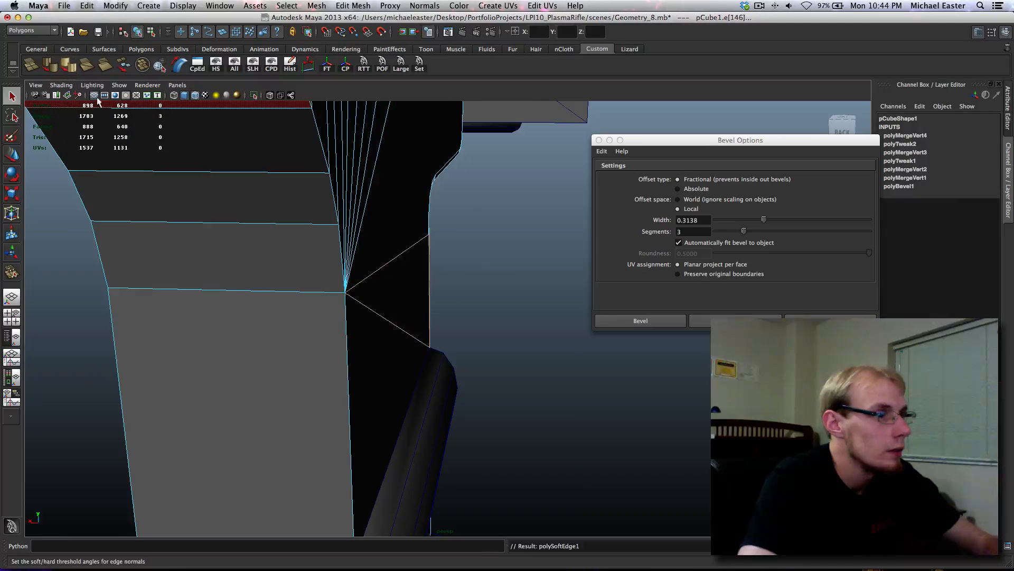
pyautogui.keyDown('alt'); pyautogui.moveTo(98, 101); pyautogui.dragTo(245, 258); pyautogui.keyUp('alt')
pyautogui.moveTo(249, 253); pyautogui.dragTo(465, 297, button='right')
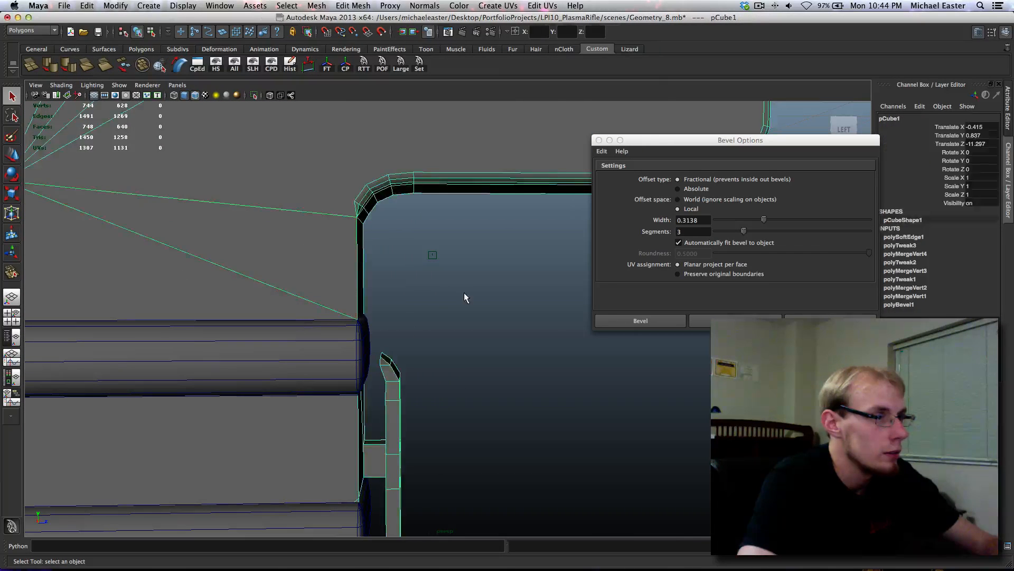
# - Select the three side faces around the grip's corner, examine their vertex coordinates in the Component Editor, and close it
pyautogui.keyDown('alt'); pyautogui.moveTo(465, 297); pyautogui.dragTo(340, 262); pyautogui.keyUp('alt')
pyautogui.moveTo(340, 262); pyautogui.dragTo(342, 289, button='right')
pyautogui.click(334, 231)
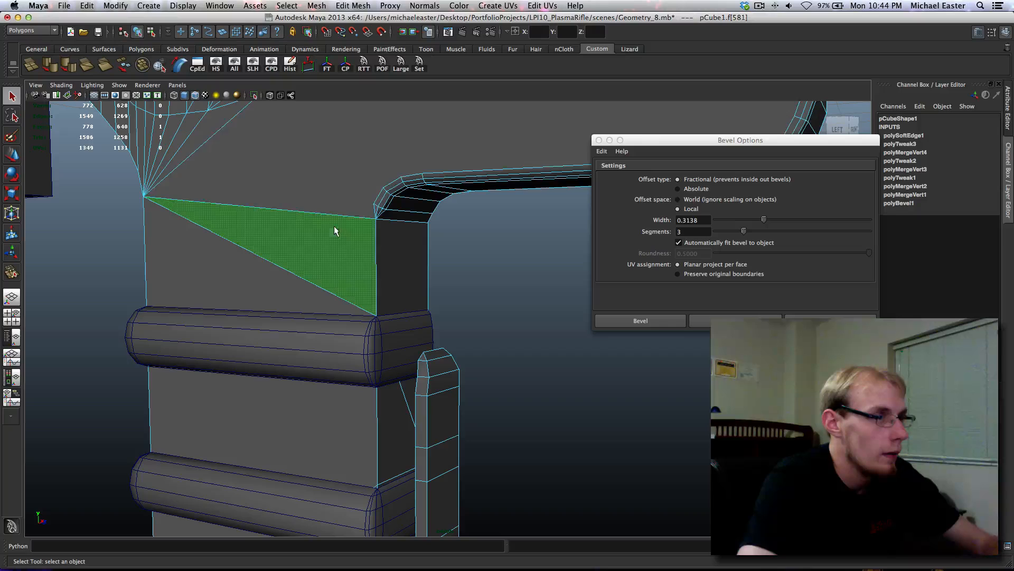
pyautogui.keyDown('shift'); pyautogui.click(324, 191); pyautogui.keyUp('shift')
pyautogui.keyDown('shift'); pyautogui.click(286, 273); pyautogui.keyUp('shift')
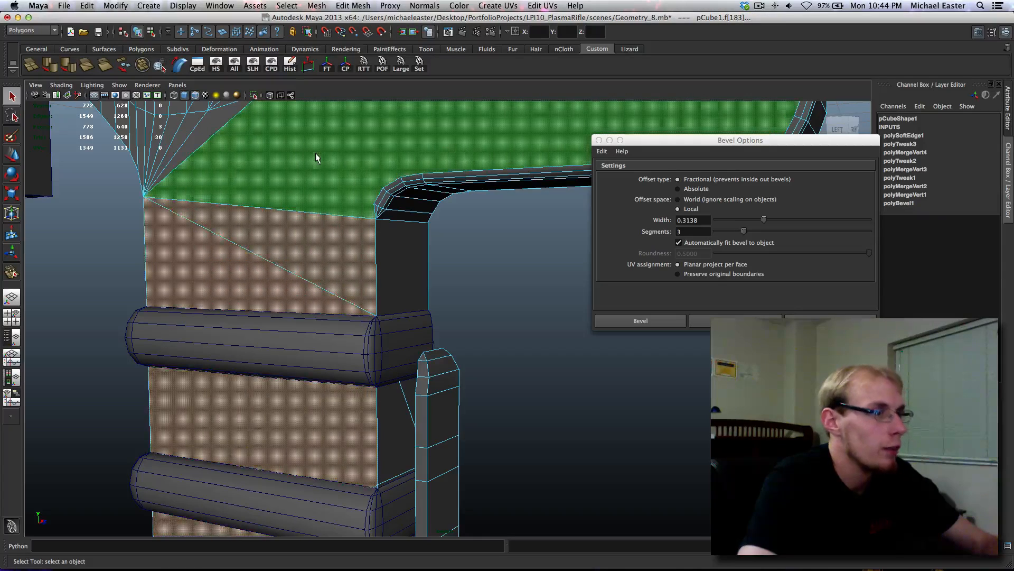
pyautogui.click(198, 65)
pyautogui.keyDown('alt'); pyautogui.moveTo(179, 388); pyautogui.dragTo(192, 340); pyautogui.keyUp('alt')
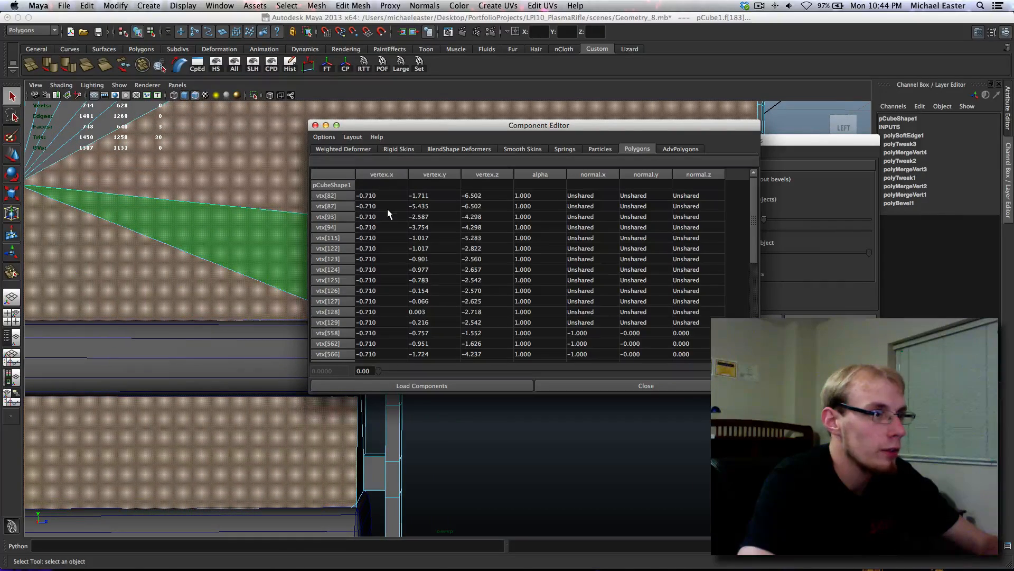
pyautogui.scroll(-5, 387, 208)
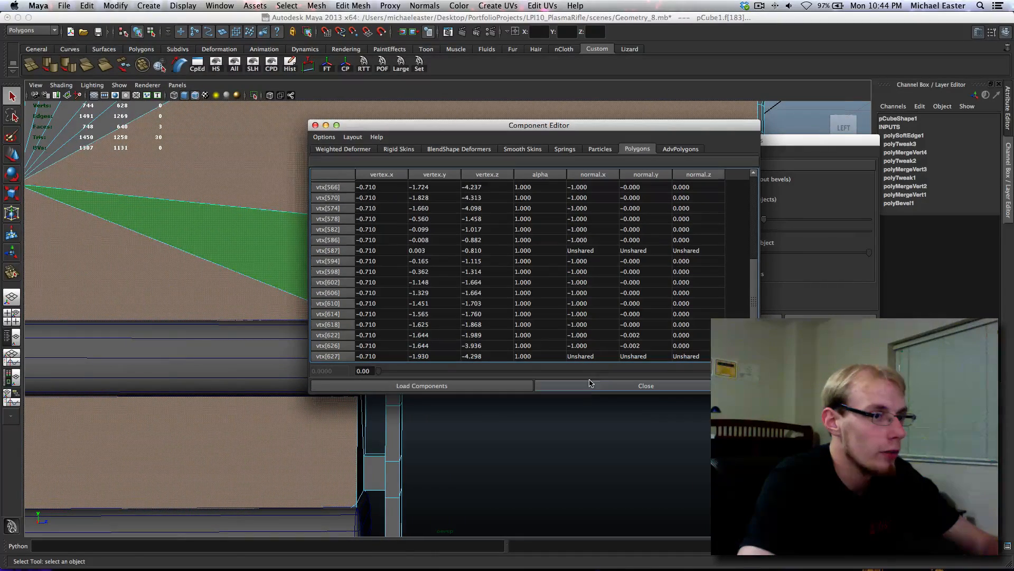
pyautogui.click(590, 384)
# - Delete the two slanted inner edges that converge on the merged vertex at the bevel's lower end
pyautogui.keyDown('alt'); pyautogui.moveTo(582, 387); pyautogui.dragTo(410, 269); pyautogui.keyUp('alt')
pyautogui.moveTo(407, 271); pyautogui.dragTo(424, 261, button='right')
pyautogui.keyDown('alt'); pyautogui.moveTo(424, 261); pyautogui.dragTo(386, 347); pyautogui.keyUp('alt')
pyautogui.scroll(4, 385, 350)
pyautogui.keyDown('alt'); pyautogui.moveTo(346, 289); pyautogui.dragTo(319, 285, button='middle'); pyautogui.keyUp('alt')
pyautogui.keyDown('alt'); pyautogui.moveTo(319, 301); pyautogui.dragTo(324, 244); pyautogui.keyUp('alt')
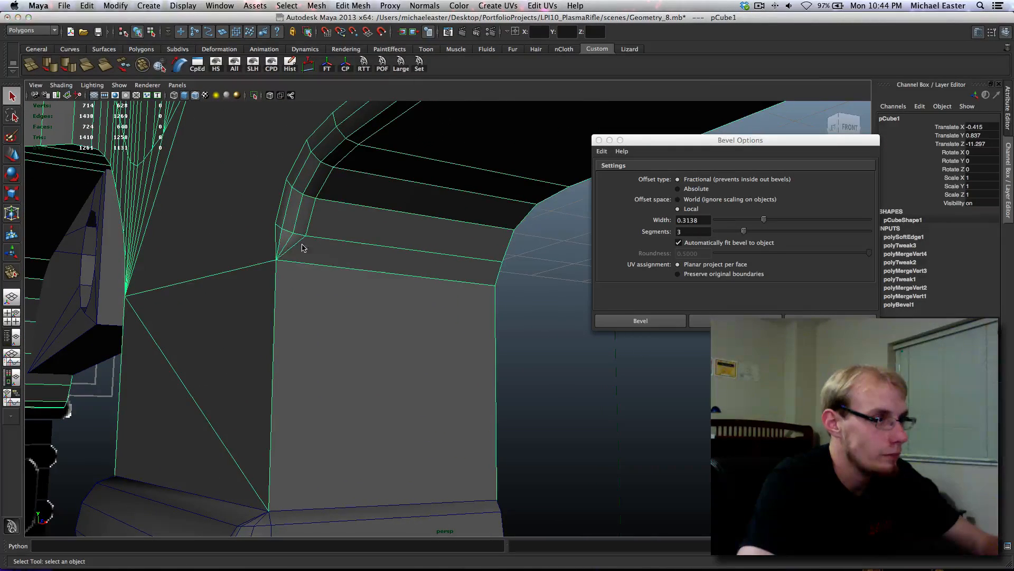
pyautogui.moveTo(304, 248); pyautogui.dragTo(275, 248, button='right')
pyautogui.click(302, 245)
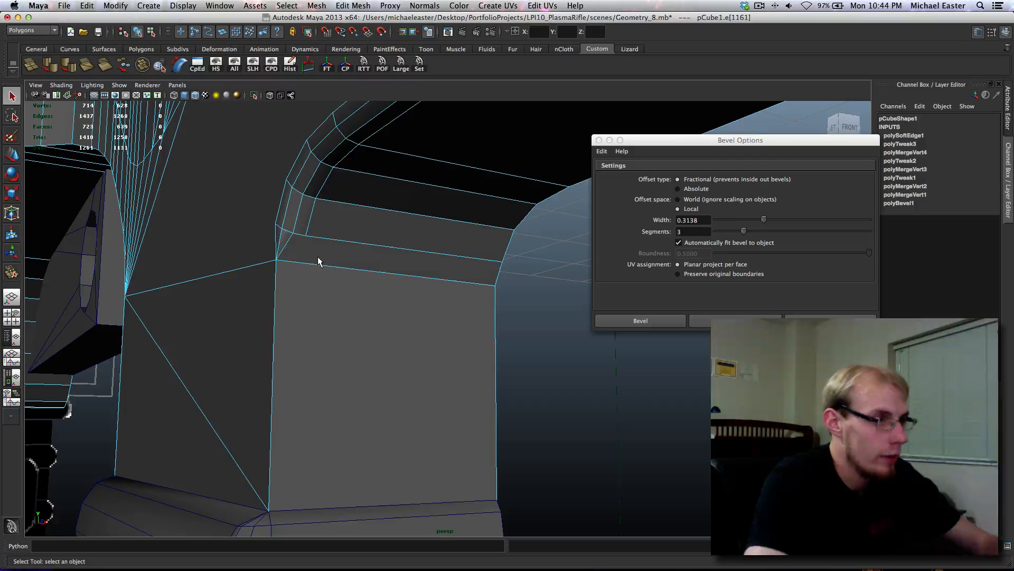
pyautogui.click(288, 242)
pyautogui.press('Delete')
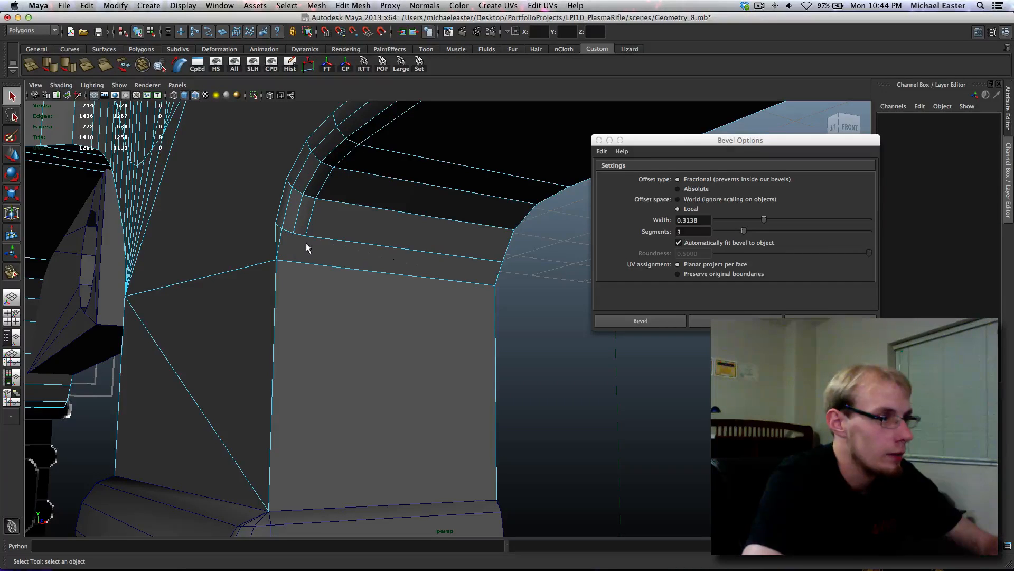
# - Split the face from the bevel's inner end vertex down to the horizontal edge below, about 11% along it
pyautogui.moveTo(294, 237)
pyautogui.keyDown('alt'); pyautogui.mouseDown()
pyautogui.moveTo(303, 233)
pyautogui.moveTo(284, 232)
pyautogui.mouseUp(); pyautogui.keyUp('alt')
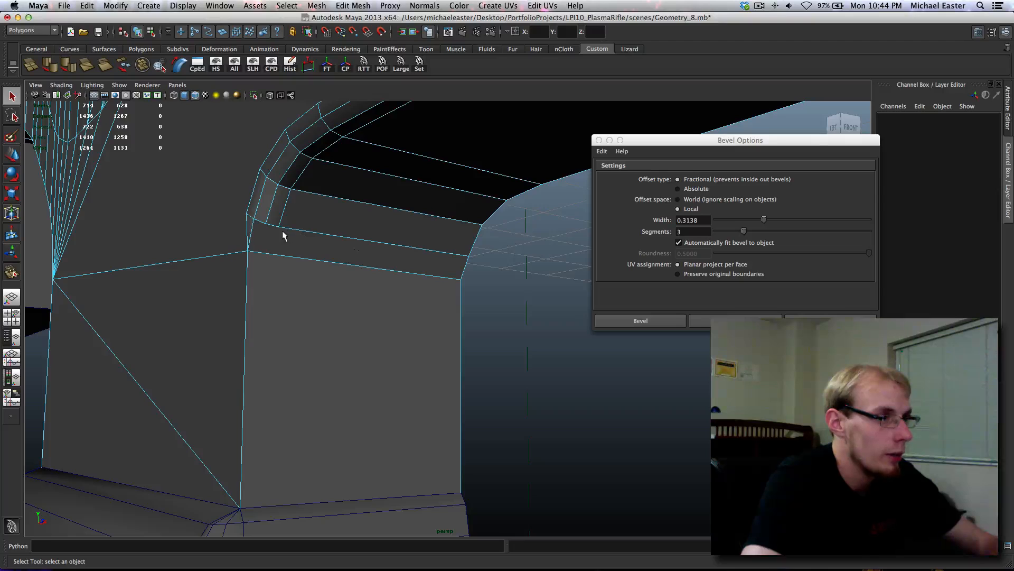
pyautogui.moveTo(283, 236); pyautogui.dragTo(306, 227, button='right')
pyautogui.press('y')
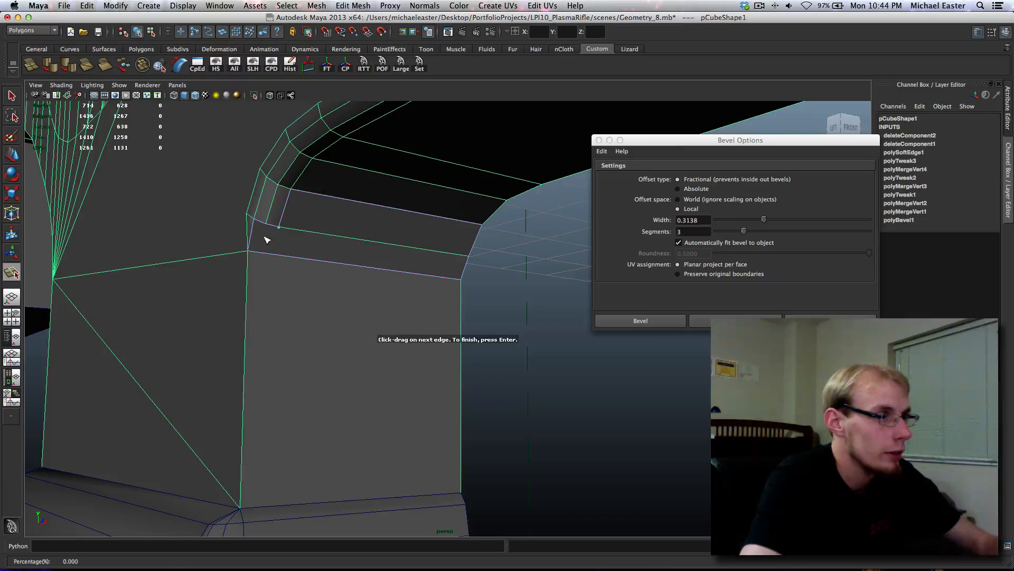
pyautogui.moveTo(280, 257); pyautogui.dragTo(274, 258)
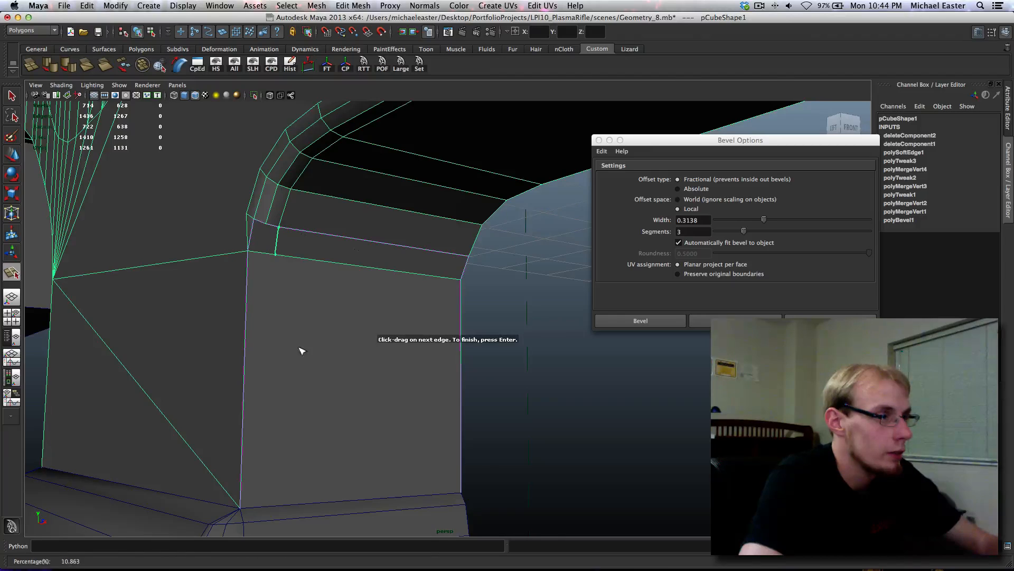
pyautogui.keyDown('alt'); pyautogui.moveTo(299, 350); pyautogui.dragTo(315, 174, button='middle'); pyautogui.keyUp('alt')
pyautogui.scroll(-3, 316, 178)
pyautogui.press('t')
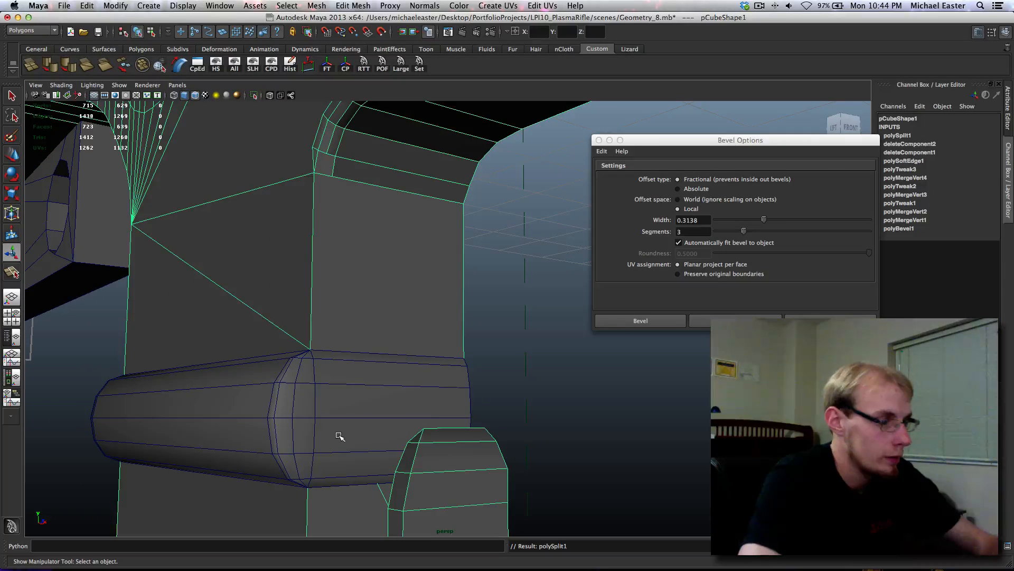
# - Show the model in wireframe and split a new edge between the corner vertex at the uppermost grip bar and the new split point
pyautogui.press('4')
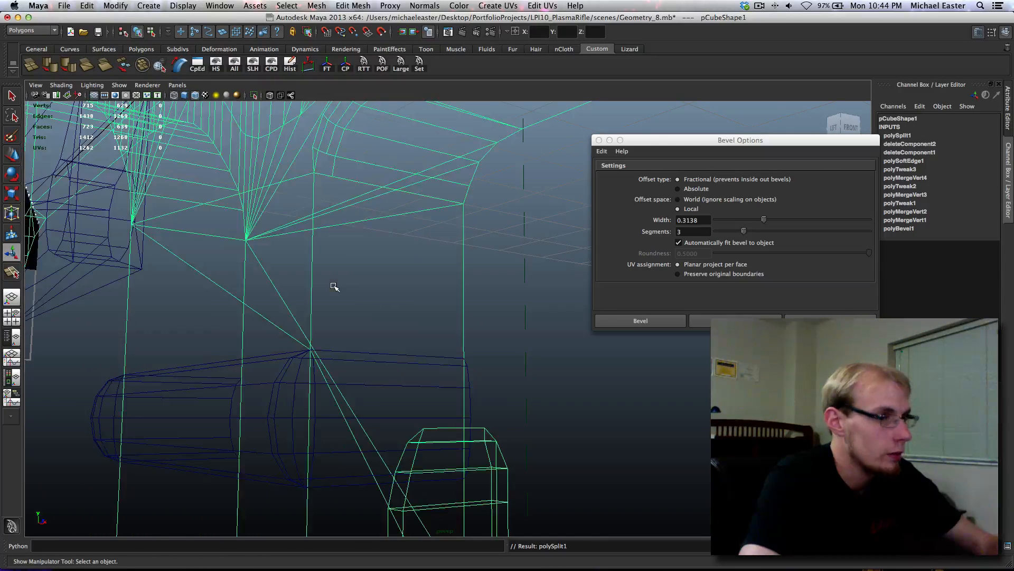
pyautogui.scroll(-2, 334, 284)
pyautogui.press('y')
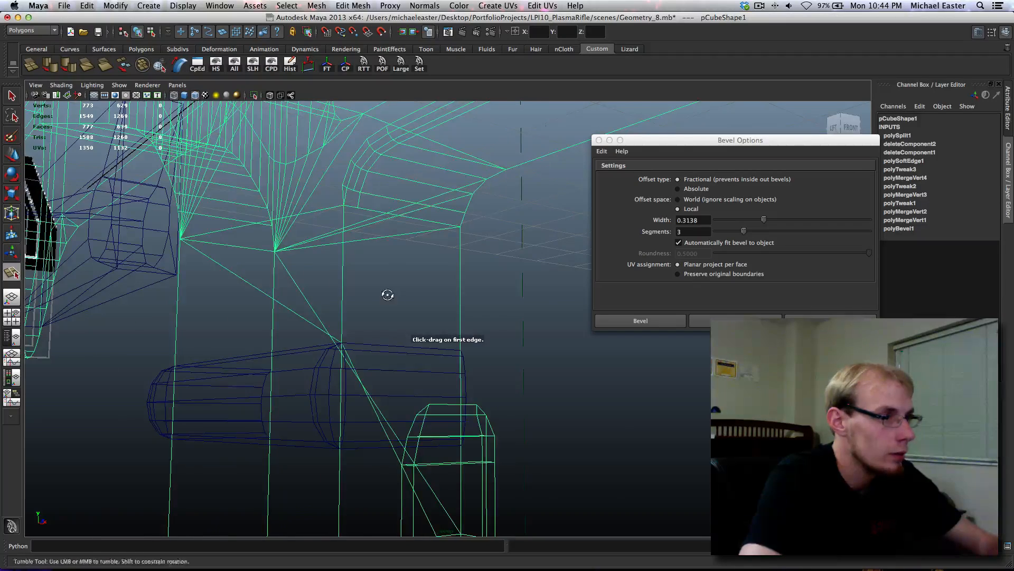
pyautogui.keyDown('alt'); pyautogui.moveTo(390, 294); pyautogui.dragTo(372, 307); pyautogui.keyUp('alt')
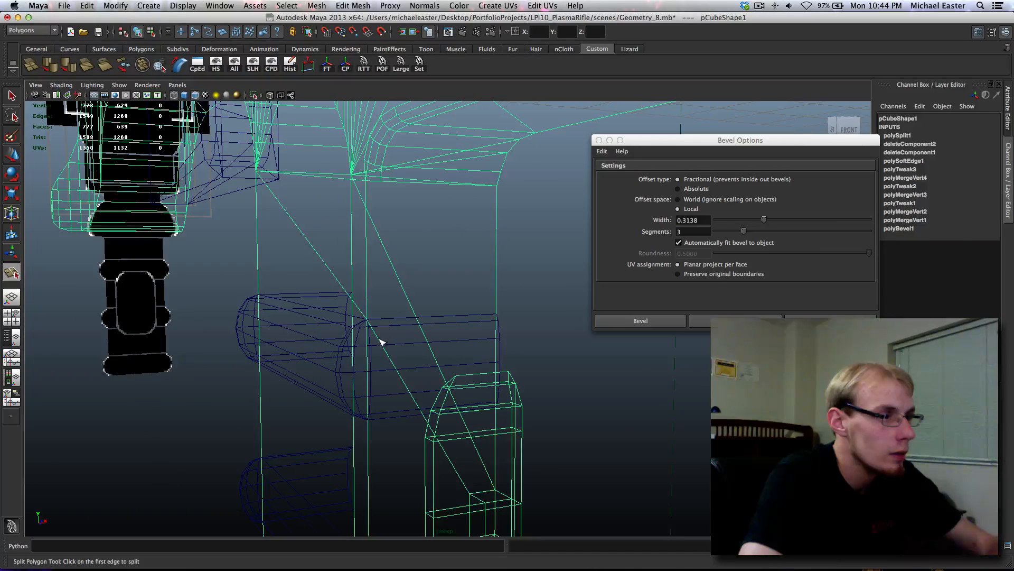
pyautogui.click(379, 183)
pyautogui.click(380, 183)
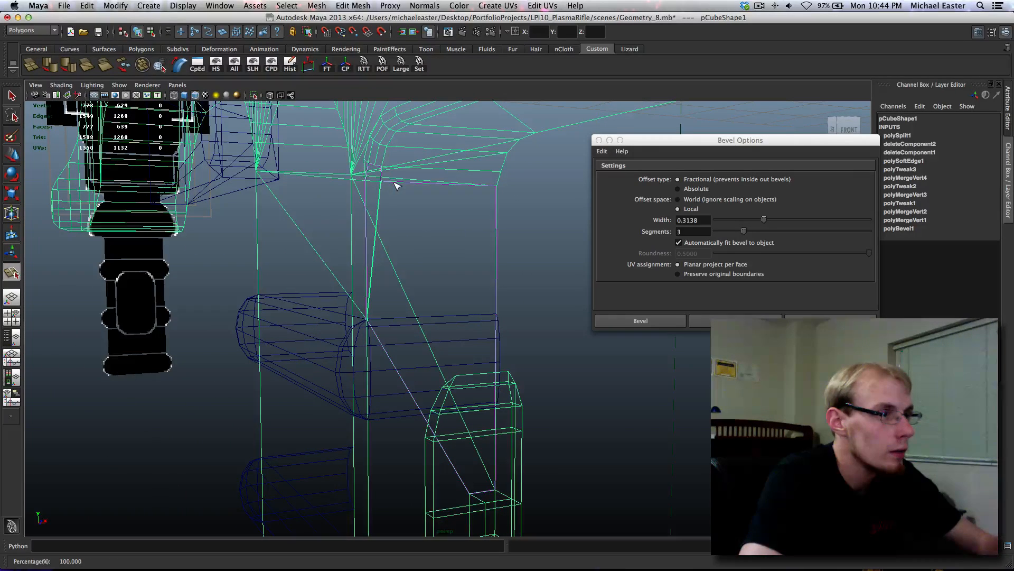
pyautogui.press('Return')
pyautogui.keyDown('alt'); pyautogui.moveTo(381, 191); pyautogui.dragTo(372, 186); pyautogui.keyUp('alt')
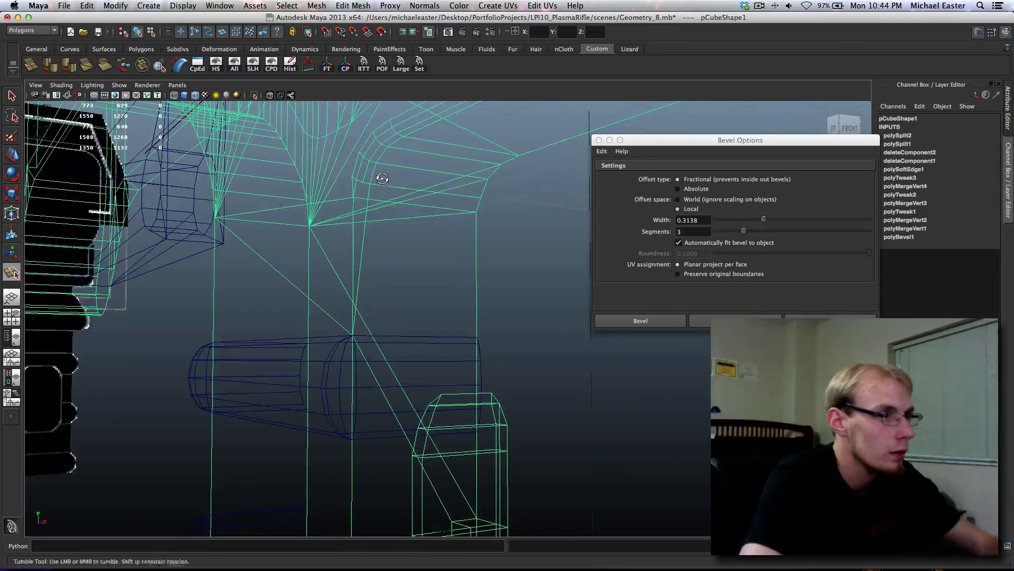
# - Split from the bevel's middle end vertex through about the midpoint of the short horizontal edge to the corner vertex below
pyautogui.click(357, 182)
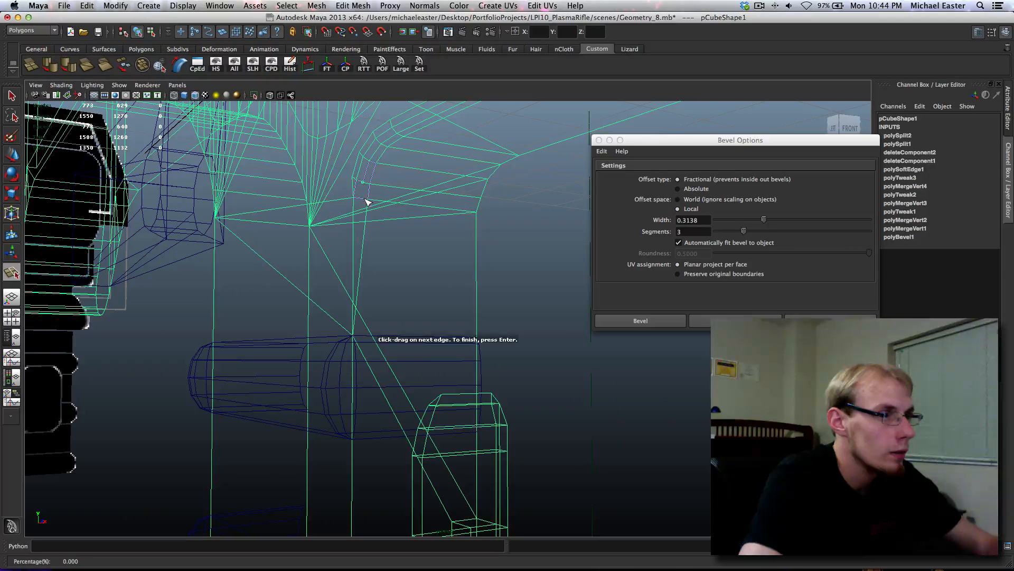
pyautogui.click(364, 201)
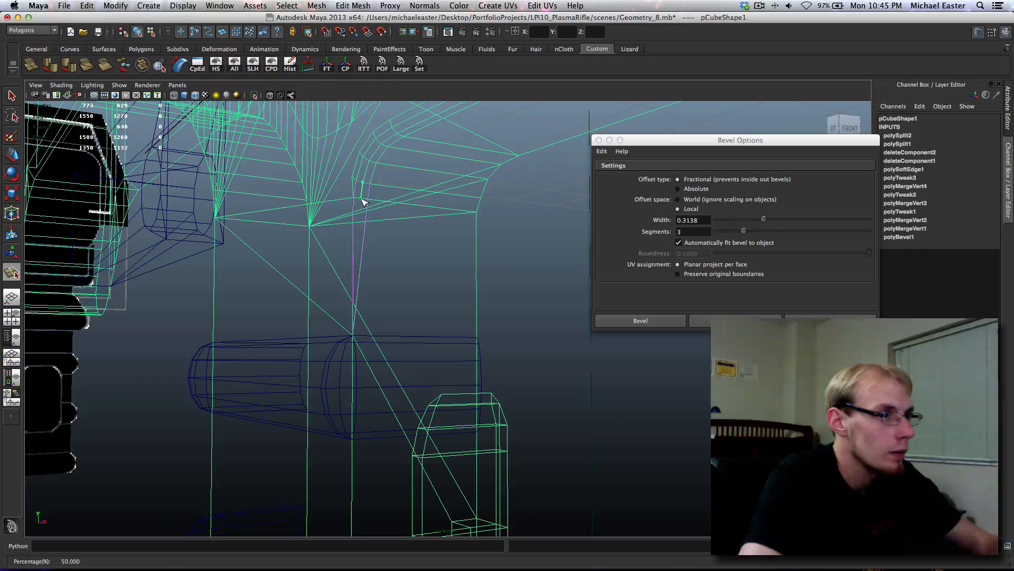
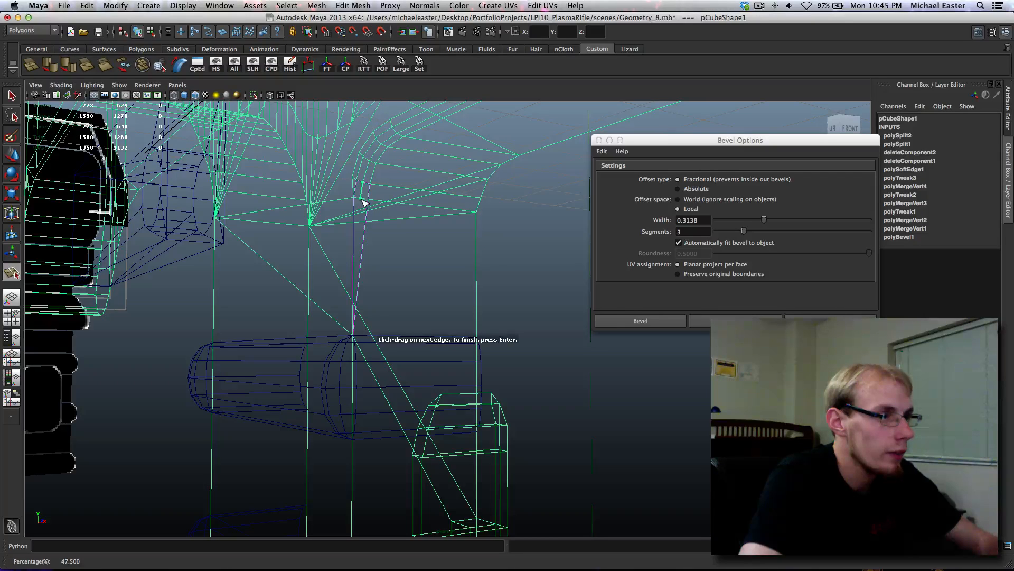
pyautogui.moveTo(368, 231); pyautogui.dragTo(327, 308)
pyautogui.press('Return')
pyautogui.keyDown('alt'); pyautogui.moveTo(317, 256); pyautogui.dragTo(354, 299); pyautogui.keyUp('alt')
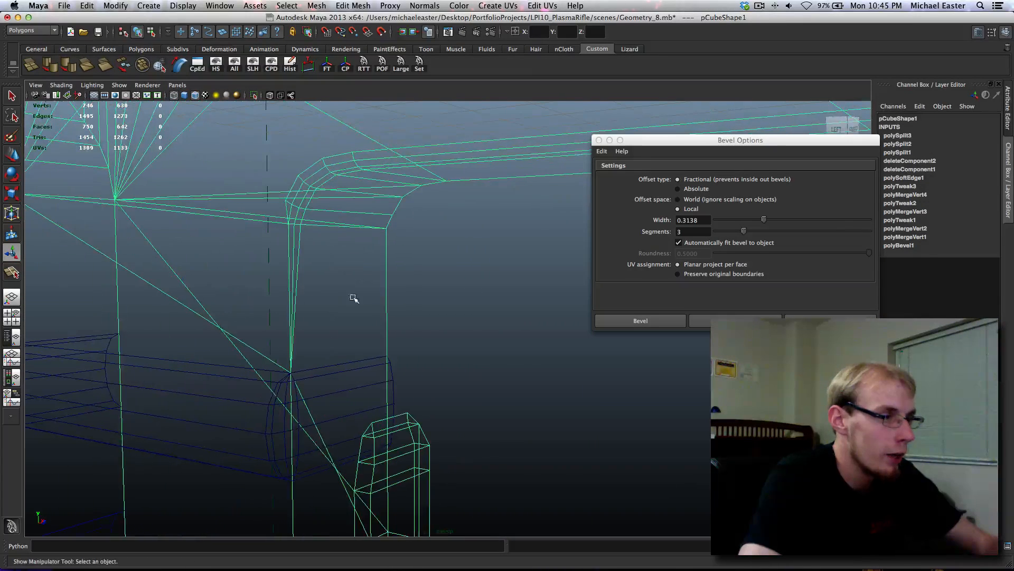
# - Delete the outer side edge connecting the bevel's end to the merged vertex on the grip's rounded corner
pyautogui.keyDown('alt'); pyautogui.moveTo(272, 374); pyautogui.dragTo(445, 430); pyautogui.keyUp('alt')
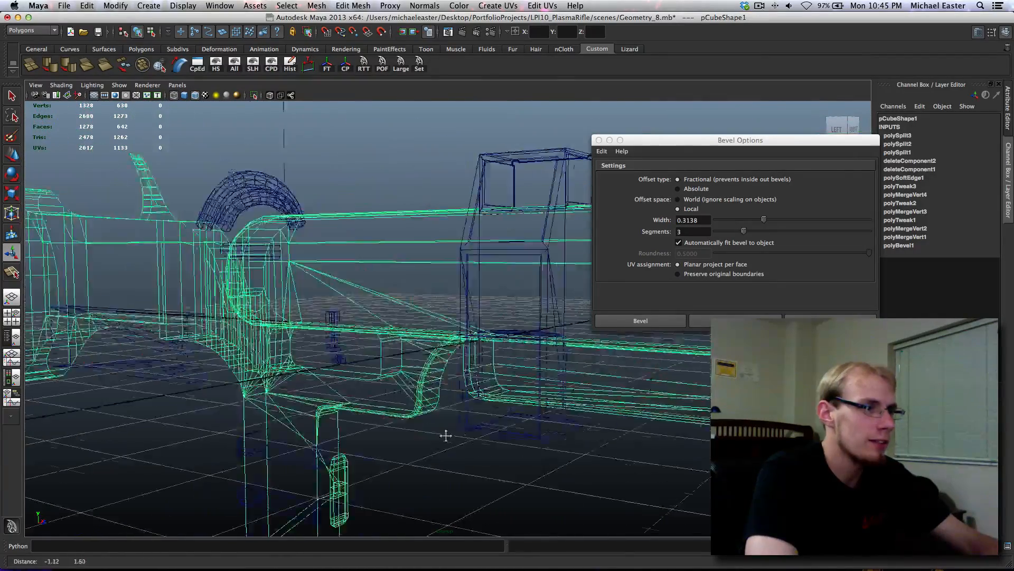
pyautogui.keyDown('alt'); pyautogui.moveTo(446, 430); pyautogui.dragTo(493, 399, button='right'); pyautogui.keyUp('alt')
pyautogui.keyDown('alt'); pyautogui.moveTo(494, 399); pyautogui.dragTo(296, 365); pyautogui.keyUp('alt')
pyautogui.keyDown('alt'); pyautogui.moveTo(296, 365); pyautogui.dragTo(361, 359, button='right'); pyautogui.keyUp('alt')
pyautogui.keyDown('alt'); pyautogui.moveTo(244, 381); pyautogui.dragTo(474, 269, button='middle'); pyautogui.keyUp('alt')
pyautogui.keyDown('alt'); pyautogui.moveTo(328, 338); pyautogui.dragTo(310, 317, button='middle'); pyautogui.keyUp('alt')
pyautogui.keyDown('alt'); pyautogui.moveTo(301, 316); pyautogui.dragTo(341, 304, button='right'); pyautogui.keyUp('alt')
pyautogui.keyDown('alt'); pyautogui.moveTo(358, 240); pyautogui.dragTo(368, 280, button='middle'); pyautogui.keyUp('alt')
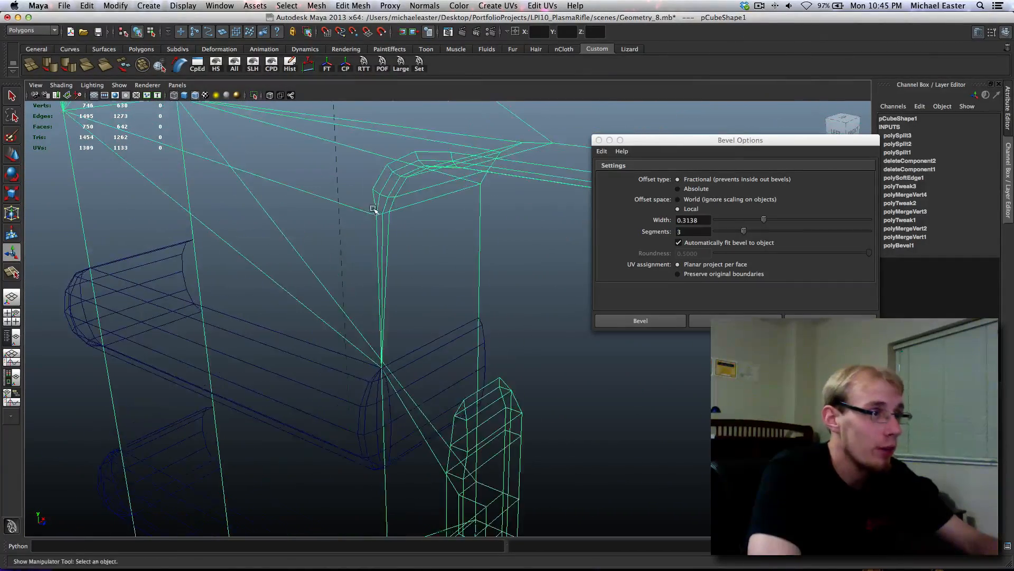
pyautogui.moveTo(375, 168); pyautogui.dragTo(375, 173, button='right')
pyautogui.click(376, 201)
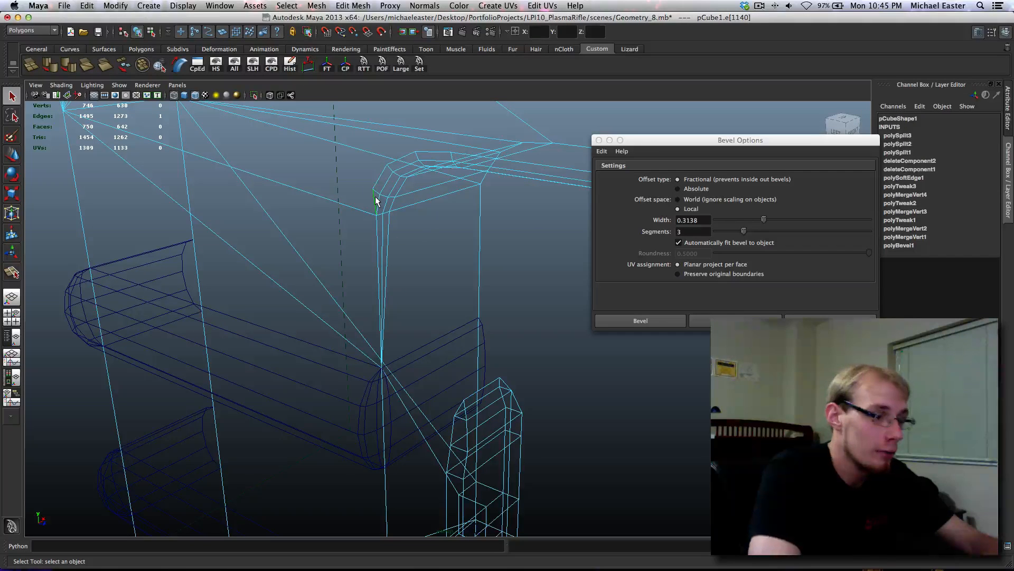
pyautogui.press('Delete')
# - Split from the bevel's outer end vertex across the side edge, about 2.5% along it, to the lower corner vertex, and enter vertex mode
pyautogui.moveTo(407, 186); pyautogui.dragTo(296, 192, button='right')
pyautogui.click(391, 195)
pyautogui.click(374, 189)
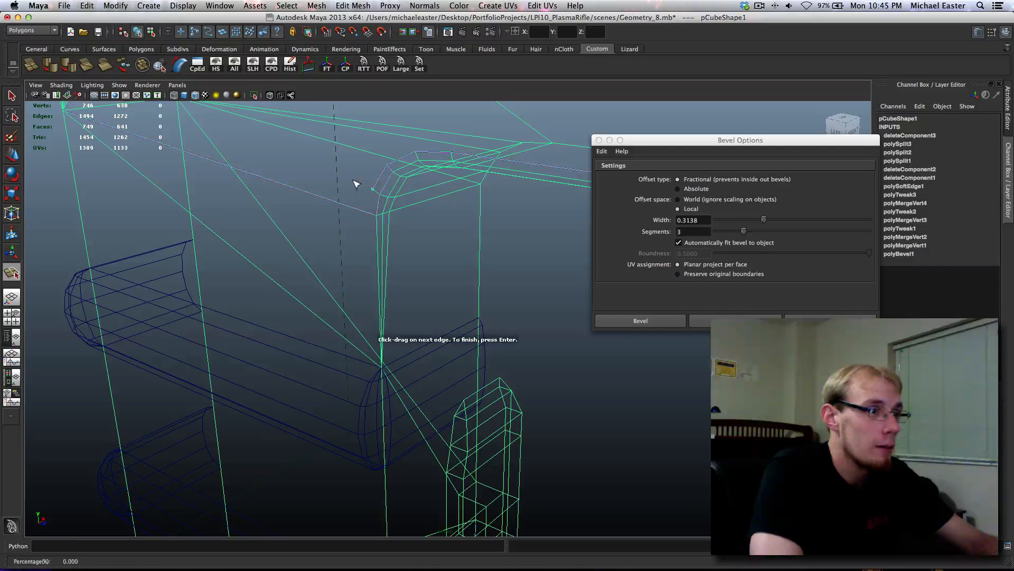
pyautogui.click(370, 216)
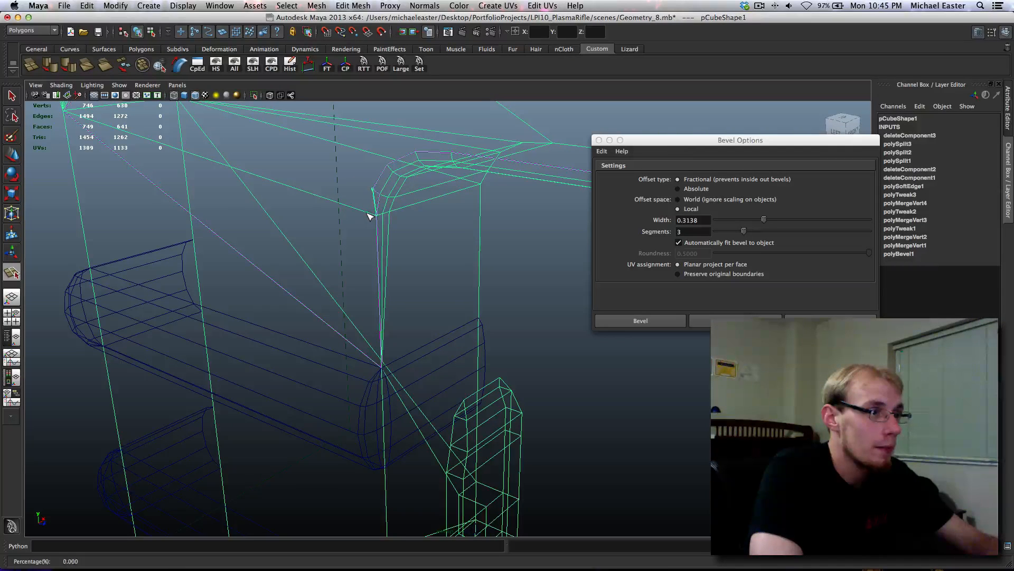
pyautogui.moveTo(368, 213); pyautogui.dragTo(366, 212)
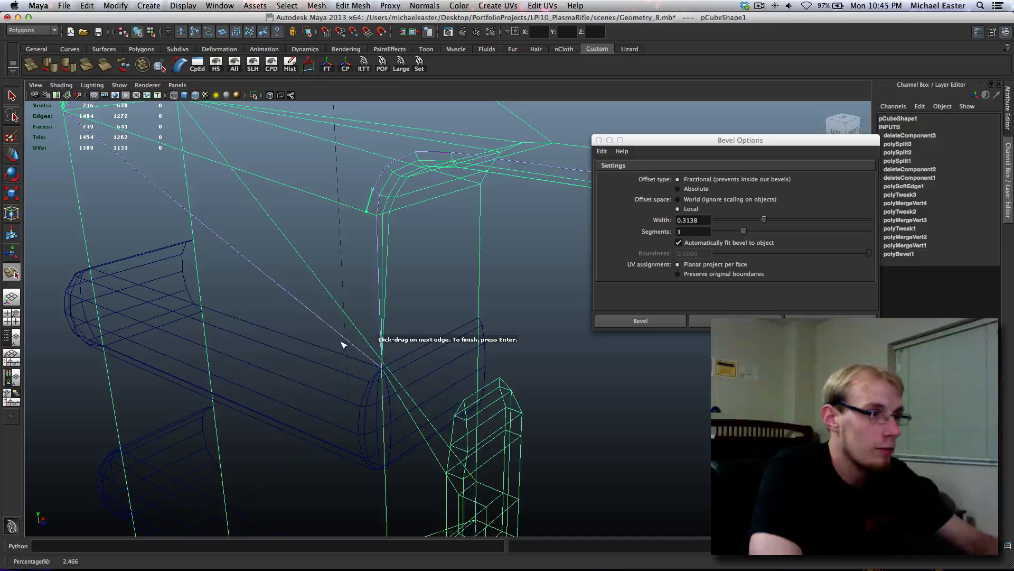
pyautogui.moveTo(342, 344); pyautogui.dragTo(465, 414)
pyautogui.press('Return')
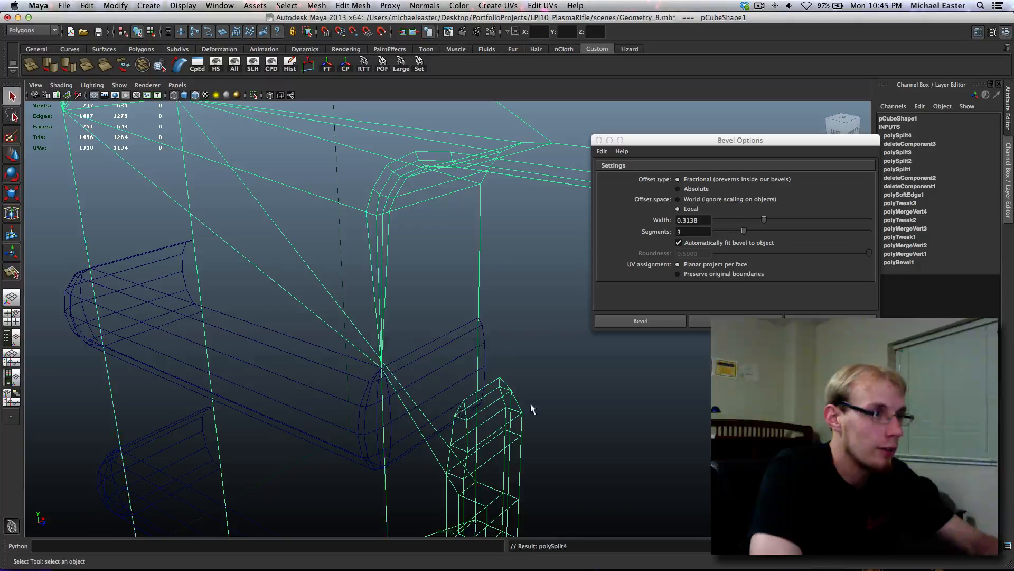
pyautogui.moveTo(358, 214); pyautogui.dragTo(344, 212, button='right')
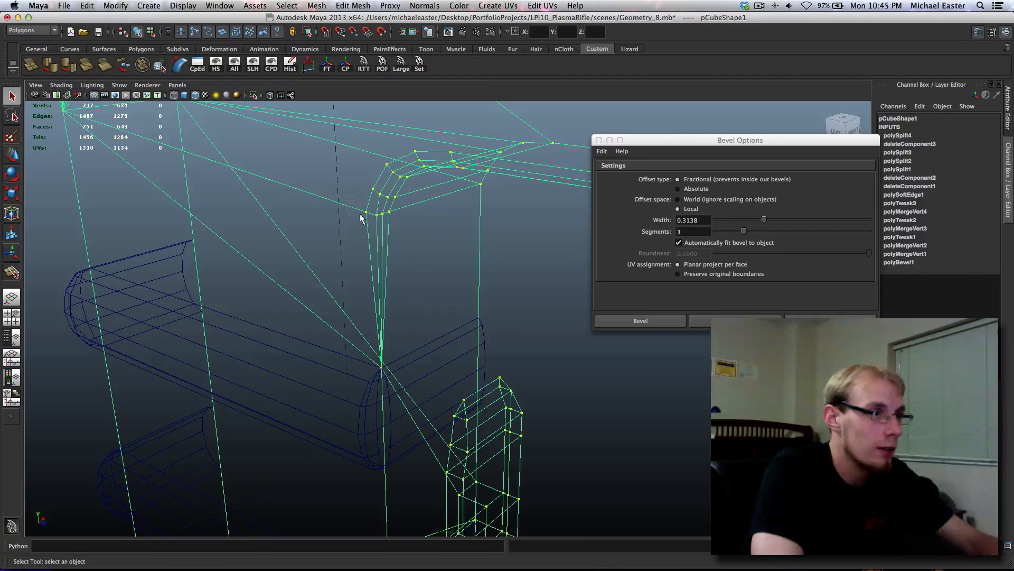
# - Nudge the bevel's outer lower-end vertex slightly inward along Z, and return to object mode with shaded display
pyautogui.click(366, 212)
pyautogui.press('w')
pyautogui.moveTo(426, 229); pyautogui.dragTo(434, 228)
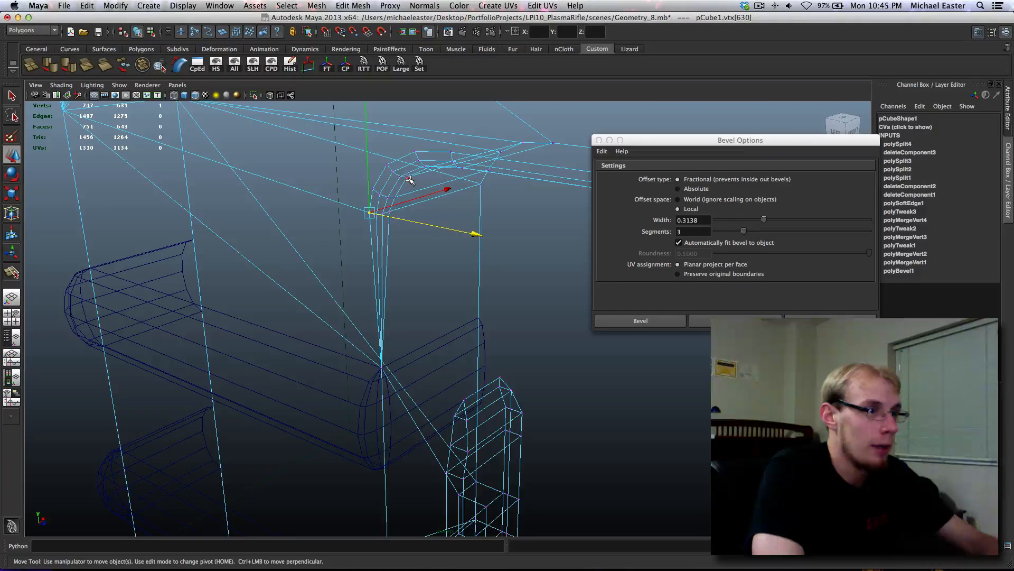
pyautogui.moveTo(409, 178); pyautogui.dragTo(410, 204, button='right')
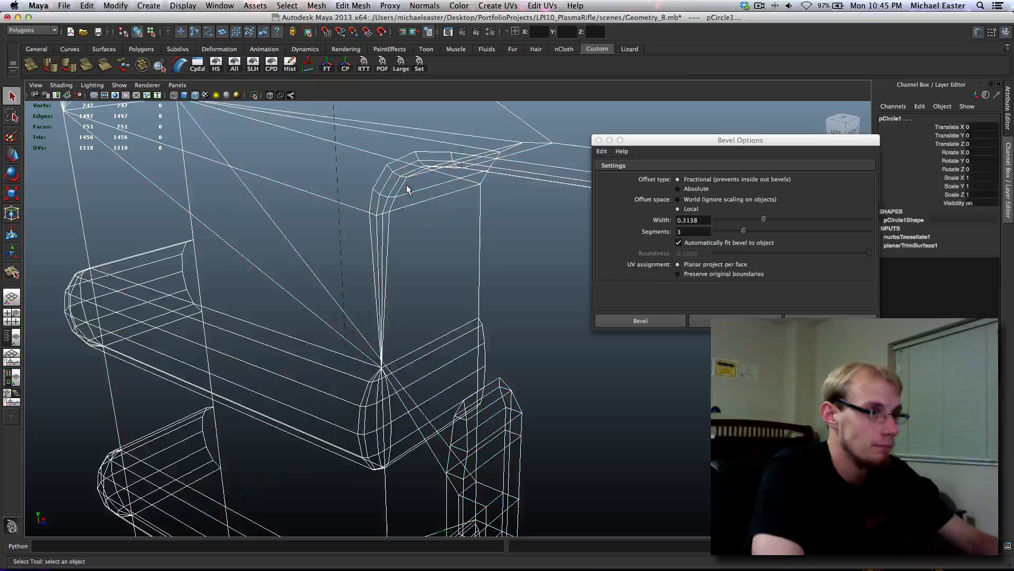
pyautogui.press('F8')
pyautogui.press('5')
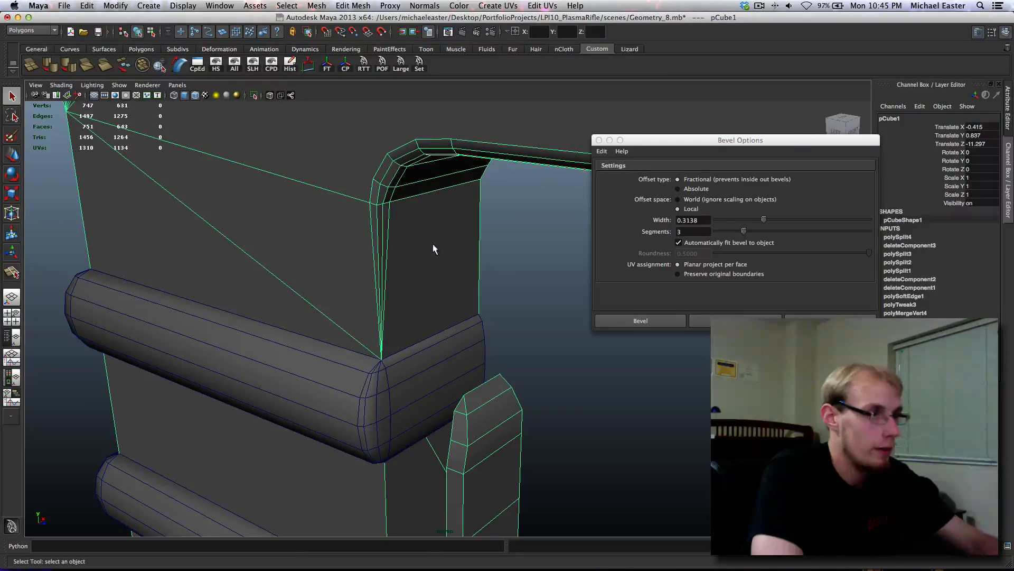
pyautogui.keyDown('alt'); pyautogui.moveTo(398, 259); pyautogui.dragTo(380, 282); pyautogui.keyUp('alt')
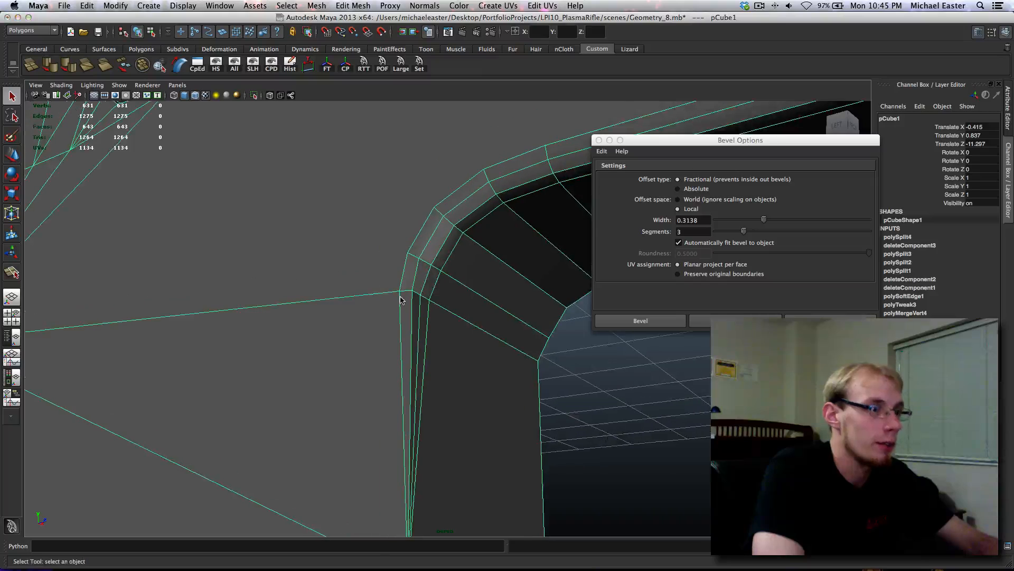
# - Adjust the bevel's outer lower-end vertex along Z to about -4.31 in vertex mode
pyautogui.press('F9')
pyautogui.click(400, 291)
pyautogui.press('w')
pyautogui.click(411, 288)
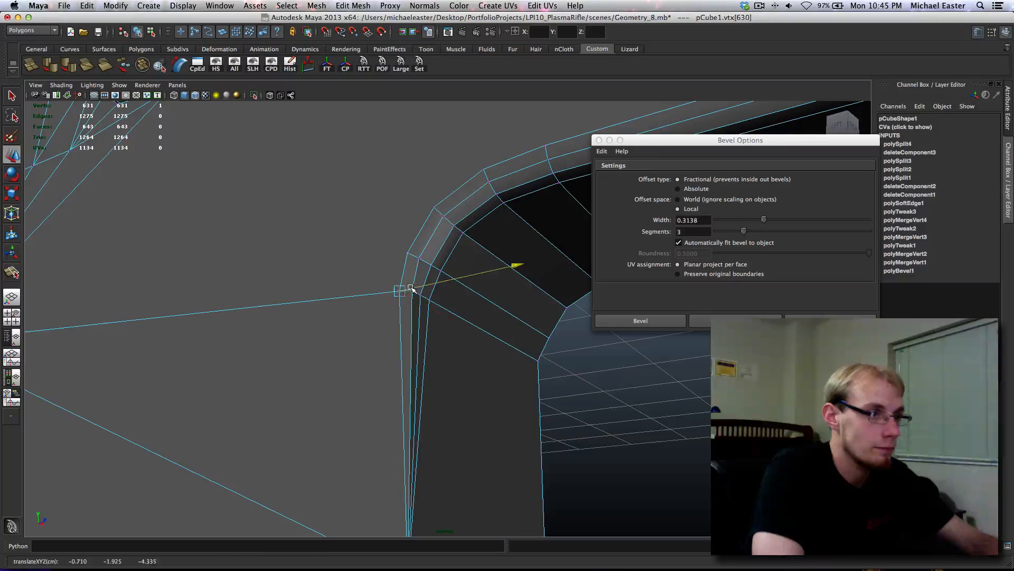
pyautogui.moveTo(412, 288); pyautogui.dragTo(389, 295)
pyautogui.keyDown('alt'); pyautogui.moveTo(509, 369); pyautogui.dragTo(461, 379); pyautogui.keyUp('alt')
pyautogui.moveTo(461, 380); pyautogui.dragTo(462, 379, button='middle')
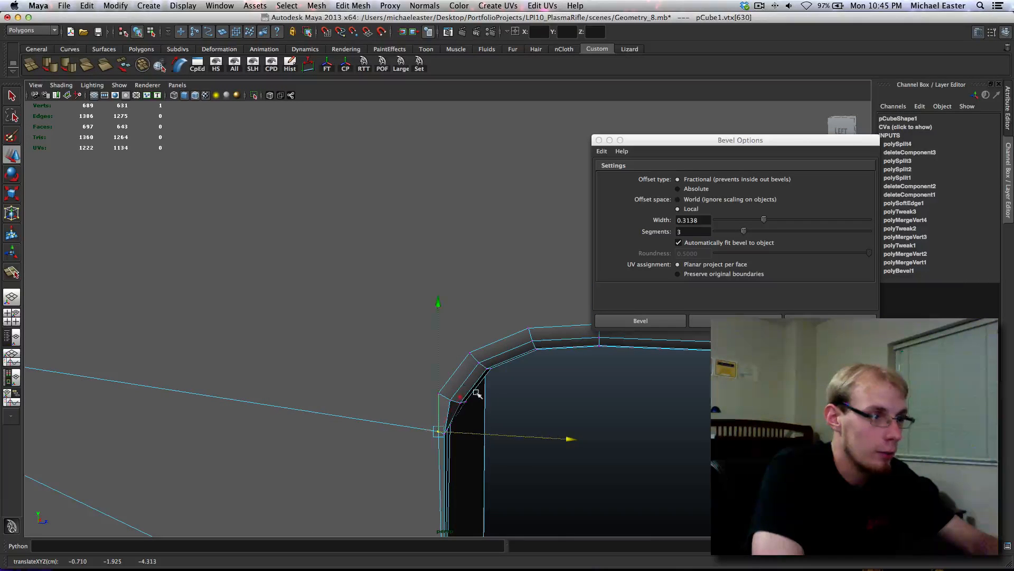
# - Slide the bevel's inner lower-end vertex along X to about -0.65, and shift the middle end vertex slightly toward the outer side
pyautogui.keyDown('alt'); pyautogui.moveTo(462, 380); pyautogui.dragTo(407, 364); pyautogui.keyUp('alt')
pyautogui.press('q')
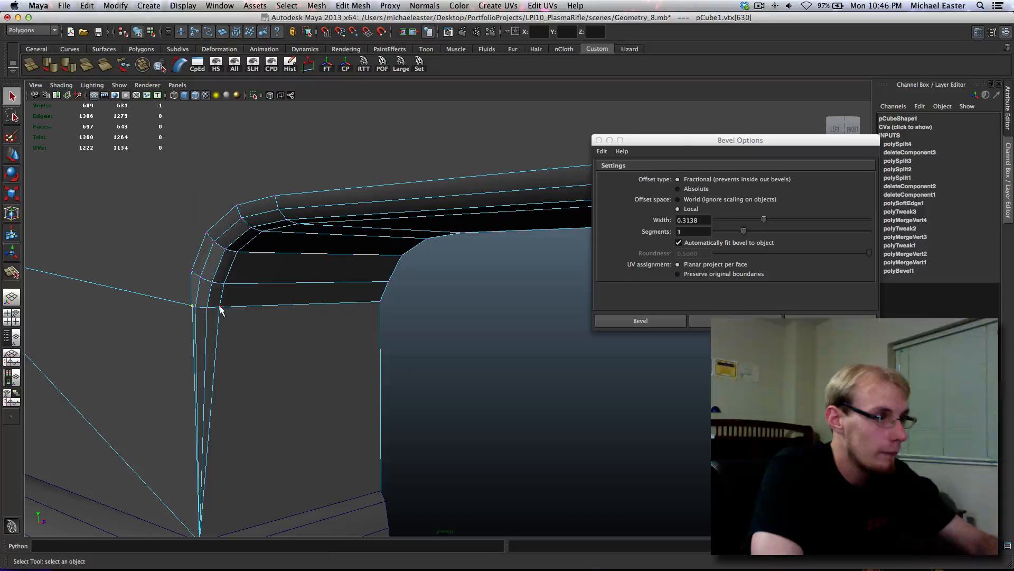
pyautogui.press('w')
pyautogui.click(219, 307)
pyautogui.moveTo(297, 325); pyautogui.dragTo(286, 325, button='middle')
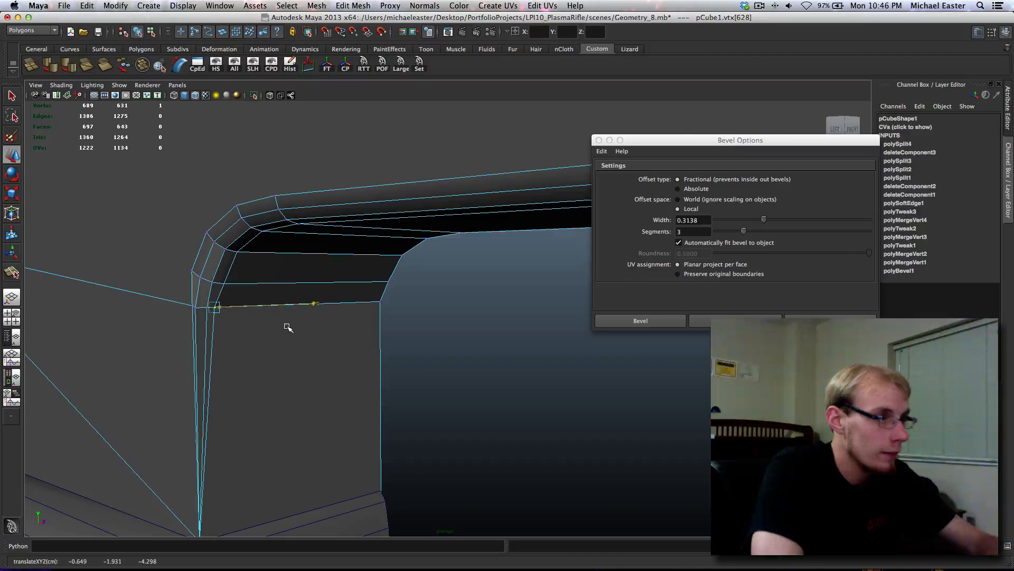
pyautogui.press('q')
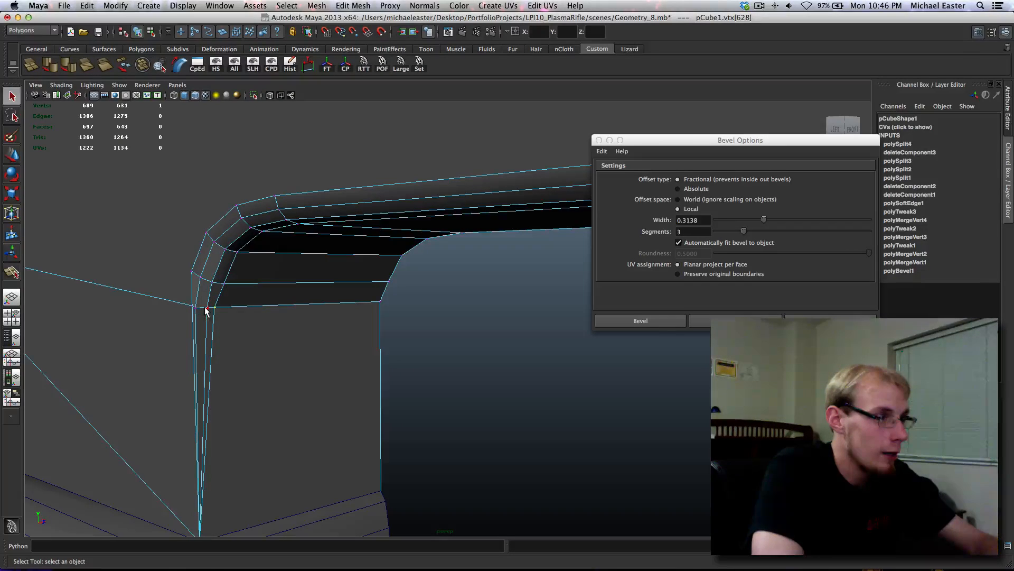
pyautogui.click(206, 310)
pyautogui.press('w')
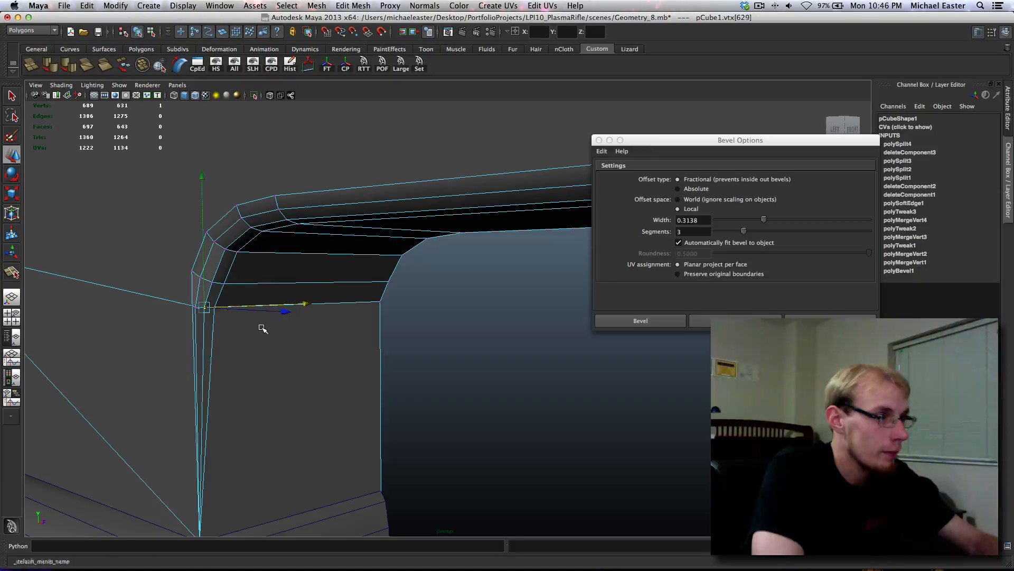
# - Fine-tune the bevel's outer lower-end vertex along Z to about -4.32
pyautogui.click(193, 307)
pyautogui.keyDown('alt'); pyautogui.moveTo(193, 307); pyautogui.dragTo(306, 370); pyautogui.keyUp('alt')
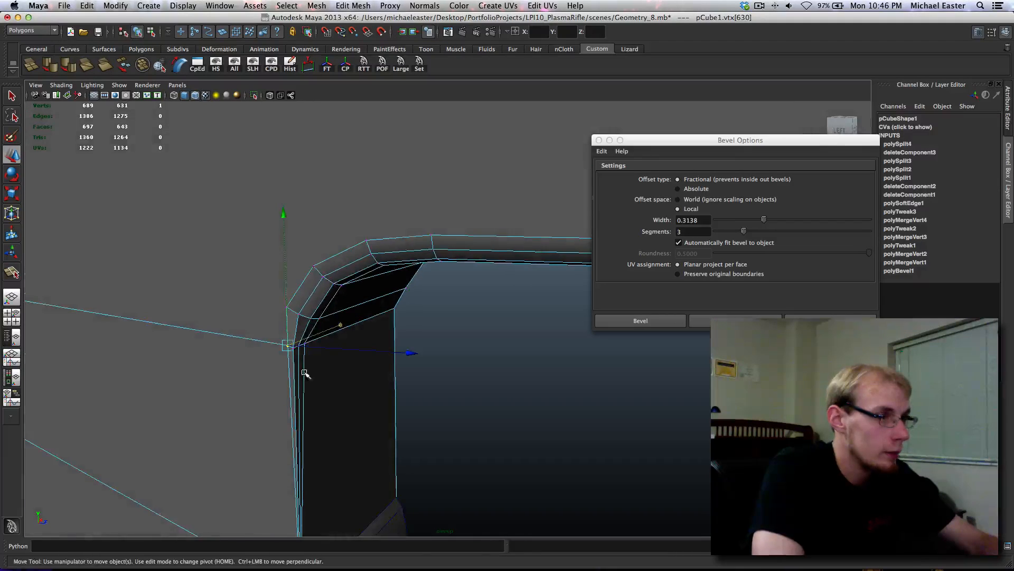
pyautogui.moveTo(330, 389); pyautogui.dragTo(333, 386, button='middle')
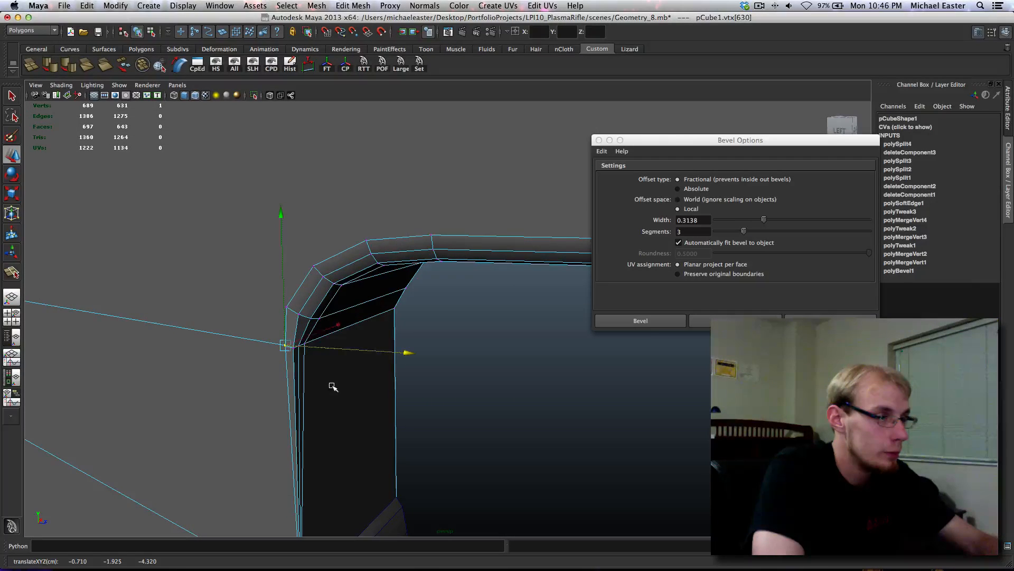
# - Render the rounded bevel corner from two views to check its shading, and close the render
pyautogui.moveTo(306, 317); pyautogui.dragTo(350, 299, button='right')
pyautogui.keyDown('alt'); pyautogui.moveTo(550, 355); pyautogui.dragTo(410, 400); pyautogui.keyUp('alt')
pyautogui.hotkey('ctrl', 'r')
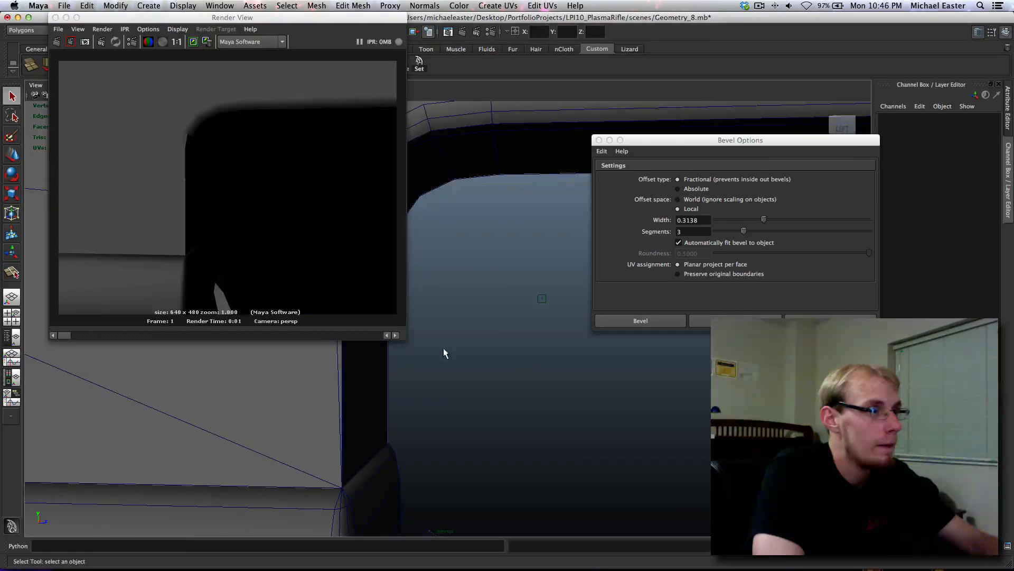
pyautogui.keyDown('alt'); pyautogui.moveTo(444, 351); pyautogui.dragTo(445, 399); pyautogui.keyUp('alt')
pyautogui.hotkey('ctrl', 'r')
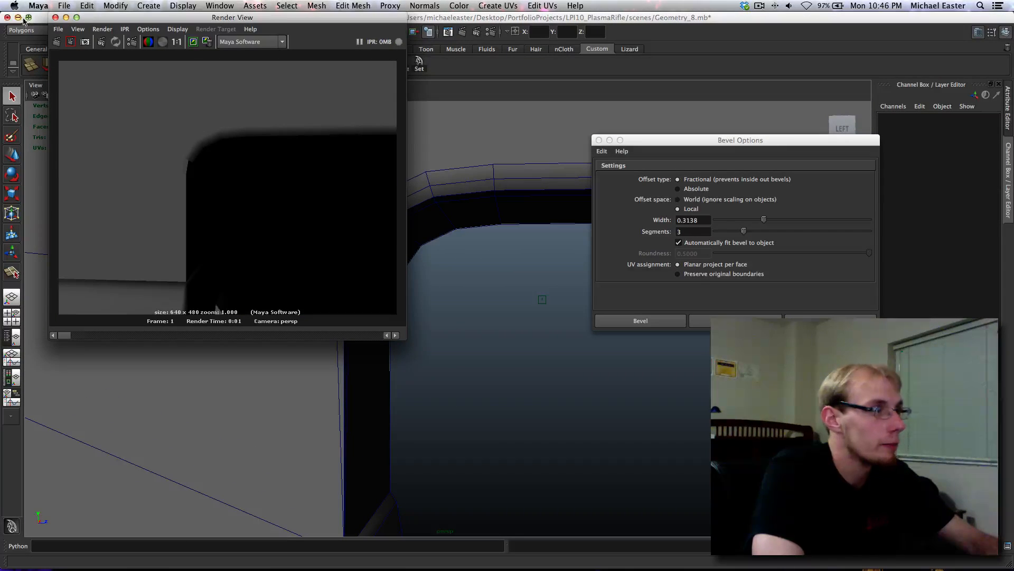
pyautogui.click(56, 17)
# - Apply the soft/hard edge-normal setting to the ring of vertical edges below the bevel corner, and render the corner to check it
pyautogui.moveTo(344, 377); pyautogui.dragTo(278, 364, button='right')
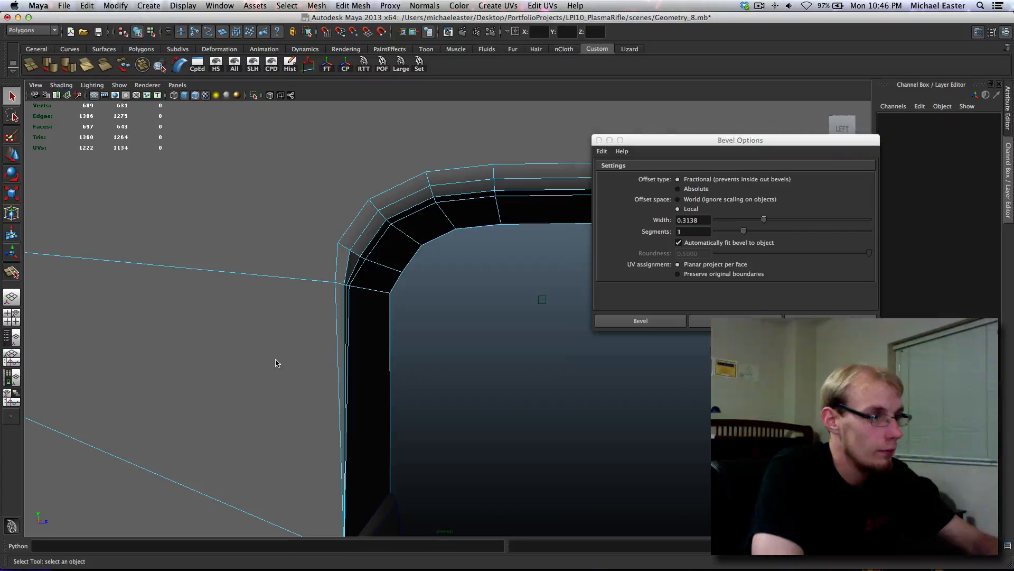
pyautogui.click(340, 370)
pyautogui.click(63, 69)
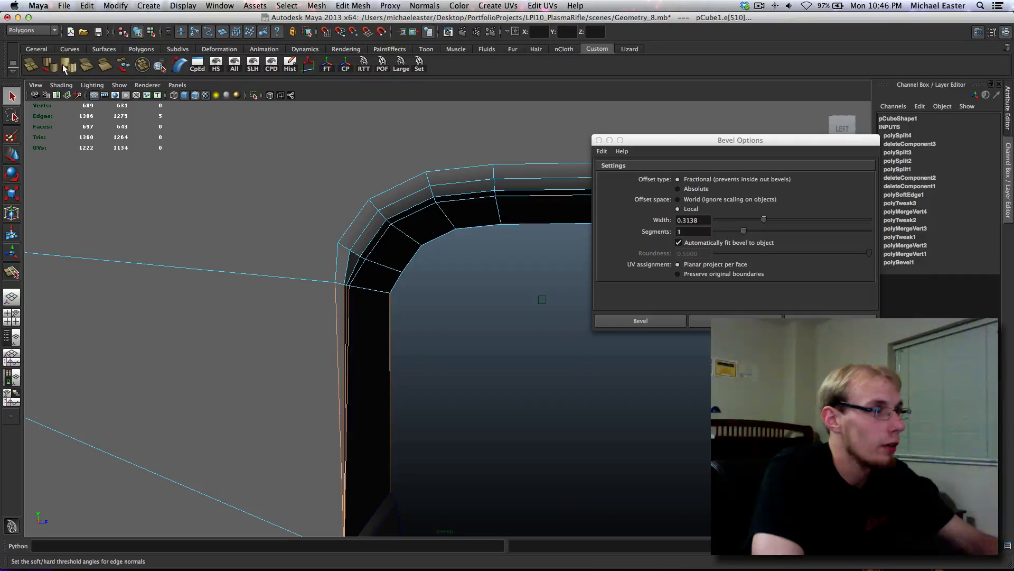
pyautogui.moveTo(317, 330); pyautogui.dragTo(358, 295, button='right')
pyautogui.click(512, 363)
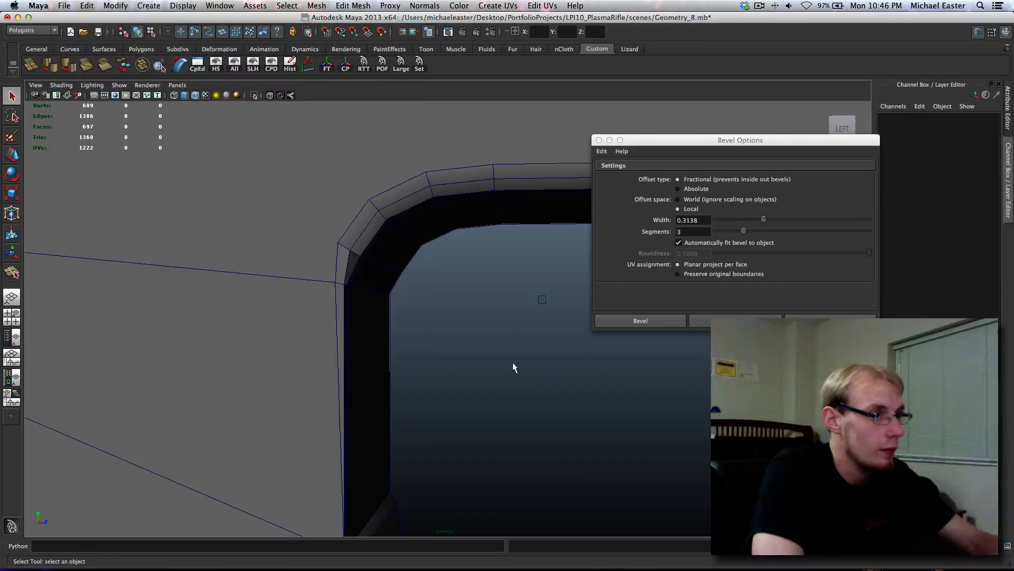
pyautogui.hotkey('ctrl', 'r')
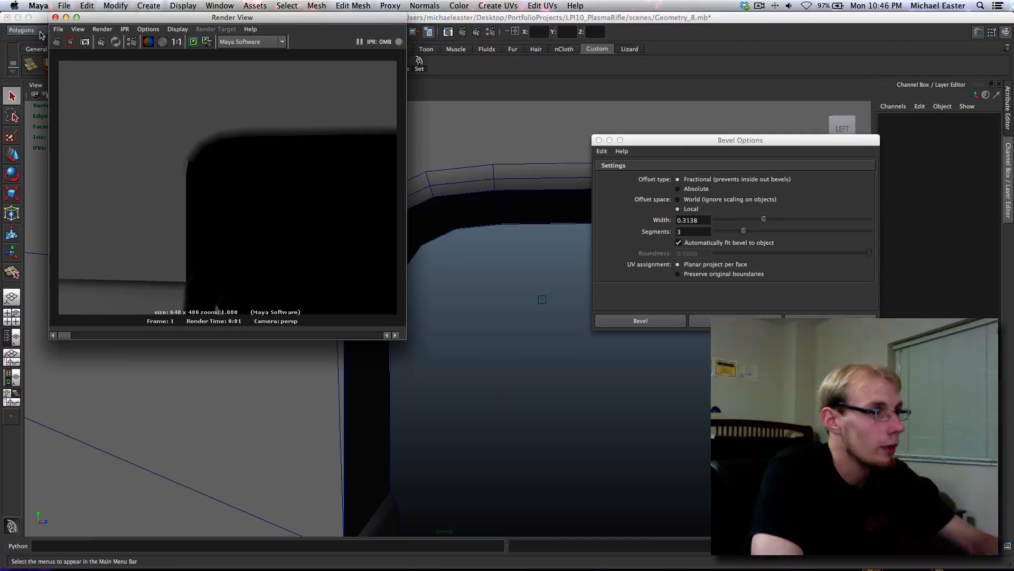
pyautogui.click(55, 17)
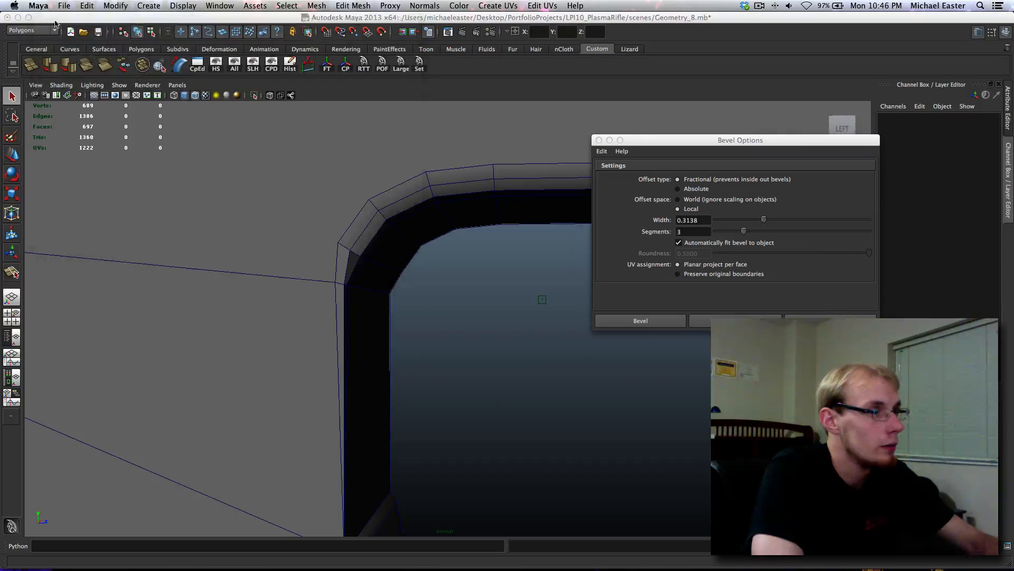
# - Close the bevel options and apply the soft/hard edge-normal setting to the bevel's outer border edges, from its lower end to its pointed upper end
pyautogui.moveTo(348, 249); pyautogui.dragTo(351, 222, button='right')
pyautogui.click(353, 236)
pyautogui.scroll(-3, 364, 245)
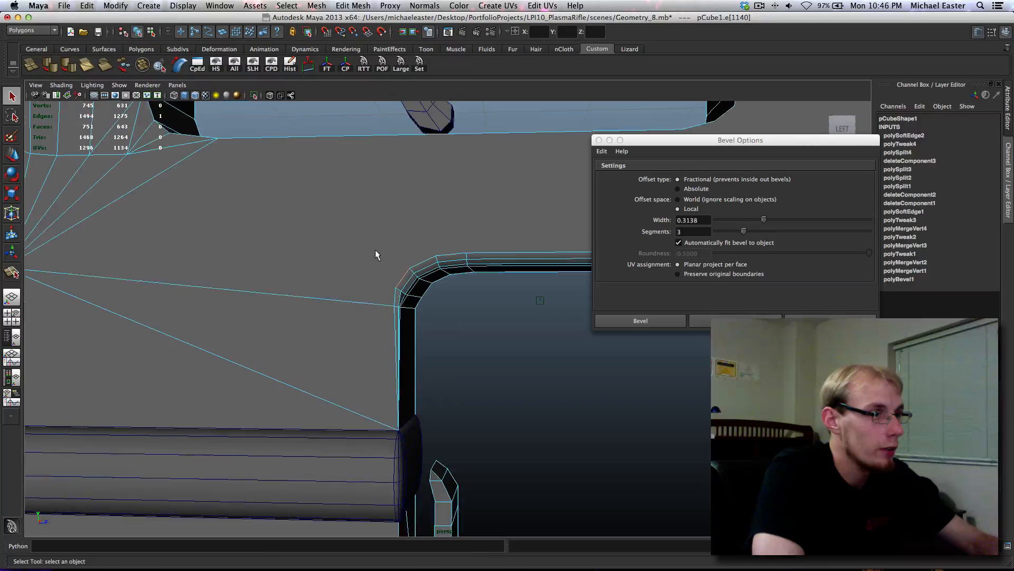
pyautogui.keyDown('shift'); pyautogui.click(395, 301); pyautogui.keyUp('shift')
pyautogui.keyDown('shift'); pyautogui.click(424, 263); pyautogui.keyUp('shift')
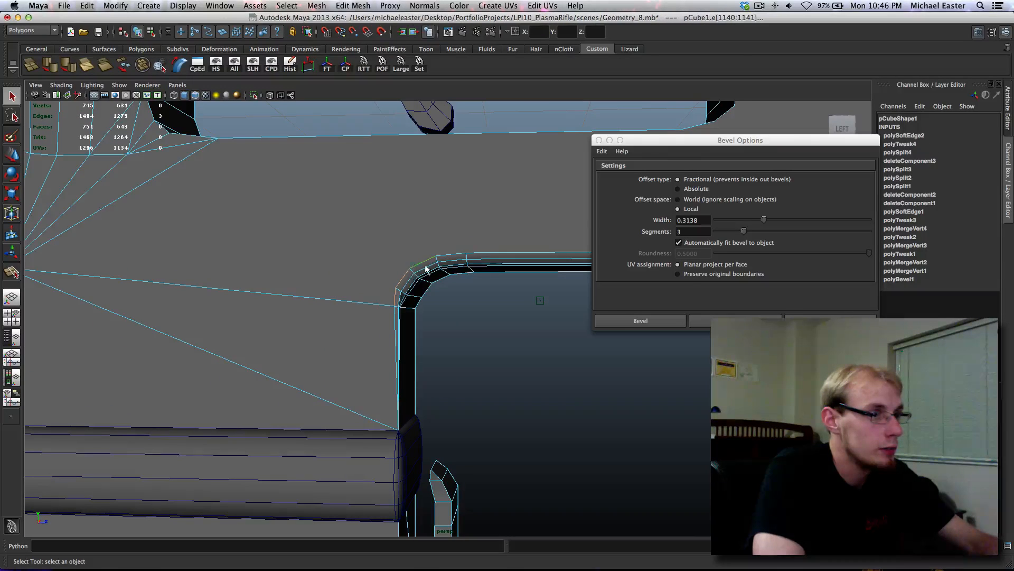
pyautogui.click(599, 140)
pyautogui.keyDown('alt'); pyautogui.moveTo(619, 330); pyautogui.dragTo(399, 369, button='middle'); pyautogui.keyUp('alt')
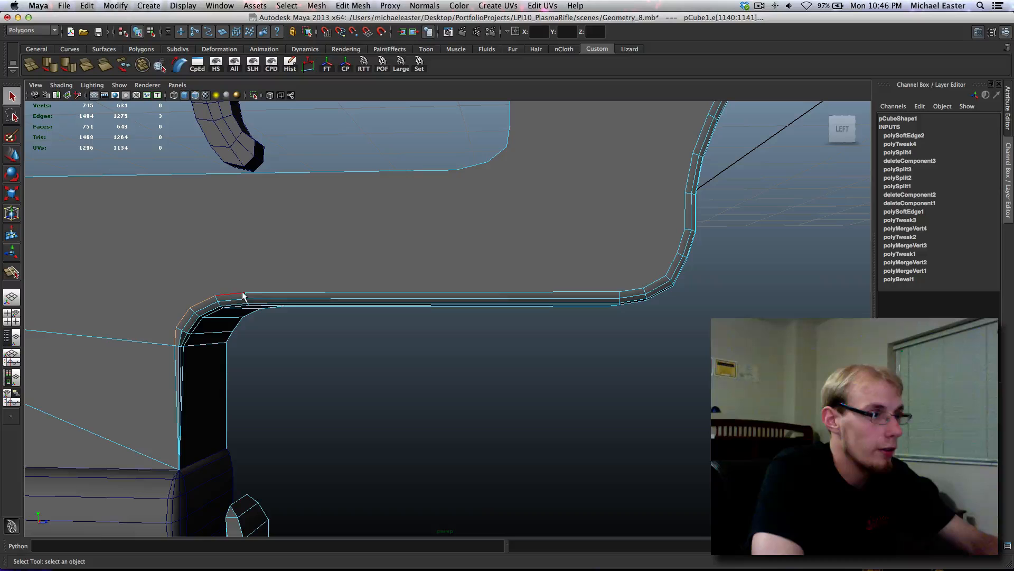
pyautogui.keyDown('shift'); pyautogui.click(243, 293); pyautogui.keyUp('shift')
pyautogui.keyDown('shift'); pyautogui.click(260, 291); pyautogui.keyUp('shift')
pyautogui.keyDown('alt'); pyautogui.moveTo(436, 313); pyautogui.dragTo(301, 338, button='middle'); pyautogui.keyUp('alt')
pyautogui.keyDown('alt'); pyautogui.moveTo(541, 351); pyautogui.dragTo(413, 314); pyautogui.keyUp('alt')
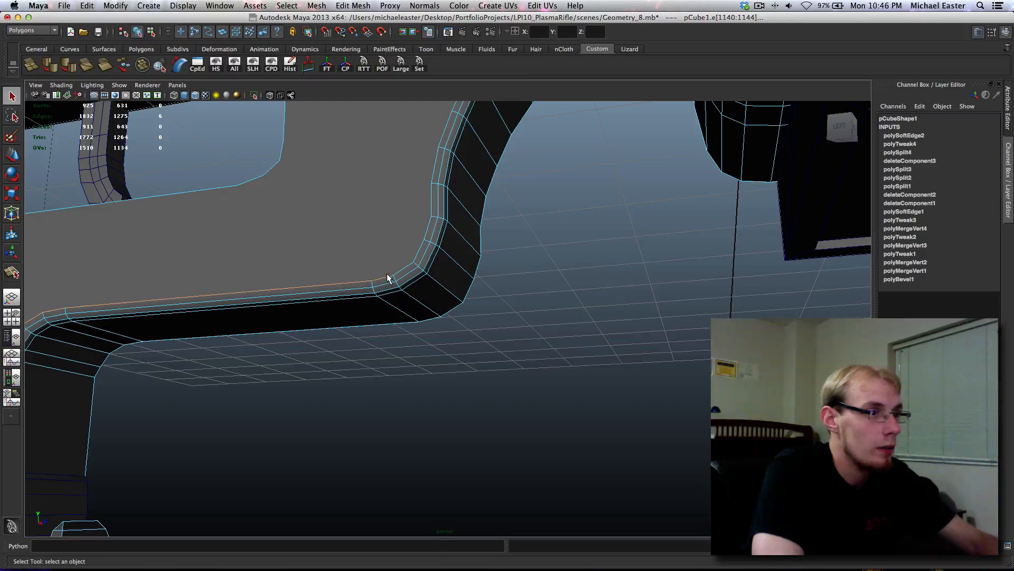
pyautogui.keyDown('shift'); pyautogui.click(412, 256); pyautogui.keyUp('shift')
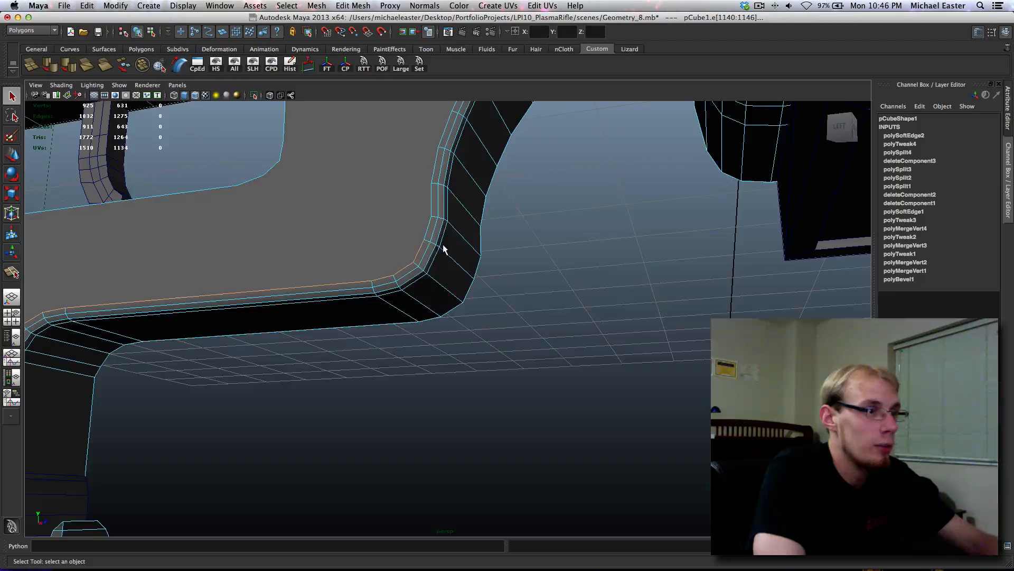
pyautogui.keyDown('alt'); pyautogui.moveTo(445, 249); pyautogui.dragTo(410, 369); pyautogui.keyUp('alt')
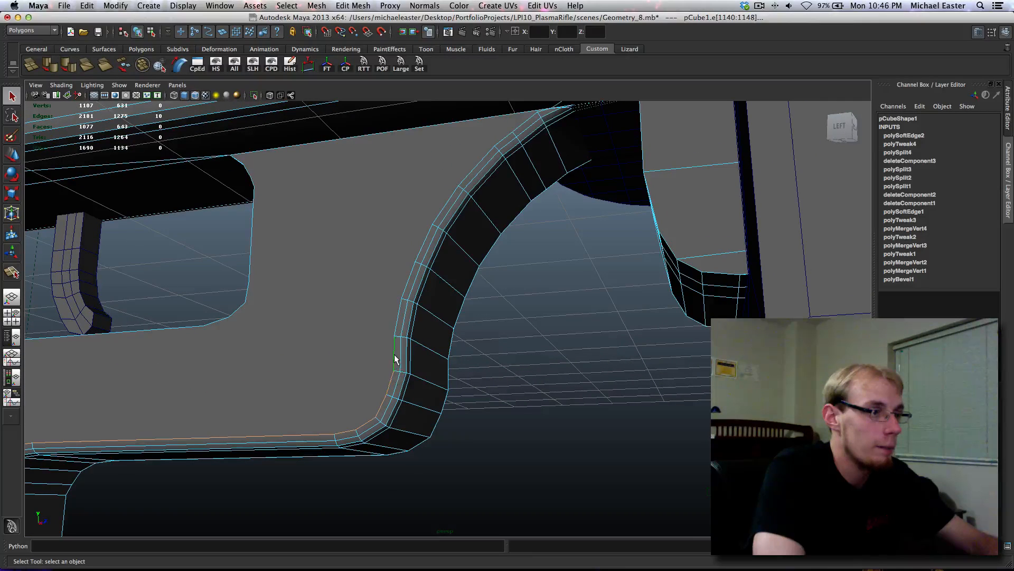
pyautogui.keyDown('shift'); pyautogui.click(421, 250); pyautogui.keyUp('shift')
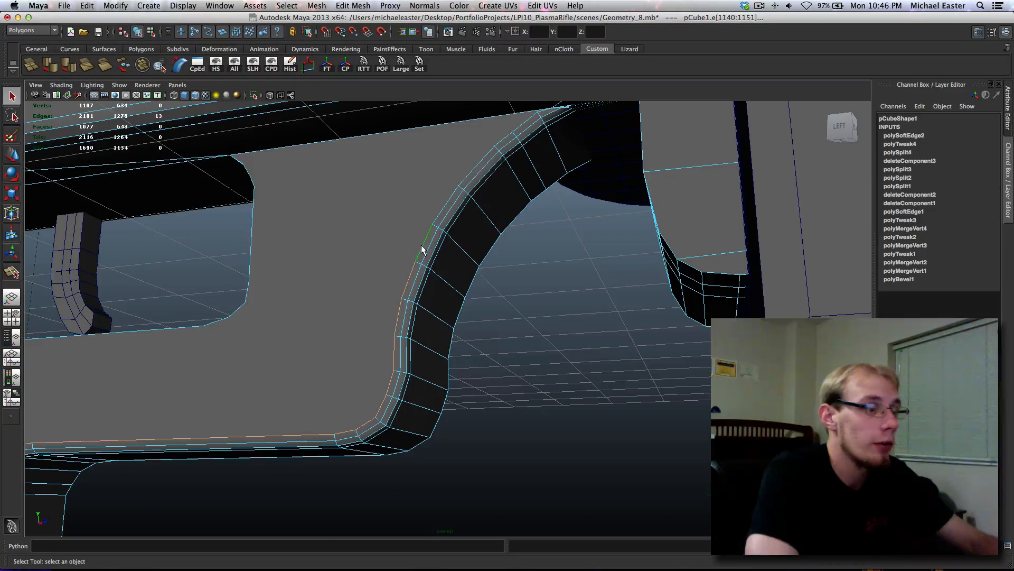
pyautogui.keyDown('shift'); pyautogui.click(455, 196); pyautogui.keyUp('shift')
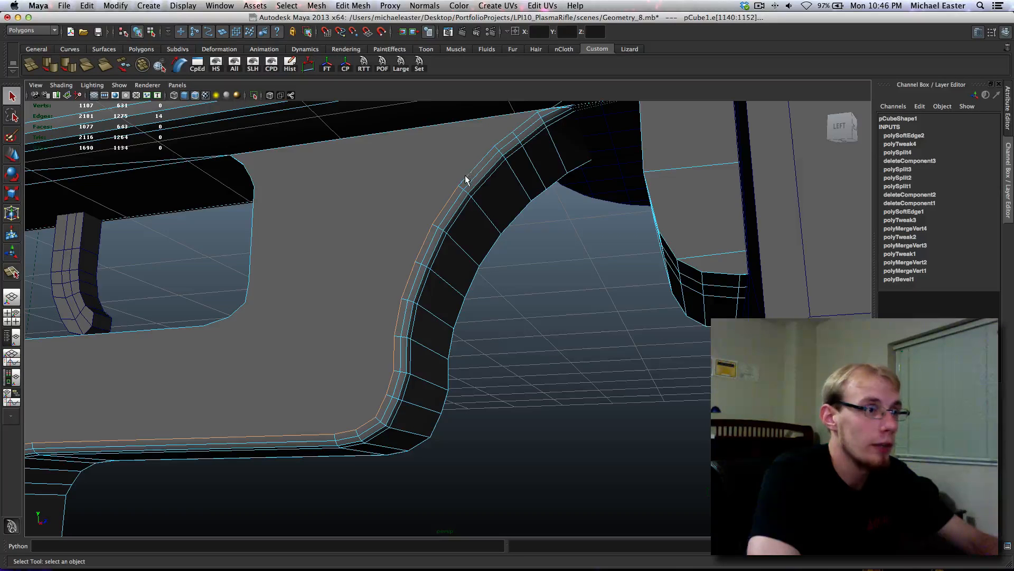
pyautogui.keyDown('shift'); pyautogui.click(469, 180); pyautogui.keyUp('shift')
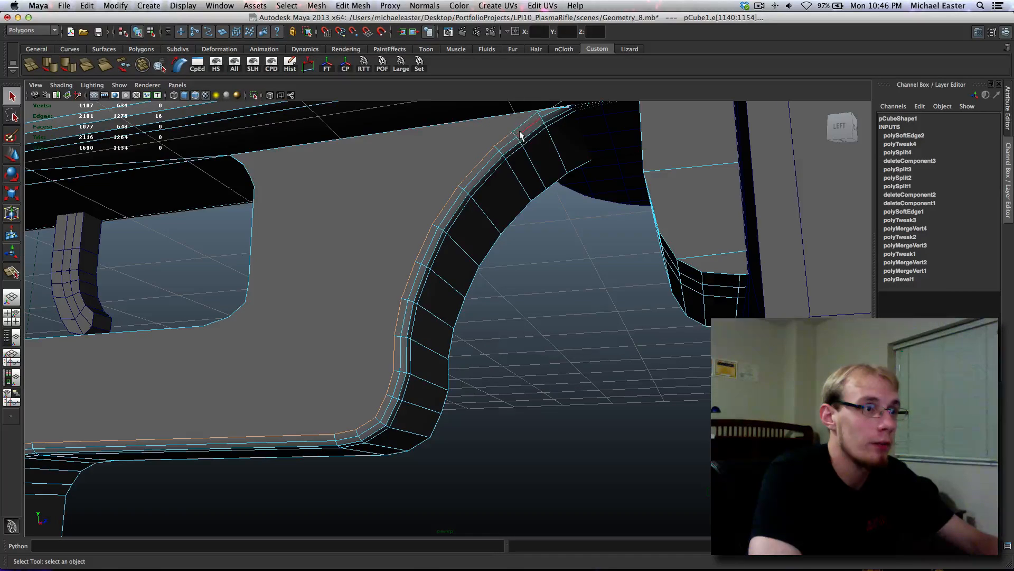
pyautogui.keyDown('shift'); pyautogui.click(520, 130); pyautogui.keyUp('shift')
pyautogui.keyDown('alt'); pyautogui.moveTo(511, 197); pyautogui.dragTo(387, 373, button='middle'); pyautogui.keyUp('alt')
pyautogui.scroll(5, 385, 373)
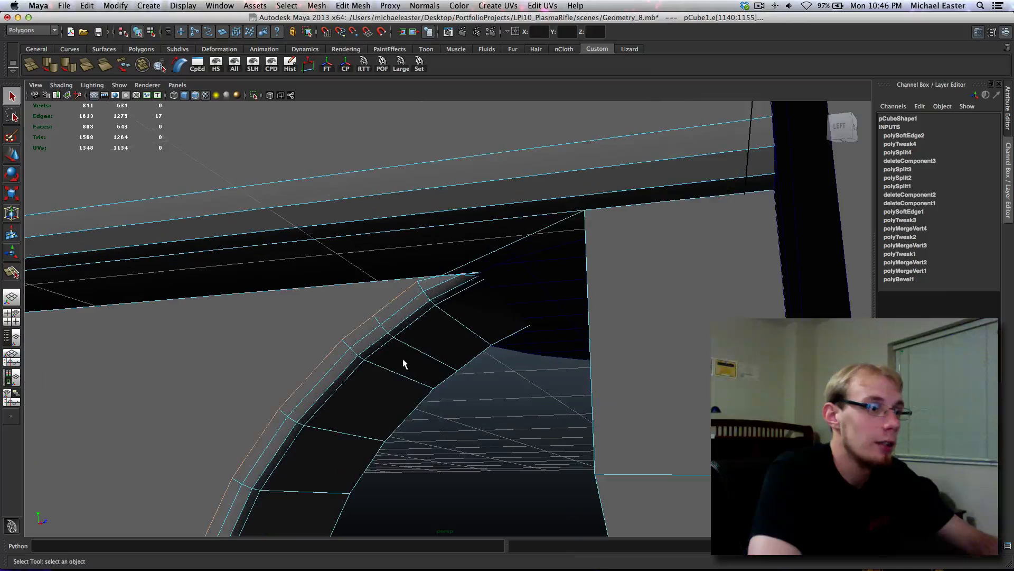
pyautogui.keyDown('alt'); pyautogui.moveTo(403, 361); pyautogui.dragTo(484, 265); pyautogui.keyUp('alt')
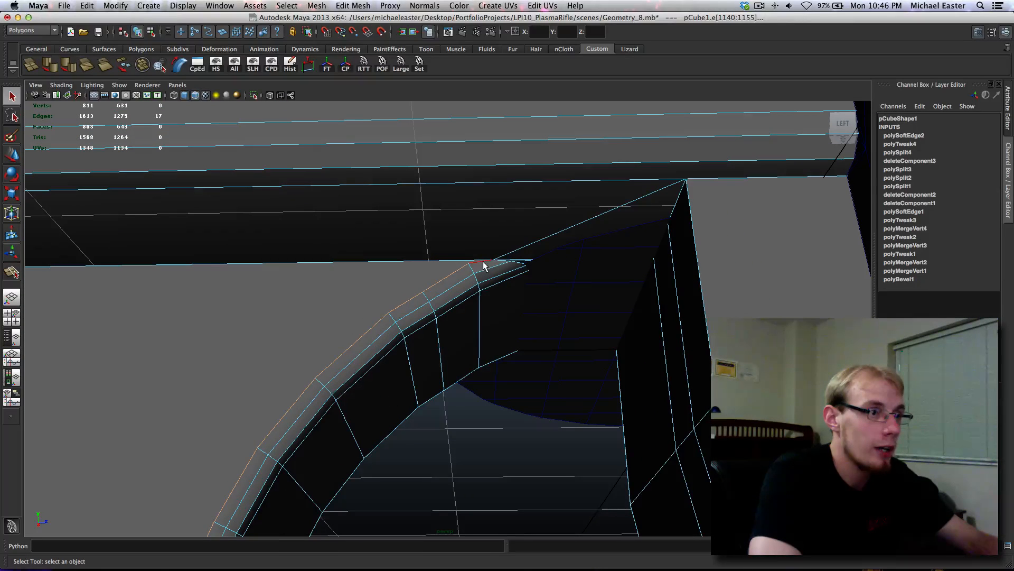
pyautogui.click(69, 65)
# - Apply the same soft/hard edge-normal setting to the entire inner border edge loop of the bevel
pyautogui.keyDown('alt'); pyautogui.moveTo(433, 389); pyautogui.dragTo(393, 287, button='middle'); pyautogui.keyUp('alt')
pyautogui.doubleClick(438, 185)
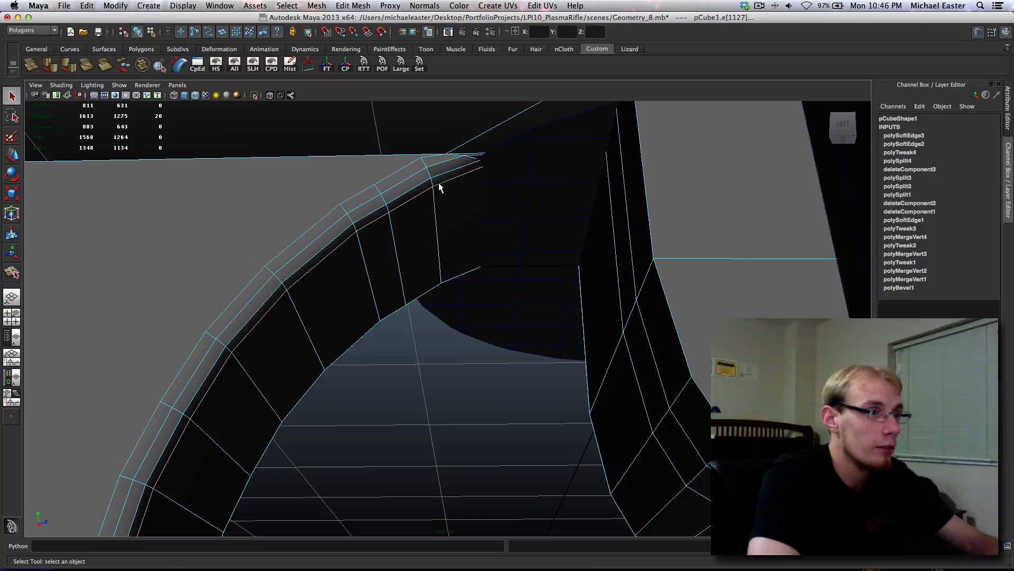
pyautogui.keyDown('alt'); pyautogui.moveTo(339, 402); pyautogui.dragTo(390, 310, button='middle'); pyautogui.keyUp('alt')
pyautogui.scroll(-5, 390, 310)
pyautogui.keyDown('alt'); pyautogui.moveTo(390, 310); pyautogui.dragTo(287, 419); pyautogui.keyUp('alt')
pyautogui.keyDown('alt'); pyautogui.moveTo(288, 419); pyautogui.dragTo(558, 292, button='middle'); pyautogui.keyUp('alt')
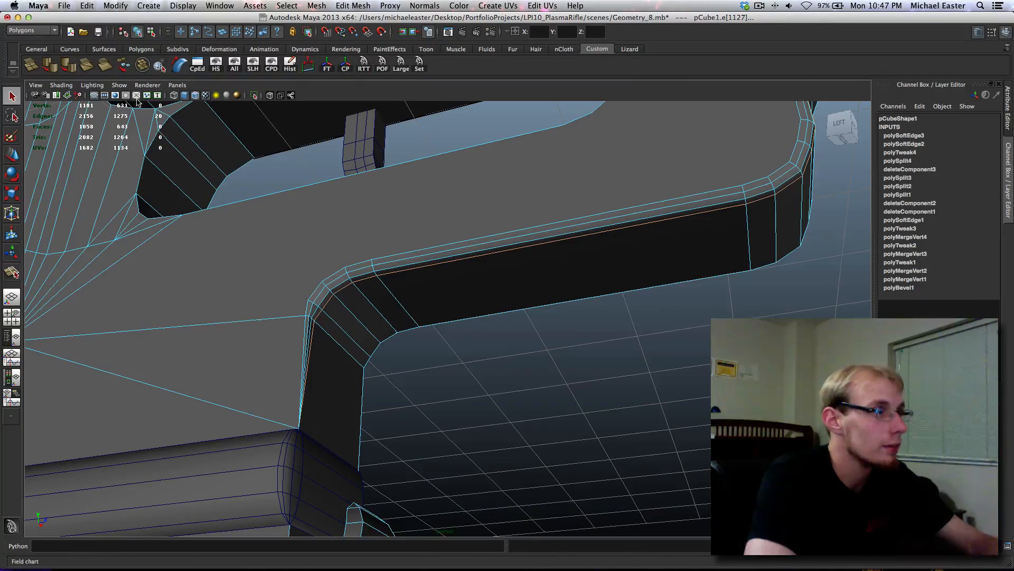
pyautogui.click(75, 68)
# - Apply the soft/hard edge-normal setting to an intermediate edge loop of the bevel, leaving out its extra edges beyond the pointed upper end
pyautogui.scroll(4, 360, 306)
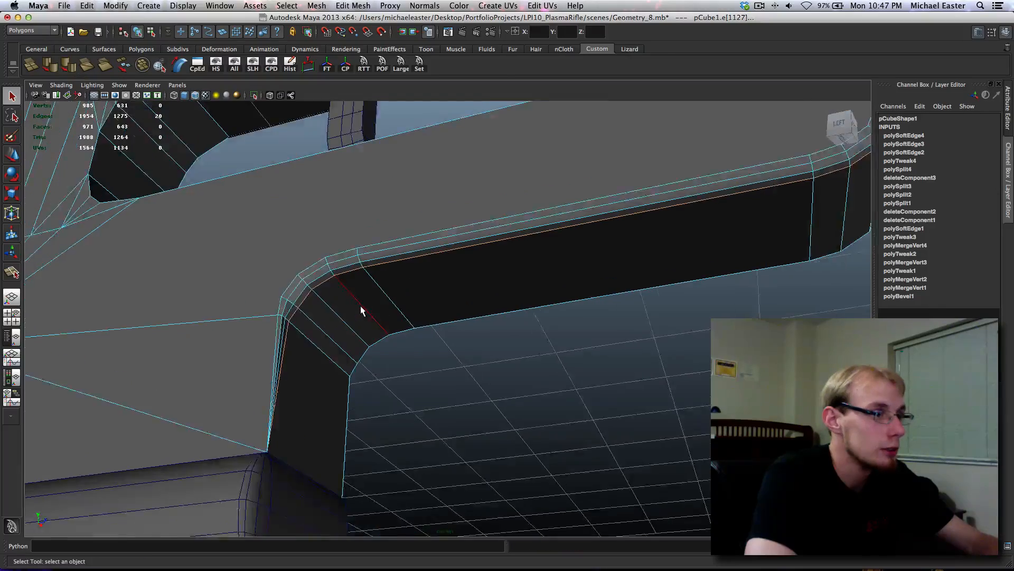
pyautogui.scroll(-6, 476, 281)
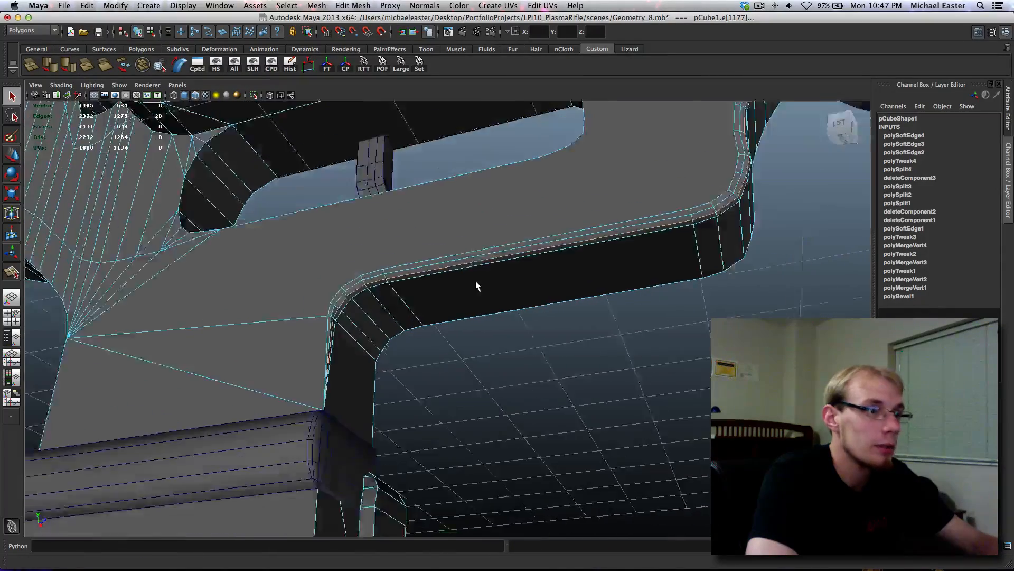
pyautogui.keyDown('alt'); pyautogui.moveTo(564, 281); pyautogui.dragTo(601, 277); pyautogui.keyUp('alt')
pyautogui.keyDown('alt'); pyautogui.moveTo(602, 277); pyautogui.dragTo(521, 361, button='middle'); pyautogui.keyUp('alt')
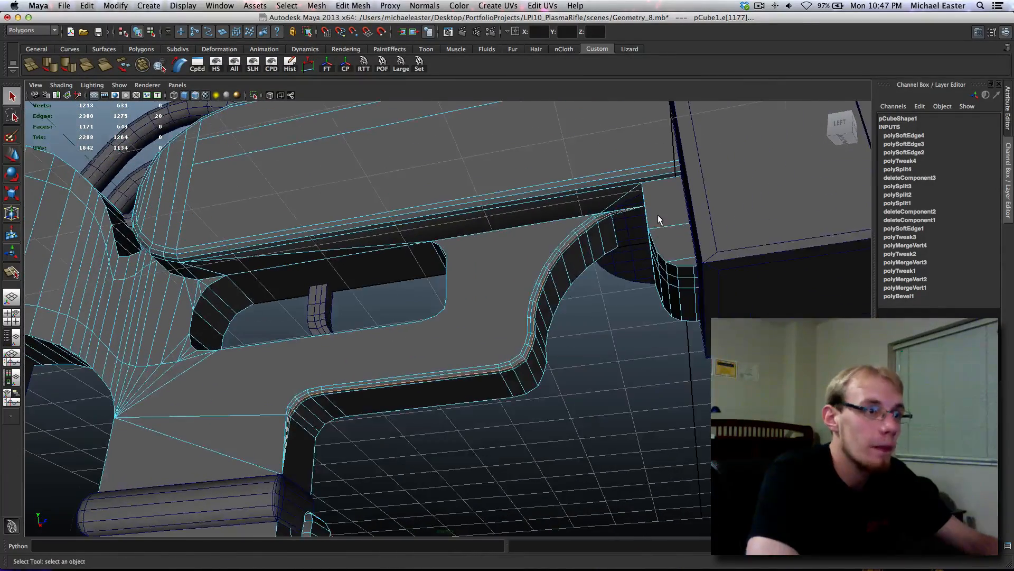
pyautogui.moveTo(645, 196); pyautogui.dragTo(687, 262)
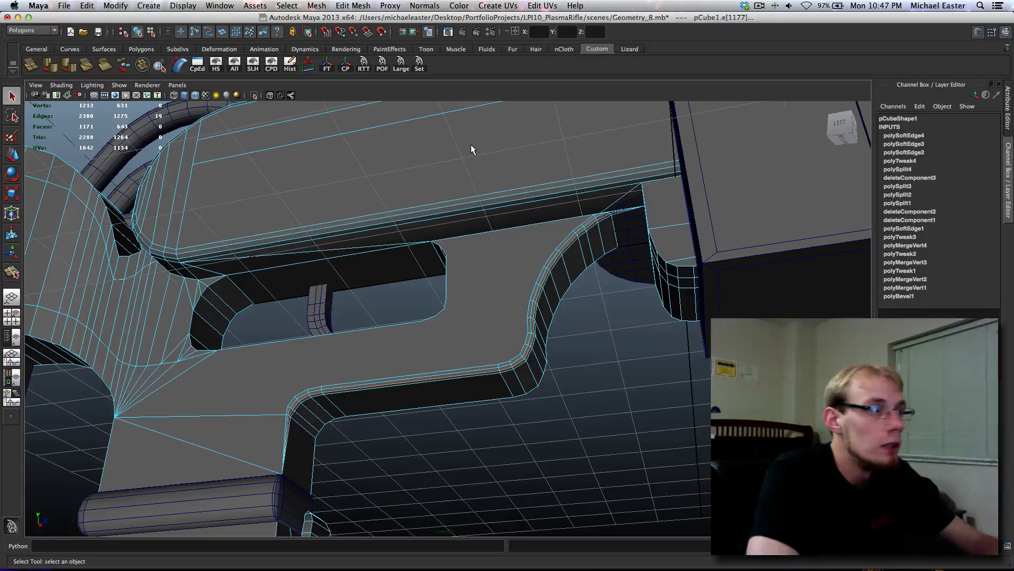
pyautogui.click(50, 64)
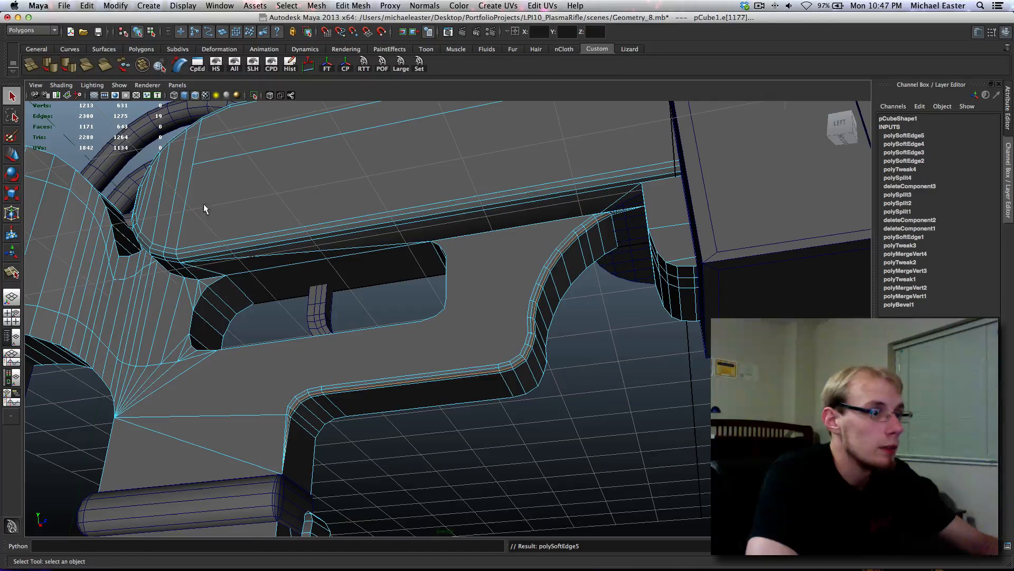
# - Apply the same soft/hard edge-normal setting to the bevel's other intermediate edge loop, again without the edges beyond the upper end
pyautogui.keyDown('shift'); pyautogui.click(399, 377); pyautogui.keyUp('shift')
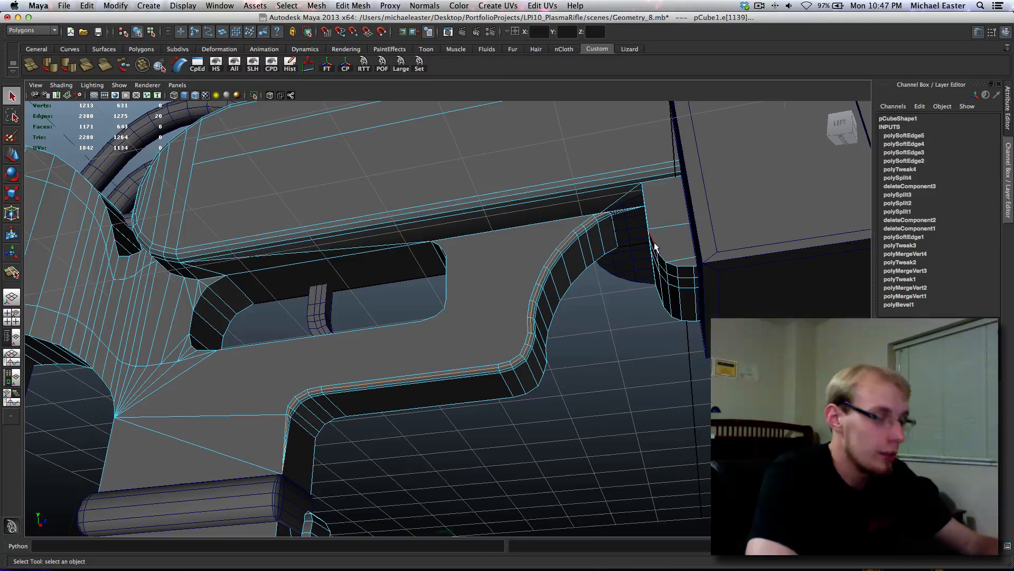
pyautogui.keyDown('shift'); pyautogui.click(626, 221); pyautogui.keyUp('shift')
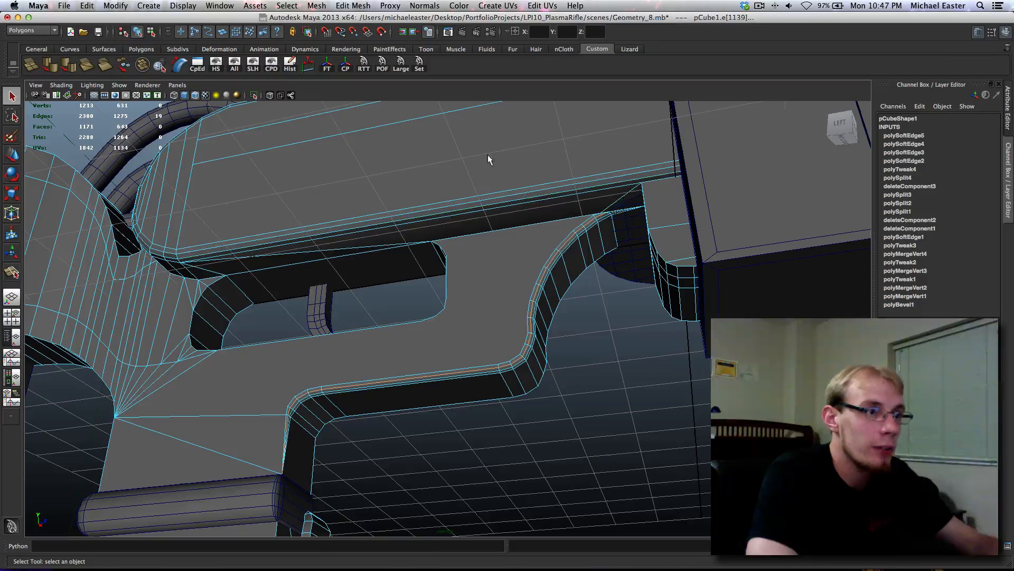
pyautogui.click(61, 70)
# - Return to object mode with nothing selected, render the body from the front side to check the bevel shading, and close the render
pyautogui.keyDown('alt'); pyautogui.moveTo(430, 294); pyautogui.dragTo(442, 238, button='middle'); pyautogui.keyUp('alt')
pyautogui.moveTo(492, 292); pyautogui.dragTo(553, 257, button='right')
pyautogui.click(595, 301)
pyautogui.keyDown('alt'); pyautogui.moveTo(599, 310); pyautogui.dragTo(605, 335); pyautogui.keyUp('alt')
pyautogui.hotkey('ctrl', 'r')
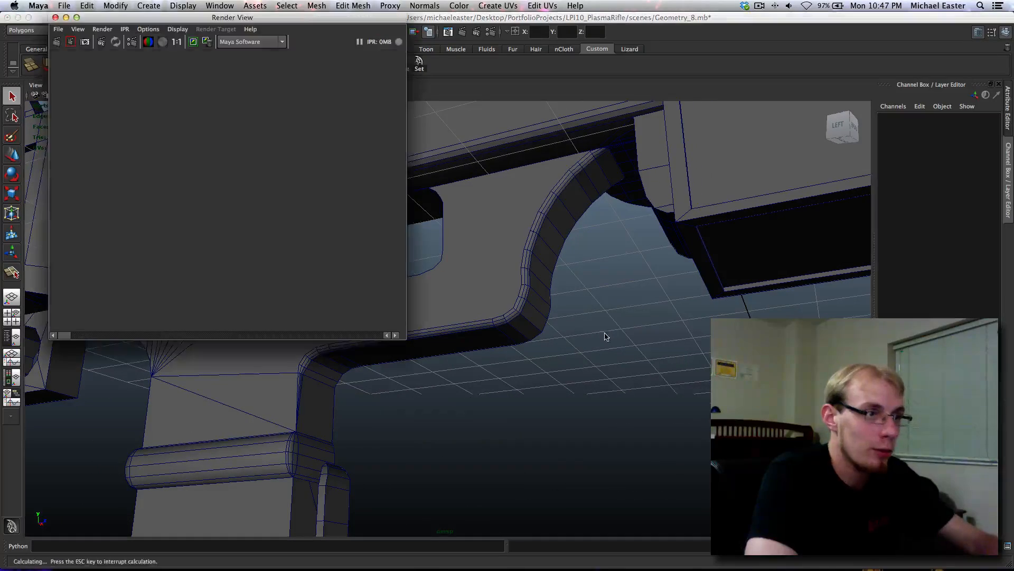
pyautogui.keyDown('alt'); pyautogui.moveTo(580, 261); pyautogui.dragTo(537, 267); pyautogui.keyUp('alt')
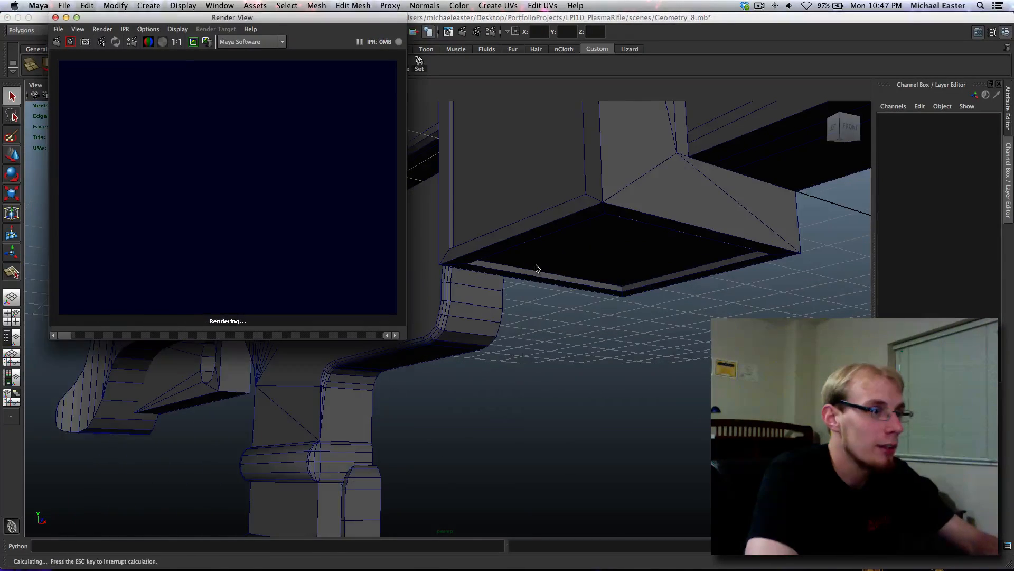
pyautogui.keyDown('alt'); pyautogui.moveTo(455, 243); pyautogui.dragTo(490, 302); pyautogui.keyUp('alt')
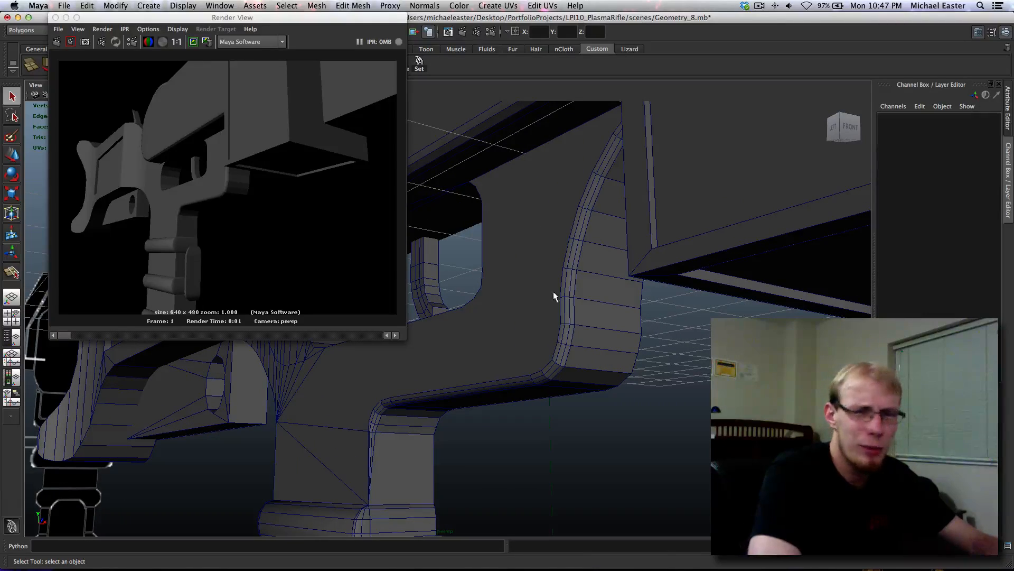
pyautogui.click(55, 17)
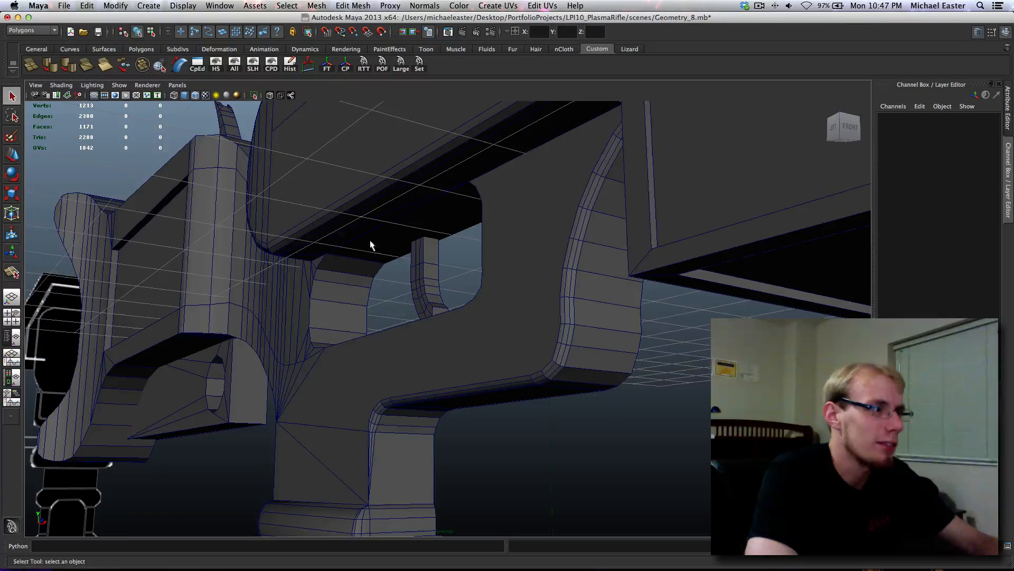
# - Select the crosswise edges around the lower bend above the grip, excluding the long edges running across the body's side faces
pyautogui.keyDown('alt'); pyautogui.moveTo(370, 227); pyautogui.dragTo(436, 284); pyautogui.keyUp('alt')
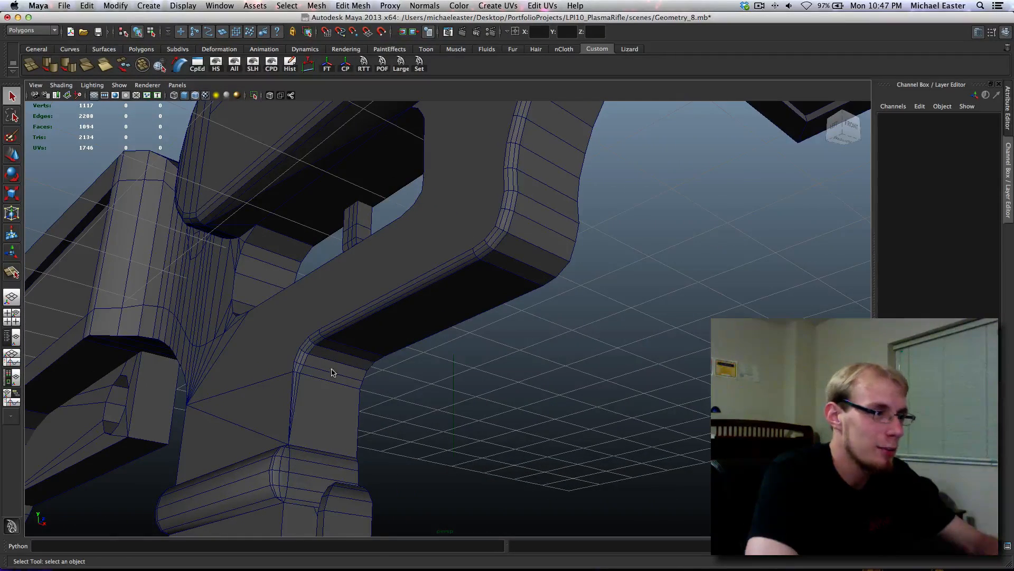
pyautogui.moveTo(332, 372); pyautogui.dragTo(318, 388, button='right')
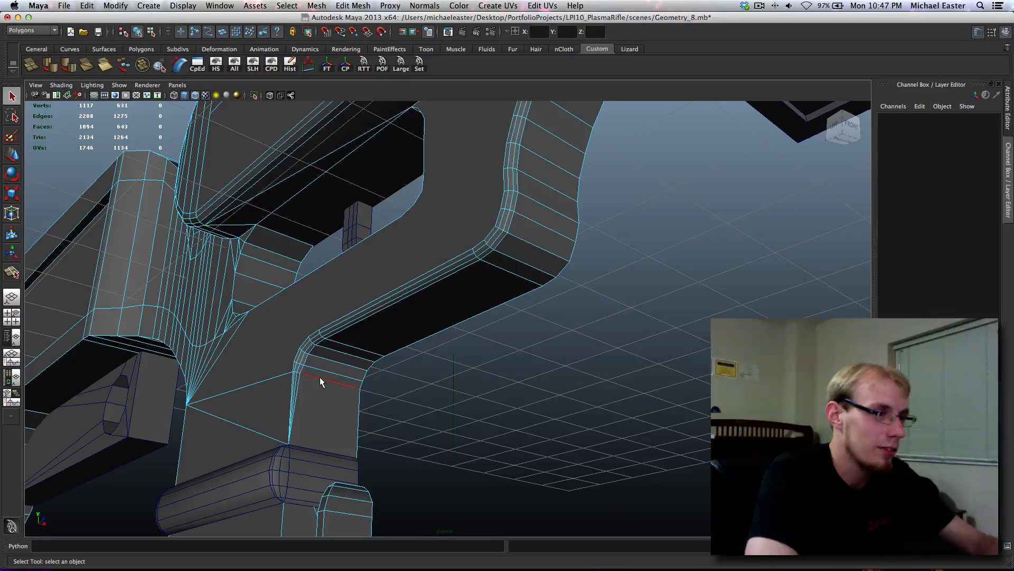
pyautogui.click(319, 378)
pyautogui.doubleClick(308, 378)
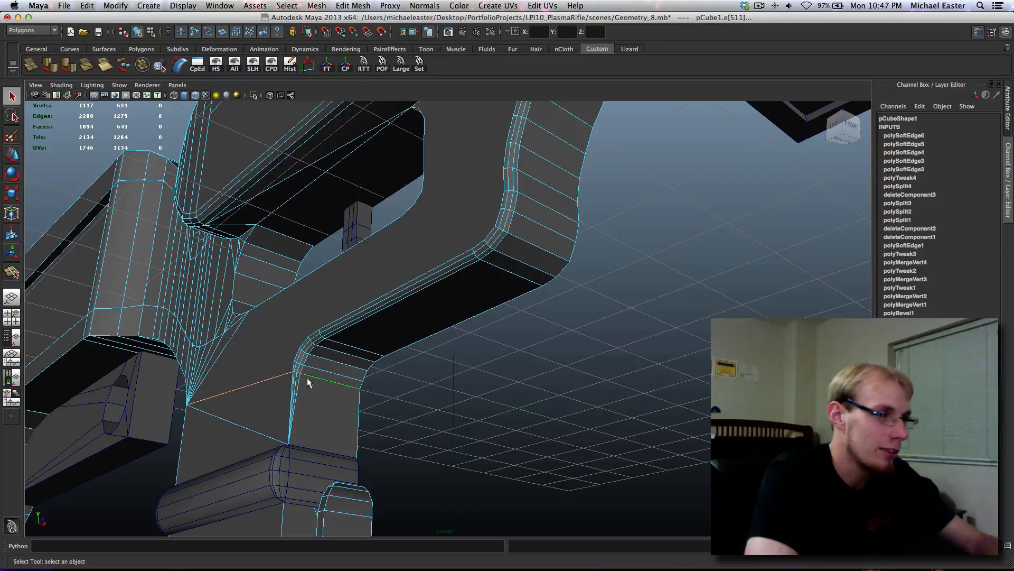
pyautogui.press('4')
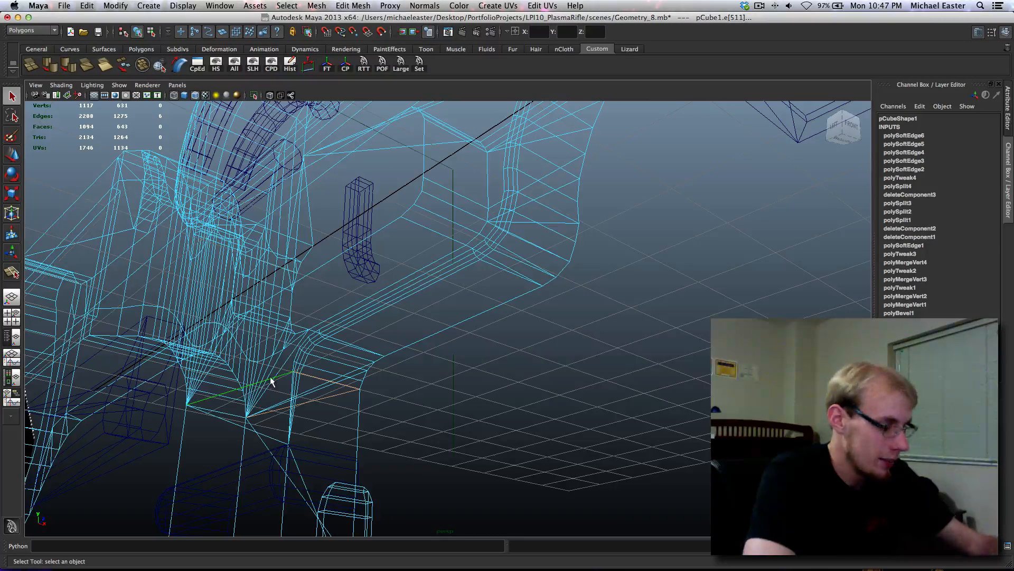
pyautogui.moveTo(253, 414)
pyautogui.mouseDown()
pyautogui.moveTo(286, 423)
pyautogui.moveTo(283, 442)
pyautogui.mouseUp()
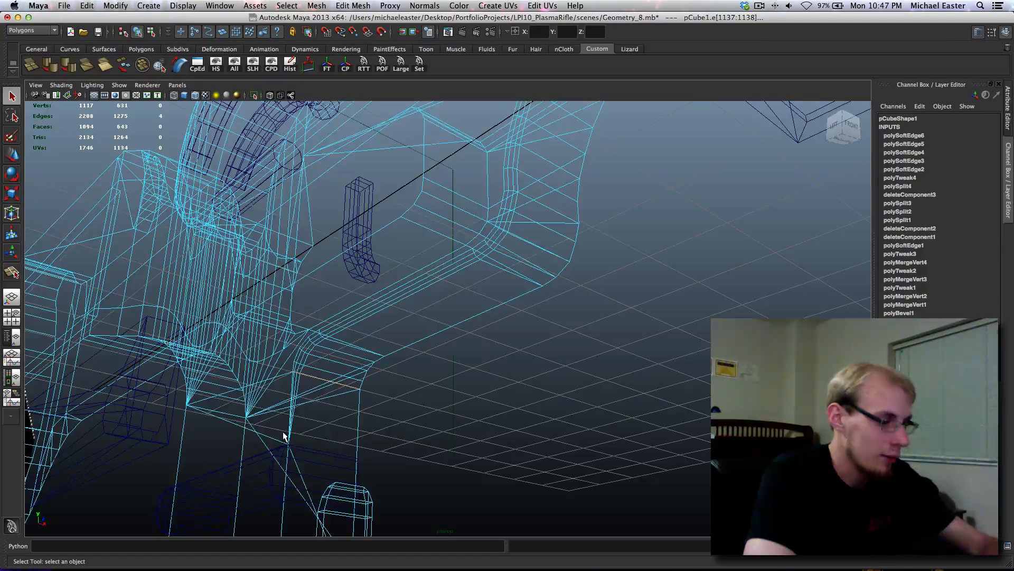
pyautogui.press('5')
pyautogui.keyDown('shift'); pyautogui.doubleClick(321, 376); pyautogui.keyUp('shift')
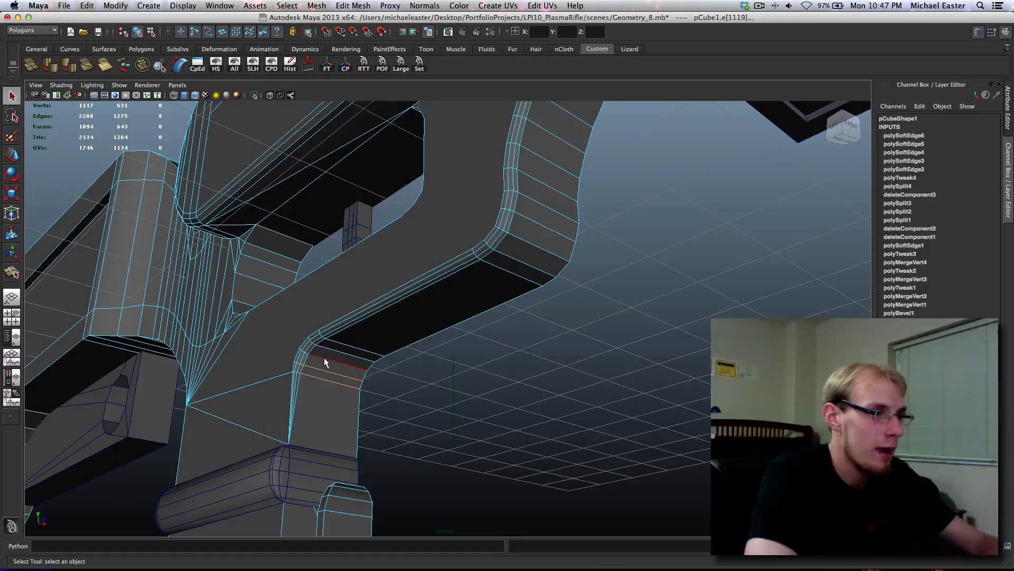
pyautogui.keyDown('shift'); pyautogui.doubleClick(324, 357); pyautogui.keyUp('shift')
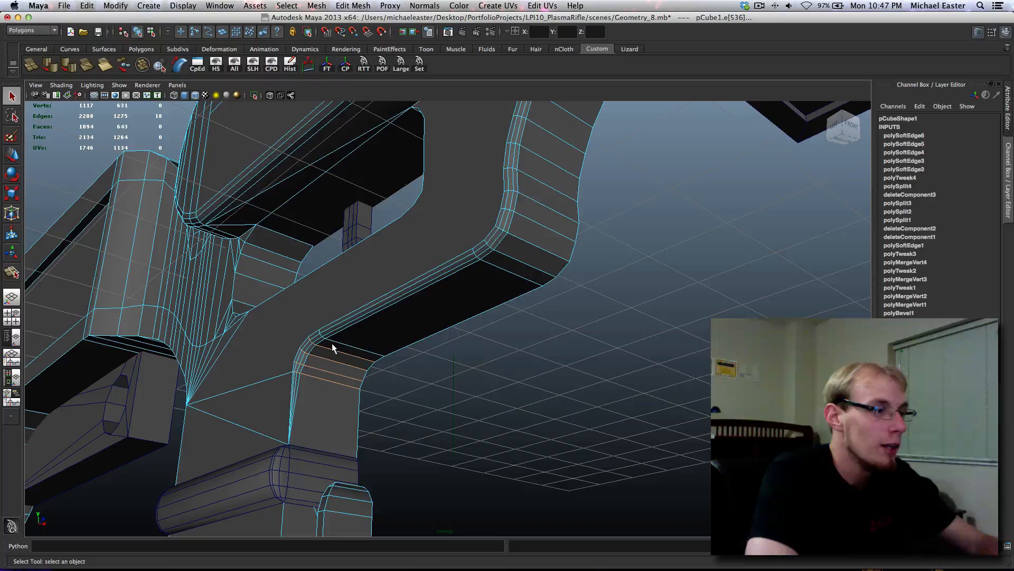
pyautogui.keyDown('shift'); pyautogui.doubleClick(334, 342); pyautogui.keyUp('shift')
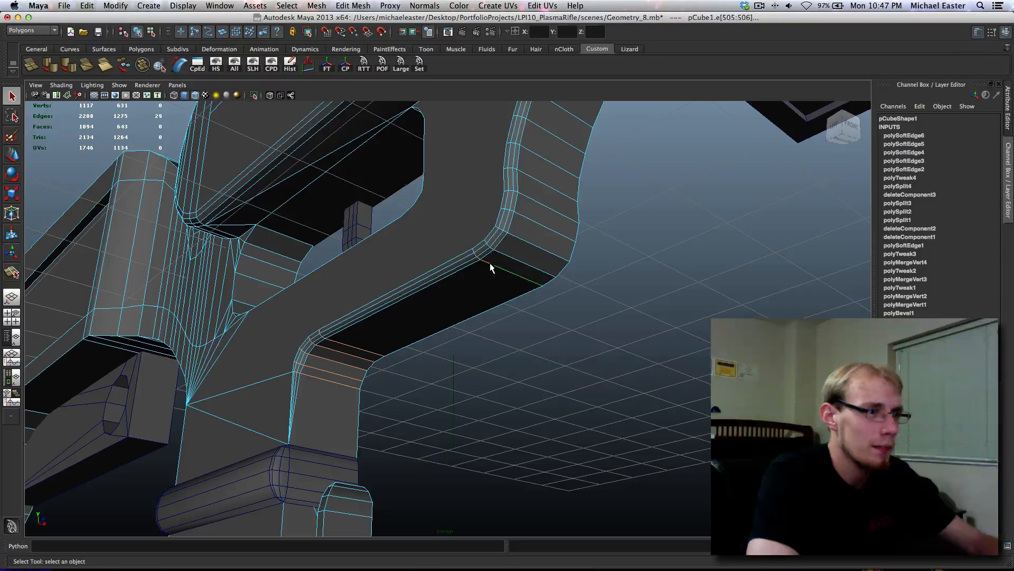
# - Add the crosswise edges around the outer bend and up the curved section, and apply the soft/hard edge-normal setting to the selection
pyautogui.keyDown('shift'); pyautogui.doubleClick(502, 252); pyautogui.keyUp('shift')
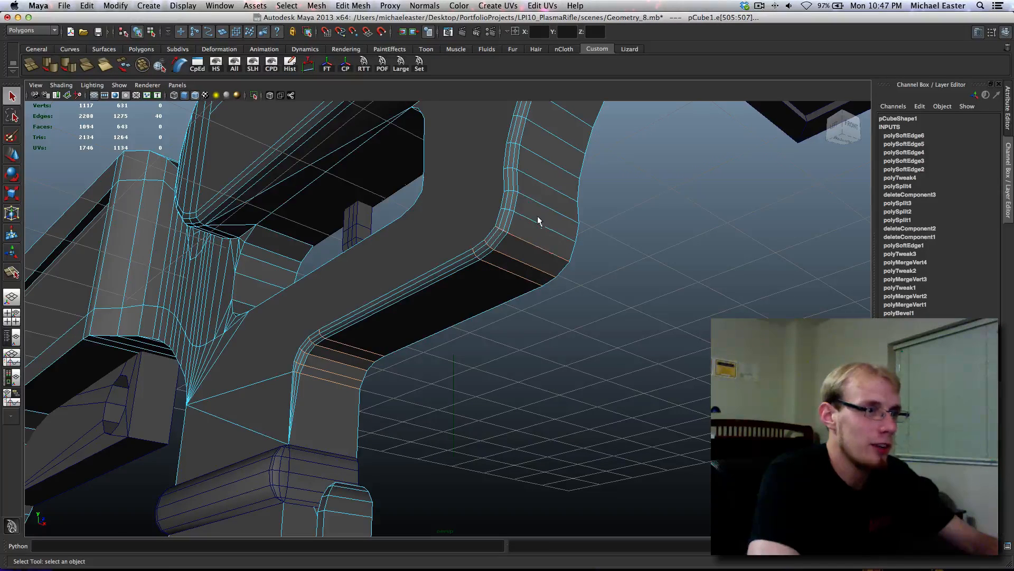
pyautogui.keyDown('alt'); pyautogui.moveTo(535, 218); pyautogui.dragTo(462, 362); pyautogui.keyUp('alt')
pyautogui.keyDown('shift'); pyautogui.doubleClick(462, 364); pyautogui.keyUp('shift')
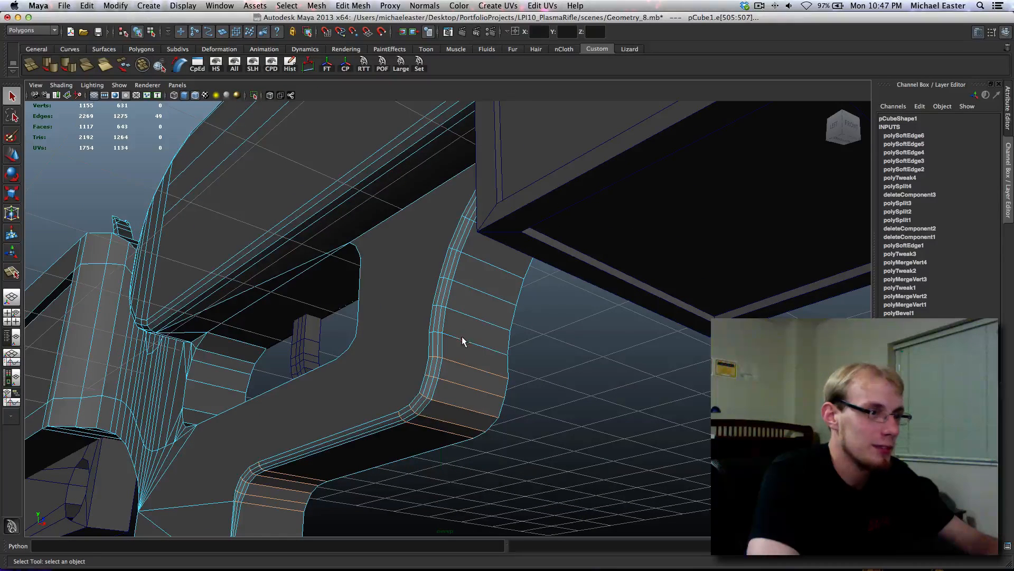
pyautogui.keyDown('shift'); pyautogui.doubleClick(461, 340); pyautogui.keyUp('shift')
pyautogui.keyDown('shift'); pyautogui.doubleClick(465, 315); pyautogui.keyUp('shift')
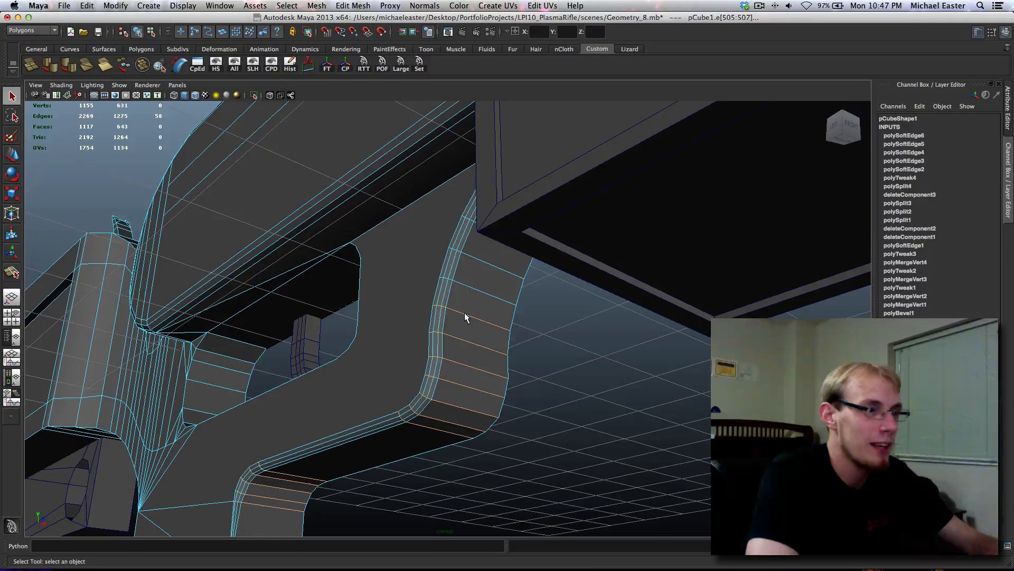
pyautogui.keyDown('shift'); pyautogui.doubleClick(482, 260); pyautogui.keyUp('shift')
pyautogui.keyDown('alt'); pyautogui.moveTo(451, 285); pyautogui.dragTo(496, 278); pyautogui.keyUp('alt')
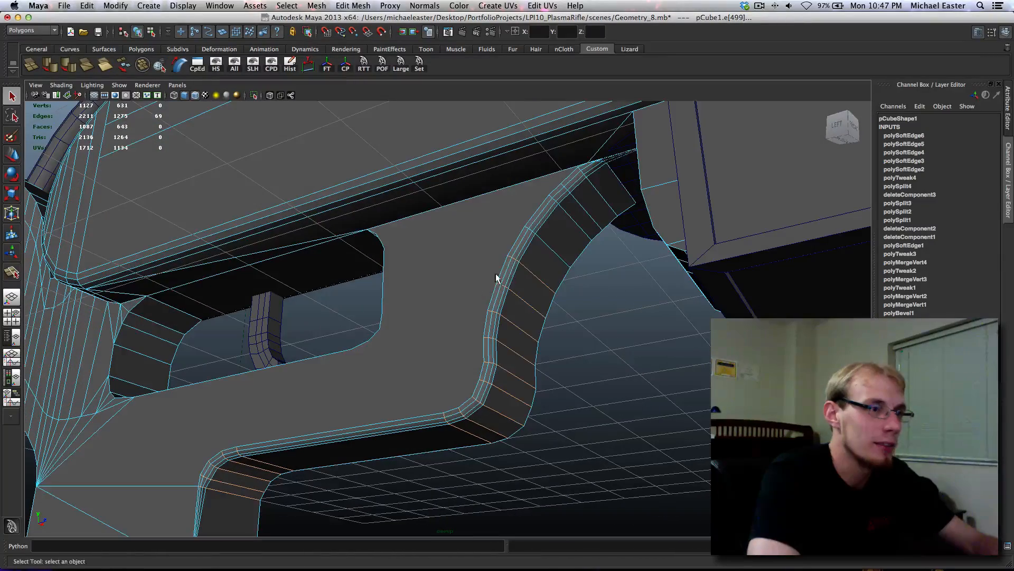
pyautogui.keyDown('shift'); pyautogui.doubleClick(547, 240); pyautogui.keyUp('shift')
pyautogui.keyDown('alt'); pyautogui.moveTo(543, 235); pyautogui.dragTo(532, 284); pyautogui.keyUp('alt')
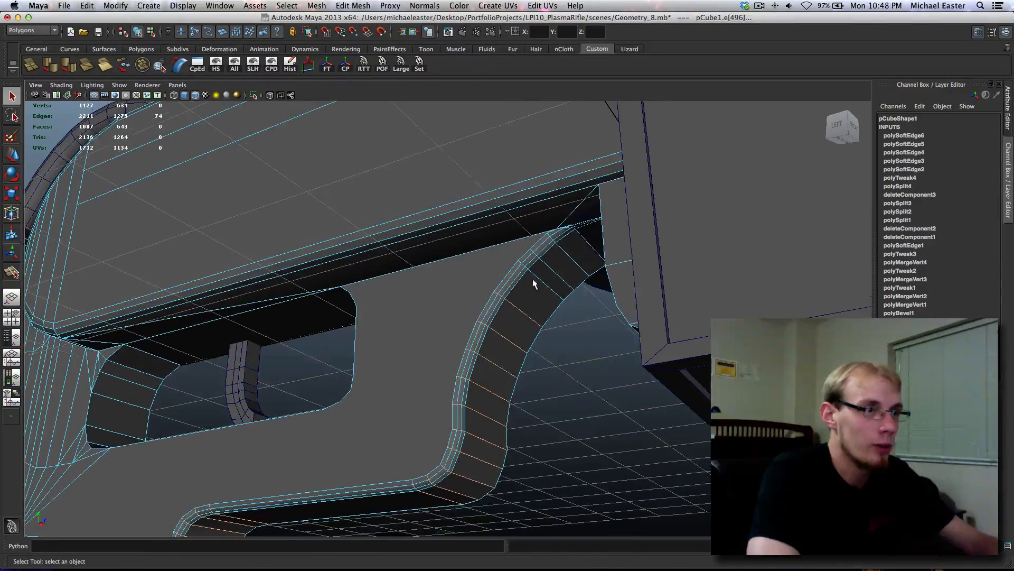
pyautogui.keyDown('shift'); pyautogui.doubleClick(539, 277); pyautogui.keyUp('shift')
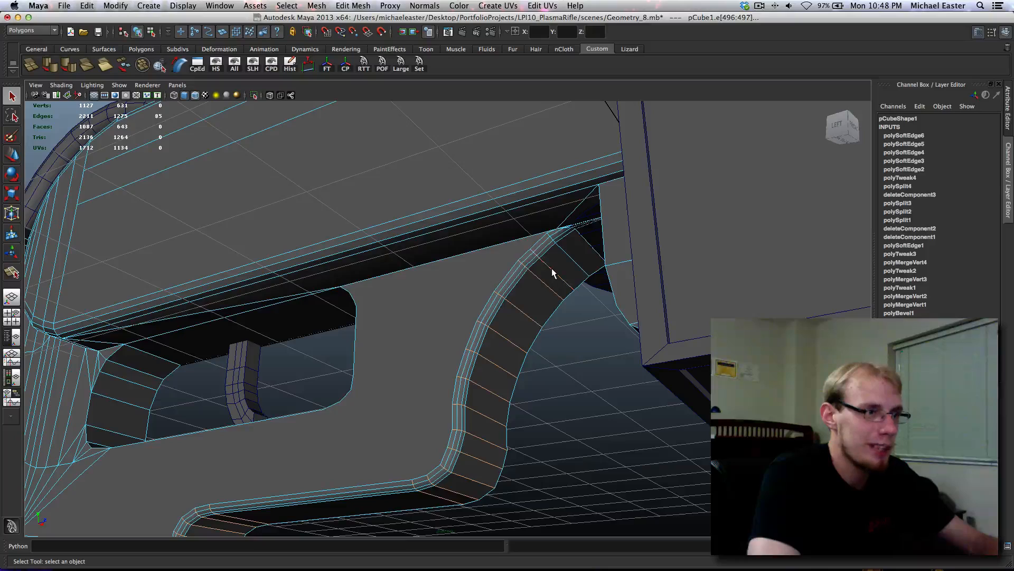
pyautogui.keyDown('shift'); pyautogui.doubleClick(569, 255); pyautogui.keyUp('shift')
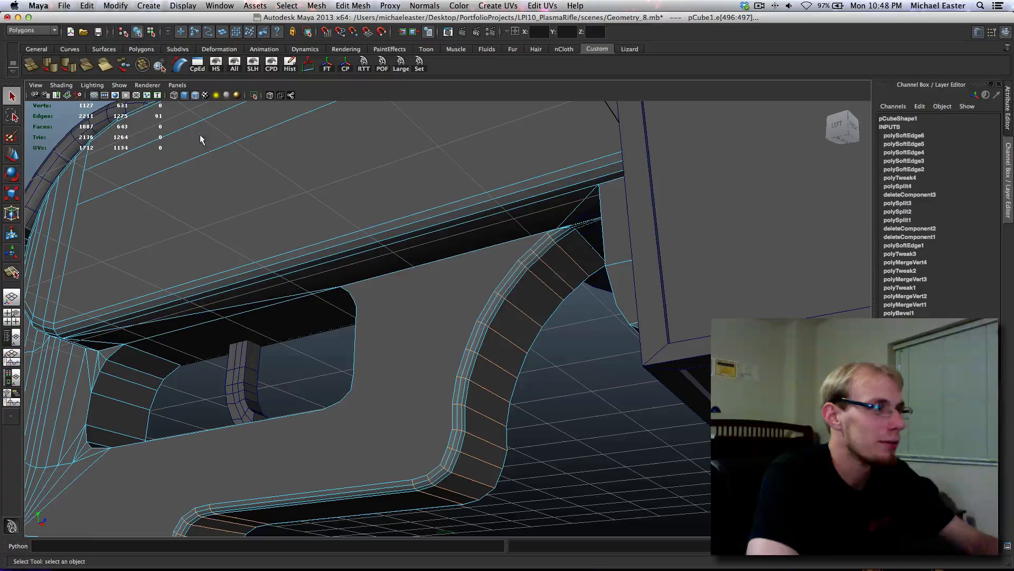
pyautogui.click(48, 68)
# - Return to object mode with nothing selected, render the smoothed underside from two views, and close the render
pyautogui.keyDown('alt'); pyautogui.moveTo(412, 317); pyautogui.dragTo(456, 251); pyautogui.keyUp('alt')
pyautogui.moveTo(456, 247); pyautogui.dragTo(497, 227, button='right')
pyautogui.click(594, 294)
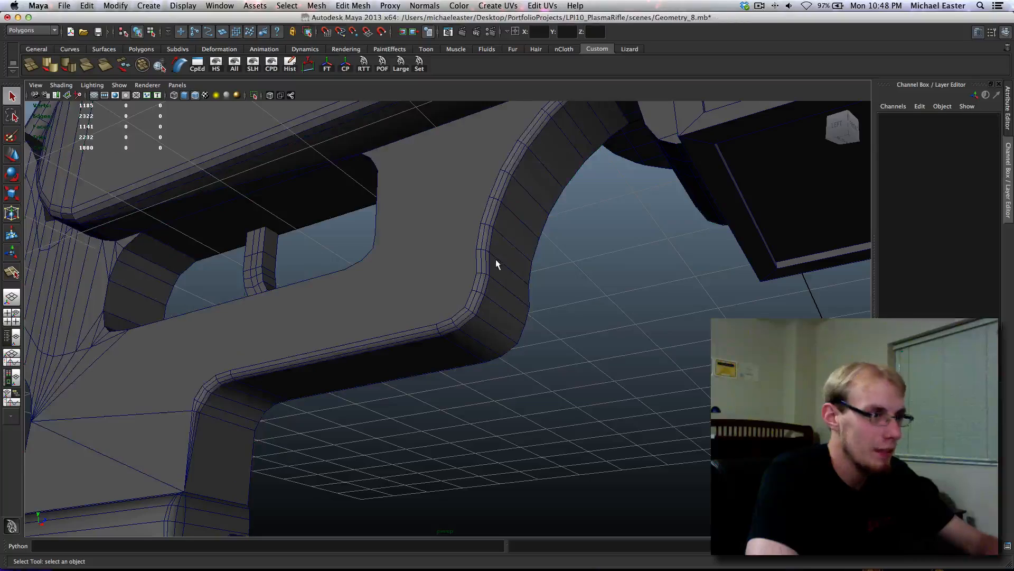
pyautogui.hotkey('ctrl', 'r')
pyautogui.moveTo(527, 290)
pyautogui.keyDown('alt'); pyautogui.mouseDown()
pyautogui.moveTo(502, 294)
pyautogui.moveTo(566, 351)
pyautogui.moveTo(584, 335)
pyautogui.moveTo(466, 227)
pyautogui.moveTo(271, 344)
pyautogui.moveTo(492, 333)
pyautogui.moveTo(518, 298)
pyautogui.mouseUp(); pyautogui.keyUp('alt')
pyautogui.hotkey('ctrl', 'r')
pyautogui.click(55, 17)
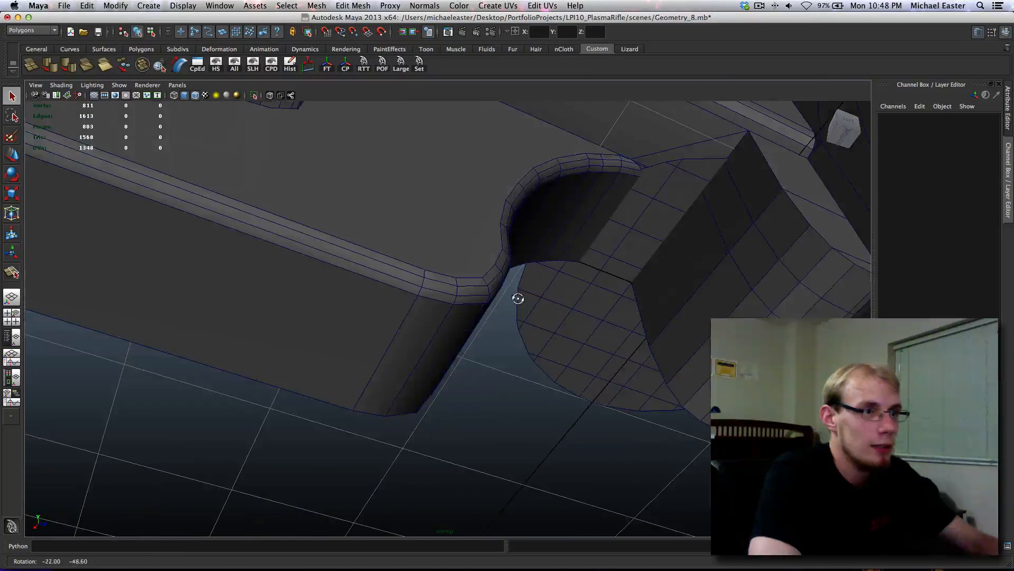
# - Move the flat circular surface out of the rifle body to Translate X 2.255 and frame it for inspection
pyautogui.scroll(6, 466, 331)
pyautogui.click(441, 373)
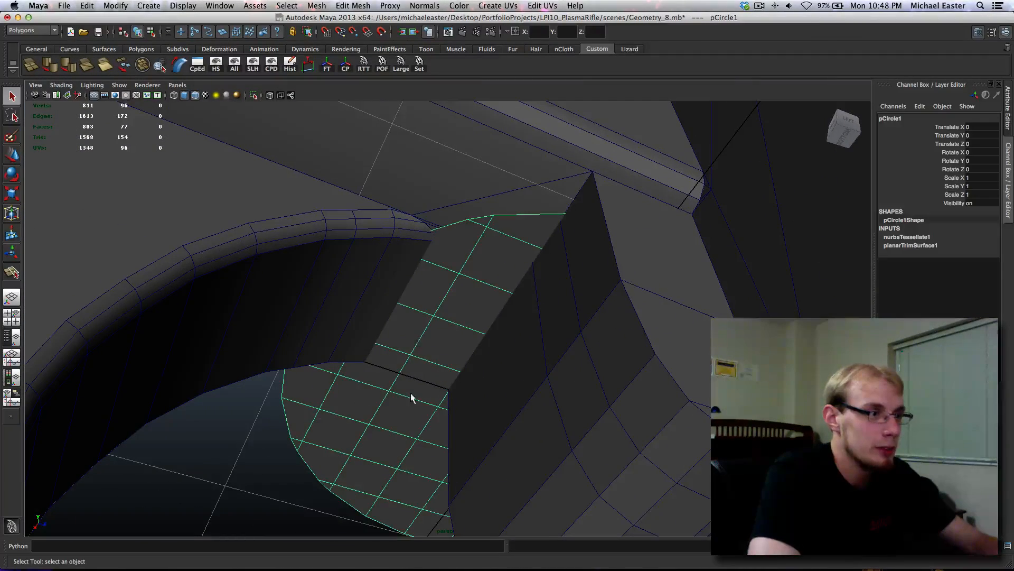
pyautogui.keyDown('alt'); pyautogui.moveTo(413, 397); pyautogui.dragTo(433, 403); pyautogui.keyUp('alt')
pyautogui.press('w')
pyautogui.moveTo(336, 371); pyautogui.dragTo(84, 490)
pyautogui.scroll(-5, 252, 379)
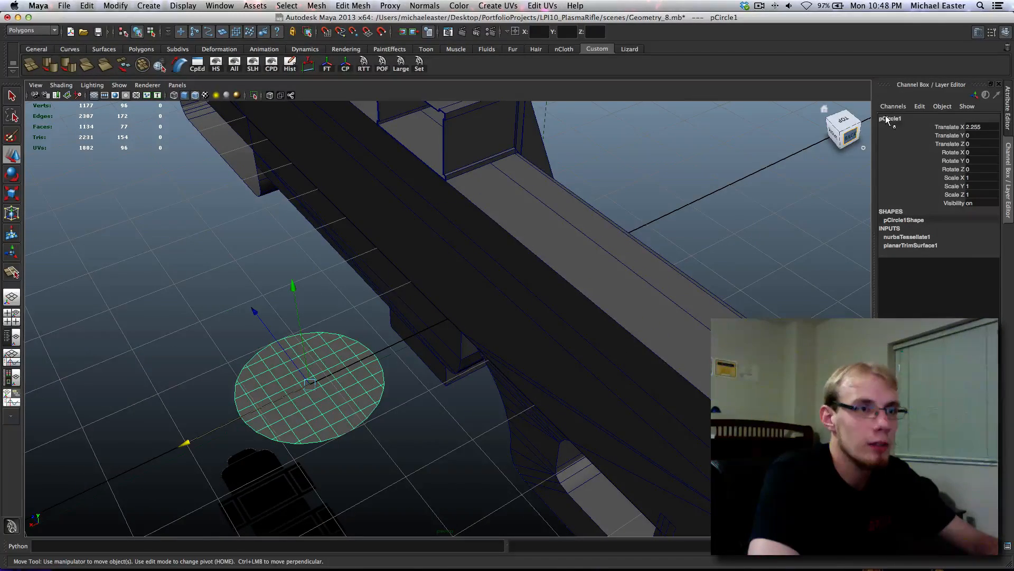
pyautogui.keyDown('alt'); pyautogui.moveTo(498, 293); pyautogui.dragTo(494, 282); pyautogui.keyUp('alt')
pyautogui.press('f')
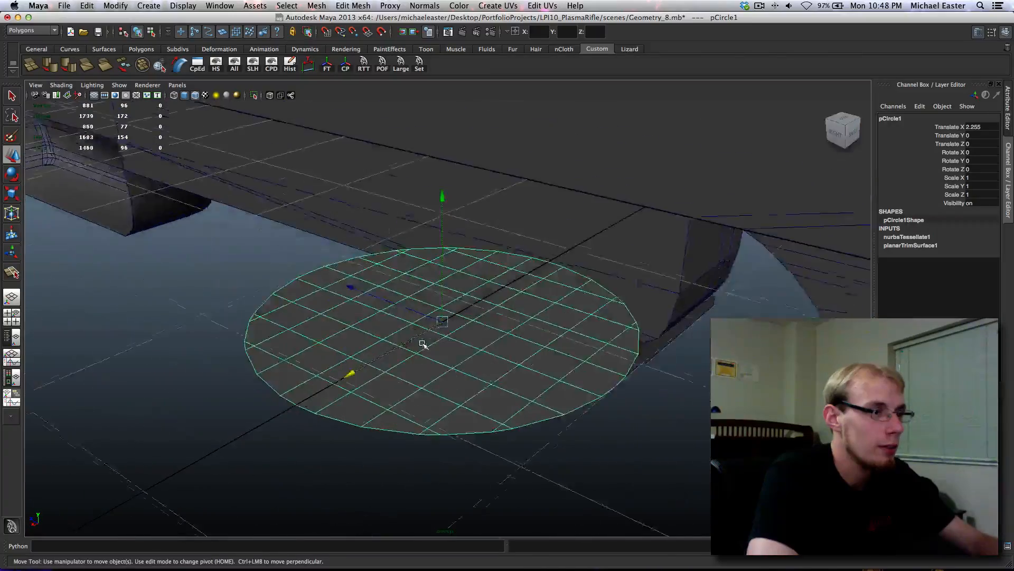
pyautogui.keyDown('alt'); pyautogui.moveTo(423, 344); pyautogui.dragTo(658, 288); pyautogui.keyUp('alt')
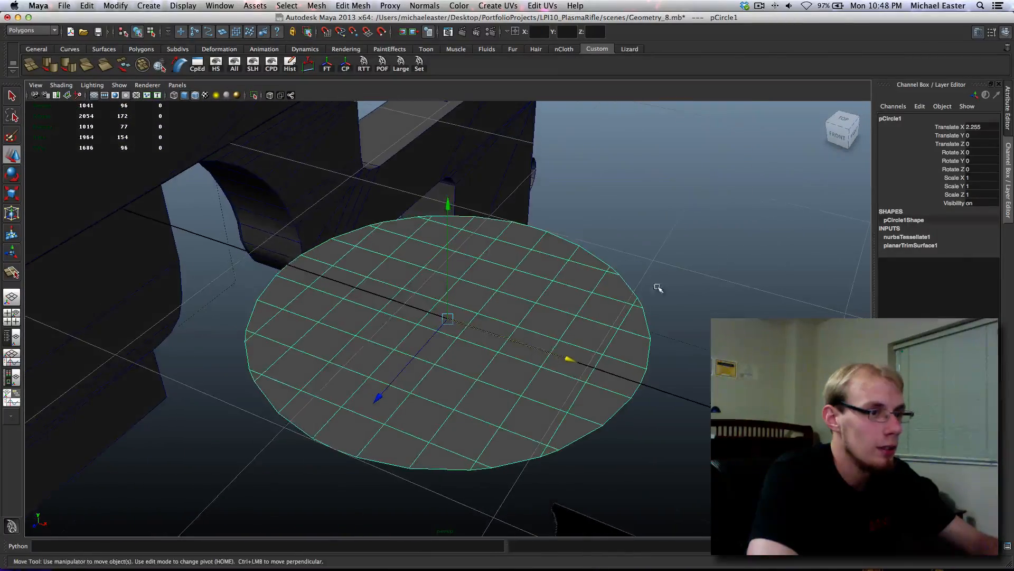
# - Delete the flat circular surface beside the rifle
pyautogui.click(726, 254)
pyautogui.keyDown('shift'); pyautogui.rightClick(729, 257); pyautogui.keyUp('shift')
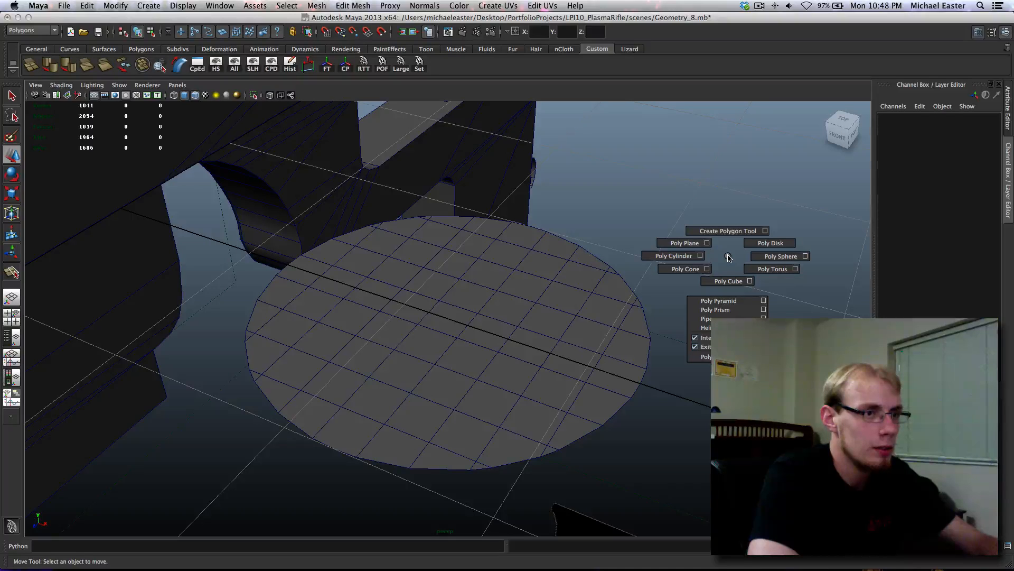
pyautogui.keyDown('alt'); pyautogui.moveTo(638, 332); pyautogui.dragTo(573, 350); pyautogui.keyUp('alt')
pyautogui.click(452, 281)
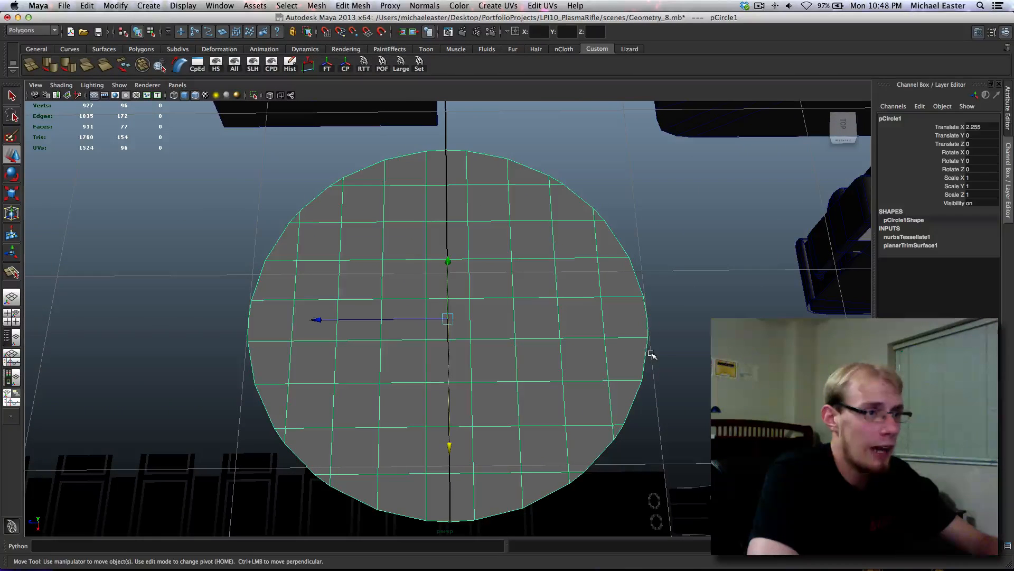
pyautogui.press('Delete')
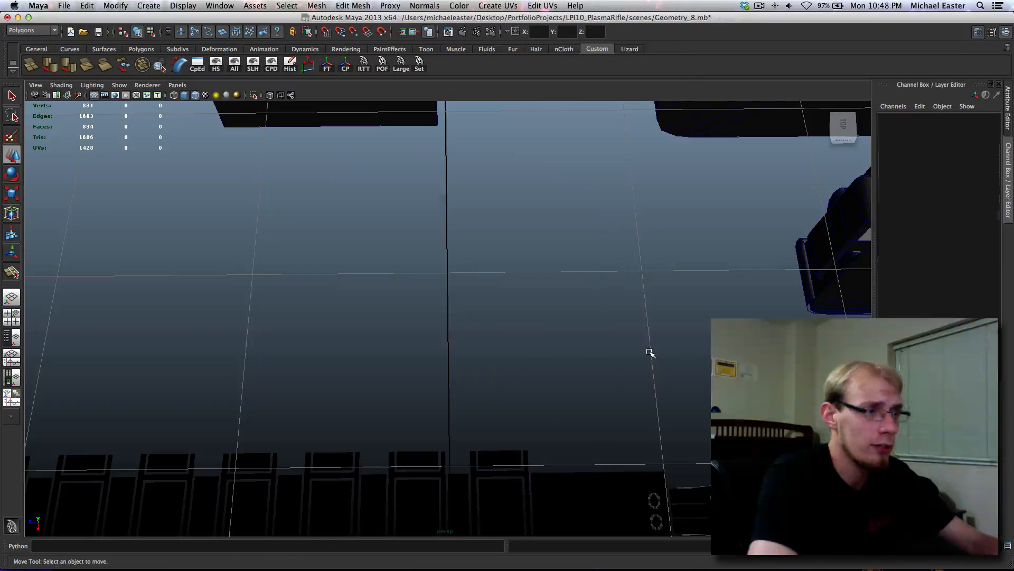
# - Examine the rifle's underside and the curved block beside the guard for leftover edges, in object mode with nothing selected
pyautogui.keyDown('alt'); pyautogui.moveTo(466, 350); pyautogui.dragTo(283, 344); pyautogui.keyUp('alt')
pyautogui.keyDown('alt'); pyautogui.moveTo(256, 393); pyautogui.dragTo(299, 333); pyautogui.keyUp('alt')
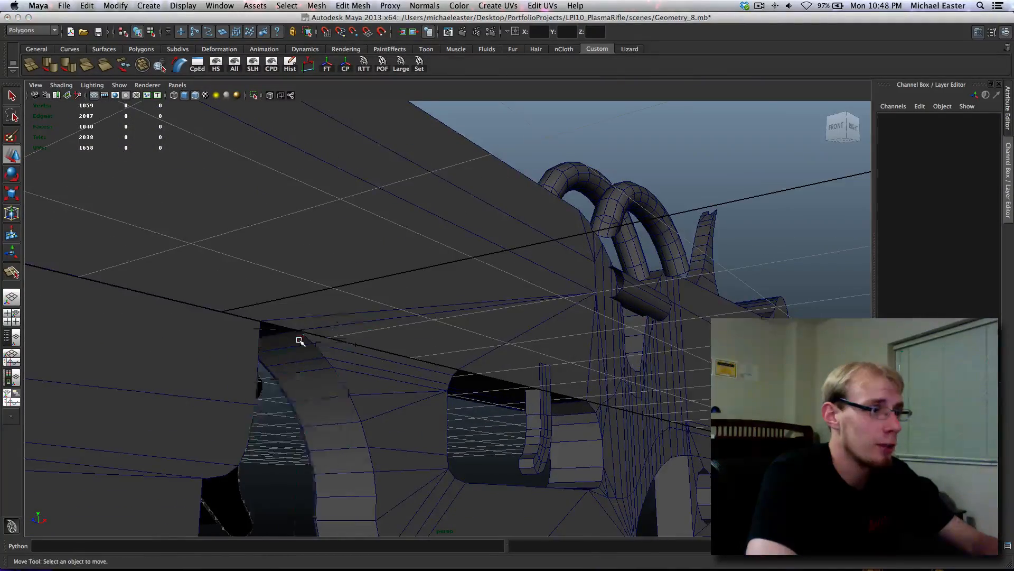
pyautogui.click(299, 338)
pyautogui.keyDown('alt'); pyautogui.moveTo(294, 383); pyautogui.dragTo(384, 374); pyautogui.keyUp('alt')
pyautogui.keyDown('alt'); pyautogui.moveTo(519, 378); pyautogui.dragTo(470, 375); pyautogui.keyUp('alt')
pyautogui.moveTo(347, 288); pyautogui.dragTo(486, 247, button='right')
pyautogui.press('q')
pyautogui.click(480, 429)
pyautogui.scroll(-10, 462, 425)
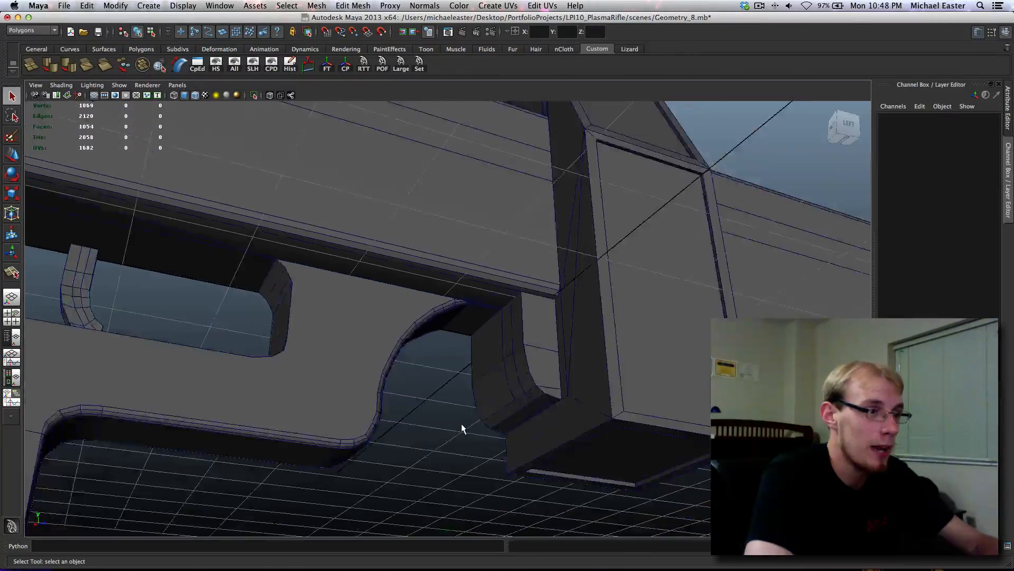
pyautogui.keyDown('alt'); pyautogui.moveTo(461, 423); pyautogui.dragTo(573, 404); pyautogui.keyUp('alt')
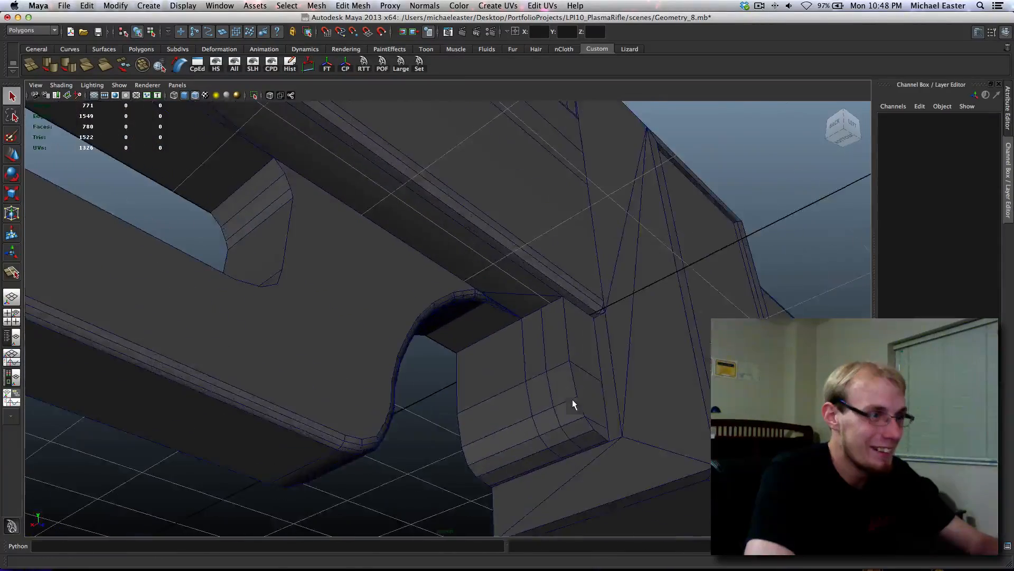
# - Merge the two extra vertices on the curved block's upper edge into its outer corner with the Merge Vertex Tool
pyautogui.keyDown('alt'); pyautogui.moveTo(573, 404); pyautogui.dragTo(425, 359, button='middle'); pyautogui.keyUp('alt')
pyautogui.scroll(3, 421, 304)
pyautogui.moveTo(410, 293); pyautogui.dragTo(365, 292, button='right')
pyautogui.click(417, 274)
pyautogui.keyDown('shift'); pyautogui.click(418, 271); pyautogui.keyUp('shift')
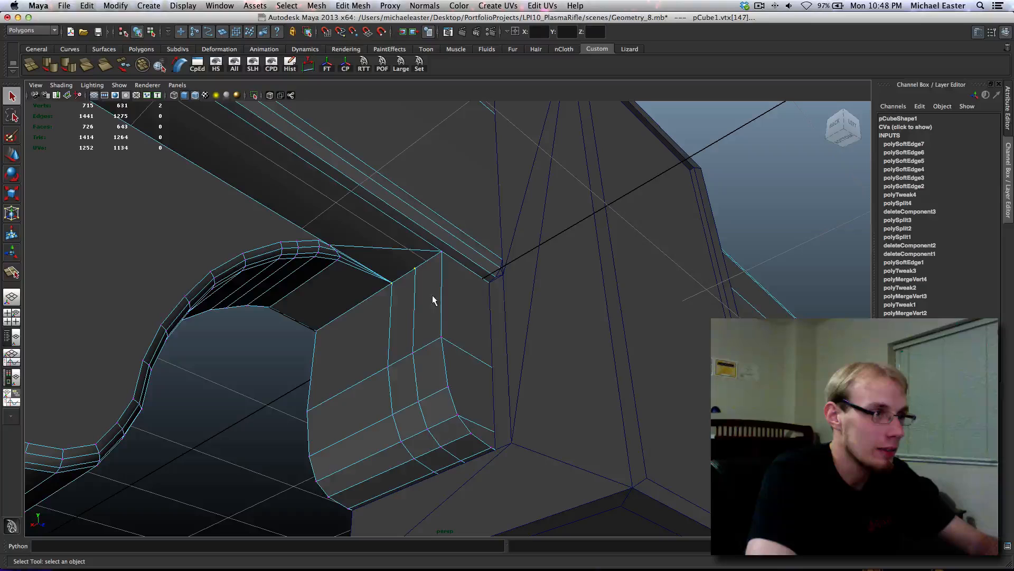
pyautogui.keyDown('shift'); pyautogui.moveTo(433, 300); pyautogui.dragTo(432, 258, button='right'); pyautogui.keyUp('shift')
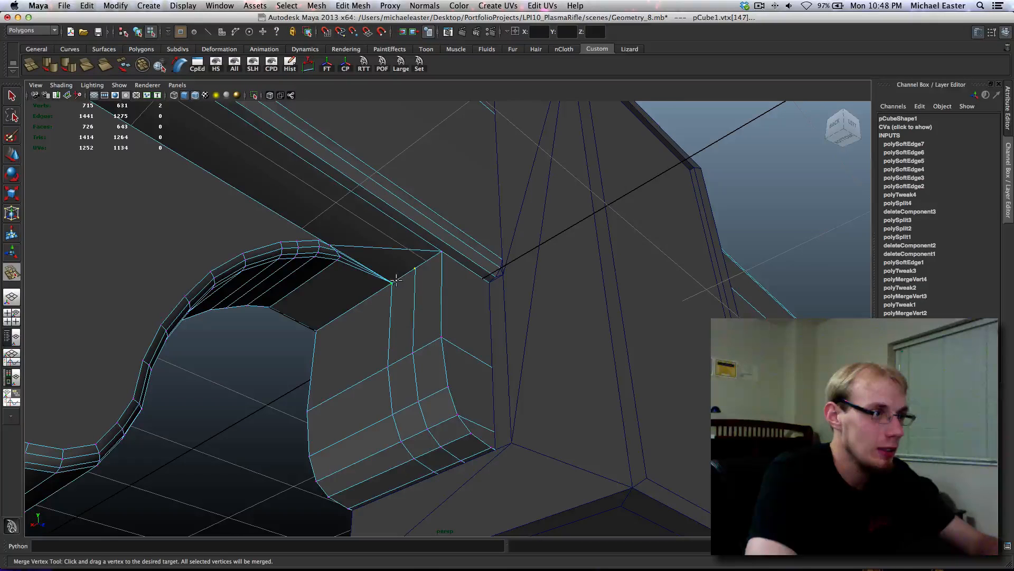
pyautogui.moveTo(440, 253); pyautogui.dragTo(441, 252)
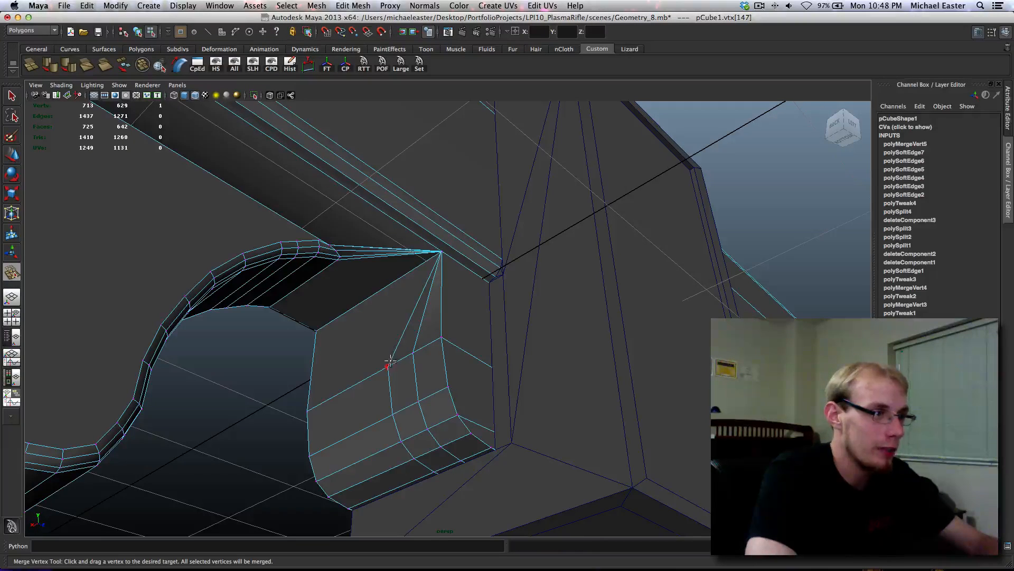
# - Merge the remaining extra vertices down the curved block into the matching vertices along its outer edge
pyautogui.moveTo(410, 355); pyautogui.dragTo(441, 337)
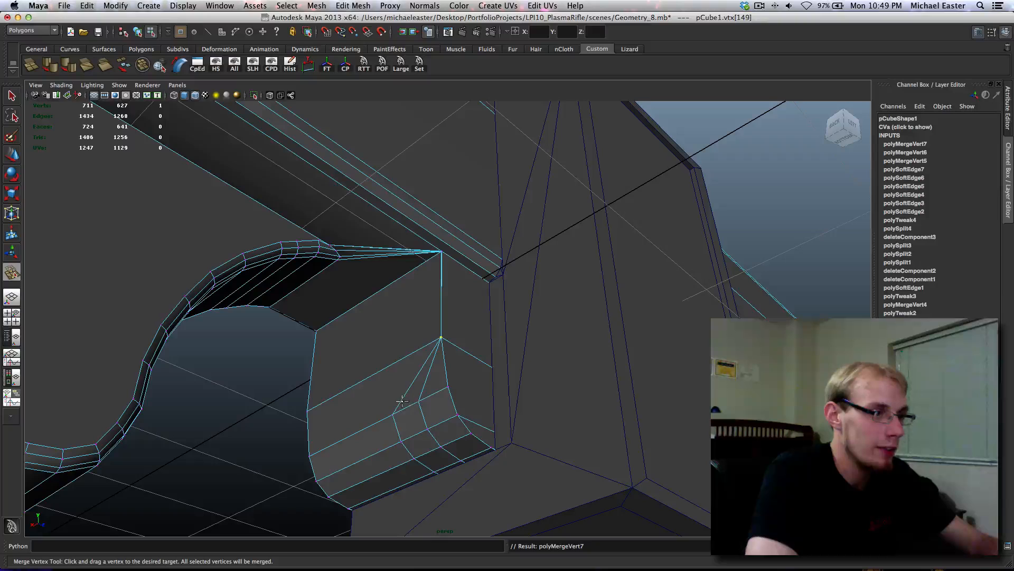
pyautogui.moveTo(417, 402); pyautogui.dragTo(447, 387)
pyautogui.moveTo(422, 431); pyautogui.dragTo(459, 416)
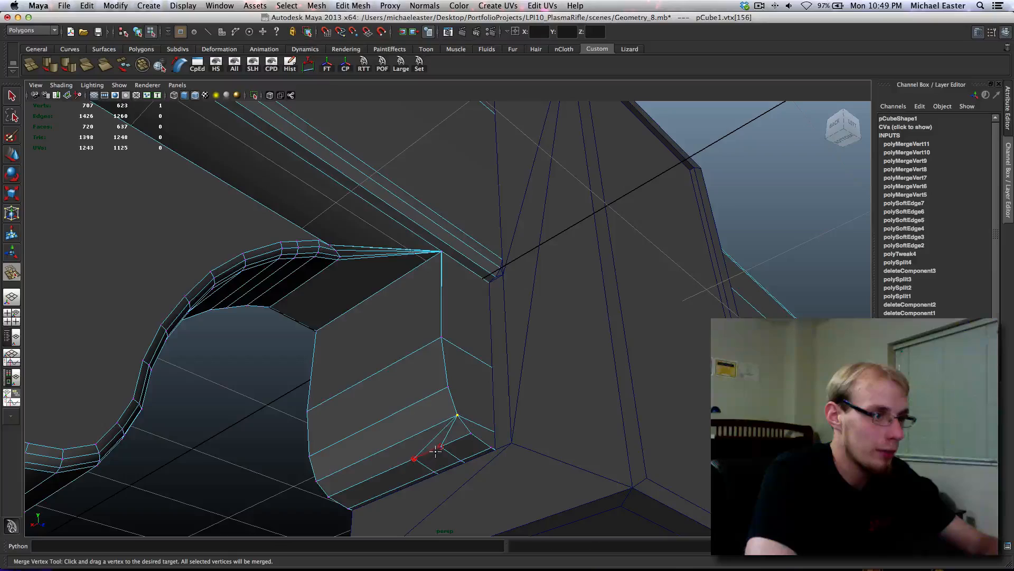
pyautogui.moveTo(435, 450)
pyautogui.mouseDown()
pyautogui.moveTo(469, 434)
pyautogui.moveTo(461, 460)
pyautogui.moveTo(472, 435)
pyautogui.moveTo(357, 331)
pyautogui.moveTo(159, 215)
pyautogui.moveTo(435, 355)
pyautogui.moveTo(502, 358)
pyautogui.mouseUp()
pyautogui.press('4')
pyautogui.press('5')
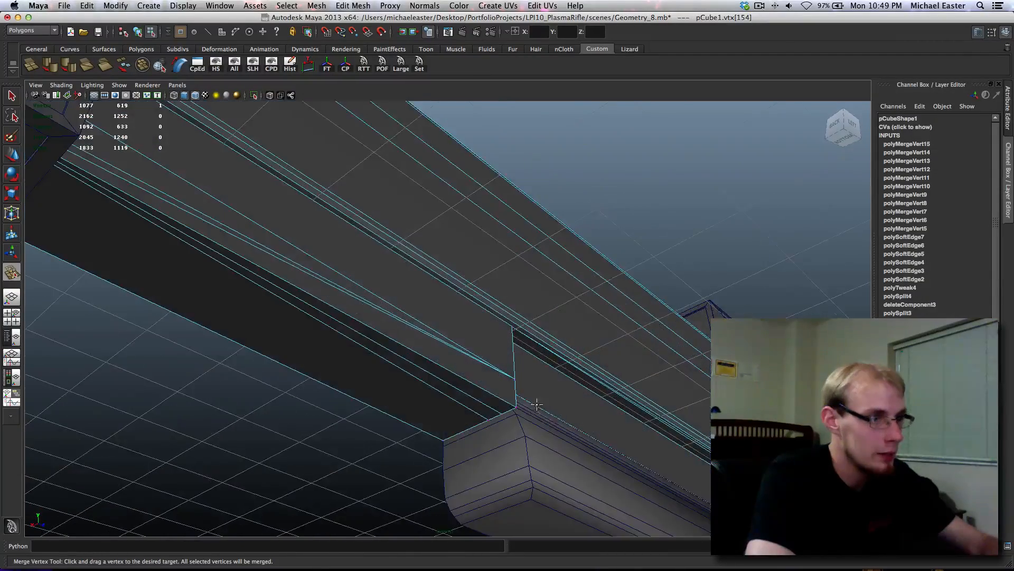
# - Merge the stray vertices on the body's underside strip into the lower corner where it meets the lower tube
pyautogui.moveTo(537, 404)
pyautogui.keyDown('alt'); pyautogui.mouseDown()
pyautogui.moveTo(518, 421)
pyautogui.moveTo(451, 390)
pyautogui.moveTo(166, 421)
pyautogui.moveTo(277, 269)
pyautogui.moveTo(445, 284)
pyautogui.moveTo(376, 268)
pyautogui.moveTo(387, 288)
pyautogui.mouseUp(); pyautogui.keyUp('alt')
pyautogui.press('4')
pyautogui.press('5')
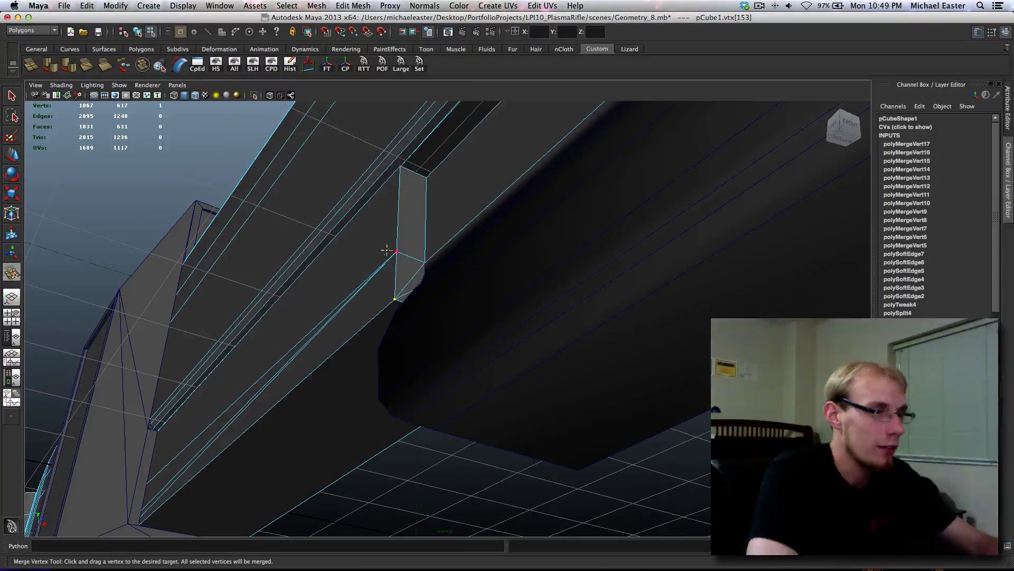
pyautogui.keyDown('alt'); pyautogui.moveTo(386, 250); pyautogui.dragTo(337, 294); pyautogui.keyUp('alt')
pyautogui.press('4')
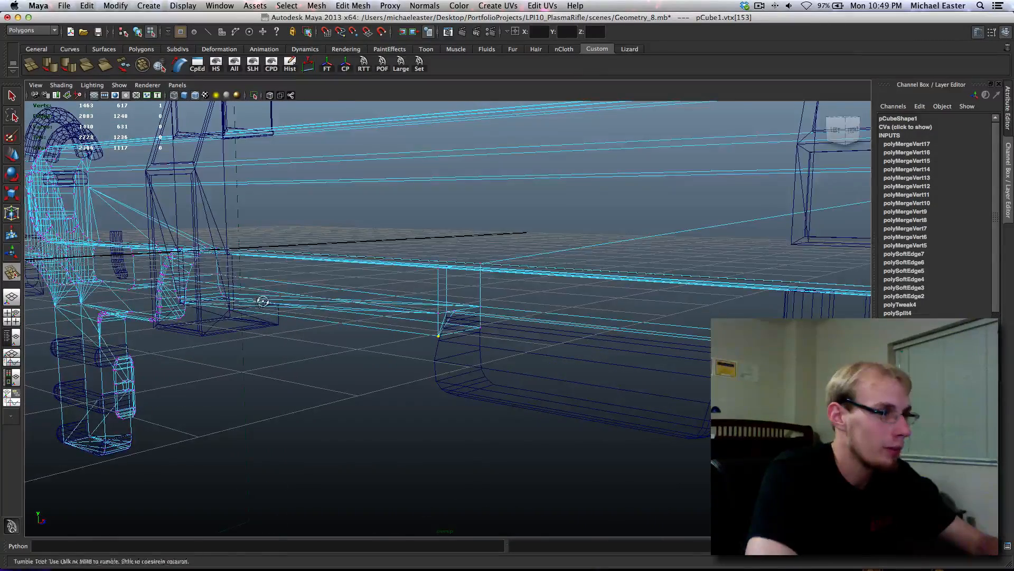
pyautogui.moveTo(260, 296)
pyautogui.keyDown('alt'); pyautogui.mouseDown()
pyautogui.moveTo(427, 317)
pyautogui.moveTo(445, 338)
pyautogui.mouseUp(); pyautogui.keyUp('alt')
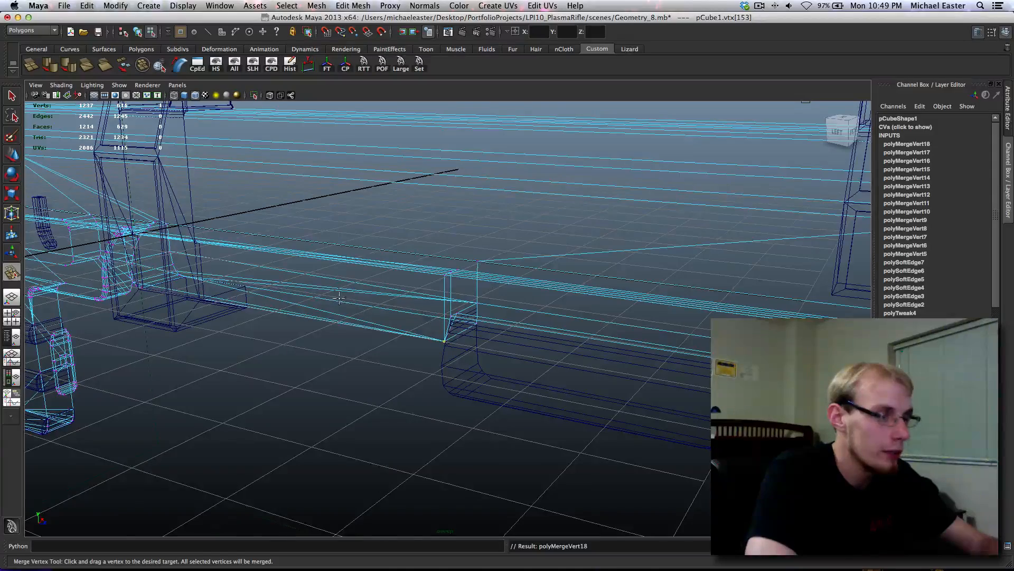
# - Return to object mode with nothing selected, render the whole rifle, and close the render
pyautogui.keyDown('alt'); pyautogui.moveTo(340, 298); pyautogui.dragTo(317, 285); pyautogui.keyUp('alt')
pyautogui.press('5')
pyautogui.moveTo(294, 267); pyautogui.dragTo(335, 257, button='right')
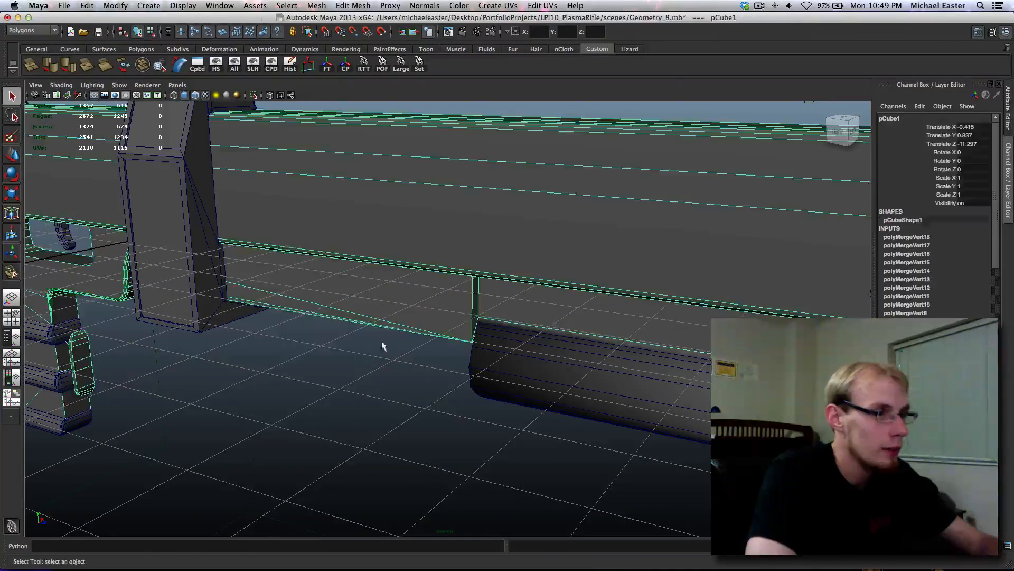
pyautogui.click(383, 346)
pyautogui.keyDown('alt'); pyautogui.moveTo(384, 346); pyautogui.dragTo(392, 389); pyautogui.keyUp('alt')
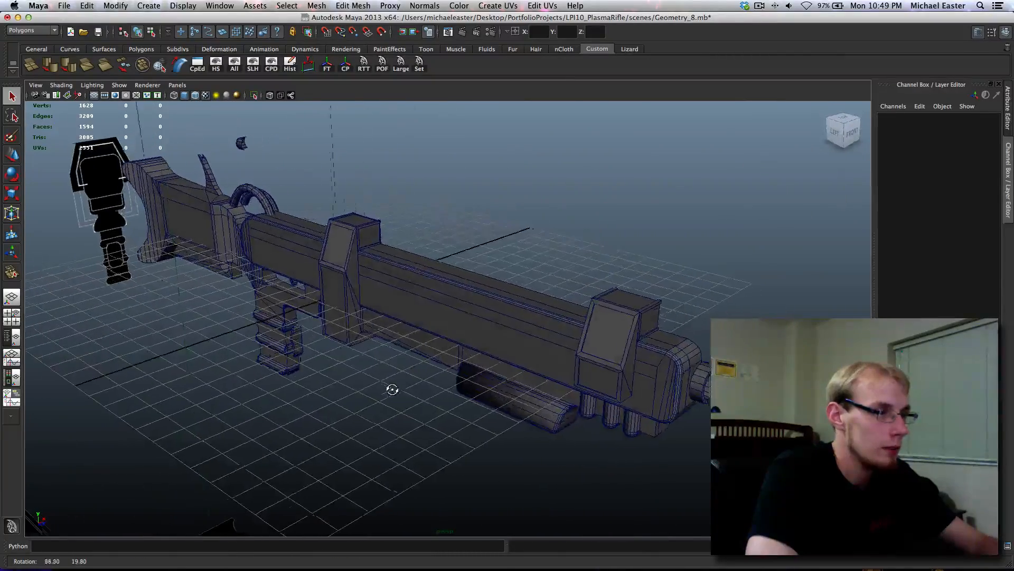
pyautogui.hotkey('ctrl', 'r')
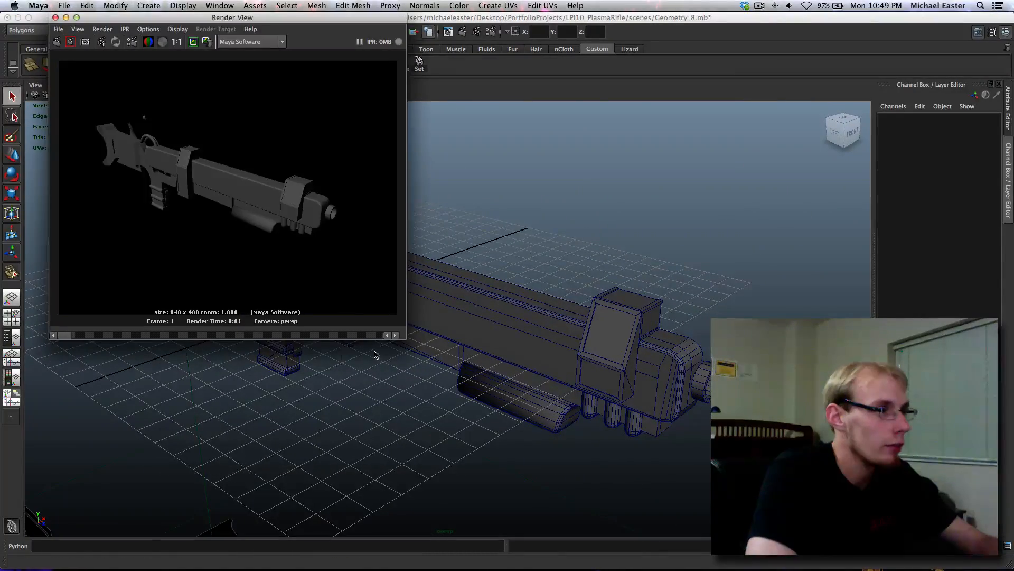
pyautogui.click(56, 17)
# - Delete the construction history of all objects, save the scene, and clear the selection
pyautogui.hotkey('ctrl', 'shift', 'a')
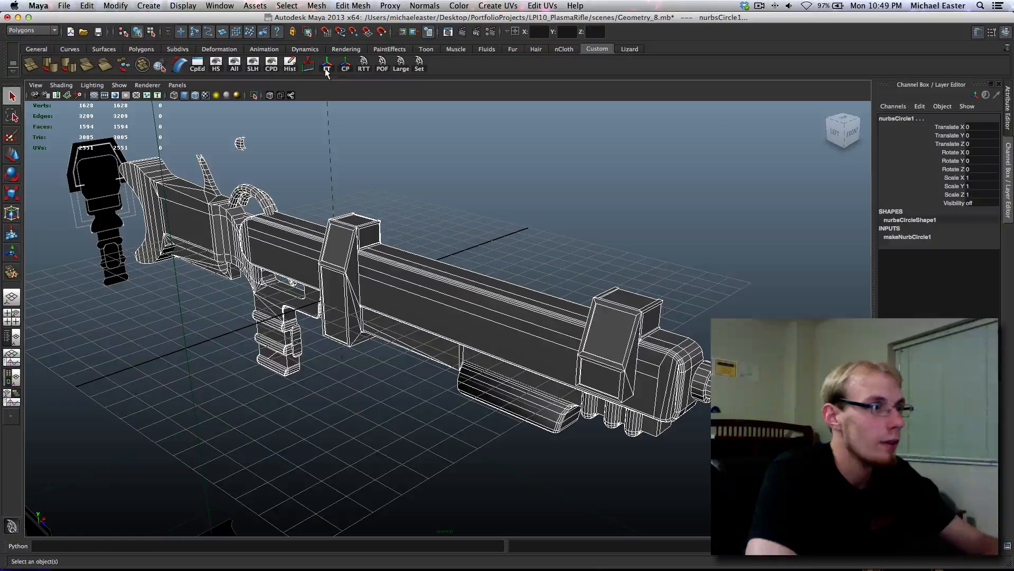
pyautogui.click(292, 66)
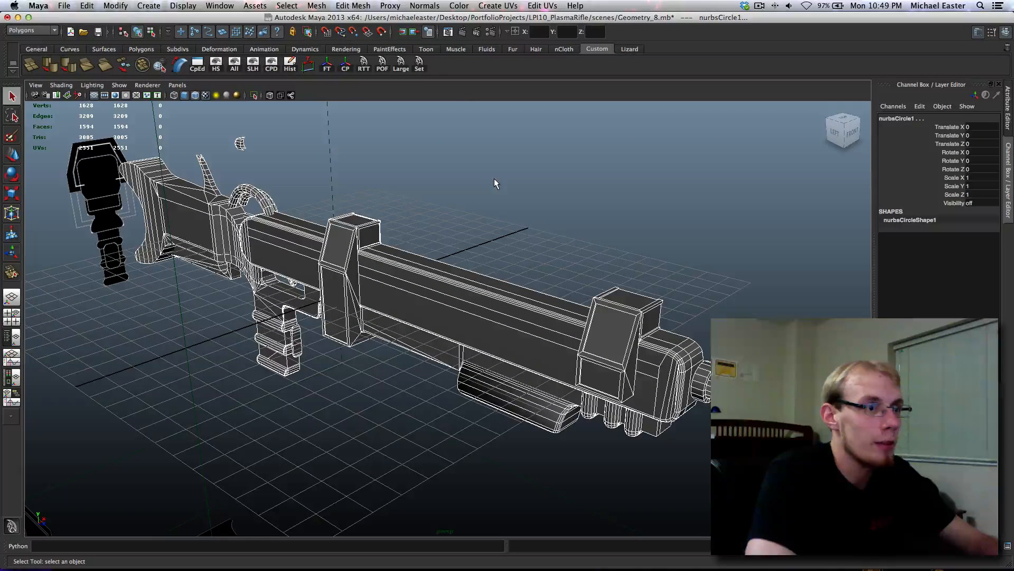
pyautogui.press('super+s')
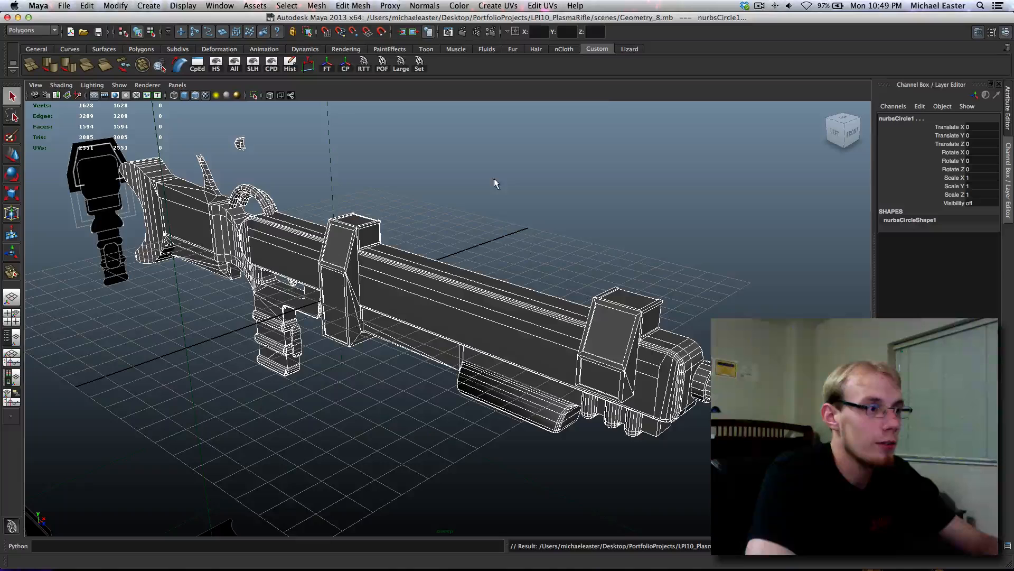
pyautogui.click(758, 6)
pyautogui.click(758, 6)
pyautogui.click(655, 233)
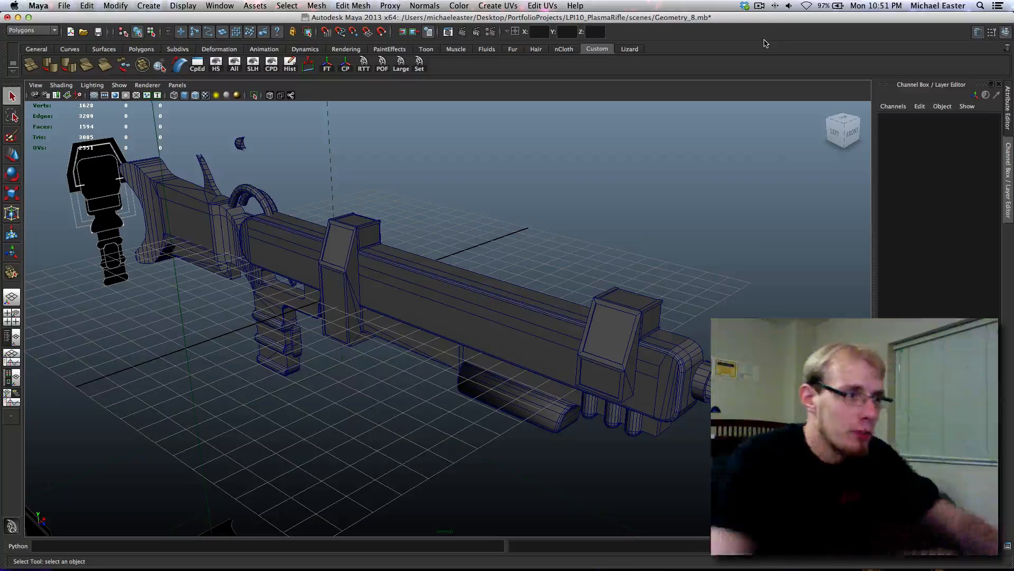
# - Render a closer view of the stock, grip and rear half of the main body, and close the render
pyautogui.keyDown('alt'); pyautogui.moveTo(480, 279); pyautogui.dragTo(412, 325); pyautogui.keyUp('alt')
pyautogui.scroll(3, 525, 353)
pyautogui.keyDown('alt'); pyautogui.moveTo(526, 353); pyautogui.dragTo(565, 351, button='middle'); pyautogui.keyUp('alt')
pyautogui.scroll(2, 434, 353)
pyautogui.scroll(3, 463, 365)
pyautogui.keyDown('alt'); pyautogui.moveTo(447, 323); pyautogui.dragTo(414, 342); pyautogui.keyUp('alt')
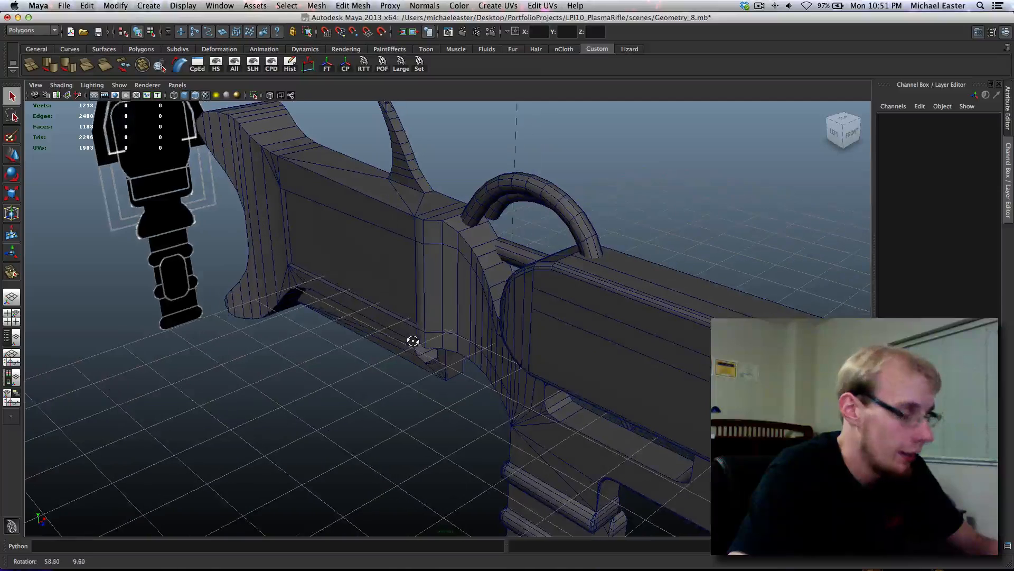
pyautogui.hotkey('ctrl', 'r')
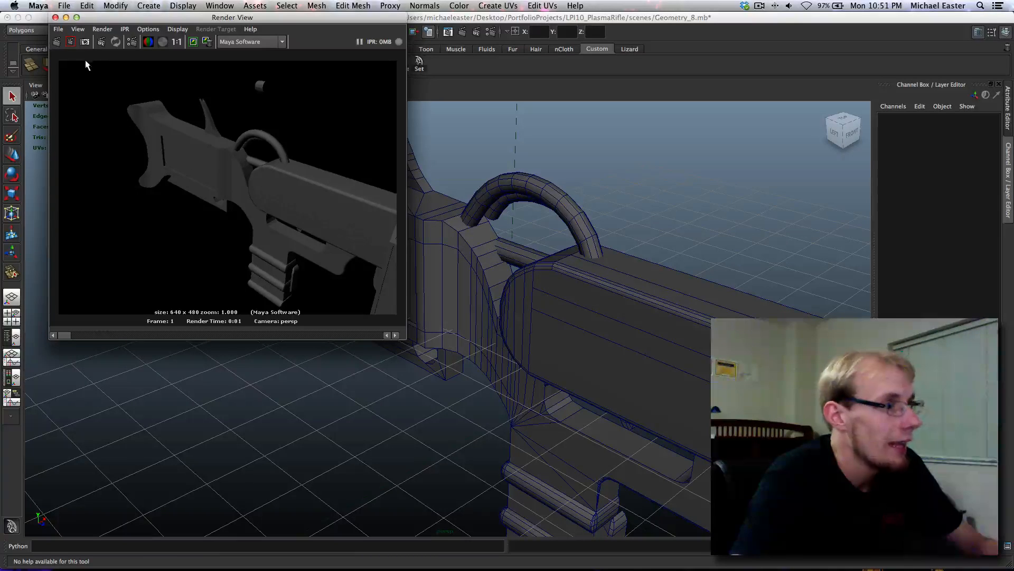
pyautogui.click(55, 18)
# - Examine the curved joint between the stock, the grip and the rounded end of the main body
pyautogui.keyDown('alt'); pyautogui.moveTo(248, 240); pyautogui.dragTo(327, 249); pyautogui.keyUp('alt')
pyautogui.keyDown('alt'); pyautogui.moveTo(347, 276); pyautogui.dragTo(294, 249, button='middle'); pyautogui.keyUp('alt')
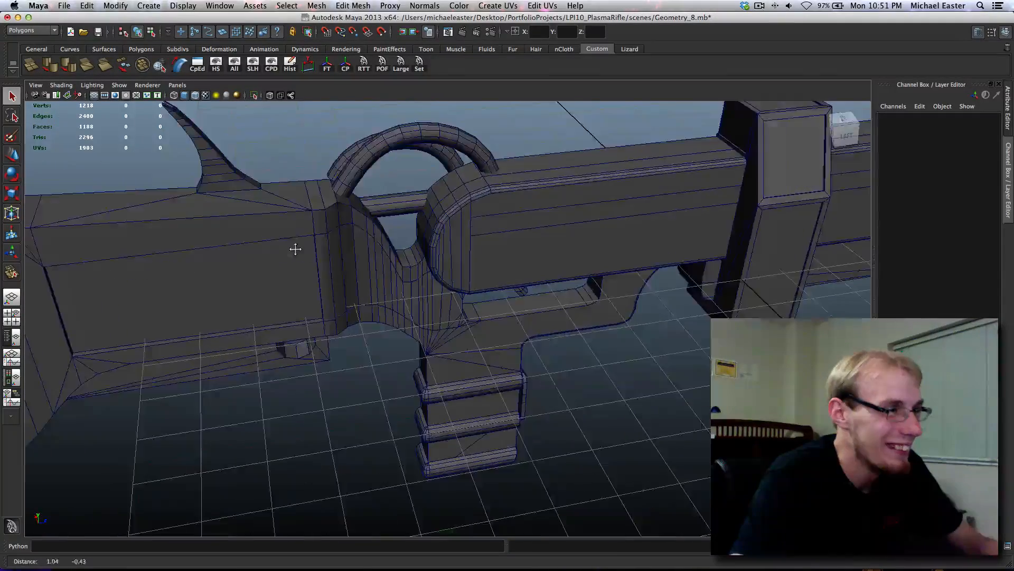
pyautogui.scroll(5, 321, 194)
pyautogui.keyDown('alt'); pyautogui.moveTo(322, 194); pyautogui.dragTo(423, 299, button='middle'); pyautogui.keyUp('alt')
pyautogui.scroll(4, 423, 299)
pyautogui.keyDown('alt'); pyautogui.moveTo(417, 302); pyautogui.dragTo(385, 294); pyautogui.keyUp('alt')
pyautogui.keyDown('alt'); pyautogui.moveTo(384, 290); pyautogui.dragTo(379, 170, button='middle'); pyautogui.keyUp('alt')
pyautogui.scroll(-5, 379, 170)
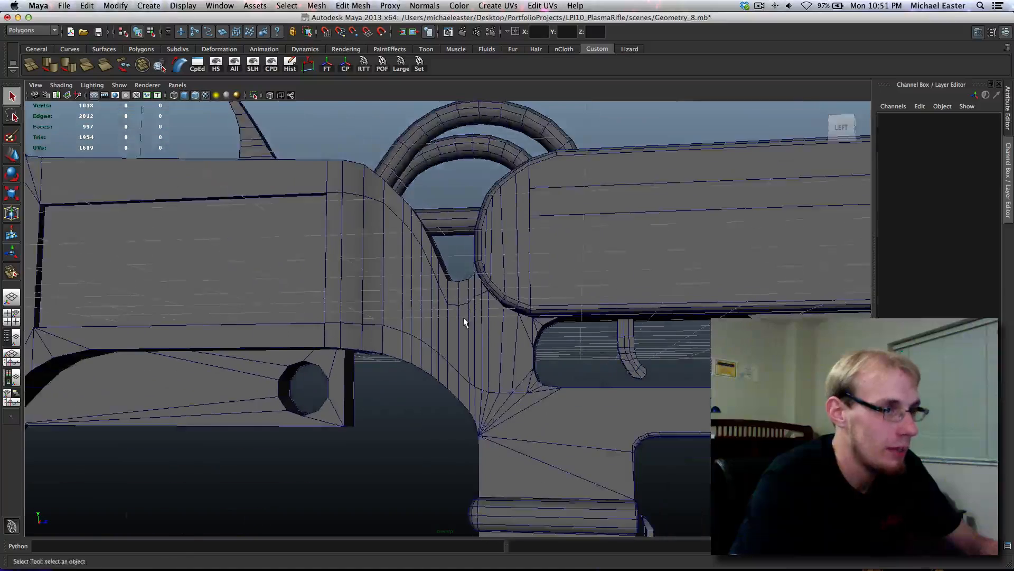
# - Render the curved joint between the stock and main body from an angled view, and close the render
pyautogui.keyDown('alt'); pyautogui.moveTo(464, 321); pyautogui.dragTo(410, 340); pyautogui.keyUp('alt')
pyautogui.press('super+Tab')
pyautogui.click(410, 337)
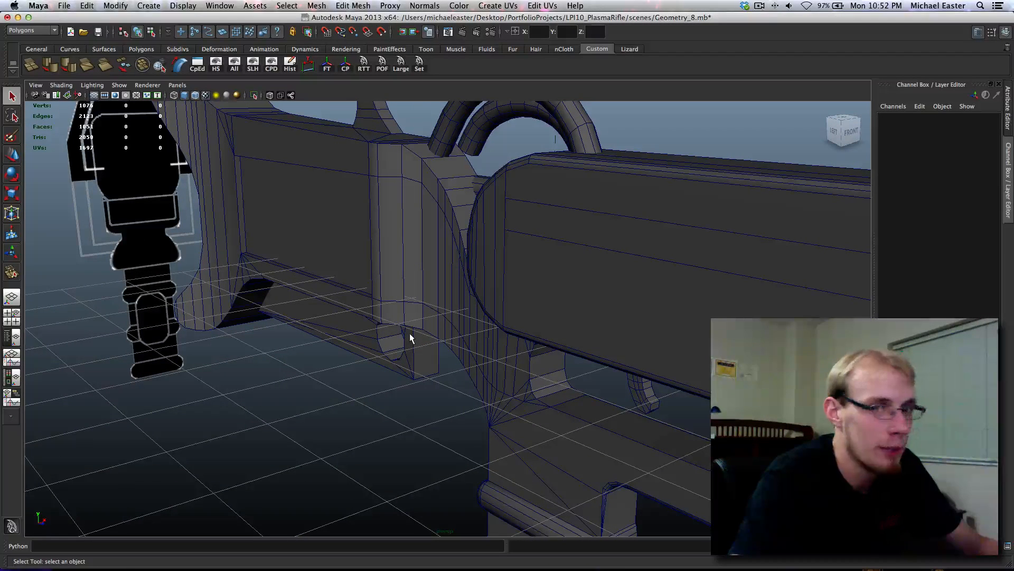
pyautogui.press('g')
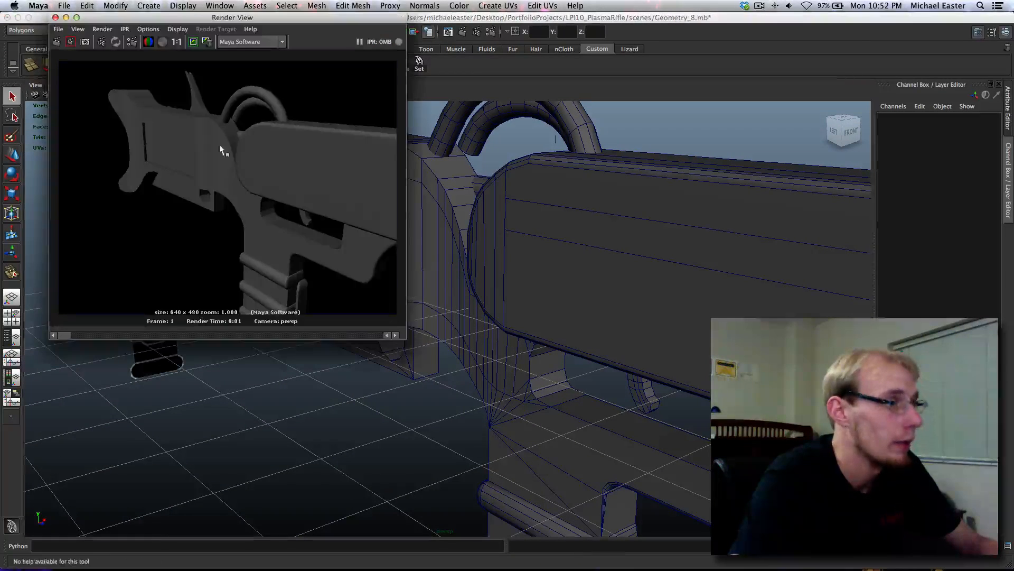
pyautogui.click(55, 18)
# - Render the grip, the guard and the boxy band around the body from the side, and close the render
pyautogui.keyDown('alt'); pyautogui.moveTo(365, 344); pyautogui.dragTo(318, 305); pyautogui.keyUp('alt')
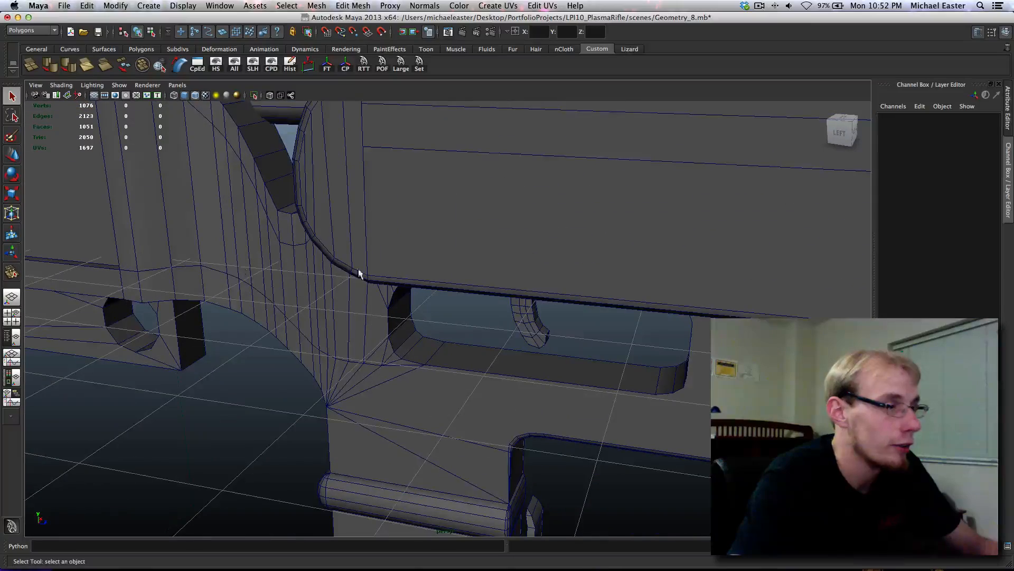
pyautogui.scroll(-5, 365, 346)
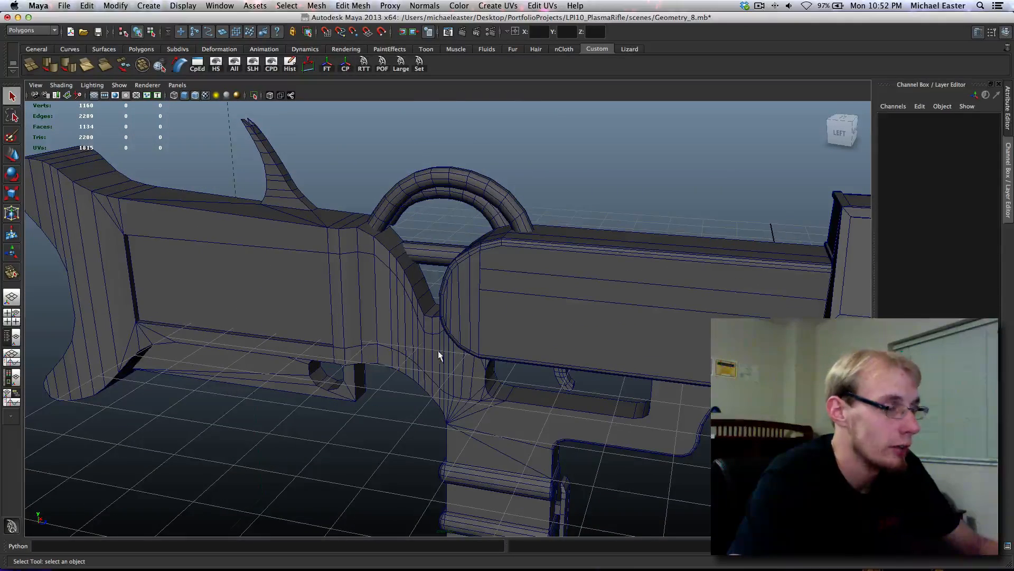
pyautogui.keyDown('alt'); pyautogui.moveTo(554, 429); pyautogui.dragTo(412, 375, button='middle'); pyautogui.keyUp('alt')
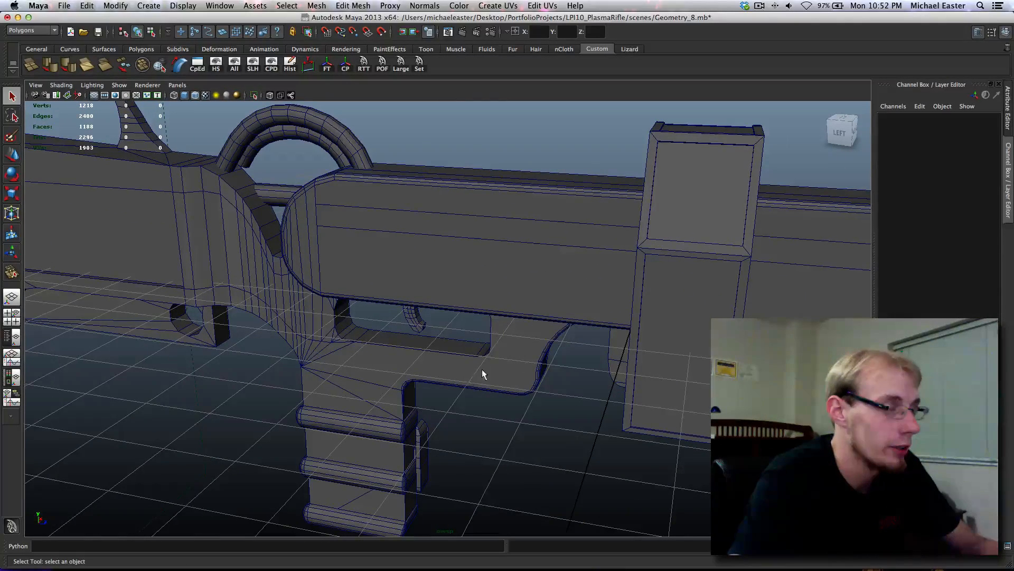
pyautogui.hotkey('ctrl', 'r')
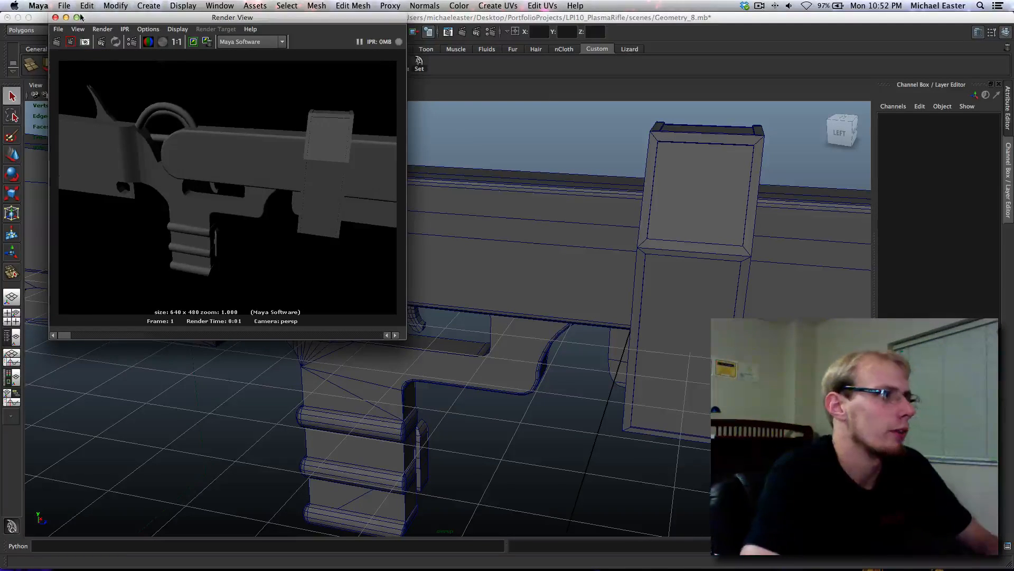
pyautogui.click(55, 18)
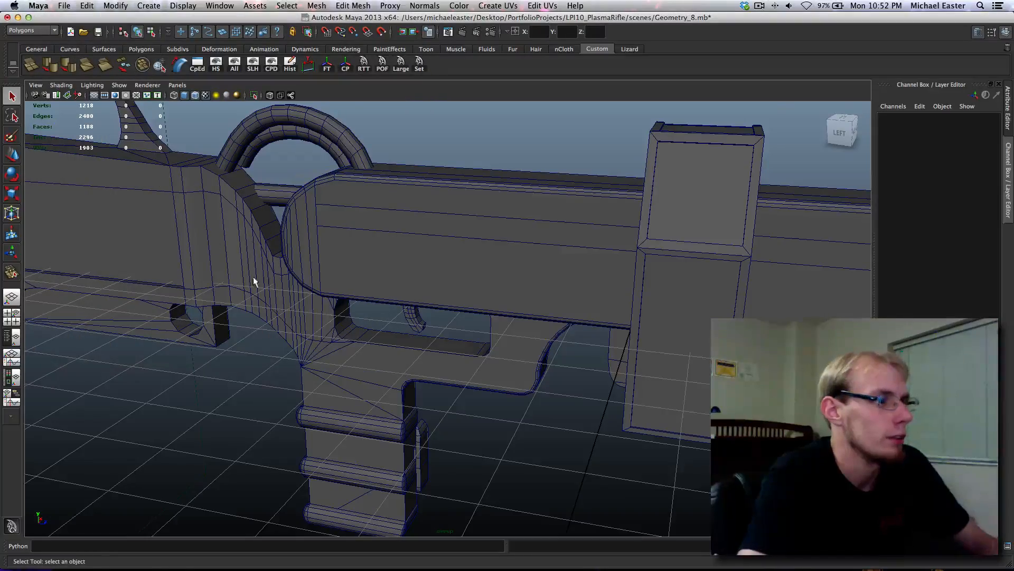
# - Select every object in the scene and delete their construction history again
pyautogui.keyDown('alt'); pyautogui.moveTo(252, 277); pyautogui.dragTo(369, 255, button='right'); pyautogui.keyUp('alt')
pyautogui.keyDown('alt'); pyautogui.moveTo(370, 255); pyautogui.dragTo(336, 244); pyautogui.keyUp('alt')
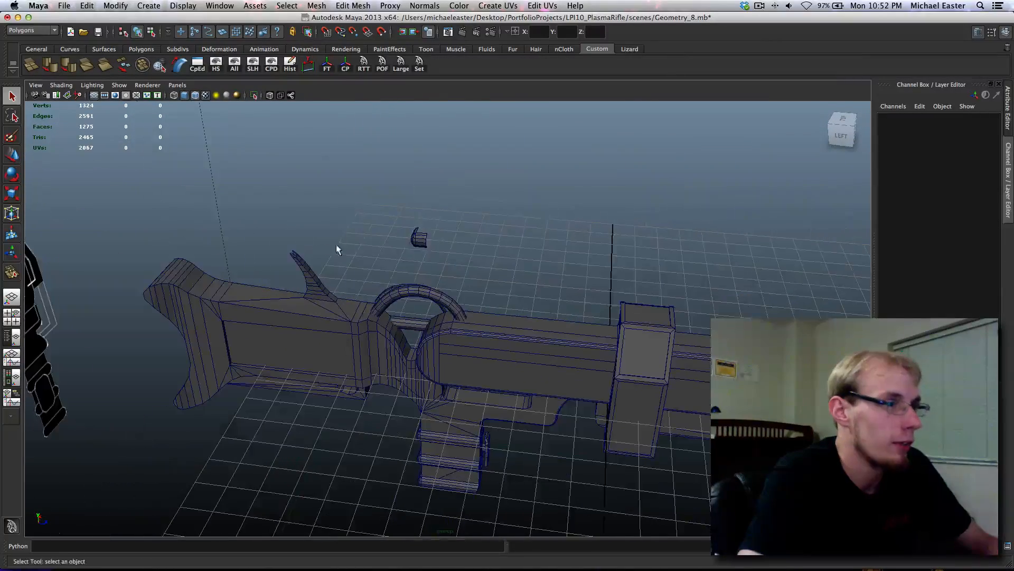
pyautogui.hotkey('ctrl', 'shift', 'a')
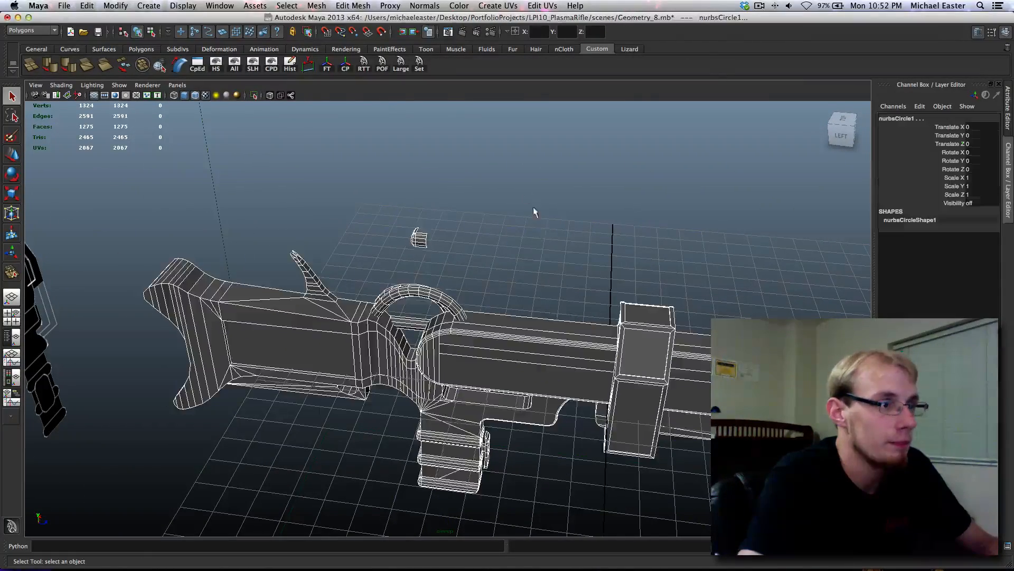
pyautogui.click(290, 65)
# - Begin saving the scene as a new Maya Binary version in the scenes folder, with a name starting Geometry_
pyautogui.hotkey('ctrl', 'shift', 's')
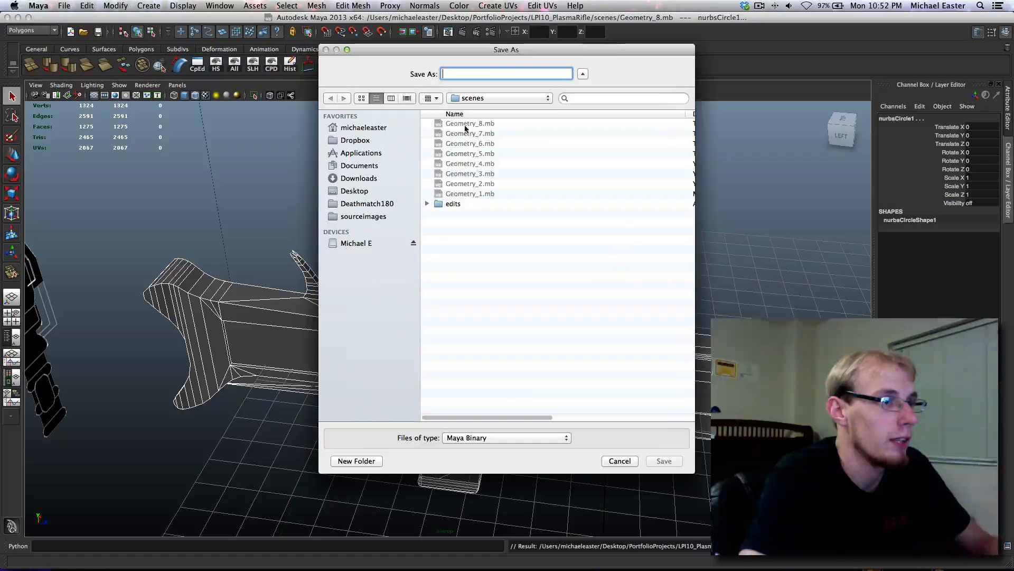
pyautogui.click(501, 78)
pyautogui.press('BackSpace')
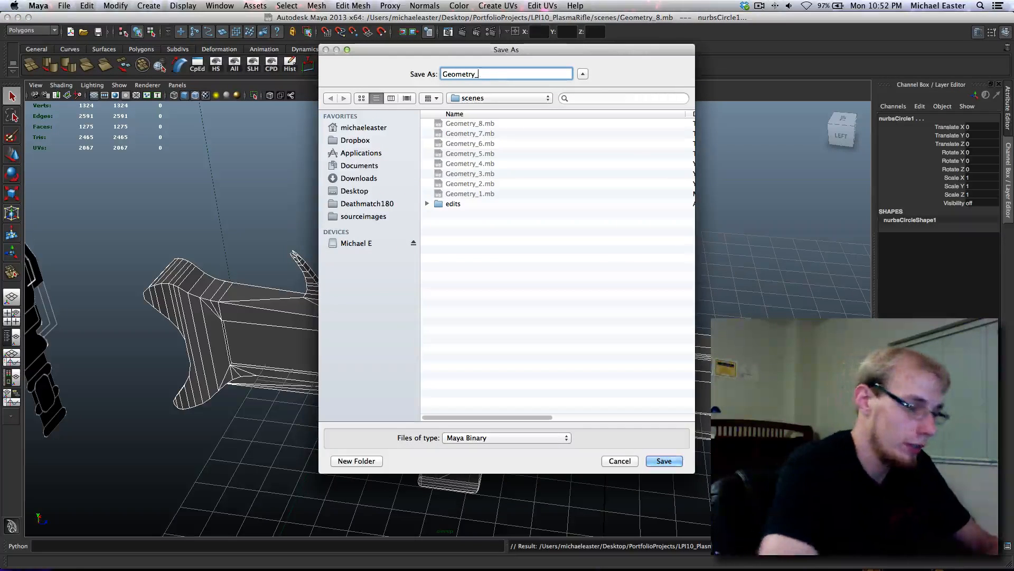
# - Save the scene under the new file name Geometry_9
pyautogui.write('9')
pyautogui.press('Return')
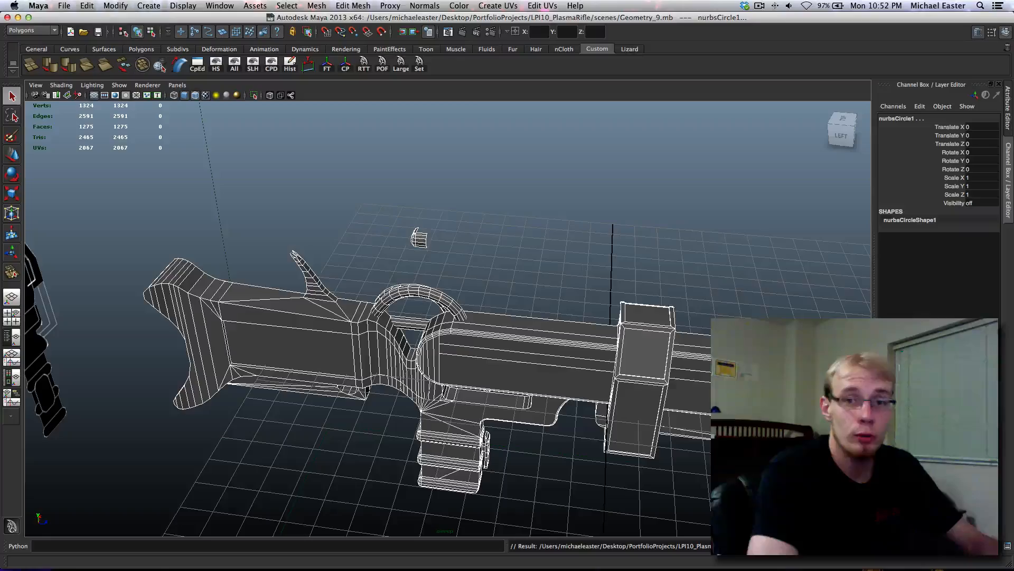
# - Deselect the rifle parts and examine the body, barrel and stock geometry from several sides
pyautogui.keyDown('alt'); pyautogui.moveTo(622, 230); pyautogui.dragTo(461, 193, button='middle'); pyautogui.keyUp('alt')
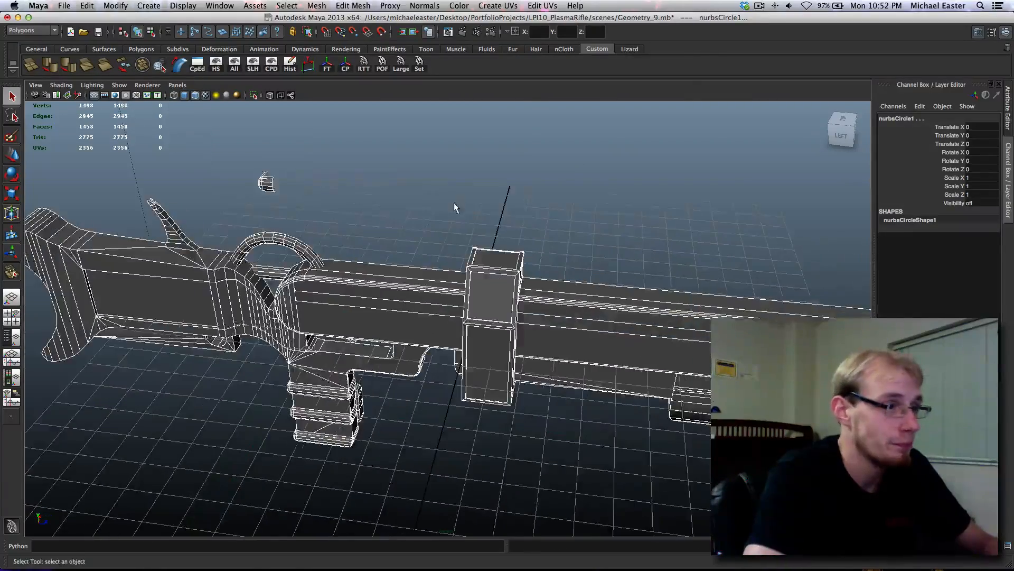
pyautogui.click(358, 222)
pyautogui.keyDown('alt'); pyautogui.moveTo(358, 224); pyautogui.dragTo(411, 214, button='middle'); pyautogui.keyUp('alt')
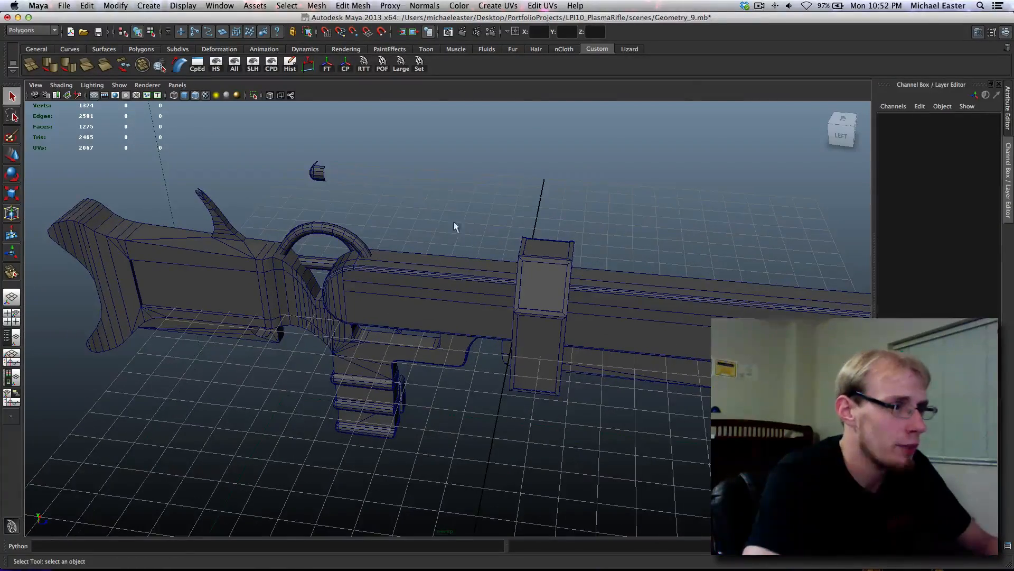
pyautogui.keyDown('alt'); pyautogui.moveTo(475, 286); pyautogui.dragTo(265, 264); pyautogui.keyUp('alt')
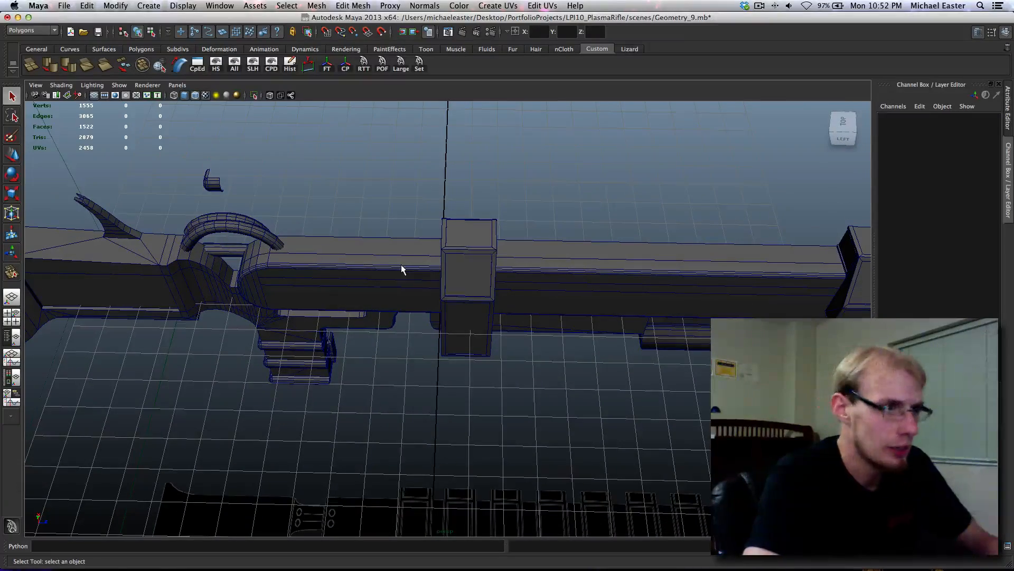
pyautogui.keyDown('alt'); pyautogui.moveTo(401, 264); pyautogui.dragTo(316, 240); pyautogui.keyUp('alt')
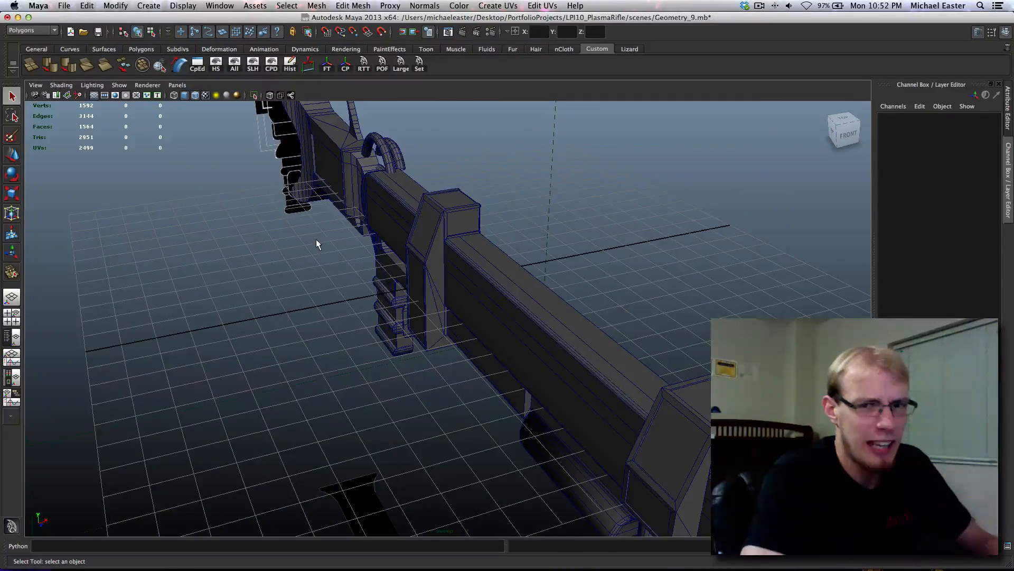
pyautogui.keyDown('alt'); pyautogui.moveTo(316, 239); pyautogui.dragTo(402, 358, button='right'); pyautogui.keyUp('alt')
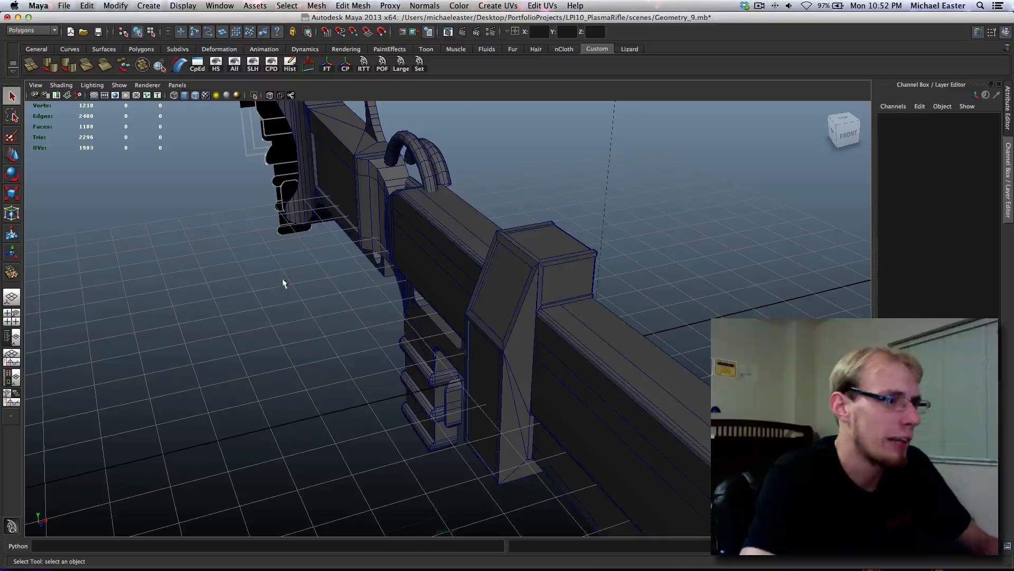
pyautogui.keyDown('alt'); pyautogui.moveTo(672, 343); pyautogui.dragTo(545, 222); pyautogui.keyUp('alt')
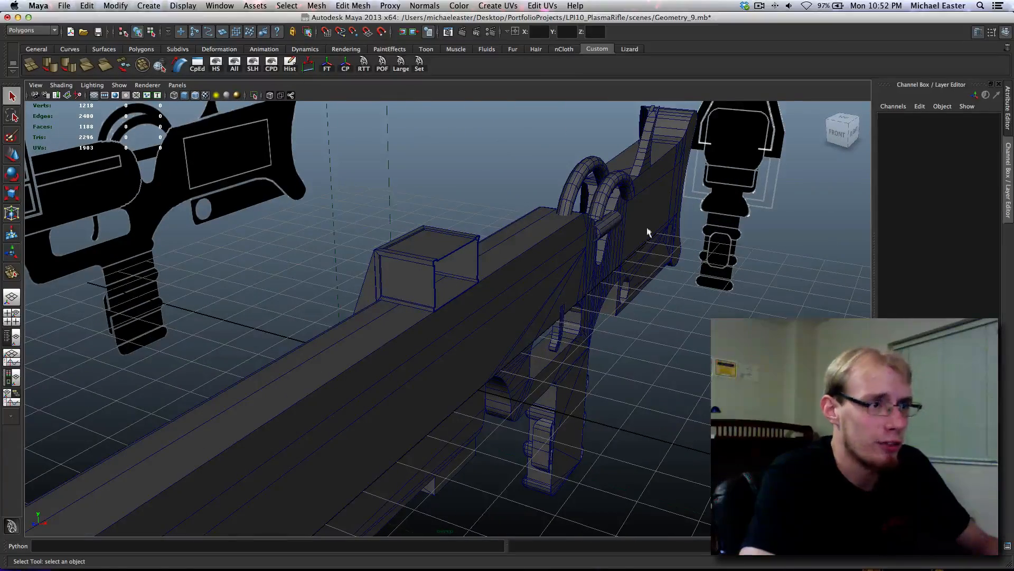
pyautogui.keyDown('alt'); pyautogui.moveTo(648, 233); pyautogui.dragTo(482, 332); pyautogui.keyUp('alt')
# - Merge the extra edge-loop vertices on the rifle body behind the ring into the neighbouring upper border vertices
pyautogui.scroll(5, 482, 333)
pyautogui.keyDown('alt'); pyautogui.moveTo(374, 317); pyautogui.dragTo(390, 317); pyautogui.keyUp('alt')
pyautogui.moveTo(350, 325); pyautogui.dragTo(326, 327, button='right')
pyautogui.click(344, 323)
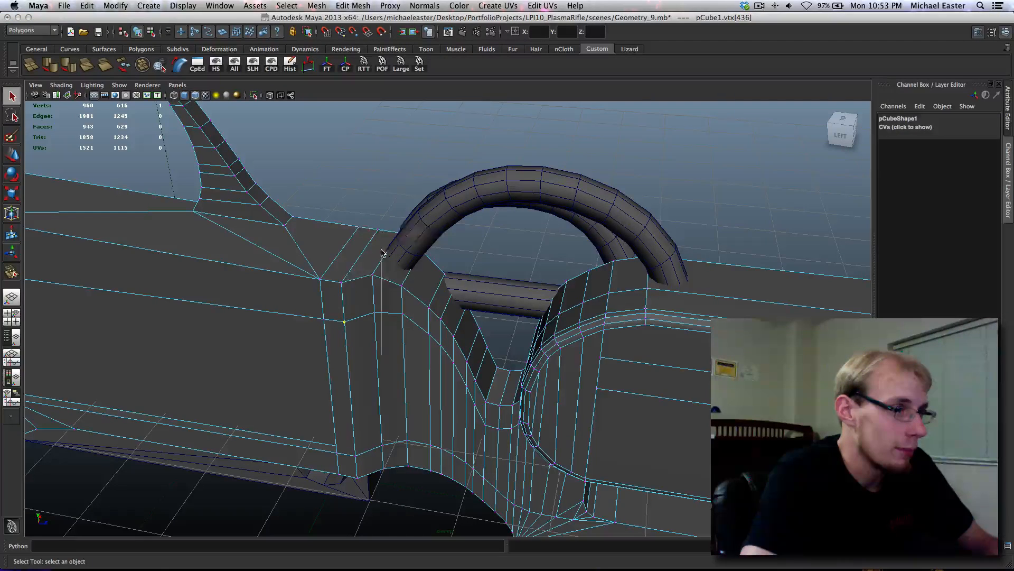
pyautogui.press('y')
pyautogui.moveTo(341, 282); pyautogui.dragTo(373, 275)
pyautogui.keyDown('alt'); pyautogui.moveTo(456, 359); pyautogui.dragTo(537, 384); pyautogui.keyUp('alt')
# - Merge the remaining loop vertex beside the V-shaped notch into the border and delete the edge loop running below the notch
pyautogui.scroll(5, 396, 298)
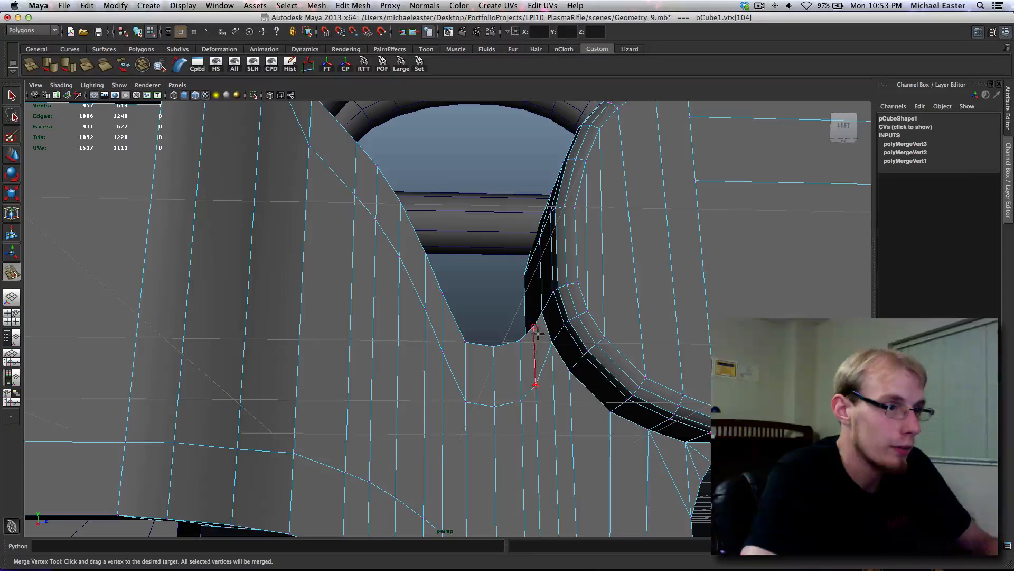
pyautogui.moveTo(538, 334); pyautogui.dragTo(535, 328)
pyautogui.moveTo(530, 362); pyautogui.dragTo(482, 358, button='right')
pyautogui.doubleClick(531, 350)
# - Merge the row of vertices between the rear grip curve and the trigger opening into a single vertex
pyautogui.keyDown('alt'); pyautogui.moveTo(482, 358); pyautogui.dragTo(456, 240); pyautogui.keyUp('alt')
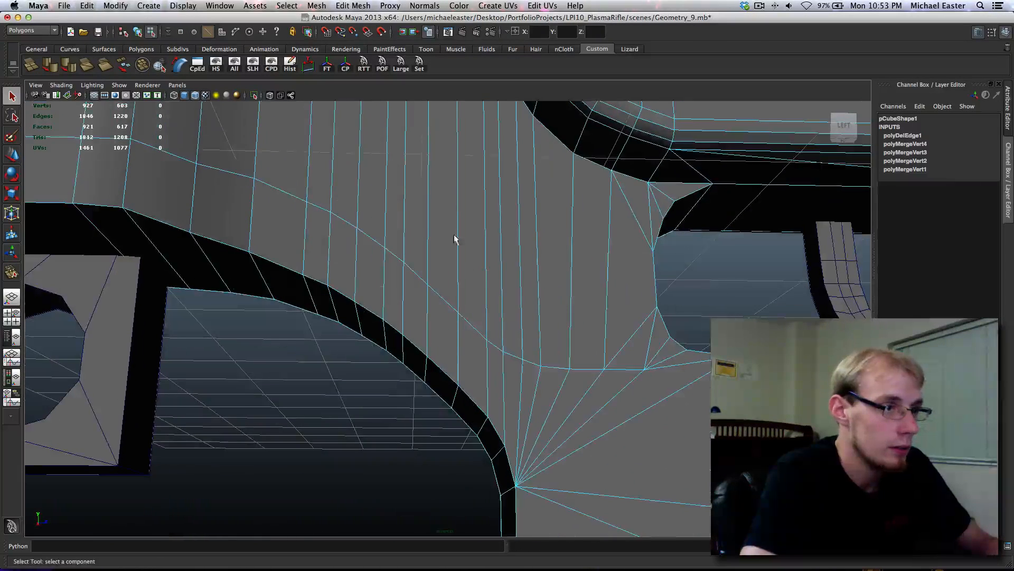
pyautogui.click(637, 371)
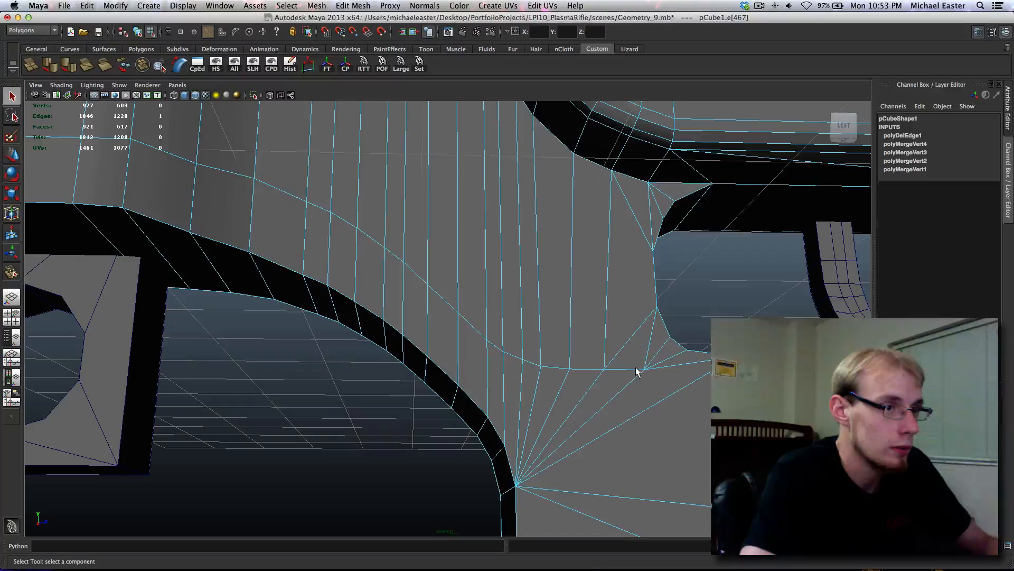
pyautogui.click(581, 370)
pyautogui.keyDown('alt'); pyautogui.moveTo(669, 368); pyautogui.dragTo(631, 410); pyautogui.keyUp('alt')
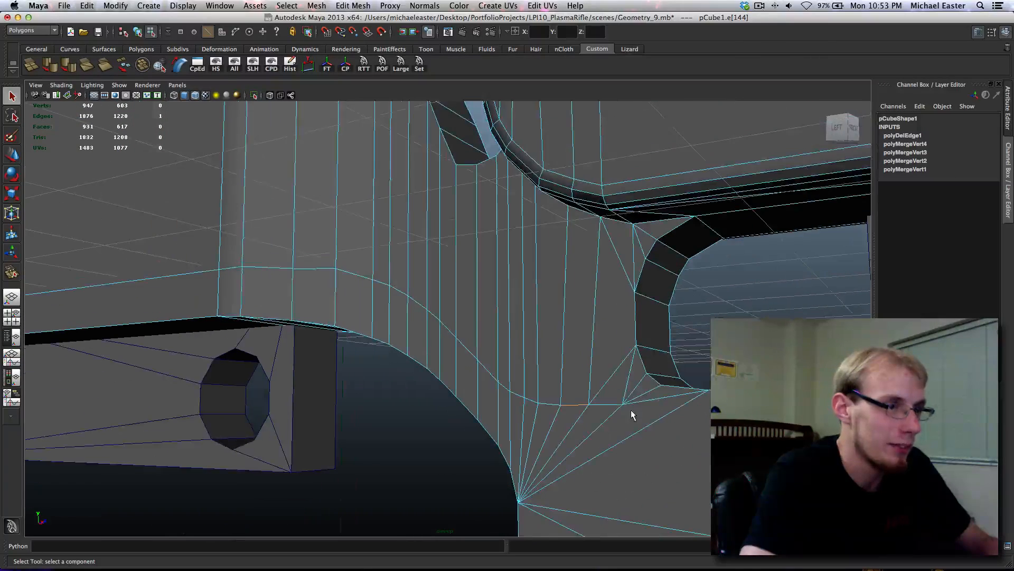
pyautogui.moveTo(629, 406); pyautogui.dragTo(580, 387, button='right')
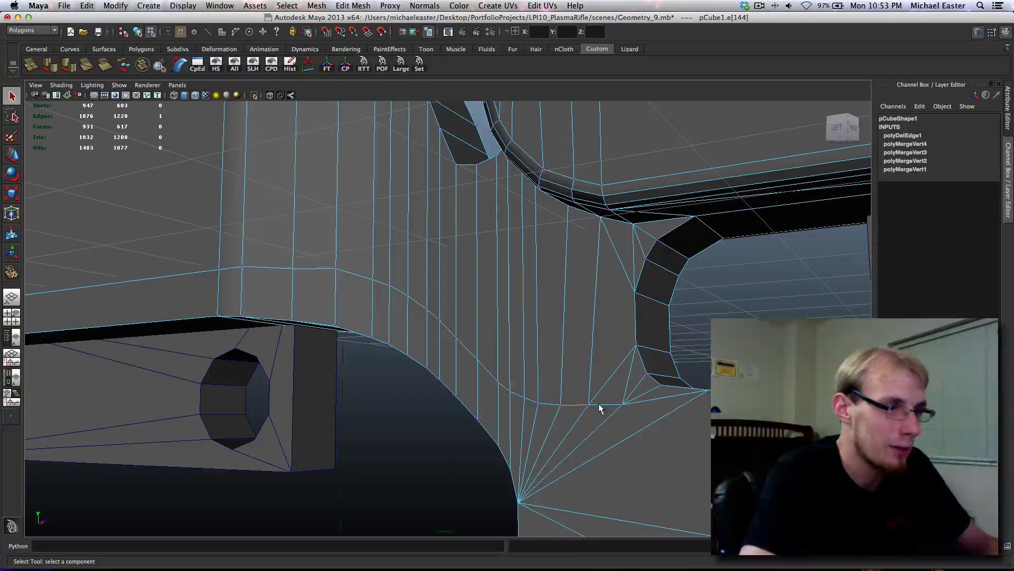
pyautogui.click(622, 405)
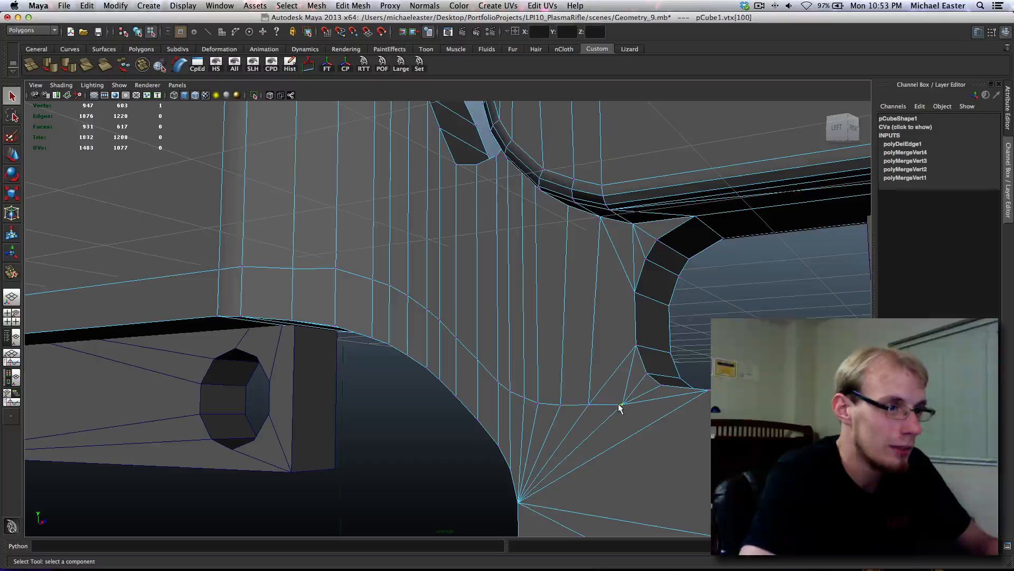
pyautogui.keyDown('shift'); pyautogui.click(561, 405); pyautogui.keyUp('shift')
pyautogui.keyDown('shift'); pyautogui.moveTo(539, 405); pyautogui.dragTo(571, 347, button='right'); pyautogui.keyUp('shift')
pyautogui.press('w')
# - Merge the combined vertex behind the trigger opening into the fan vertex at the upper rear corner of the grip
pyautogui.keyDown('shift'); pyautogui.moveTo(583, 403); pyautogui.dragTo(607, 216, button='right'); pyautogui.keyUp('shift')
pyautogui.click(576, 411)
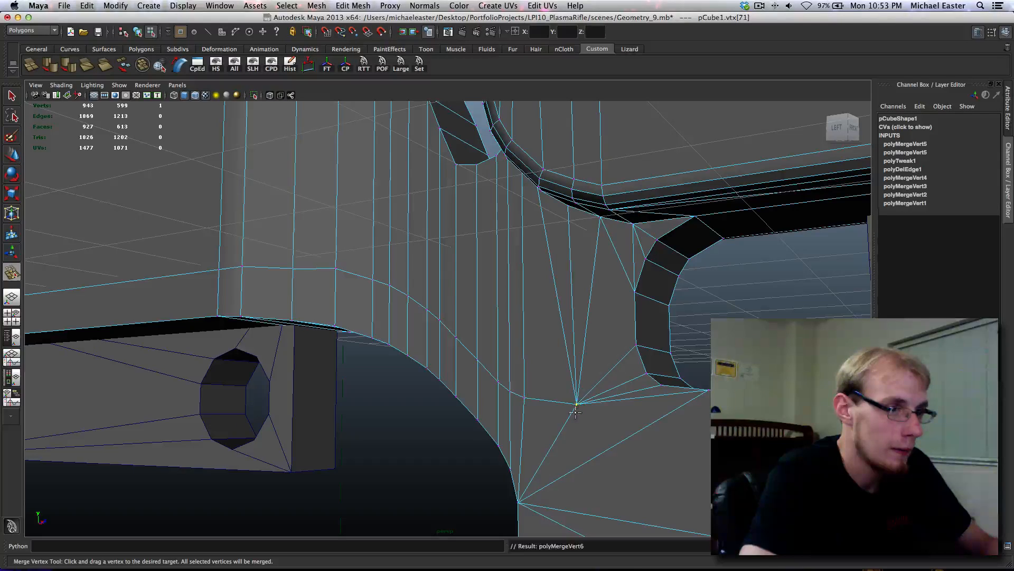
pyautogui.moveTo(519, 502); pyautogui.dragTo(519, 502)
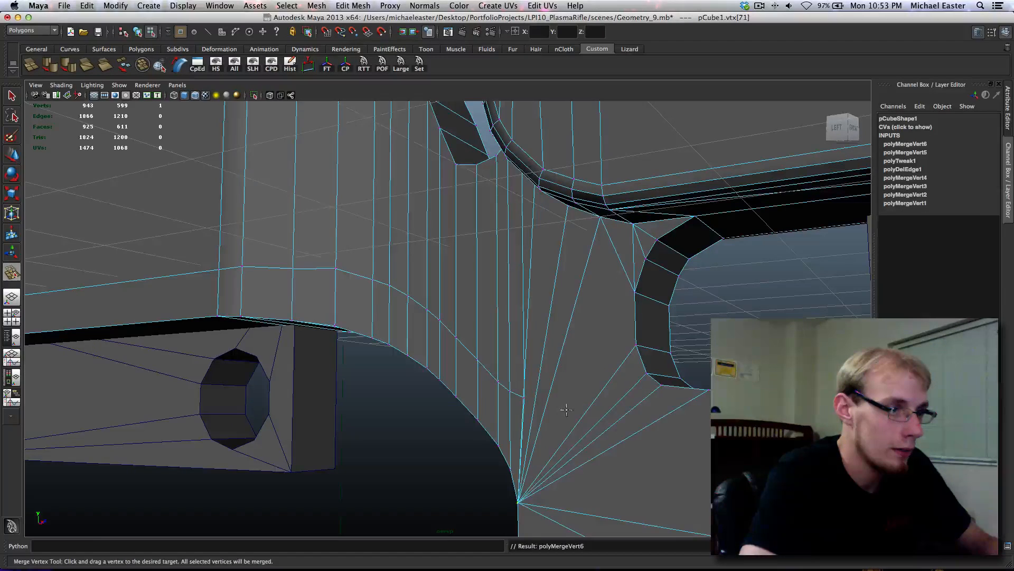
pyautogui.keyDown('alt'); pyautogui.moveTo(560, 408); pyautogui.dragTo(573, 410); pyautogui.keyUp('alt')
pyautogui.press('q')
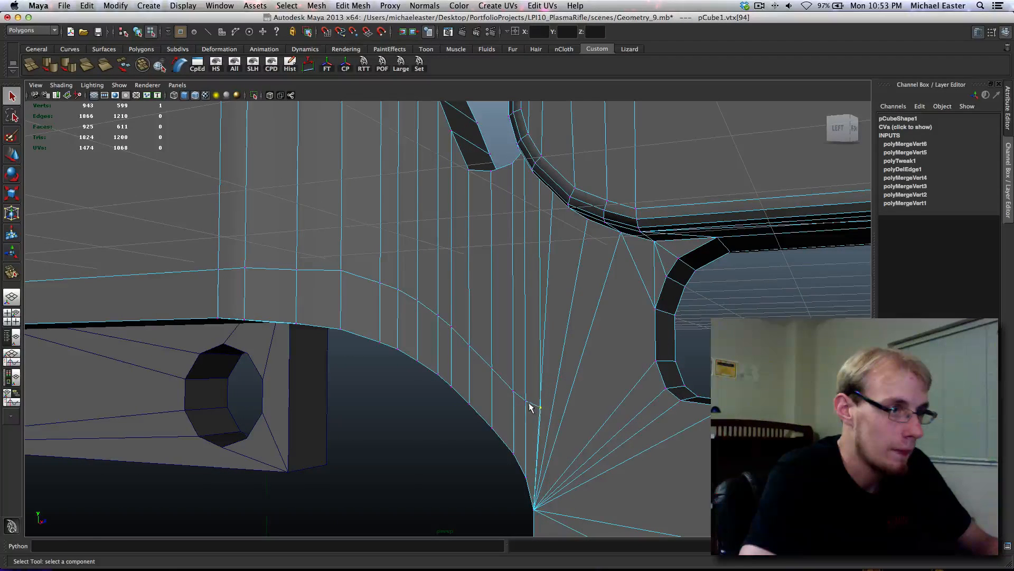
# - Merge the loop's vertex at the stock end into the lower border and delete the curved edge loop above the grip arc
pyautogui.moveTo(529, 377); pyautogui.dragTo(467, 372, button='right')
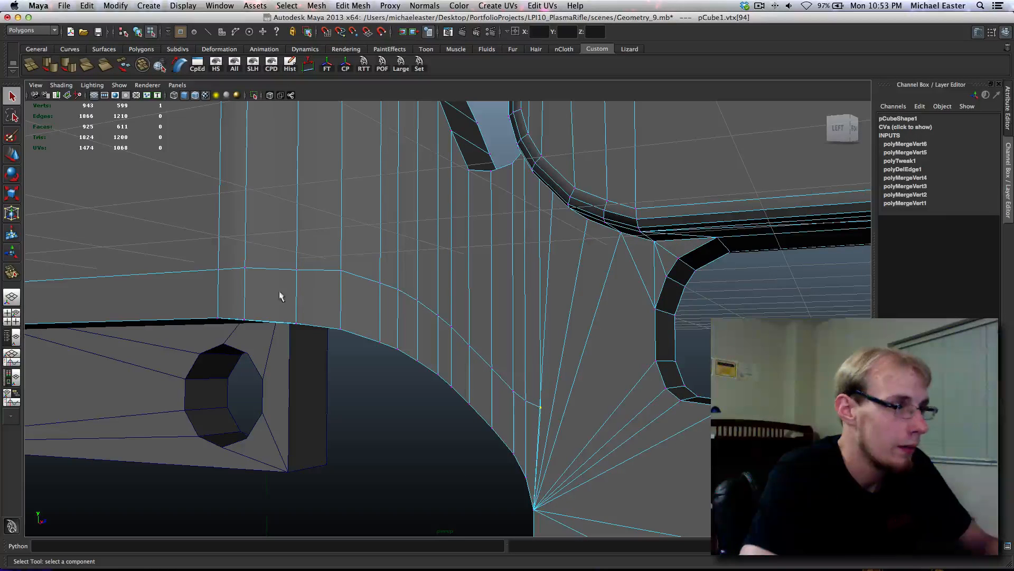
pyautogui.click(246, 271)
pyautogui.keyDown('alt'); pyautogui.moveTo(246, 271); pyautogui.dragTo(274, 284); pyautogui.keyUp('alt')
pyautogui.keyDown('shift'); pyautogui.moveTo(272, 200); pyautogui.dragTo(262, 246, button='right'); pyautogui.keyUp('shift')
pyautogui.moveTo(246, 290); pyautogui.dragTo(246, 300)
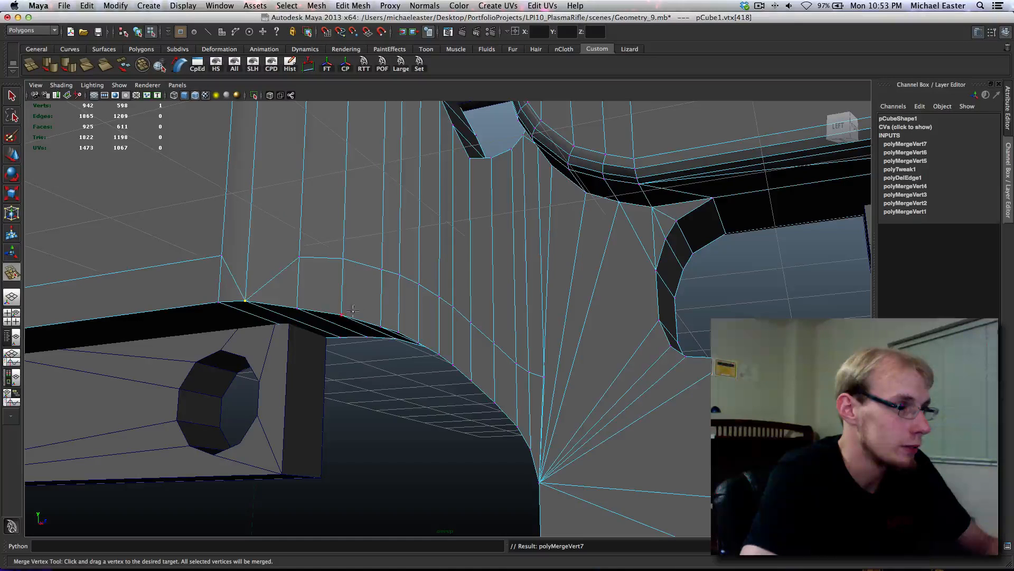
pyautogui.press('q')
pyautogui.doubleClick(351, 260)
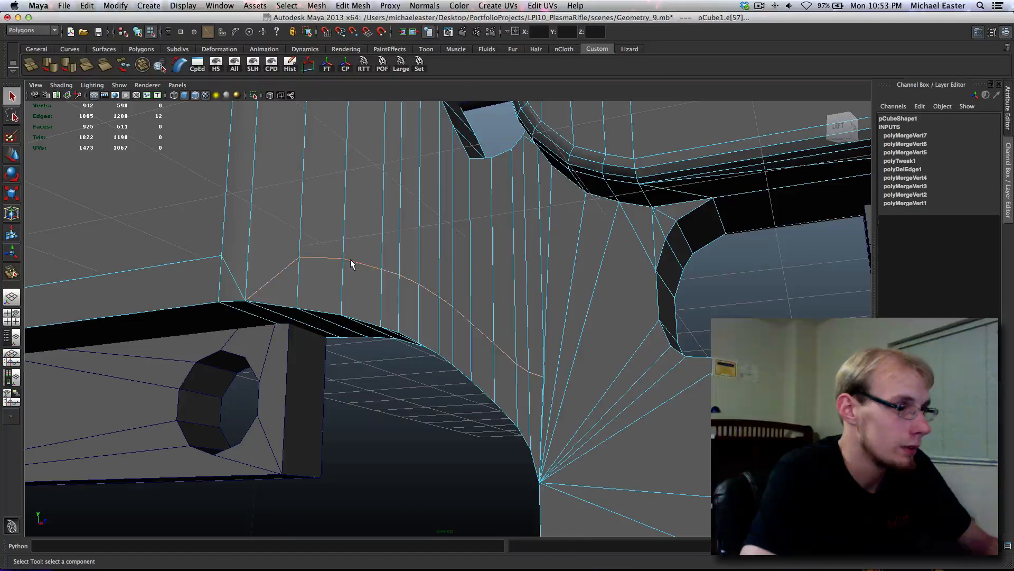
pyautogui.keyDown('shift'); pyautogui.moveTo(351, 260); pyautogui.dragTo(309, 318, button='right'); pyautogui.keyUp('shift')
# - Render the perspective view, examine the shading of the rifle body, and close the render
pyautogui.keyDown('alt'); pyautogui.moveTo(309, 318); pyautogui.dragTo(293, 294); pyautogui.keyUp('alt')
pyautogui.keyDown('alt'); pyautogui.moveTo(293, 294); pyautogui.dragTo(401, 264, button='right'); pyautogui.keyUp('alt')
pyautogui.moveTo(402, 264)
pyautogui.keyDown('alt'); pyautogui.mouseDown()
pyautogui.moveTo(373, 272)
pyautogui.moveTo(410, 246)
pyautogui.mouseUp(); pyautogui.keyUp('alt')
pyautogui.click(410, 246)
pyautogui.keyDown('alt'); pyautogui.moveTo(511, 185); pyautogui.dragTo(523, 207); pyautogui.keyUp('alt')
pyautogui.hotkey('ctrl', 'r')
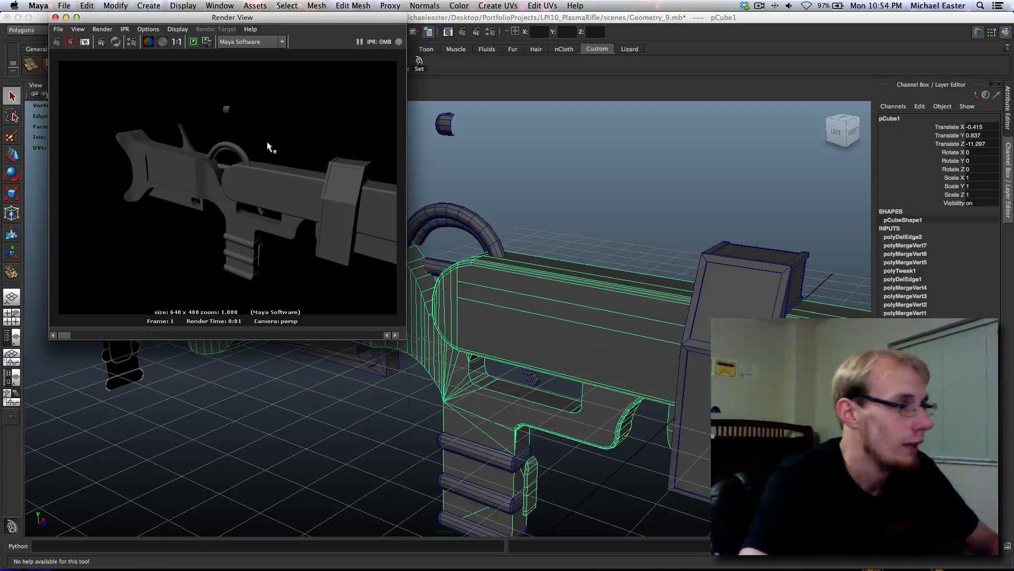
pyautogui.click(526, 287)
pyautogui.keyDown('alt'); pyautogui.moveTo(526, 288); pyautogui.dragTo(653, 334); pyautogui.keyUp('alt')
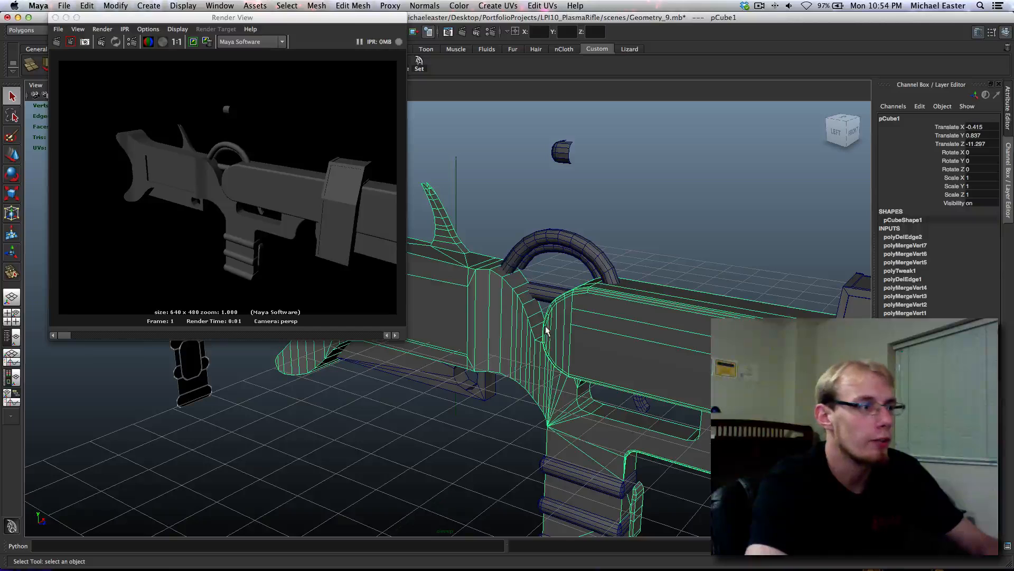
pyautogui.keyDown('alt'); pyautogui.moveTo(546, 330); pyautogui.dragTo(476, 304); pyautogui.keyUp('alt')
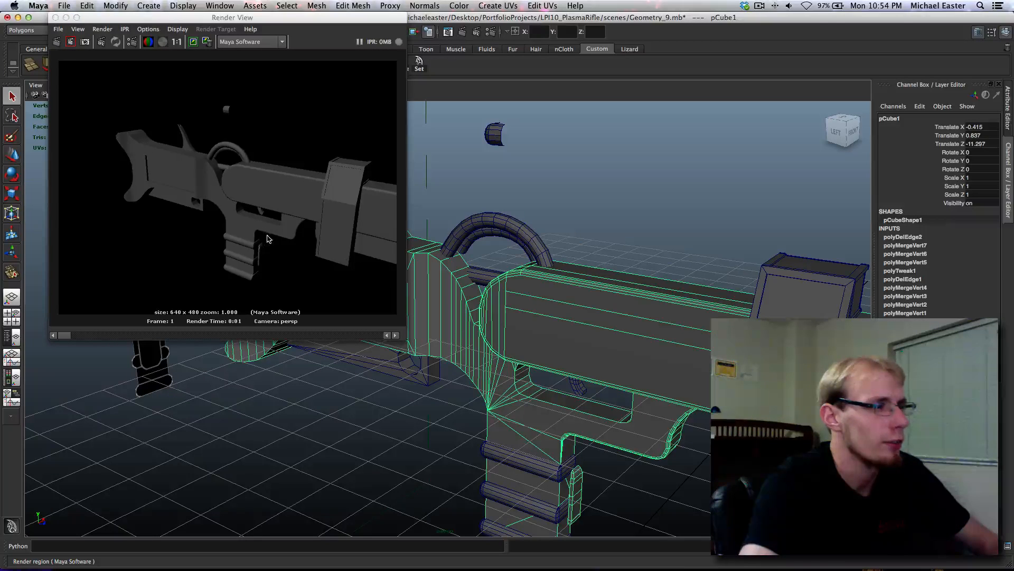
pyautogui.click(57, 18)
# - Try to split the grip face with an edge from the trigger guard's curved corner to the fan vertex at the grip's rear
pyautogui.keyDown('alt'); pyautogui.moveTo(351, 312); pyautogui.dragTo(528, 354); pyautogui.keyUp('alt')
pyautogui.scroll(5, 475, 365)
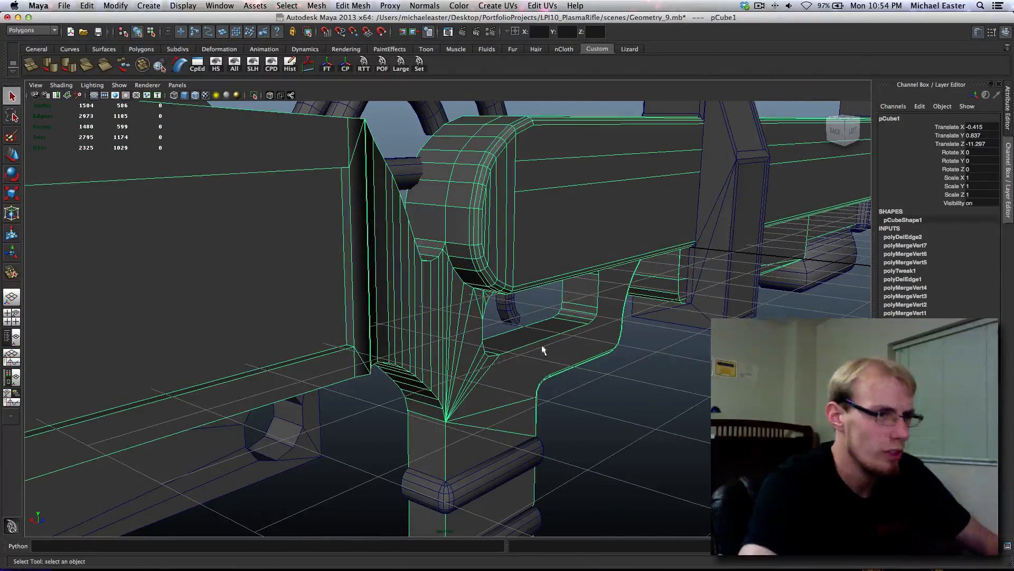
pyautogui.keyDown('alt'); pyautogui.moveTo(519, 306); pyautogui.dragTo(471, 320); pyautogui.keyUp('alt')
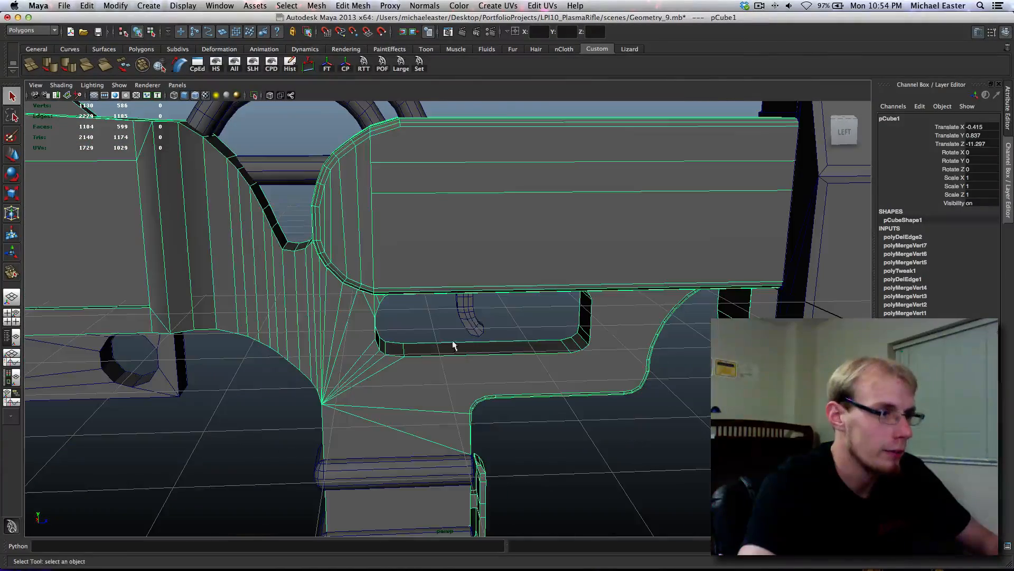
pyautogui.keyDown('alt'); pyautogui.moveTo(491, 403); pyautogui.dragTo(478, 362); pyautogui.keyUp('alt')
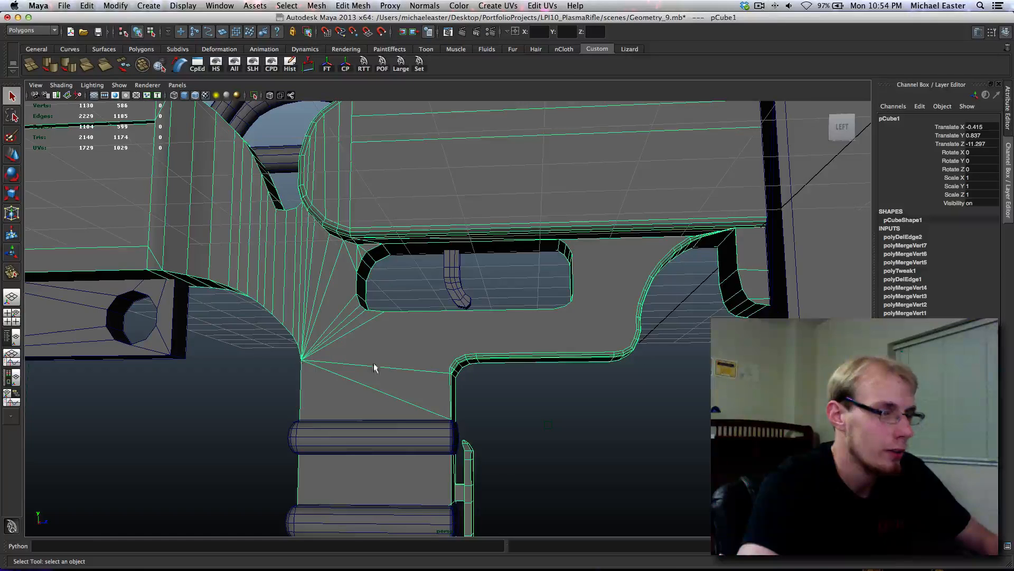
pyautogui.keyDown('alt'); pyautogui.moveTo(374, 366); pyautogui.dragTo(458, 399, button='right'); pyautogui.keyUp('alt')
pyautogui.keyDown('alt'); pyautogui.moveTo(339, 441); pyautogui.dragTo(322, 430); pyautogui.keyUp('alt')
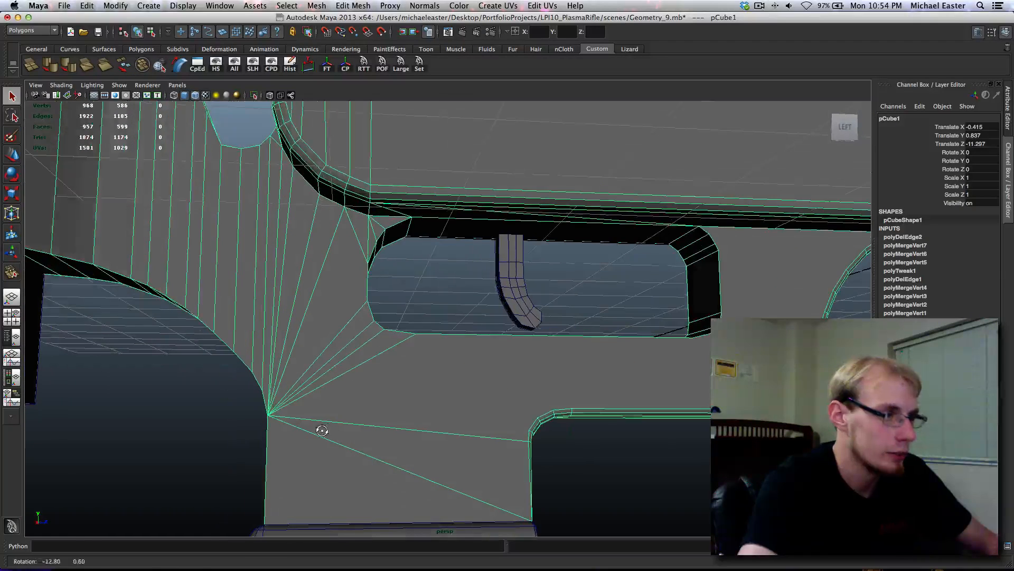
pyautogui.keyDown('shift'); pyautogui.moveTo(563, 400); pyautogui.dragTo(526, 378, button='right'); pyautogui.keyUp('shift')
pyautogui.moveTo(575, 410); pyautogui.dragTo(531, 409)
pyautogui.moveTo(267, 413); pyautogui.dragTo(140, 377)
pyautogui.press('Return')
# - Examine the new edge across the grip face and undo the polygon split
pyautogui.keyDown('alt'); pyautogui.moveTo(493, 470); pyautogui.dragTo(324, 413, button='middle'); pyautogui.keyUp('alt')
pyautogui.keyDown('alt'); pyautogui.moveTo(323, 413); pyautogui.dragTo(407, 419, button='right'); pyautogui.keyUp('alt')
pyautogui.keyDown('alt'); pyautogui.moveTo(331, 390); pyautogui.dragTo(650, 415, button='middle'); pyautogui.keyUp('alt')
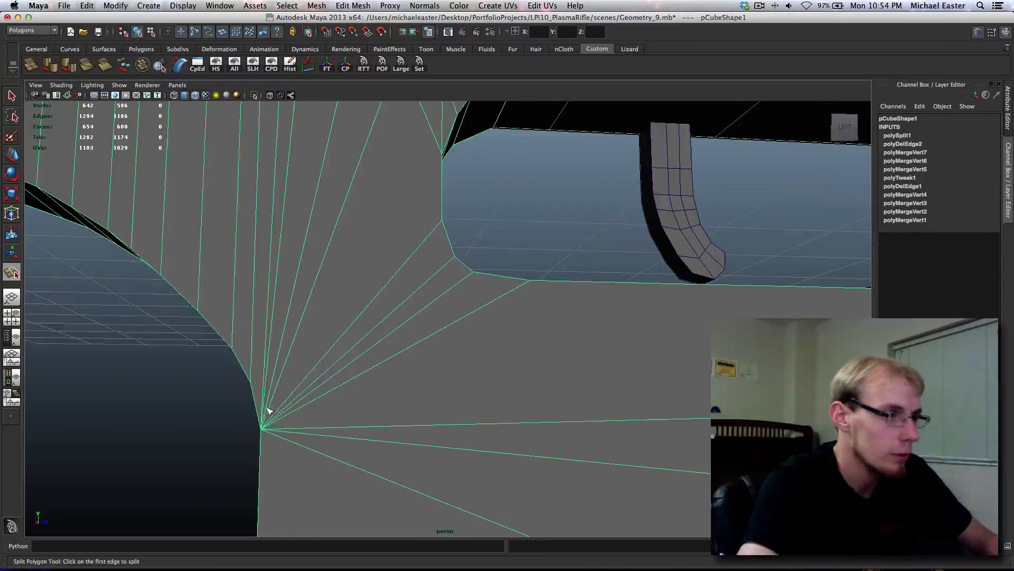
pyautogui.keyDown('alt'); pyautogui.moveTo(268, 411); pyautogui.dragTo(300, 410); pyautogui.keyUp('alt')
pyautogui.keyDown('alt'); pyautogui.moveTo(511, 479); pyautogui.dragTo(331, 419, button='middle'); pyautogui.keyUp('alt')
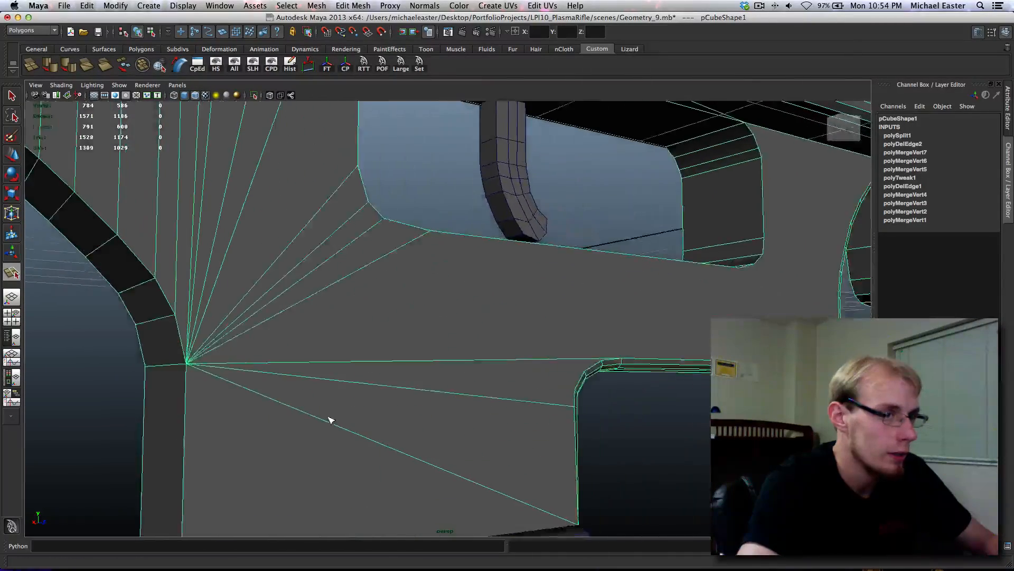
pyautogui.scroll(-5, 325, 415)
pyautogui.keyDown('alt'); pyautogui.moveTo(346, 391); pyautogui.dragTo(335, 410); pyautogui.keyUp('alt')
pyautogui.scroll(5, 365, 415)
pyautogui.scroll(4, 376, 391)
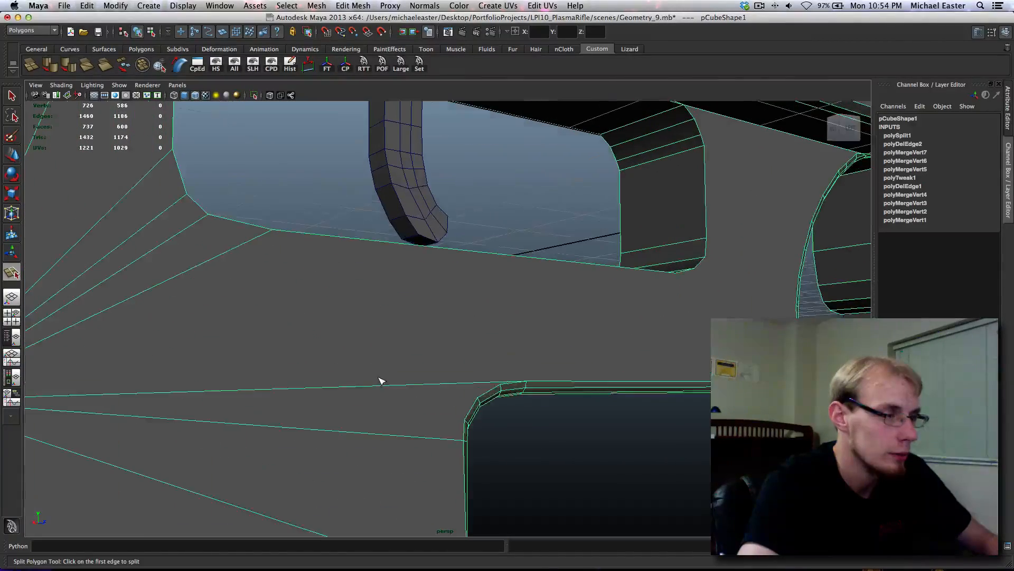
pyautogui.keyDown('alt'); pyautogui.moveTo(409, 385); pyautogui.dragTo(501, 418, button='middle'); pyautogui.keyUp('alt')
pyautogui.press('super+z')
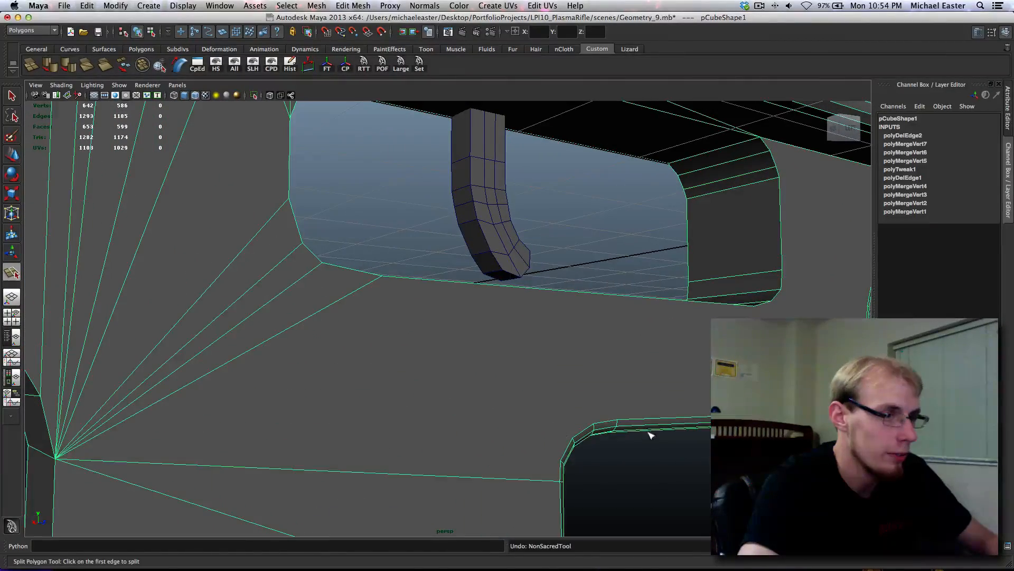
# - Split the grip face with three edges from the trigger guard's curved corner vertices to the lower rear corner vertex of the trigger opening
pyautogui.click(617, 421)
pyautogui.moveTo(463, 284); pyautogui.dragTo(381, 275)
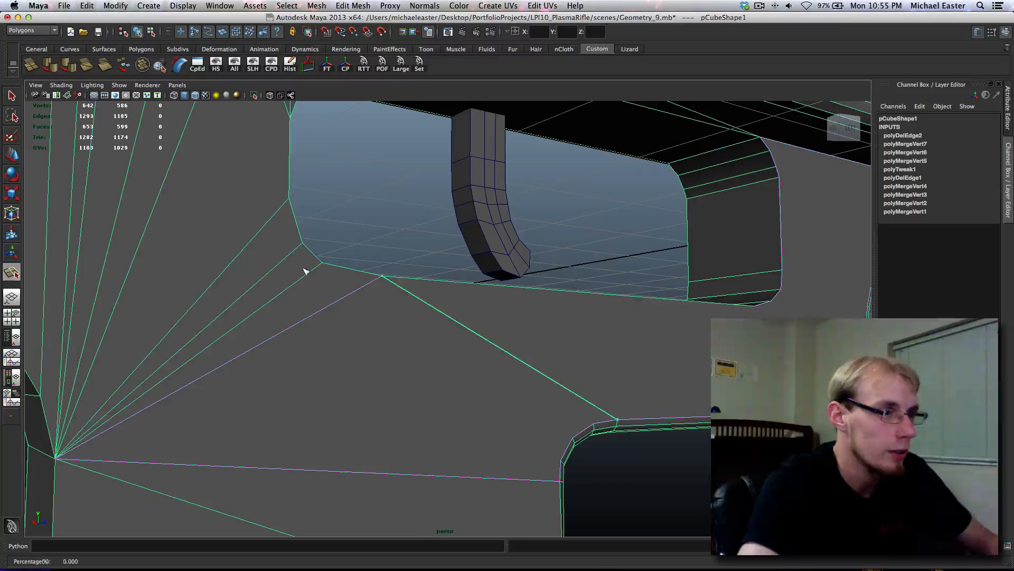
pyautogui.press('Return')
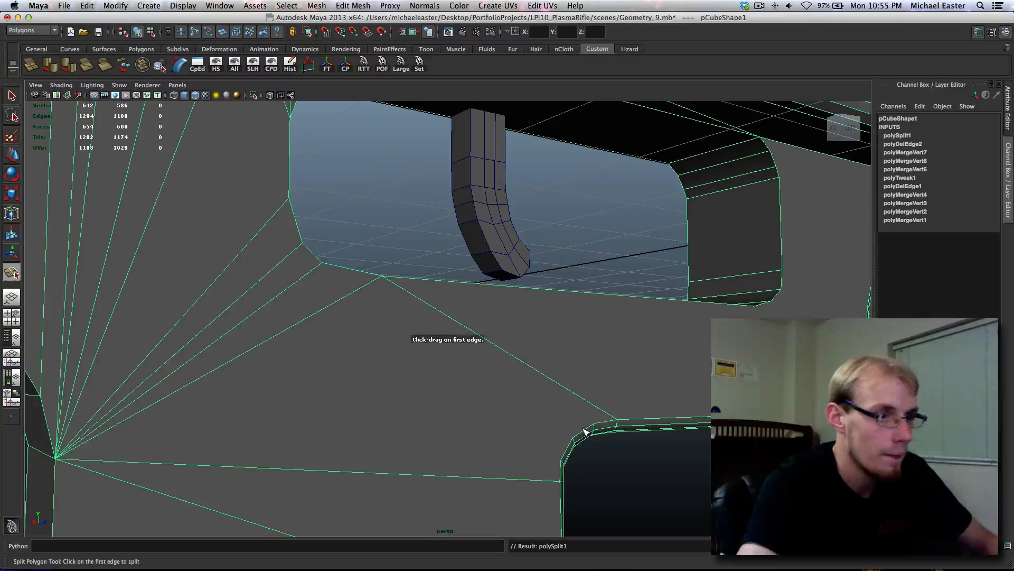
pyautogui.moveTo(590, 430); pyautogui.dragTo(188, 242)
pyautogui.press('Return')
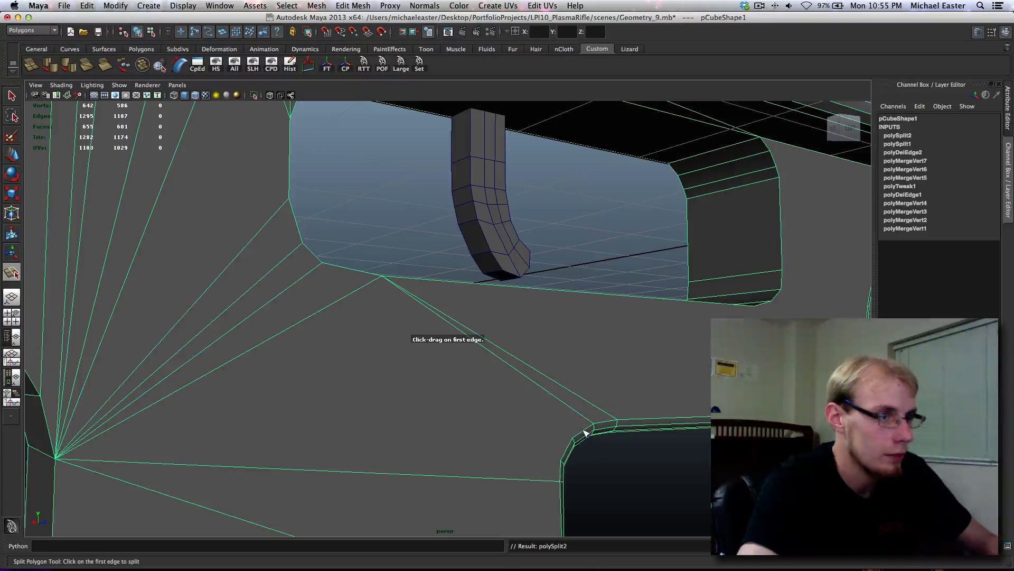
pyautogui.click(481, 363)
pyautogui.moveTo(498, 361); pyautogui.dragTo(252, 231)
pyautogui.press('Return')
pyautogui.moveTo(588, 484)
pyautogui.keyDown('alt'); pyautogui.mouseDown()
pyautogui.moveTo(462, 442)
pyautogui.moveTo(634, 469)
pyautogui.moveTo(588, 466)
pyautogui.mouseUp(); pyautogui.keyUp('alt')
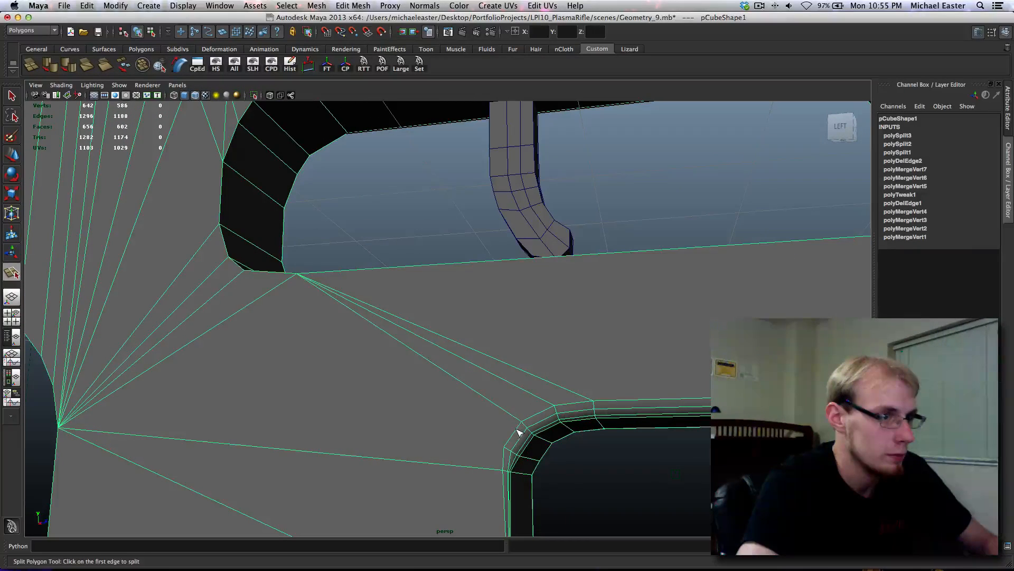
# - Split the grip face with an edge from the lowest vertex of the trigger guard's curved corner to the fan vertex at the grip's rear
pyautogui.click(504, 446)
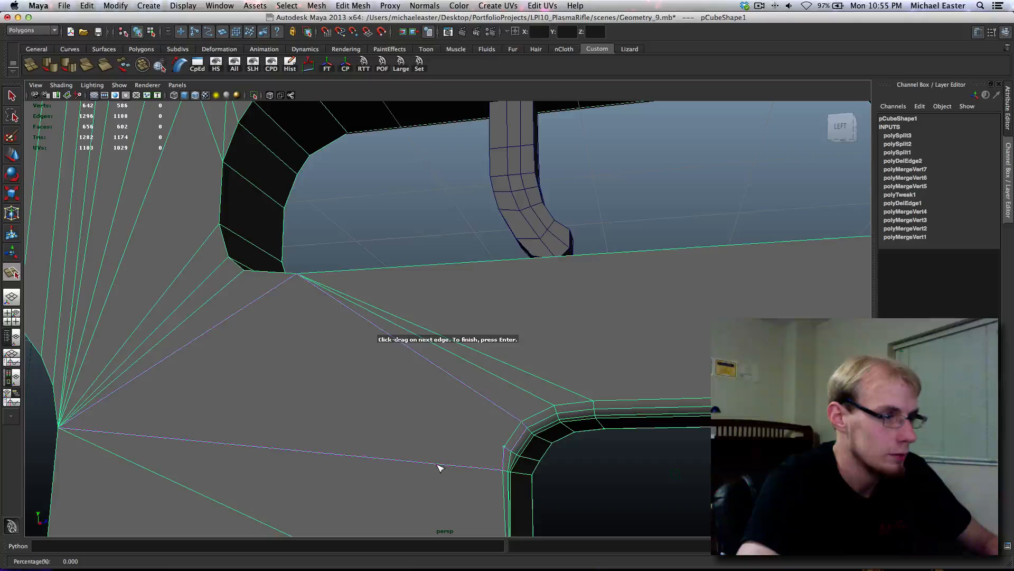
pyautogui.moveTo(439, 467); pyautogui.dragTo(3, 422)
pyautogui.press('Return')
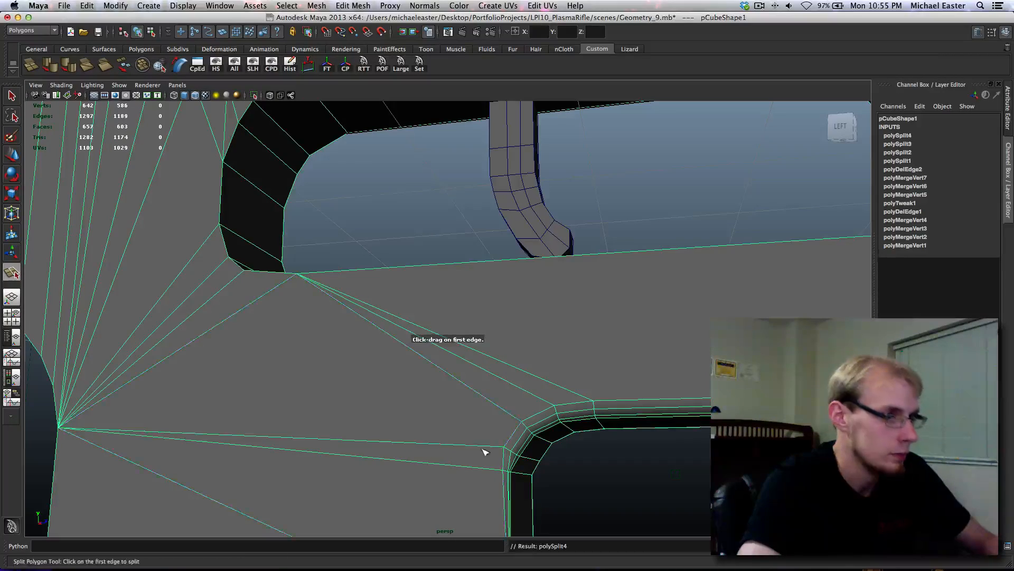
# - Split the trigger guard face with two edges joining the first two vertices of the opening's lower front corner to the lower front curve vertices
pyautogui.scroll(-5, 485, 451)
pyautogui.keyDown('alt'); pyautogui.moveTo(501, 376); pyautogui.dragTo(294, 378, button='middle'); pyautogui.keyUp('alt')
pyautogui.keyDown('alt'); pyautogui.moveTo(351, 353); pyautogui.dragTo(366, 358); pyautogui.keyUp('alt')
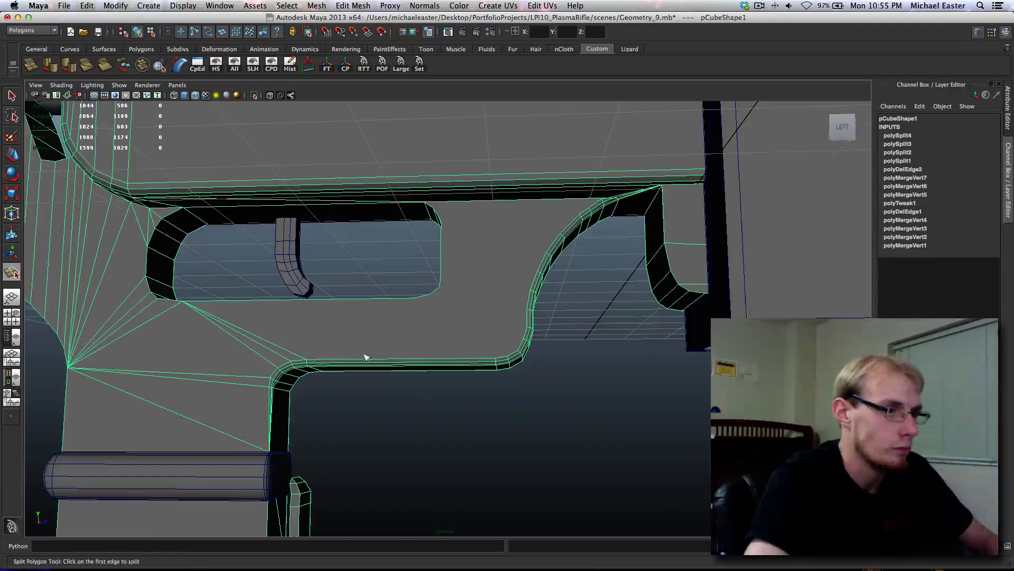
pyautogui.keyDown('alt'); pyautogui.moveTo(442, 359); pyautogui.dragTo(403, 385, button='middle'); pyautogui.keyUp('alt')
pyautogui.keyDown('alt'); pyautogui.moveTo(403, 385); pyautogui.dragTo(483, 370, button='right'); pyautogui.keyUp('alt')
pyautogui.keyDown('alt'); pyautogui.moveTo(302, 367); pyautogui.dragTo(387, 367, button='middle'); pyautogui.keyUp('alt')
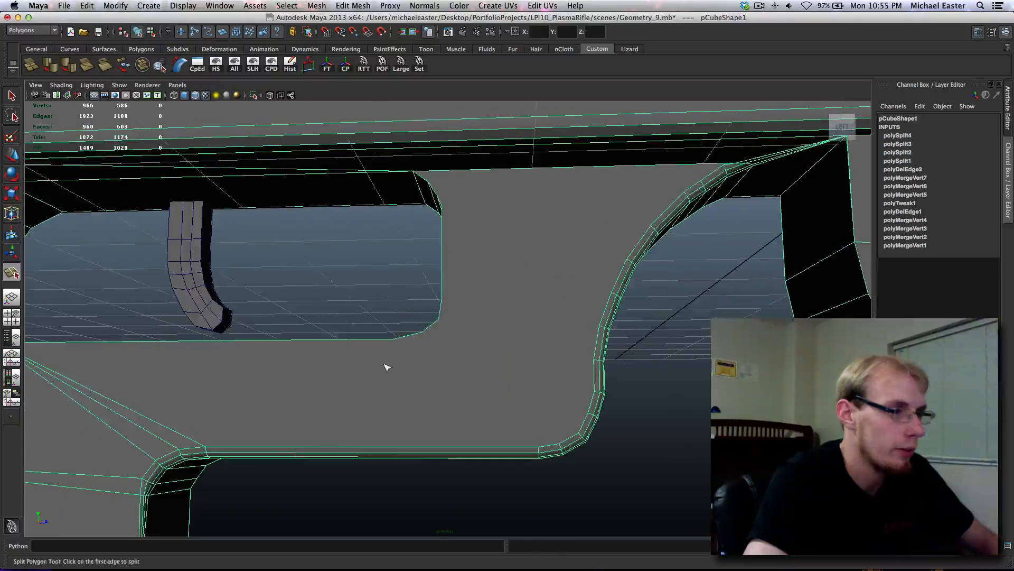
pyautogui.keyDown('alt'); pyautogui.moveTo(388, 367); pyautogui.dragTo(538, 415); pyautogui.keyUp('alt')
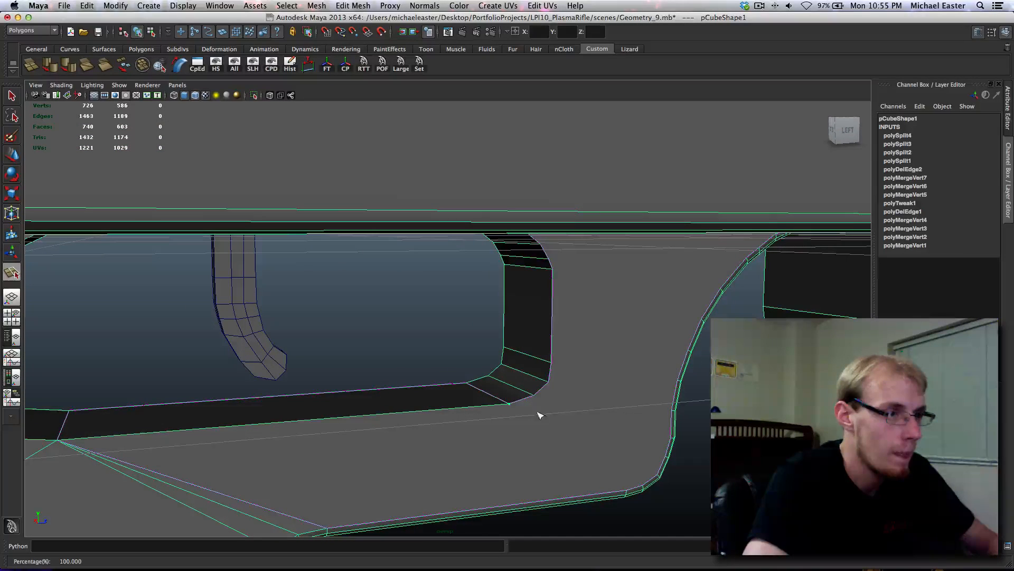
pyautogui.keyDown('alt'); pyautogui.moveTo(568, 414); pyautogui.dragTo(409, 372, button='middle'); pyautogui.keyUp('alt')
pyautogui.moveTo(409, 424); pyautogui.dragTo(446, 418)
pyautogui.press('Return')
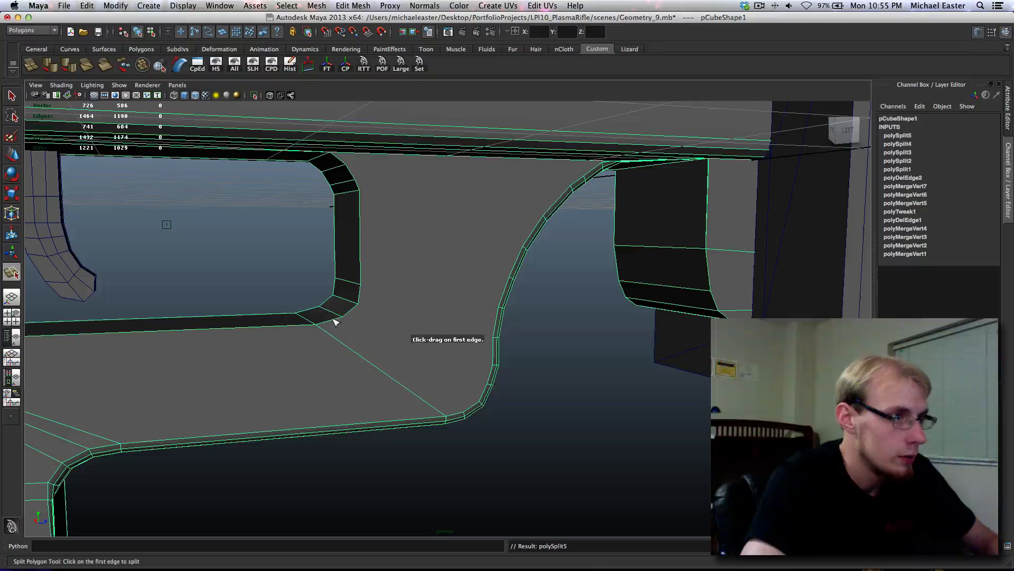
pyautogui.moveTo(334, 322); pyautogui.dragTo(343, 317)
pyautogui.moveTo(459, 416); pyautogui.dragTo(476, 415)
pyautogui.press('Return')
# - Try to split the guard face from the third front curve vertex to the second vertex of the opening's lower front corner
pyautogui.keyDown('alt'); pyautogui.moveTo(294, 328); pyautogui.dragTo(420, 397, button='middle'); pyautogui.keyUp('alt')
pyautogui.keyDown('alt'); pyautogui.moveTo(419, 397); pyautogui.dragTo(372, 395, button='right'); pyautogui.keyUp('alt')
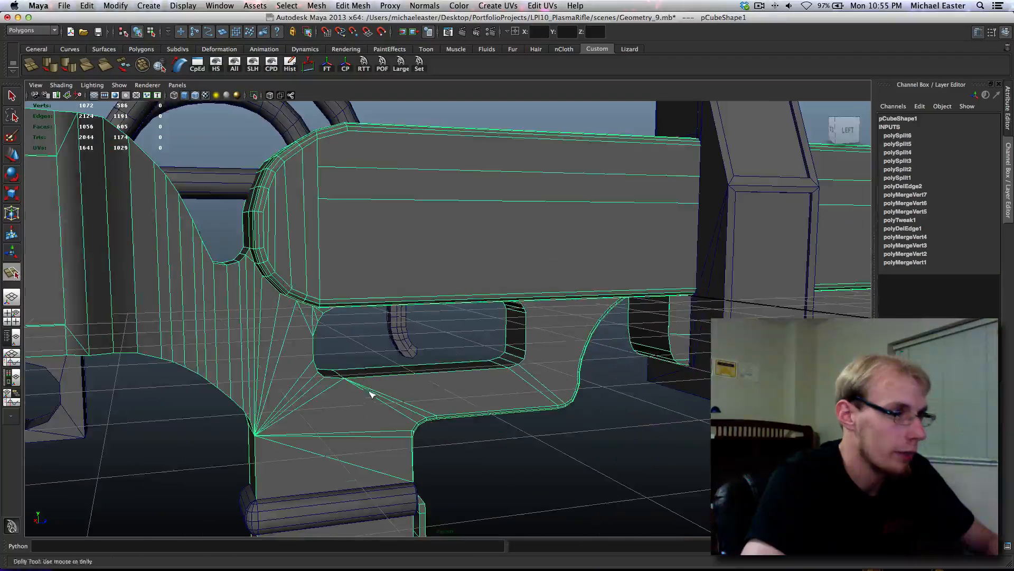
pyautogui.keyDown('alt'); pyautogui.moveTo(444, 444); pyautogui.dragTo(394, 386); pyautogui.keyUp('alt')
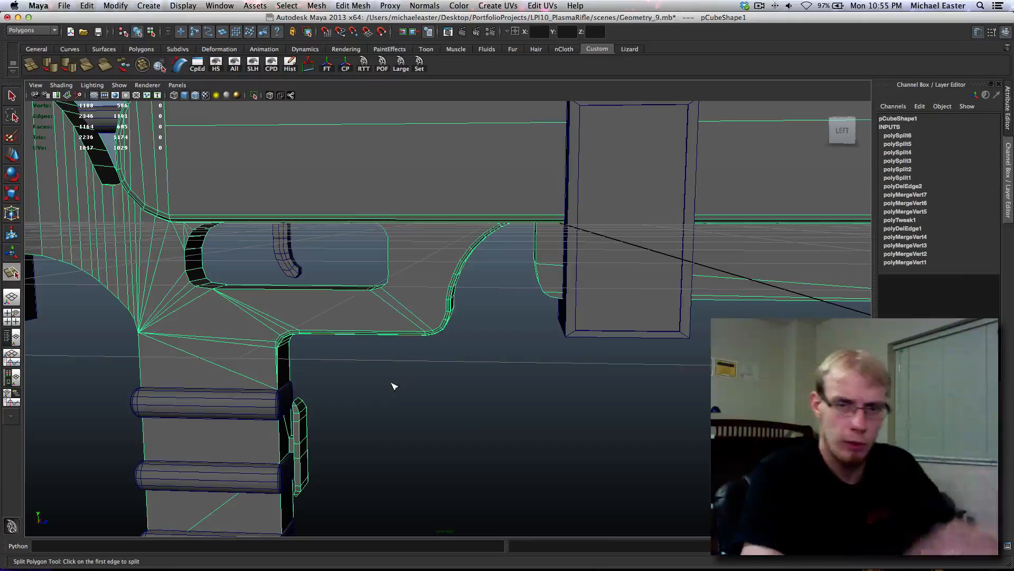
pyautogui.keyDown('alt'); pyautogui.moveTo(389, 315); pyautogui.dragTo(333, 317); pyautogui.keyUp('alt')
pyautogui.keyDown('alt'); pyautogui.moveTo(334, 317); pyautogui.dragTo(477, 360, button='right'); pyautogui.keyUp('alt')
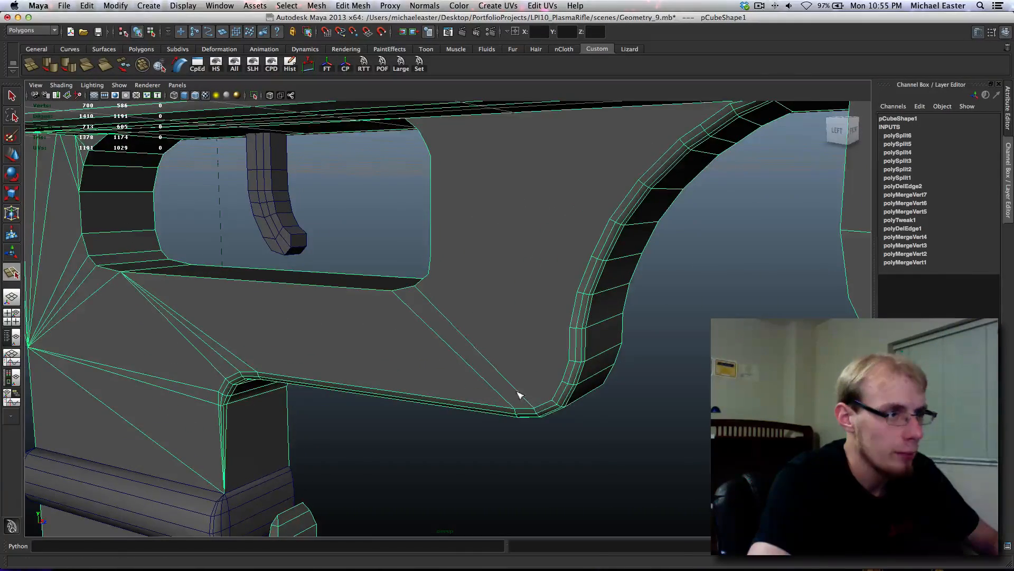
pyautogui.keyDown('alt'); pyautogui.moveTo(517, 396); pyautogui.dragTo(611, 397, button='right'); pyautogui.keyUp('alt')
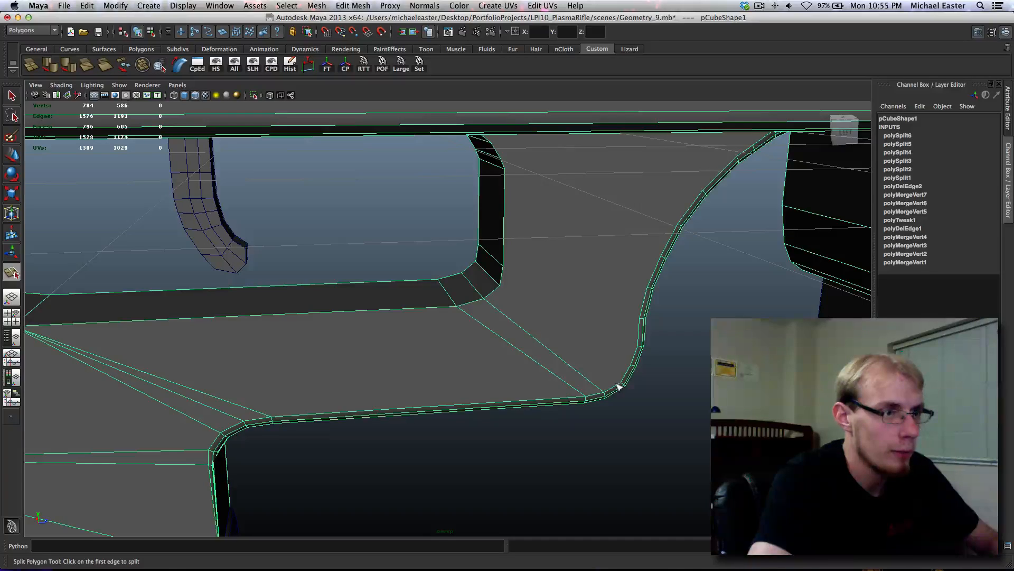
pyautogui.click(620, 387)
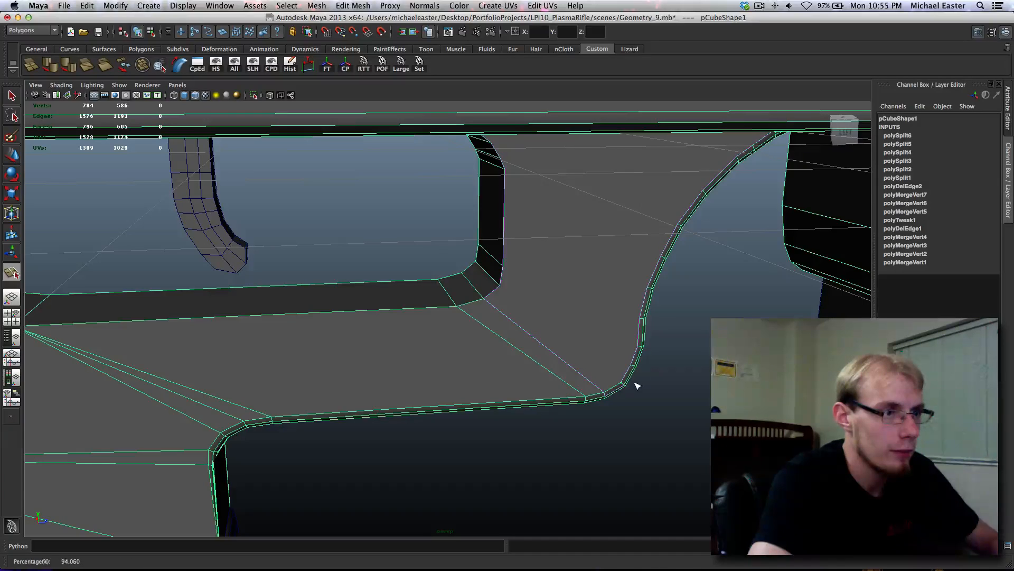
pyautogui.click(485, 299)
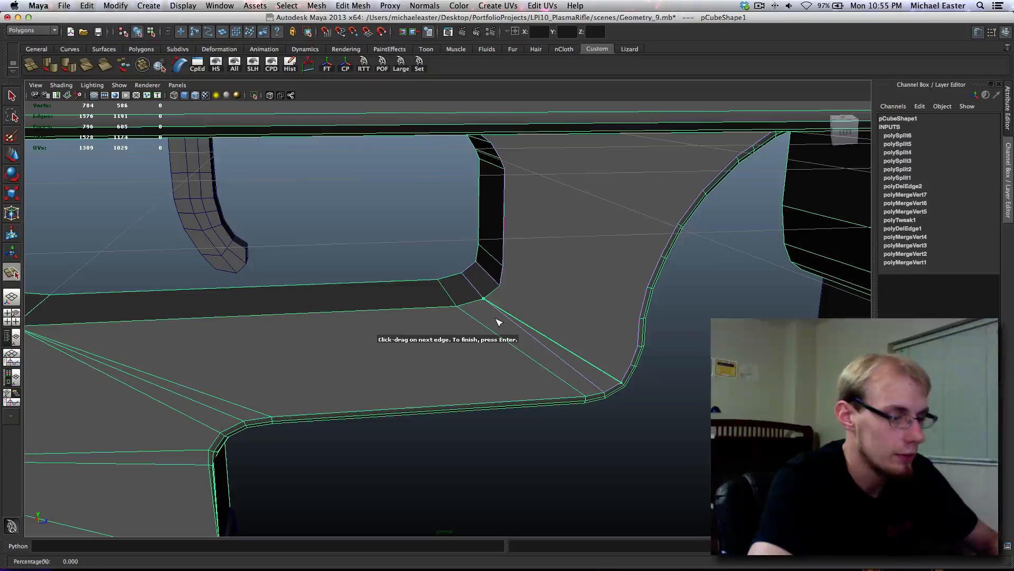
pyautogui.press('Return')
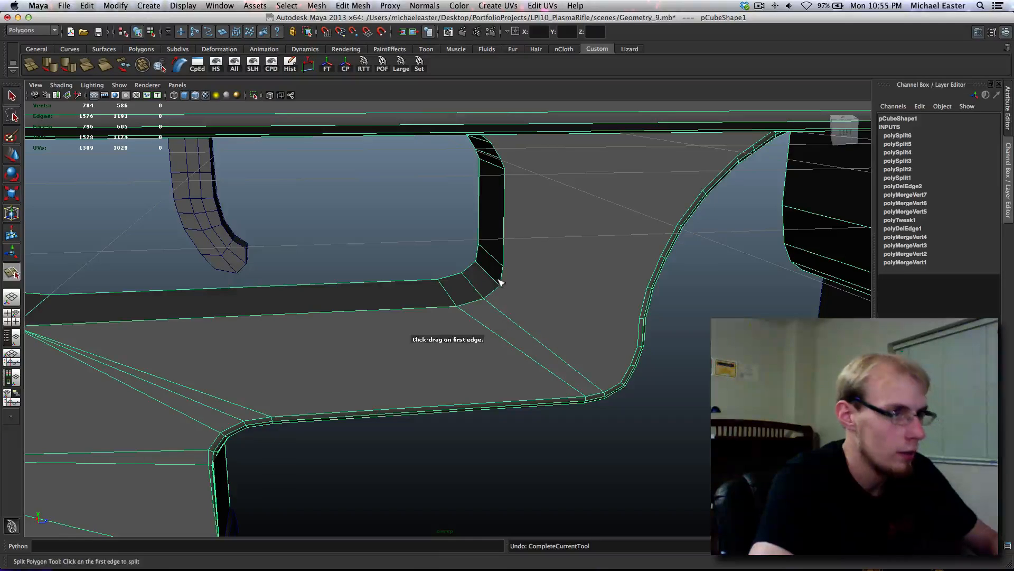
# - Split the guard face with two edges from the third vertex of the opening's lower front corner to the third and fourth front curve vertices
pyautogui.moveTo(502, 288); pyautogui.dragTo(549, 284)
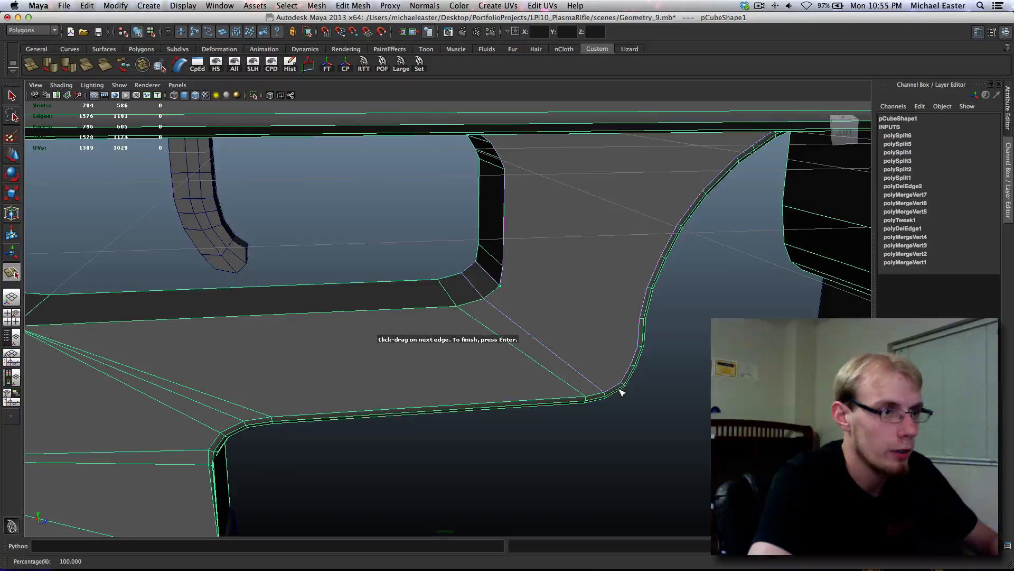
pyautogui.moveTo(616, 387); pyautogui.dragTo(619, 386)
pyautogui.press('Return')
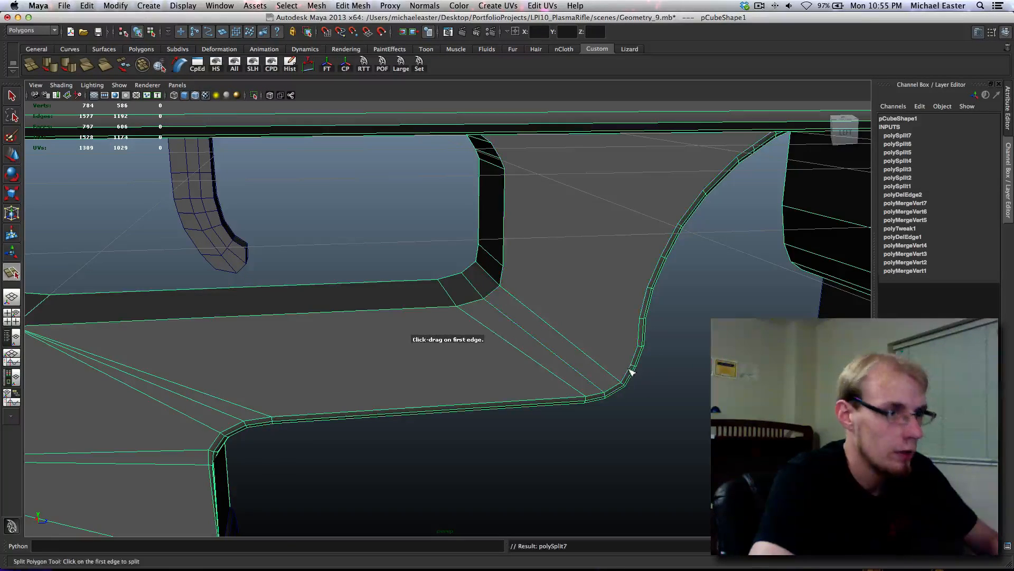
pyautogui.click(487, 299)
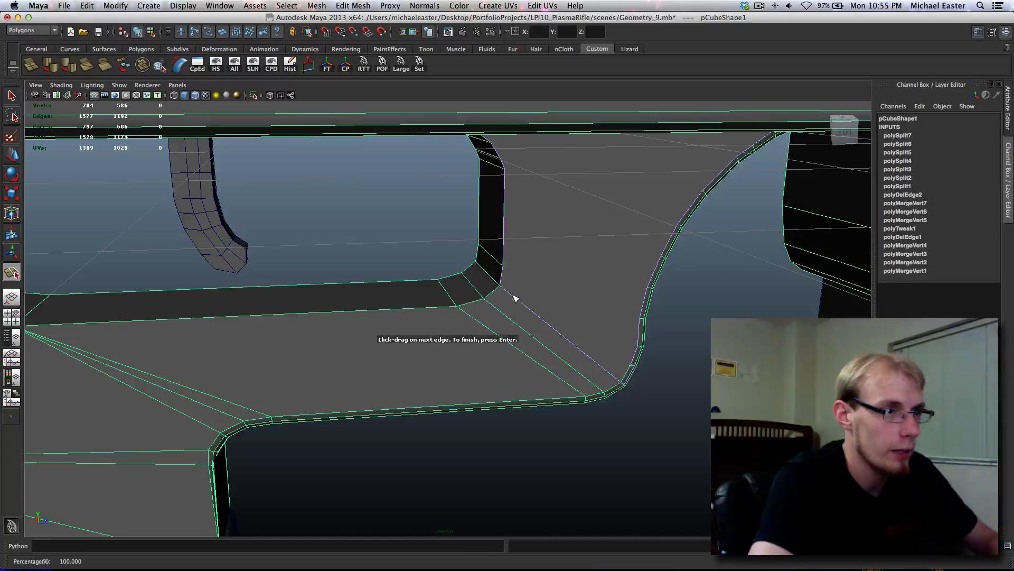
pyautogui.press('Return')
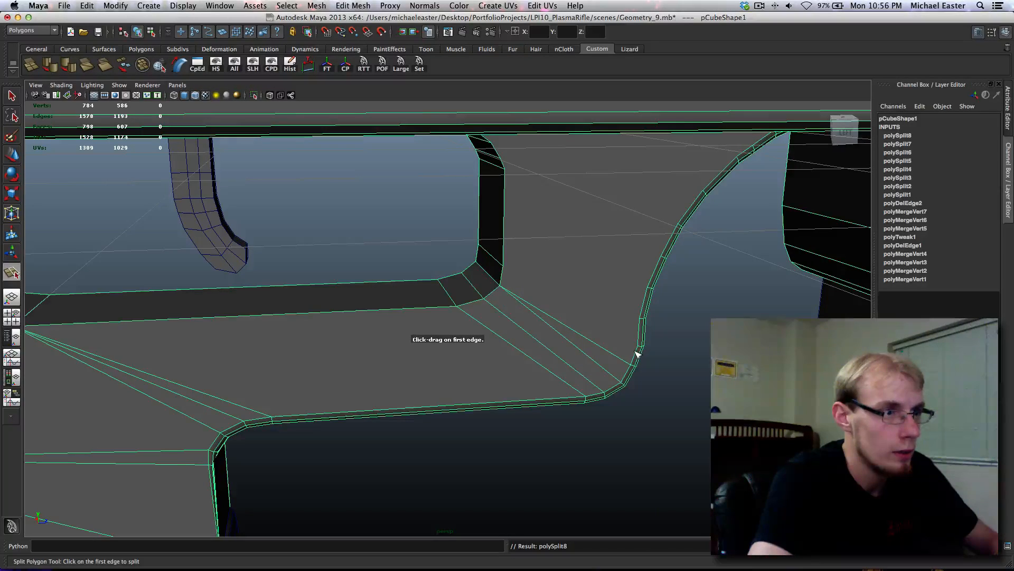
# - Split the guard face with two edges from the top vertex of the opening's lower front corner to the next two front curve vertices
pyautogui.moveTo(637, 353); pyautogui.dragTo(638, 348)
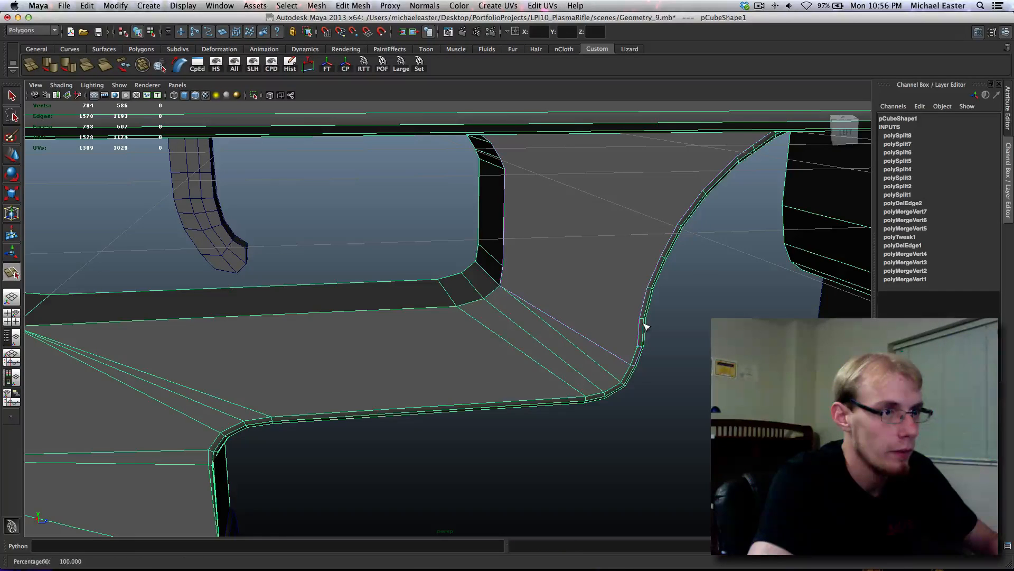
pyautogui.press('Return')
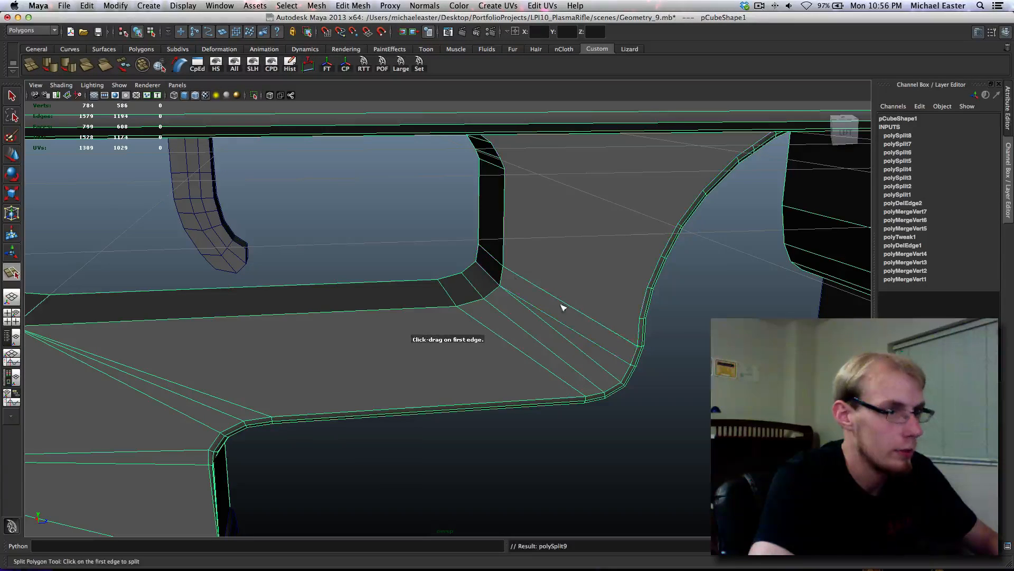
pyautogui.moveTo(638, 335); pyautogui.dragTo(640, 333)
pyautogui.moveTo(641, 297); pyautogui.dragTo(641, 299)
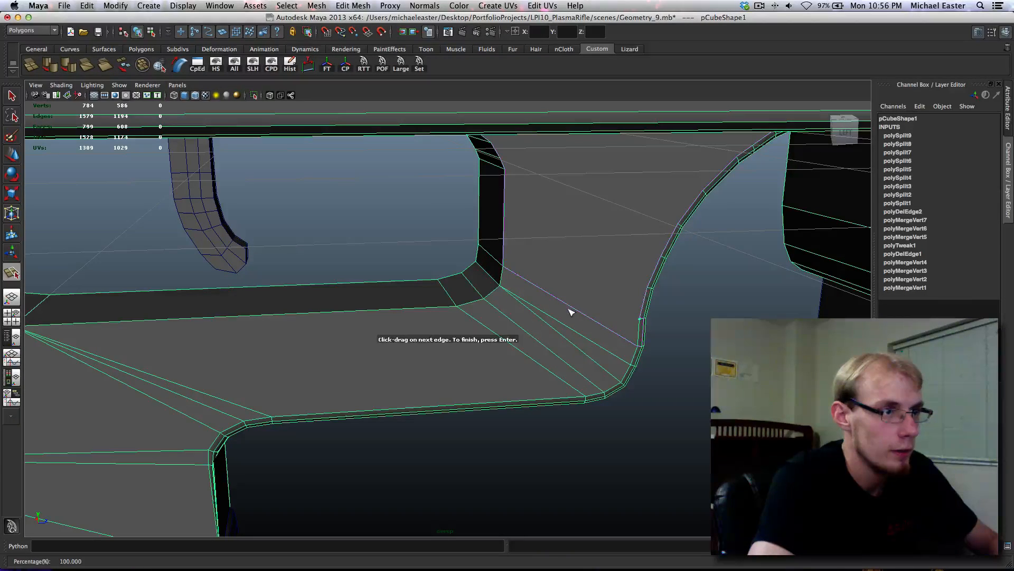
pyautogui.moveTo(574, 308); pyautogui.dragTo(401, 264)
pyautogui.press('Return')
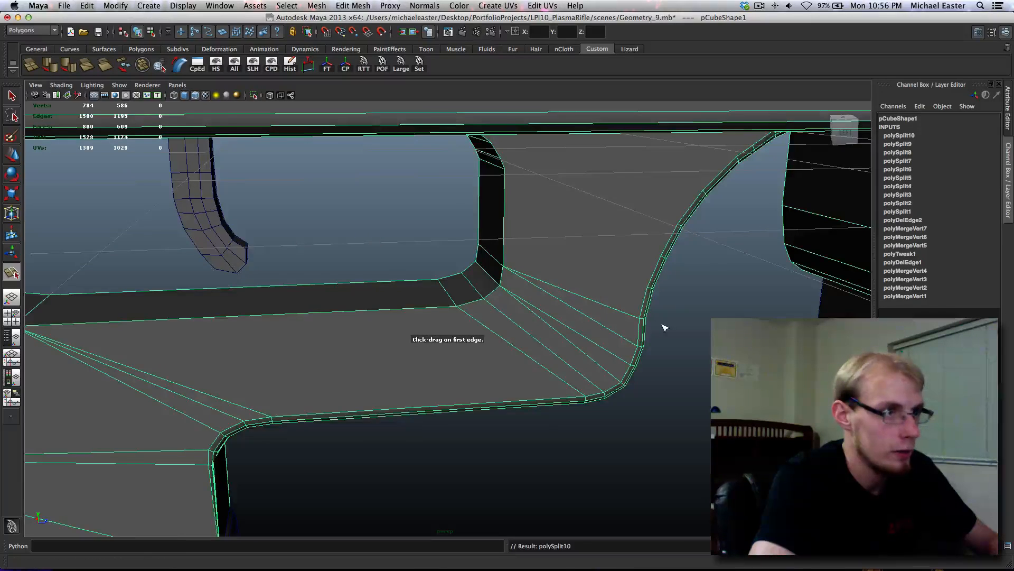
# - Add two more edges fanning from the top vertex of the opening's lower front corner to the next higher front curve vertices
pyautogui.scroll(-2, 634, 359)
pyautogui.keyDown('alt'); pyautogui.moveTo(613, 385); pyautogui.dragTo(535, 343); pyautogui.keyUp('alt')
pyautogui.scroll(2, 519, 374)
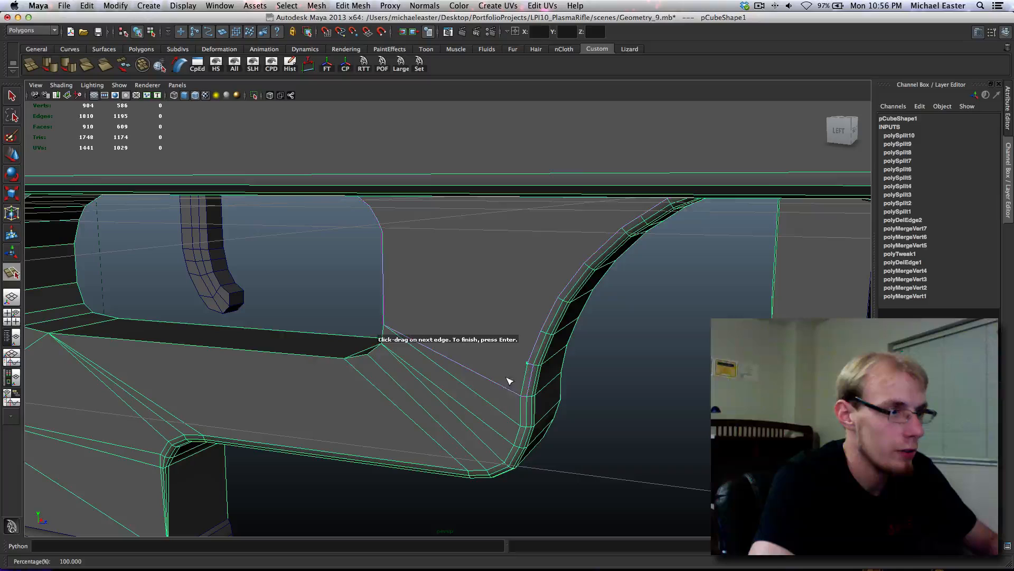
pyautogui.moveTo(504, 384); pyautogui.dragTo(288, 287)
pyautogui.press('Return')
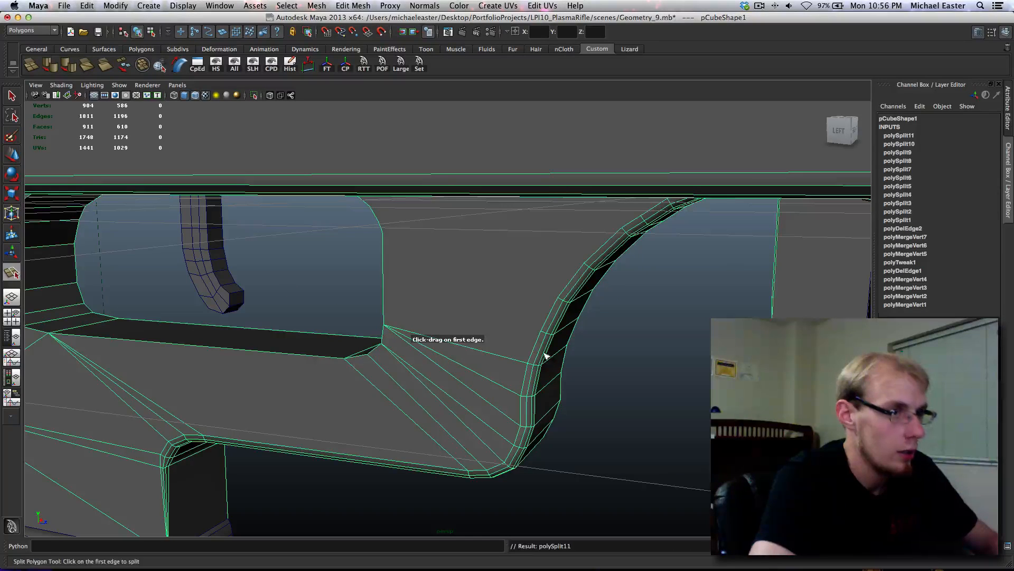
pyautogui.moveTo(535, 347); pyautogui.dragTo(553, 322)
pyautogui.keyDown('alt'); pyautogui.moveTo(423, 315); pyautogui.dragTo(509, 358); pyautogui.keyUp('alt')
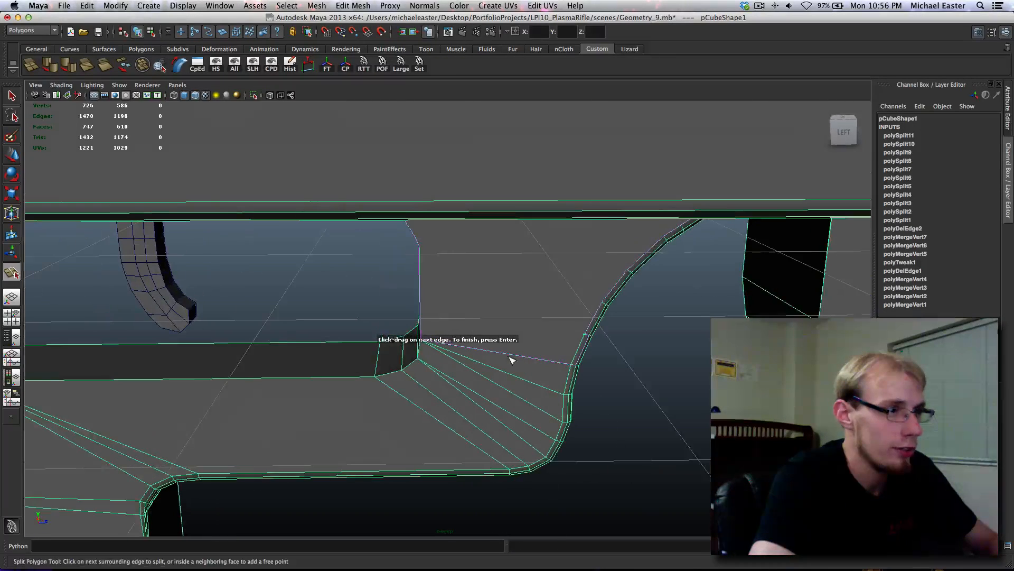
pyautogui.press('Return')
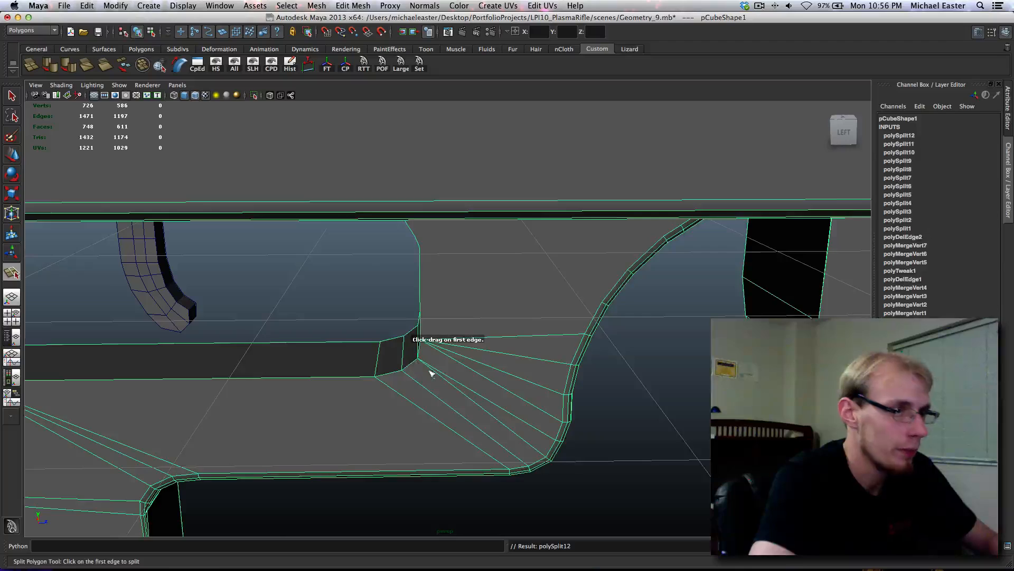
# - Split the remaining guard face with two edges from the lowest vertex of the opening's upper front corner to the next two front curve vertices
pyautogui.keyDown('alt'); pyautogui.moveTo(414, 335); pyautogui.dragTo(596, 300); pyautogui.keyUp('alt')
pyautogui.click(605, 296)
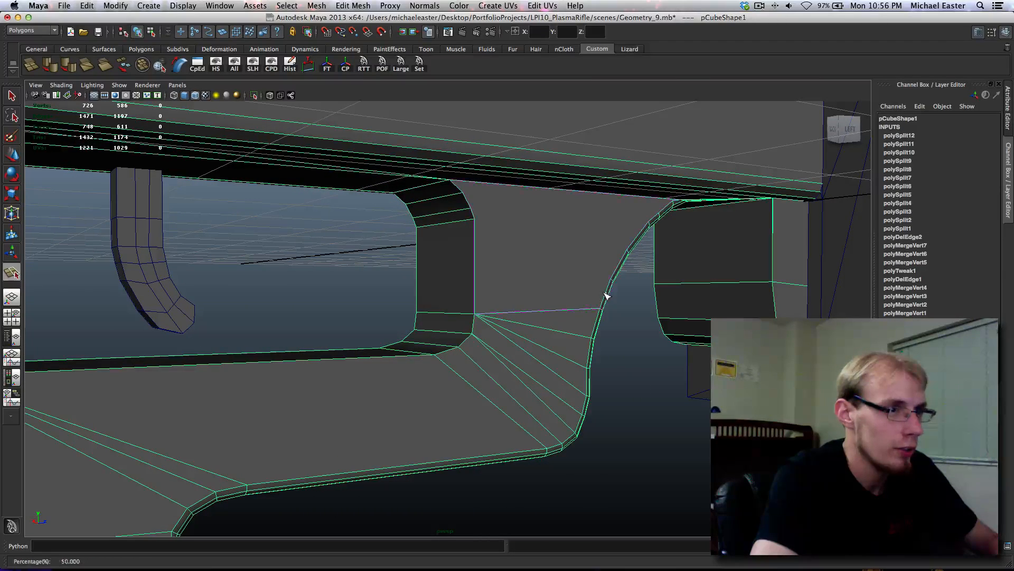
pyautogui.moveTo(481, 247); pyautogui.dragTo(482, 165)
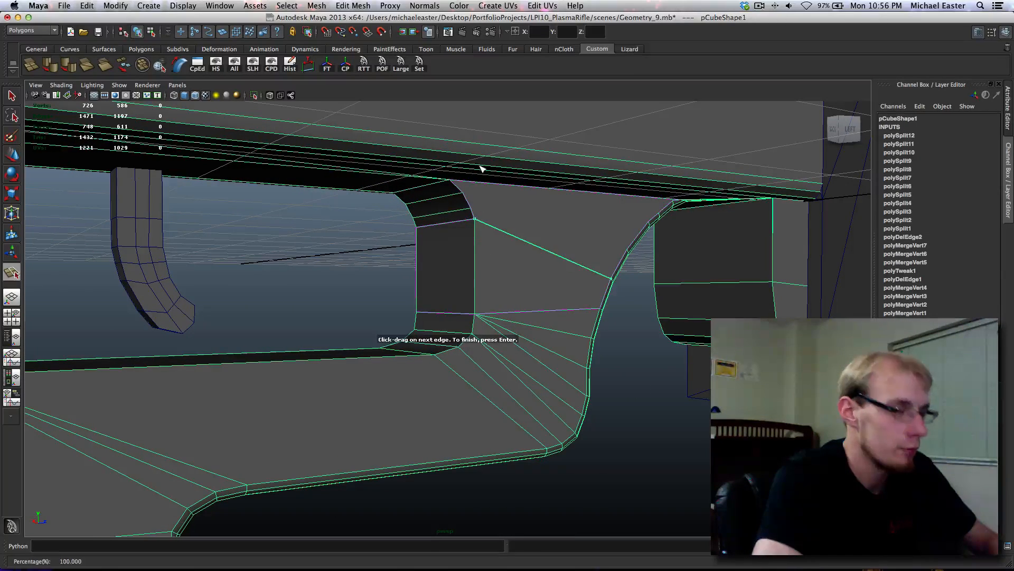
pyautogui.press('Return')
pyautogui.keyDown('alt'); pyautogui.moveTo(656, 334); pyautogui.dragTo(481, 375); pyautogui.keyUp('alt')
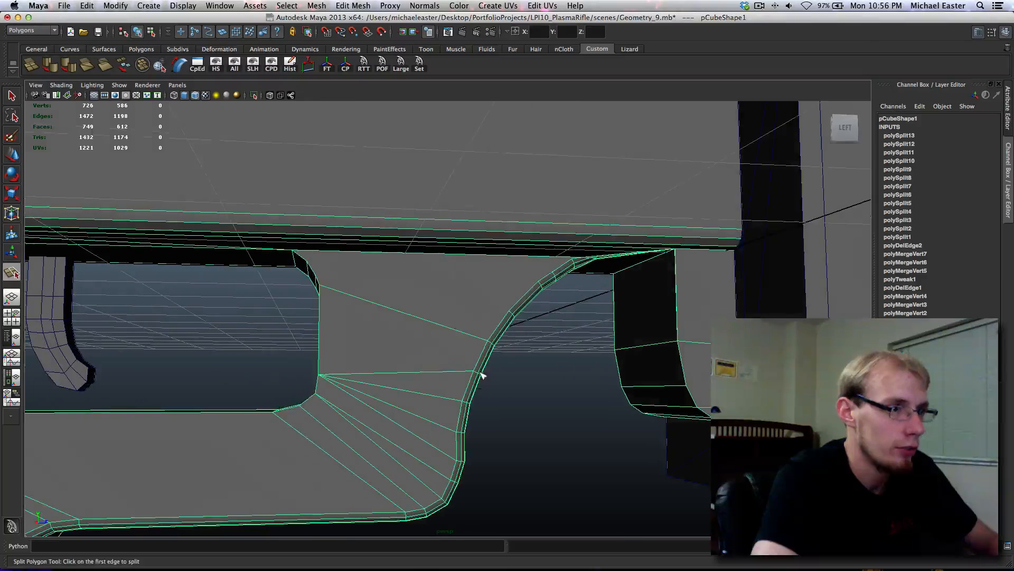
pyautogui.moveTo(505, 324); pyautogui.dragTo(510, 306)
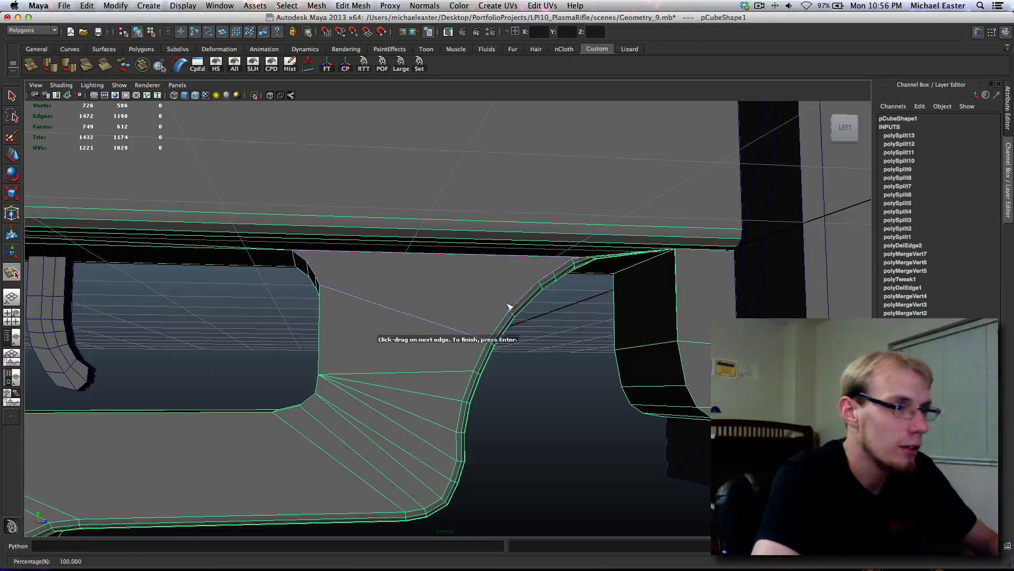
pyautogui.click(328, 287)
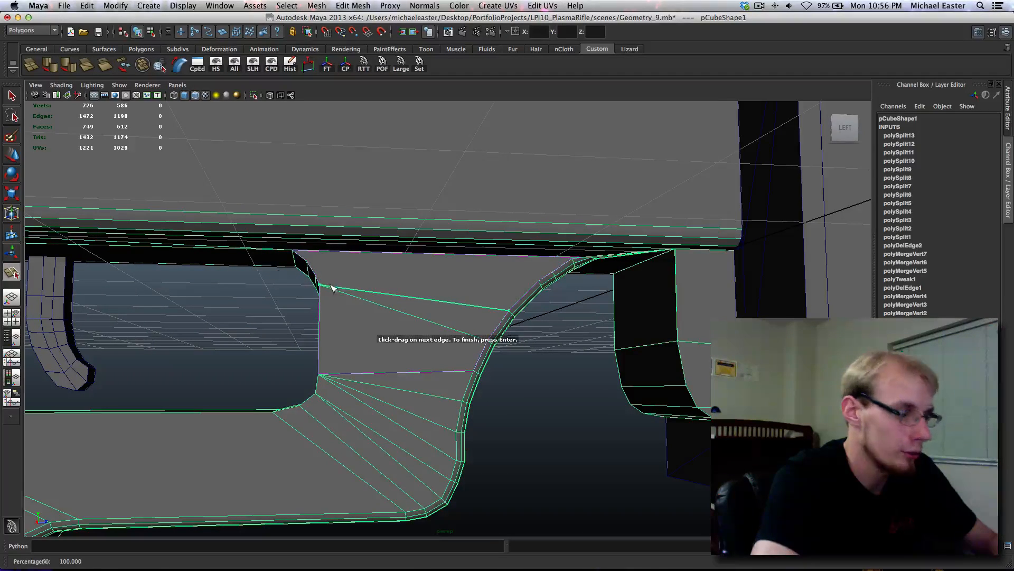
pyautogui.press('Return')
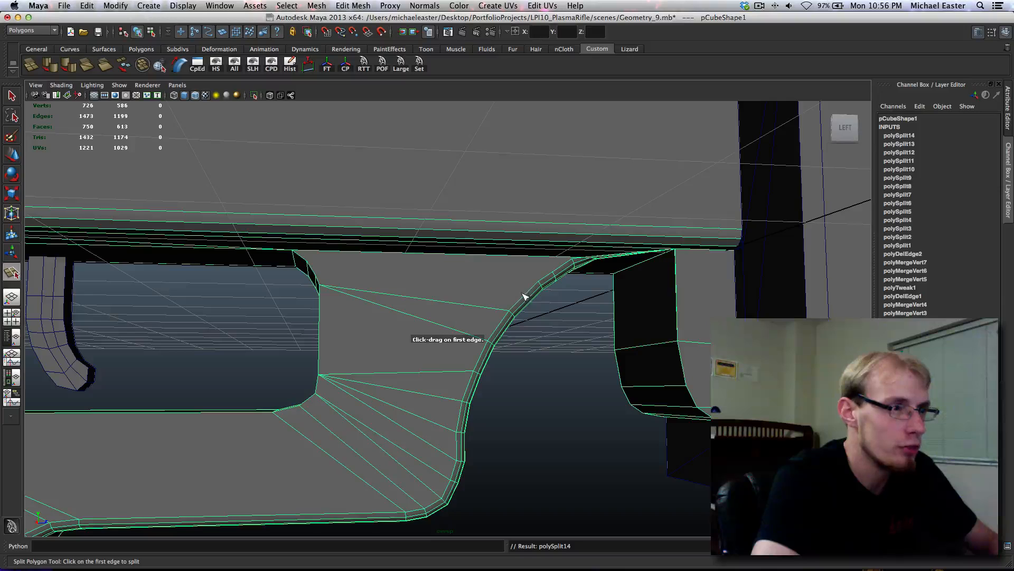
# - Split the upper guard face with two edges joining the next two vertices of the opening's upper front corner to the upper front curve vertices
pyautogui.keyDown('alt'); pyautogui.moveTo(307, 289); pyautogui.dragTo(322, 274); pyautogui.keyUp('alt')
pyautogui.click(324, 286)
pyautogui.press('Return')
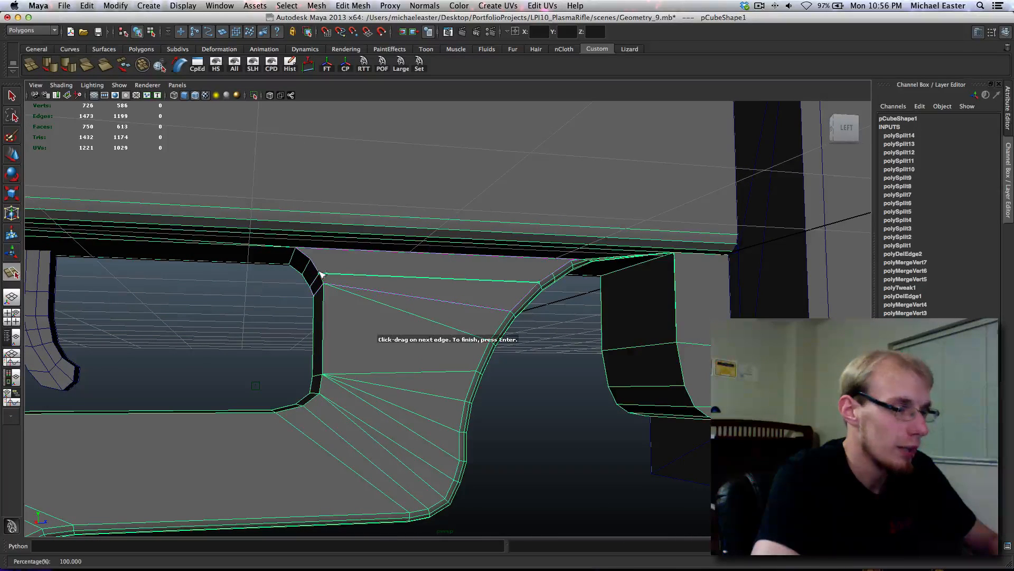
pyautogui.click(307, 252)
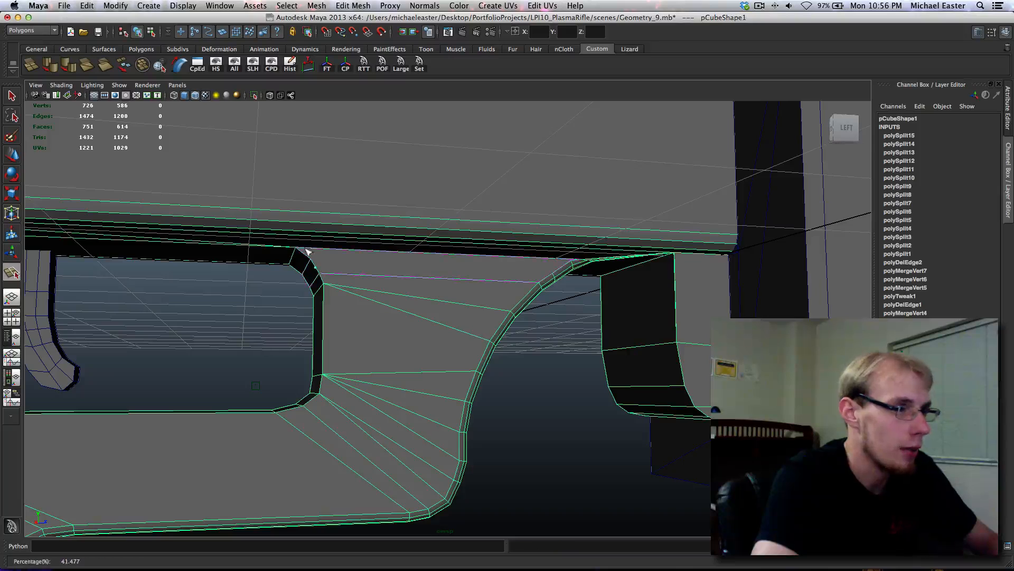
pyautogui.keyDown('alt'); pyautogui.moveTo(422, 287); pyautogui.dragTo(302, 309, button='middle'); pyautogui.keyUp('alt')
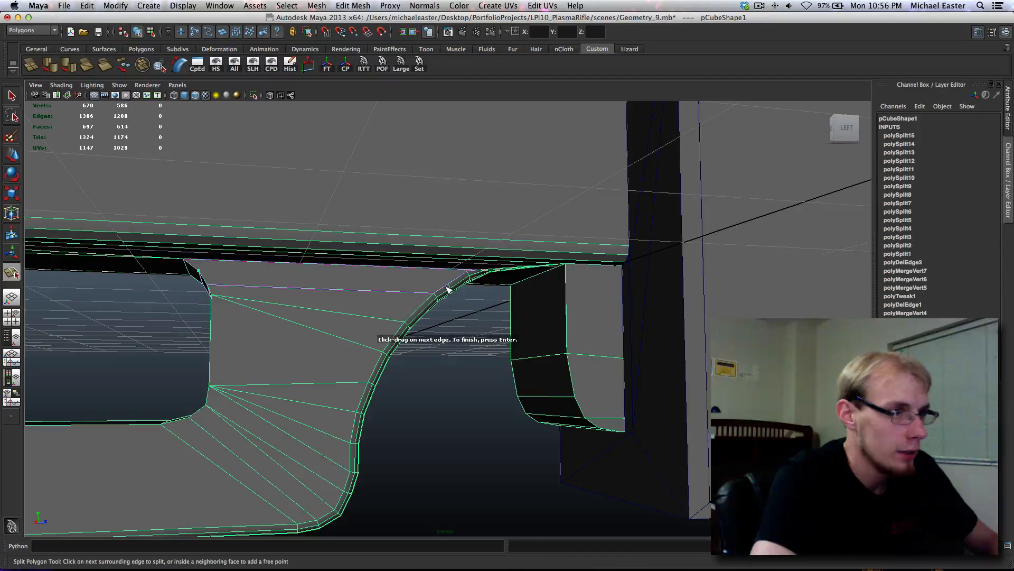
pyautogui.moveTo(447, 289); pyautogui.dragTo(477, 276)
pyautogui.press('Return')
pyautogui.keyDown('alt'); pyautogui.moveTo(431, 296); pyautogui.dragTo(470, 312, button='middle'); pyautogui.keyUp('alt')
pyautogui.keyDown('alt'); pyautogui.moveTo(470, 298); pyautogui.dragTo(486, 297, button='right'); pyautogui.keyUp('alt')
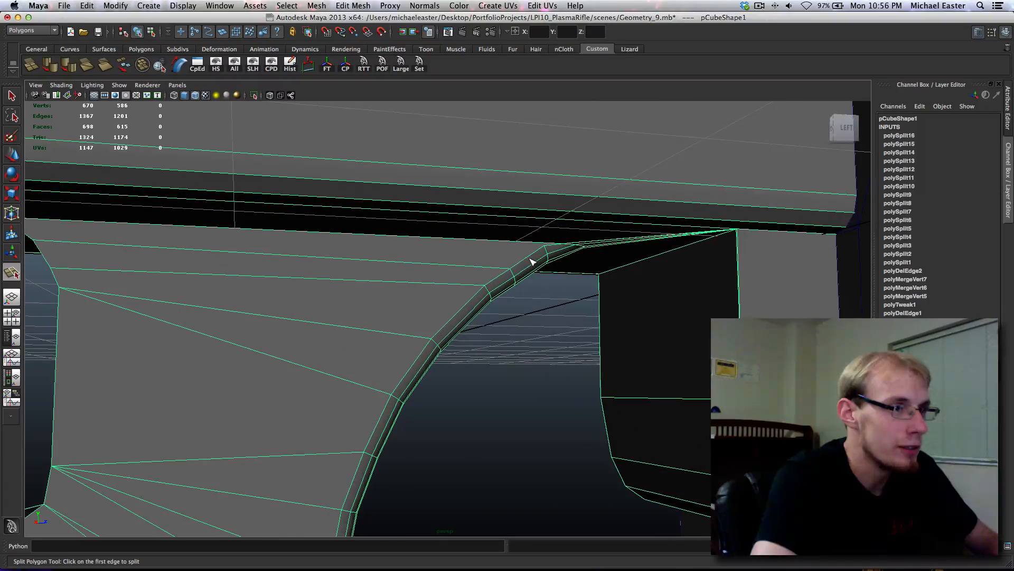
# - Split the topmost guard face from the opening's uppermost front corner vertex to the front curve's top vertex, then return to object mode and deselect
pyautogui.moveTo(531, 254); pyautogui.dragTo(563, 240)
pyautogui.keyDown('alt'); pyautogui.moveTo(483, 259); pyautogui.dragTo(614, 282, button='middle'); pyautogui.keyUp('alt')
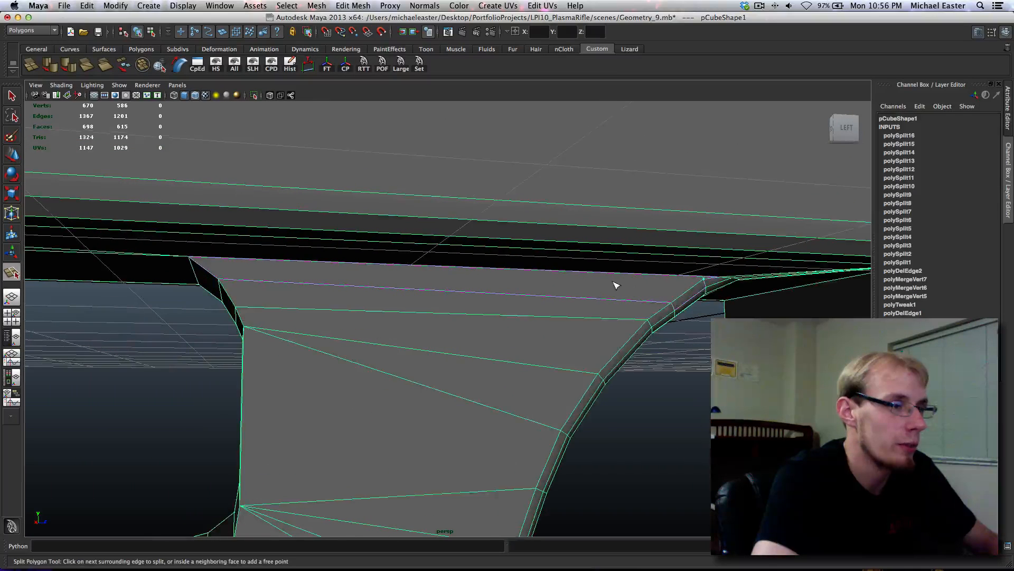
pyautogui.press('q')
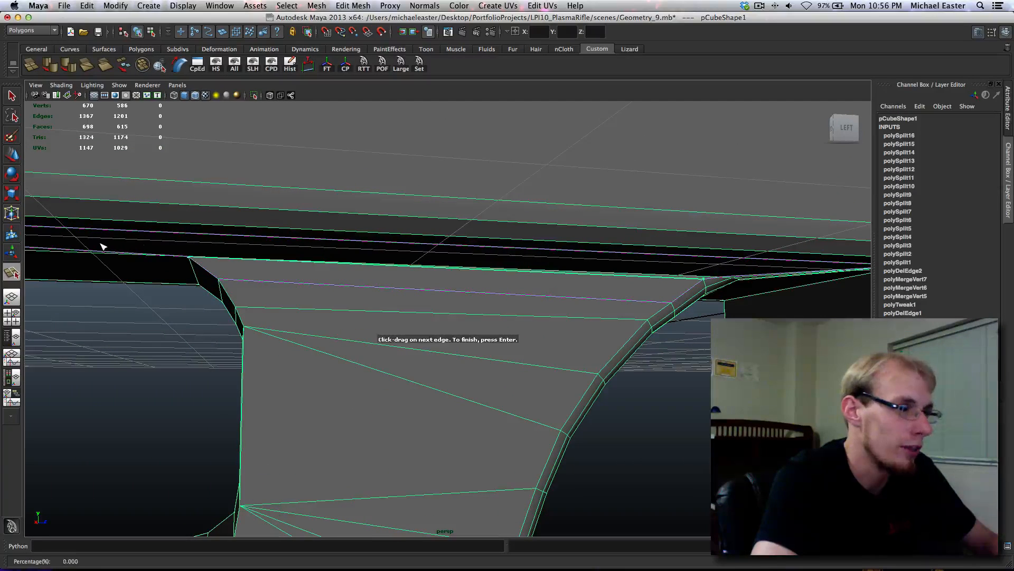
pyautogui.scroll(-6, 258, 330)
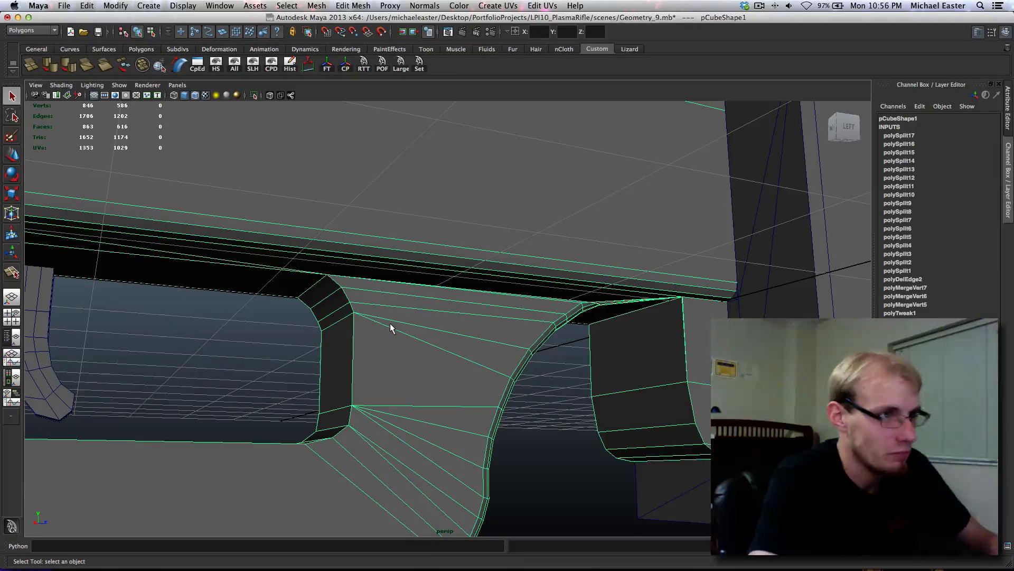
pyautogui.keyDown('alt'); pyautogui.moveTo(391, 329); pyautogui.dragTo(365, 333); pyautogui.keyUp('alt')
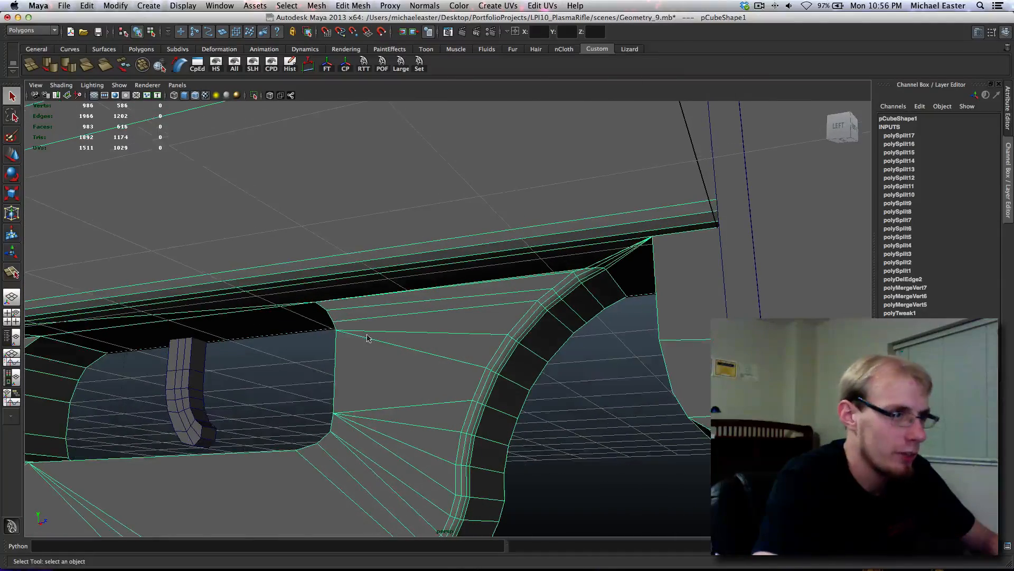
pyautogui.moveTo(367, 335); pyautogui.dragTo(428, 323, button='right')
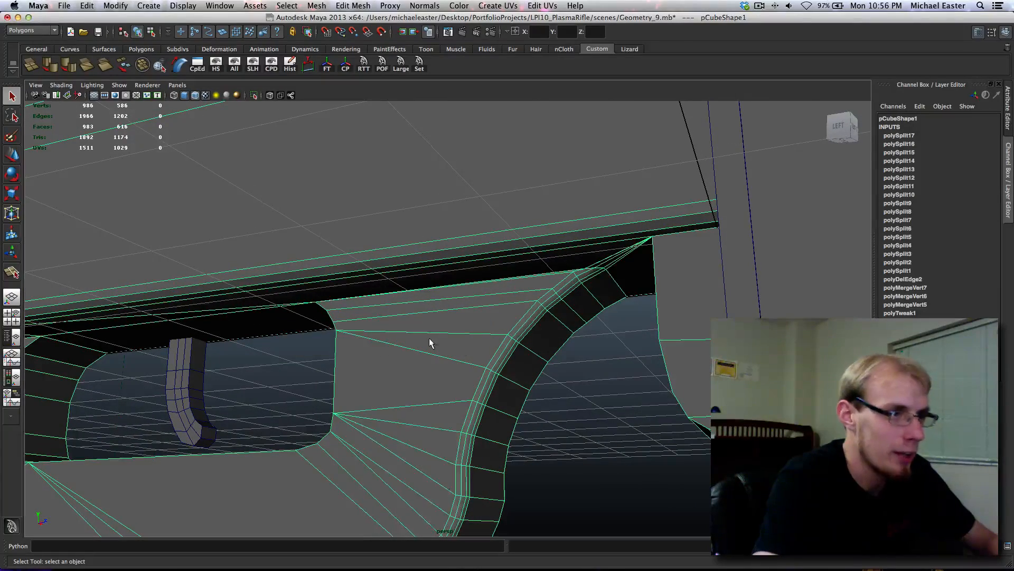
pyautogui.click(630, 414)
pyautogui.keyDown('alt'); pyautogui.moveTo(630, 413); pyautogui.dragTo(653, 351); pyautogui.keyUp('alt')
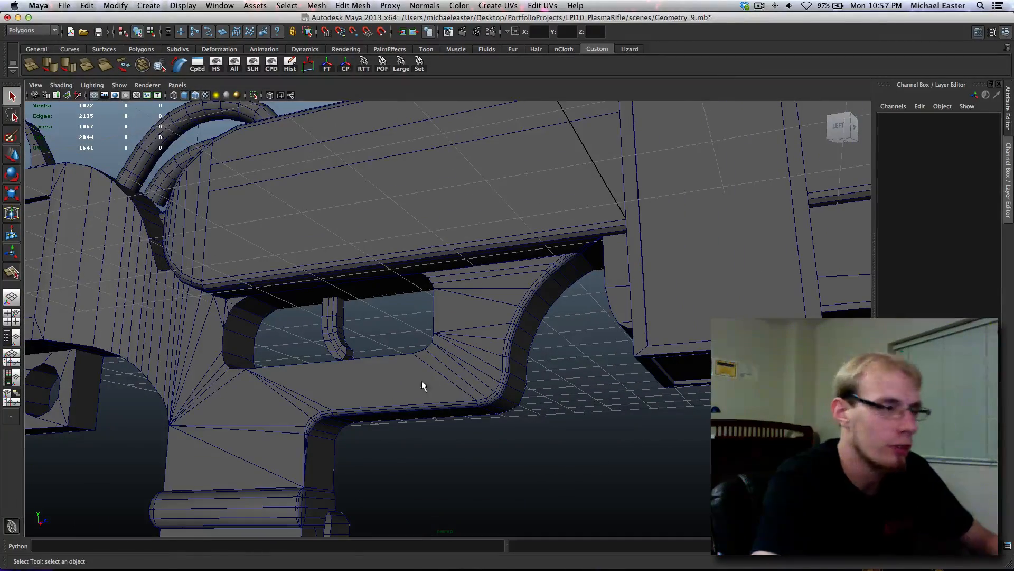
# - Examine the new edge layout around the trigger guard, its opening and the grip from several angles
pyautogui.keyDown('alt'); pyautogui.moveTo(423, 385); pyautogui.dragTo(424, 364); pyautogui.keyUp('alt')
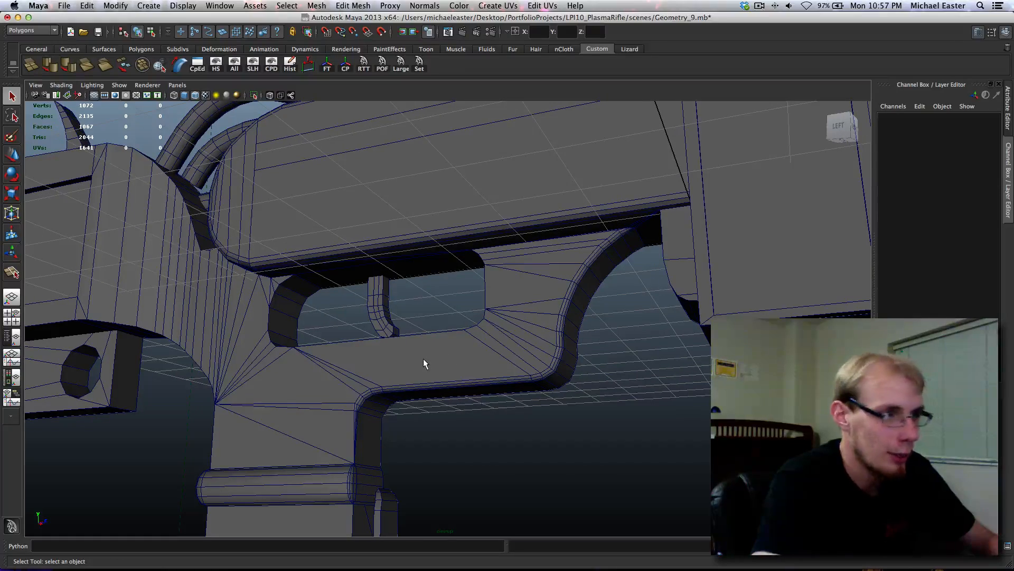
pyautogui.moveTo(295, 312)
pyautogui.keyDown('alt'); pyautogui.mouseDown()
pyautogui.moveTo(292, 341)
pyautogui.moveTo(340, 353)
pyautogui.moveTo(294, 317)
pyautogui.mouseUp(); pyautogui.keyUp('alt')
pyautogui.press('[')
pyautogui.press('[')
pyautogui.press('[')
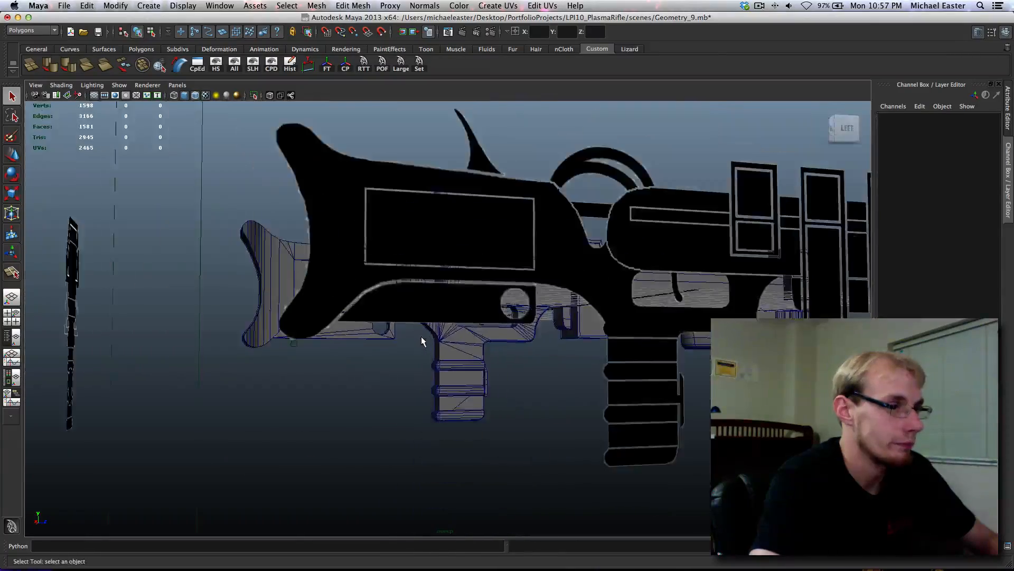
pyautogui.press(']')
pyautogui.press(']')
pyautogui.press(']')
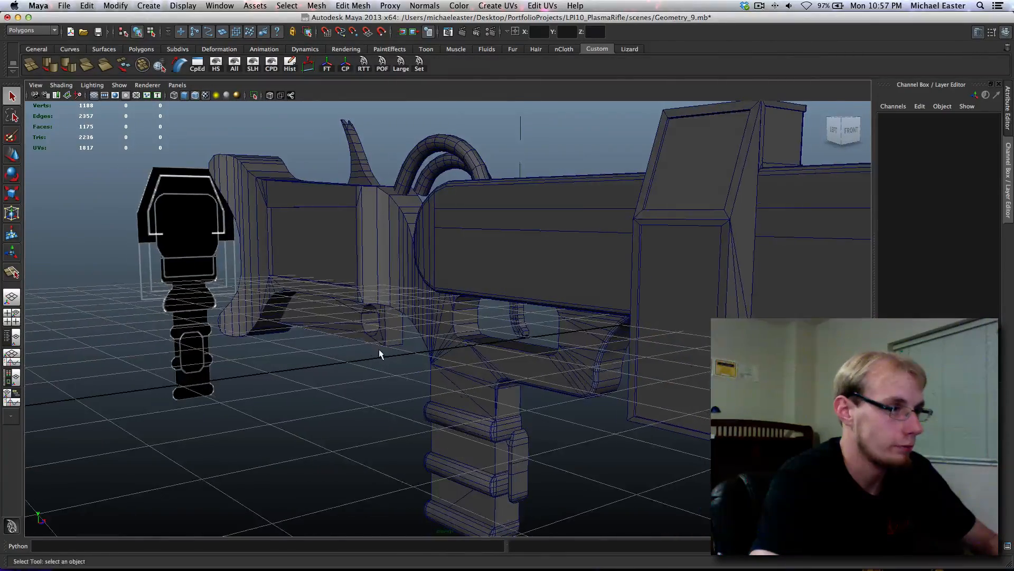
pyautogui.keyDown('alt'); pyautogui.moveTo(381, 351); pyautogui.dragTo(360, 398, button='middle'); pyautogui.keyUp('alt')
pyautogui.scroll(3, 361, 398)
pyautogui.keyDown('alt'); pyautogui.moveTo(360, 403); pyautogui.dragTo(441, 378); pyautogui.keyUp('alt')
pyautogui.scroll(3, 441, 378)
pyautogui.keyDown('alt'); pyautogui.moveTo(442, 379); pyautogui.dragTo(421, 347, button='middle'); pyautogui.keyUp('alt')
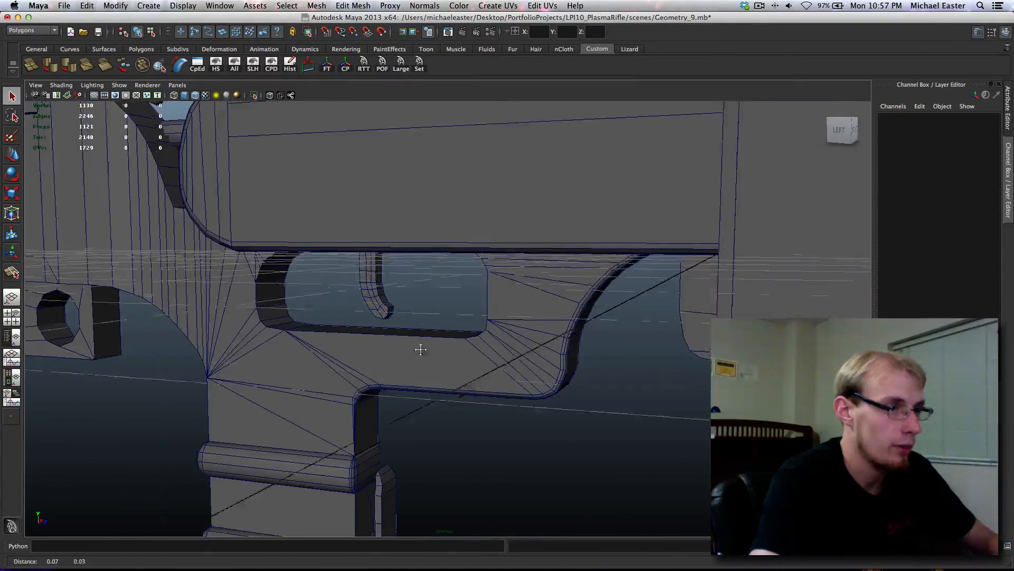
pyautogui.scroll(3, 242, 339)
pyautogui.keyDown('alt'); pyautogui.moveTo(240, 338); pyautogui.dragTo(377, 322, button='middle'); pyautogui.keyUp('alt')
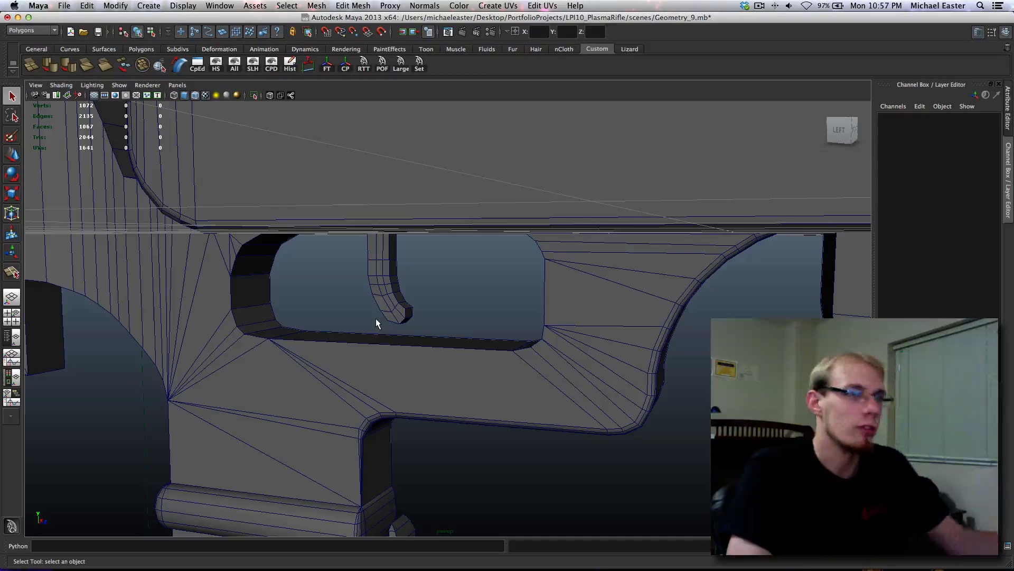
pyautogui.click(761, 6)
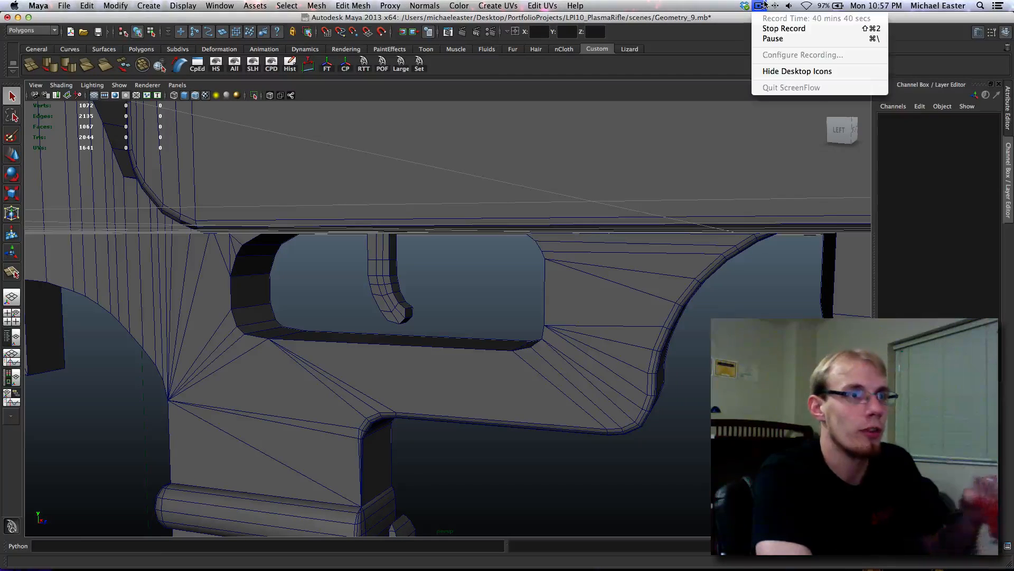
pyautogui.click(763, 6)
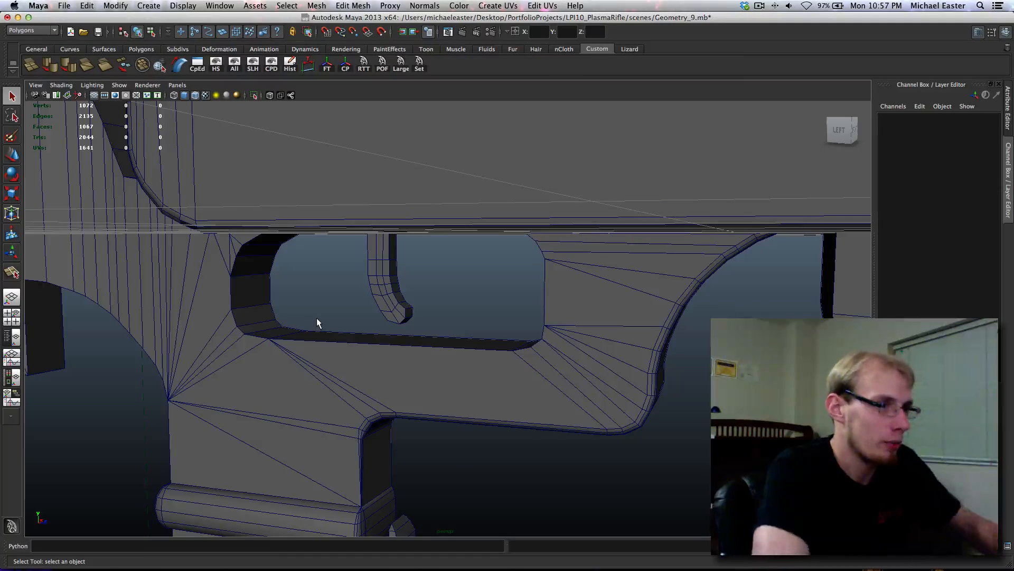
# - In edge mode, select the two upper split edges running from the opening's upper front corner to the front curve
pyautogui.moveTo(301, 323)
pyautogui.keyDown('alt'); pyautogui.mouseDown()
pyautogui.moveTo(306, 350)
pyautogui.moveTo(331, 337)
pyautogui.moveTo(313, 338)
pyautogui.mouseUp(); pyautogui.keyUp('alt')
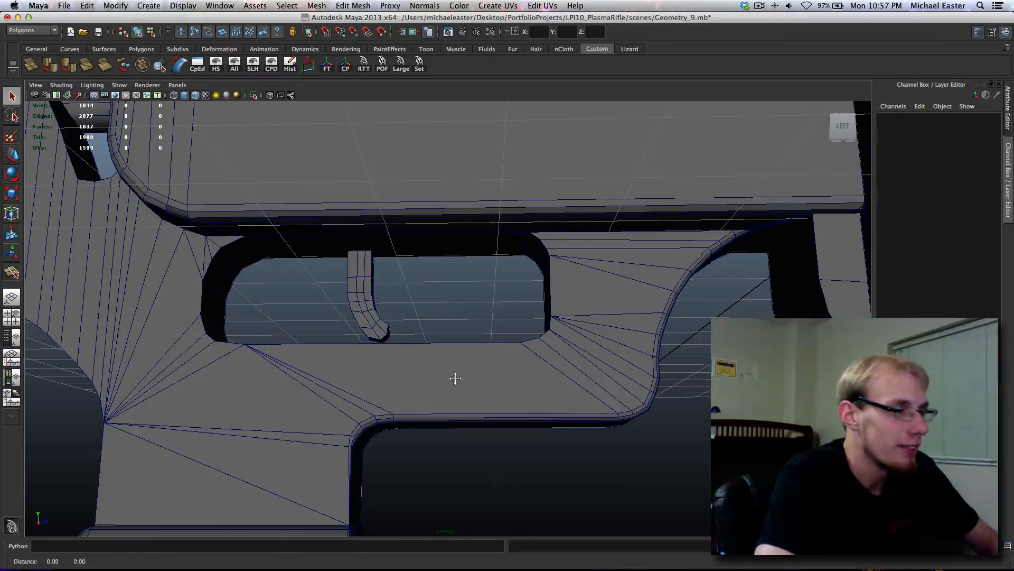
pyautogui.keyDown('alt'); pyautogui.moveTo(455, 379); pyautogui.dragTo(444, 335, button='middle'); pyautogui.keyUp('alt')
pyautogui.keyDown('alt'); pyautogui.moveTo(444, 335); pyautogui.dragTo(618, 335); pyautogui.keyUp('alt')
pyautogui.scroll(5, 290, 290)
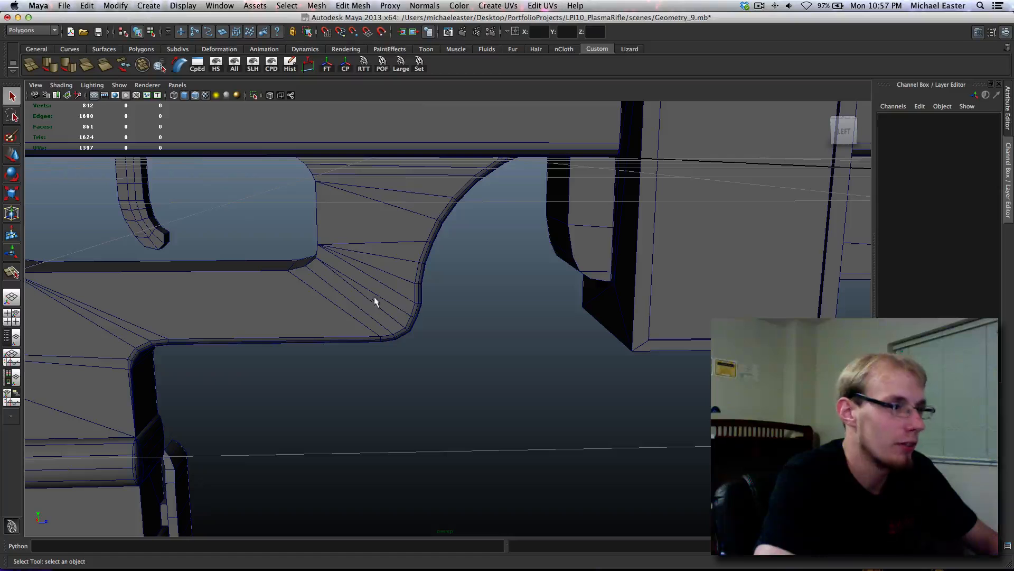
pyautogui.click(357, 302)
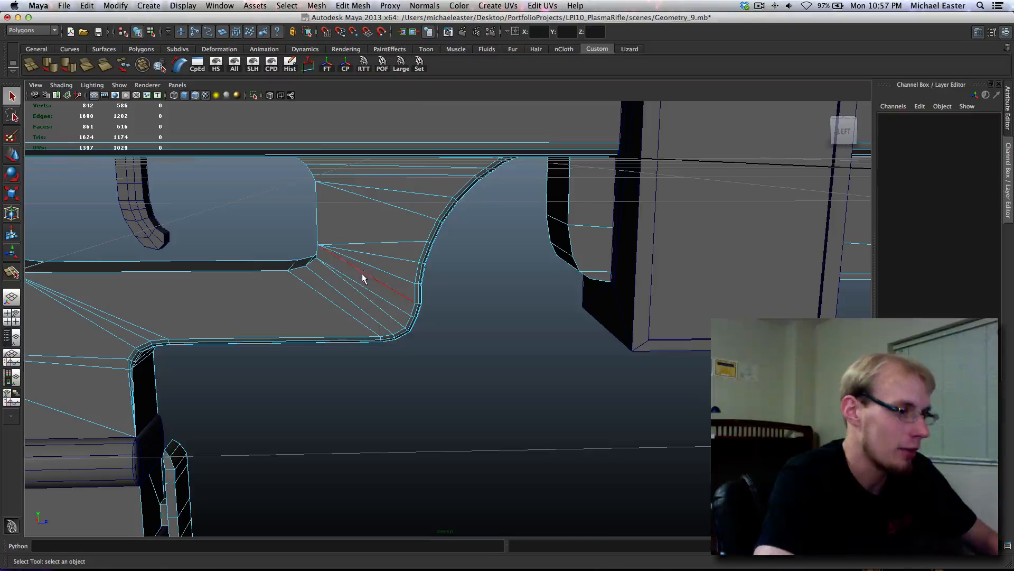
pyautogui.keyDown('alt'); pyautogui.moveTo(362, 274); pyautogui.dragTo(364, 243); pyautogui.keyUp('alt')
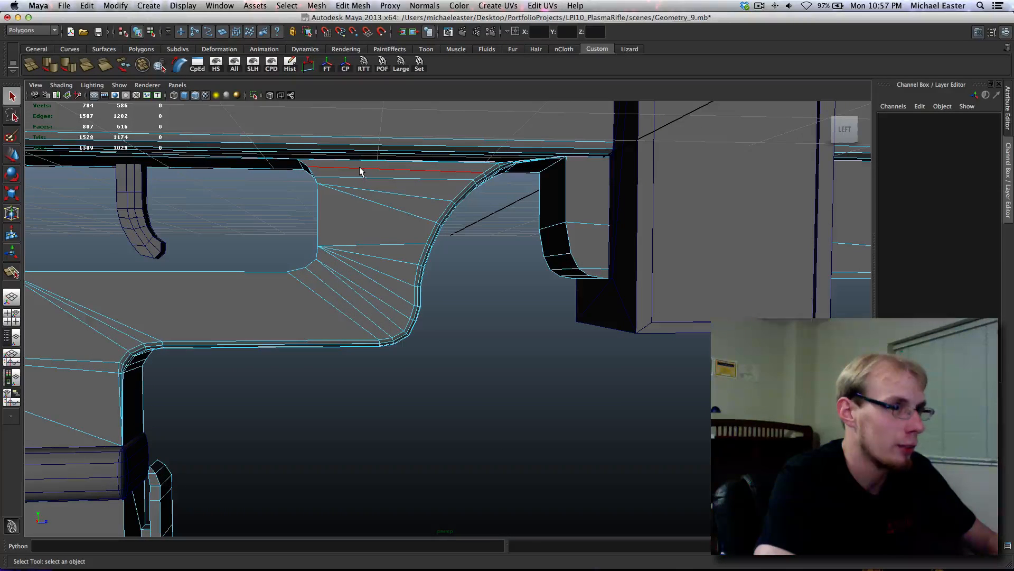
pyautogui.click(377, 166)
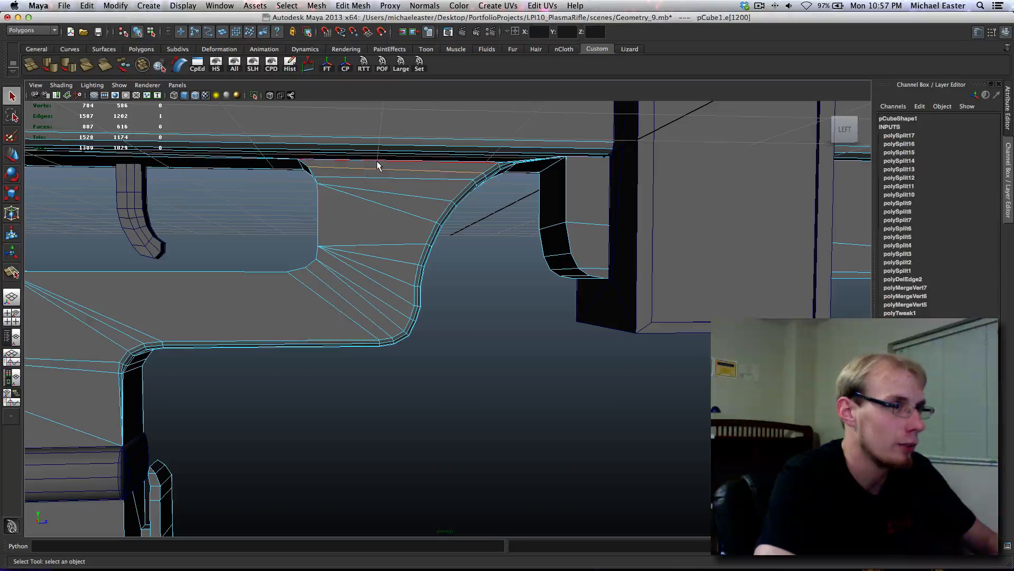
pyautogui.keyDown('shift'); pyautogui.click(354, 179); pyautogui.keyUp('shift')
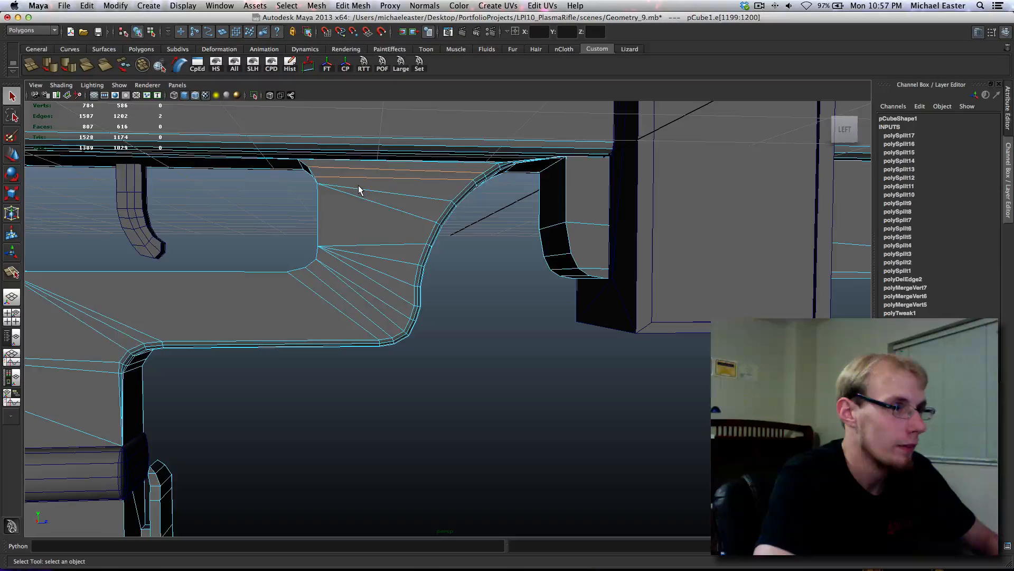
# - Add the remaining edges fanning from the opening's front corners to the front curve to the selection, using wireframe display
pyautogui.press('4')
pyautogui.keyDown('alt'); pyautogui.moveTo(357, 196); pyautogui.dragTo(353, 205); pyautogui.keyUp('alt')
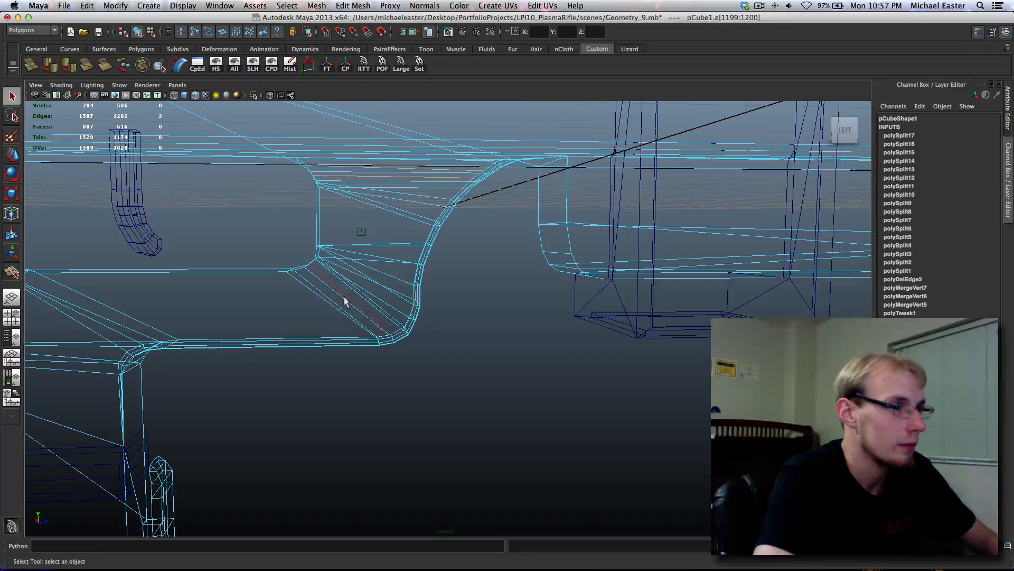
pyautogui.keyDown('shift'); pyautogui.moveTo(330, 311); pyautogui.dragTo(381, 224); pyautogui.keyUp('shift')
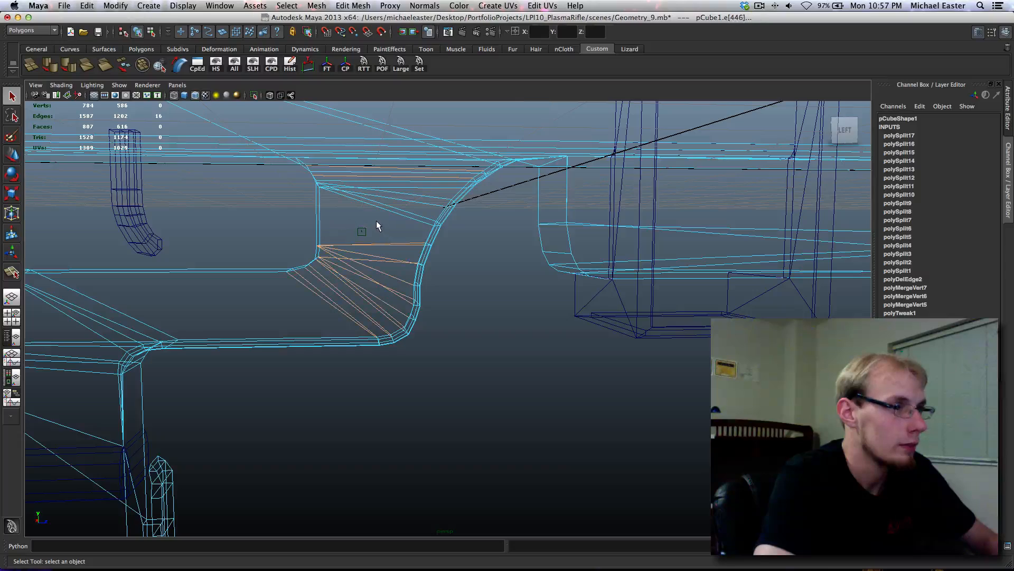
pyautogui.keyDown('shift'); pyautogui.click(382, 189); pyautogui.keyUp('shift')
pyautogui.press('5')
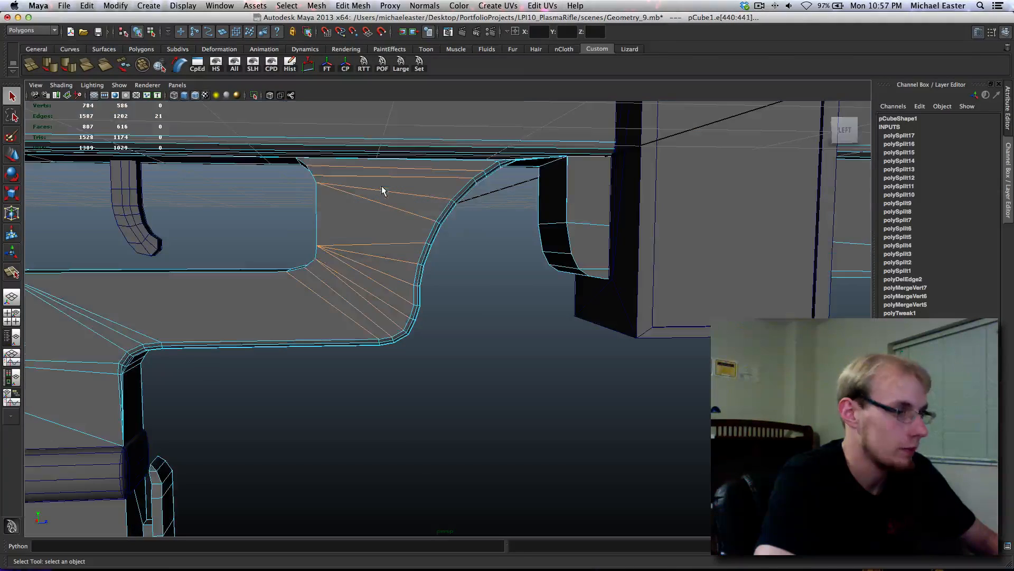
# - Remove the guard's opposite-side edges and one near-side edge at the opening's lower front corner from the edge selection
pyautogui.moveTo(316, 215)
pyautogui.keyDown('alt'); pyautogui.mouseDown()
pyautogui.moveTo(419, 208)
pyautogui.moveTo(444, 218)
pyautogui.moveTo(416, 229)
pyautogui.mouseUp(); pyautogui.keyUp('alt')
pyautogui.press('4')
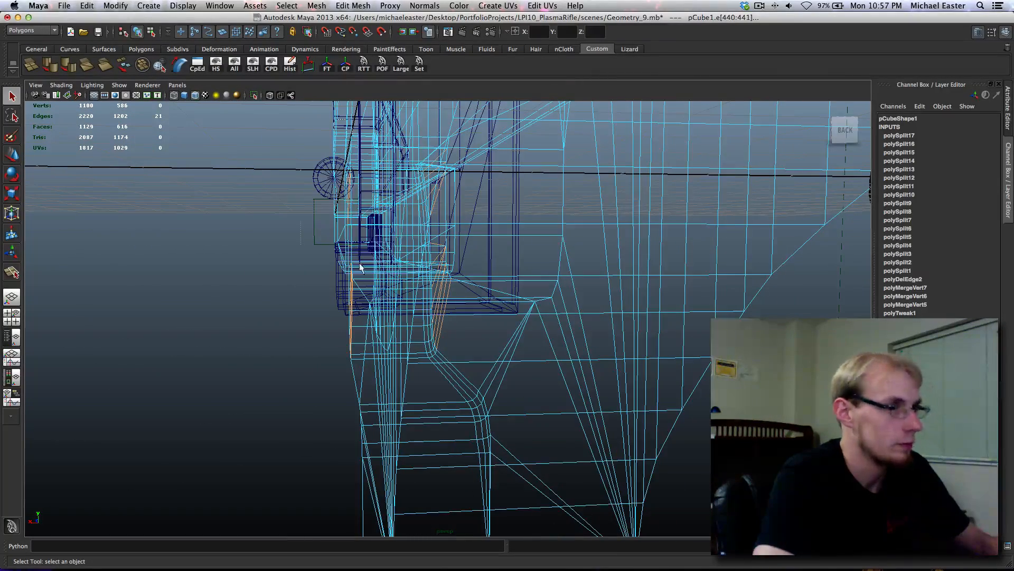
pyautogui.doubleClick(388, 365)
pyautogui.keyDown('alt'); pyautogui.moveTo(461, 364); pyautogui.dragTo(547, 333); pyautogui.keyUp('alt')
pyautogui.press('z')
pyautogui.keyDown('ctrl'); pyautogui.click(644, 357); pyautogui.keyUp('ctrl')
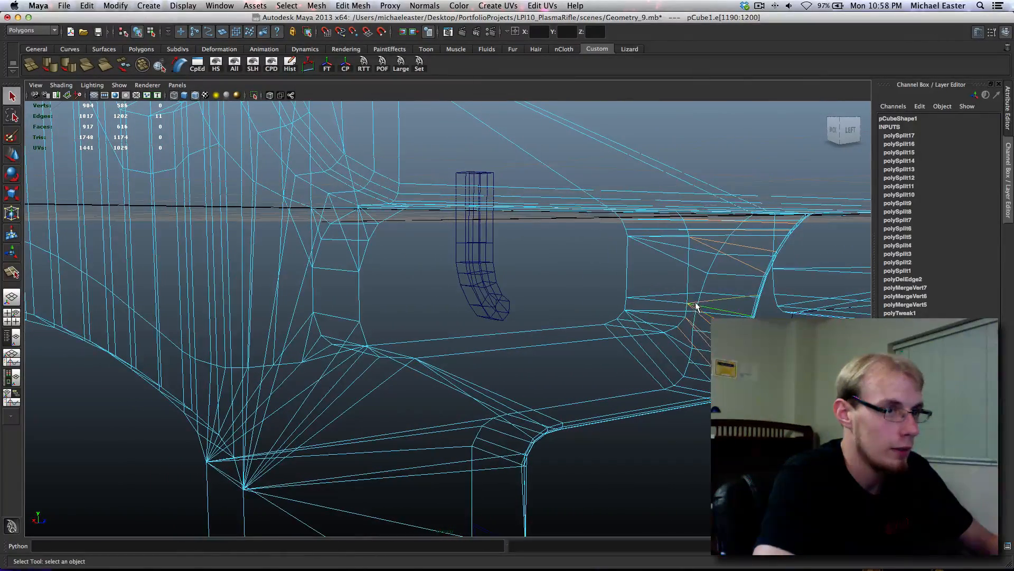
pyautogui.keyDown('ctrl'); pyautogui.click(645, 328); pyautogui.keyUp('ctrl')
# - Add the extra edges at the opening's rear corners to the selection, leaving one to the grip's rear vertex, and delete all selected edges
pyautogui.keyDown('alt'); pyautogui.moveTo(645, 328); pyautogui.dragTo(401, 406); pyautogui.keyUp('alt')
pyautogui.keyDown('shift'); pyautogui.click(410, 417); pyautogui.keyUp('shift')
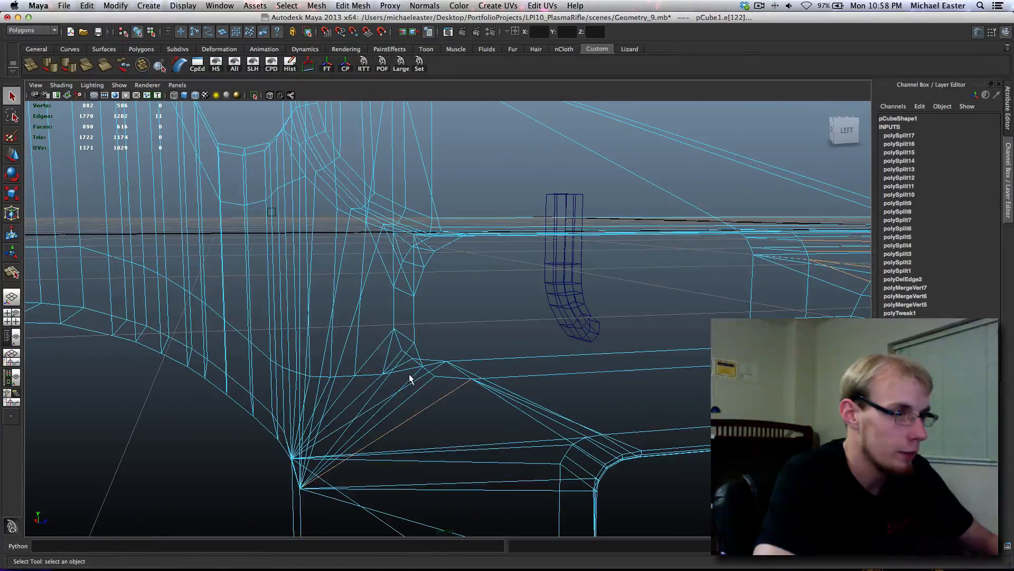
pyautogui.keyDown('shift'); pyautogui.click(412, 287); pyautogui.keyUp('shift')
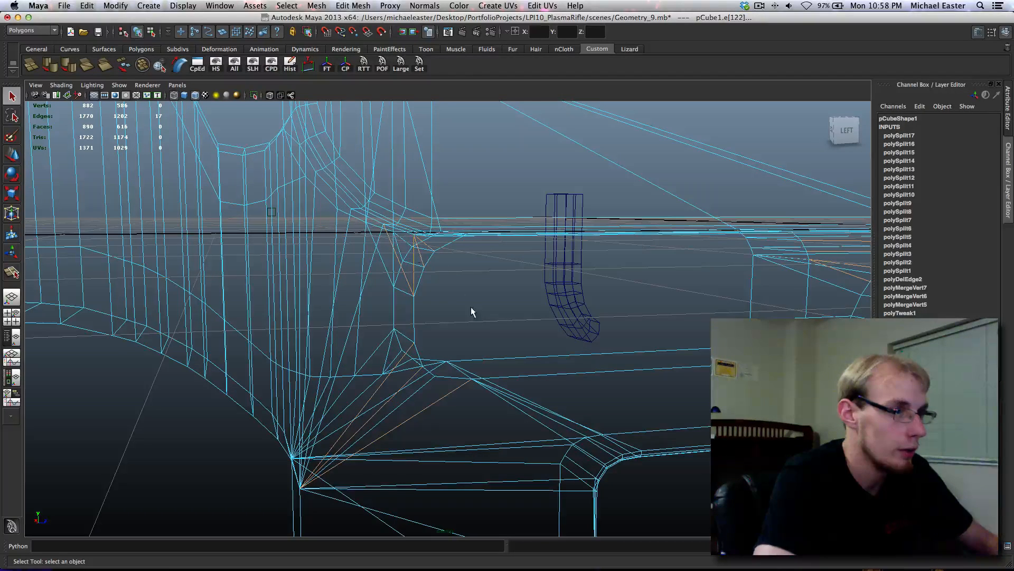
pyautogui.keyDown('alt'); pyautogui.moveTo(472, 312); pyautogui.dragTo(458, 315); pyautogui.keyUp('alt')
pyautogui.press('5')
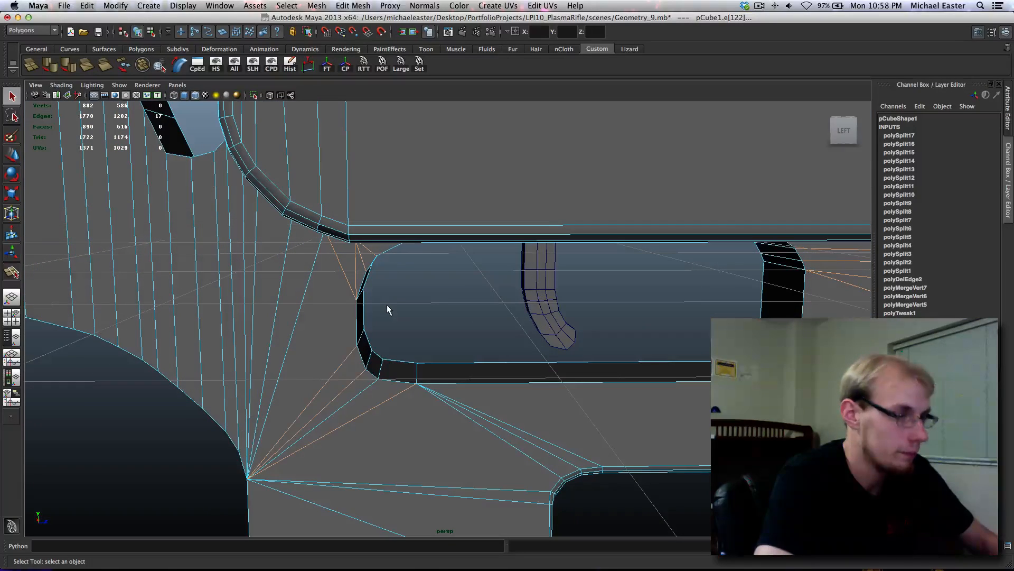
pyautogui.press('Delete')
pyautogui.keyDown('alt'); pyautogui.moveTo(381, 306); pyautogui.dragTo(344, 257, button='middle'); pyautogui.keyUp('alt')
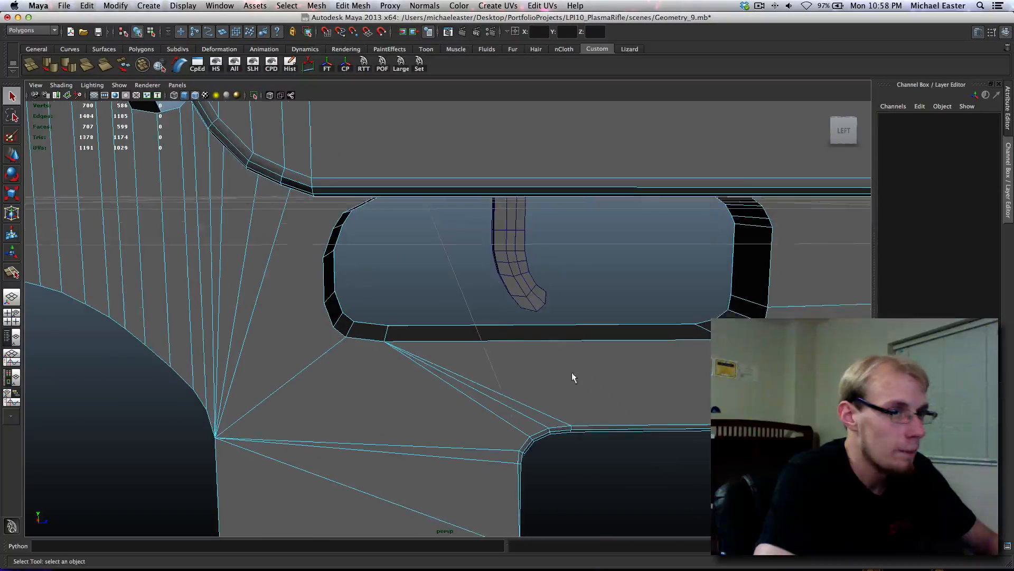
# - Select the complete near-side border edge loop around the trigger opening
pyautogui.click(514, 340)
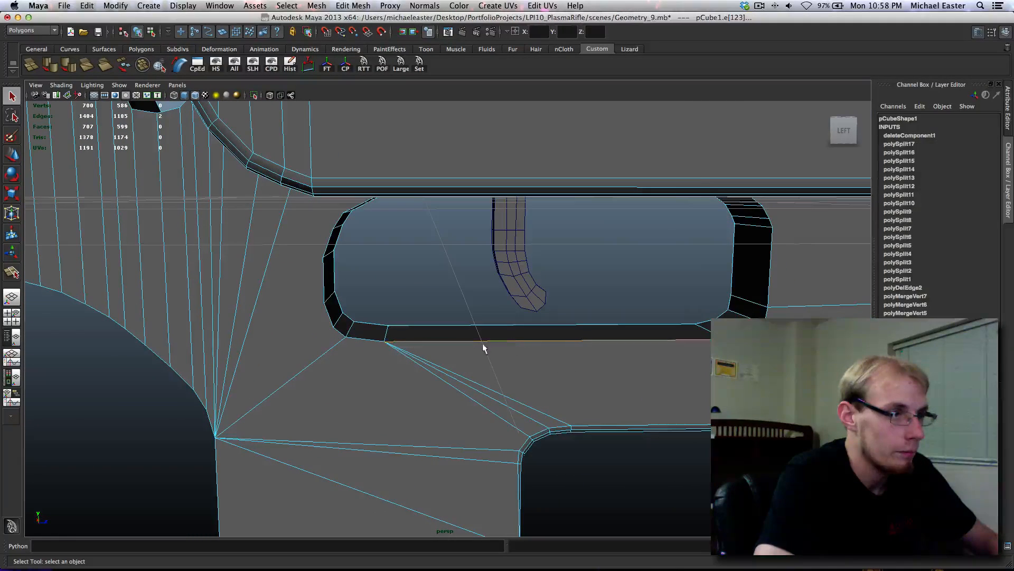
pyautogui.keyDown('shift'); pyautogui.click(362, 336); pyautogui.keyUp('shift')
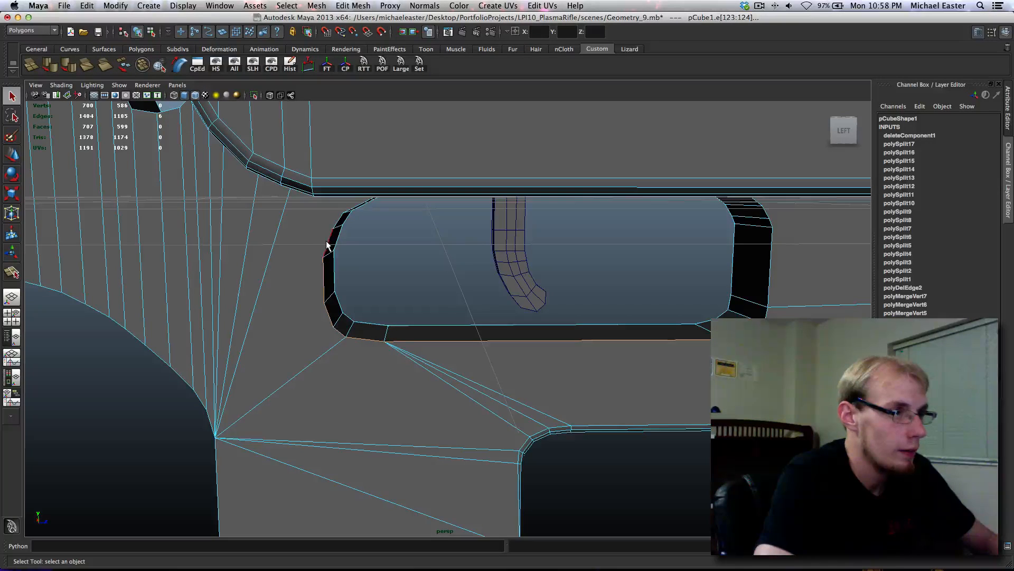
pyautogui.keyDown('shift'); pyautogui.click(335, 228); pyautogui.keyUp('shift')
pyautogui.keyDown('alt'); pyautogui.moveTo(499, 327); pyautogui.dragTo(435, 282); pyautogui.keyUp('alt')
pyautogui.keyDown('alt'); pyautogui.moveTo(435, 282); pyautogui.dragTo(468, 361, button='middle'); pyautogui.keyUp('alt')
pyautogui.keyDown('shift'); pyautogui.click(335, 224); pyautogui.keyUp('shift')
pyautogui.keyDown('alt'); pyautogui.moveTo(598, 383); pyautogui.dragTo(808, 401); pyautogui.keyUp('alt')
pyautogui.keyDown('alt'); pyautogui.moveTo(808, 401); pyautogui.dragTo(591, 396, button='middle'); pyautogui.keyUp('alt')
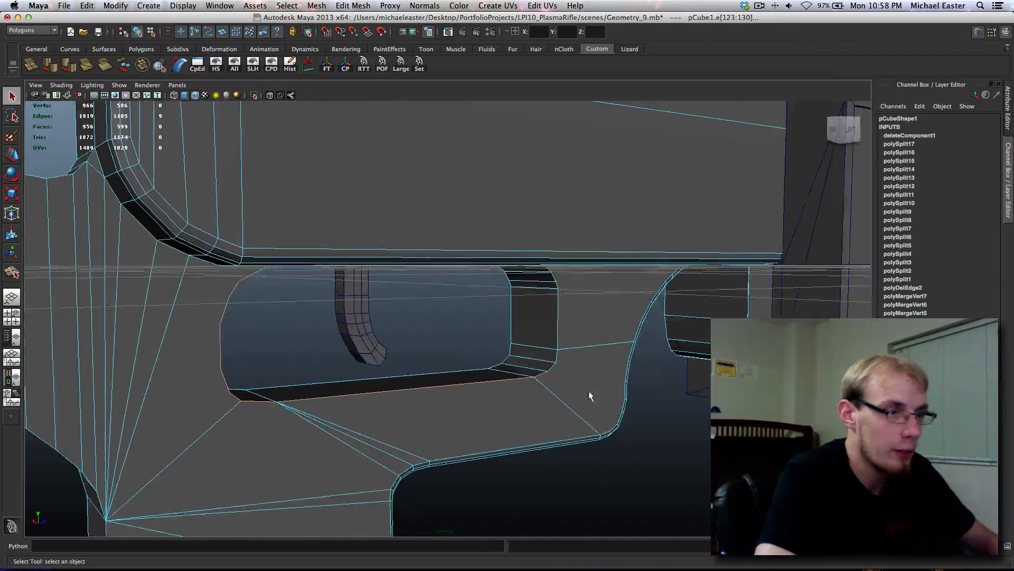
pyautogui.scroll(4, 589, 396)
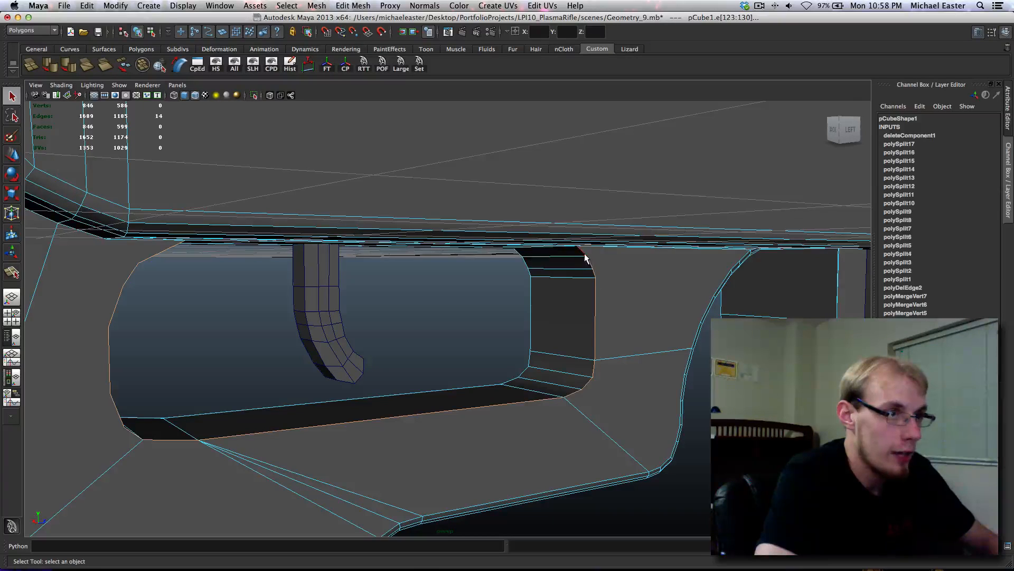
pyautogui.keyDown('alt'); pyautogui.moveTo(599, 289); pyautogui.dragTo(578, 338); pyautogui.keyUp('alt')
pyautogui.keyDown('alt'); pyautogui.moveTo(388, 320); pyautogui.dragTo(497, 312, button='middle'); pyautogui.keyUp('alt')
pyautogui.keyDown('alt'); pyautogui.moveTo(508, 420); pyautogui.dragTo(621, 420); pyautogui.keyUp('alt')
# - Try to bevel the opening's border edges with a fractional offset, width 0.3138 and 3 segments
pyautogui.keyDown('shift'); pyautogui.moveTo(639, 384); pyautogui.dragTo(710, 380, button='right'); pyautogui.keyUp('shift')
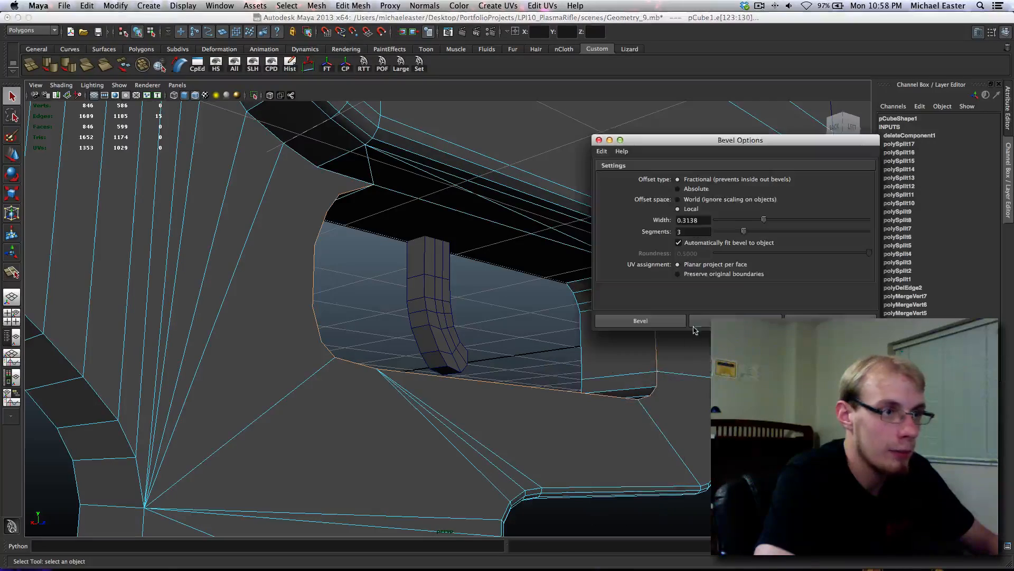
pyautogui.click(711, 317)
pyautogui.keyDown('alt'); pyautogui.moveTo(626, 403); pyautogui.dragTo(550, 396); pyautogui.keyUp('alt')
pyautogui.hotkey('ctrl', 'z')
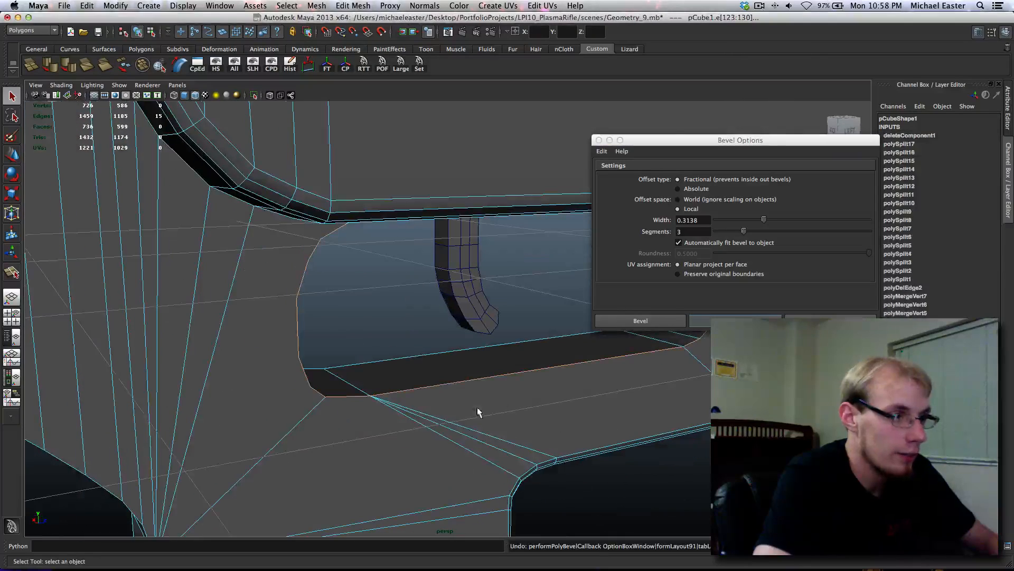
# - Delete two of the three edges fanning from the opening's lower rear corner to the grip's upper front corner
pyautogui.click(427, 418)
pyautogui.keyDown('shift'); pyautogui.click(428, 418); pyautogui.keyUp('shift')
pyautogui.press('Delete')
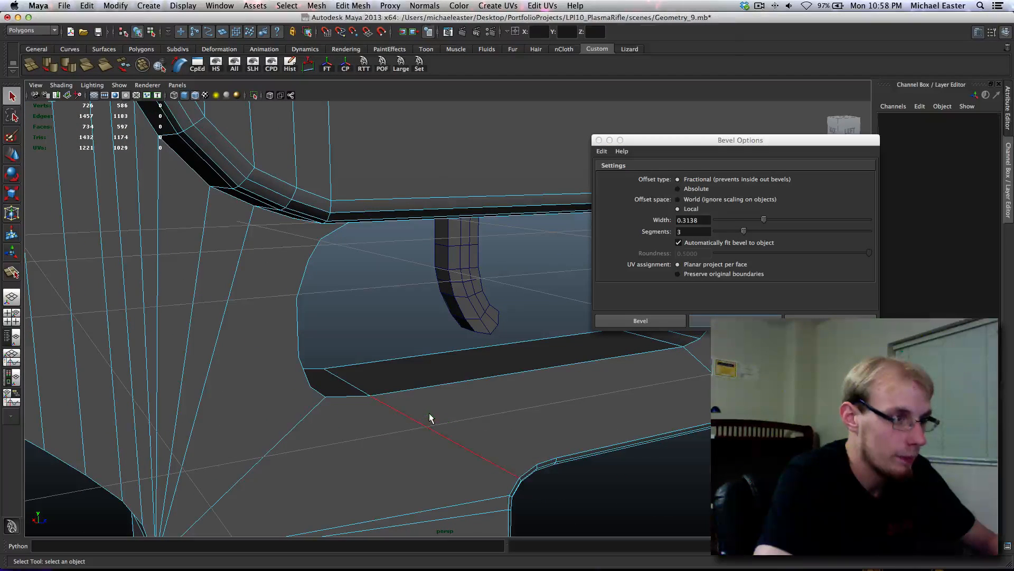
# - Select the near-side border edges around the trigger opening, adding the edges of its rounded front corners
pyautogui.click(409, 390)
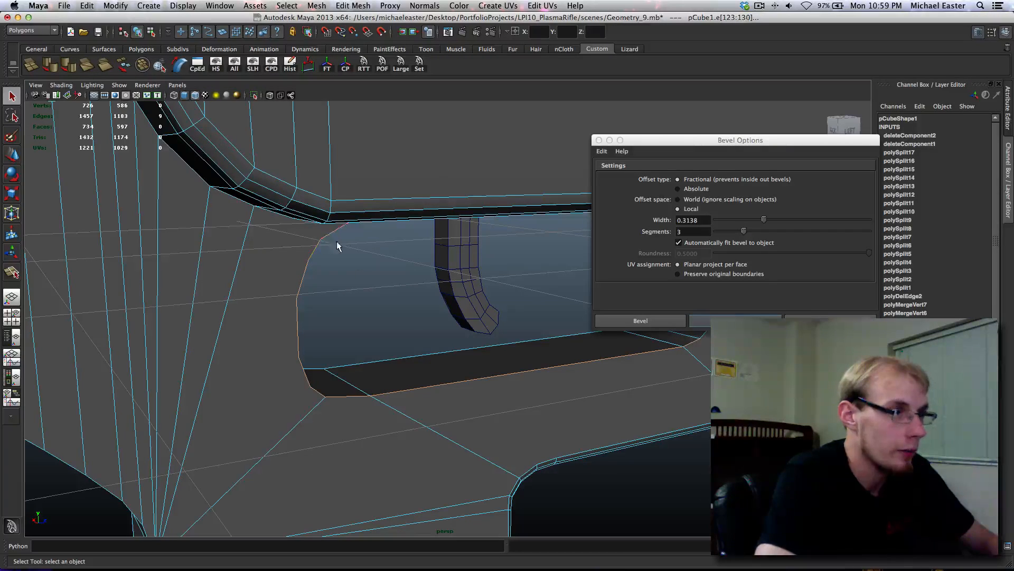
pyautogui.keyDown('alt'); pyautogui.moveTo(338, 247); pyautogui.dragTo(389, 317); pyautogui.keyUp('alt')
pyautogui.keyDown('alt'); pyautogui.moveTo(507, 386); pyautogui.dragTo(212, 430, button='middle'); pyautogui.keyUp('alt')
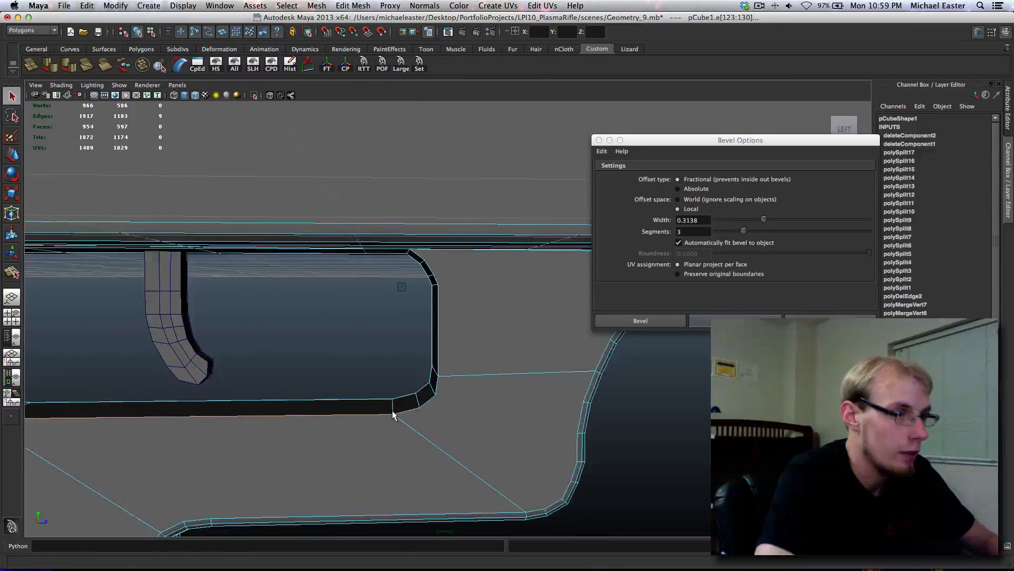
pyautogui.keyDown('alt'); pyautogui.moveTo(392, 415); pyautogui.dragTo(453, 414); pyautogui.keyUp('alt')
pyautogui.keyDown('ctrl'); pyautogui.click(444, 407); pyautogui.keyUp('ctrl')
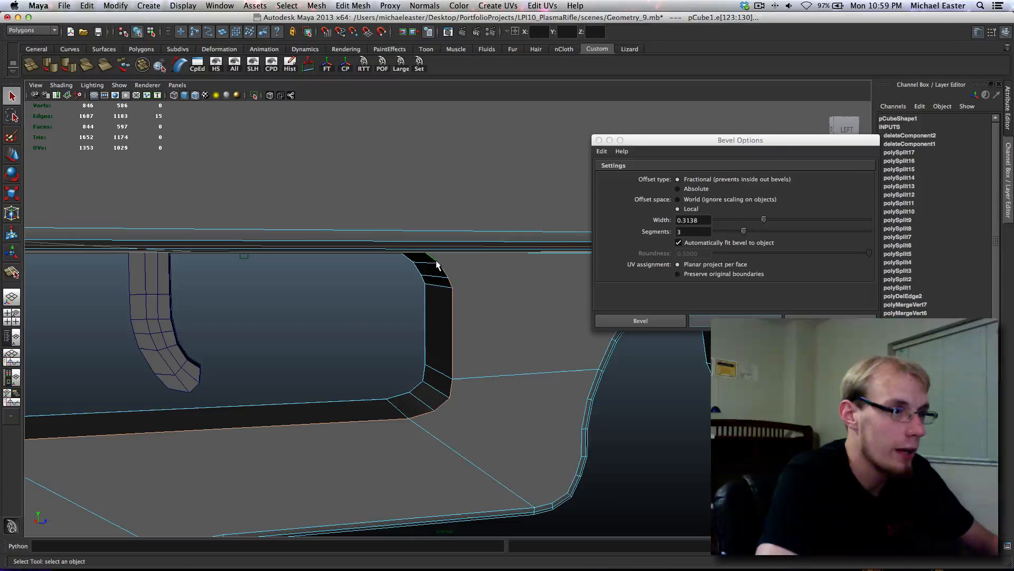
# - Bevel the opening's selected border edges with a fractional offset, width 0.3138 and 3 segments, and close the bevel options
pyautogui.keyDown('alt'); pyautogui.moveTo(436, 441); pyautogui.dragTo(439, 418); pyautogui.keyUp('alt')
pyautogui.click(738, 315)
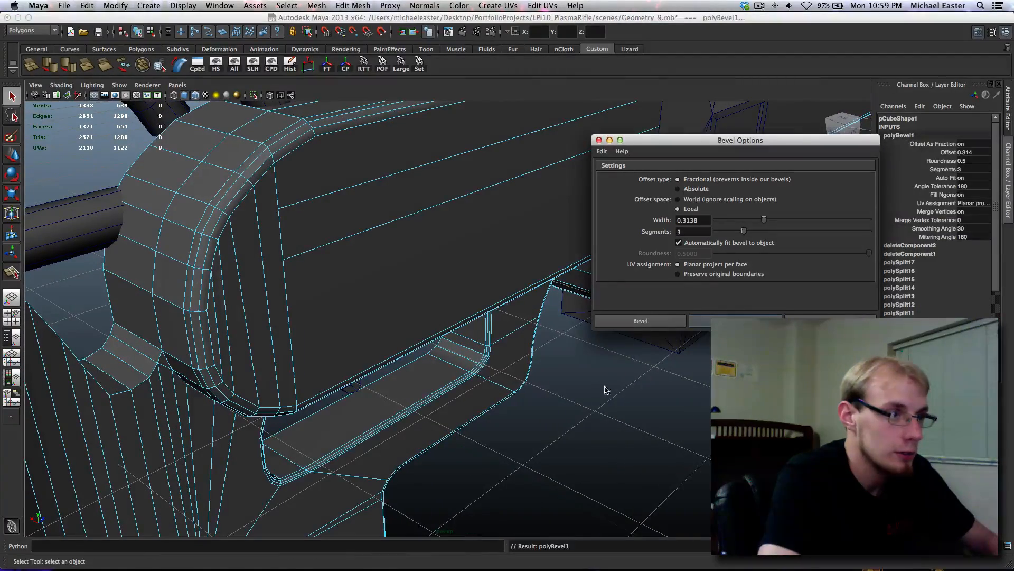
pyautogui.keyDown('alt'); pyautogui.moveTo(486, 441); pyautogui.dragTo(422, 433); pyautogui.keyUp('alt')
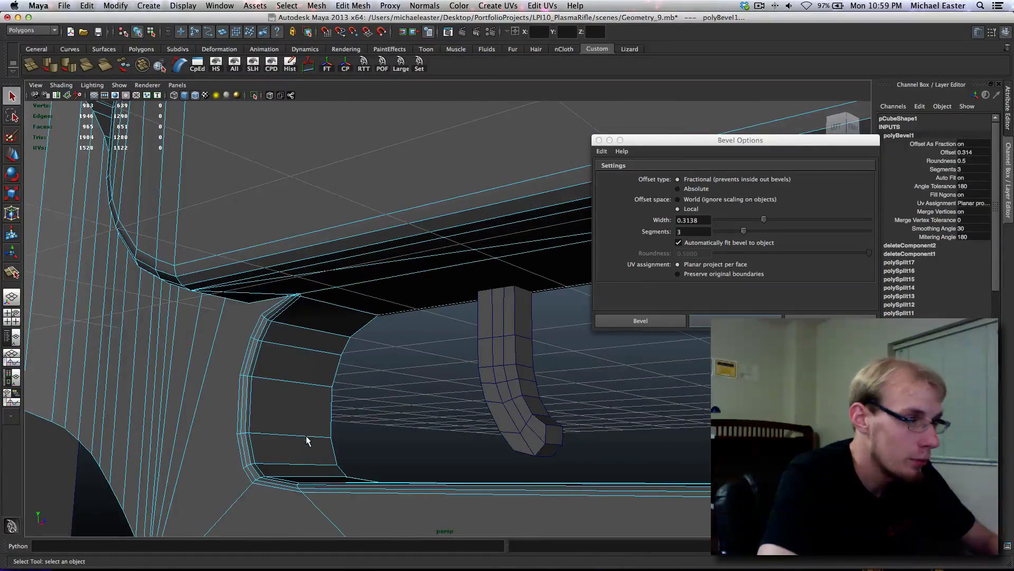
pyautogui.keyDown('alt'); pyautogui.moveTo(307, 440); pyautogui.dragTo(491, 354); pyautogui.keyUp('alt')
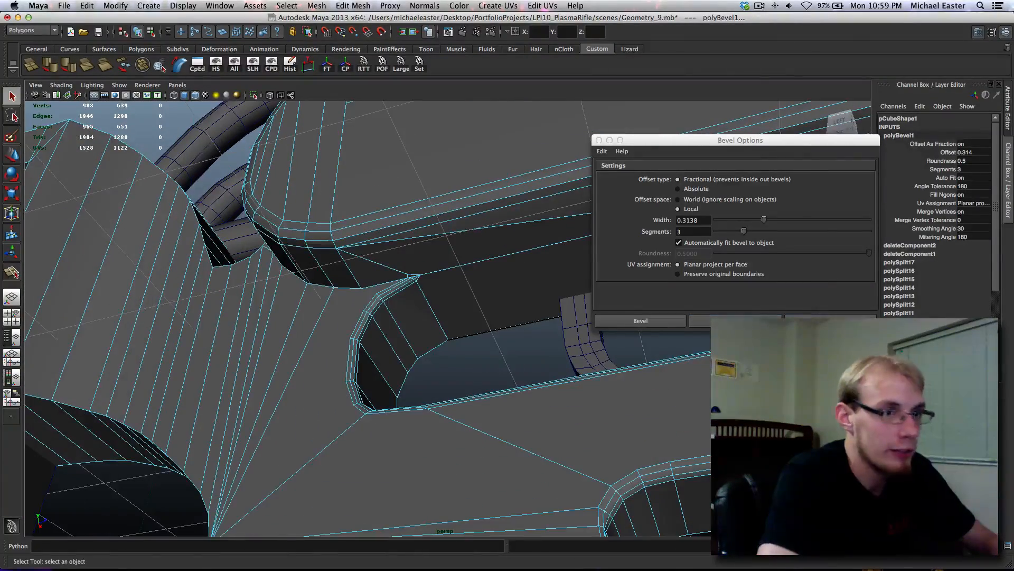
pyautogui.click(829, 320)
# - Select the six clustered bevel vertices at the opening's upper rear corner and align them vertically with the neighbouring body edge vertex
pyautogui.scroll(5, 318, 306)
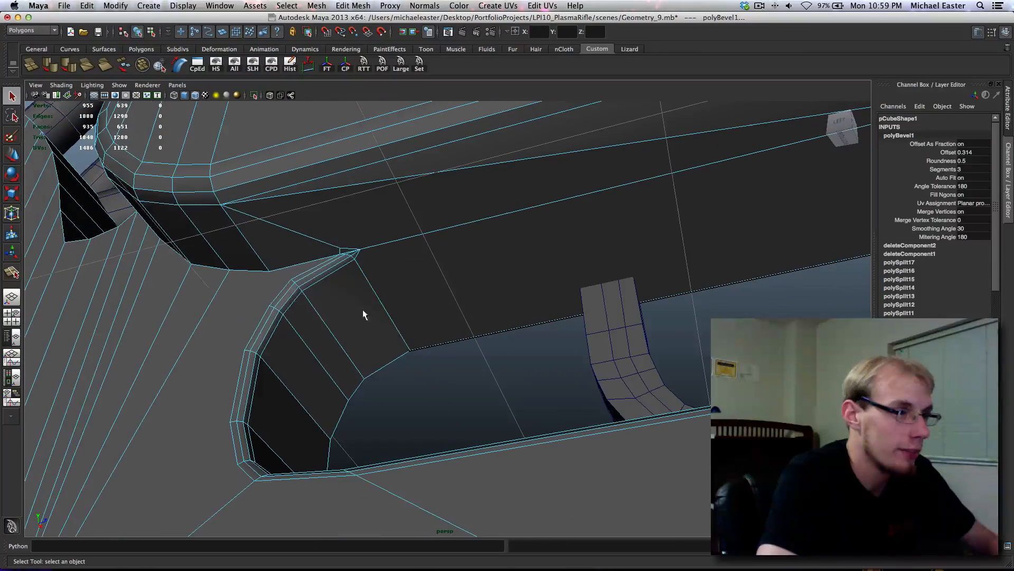
pyautogui.moveTo(296, 289); pyautogui.dragTo(350, 276, button='right')
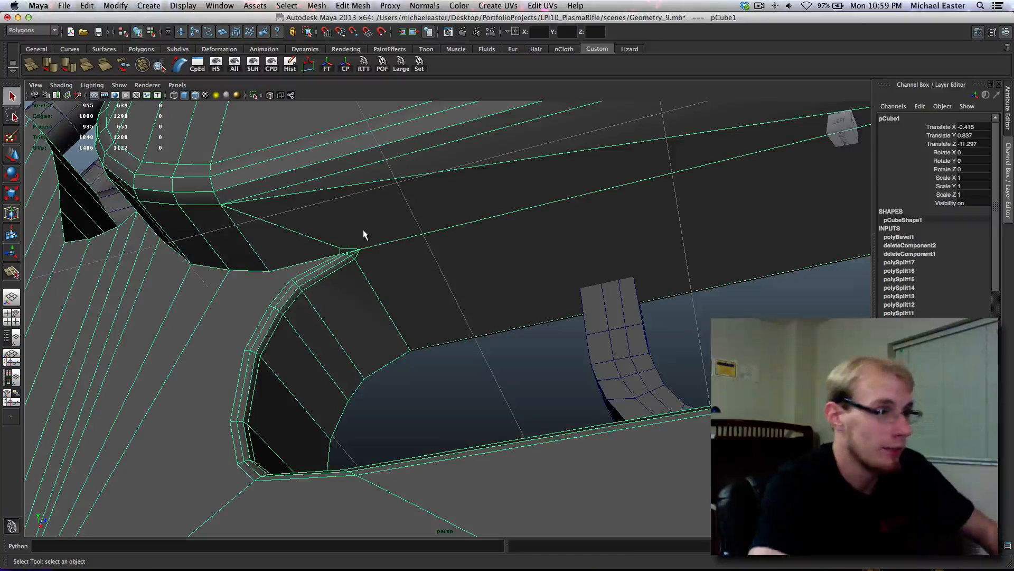
pyautogui.scroll(2, 364, 275)
pyautogui.scroll(5, 368, 278)
pyautogui.keyDown('alt'); pyautogui.moveTo(342, 270); pyautogui.dragTo(573, 311, button='middle'); pyautogui.keyUp('alt')
pyautogui.scroll(-1, 434, 282)
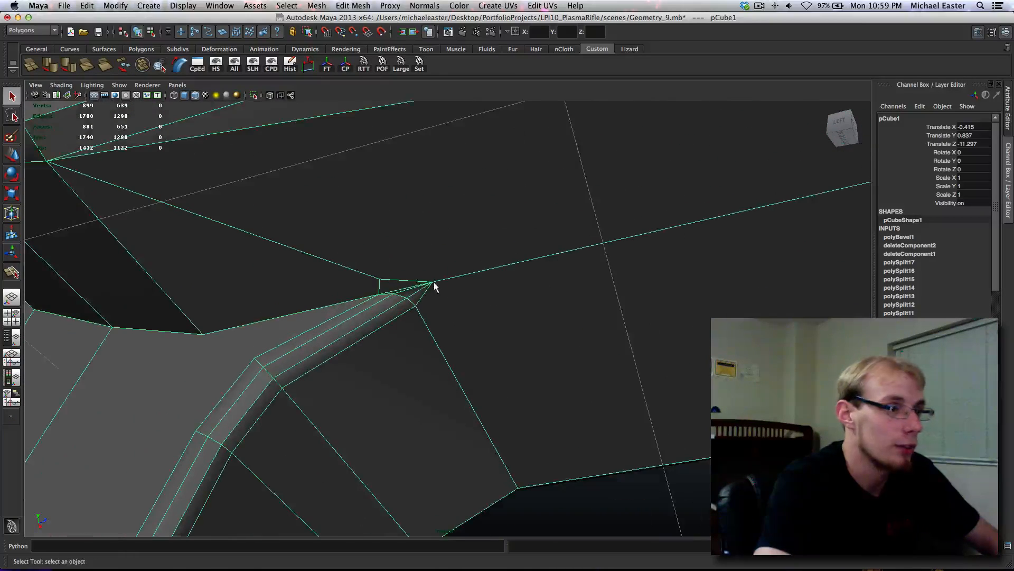
pyautogui.moveTo(429, 290); pyautogui.dragTo(383, 284, button='right')
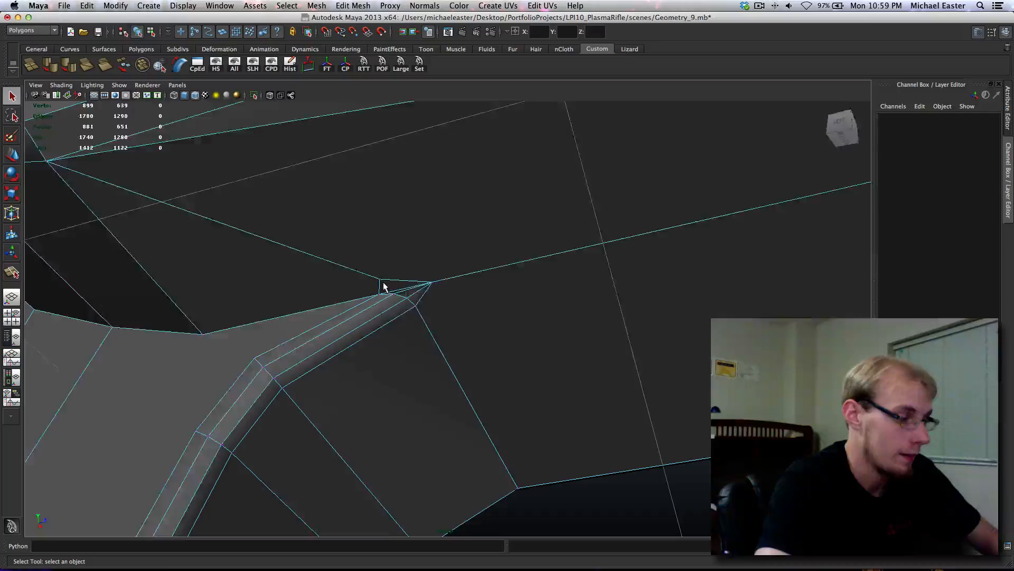
pyautogui.press('4')
pyautogui.moveTo(488, 350); pyautogui.dragTo(487, 349)
pyautogui.press('f')
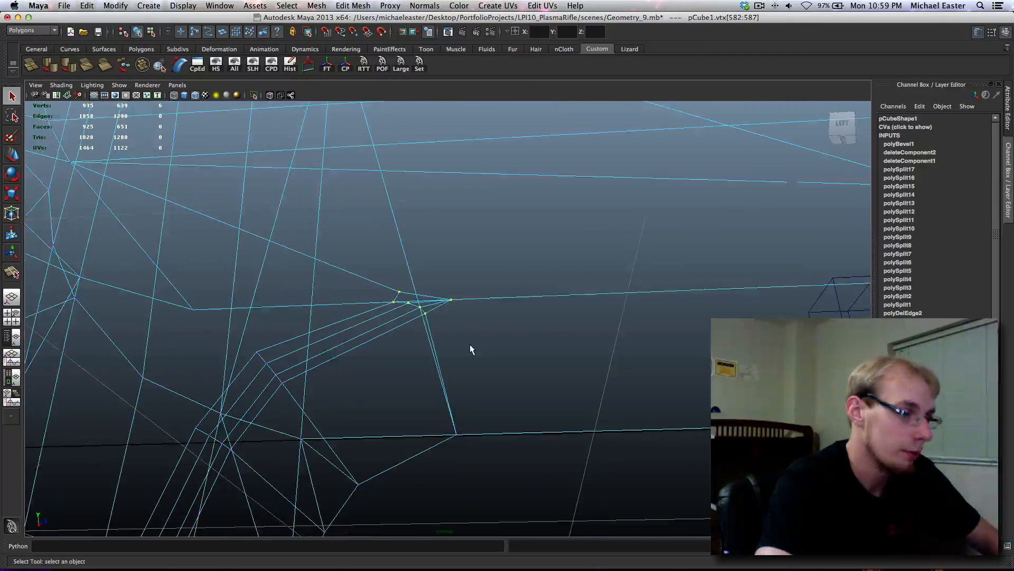
pyautogui.press('5')
pyautogui.press('w')
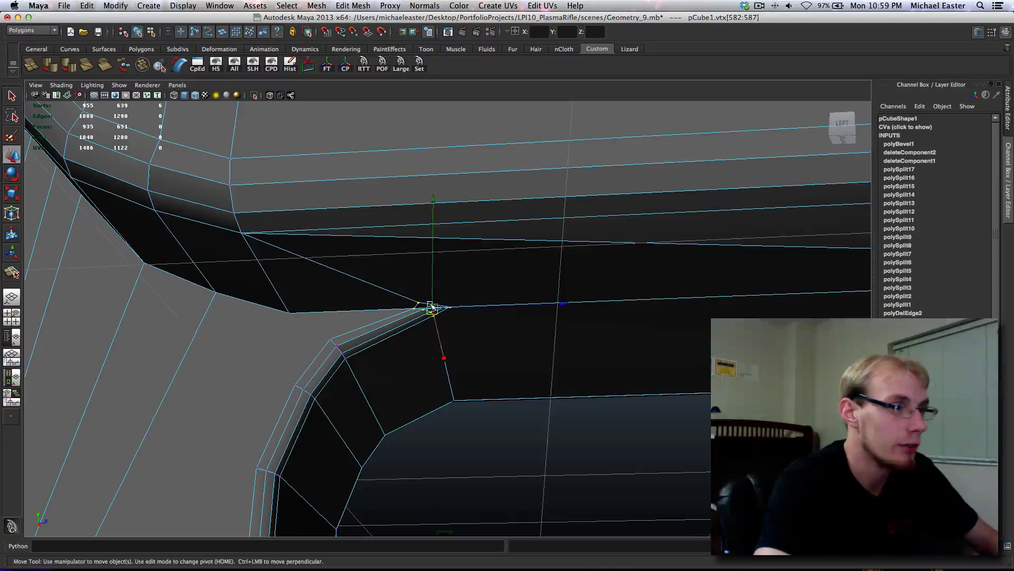
pyautogui.moveTo(430, 290); pyautogui.dragTo(268, 310)
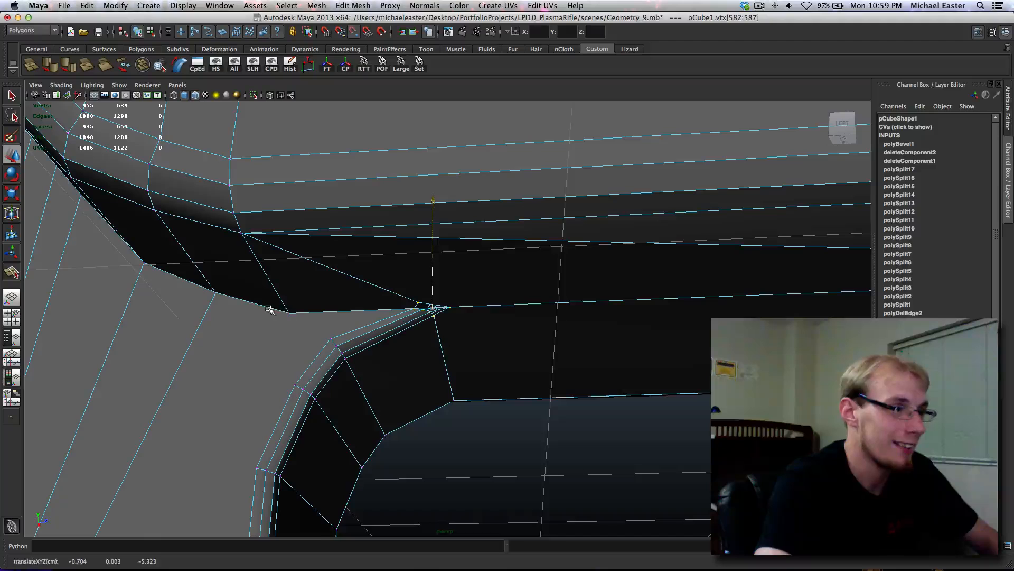
# - Shift two of the bevel vertices at the opening's upper rear corner slightly along the Z axis
pyautogui.scroll(4, 614, 387)
pyautogui.keyDown('alt'); pyautogui.moveTo(623, 393); pyautogui.dragTo(446, 374, button='middle'); pyautogui.keyUp('alt')
pyautogui.keyDown('alt'); pyautogui.moveTo(229, 288); pyautogui.dragTo(444, 332, button='middle'); pyautogui.keyUp('alt')
pyautogui.click(419, 320)
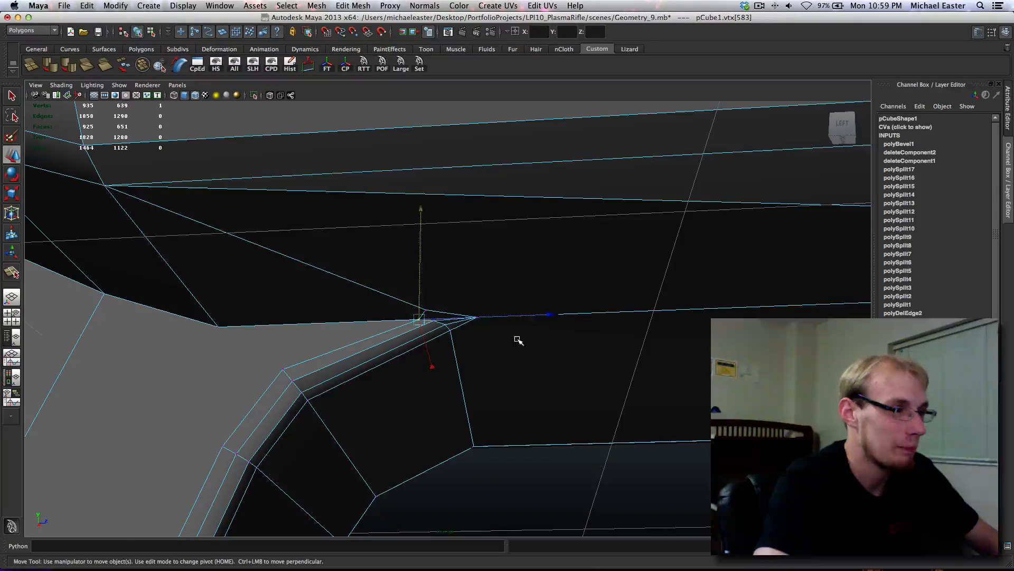
pyautogui.keyDown('shift'); pyautogui.moveTo(517, 340); pyautogui.dragTo(502, 340, button='middle'); pyautogui.keyUp('shift')
pyautogui.press('q')
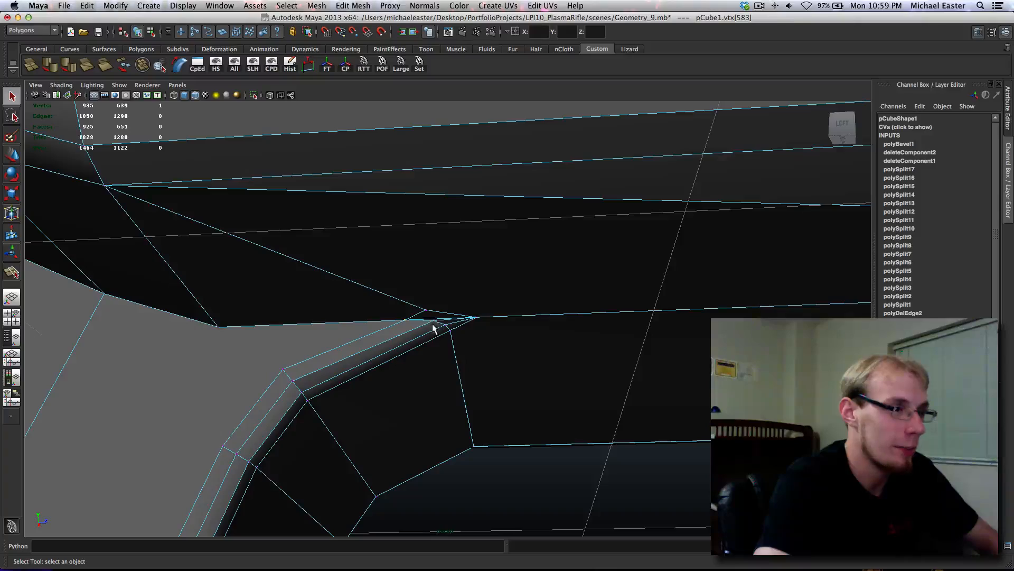
pyautogui.press('w')
pyautogui.keyDown('shift'); pyautogui.moveTo(539, 341); pyautogui.dragTo(531, 342, button='middle'); pyautogui.keyUp('shift')
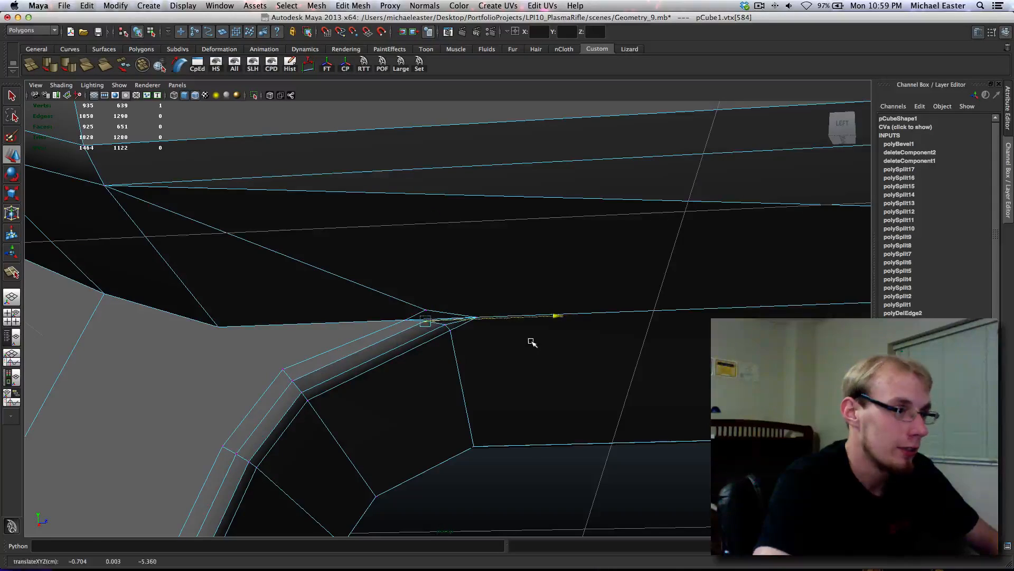
# - Merge the stray vertex above the upper rear corner's bevel into the nearby vertex on the body's lower rounded edge
pyautogui.keyDown('alt'); pyautogui.moveTo(532, 342); pyautogui.dragTo(453, 339); pyautogui.keyUp('alt')
pyautogui.keyDown('alt'); pyautogui.moveTo(381, 316); pyautogui.dragTo(454, 331, button='middle'); pyautogui.keyUp('alt')
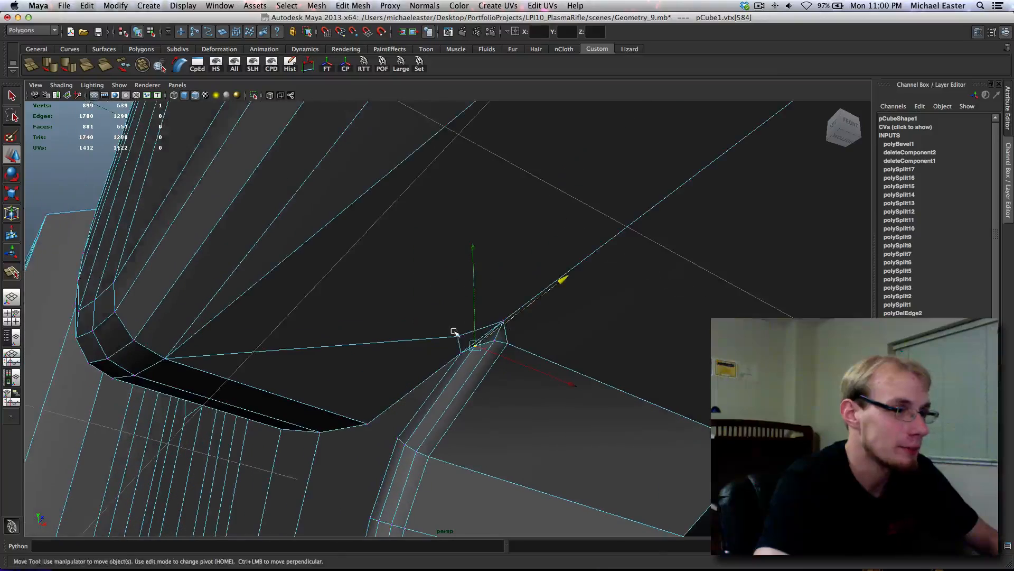
pyautogui.click(453, 334)
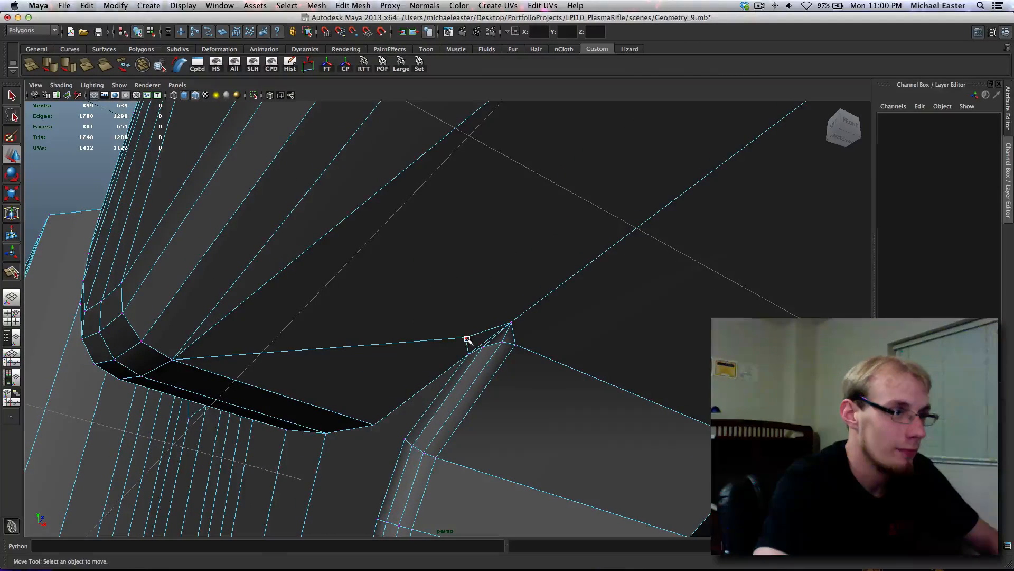
pyautogui.click(465, 341)
pyautogui.keyDown('alt'); pyautogui.moveTo(465, 341); pyautogui.dragTo(540, 383); pyautogui.keyUp('alt')
pyautogui.keyDown('shift'); pyautogui.moveTo(539, 383); pyautogui.dragTo(537, 358, button='right'); pyautogui.keyUp('shift')
pyautogui.moveTo(262, 249); pyautogui.dragTo(189, 217)
# - Try to merge the bevel tip vertex at the opening's upper rear corner into the upper front corner's vertex
pyautogui.keyDown('alt'); pyautogui.moveTo(528, 351); pyautogui.dragTo(399, 358, button='middle'); pyautogui.keyUp('alt')
pyautogui.scroll(-5, 422, 384)
pyautogui.keyDown('alt'); pyautogui.moveTo(422, 384); pyautogui.dragTo(509, 392); pyautogui.keyUp('alt')
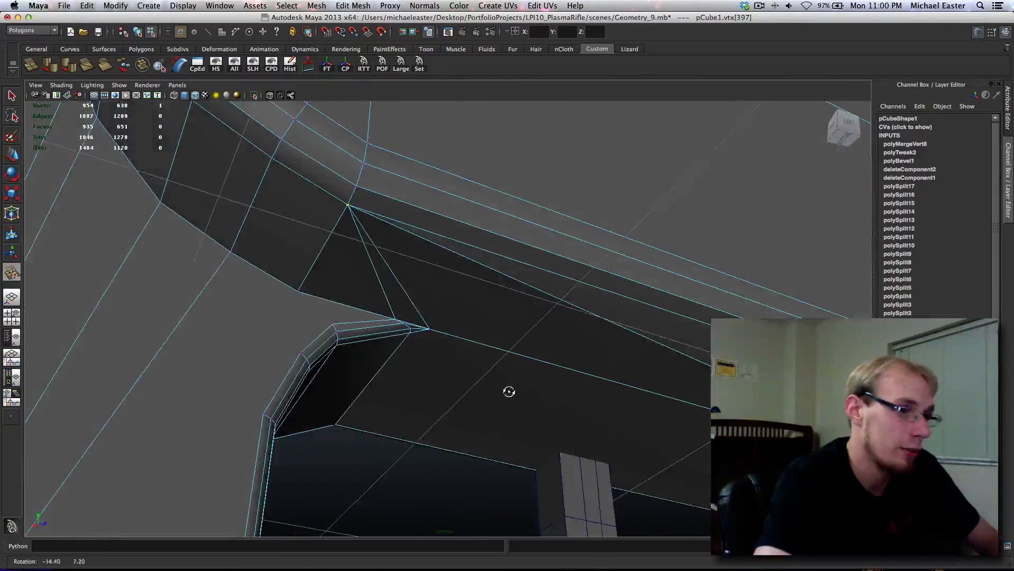
pyautogui.keyDown('alt'); pyautogui.moveTo(586, 399); pyautogui.dragTo(296, 328, button='middle'); pyautogui.keyUp('alt')
pyautogui.scroll(-3, 274, 320)
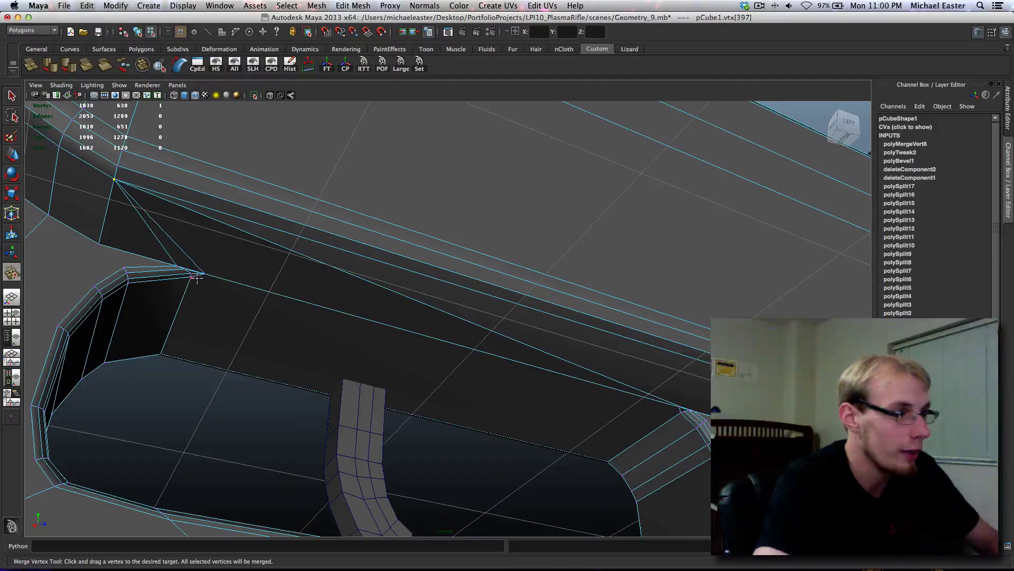
pyautogui.moveTo(674, 411); pyautogui.dragTo(667, 406)
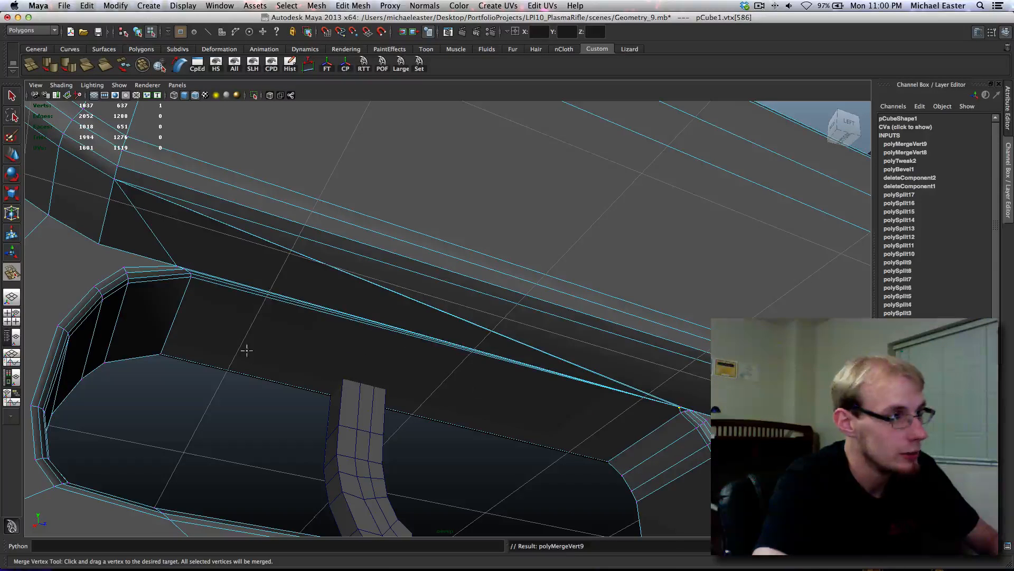
pyautogui.hotkey('ctrl', 'z')
# - Delete the long diagonal edge and one short bevel edge that meet at the upper rear corner's tip vertex
pyautogui.keyDown('alt'); pyautogui.moveTo(204, 296); pyautogui.dragTo(296, 340, button='middle'); pyautogui.keyUp('alt')
pyautogui.scroll(5, 296, 340)
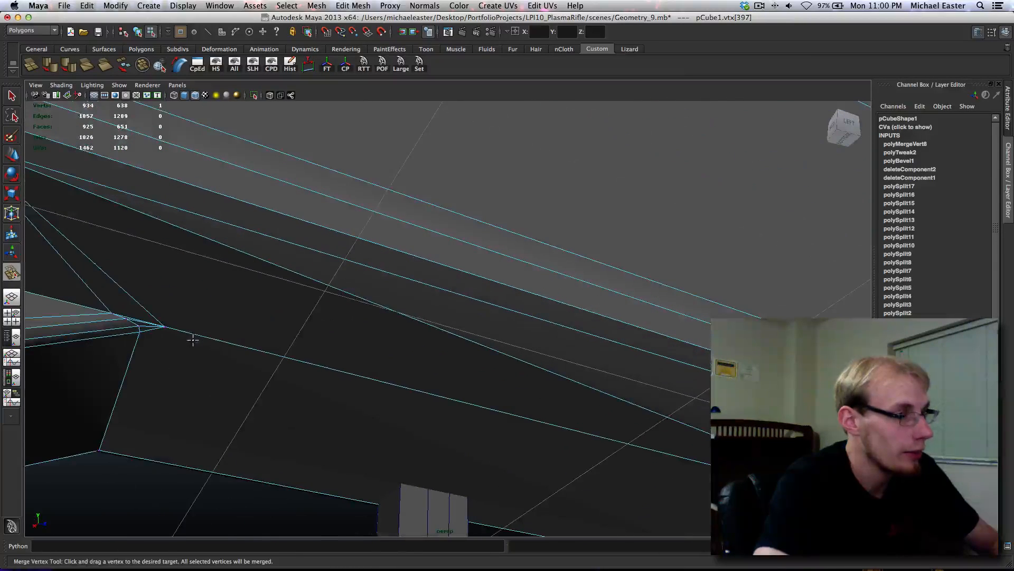
pyautogui.moveTo(180, 348); pyautogui.dragTo(178, 300, button='right')
pyautogui.press('q')
pyautogui.click(151, 312)
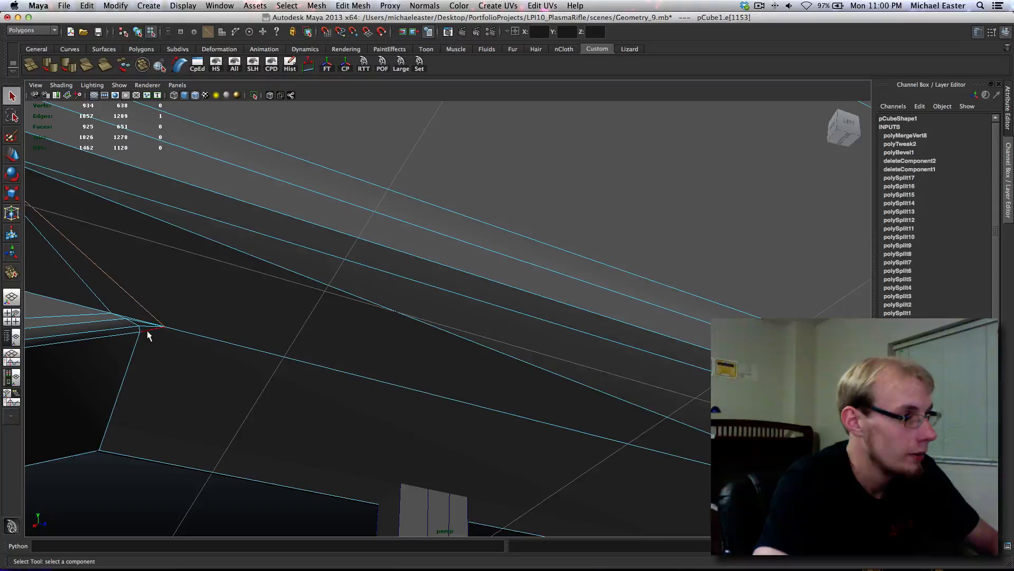
pyautogui.keyDown('shift'); pyautogui.click(147, 328); pyautogui.keyUp('shift')
pyautogui.press('Delete')
# - Delete the two other short edges reaching the upper rear corner's tip and remove the leftover tip vertex
pyautogui.click(148, 328)
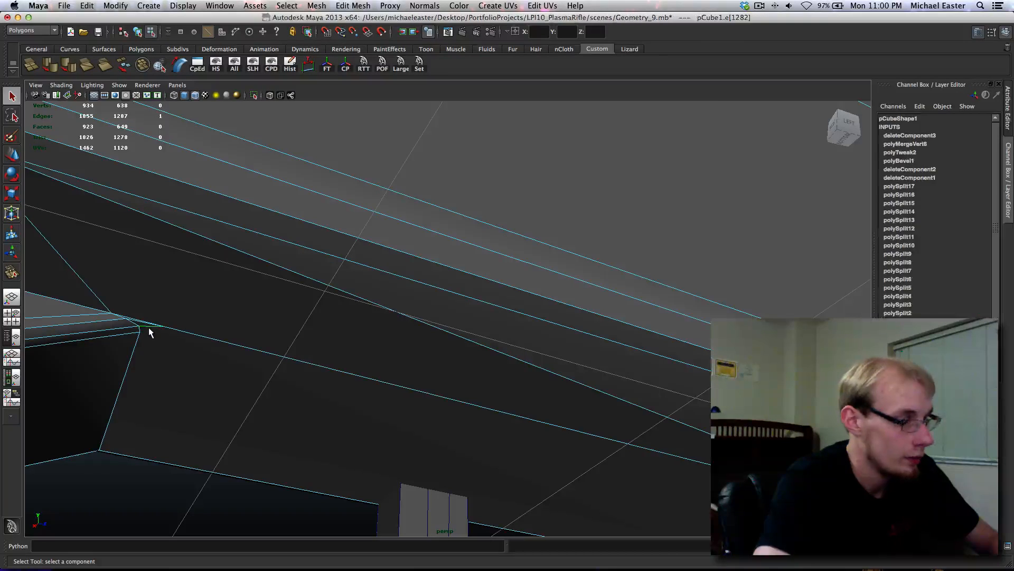
pyautogui.press('Delete')
pyautogui.click(160, 326)
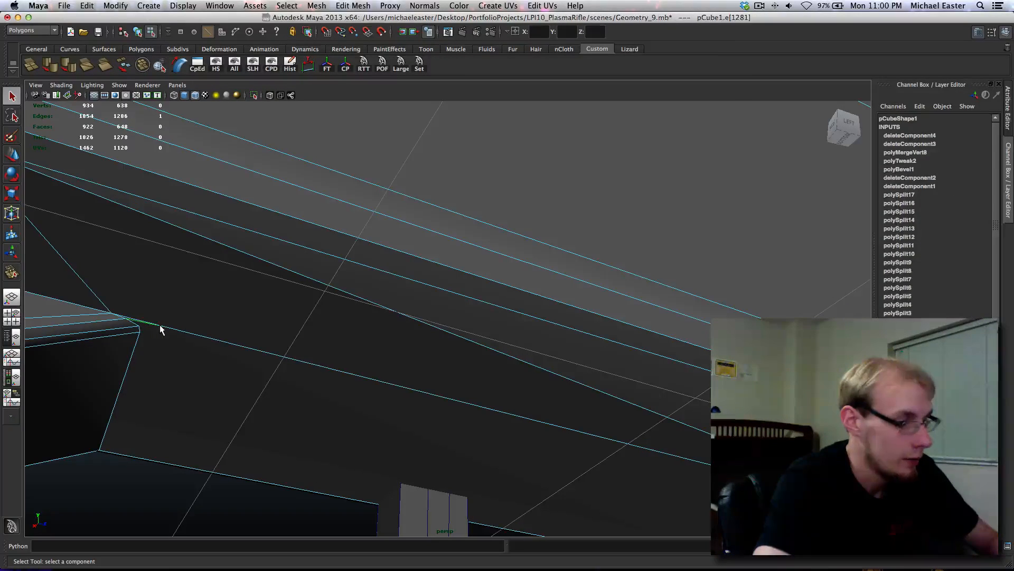
pyautogui.press('Delete')
pyautogui.press('F9')
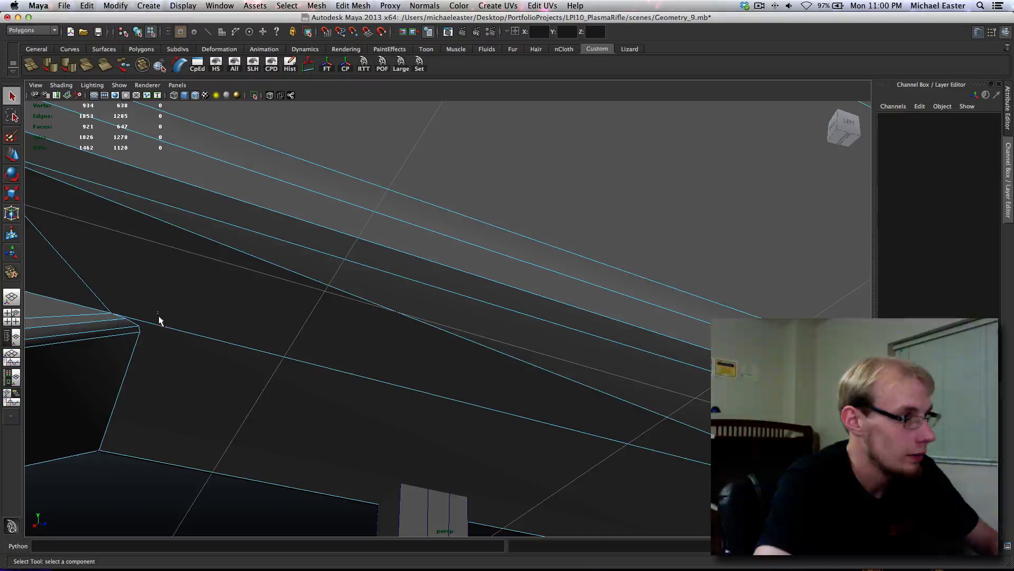
pyautogui.click(164, 327)
pyautogui.press('Delete')
# - Delete the redundant edge running forward from the opening's upper front corner just below the body's lower border
pyautogui.keyDown('alt'); pyautogui.moveTo(175, 338); pyautogui.dragTo(355, 315); pyautogui.keyUp('alt')
pyautogui.moveTo(670, 396); pyautogui.dragTo(672, 385, button='right')
pyautogui.click(668, 393)
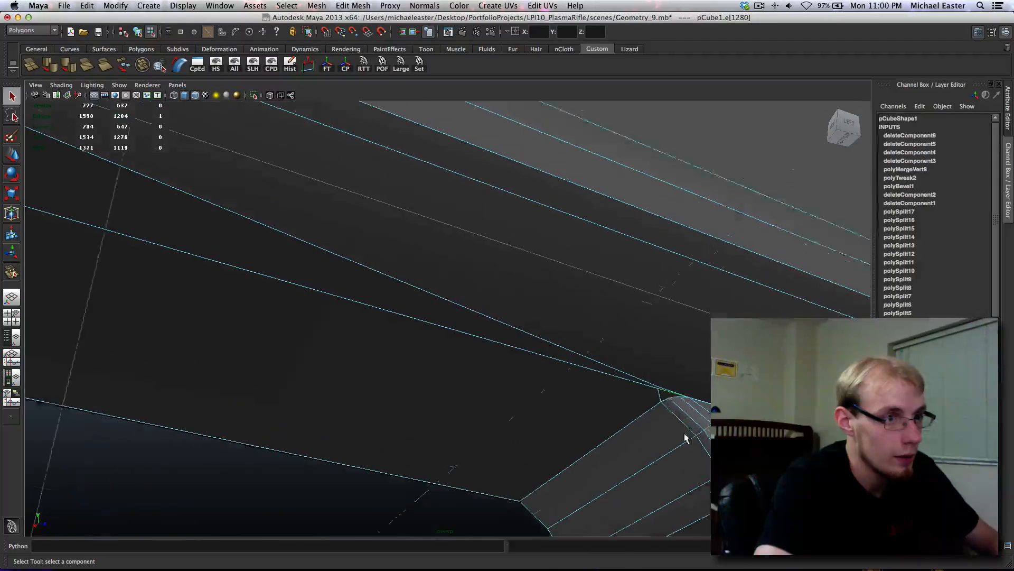
pyautogui.keyDown('alt'); pyautogui.moveTo(669, 394); pyautogui.dragTo(703, 456); pyautogui.keyUp('alt')
pyautogui.click(761, 413)
pyautogui.press('f')
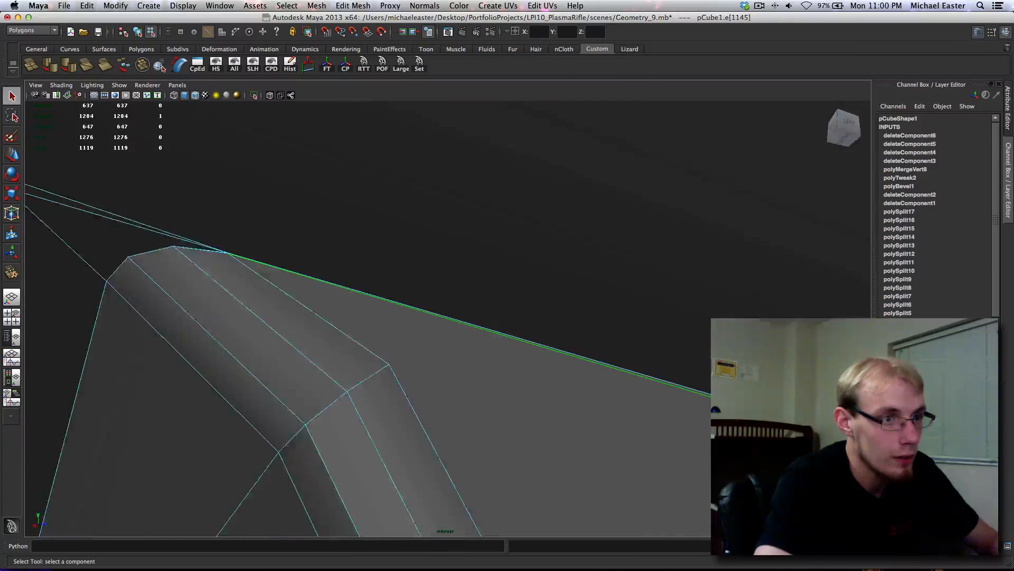
pyautogui.keyDown('alt'); pyautogui.moveTo(543, 423); pyautogui.dragTo(894, 520, button='middle'); pyautogui.keyUp('alt')
pyautogui.keyDown('alt'); pyautogui.moveTo(629, 523); pyautogui.dragTo(455, 396, button='right'); pyautogui.keyUp('alt')
pyautogui.keyDown('alt'); pyautogui.moveTo(455, 396); pyautogui.dragTo(468, 399, button='middle'); pyautogui.keyUp('alt')
pyautogui.moveTo(468, 400)
pyautogui.keyDown('alt'); pyautogui.mouseDown(button='right')
pyautogui.moveTo(356, 367)
pyautogui.moveTo(469, 409)
pyautogui.mouseUp(button='right'); pyautogui.keyUp('alt')
pyautogui.scroll(-3, 468, 405)
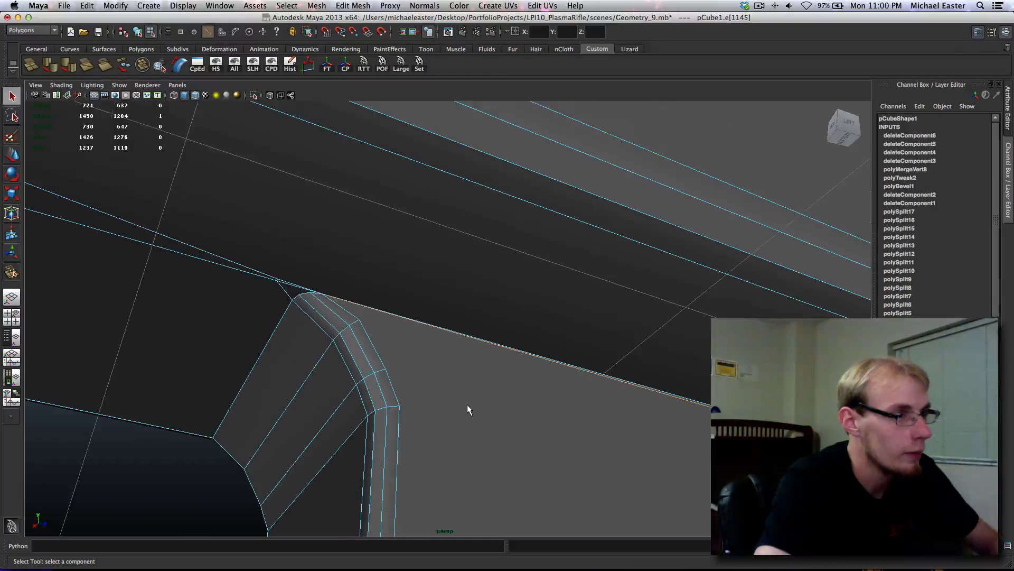
pyautogui.click(467, 408)
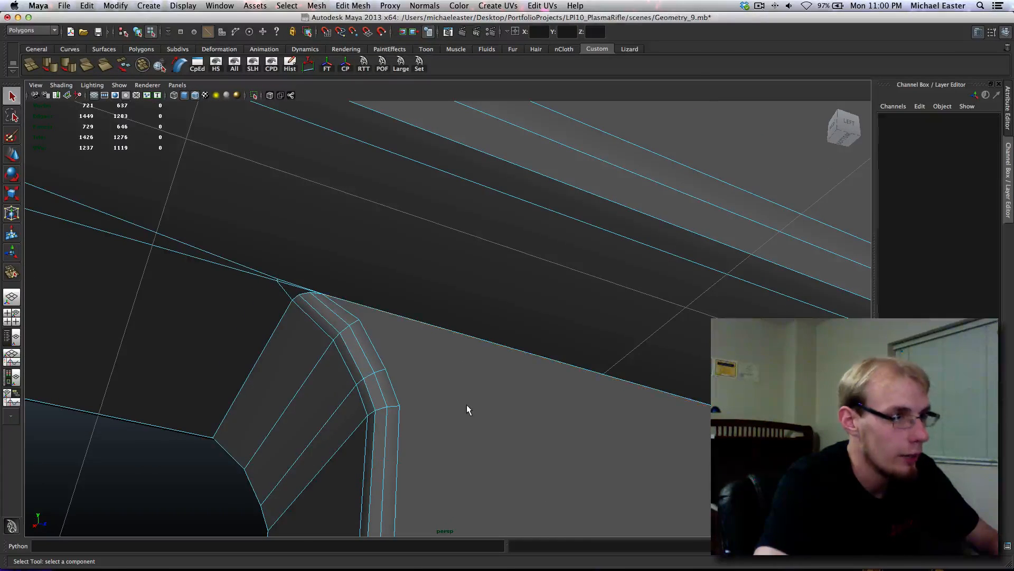
# - Delete the two short edges at the upper front corner's bevel tip together with their two leftover vertices
pyautogui.keyDown('alt'); pyautogui.moveTo(389, 356); pyautogui.dragTo(431, 372, button='middle'); pyautogui.keyUp('alt')
pyautogui.moveTo(337, 306); pyautogui.dragTo(302, 291, button='right')
pyautogui.moveTo(326, 312); pyautogui.dragTo(326, 311)
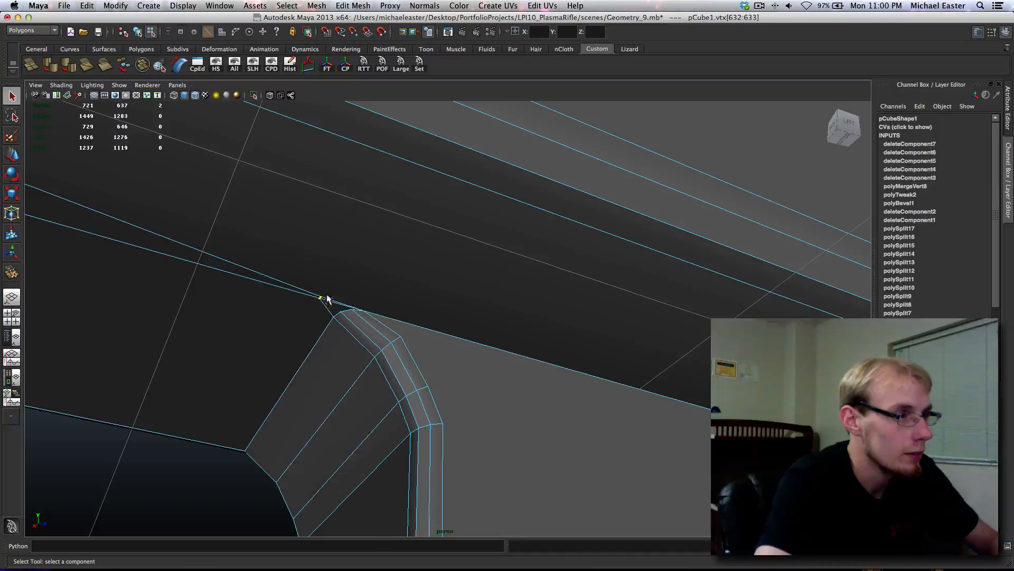
pyautogui.hotkey('ctrl', 'F10')
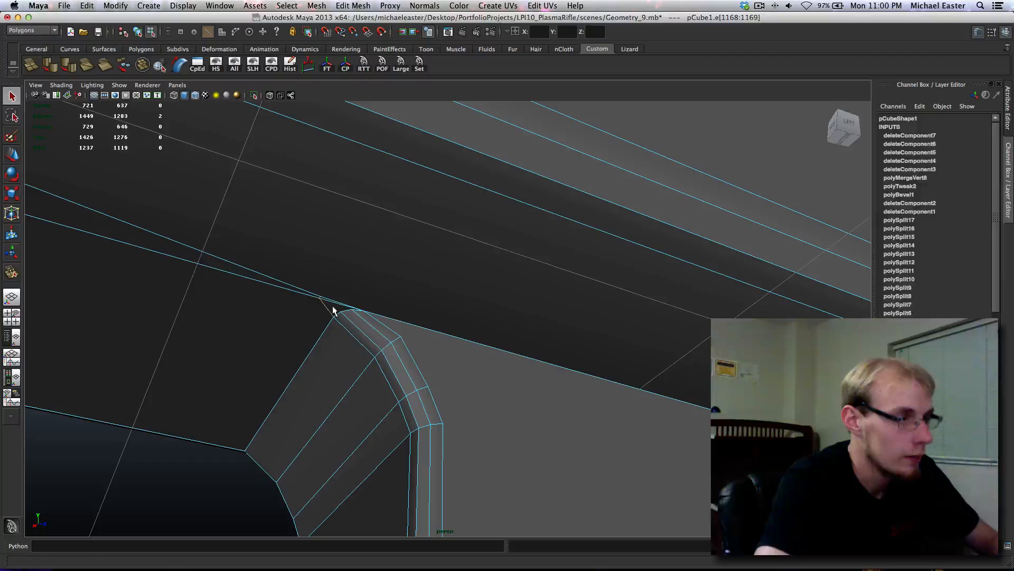
pyautogui.press('Delete')
pyautogui.press('F9')
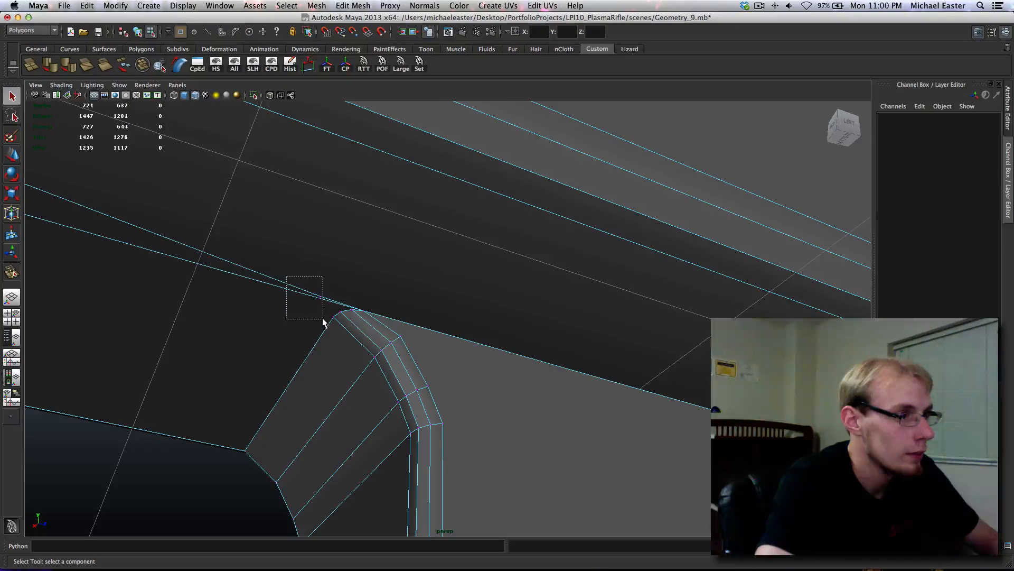
pyautogui.moveTo(323, 320); pyautogui.dragTo(324, 319)
pyautogui.press('Delete')
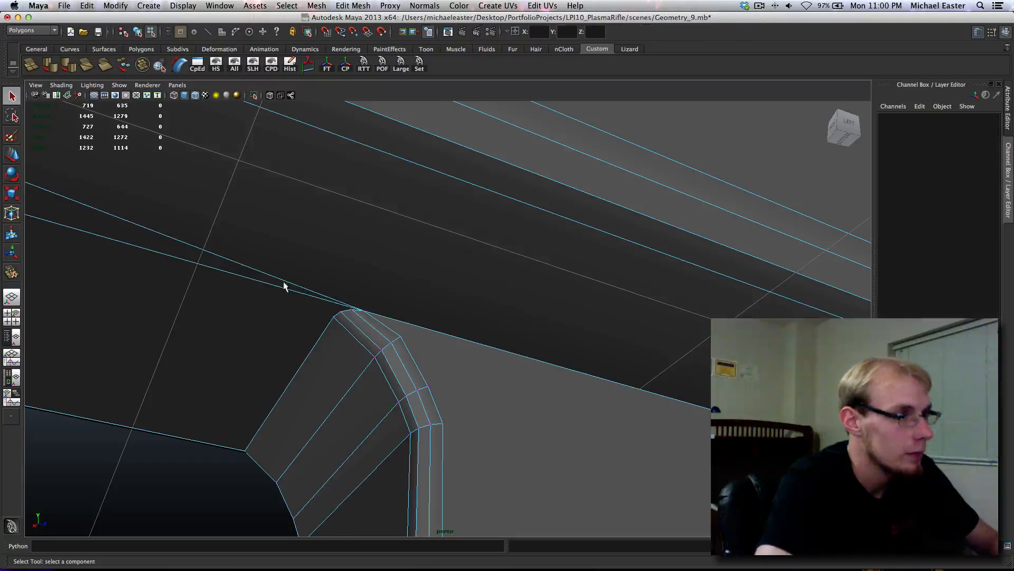
# - Try to split a new edge along the opening's upper side, from the upper front corner's bevel tip to the upper rear corner
pyautogui.keyDown('alt'); pyautogui.moveTo(284, 286); pyautogui.dragTo(382, 312, button='middle'); pyautogui.keyUp('alt')
pyautogui.moveTo(426, 329)
pyautogui.mouseDown(button='right')
pyautogui.moveTo(455, 317)
pyautogui.moveTo(432, 340)
pyautogui.moveTo(423, 333)
pyautogui.mouseUp(button='right')
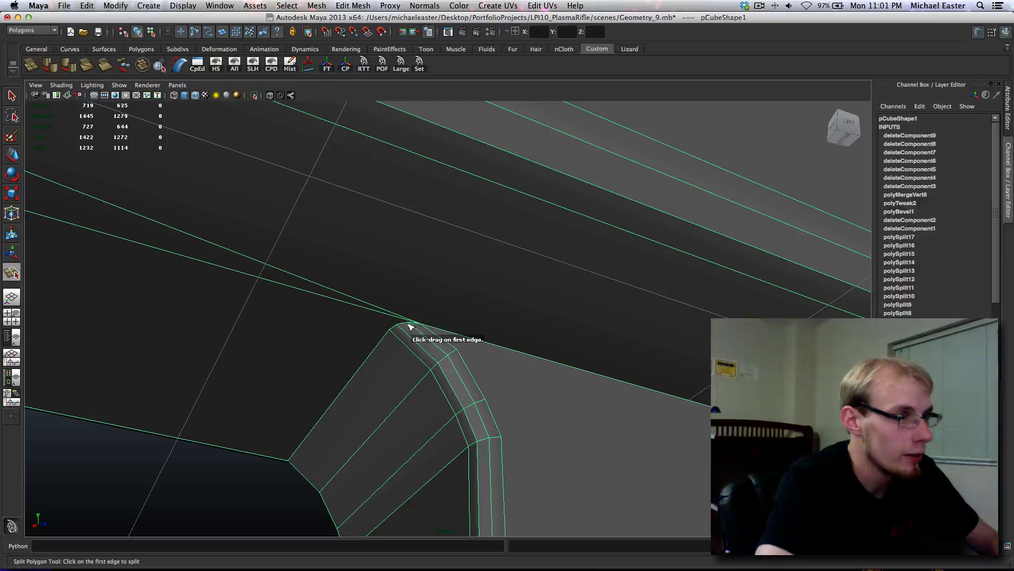
pyautogui.click(408, 326)
pyautogui.keyDown('alt'); pyautogui.moveTo(324, 308); pyautogui.dragTo(700, 444, button='middle'); pyautogui.keyUp('alt')
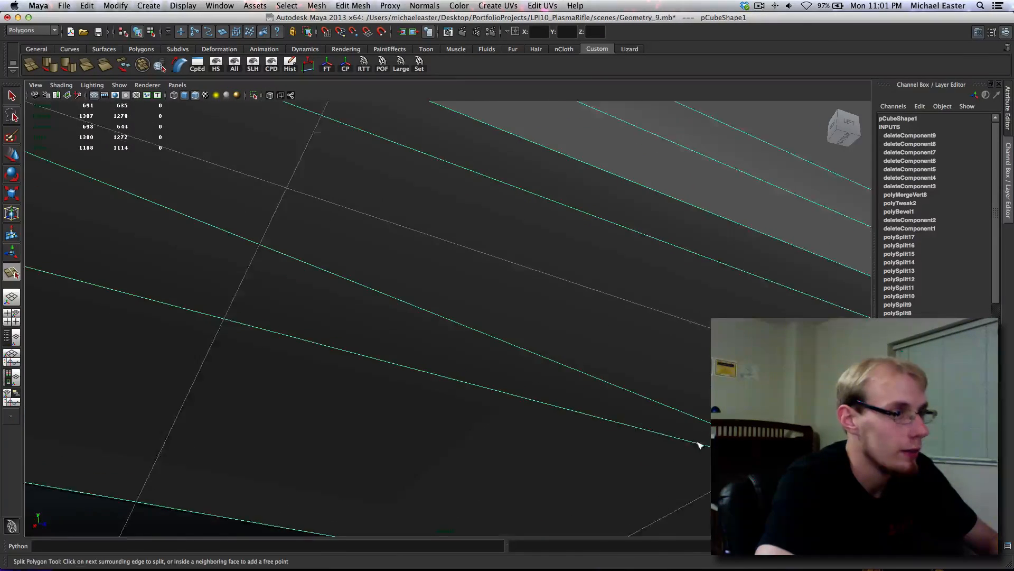
pyautogui.keyDown('alt'); pyautogui.moveTo(364, 383); pyautogui.dragTo(618, 448, button='middle'); pyautogui.keyUp('alt')
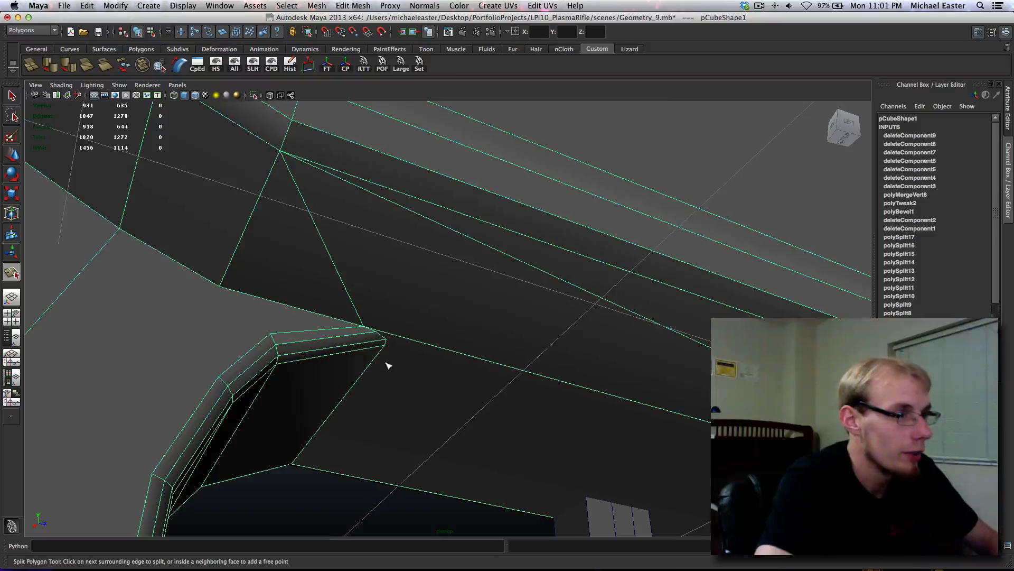
pyautogui.moveTo(377, 334); pyautogui.dragTo(383, 338)
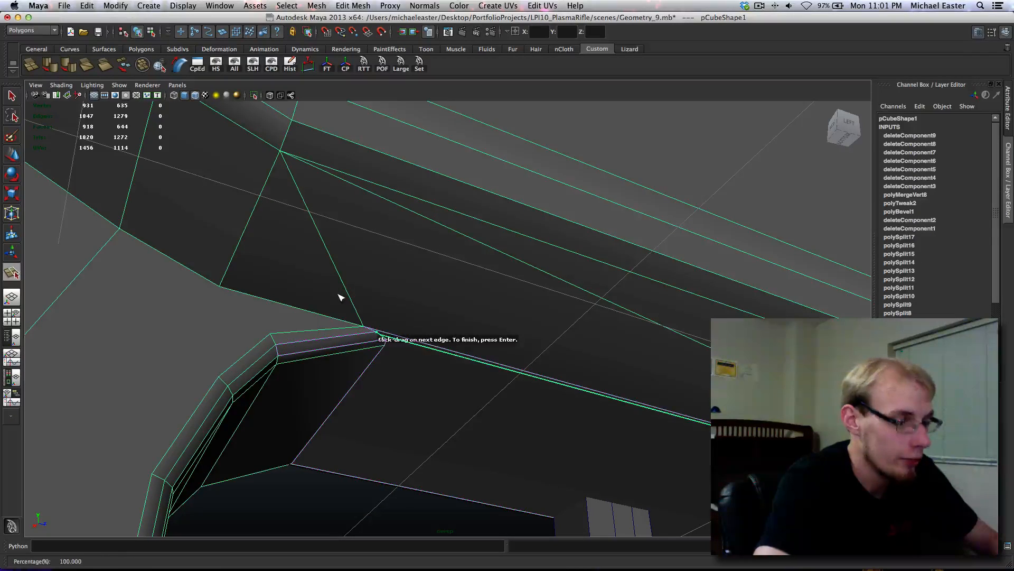
pyautogui.press('Return')
pyautogui.keyDown('alt'); pyautogui.moveTo(351, 319); pyautogui.dragTo(394, 344); pyautogui.keyUp('alt')
pyautogui.press('z')
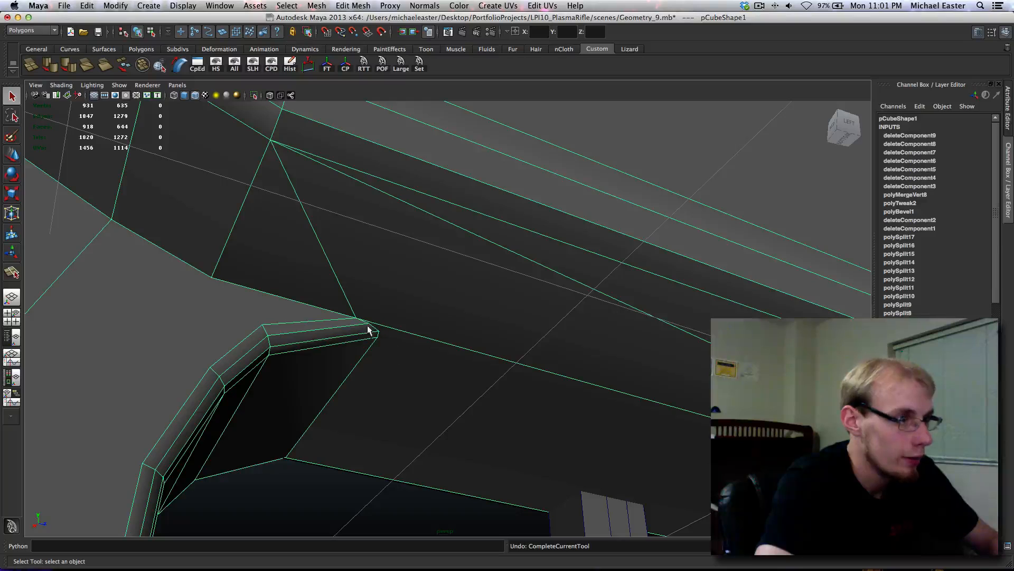
# - Split a new edge connecting the innermost bevel vertices of the opening's upper rear and upper front corners
pyautogui.moveTo(374, 347)
pyautogui.keyDown('shift'); pyautogui.mouseDown(button='right')
pyautogui.moveTo(334, 343)
pyautogui.moveTo(370, 342)
pyautogui.mouseUp(button='right'); pyautogui.keyUp('shift')
pyautogui.click(379, 334)
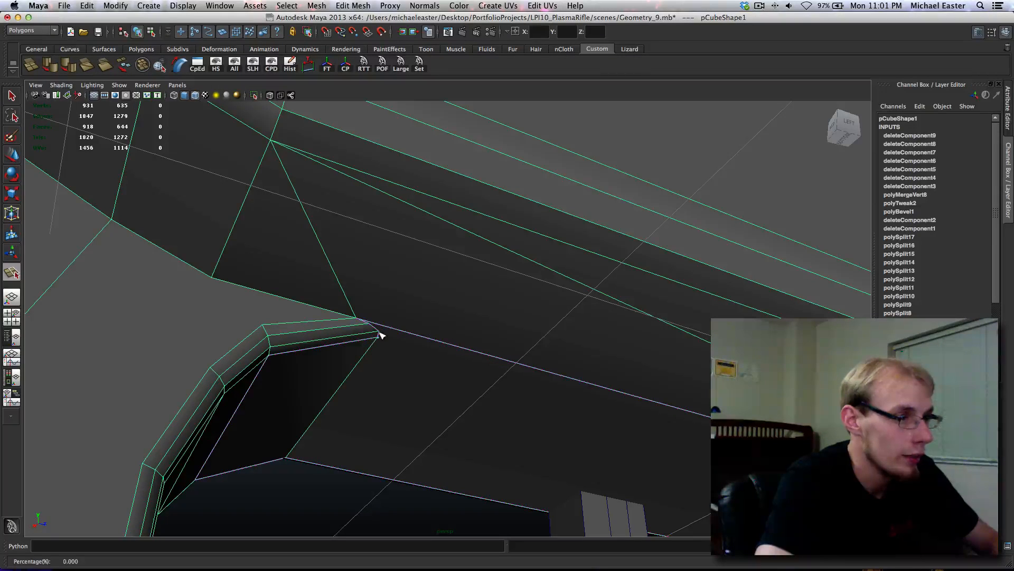
pyautogui.keyDown('alt'); pyautogui.moveTo(510, 388); pyautogui.dragTo(372, 341); pyautogui.keyUp('alt')
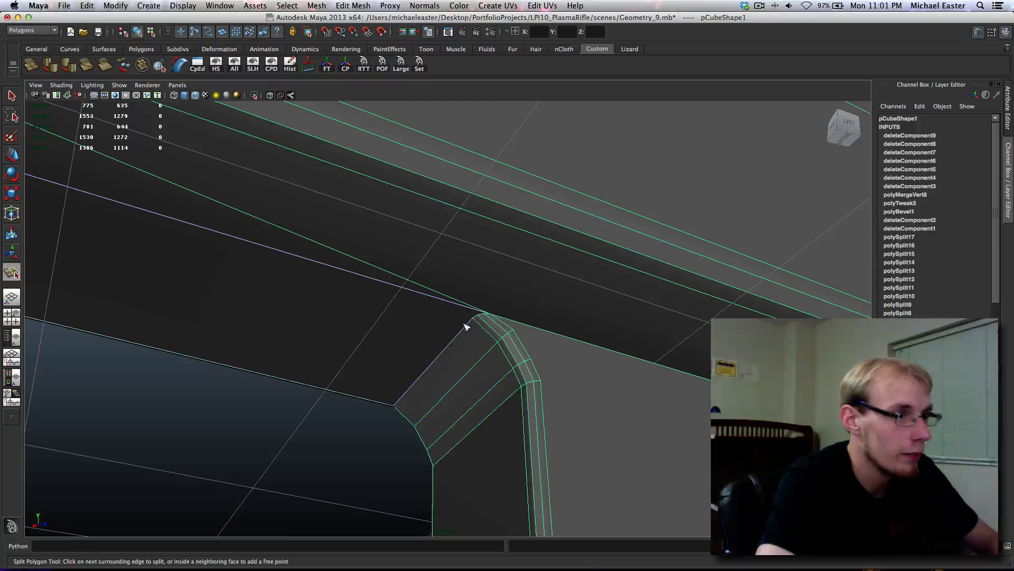
pyautogui.moveTo(469, 325); pyautogui.dragTo(532, 304)
pyautogui.press('Return')
# - Split a second edge parallel to the first, joining the next bevel vertices of the upper rear and upper front corners
pyautogui.keyDown('alt'); pyautogui.moveTo(348, 285); pyautogui.dragTo(866, 412, button='middle'); pyautogui.keyUp('alt')
pyautogui.keyDown('alt'); pyautogui.moveTo(840, 396); pyautogui.dragTo(447, 290, button='right'); pyautogui.keyUp('alt')
pyautogui.keyDown('alt'); pyautogui.moveTo(436, 282); pyautogui.dragTo(703, 369, button='middle'); pyautogui.keyUp('alt')
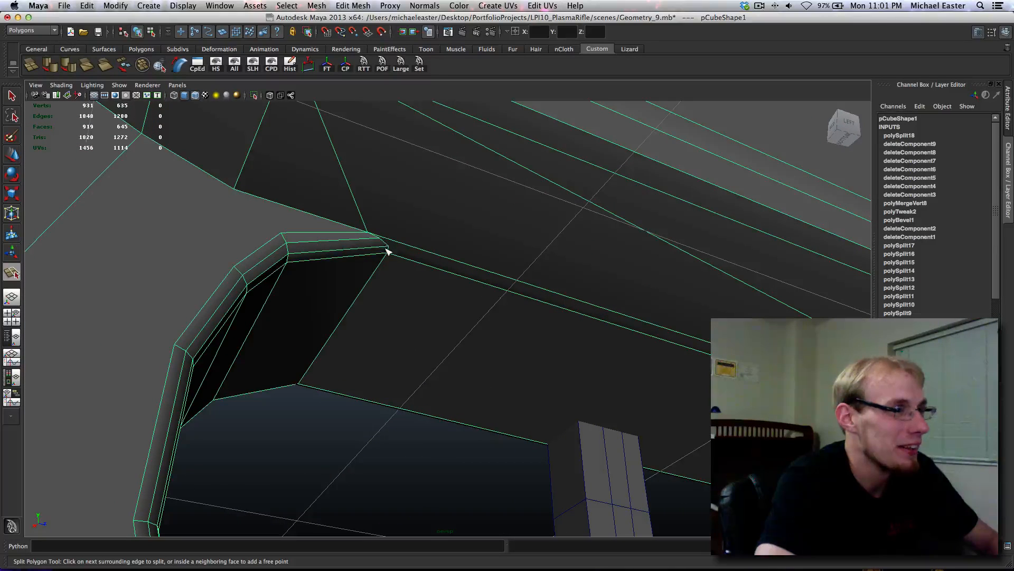
pyautogui.moveTo(387, 250); pyautogui.dragTo(458, 249)
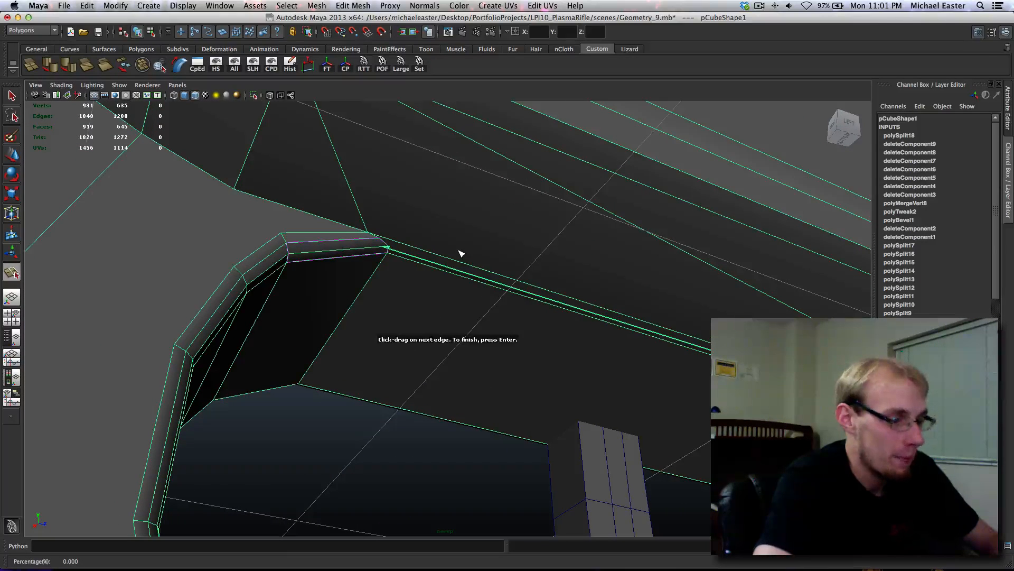
pyautogui.press('z')
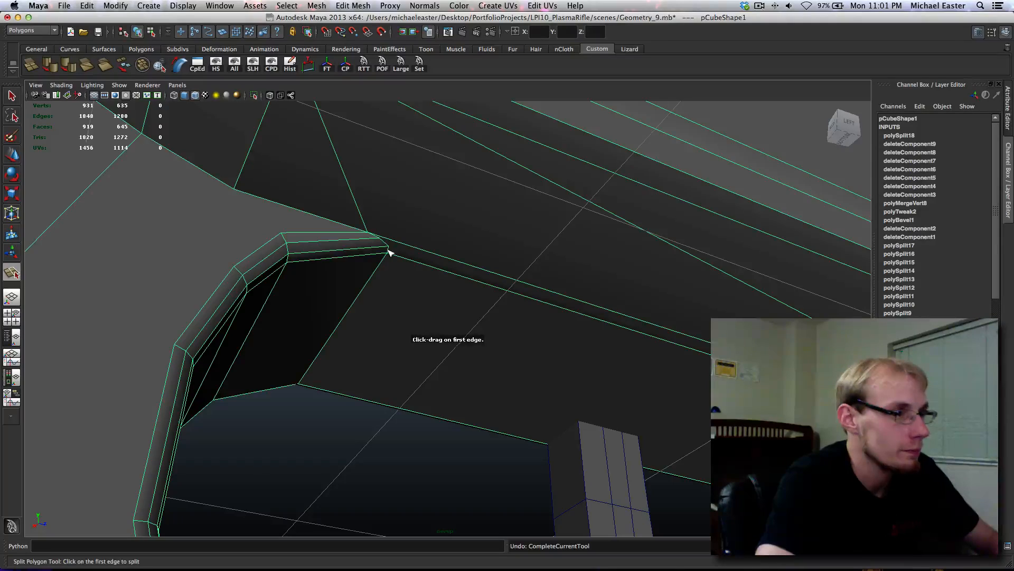
pyautogui.moveTo(388, 248); pyautogui.dragTo(398, 226)
pyautogui.keyDown('alt'); pyautogui.moveTo(603, 352); pyautogui.dragTo(28, 140, button='middle'); pyautogui.keyUp('alt')
pyautogui.keyDown('alt'); pyautogui.moveTo(207, 191); pyautogui.dragTo(299, 294, button='middle'); pyautogui.keyUp('alt')
pyautogui.keyDown('alt'); pyautogui.moveTo(299, 294); pyautogui.dragTo(357, 318, button='right'); pyautogui.keyUp('alt')
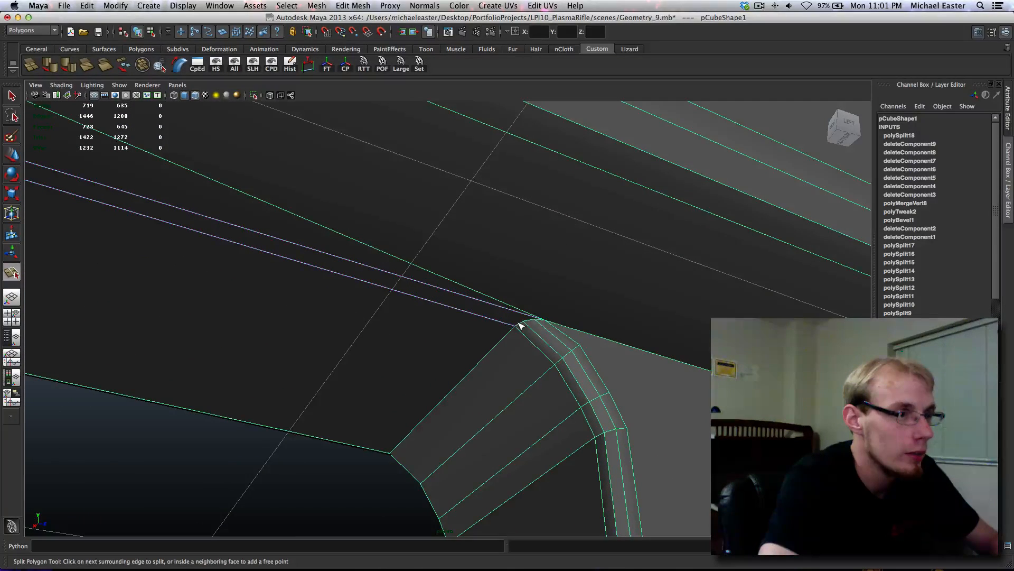
pyautogui.moveTo(520, 326); pyautogui.dragTo(562, 319)
pyautogui.press('Return')
pyautogui.keyDown('alt'); pyautogui.moveTo(331, 287); pyautogui.dragTo(714, 382, button='middle'); pyautogui.keyUp('alt')
pyautogui.keyDown('alt'); pyautogui.moveTo(713, 382); pyautogui.dragTo(328, 317, button='right'); pyautogui.keyUp('alt')
pyautogui.keyDown('alt'); pyautogui.moveTo(328, 317); pyautogui.dragTo(479, 359, button='middle'); pyautogui.keyUp('alt')
pyautogui.scroll(3, 481, 361)
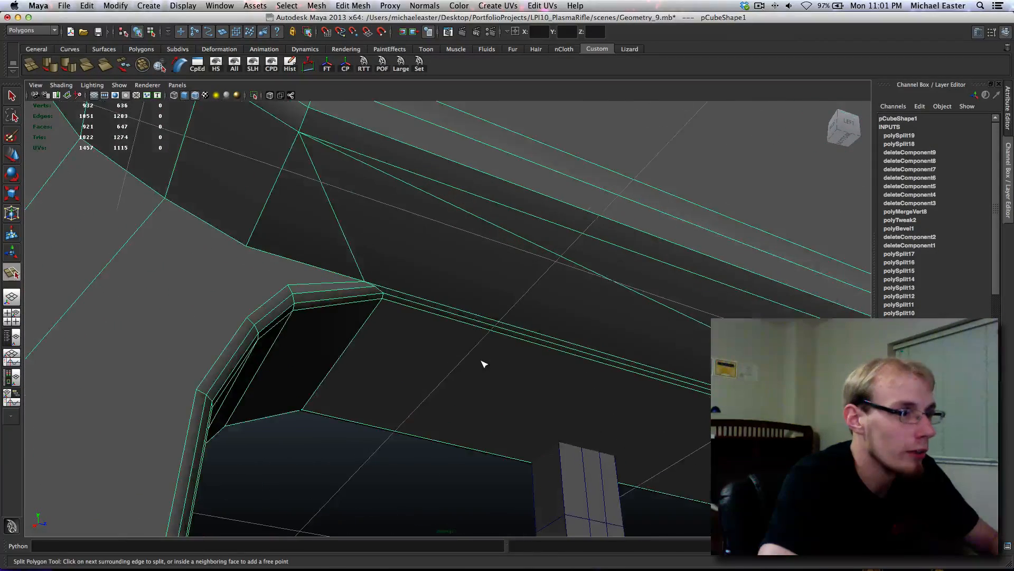
pyautogui.moveTo(381, 292); pyautogui.dragTo(360, 278)
pyautogui.press('Return')
pyautogui.press('z')
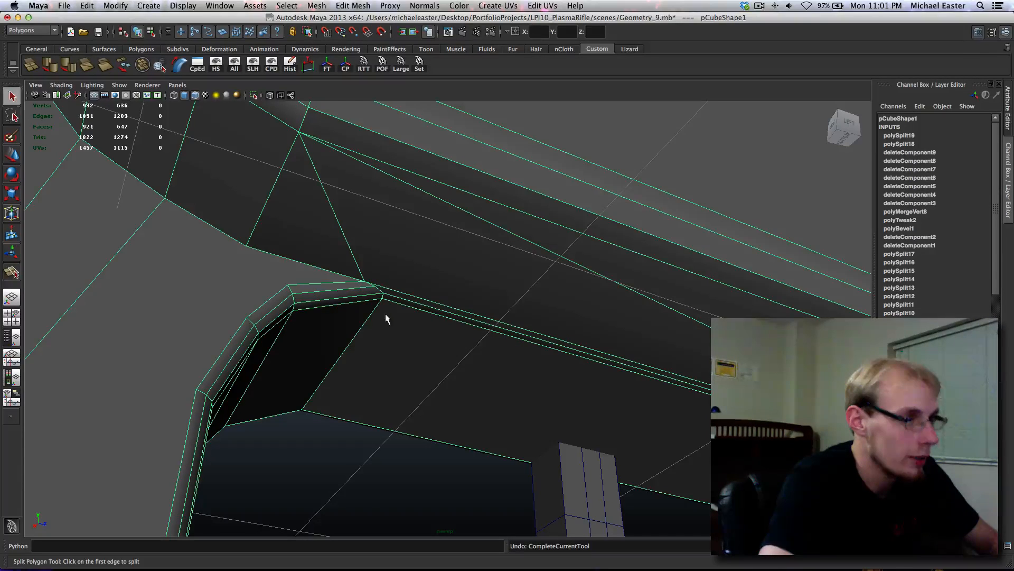
pyautogui.press('y')
pyautogui.click(372, 288)
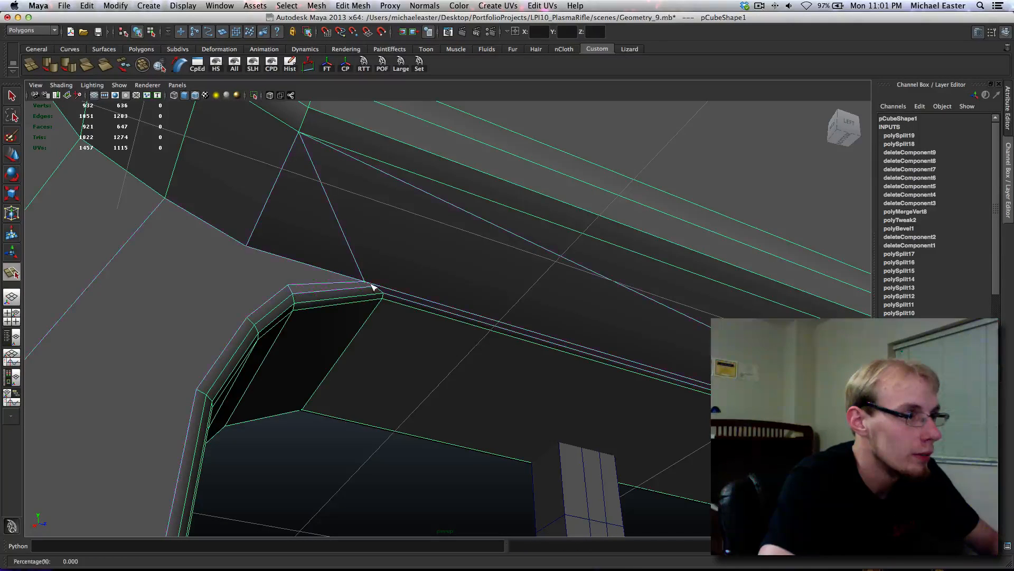
pyautogui.press('Return')
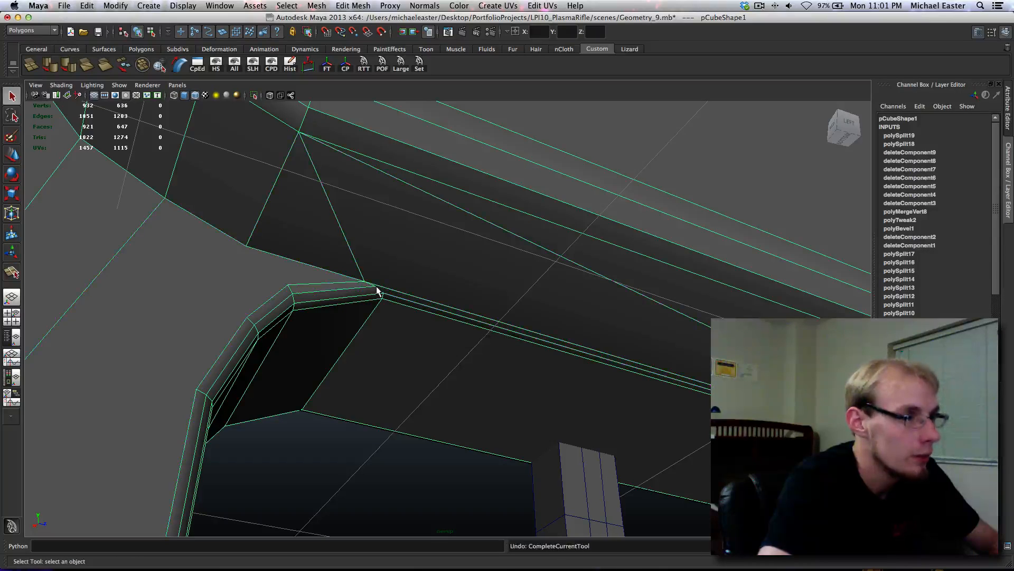
# - Try to split a third edge from the upper rear corner's remaining bevel vertex to the matching vertex at the front corner
pyautogui.scroll(5, 384, 292)
pyautogui.press('g')
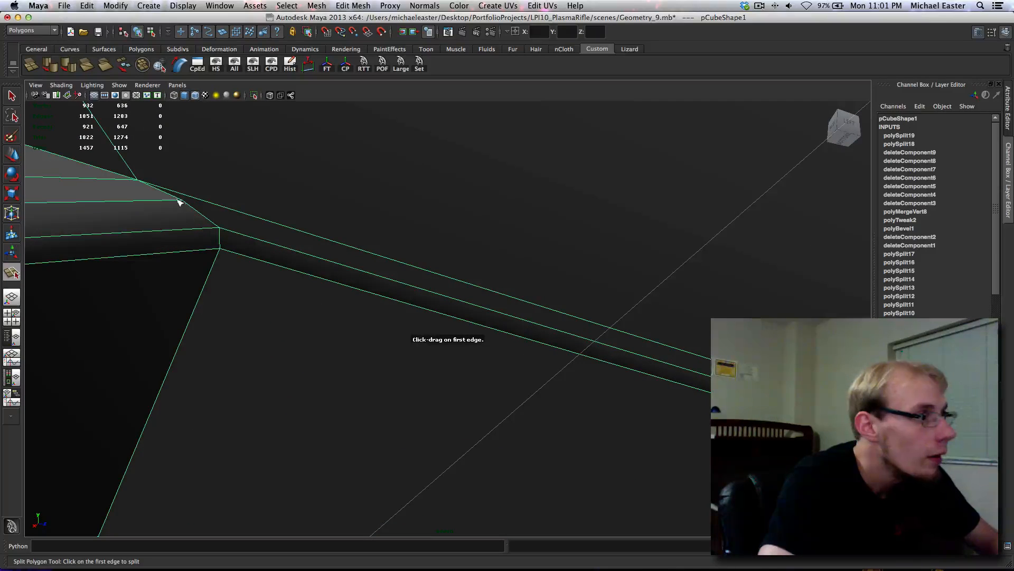
pyautogui.click(216, 223)
pyautogui.keyDown('alt'); pyautogui.moveTo(453, 364); pyautogui.dragTo(470, 290, button='middle'); pyautogui.keyUp('alt')
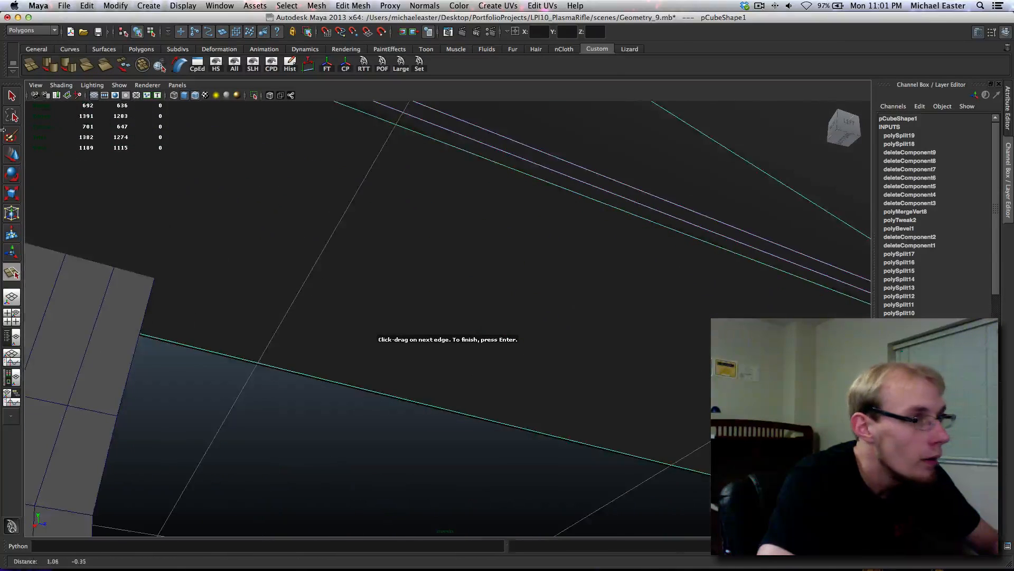
pyautogui.keyDown('alt'); pyautogui.moveTo(428, 376); pyautogui.dragTo(121, 359, button='middle'); pyautogui.keyUp('alt')
pyautogui.keyDown('alt'); pyautogui.moveTo(120, 360); pyautogui.dragTo(231, 328, button='right'); pyautogui.keyUp('alt')
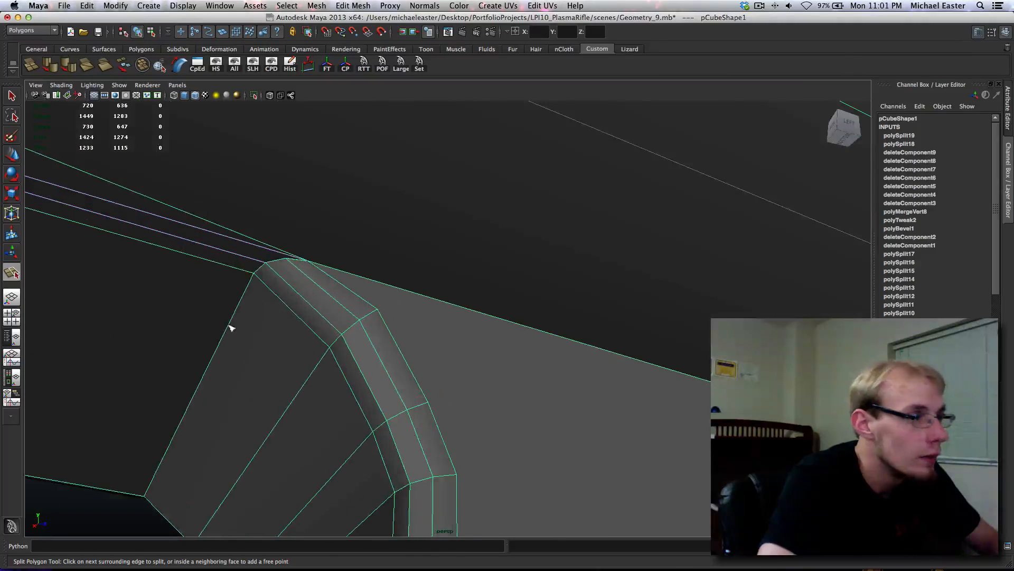
pyautogui.click(284, 261)
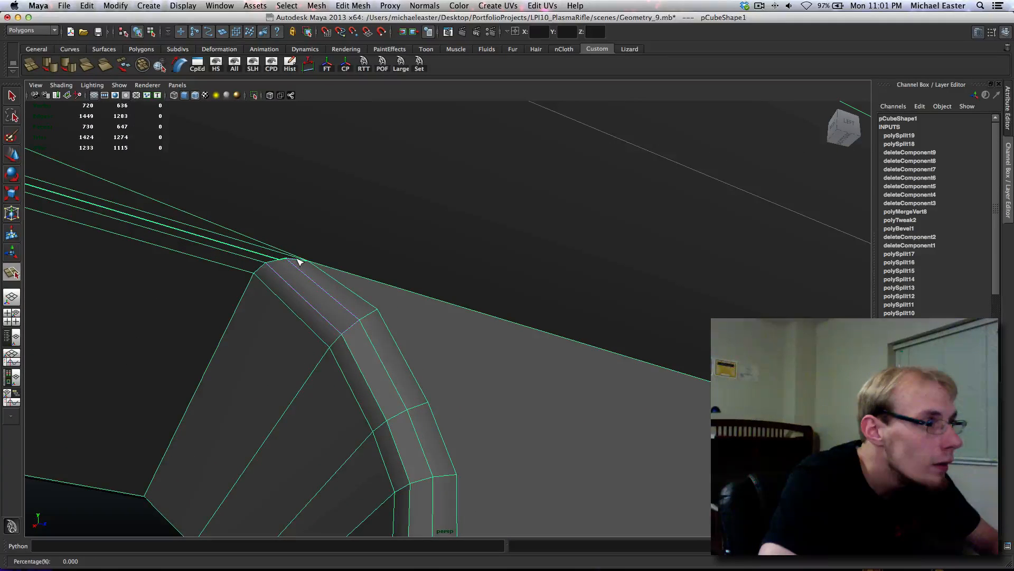
pyautogui.press('Return')
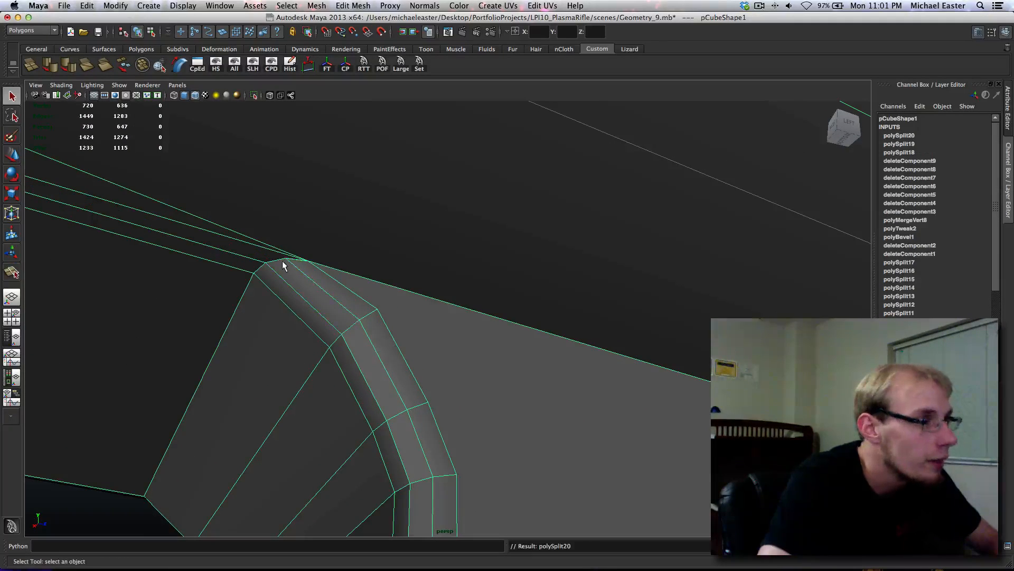
pyautogui.press('q')
pyautogui.keyDown('shift'); pyautogui.moveTo(288, 261); pyautogui.dragTo(185, 258, button='right'); pyautogui.keyUp('shift')
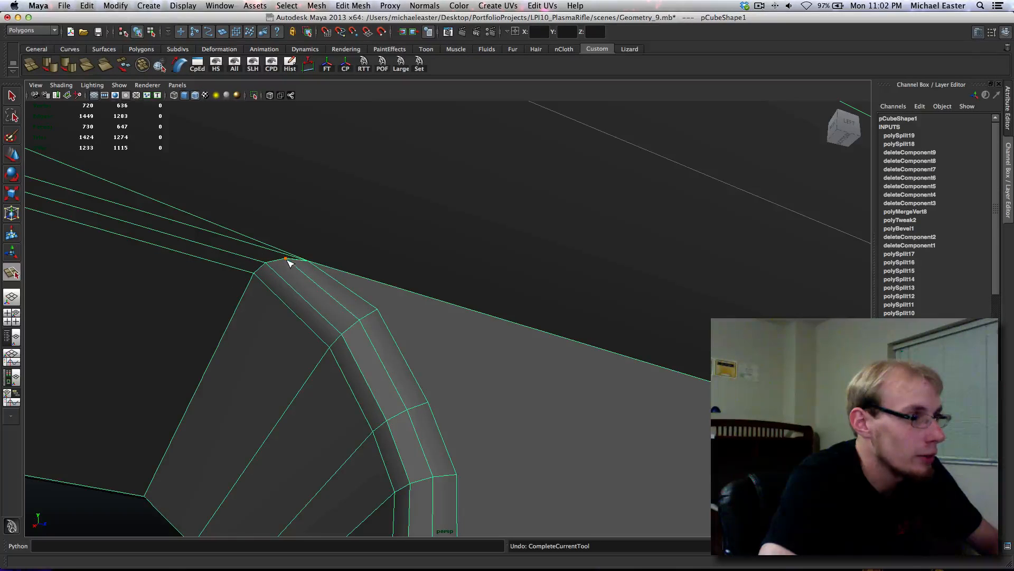
# - Try to split the third edge in the opposite direction, starting at the front corner's bevel vertex and ending at the rear corner
pyautogui.click(286, 259)
pyautogui.keyDown('alt'); pyautogui.moveTo(175, 245); pyautogui.dragTo(550, 430, button='middle'); pyautogui.keyUp('alt')
pyautogui.keyDown('alt'); pyautogui.moveTo(551, 430); pyautogui.dragTo(310, 383, button='right'); pyautogui.keyUp('alt')
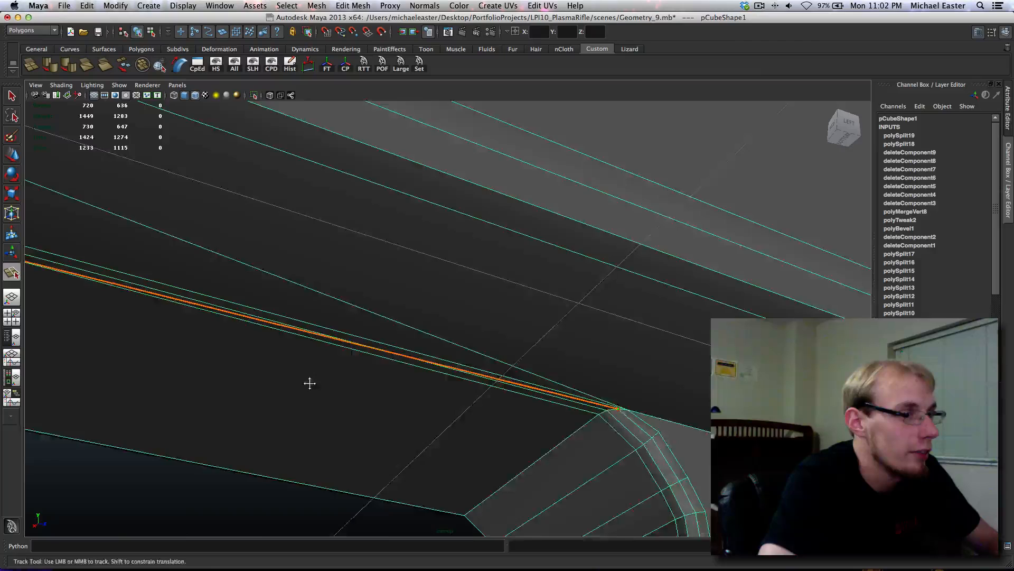
pyautogui.keyDown('alt'); pyautogui.moveTo(310, 382); pyautogui.dragTo(602, 446, button='middle'); pyautogui.keyUp('alt')
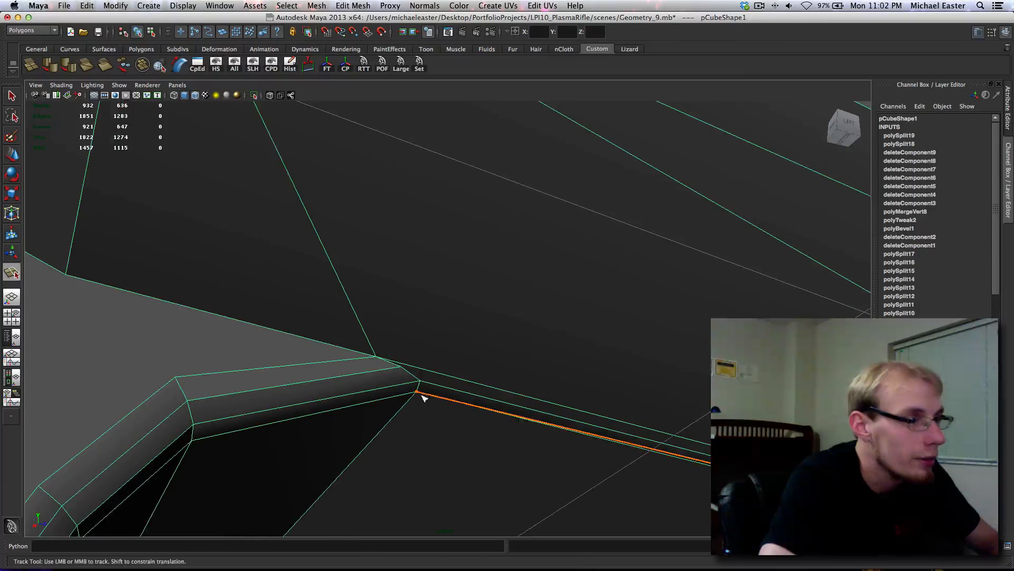
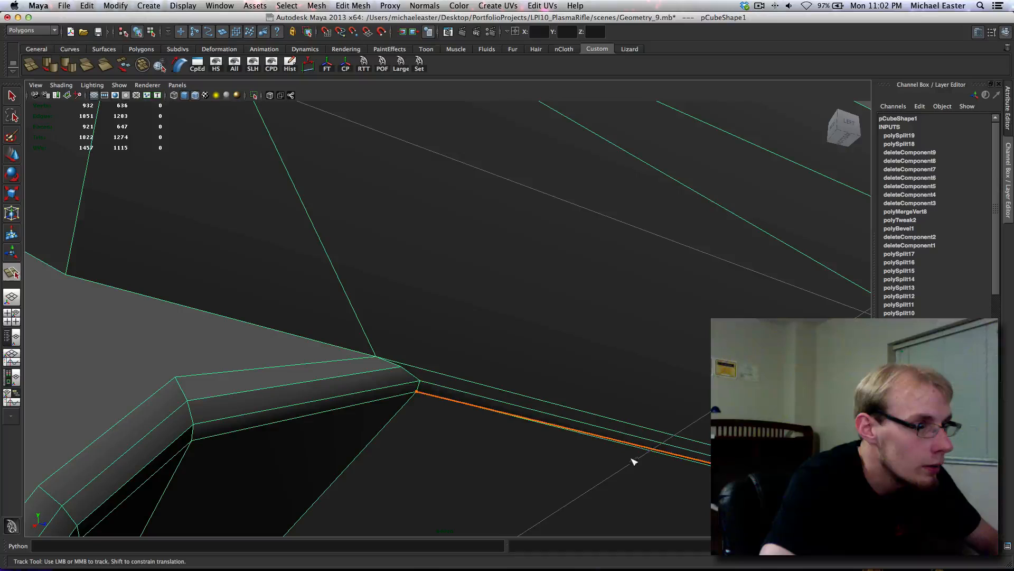
pyautogui.scroll(3, 310, 296)
pyautogui.scroll(-3, 398, 355)
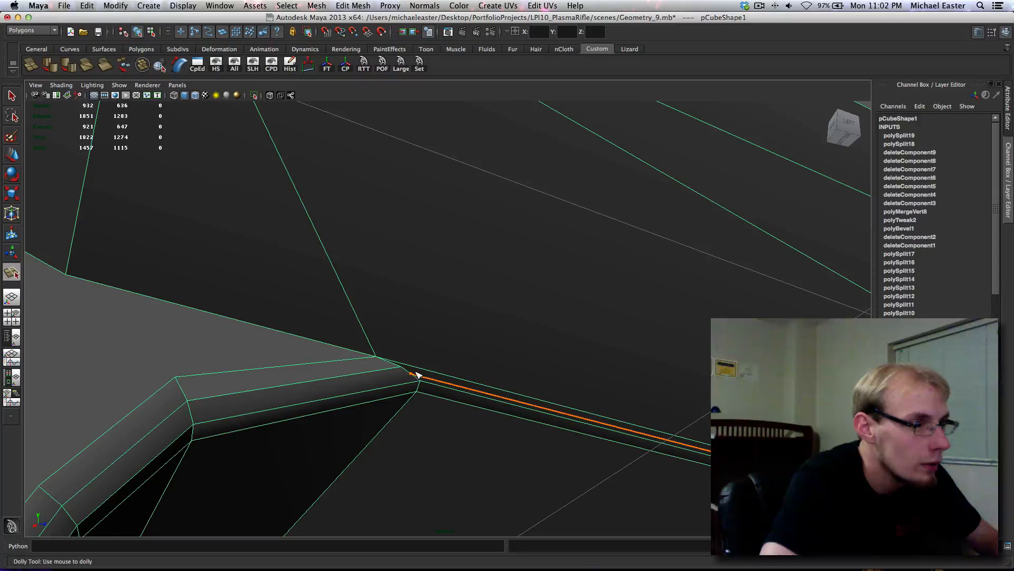
pyautogui.scroll(-5, 387, 262)
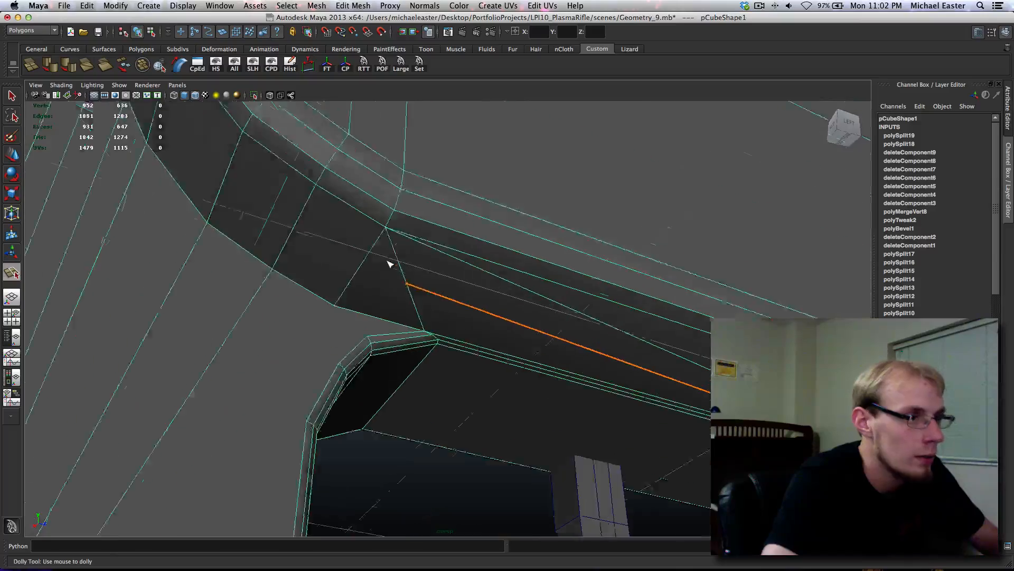
pyautogui.scroll(-5, 365, 327)
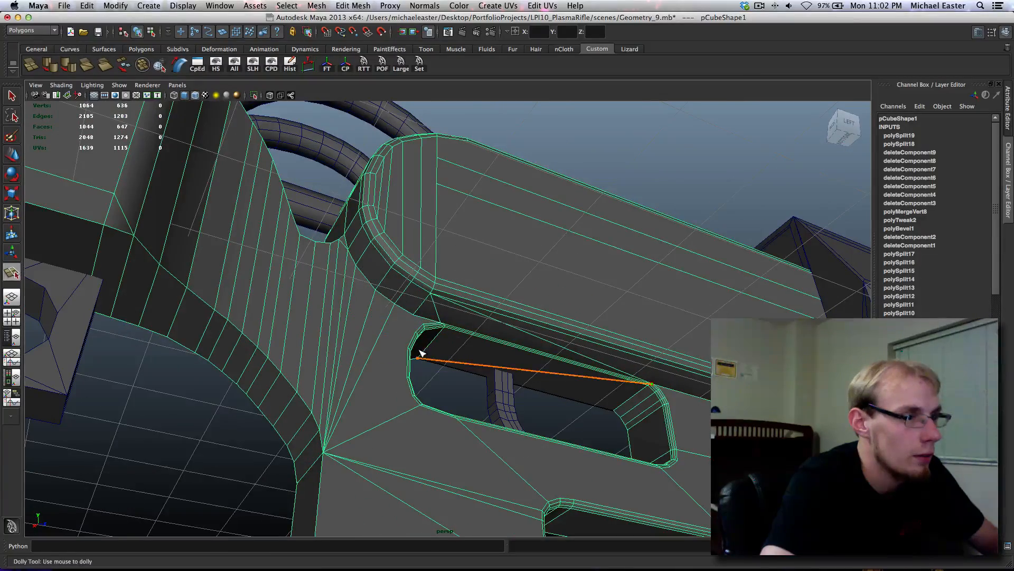
pyautogui.press('Return')
pyautogui.press('q')
# - Select the thin face running along the opening's upper side and try to triangulate it
pyautogui.scroll(5, 376, 335)
pyautogui.scroll(10, 357, 324)
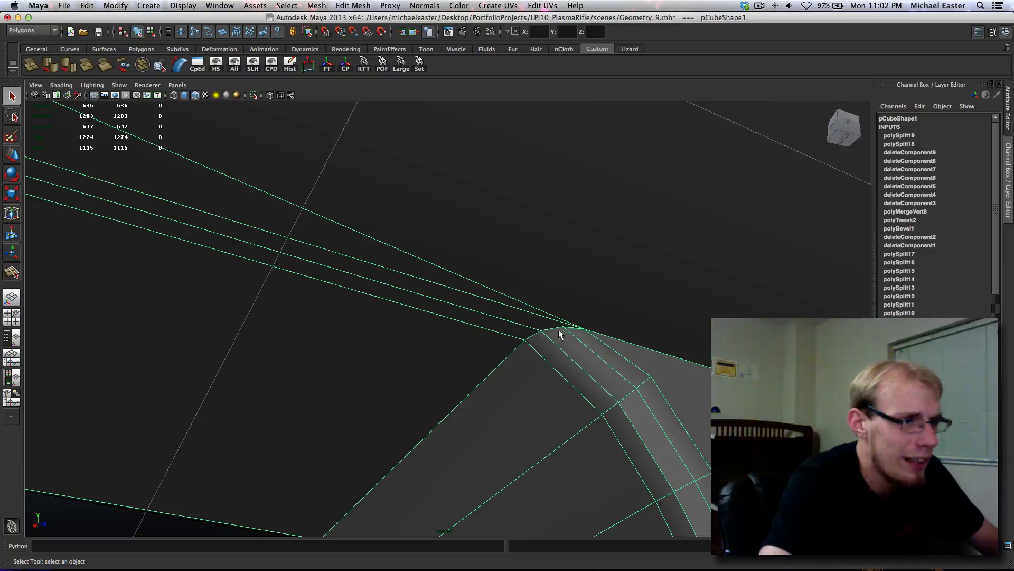
pyautogui.moveTo(547, 329); pyautogui.dragTo(545, 344, button='right')
pyautogui.click(545, 330)
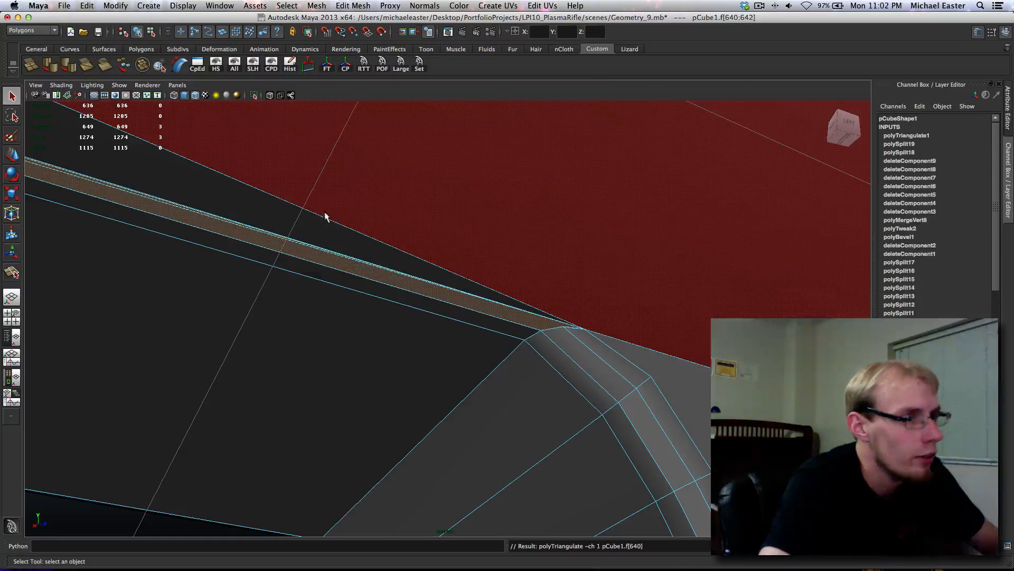
pyautogui.press('z')
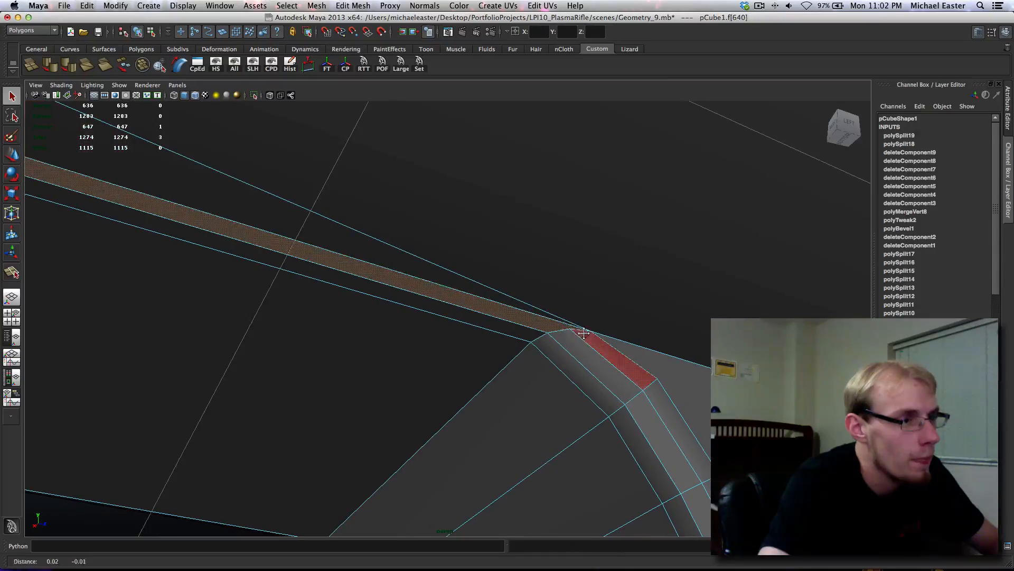
# - Add the adjacent thin strip along the opening's upper side to the face selection and delete both faces
pyautogui.keyDown('alt'); pyautogui.moveTo(563, 328); pyautogui.dragTo(588, 373); pyautogui.keyUp('alt')
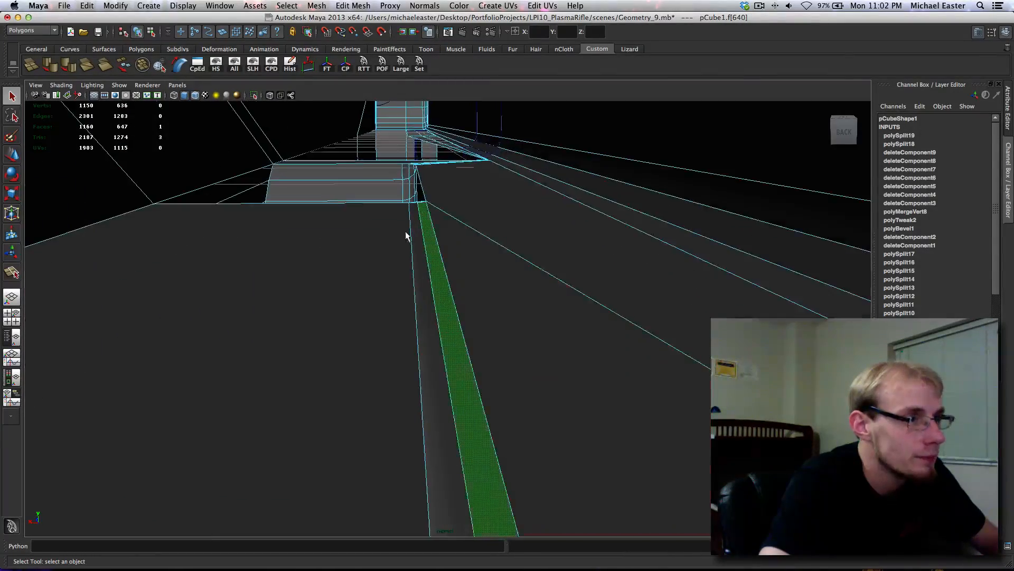
pyautogui.keyDown('alt'); pyautogui.moveTo(408, 237); pyautogui.dragTo(524, 432, button='right'); pyautogui.keyUp('alt')
pyautogui.keyDown('alt'); pyautogui.moveTo(555, 313); pyautogui.dragTo(547, 347, button='right'); pyautogui.keyUp('alt')
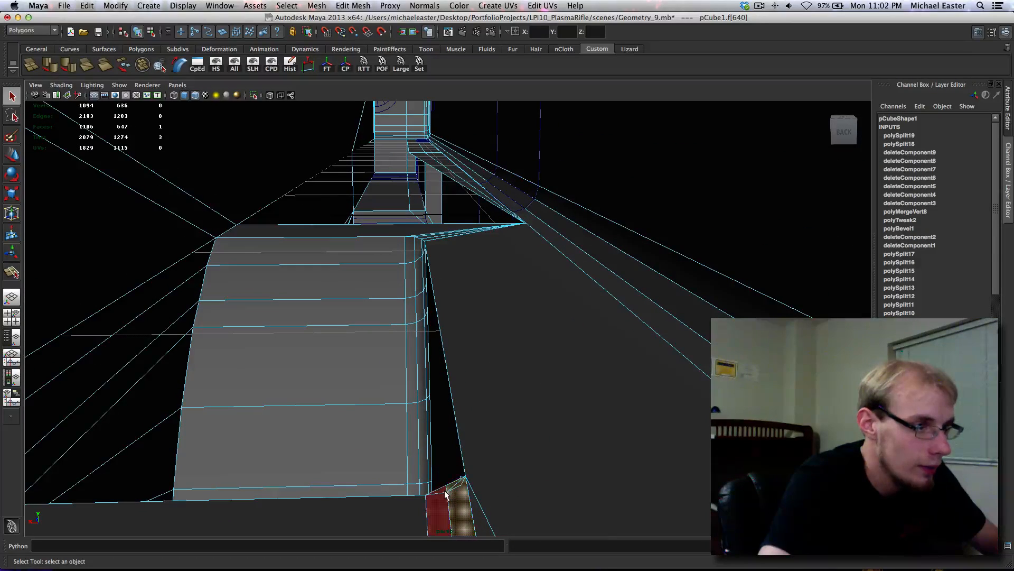
pyautogui.keyDown('alt'); pyautogui.moveTo(452, 492); pyautogui.dragTo(496, 421, button='right'); pyautogui.keyUp('alt')
pyautogui.keyDown('shift'); pyautogui.click(479, 343); pyautogui.keyUp('shift')
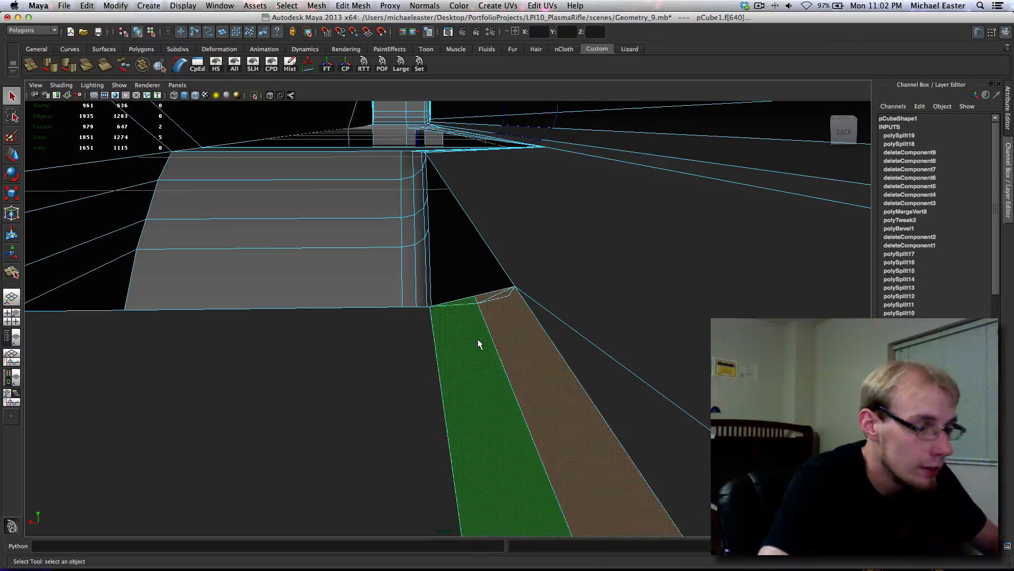
pyautogui.press('Delete')
# - Select the three leftover sliver faces at the end of the gap along the opening's upper side and delete them
pyautogui.click(464, 303)
pyautogui.press('f')
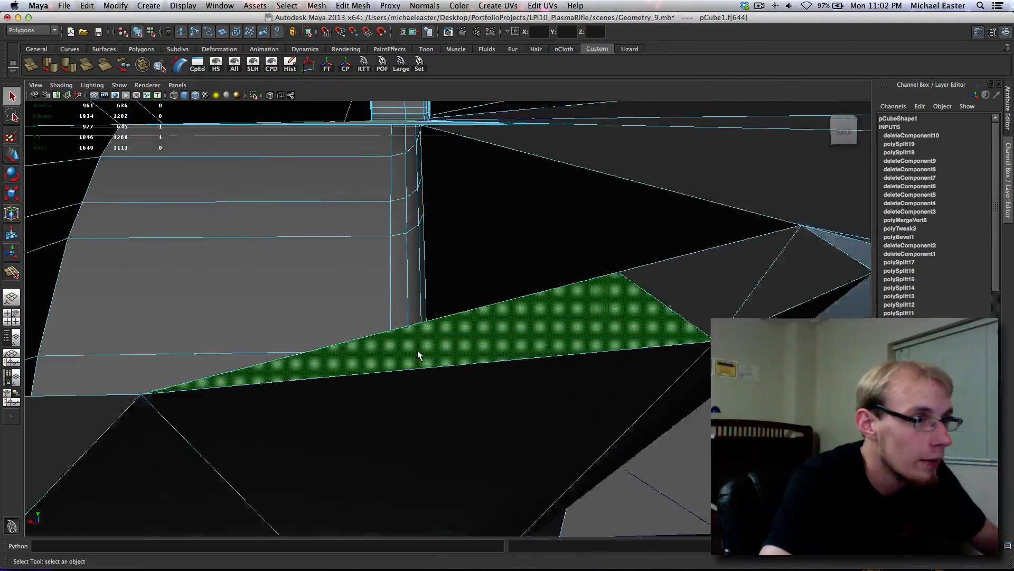
pyautogui.keyDown('alt'); pyautogui.moveTo(419, 354); pyautogui.dragTo(581, 360); pyautogui.keyUp('alt')
pyautogui.scroll(-5, 541, 354)
pyautogui.press('f')
pyautogui.press('f')
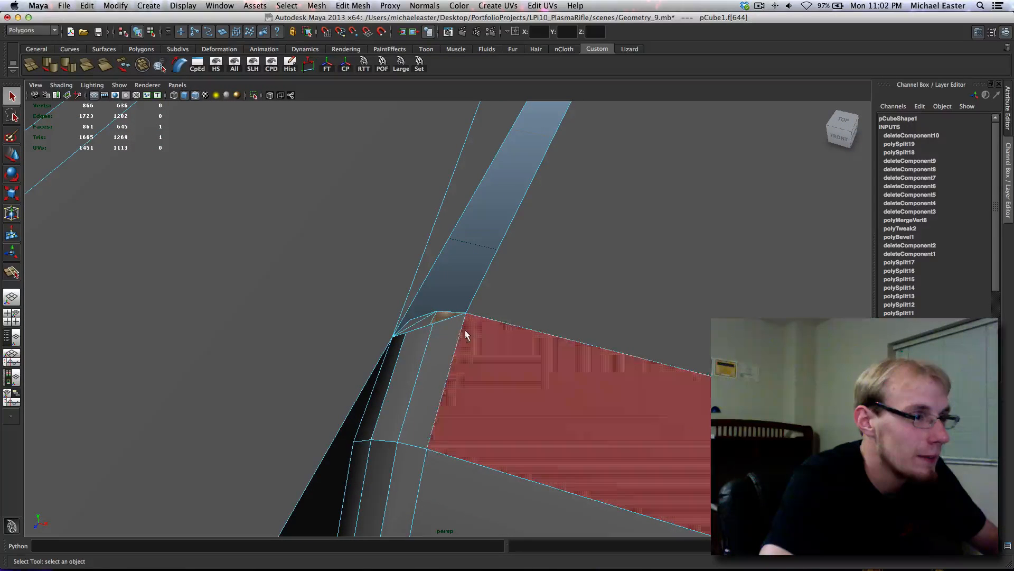
pyautogui.keyDown('shift'); pyautogui.click(423, 324); pyautogui.keyUp('shift')
pyautogui.keyDown('shift'); pyautogui.click(418, 324); pyautogui.keyUp('shift')
pyautogui.press('Delete')
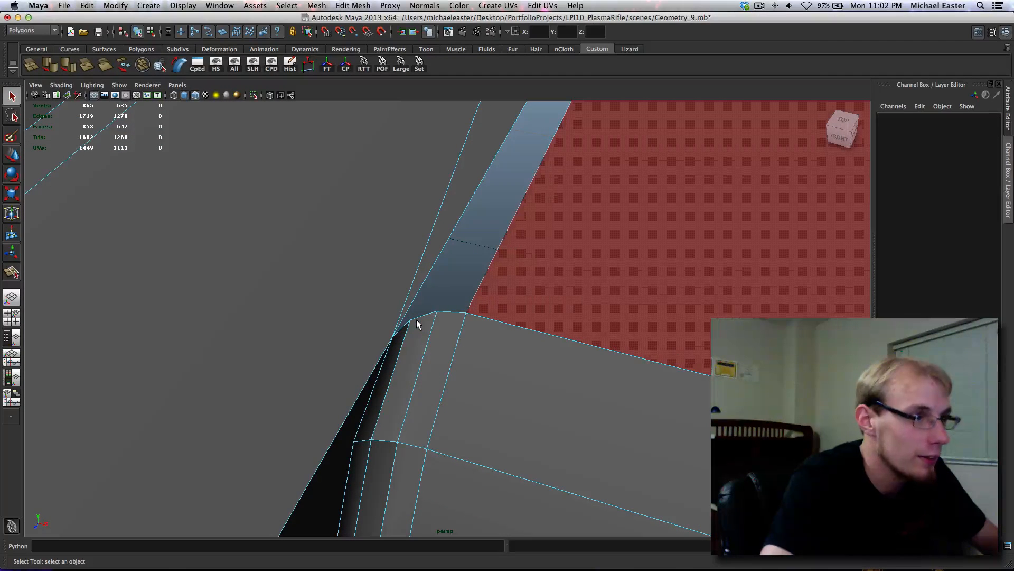
# - Examine the open gap along the trigger opening's upper side from corner to corner, checking the face and bevel vertex beside it
pyautogui.keyDown('alt'); pyautogui.moveTo(417, 319); pyautogui.dragTo(416, 253); pyautogui.keyUp('alt')
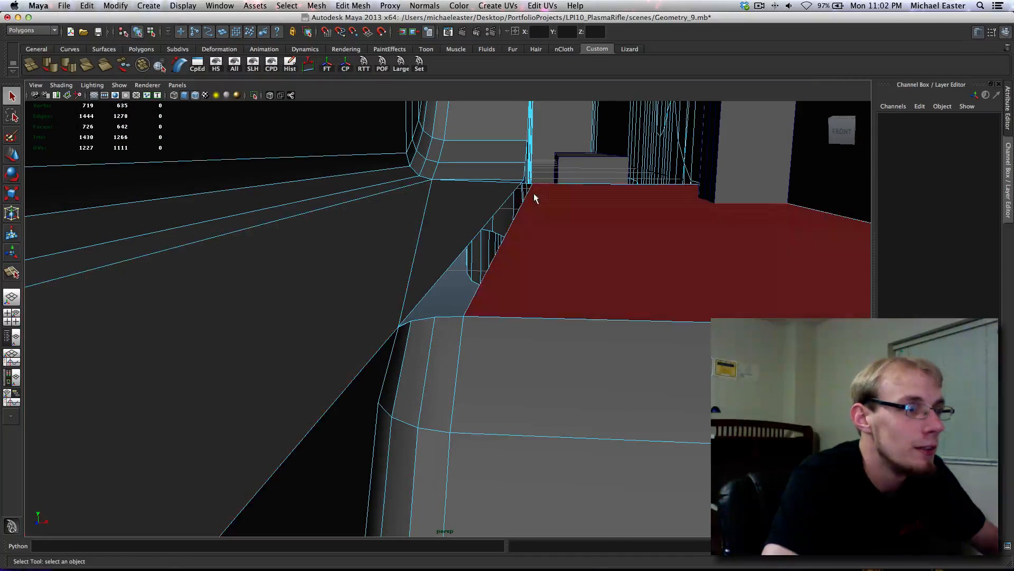
pyautogui.click(512, 187)
pyautogui.keyDown('alt'); pyautogui.moveTo(511, 188); pyautogui.dragTo(623, 206); pyautogui.keyUp('alt')
pyautogui.moveTo(619, 194); pyautogui.dragTo(608, 196, button='right')
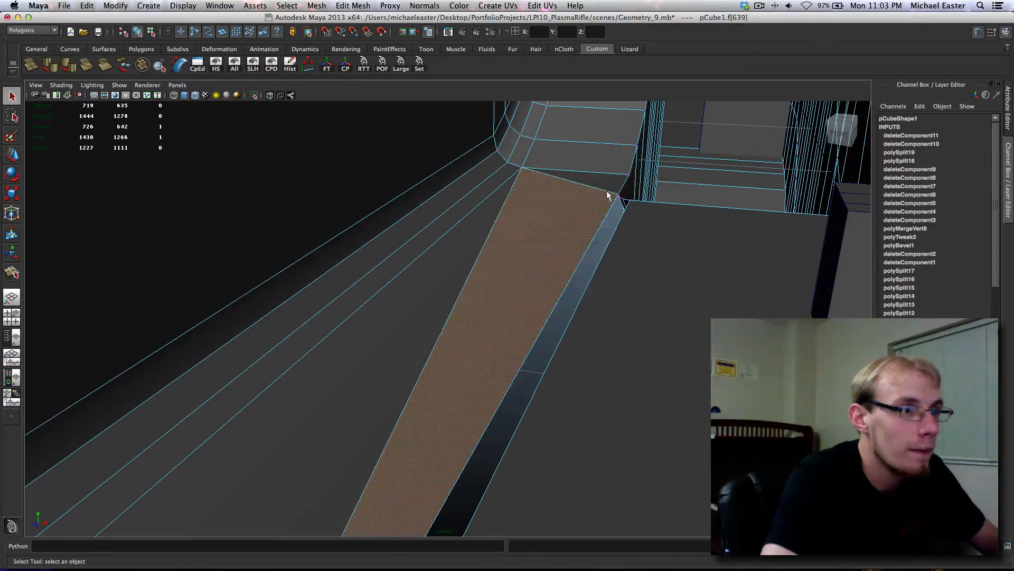
pyautogui.click(617, 196)
pyautogui.keyDown('alt'); pyautogui.moveTo(618, 197); pyautogui.dragTo(478, 339); pyautogui.keyUp('alt')
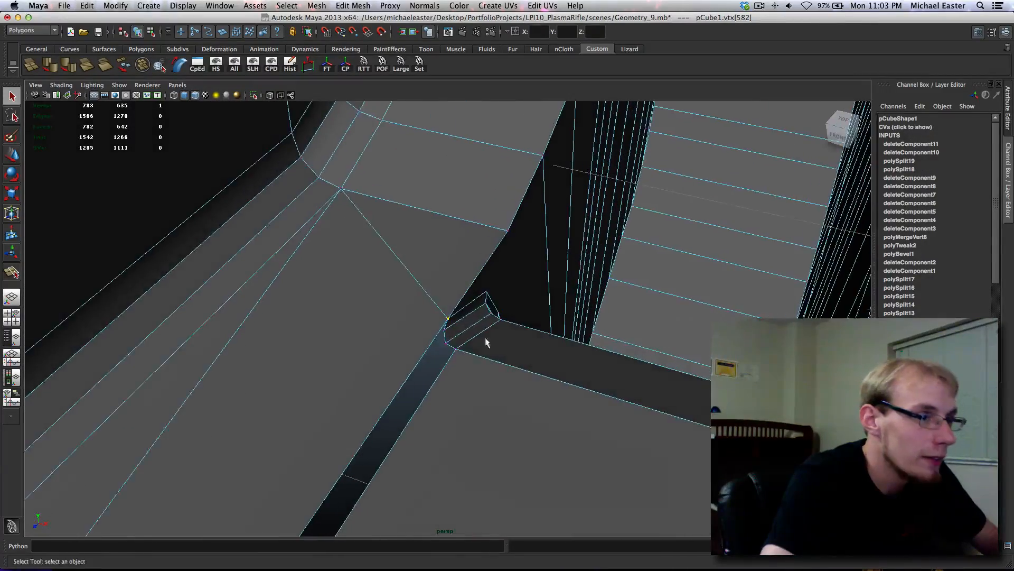
pyautogui.keyDown('alt'); pyautogui.moveTo(478, 338); pyautogui.dragTo(589, 238, button='middle'); pyautogui.keyUp('alt')
pyautogui.scroll(-3, 378, 441)
pyautogui.scroll(3, 378, 441)
pyautogui.keyDown('alt'); pyautogui.moveTo(378, 442); pyautogui.dragTo(600, 75, button='middle'); pyautogui.keyUp('alt')
pyautogui.scroll(-3, 543, 333)
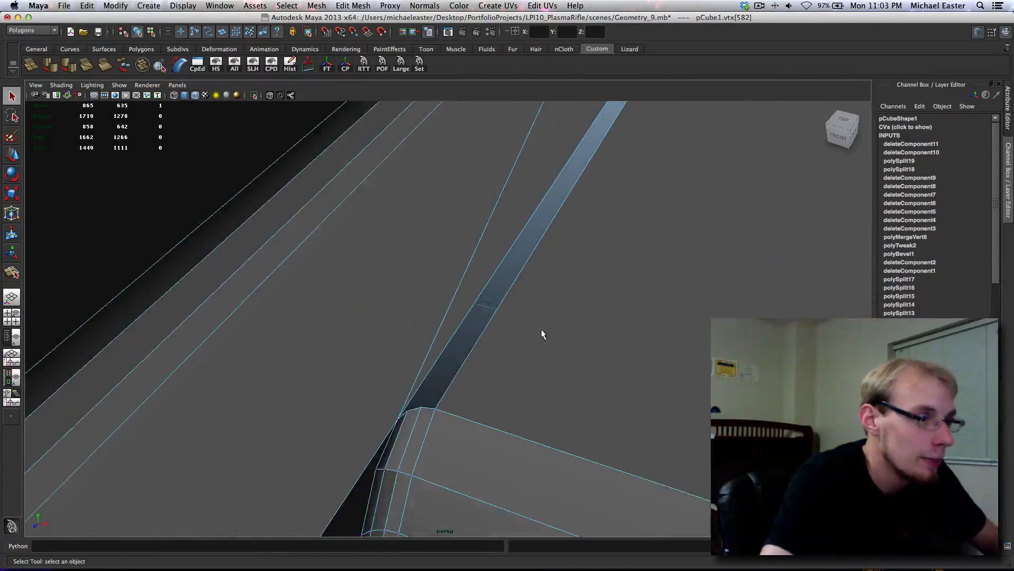
# - Bridge the matching bevel border edges at the two ends of the gap with a linear path and 0 divisions
pyautogui.scroll(3, 417, 425)
pyautogui.moveTo(389, 464); pyautogui.dragTo(407, 448, button='right')
pyautogui.click(404, 450)
pyautogui.keyDown('alt'); pyautogui.moveTo(717, 177); pyautogui.dragTo(496, 526, button='middle'); pyautogui.keyUp('alt')
pyautogui.scroll(2, 553, 238)
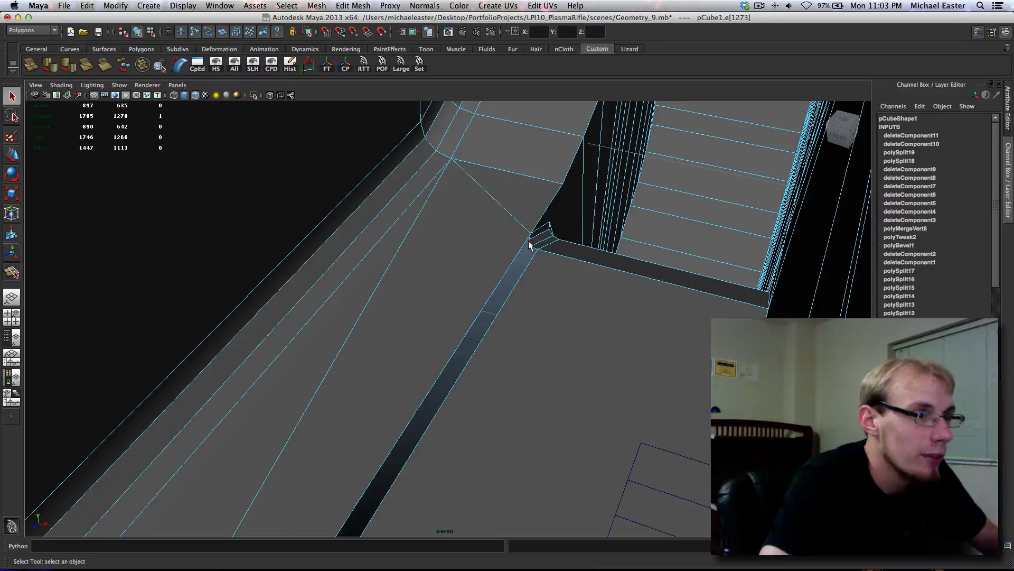
pyautogui.keyDown('shift'); pyautogui.click(546, 253); pyautogui.keyUp('shift')
pyautogui.keyDown('shift'); pyautogui.moveTo(547, 242); pyautogui.dragTo(588, 332, button='right'); pyautogui.keyUp('shift')
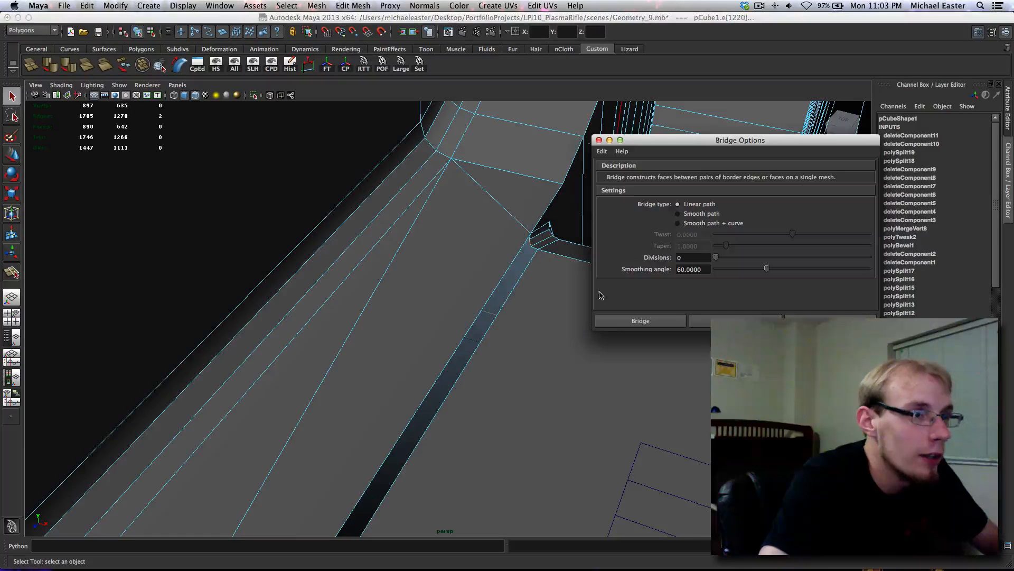
pyautogui.click(674, 318)
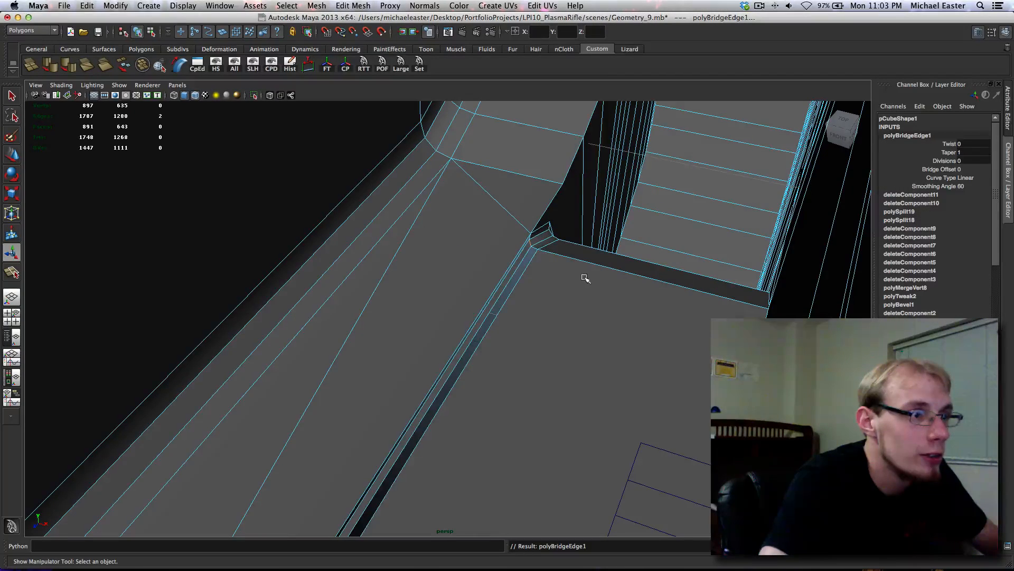
# - Select the border edges of the narrow gap on one side of the bridged strip and fill the hole
pyautogui.doubleClick(525, 271)
pyautogui.keyDown('alt'); pyautogui.moveTo(543, 324); pyautogui.dragTo(602, 248, button='middle'); pyautogui.keyUp('alt')
pyautogui.scroll(-3, 557, 315)
pyautogui.keyDown('alt'); pyautogui.moveTo(557, 315); pyautogui.dragTo(634, 262); pyautogui.keyUp('alt')
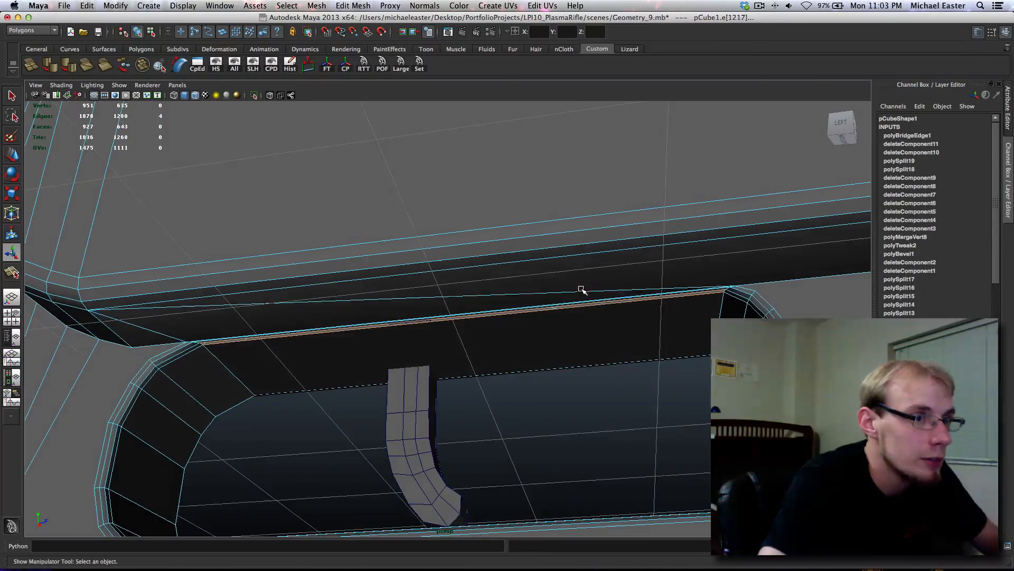
pyautogui.keyDown('shift'); pyautogui.moveTo(581, 290); pyautogui.dragTo(581, 390, button='right'); pyautogui.keyUp('shift')
# - Fill the remaining narrow hole beside the bridged strip by selecting its border edges, and return to object selection
pyautogui.keyDown('alt'); pyautogui.moveTo(582, 390); pyautogui.dragTo(568, 312); pyautogui.keyUp('alt')
pyautogui.doubleClick(561, 301)
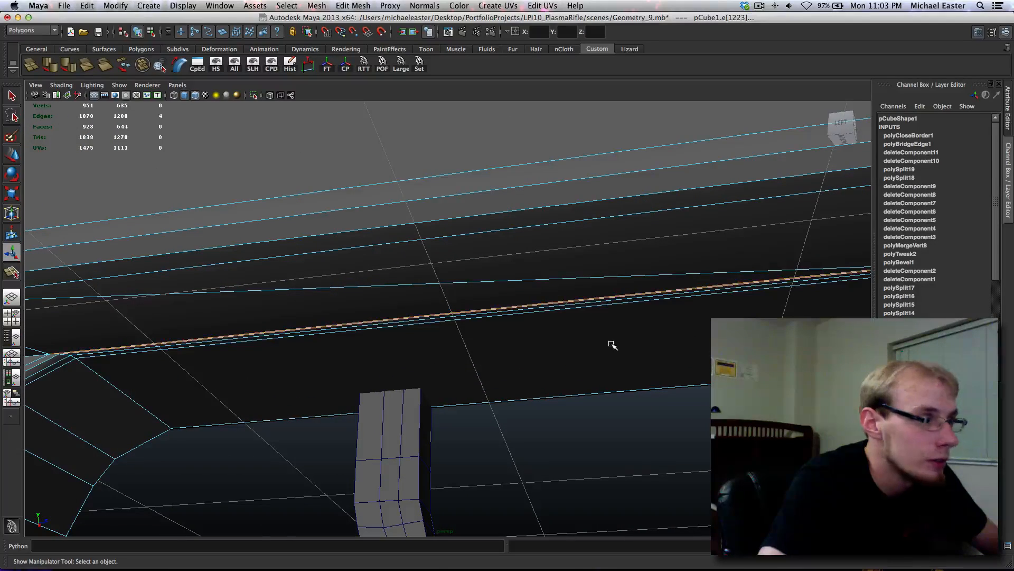
pyautogui.scroll(-2, 612, 345)
pyautogui.press('g')
pyautogui.keyDown('alt'); pyautogui.moveTo(503, 303); pyautogui.dragTo(490, 305); pyautogui.keyUp('alt')
pyautogui.moveTo(465, 315); pyautogui.dragTo(490, 302, button='right')
pyautogui.keyDown('alt'); pyautogui.moveTo(486, 357); pyautogui.dragTo(512, 375); pyautogui.keyUp('alt')
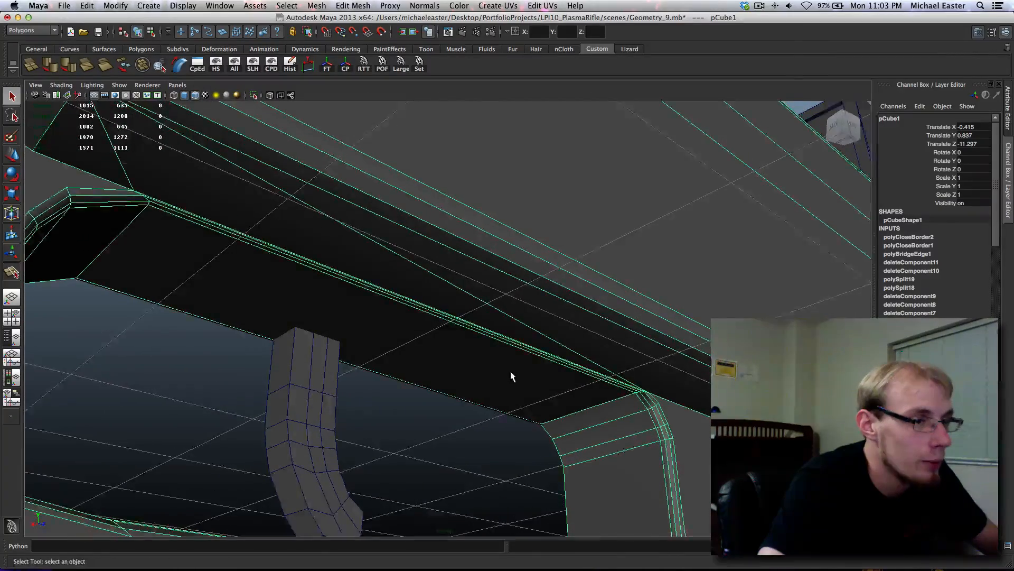
# - Render the rifle from below the trigger side and from a front three-quarter view, and close the render window
pyautogui.scroll(-5, 511, 375)
pyautogui.hotkey('alt', 'r')
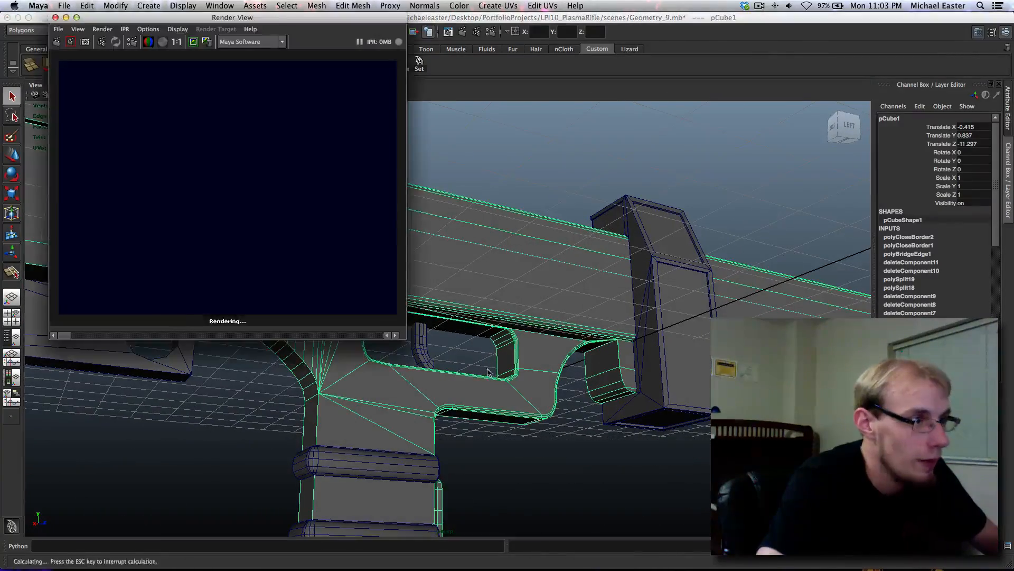
pyautogui.keyDown('alt'); pyautogui.moveTo(513, 365); pyautogui.dragTo(401, 391); pyautogui.keyUp('alt')
pyautogui.hotkey('alt', 'r')
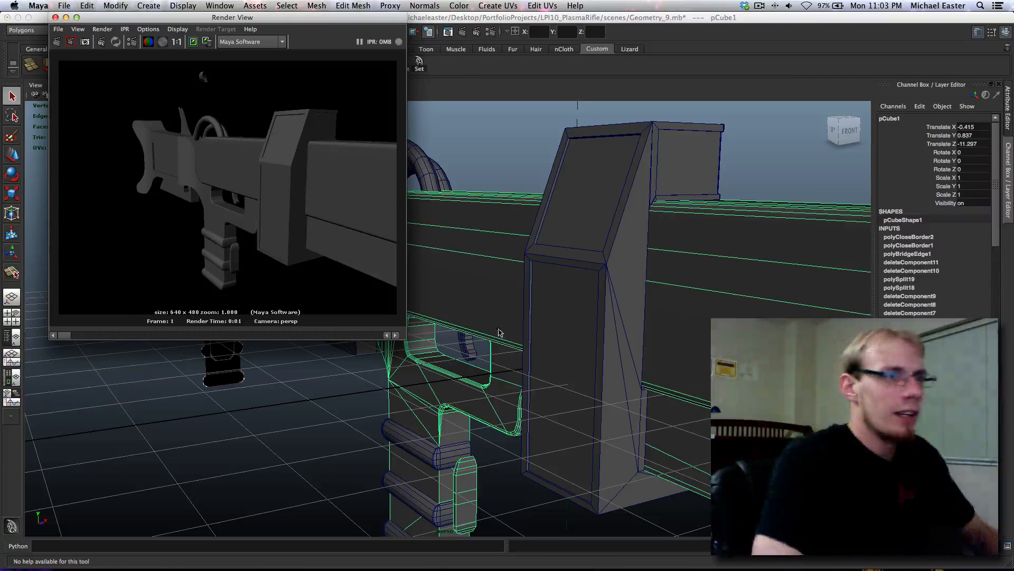
pyautogui.click(761, 6)
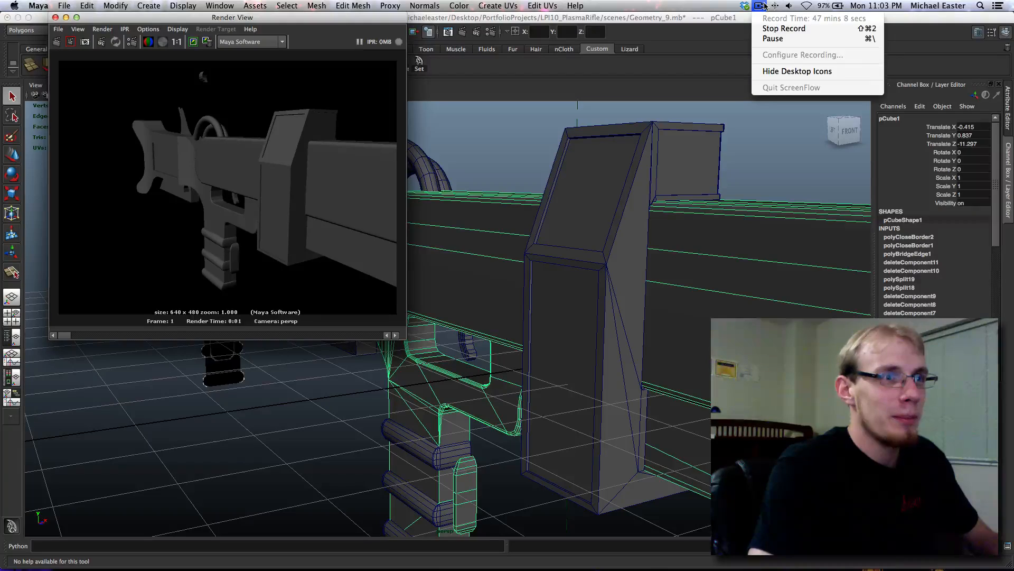
pyautogui.click(611, 142)
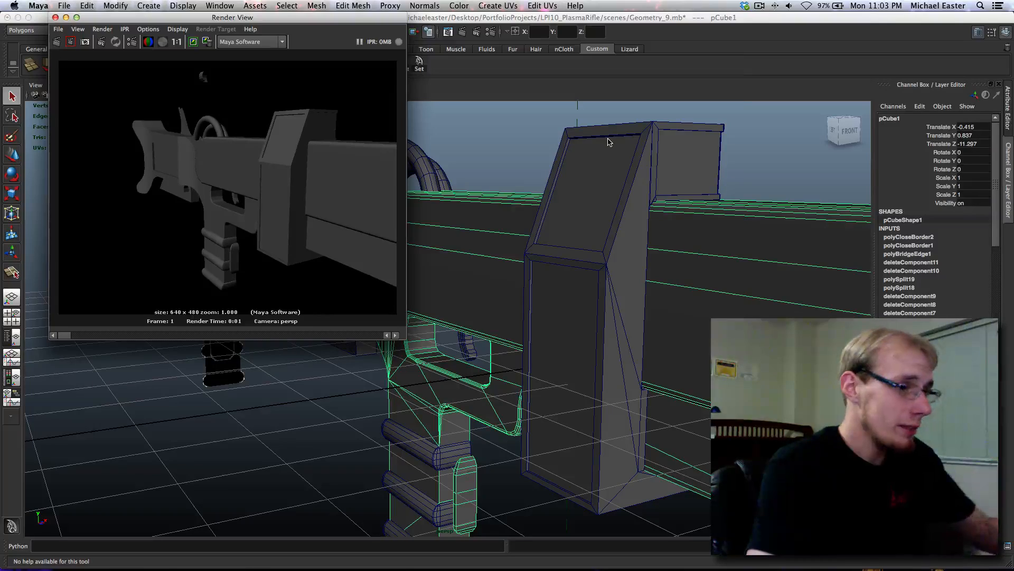
pyautogui.click(56, 17)
# - Examine the rifle as a whole and compare the main body's polygon counts with the scene totals
pyautogui.keyDown('alt'); pyautogui.moveTo(212, 180); pyautogui.dragTo(277, 224, button='right'); pyautogui.keyUp('alt')
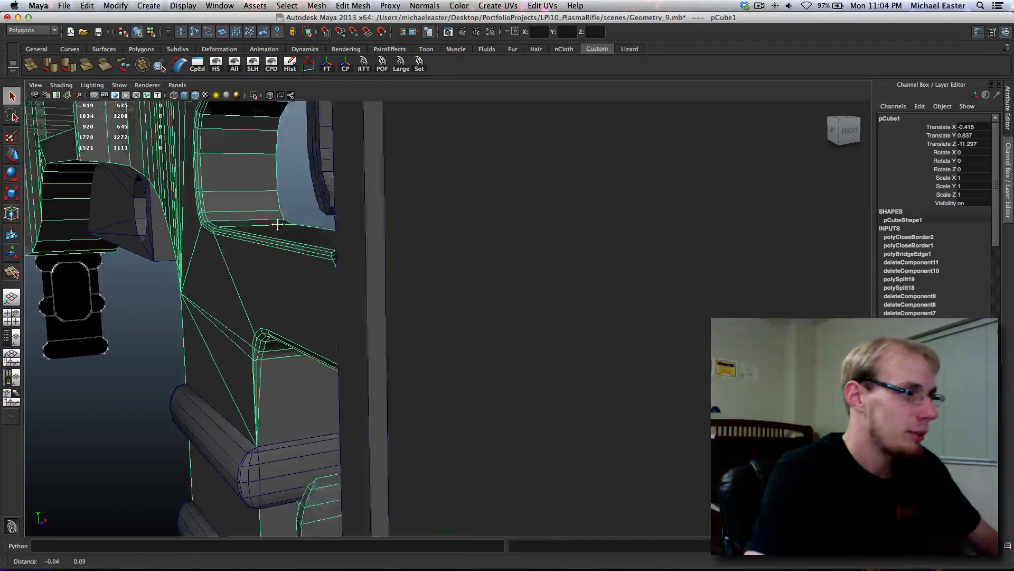
pyautogui.keyDown('alt'); pyautogui.moveTo(278, 224); pyautogui.dragTo(568, 365); pyautogui.keyUp('alt')
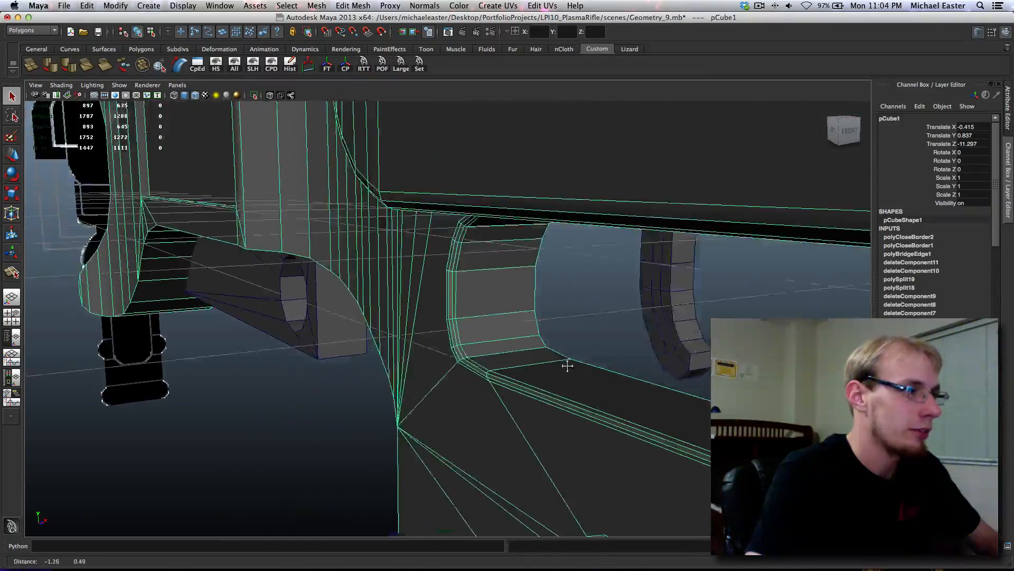
pyautogui.keyDown('alt'); pyautogui.moveTo(568, 366); pyautogui.dragTo(296, 227, button='right'); pyautogui.keyUp('alt')
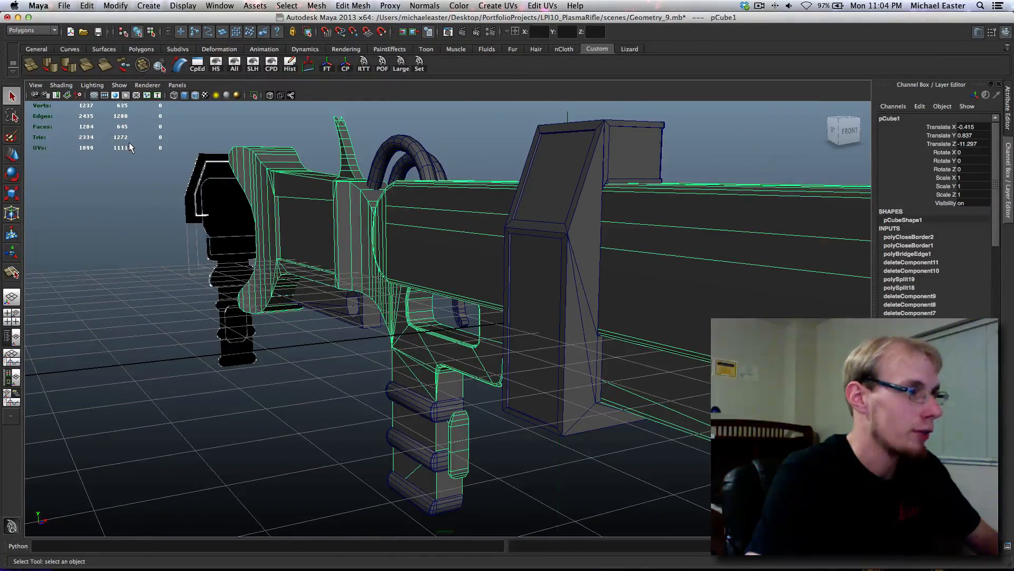
pyautogui.click(311, 233)
pyautogui.click(341, 247)
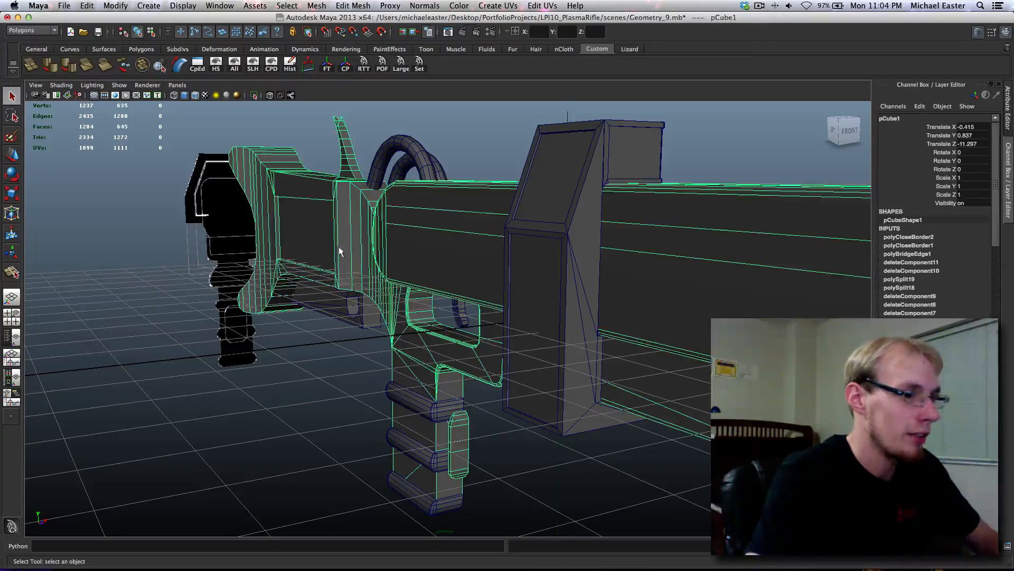
pyautogui.keyDown('alt'); pyautogui.moveTo(386, 273); pyautogui.dragTo(475, 302, button='right'); pyautogui.keyUp('alt')
pyautogui.keyDown('alt'); pyautogui.moveTo(475, 301); pyautogui.dragTo(457, 357); pyautogui.keyUp('alt')
pyautogui.keyDown('alt'); pyautogui.moveTo(457, 357); pyautogui.dragTo(351, 344, button='right'); pyautogui.keyUp('alt')
pyautogui.keyDown('alt'); pyautogui.moveTo(351, 344); pyautogui.dragTo(491, 365); pyautogui.keyUp('alt')
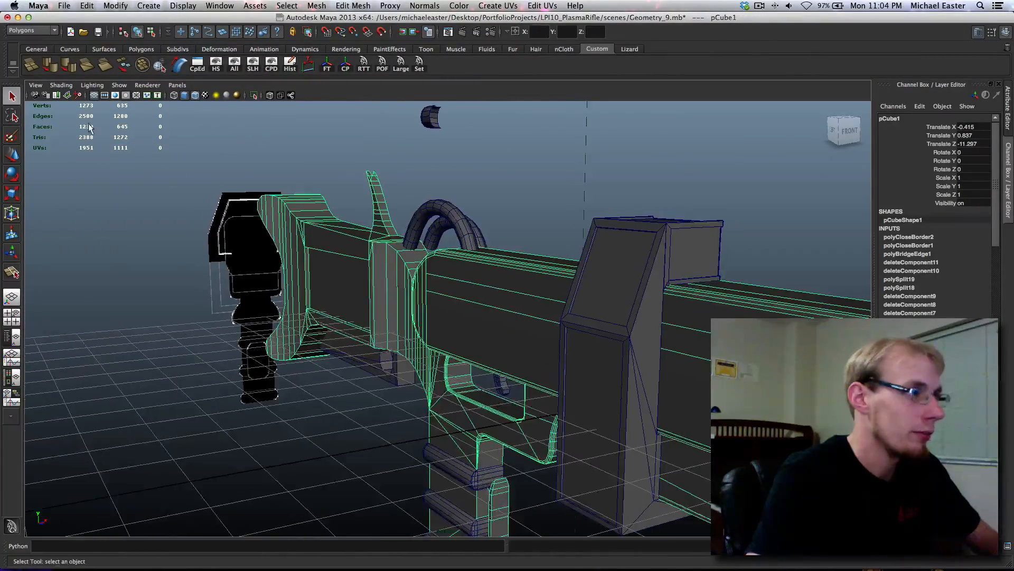
pyautogui.click(133, 144)
pyautogui.press('super+s')
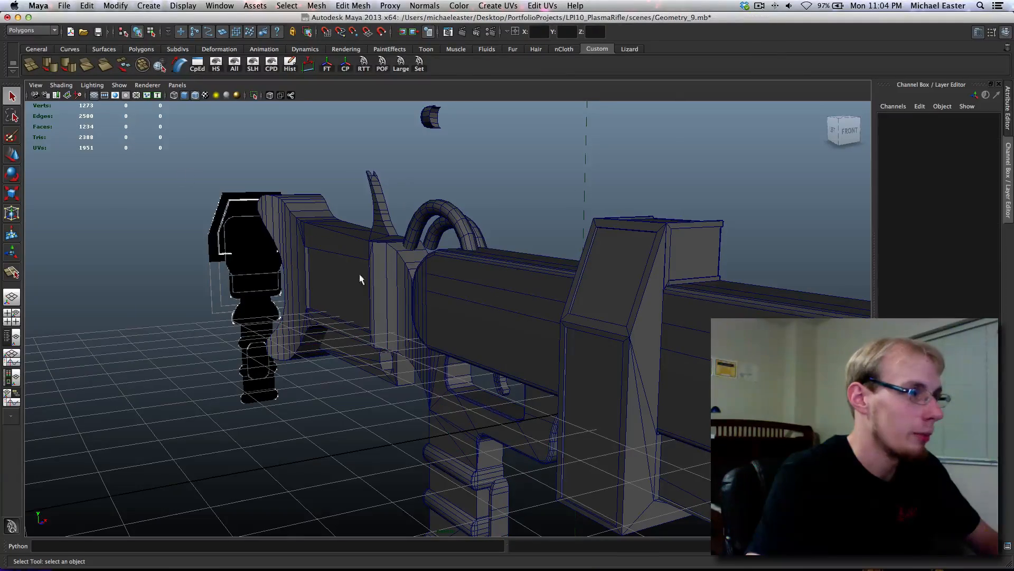
# - Reselect the main rifle body and inspect the bevelled border around the trigger opening up close
pyautogui.click(371, 272)
pyautogui.keyDown('alt'); pyautogui.moveTo(371, 273); pyautogui.dragTo(352, 246, button='right'); pyautogui.keyUp('alt')
pyautogui.keyDown('alt'); pyautogui.moveTo(352, 247); pyautogui.dragTo(344, 276); pyautogui.keyUp('alt')
pyautogui.keyDown('alt'); pyautogui.moveTo(344, 276); pyautogui.dragTo(672, 220, button='middle'); pyautogui.keyUp('alt')
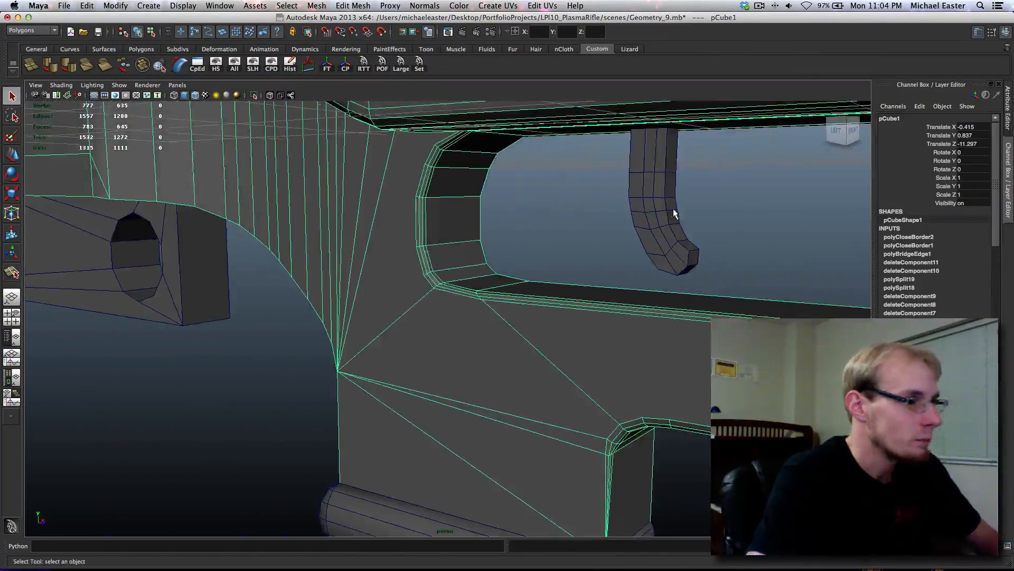
pyautogui.keyDown('alt'); pyautogui.moveTo(509, 229); pyautogui.dragTo(280, 132, button='middle'); pyautogui.keyUp('alt')
pyautogui.scroll(-3, 284, 132)
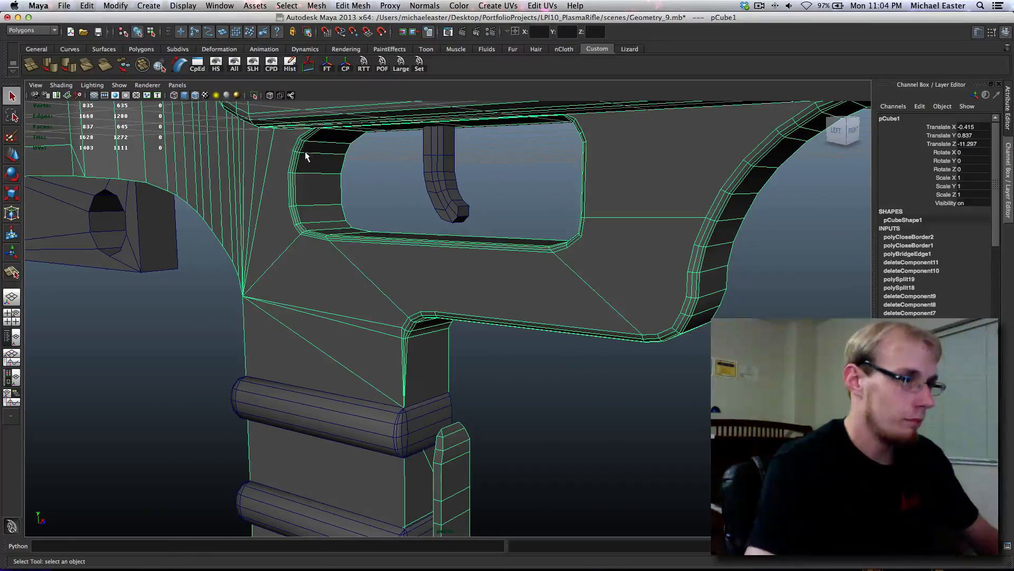
pyautogui.scroll(2, 304, 158)
pyautogui.keyDown('alt'); pyautogui.moveTo(304, 157); pyautogui.dragTo(500, 434, button='middle'); pyautogui.keyUp('alt')
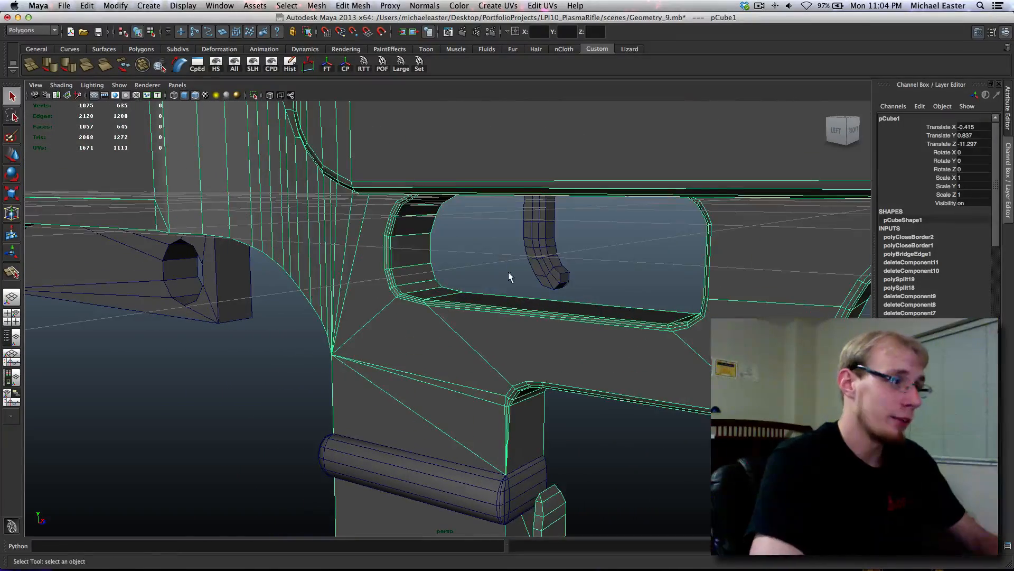
pyautogui.scroll(3, 500, 435)
pyautogui.scroll(-3, 453, 363)
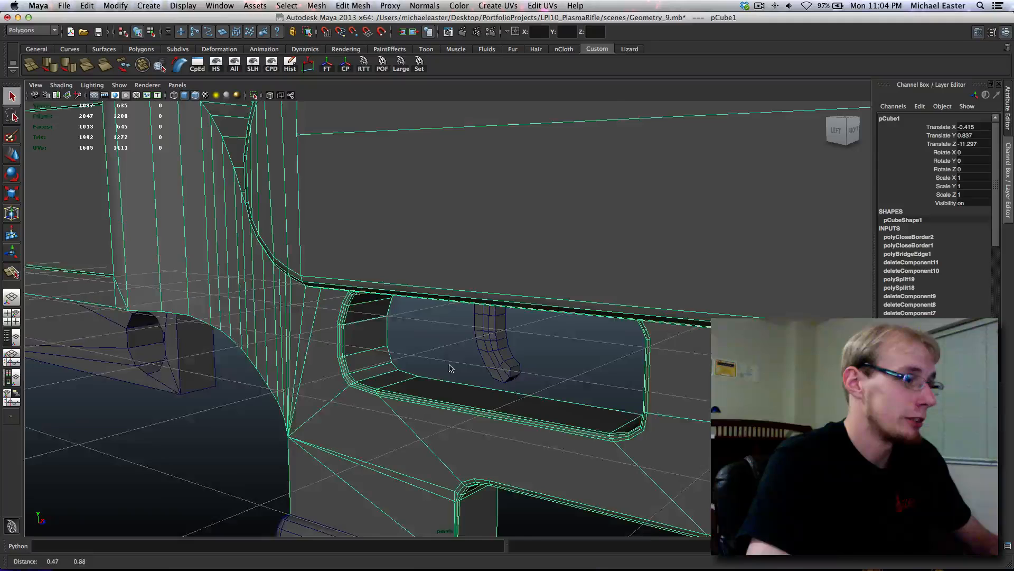
pyautogui.keyDown('alt'); pyautogui.moveTo(453, 363); pyautogui.dragTo(373, 316, button='middle'); pyautogui.keyUp('alt')
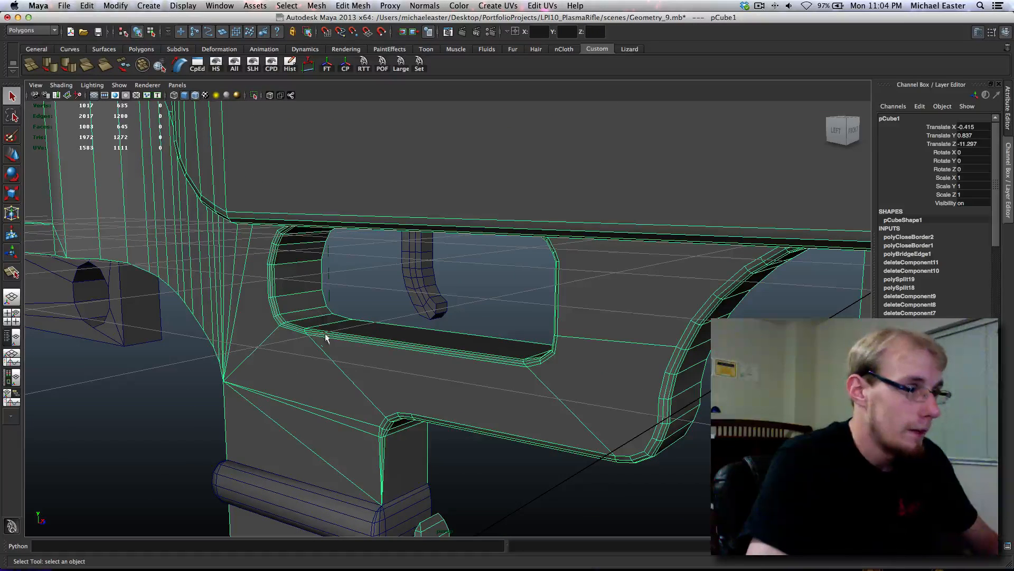
# - Select the crosswise edges around the rounded rear end of the trigger opening, including the loops running through them
pyautogui.rightClick(338, 321)
pyautogui.click(340, 297)
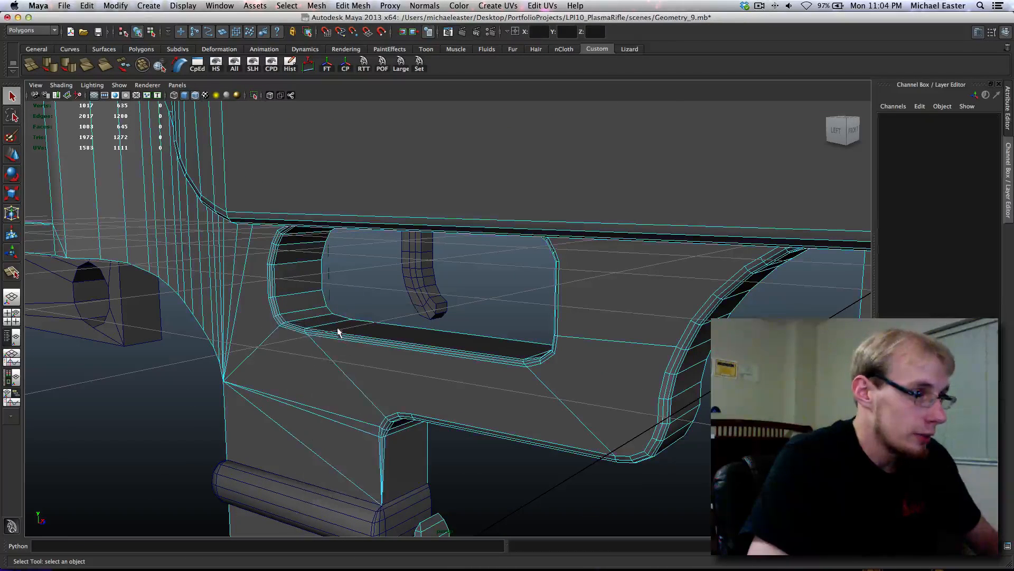
pyautogui.click(336, 326)
pyautogui.doubleClick(310, 318)
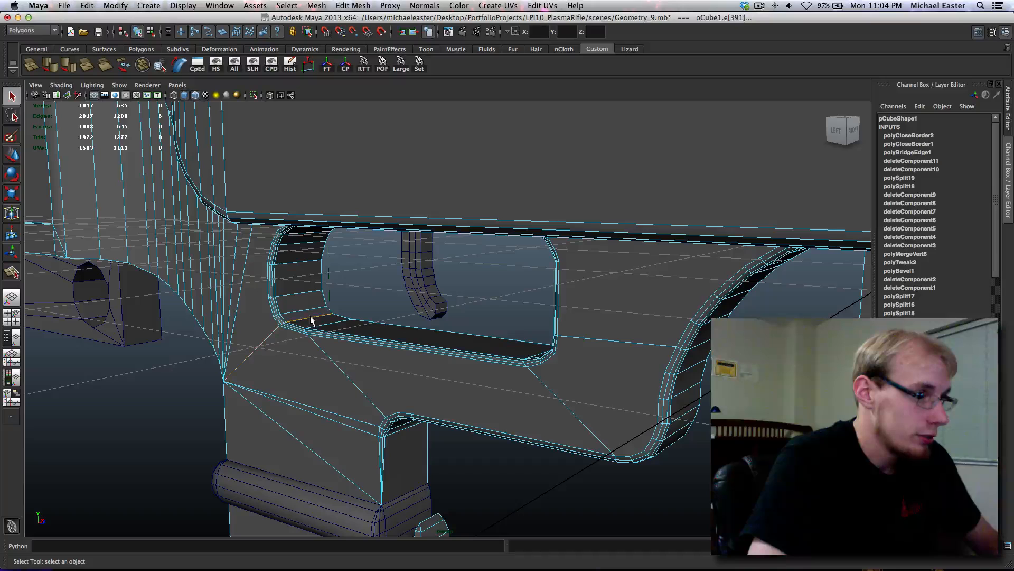
pyautogui.keyDown('shift'); pyautogui.doubleClick(295, 292); pyautogui.keyUp('shift')
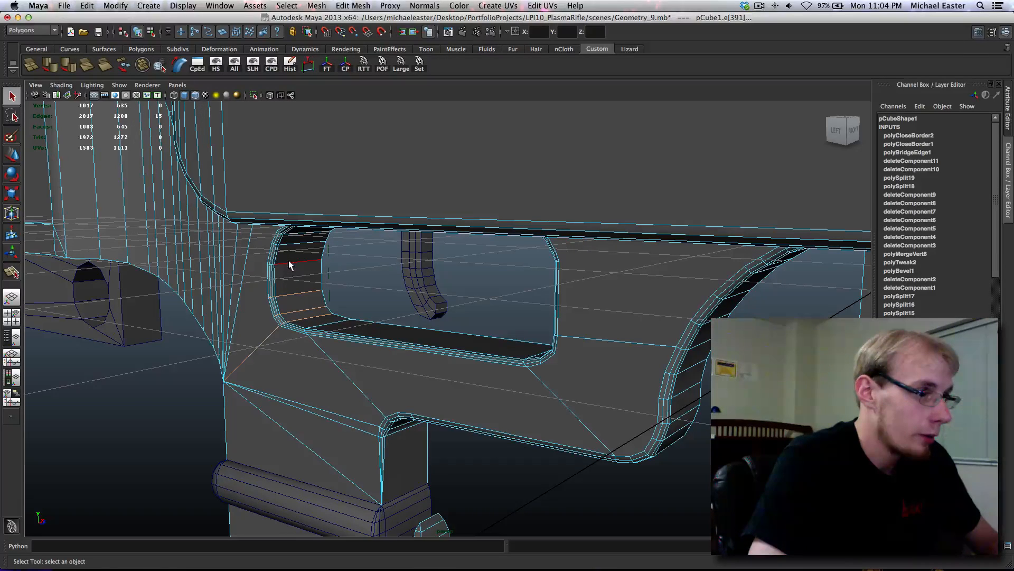
pyautogui.keyDown('alt'); pyautogui.moveTo(338, 287); pyautogui.dragTo(332, 268); pyautogui.keyUp('alt')
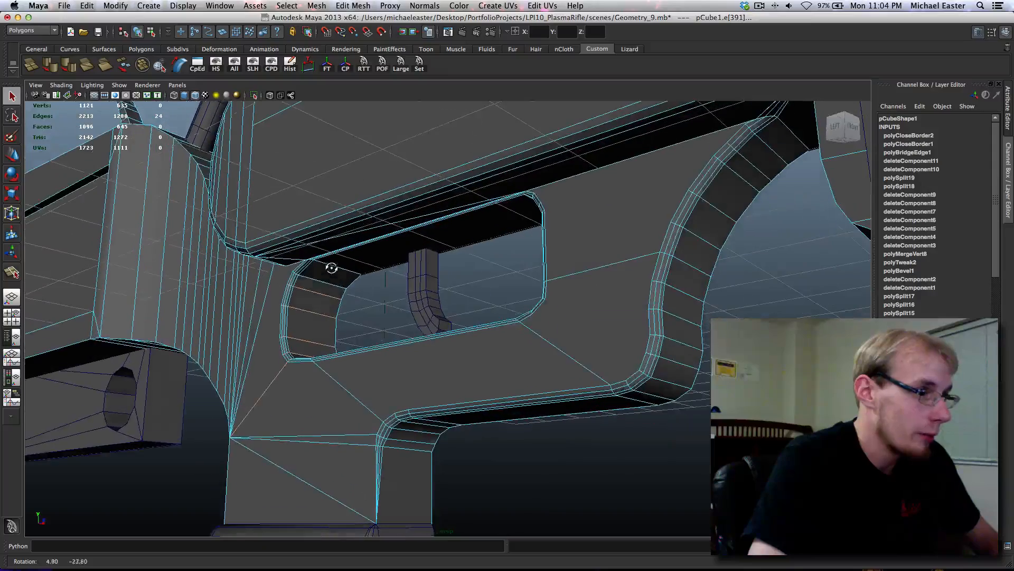
pyautogui.keyDown('shift'); pyautogui.doubleClick(329, 281); pyautogui.keyUp('shift')
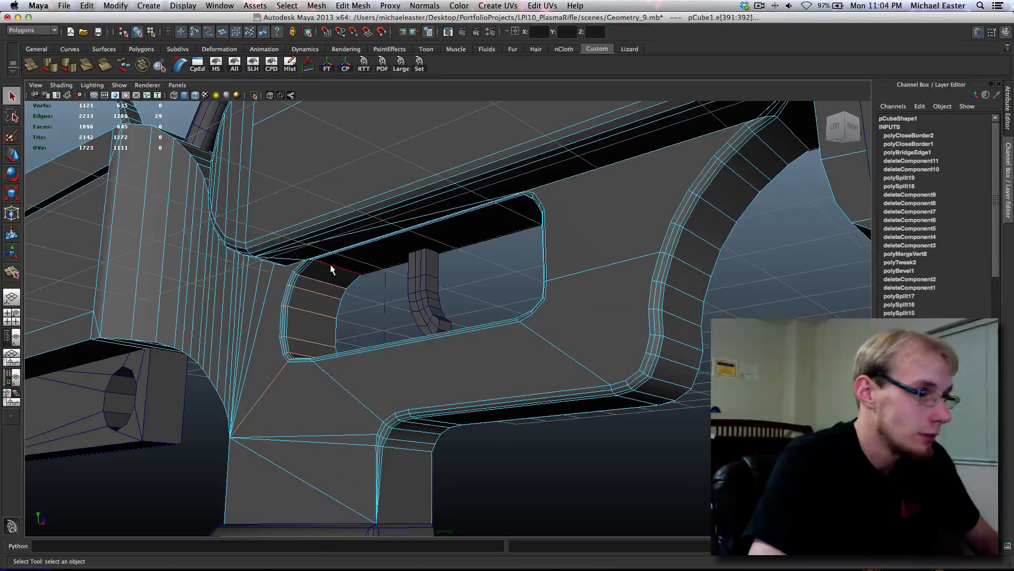
# - Add the crosswise edges around the trigger opening's rounded front end to the selection and soften all the selected edge normals
pyautogui.keyDown('alt'); pyautogui.moveTo(330, 269); pyautogui.dragTo(343, 384); pyautogui.keyUp('alt')
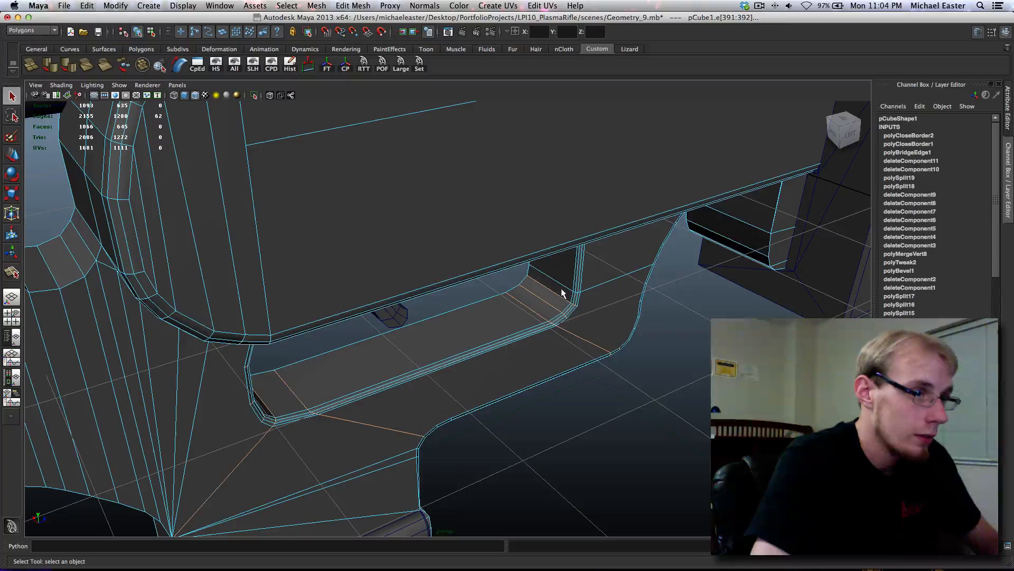
pyautogui.keyDown('alt'); pyautogui.moveTo(616, 296); pyautogui.dragTo(531, 349); pyautogui.keyUp('alt')
pyautogui.keyDown('shift'); pyautogui.doubleClick(529, 342); pyautogui.keyUp('shift')
pyautogui.keyDown('shift'); pyautogui.doubleClick(528, 337); pyautogui.keyUp('shift')
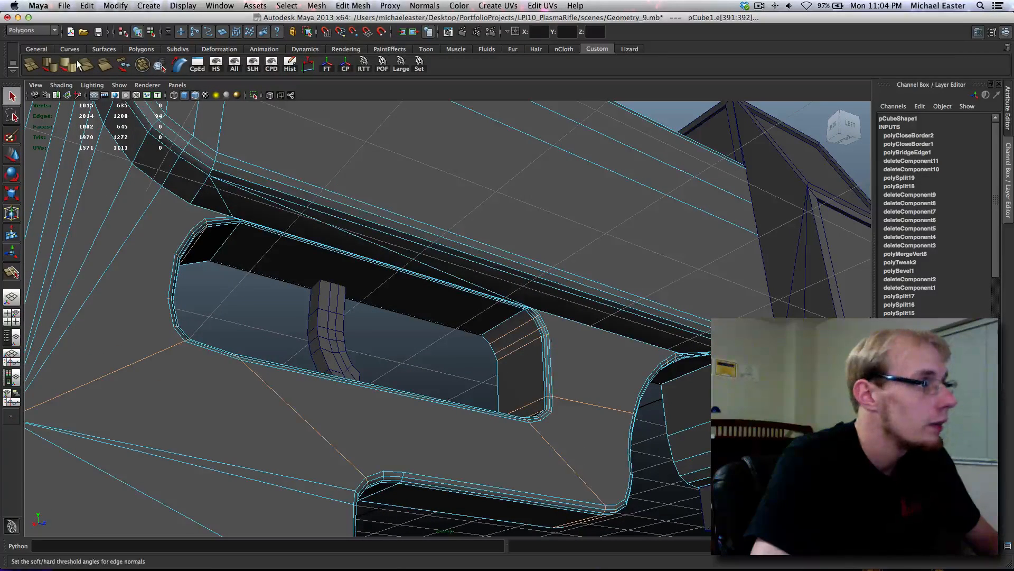
pyautogui.click(55, 67)
# - Select the crosswise edge loop where the rounded rear end meets the opening's upper side and harden its normals
pyautogui.keyDown('alt'); pyautogui.moveTo(301, 244); pyautogui.dragTo(439, 392); pyautogui.keyUp('alt')
pyautogui.keyDown('alt'); pyautogui.moveTo(257, 406); pyautogui.dragTo(476, 388, button='middle'); pyautogui.keyUp('alt')
pyautogui.scroll(7, 455, 404)
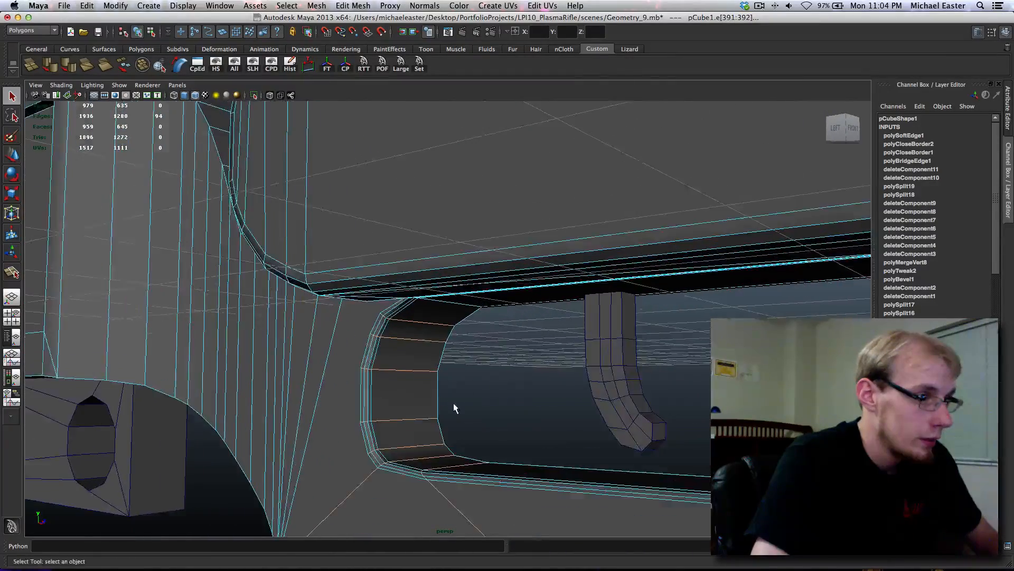
pyautogui.doubleClick(455, 300)
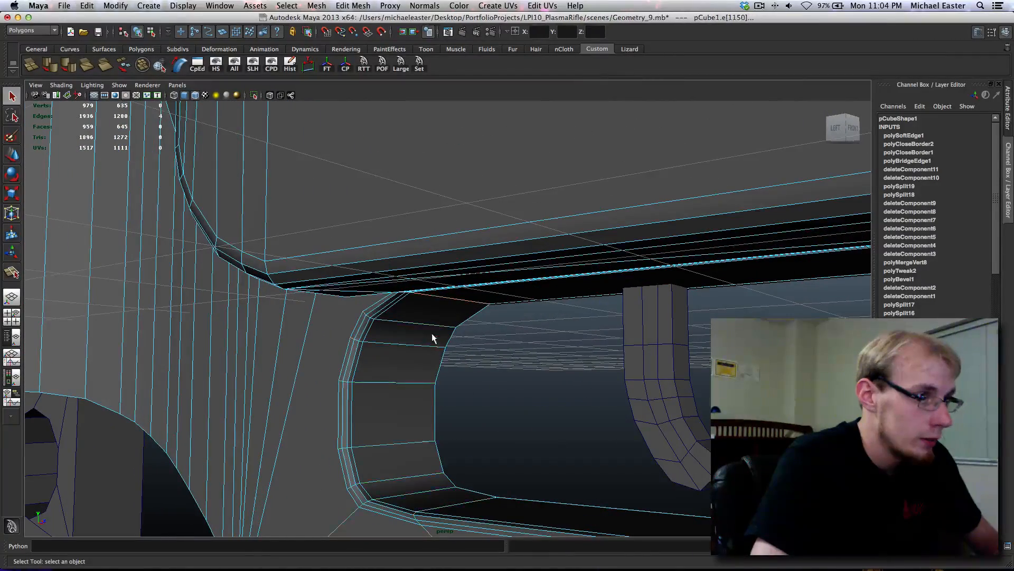
pyautogui.keyDown('alt'); pyautogui.moveTo(431, 334); pyautogui.dragTo(455, 289, button='middle'); pyautogui.keyUp('alt')
pyautogui.press('f')
pyautogui.keyDown('alt'); pyautogui.moveTo(354, 306); pyautogui.dragTo(539, 346); pyautogui.keyUp('alt')
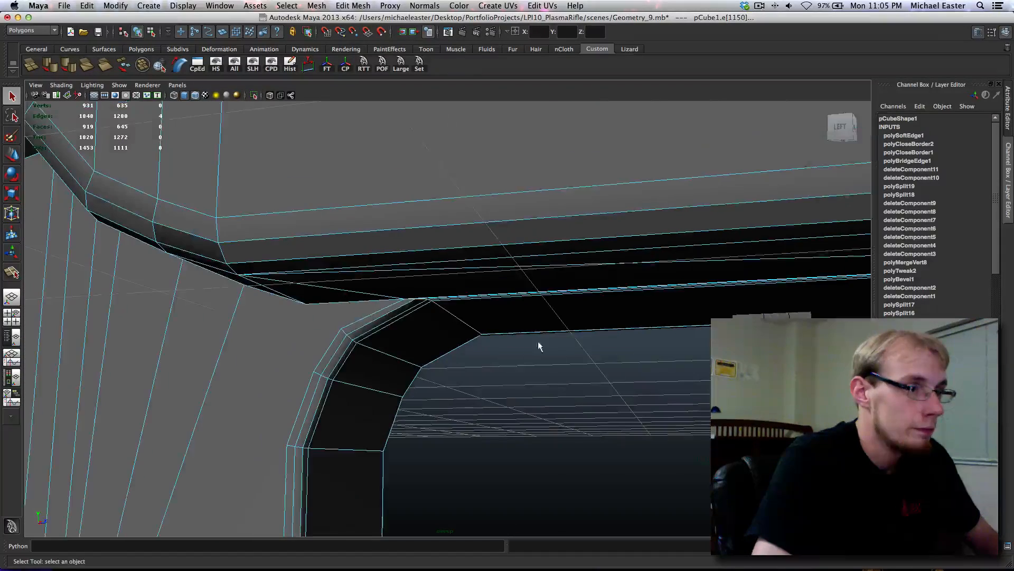
pyautogui.click(74, 68)
# - Select the crosswise edges at the opening's upper front corner and examine where they run into the bevel
pyautogui.keyDown('alt'); pyautogui.moveTo(482, 315); pyautogui.dragTo(312, 268, button='middle'); pyautogui.keyUp('alt')
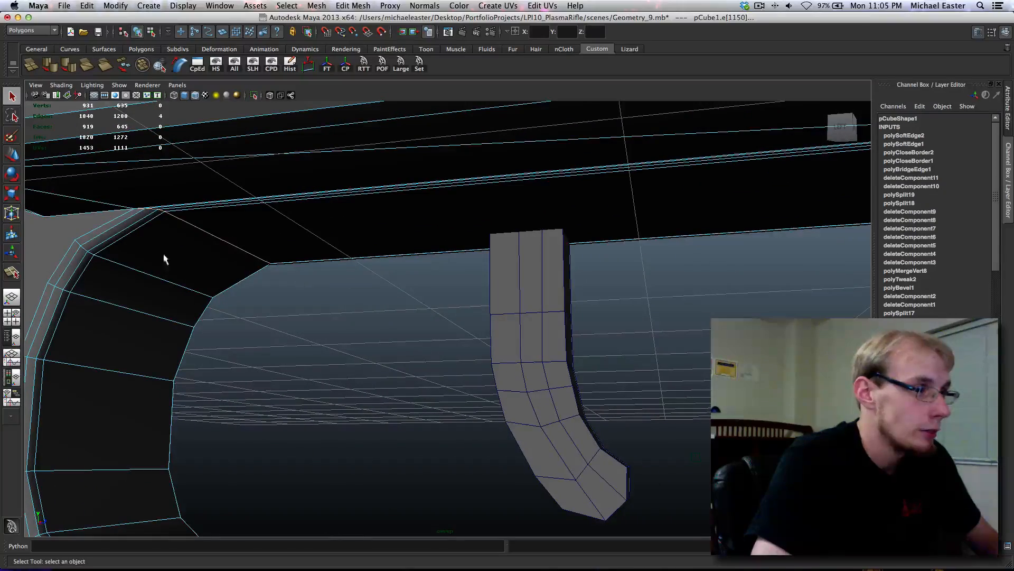
pyautogui.keyDown('alt'); pyautogui.moveTo(394, 305); pyautogui.dragTo(3, 295, button='middle'); pyautogui.keyUp('alt')
pyautogui.keyDown('alt'); pyautogui.moveTo(521, 304); pyautogui.dragTo(764, 284); pyautogui.keyUp('alt')
pyautogui.keyDown('alt'); pyautogui.moveTo(764, 283); pyautogui.dragTo(693, 336, button='middle'); pyautogui.keyUp('alt')
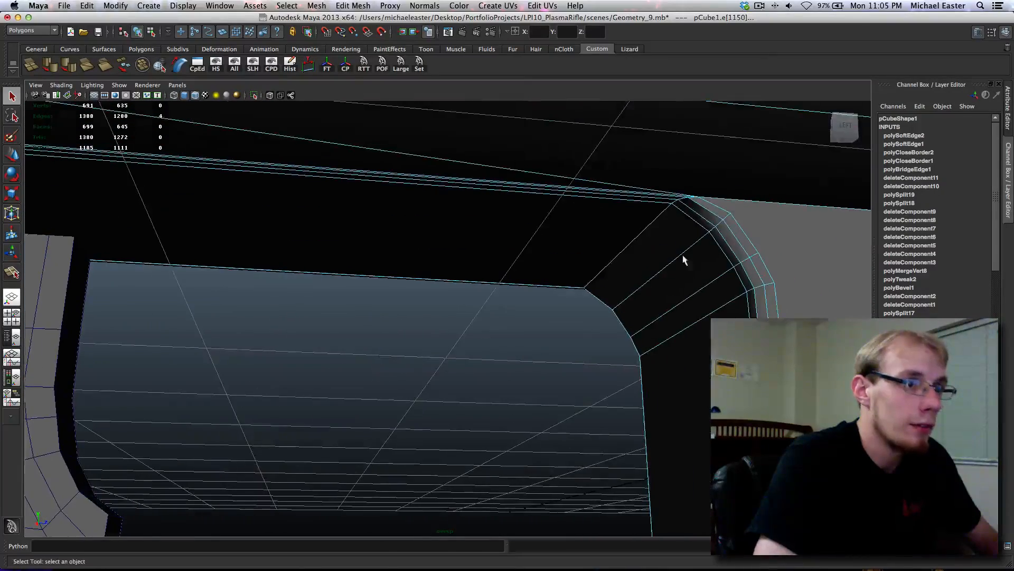
pyautogui.keyDown('shift'); pyautogui.click(661, 212); pyautogui.keyUp('shift')
pyautogui.scroll(4, 706, 231)
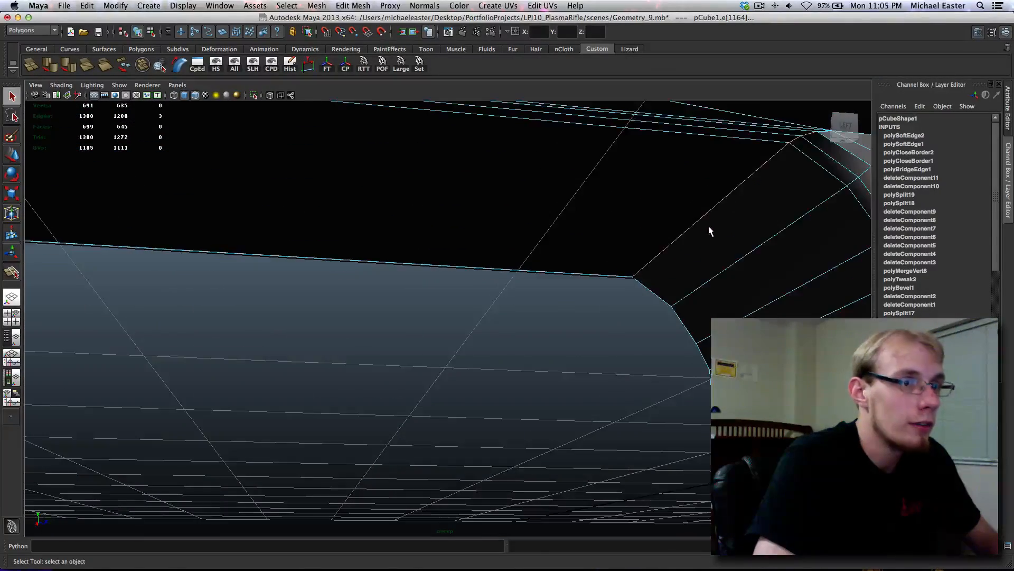
pyautogui.keyDown('alt'); pyautogui.moveTo(708, 228); pyautogui.dragTo(544, 306, button='middle'); pyautogui.keyUp('alt')
pyautogui.keyDown('alt'); pyautogui.moveTo(545, 307); pyautogui.dragTo(754, 199, button='right'); pyautogui.keyUp('alt')
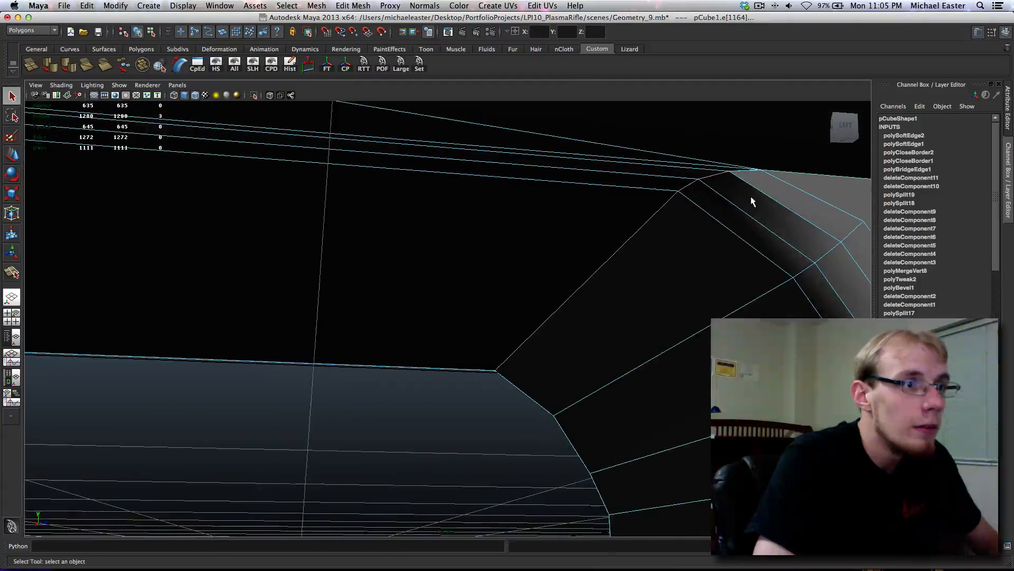
# - Delete the narrow sliver face inside the body at the bevel's upper front corner
pyautogui.click(738, 171)
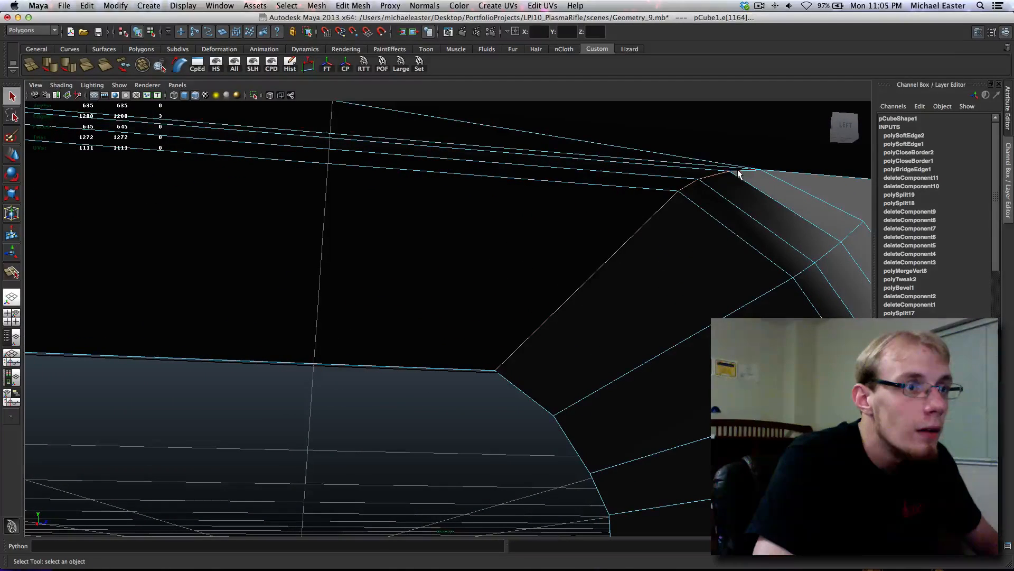
pyautogui.keyDown('alt'); pyautogui.moveTo(739, 172); pyautogui.dragTo(401, 335); pyautogui.keyUp('alt')
pyautogui.press('f')
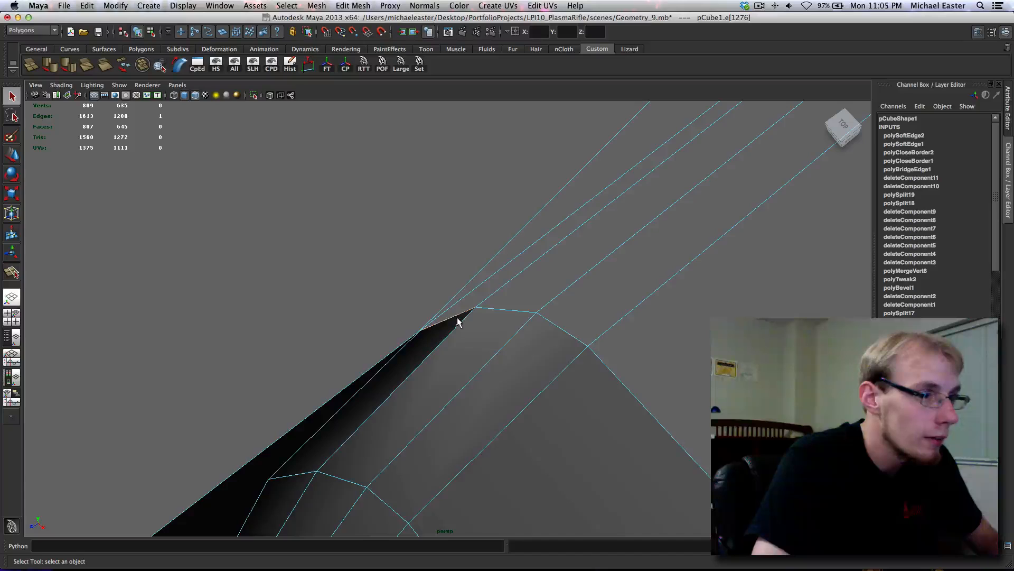
pyautogui.rightClick(457, 313)
pyautogui.moveTo(459, 326); pyautogui.dragTo(459, 317, button='right')
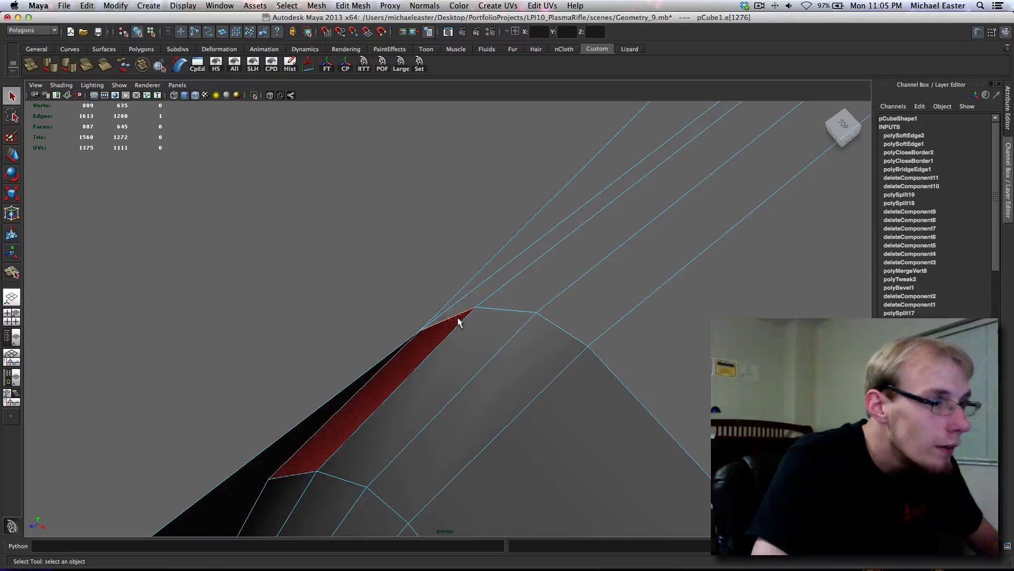
pyautogui.click(455, 324)
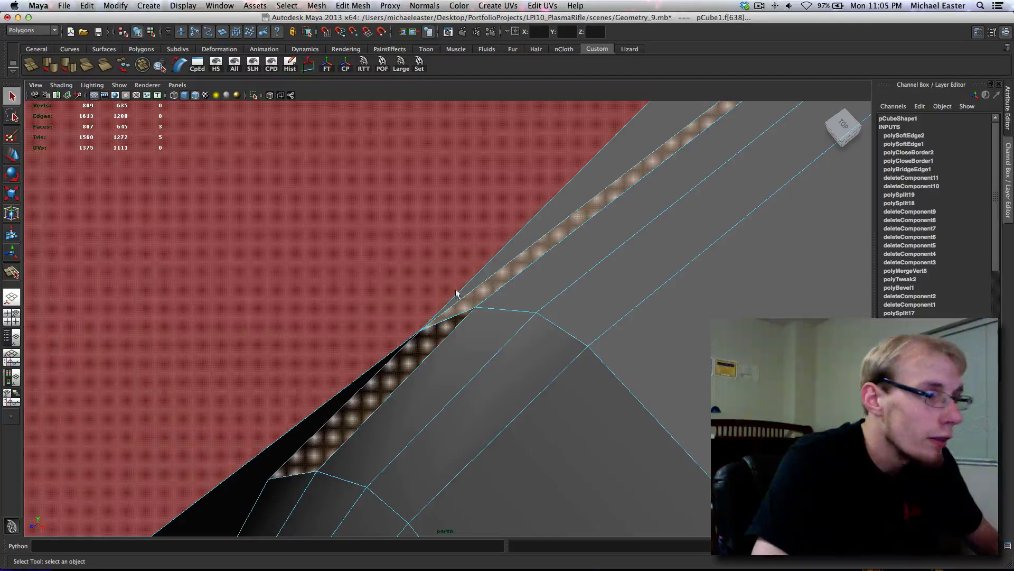
pyautogui.press('Delete')
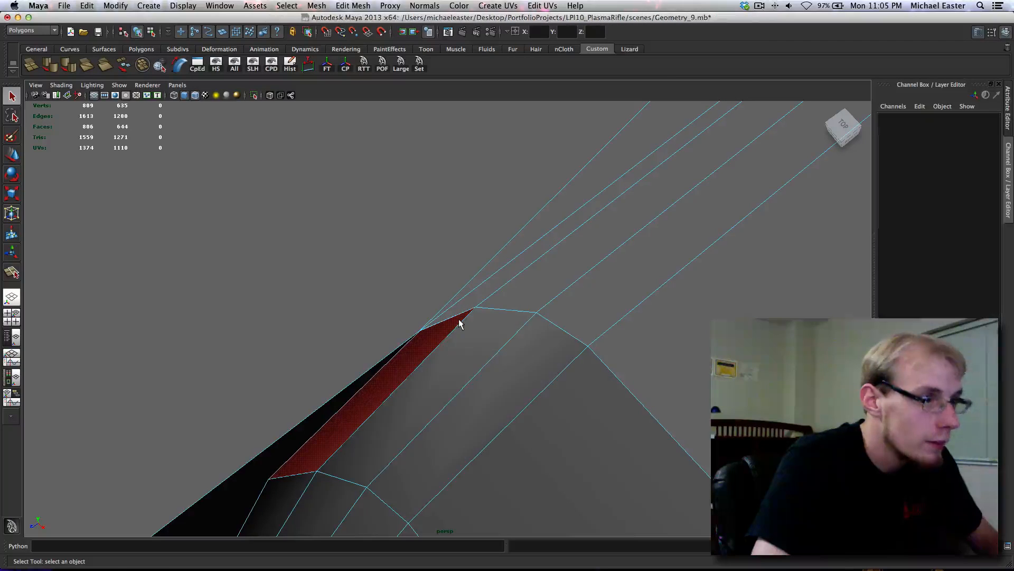
# - Merge the two vertices beside the deleted sliver face to close the gap at the upper front corner
pyautogui.moveTo(468, 318); pyautogui.dragTo(485, 302, button='right')
pyautogui.click(483, 305)
pyautogui.keyDown('alt'); pyautogui.moveTo(482, 336); pyautogui.dragTo(654, 325); pyautogui.keyUp('alt')
pyautogui.scroll(5, 556, 251)
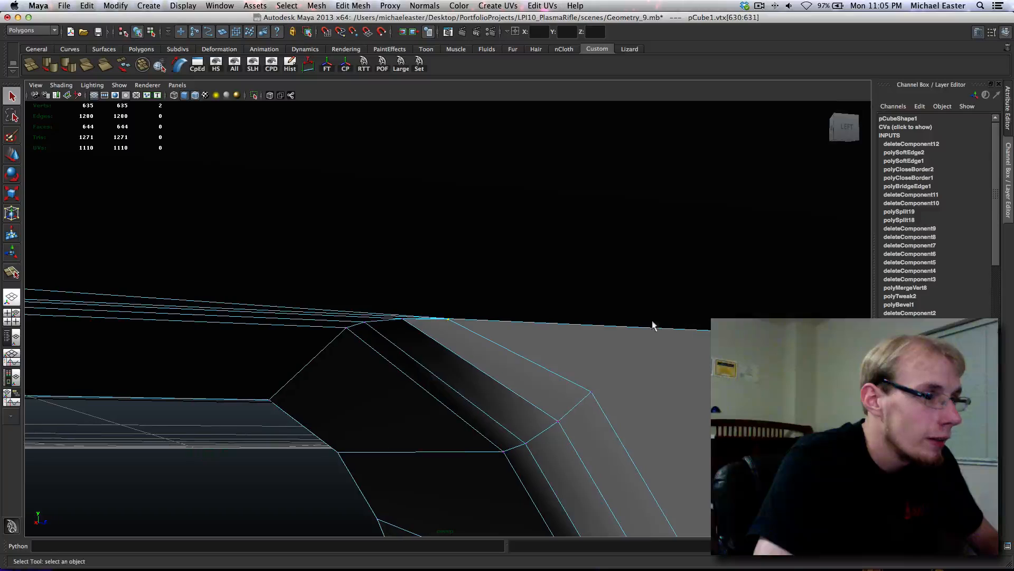
pyautogui.keyDown('alt'); pyautogui.moveTo(427, 322); pyautogui.dragTo(358, 319); pyautogui.keyUp('alt')
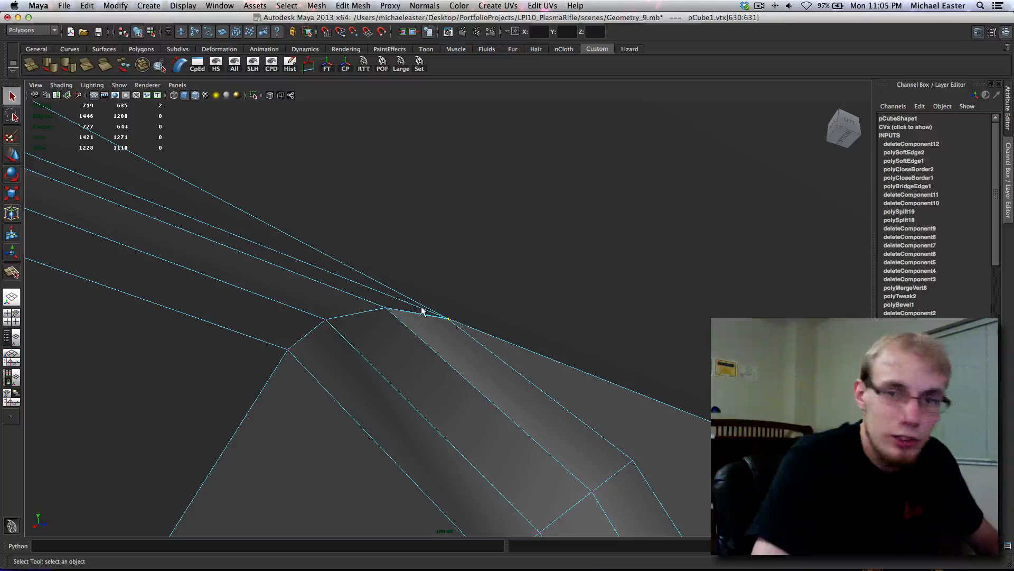
pyautogui.keyDown('shift'); pyautogui.moveTo(483, 317); pyautogui.dragTo(482, 245, button='right'); pyautogui.keyUp('shift')
pyautogui.press('w')
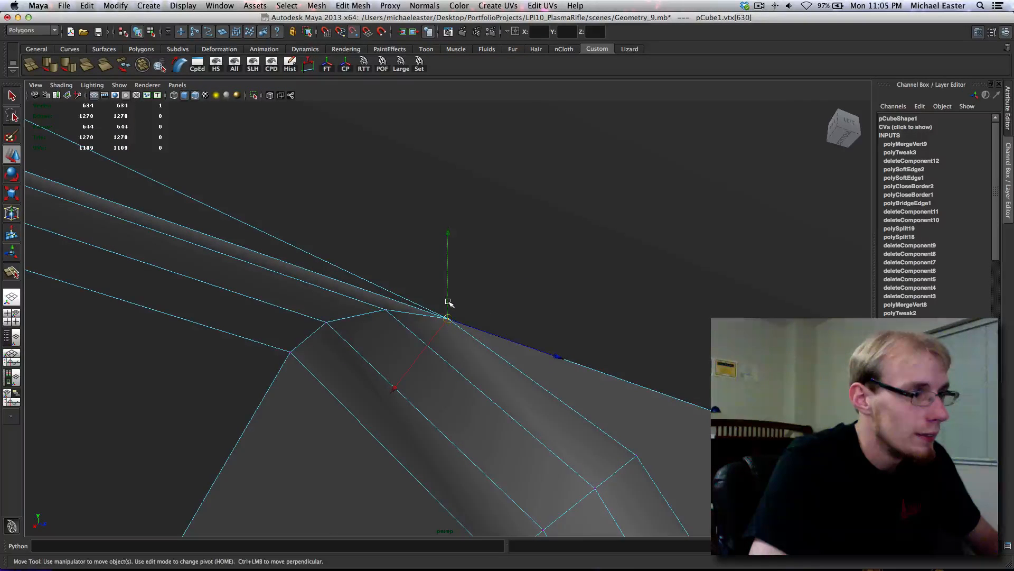
pyautogui.moveTo(448, 302); pyautogui.dragTo(431, 331)
# - Select the crosswise edge loop where the rounded front end meets the opening's upper side and harden its normals
pyautogui.moveTo(433, 321); pyautogui.dragTo(429, 309, button='right')
pyautogui.press('q')
pyautogui.doubleClick(426, 338)
pyautogui.keyDown('alt'); pyautogui.moveTo(426, 338); pyautogui.dragTo(448, 312); pyautogui.keyUp('alt')
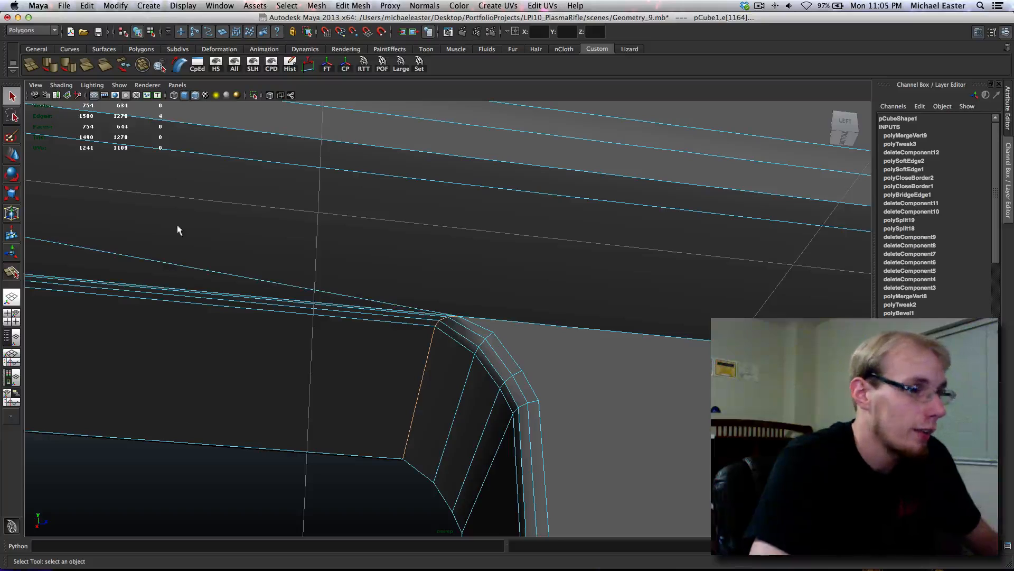
pyautogui.click(65, 70)
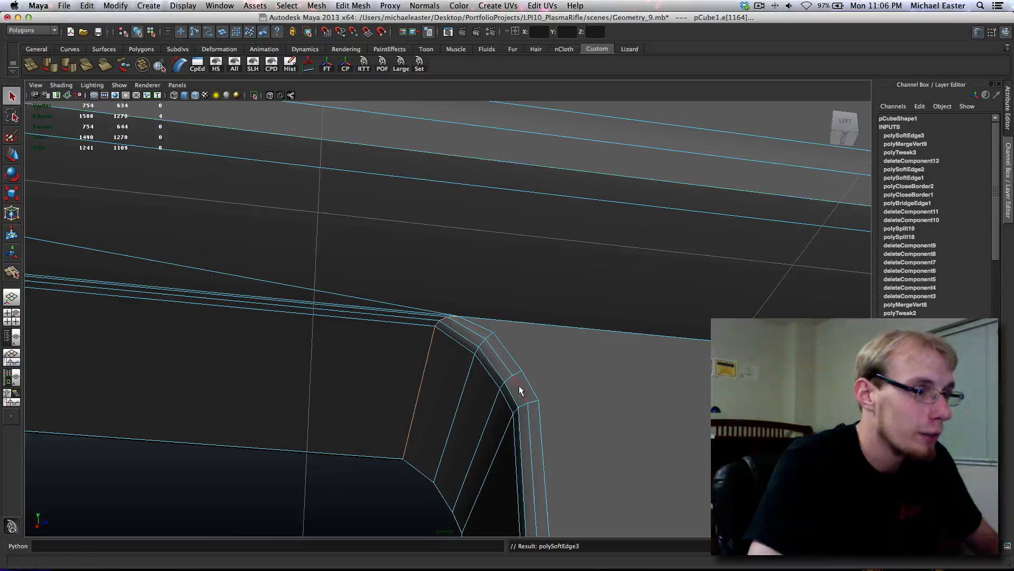
# - Select the two middle edge loops of the bevel around the trigger opening and soften their normals
pyautogui.keyDown('alt'); pyautogui.moveTo(519, 385); pyautogui.dragTo(484, 371); pyautogui.keyUp('alt')
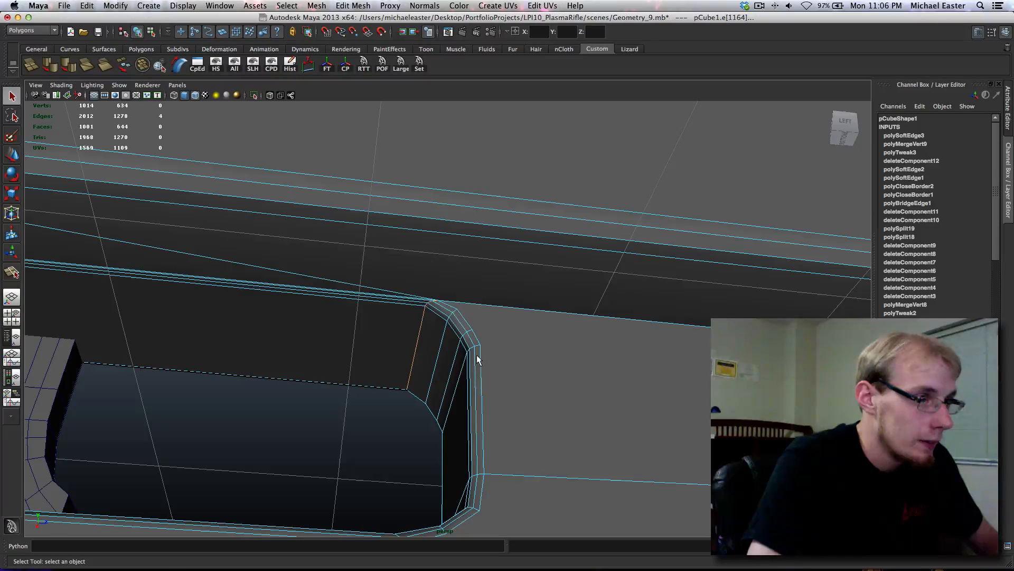
pyautogui.doubleClick(471, 357)
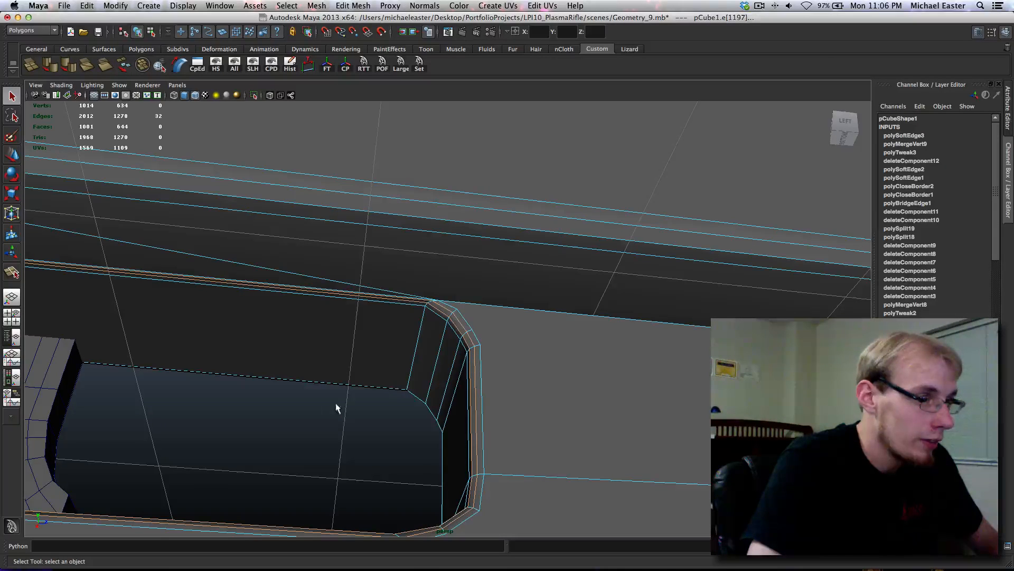
pyautogui.keyDown('alt'); pyautogui.moveTo(336, 408); pyautogui.dragTo(402, 384); pyautogui.keyUp('alt')
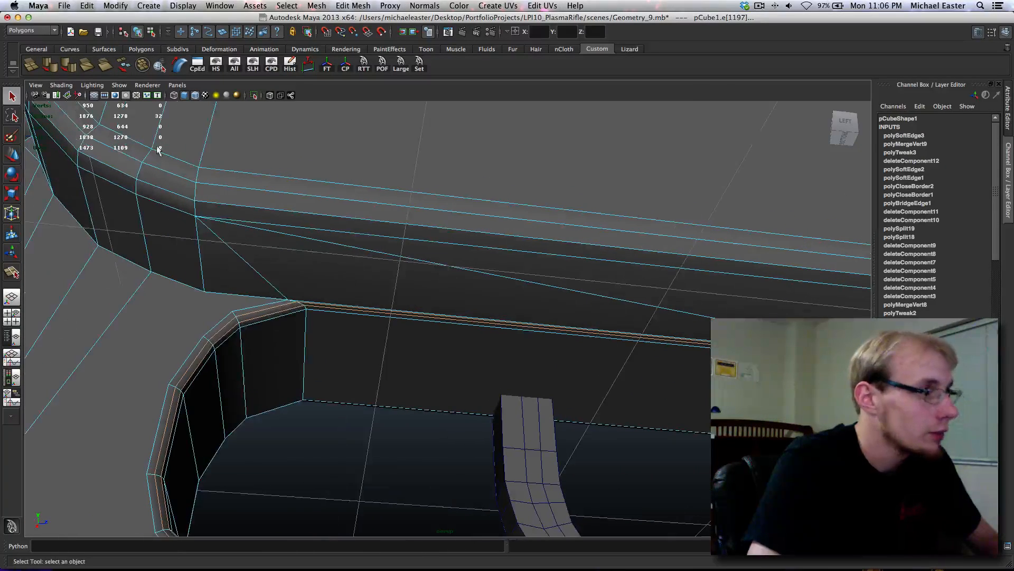
pyautogui.click(50, 69)
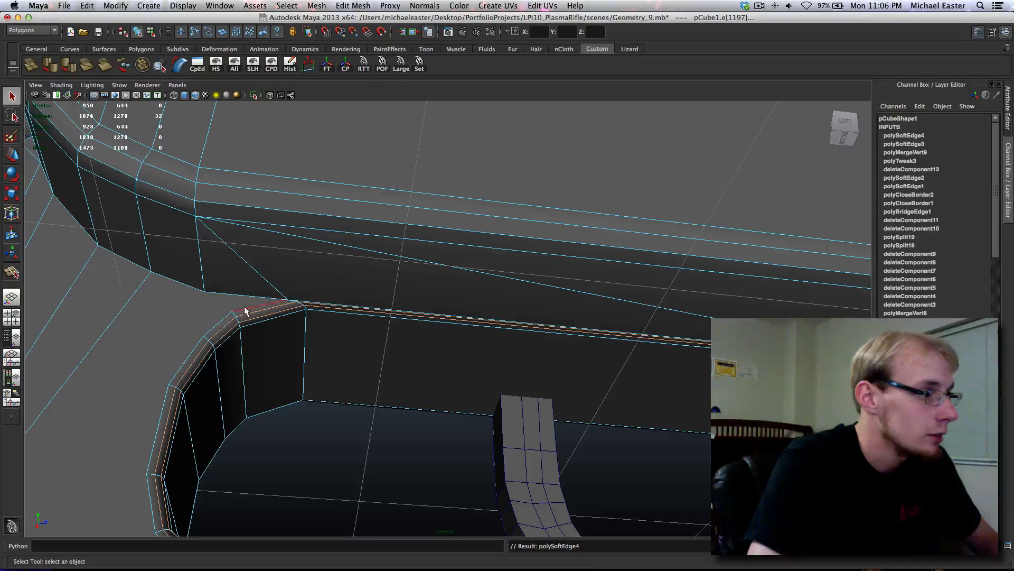
# - Select the bevel's innermost edge loop around the trigger opening and harden its normals
pyautogui.doubleClick(254, 321)
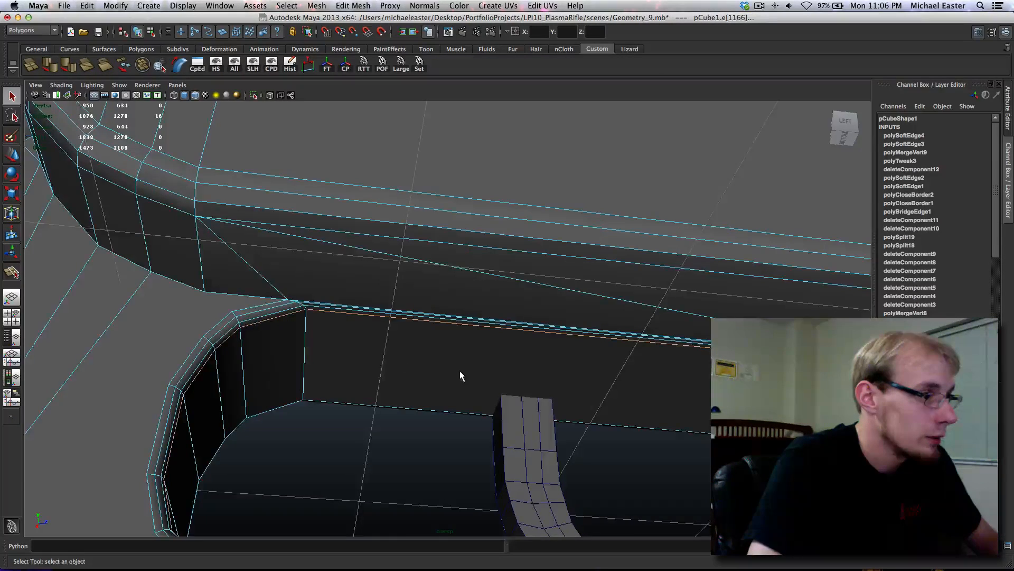
pyautogui.keyDown('alt'); pyautogui.moveTo(459, 375); pyautogui.dragTo(402, 339); pyautogui.keyUp('alt')
pyautogui.click(70, 65)
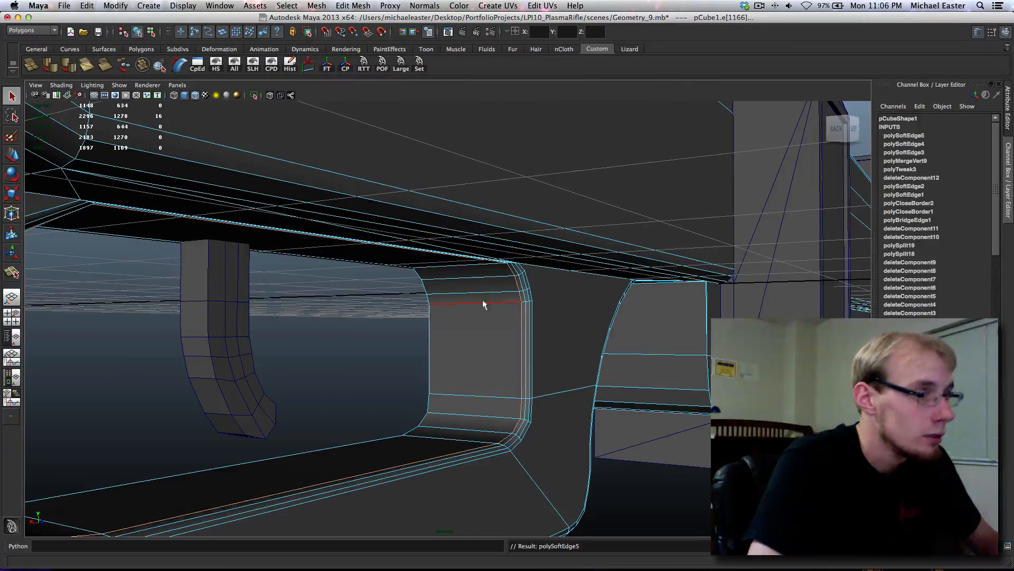
pyautogui.keyDown('alt'); pyautogui.moveTo(482, 304); pyautogui.dragTo(356, 287); pyautogui.keyUp('alt')
pyautogui.click(359, 218)
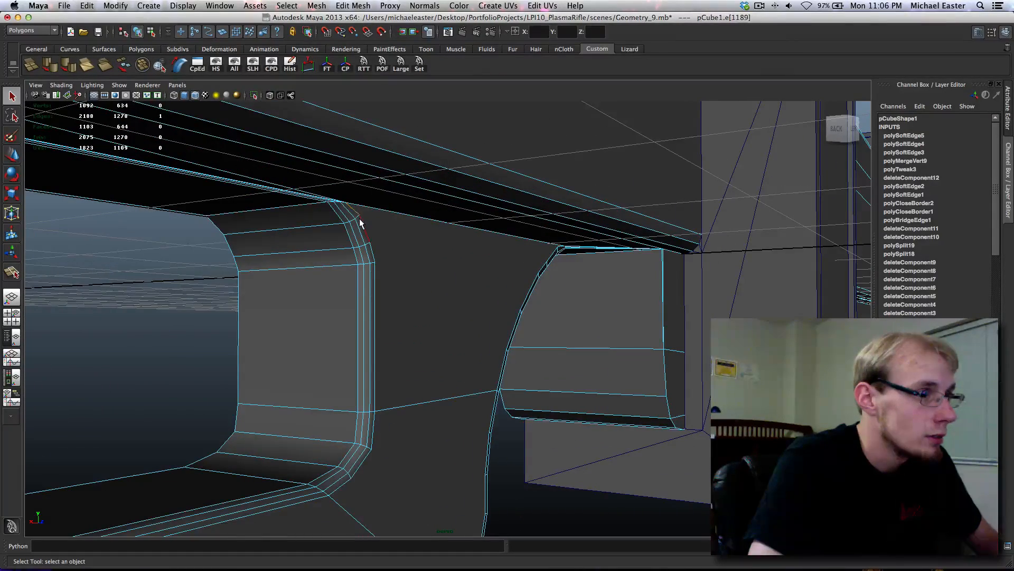
pyautogui.keyDown('shift'); pyautogui.click(364, 232); pyautogui.keyUp('shift')
pyautogui.keyDown('shift'); pyautogui.click(374, 253); pyautogui.keyUp('shift')
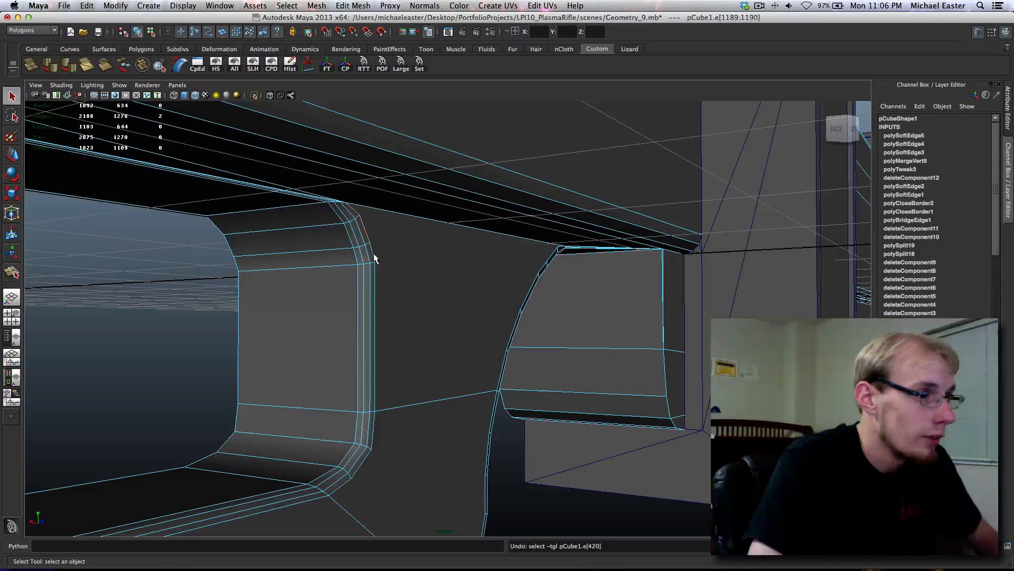
pyautogui.keyDown('shift'); pyautogui.click(374, 272); pyautogui.keyUp('shift')
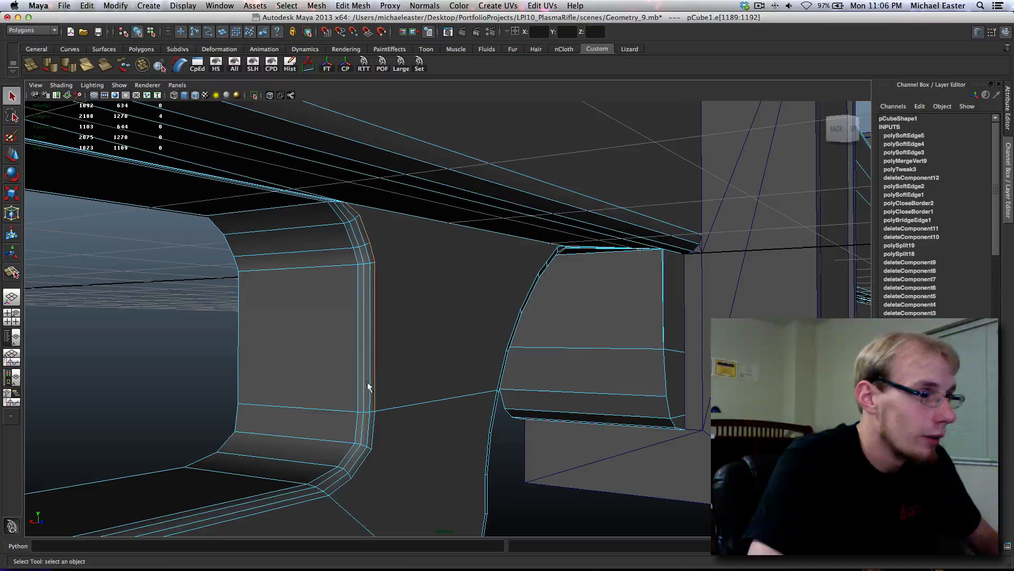
pyautogui.keyDown('shift'); pyautogui.click(370, 449); pyautogui.keyUp('shift')
pyautogui.keyDown('shift'); pyautogui.click(351, 476); pyautogui.keyUp('shift')
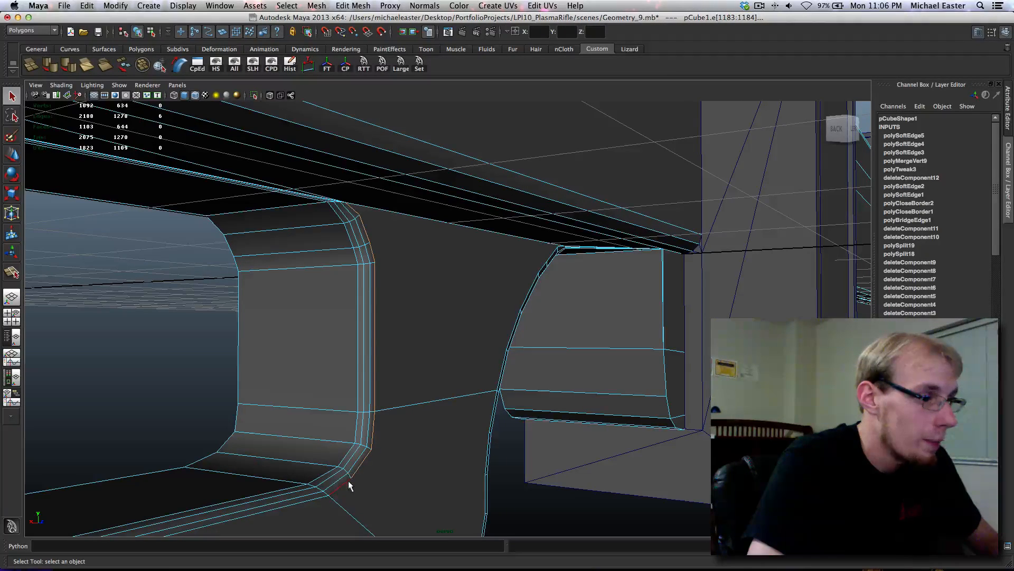
pyautogui.keyDown('shift'); pyautogui.click(305, 502); pyautogui.keyUp('shift')
# - Select the flat side faces surrounding the trigger opening and harden the normals of their edges
pyautogui.keyDown('alt'); pyautogui.moveTo(439, 340); pyautogui.dragTo(470, 288); pyautogui.keyUp('alt')
pyautogui.moveTo(535, 252); pyautogui.dragTo(544, 276, button='right')
pyautogui.click(544, 276)
pyautogui.moveTo(544, 276)
pyautogui.keyDown('alt'); pyautogui.mouseDown()
pyautogui.moveTo(530, 254)
pyautogui.moveTo(535, 288)
pyautogui.mouseUp(); pyautogui.keyUp('alt')
pyautogui.keyDown('shift'); pyautogui.click(429, 351); pyautogui.keyUp('shift')
pyautogui.keyDown('alt'); pyautogui.moveTo(429, 352); pyautogui.dragTo(341, 414); pyautogui.keyUp('alt')
pyautogui.keyDown('shift'); pyautogui.click(411, 387); pyautogui.keyUp('shift')
pyautogui.keyDown('shift'); pyautogui.click(377, 336); pyautogui.keyUp('shift')
pyautogui.scroll(-5, 377, 336)
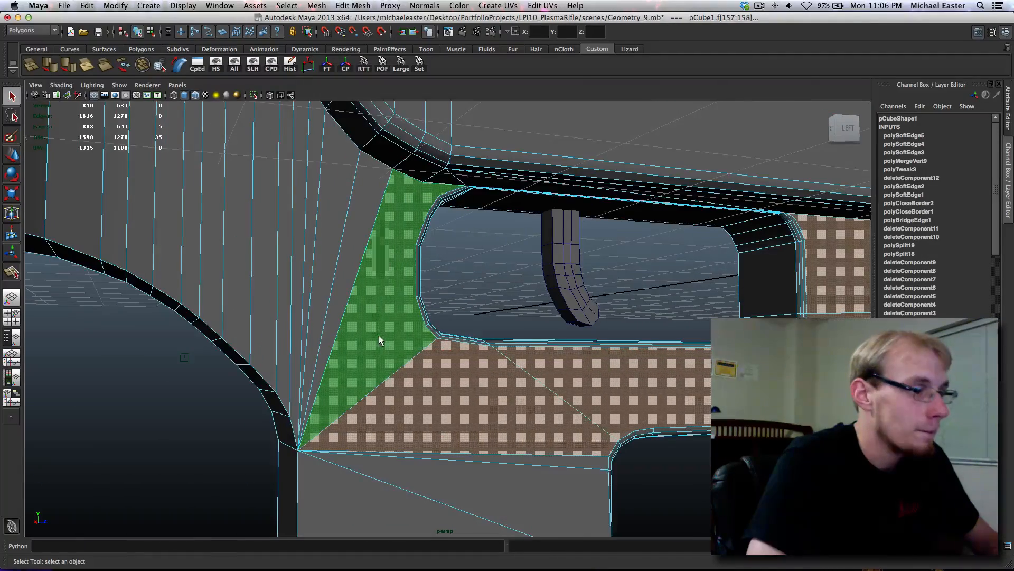
pyautogui.keyDown('alt'); pyautogui.moveTo(379, 335); pyautogui.dragTo(368, 314, button='middle'); pyautogui.keyUp('alt')
pyautogui.keyDown('alt'); pyautogui.moveTo(373, 267); pyautogui.dragTo(354, 313, button='middle'); pyautogui.keyUp('alt')
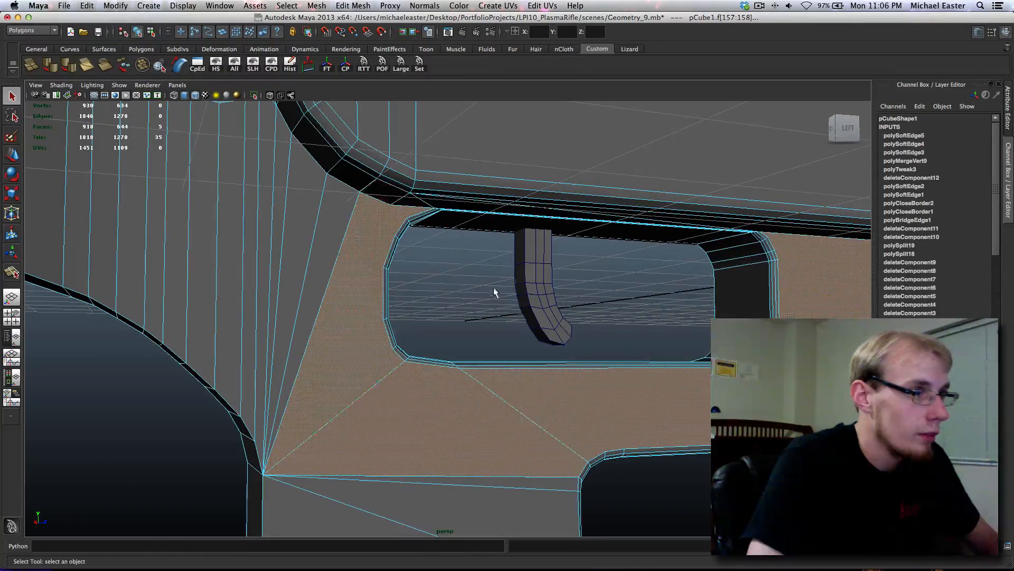
pyautogui.keyDown('alt'); pyautogui.moveTo(495, 292); pyautogui.dragTo(421, 281, button='middle'); pyautogui.keyUp('alt')
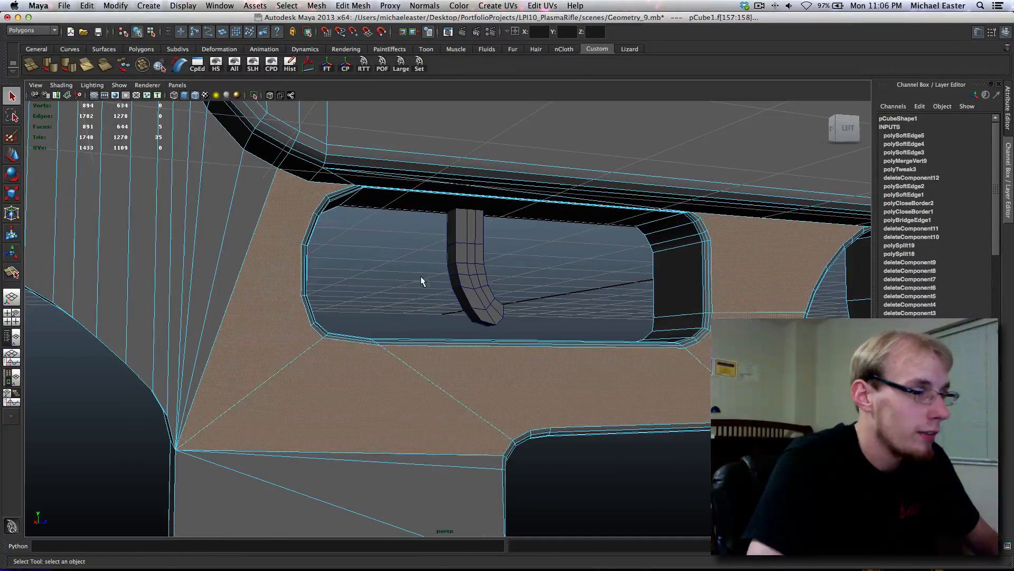
pyautogui.click(65, 73)
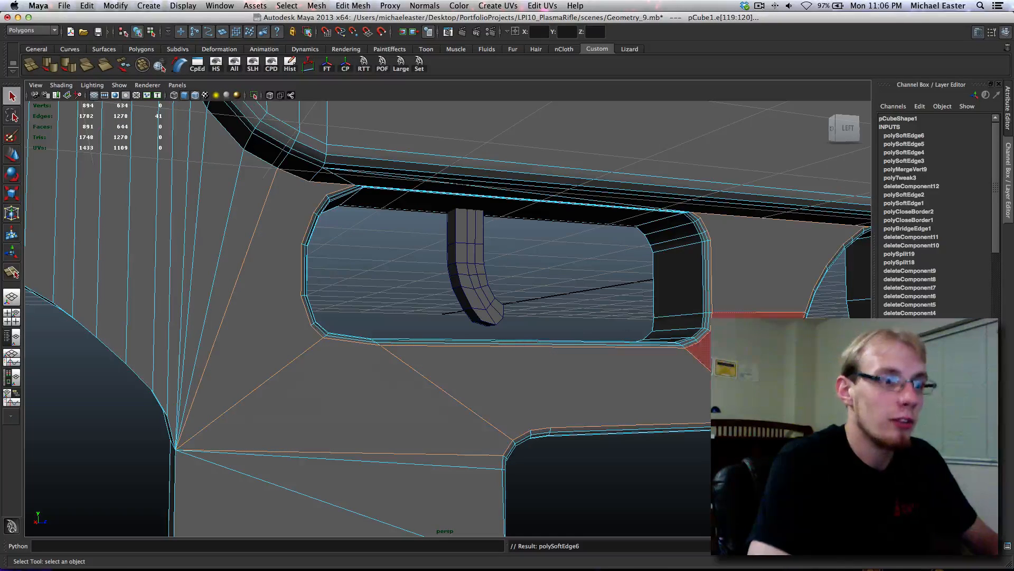
# - Select the single crosswise edge inside the opening's upper rear corner and soften its normals
pyautogui.moveTo(317, 385); pyautogui.dragTo(270, 388, button='right')
pyautogui.click(406, 317)
pyautogui.keyDown('alt'); pyautogui.moveTo(452, 369); pyautogui.dragTo(398, 224); pyautogui.keyUp('alt')
pyautogui.moveTo(397, 224); pyautogui.dragTo(366, 190, button='right')
pyautogui.click(353, 214)
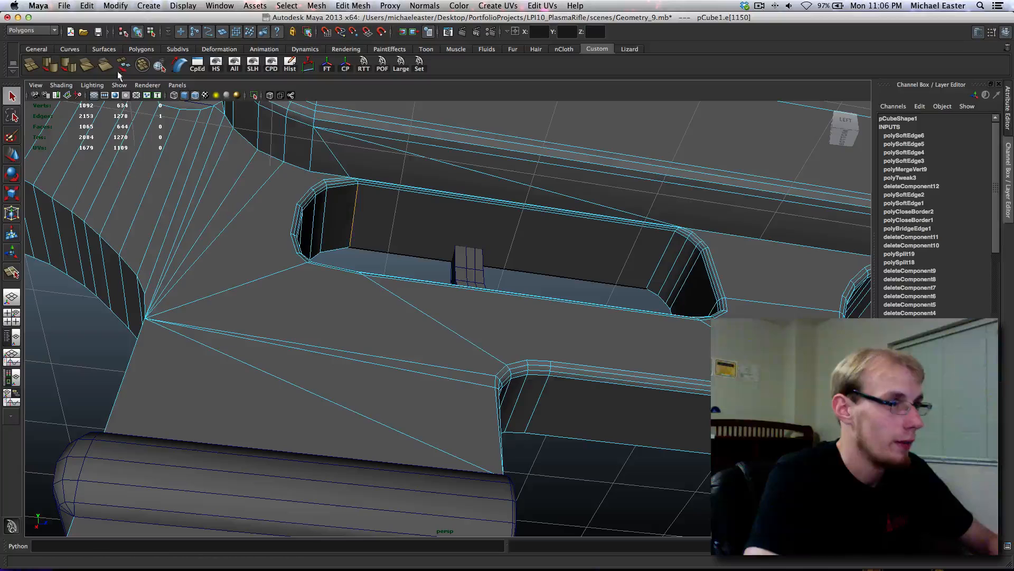
pyautogui.click(47, 66)
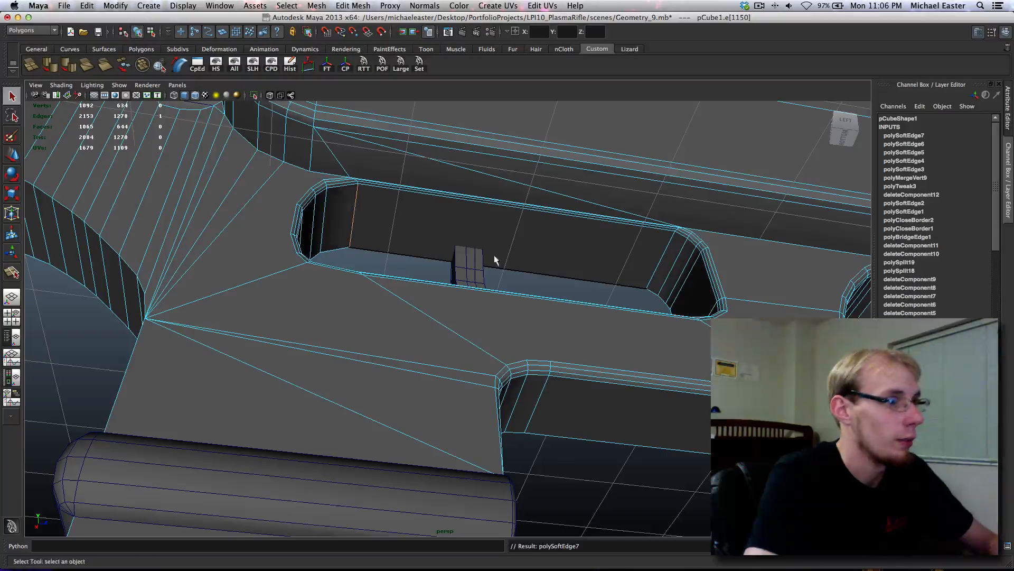
# - Soften the normals of the single crosswise edge inside the trigger opening's upper front corner and return to object selection
pyautogui.keyDown('alt'); pyautogui.moveTo(493, 256); pyautogui.dragTo(700, 253); pyautogui.keyUp('alt')
pyautogui.click(668, 244)
pyautogui.press('g')
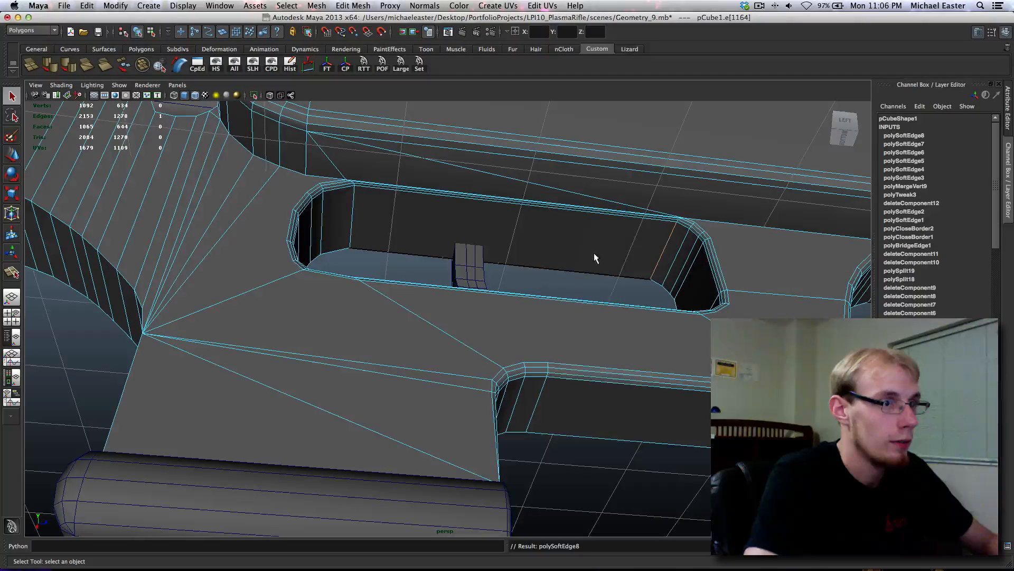
pyautogui.moveTo(594, 252); pyautogui.dragTo(629, 240, button='right')
pyautogui.click(611, 270)
# - Render the area around the trigger opening to check its shading, and close the render
pyautogui.hotkey('ctrl', 'r')
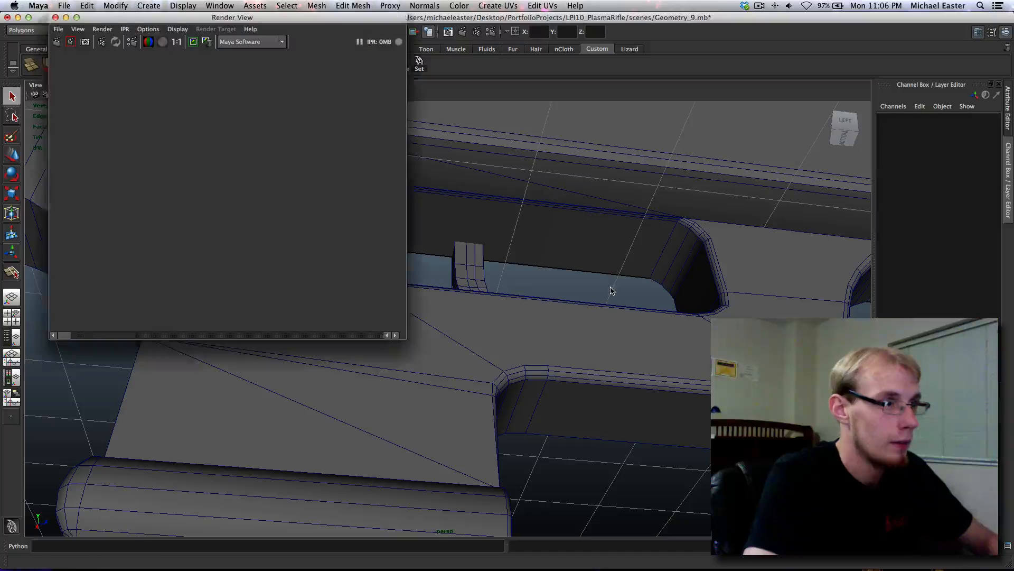
pyautogui.keyDown('alt'); pyautogui.moveTo(613, 289); pyautogui.dragTo(568, 293); pyautogui.keyUp('alt')
pyautogui.hotkey('ctrl', 'r')
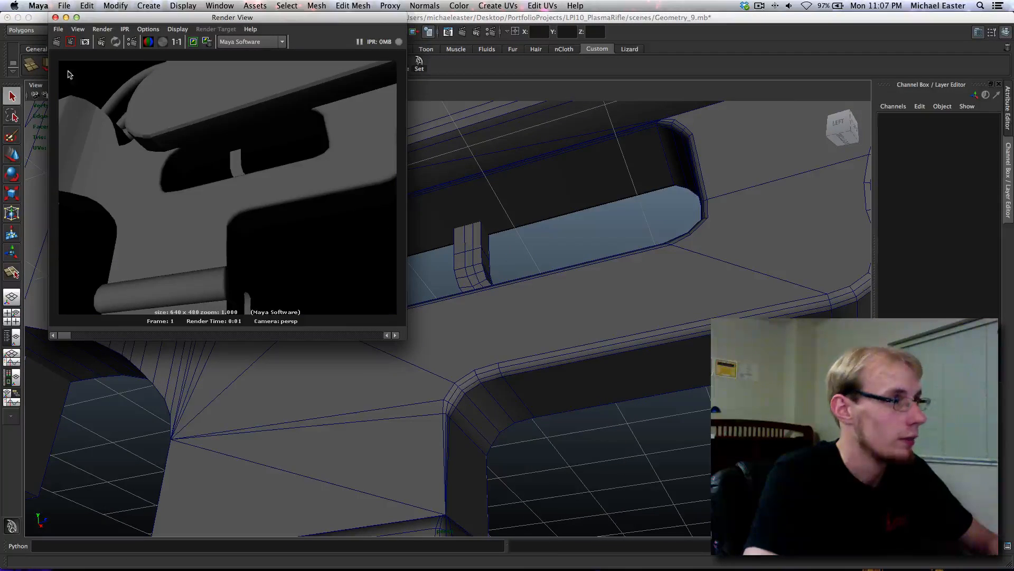
pyautogui.click(55, 17)
# - Inspect the whole rifle and render it from two front three-quarter angles to check its shading
pyautogui.keyDown('alt'); pyautogui.moveTo(264, 186); pyautogui.dragTo(339, 255); pyautogui.keyUp('alt')
pyautogui.keyDown('alt'); pyautogui.moveTo(339, 255); pyautogui.dragTo(356, 237, button='middle'); pyautogui.keyUp('alt')
pyautogui.scroll(-10, 357, 237)
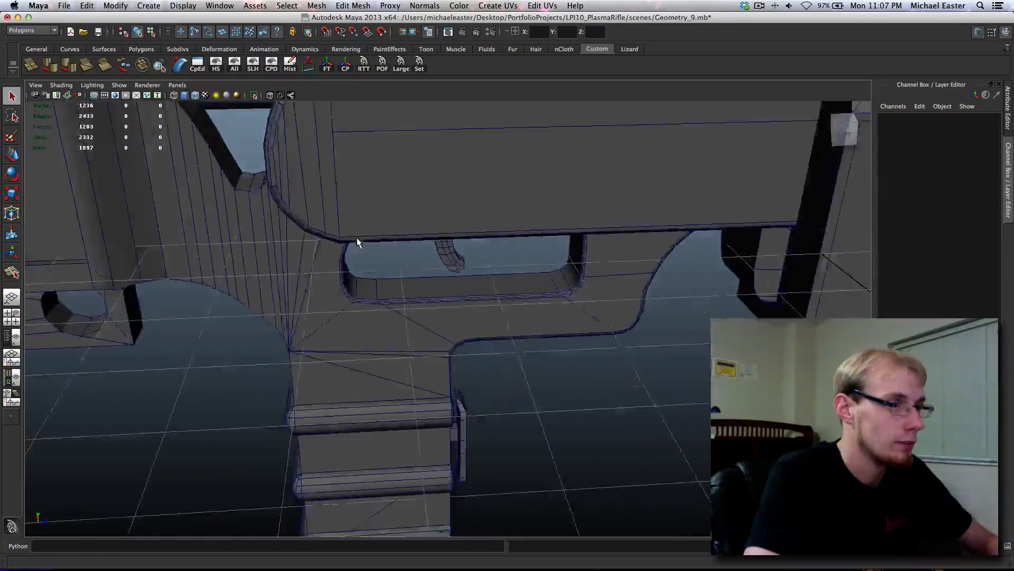
pyautogui.keyDown('alt'); pyautogui.moveTo(458, 317); pyautogui.dragTo(424, 303); pyautogui.keyUp('alt')
pyautogui.keyDown('alt'); pyautogui.moveTo(424, 304); pyautogui.dragTo(307, 310, button='middle'); pyautogui.keyUp('alt')
pyautogui.keyDown('alt'); pyautogui.moveTo(306, 310); pyautogui.dragTo(262, 295); pyautogui.keyUp('alt')
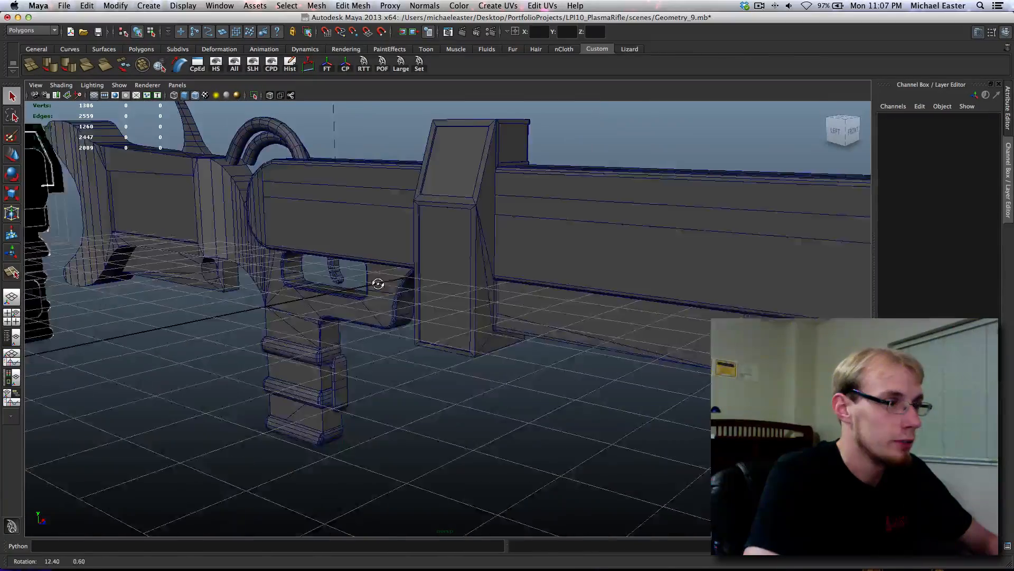
pyautogui.scroll(6, 261, 267)
pyautogui.keyDown('alt'); pyautogui.moveTo(261, 268); pyautogui.dragTo(268, 186, button='middle'); pyautogui.keyUp('alt')
pyautogui.scroll(3, 512, 372)
pyautogui.scroll(-3, 267, 185)
pyautogui.scroll(3, 426, 280)
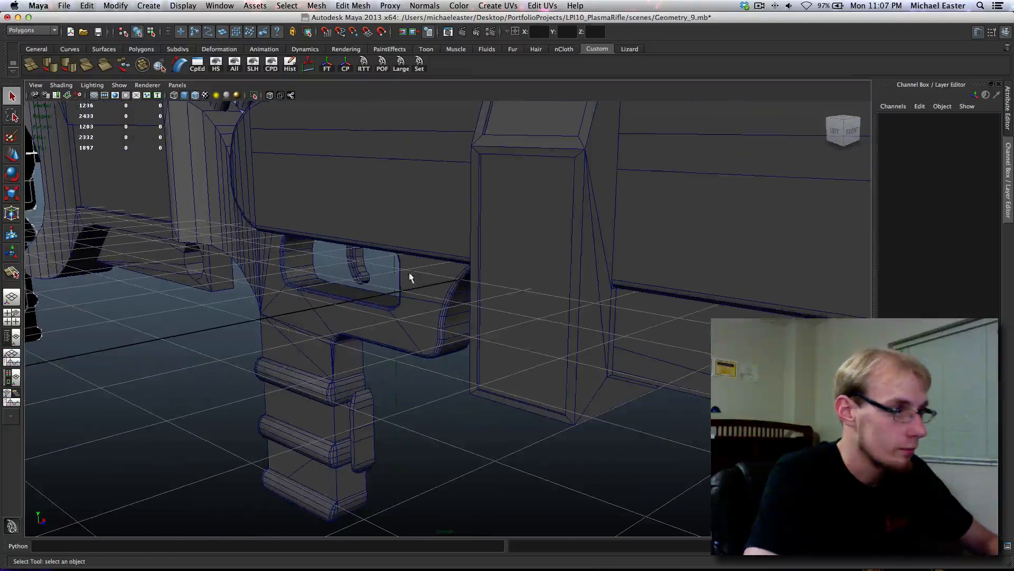
pyautogui.scroll(-5, 410, 277)
pyautogui.keyDown('alt'); pyautogui.moveTo(410, 277); pyautogui.dragTo(336, 275); pyautogui.keyUp('alt')
pyautogui.hotkey('ctrl', 'r')
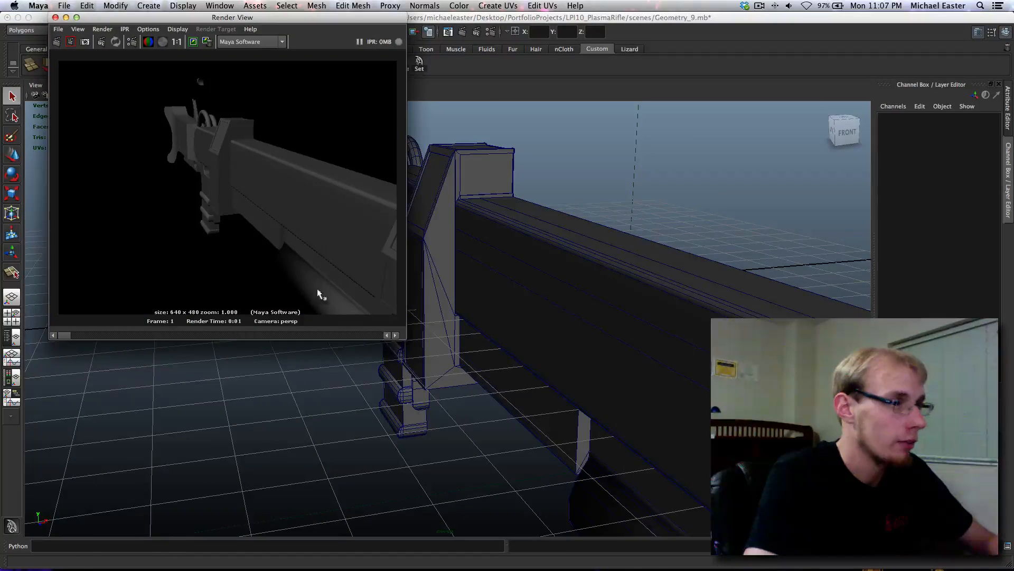
pyautogui.keyDown('alt'); pyautogui.moveTo(303, 373); pyautogui.dragTo(317, 380); pyautogui.keyUp('alt')
pyautogui.hotkey('ctrl', 'r')
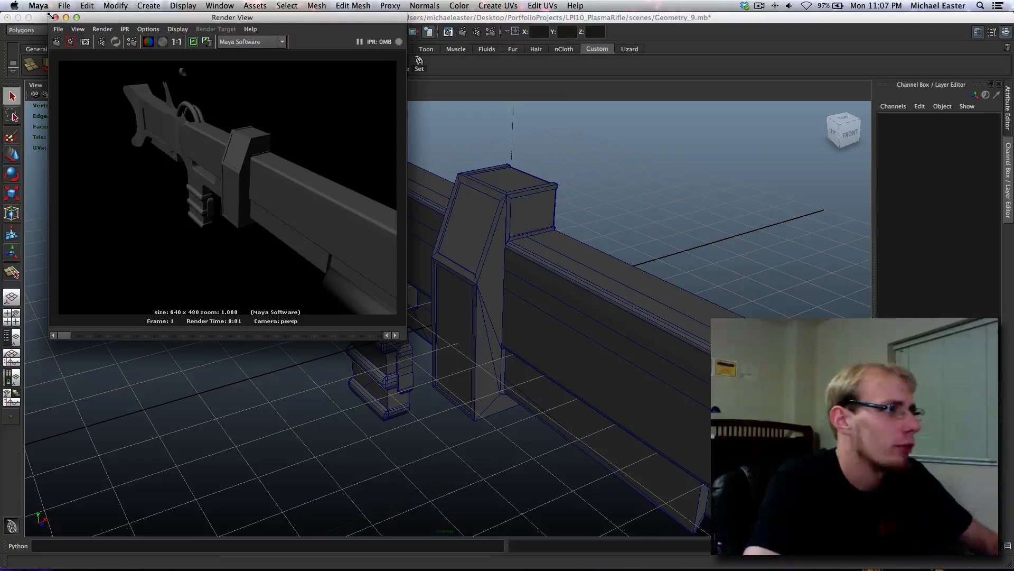
pyautogui.click(55, 18)
# - Split the face below the trigger opening with an edge from the grip cutout's rounded corner to the opening's lower rear corner
pyautogui.keyDown('alt'); pyautogui.moveTo(224, 199); pyautogui.dragTo(403, 186); pyautogui.keyUp('alt')
pyautogui.keyDown('alt'); pyautogui.moveTo(403, 186); pyautogui.dragTo(437, 427, button='middle'); pyautogui.keyUp('alt')
pyautogui.keyDown('alt'); pyautogui.moveTo(322, 212); pyautogui.dragTo(304, 358, button='middle'); pyautogui.keyUp('alt')
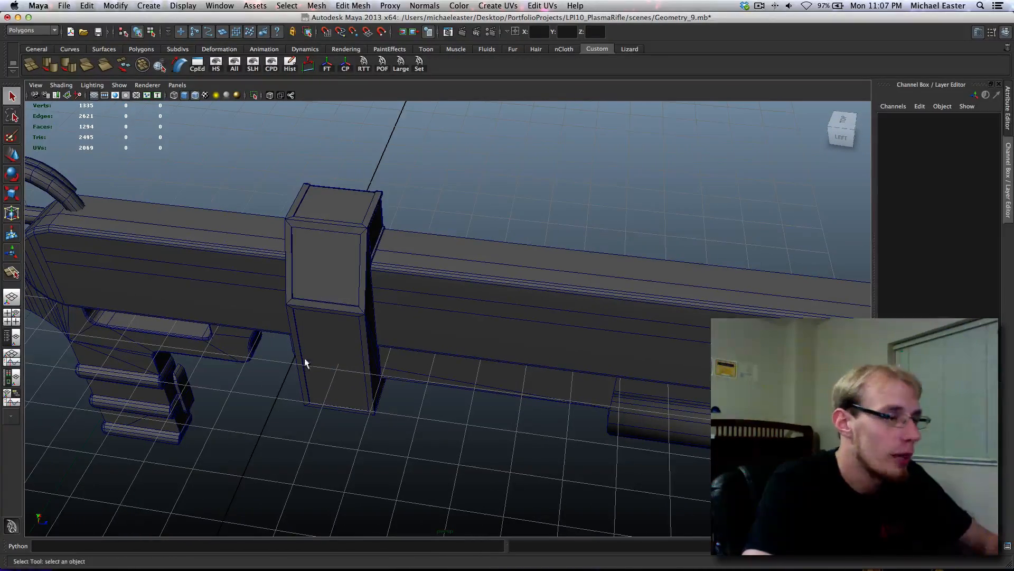
pyautogui.keyDown('alt'); pyautogui.moveTo(329, 338); pyautogui.dragTo(392, 343); pyautogui.keyUp('alt')
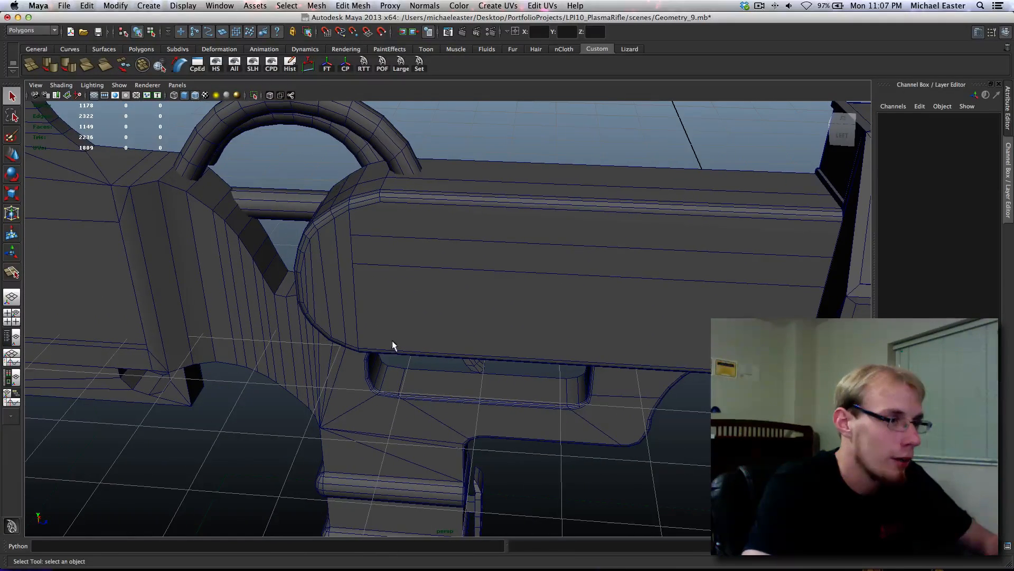
pyautogui.keyDown('alt'); pyautogui.moveTo(436, 396); pyautogui.dragTo(324, 305); pyautogui.keyUp('alt')
pyautogui.keyDown('alt'); pyautogui.moveTo(324, 305); pyautogui.dragTo(369, 334, button='right'); pyautogui.keyUp('alt')
pyautogui.keyDown('alt'); pyautogui.moveTo(369, 334); pyautogui.dragTo(521, 313); pyautogui.keyUp('alt')
pyautogui.keyDown('alt'); pyautogui.moveTo(520, 314); pyautogui.dragTo(588, 375, button='middle'); pyautogui.keyUp('alt')
pyautogui.keyDown('alt'); pyautogui.moveTo(673, 431); pyautogui.dragTo(342, 341, button='middle'); pyautogui.keyUp('alt')
pyautogui.keyDown('alt'); pyautogui.moveTo(338, 332); pyautogui.dragTo(357, 356, button='right'); pyautogui.keyUp('alt')
pyautogui.click(304, 361)
pyautogui.moveTo(272, 414); pyautogui.dragTo(290, 414)
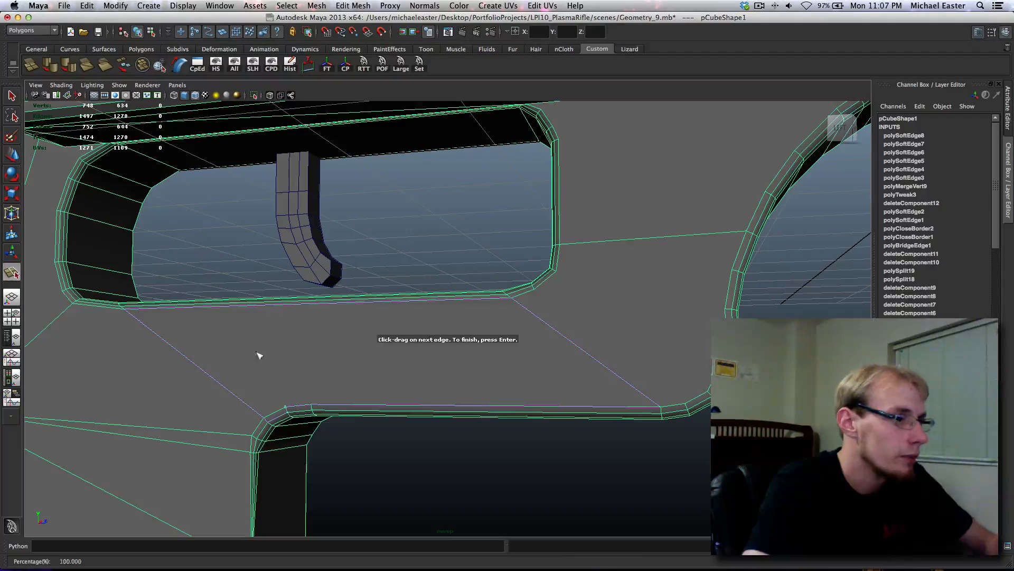
pyautogui.moveTo(250, 309); pyautogui.dragTo(95, 325)
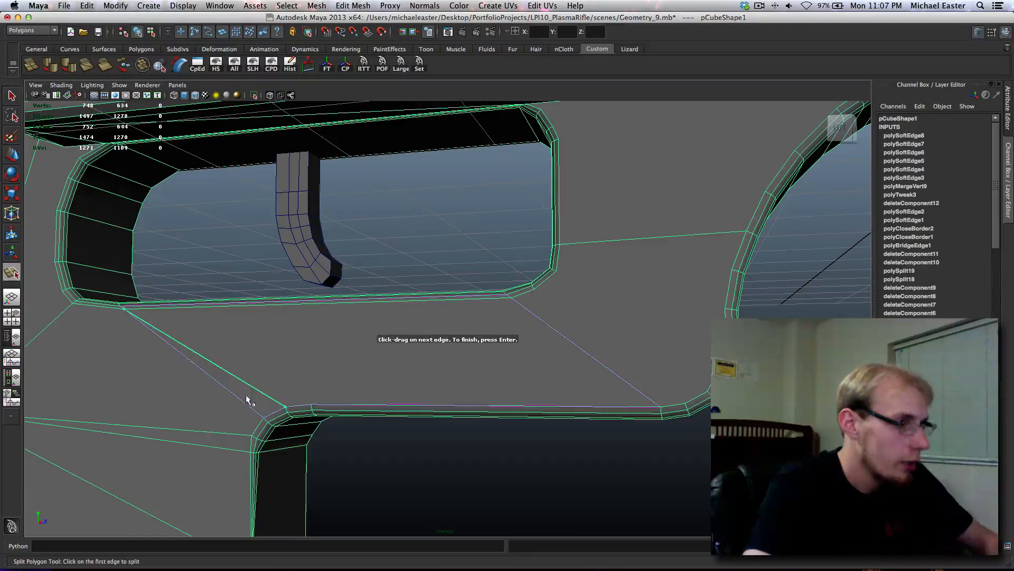
pyautogui.press('Return')
# - Add a second split from the next vertex along the grip cutout's corner to the trigger opening's lower rear corner
pyautogui.moveTo(292, 407); pyautogui.dragTo(301, 410)
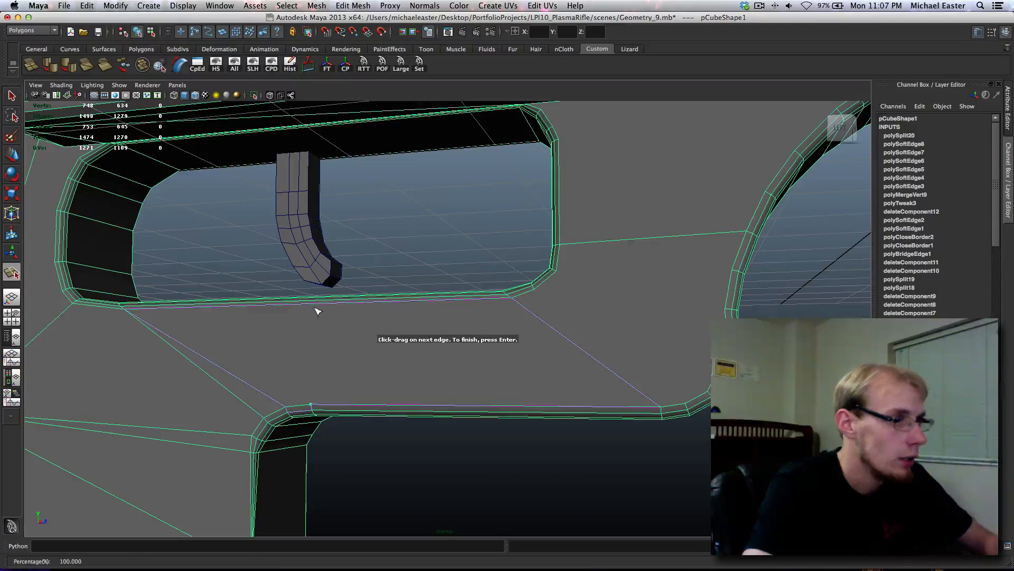
pyautogui.moveTo(317, 310); pyautogui.dragTo(74, 302)
pyautogui.press('Return')
pyautogui.press('q')
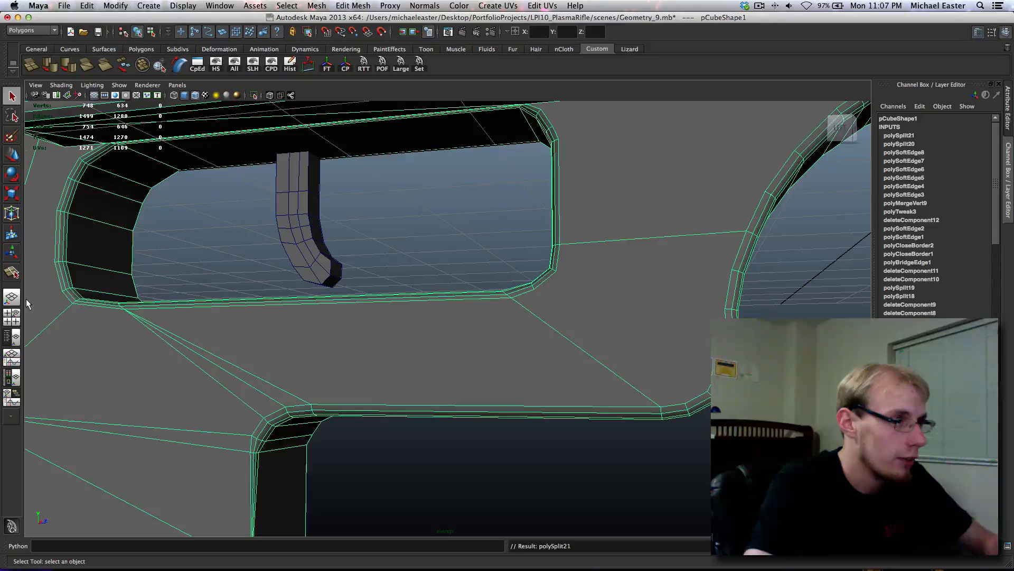
# - Delete the construction history of all objects and save the scene
pyautogui.click(210, 245)
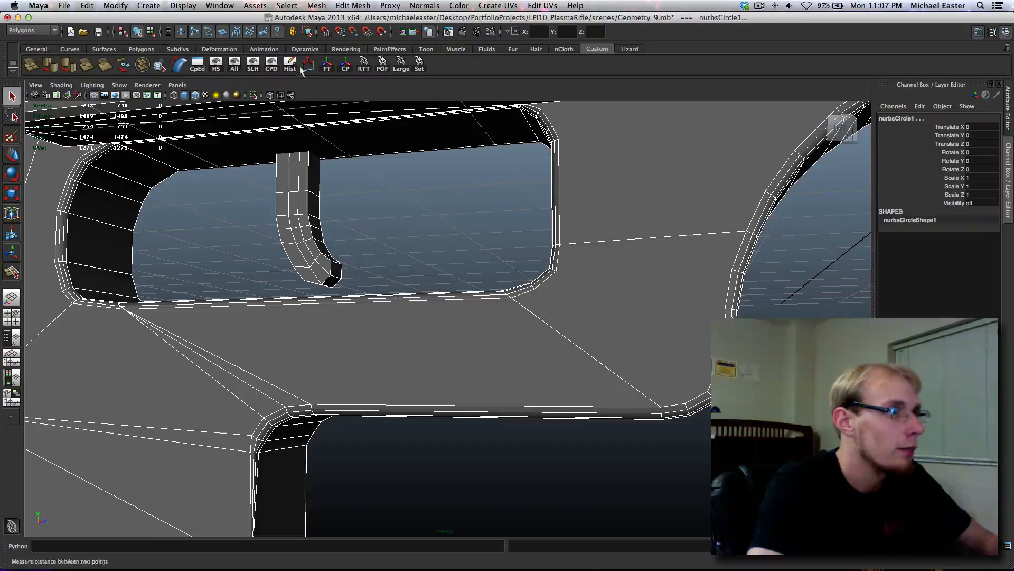
pyautogui.press('super+s')
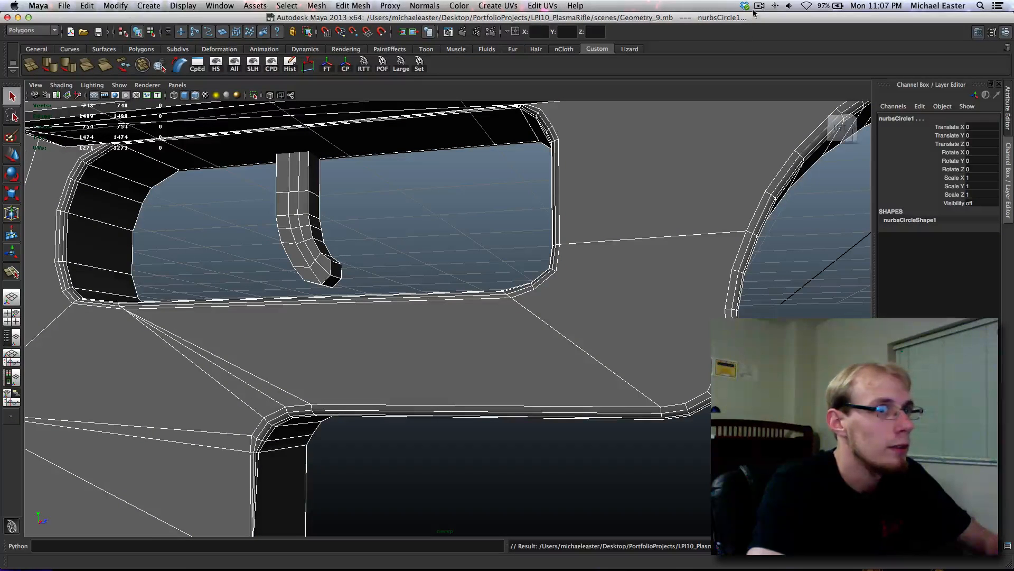
pyautogui.click(759, 7)
pyautogui.click(759, 6)
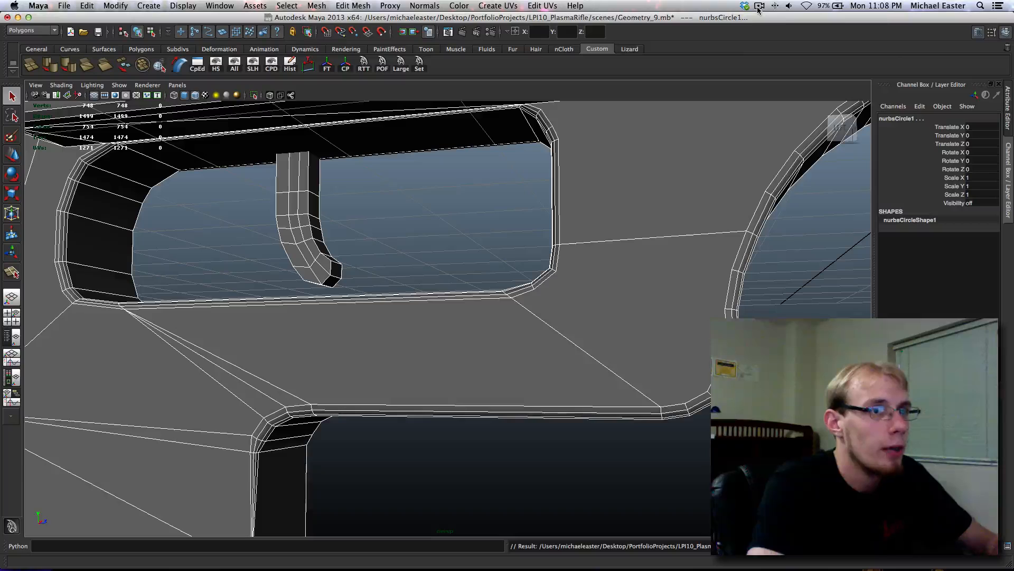
pyautogui.click(758, 6)
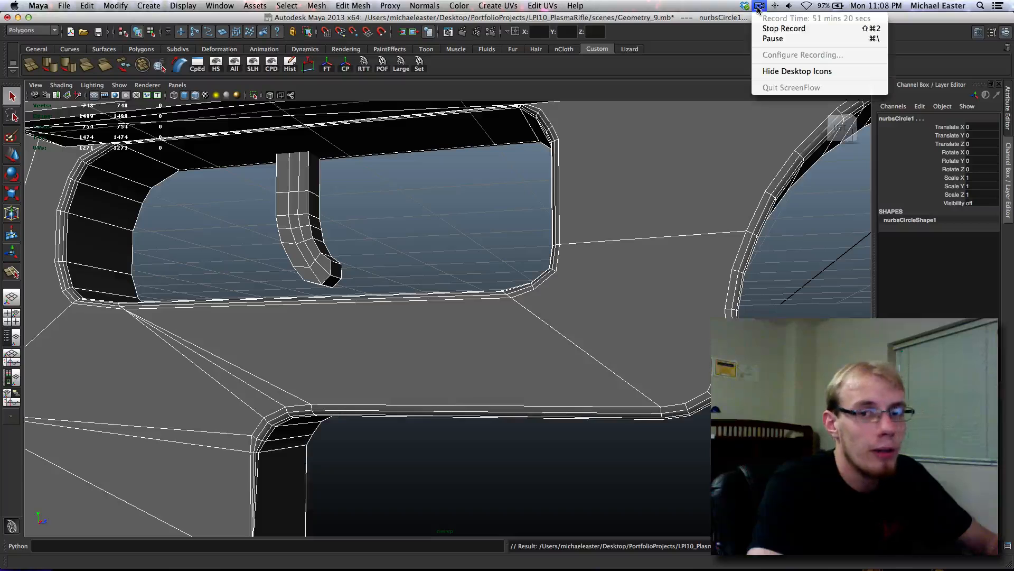
pyautogui.click(773, 40)
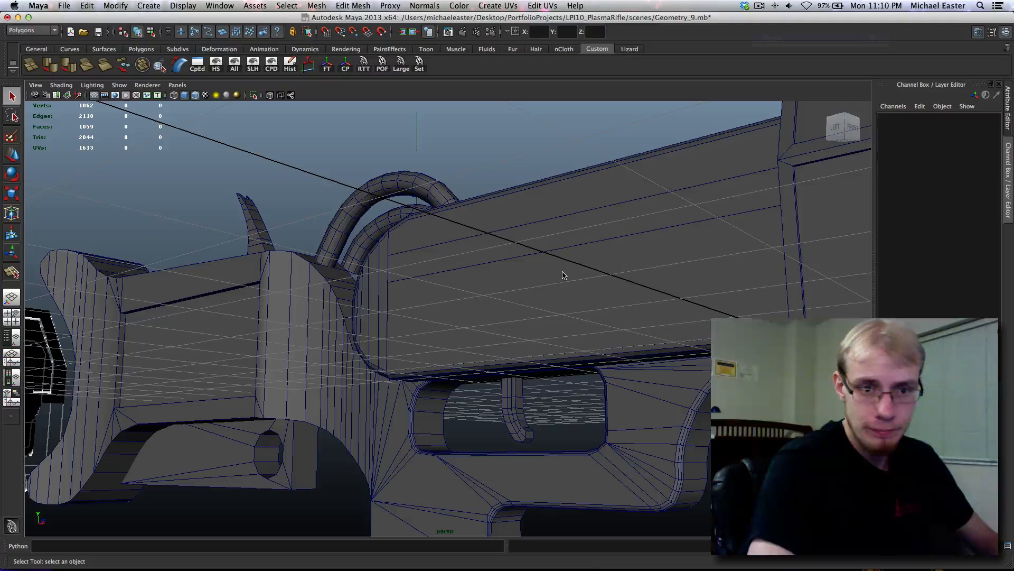
pyautogui.keyDown('alt'); pyautogui.moveTo(563, 309); pyautogui.dragTo(559, 281, button='middle'); pyautogui.keyUp('alt')
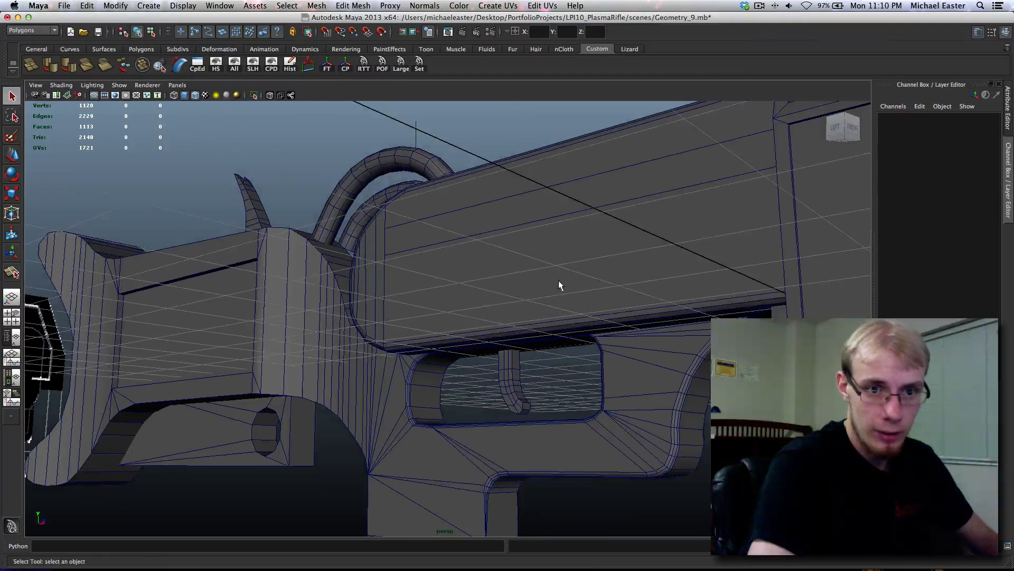
pyautogui.keyDown('alt'); pyautogui.moveTo(625, 385); pyautogui.dragTo(533, 338, button='middle'); pyautogui.keyUp('alt')
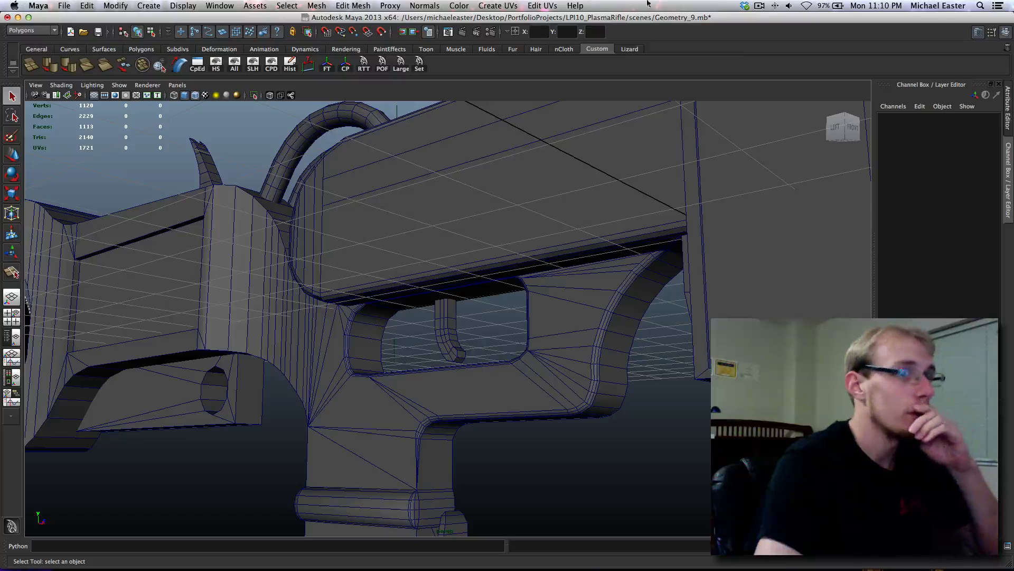
pyautogui.click(761, 7)
pyautogui.click(763, 6)
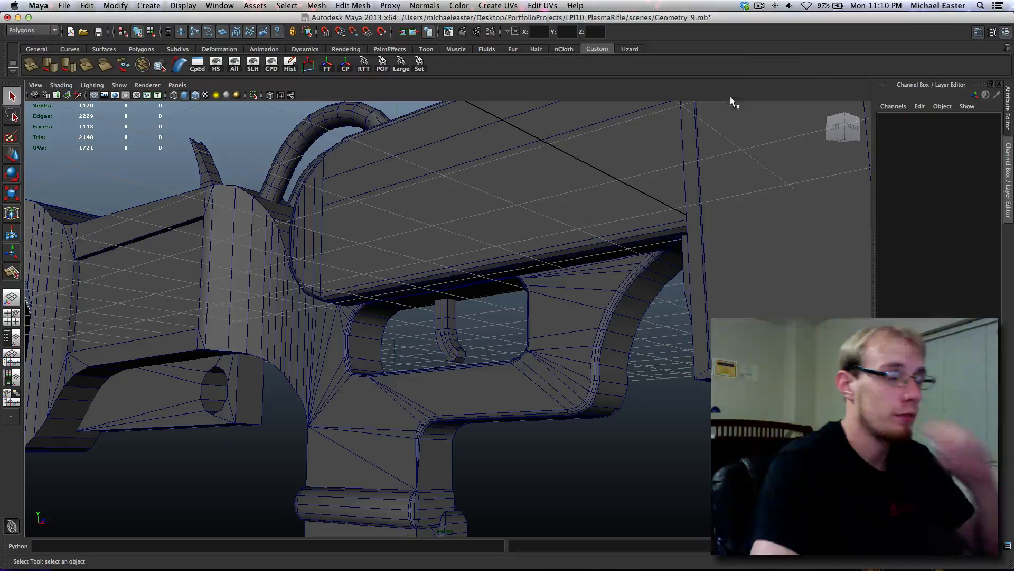
# - Select the crosswise edges inside the round hole of the piece beneath the stock and soften their normals
pyautogui.keyDown('alt'); pyautogui.moveTo(462, 325); pyautogui.dragTo(492, 341); pyautogui.keyUp('alt')
pyautogui.keyDown('alt'); pyautogui.moveTo(441, 356); pyautogui.dragTo(608, 360, button='middle'); pyautogui.keyUp('alt')
pyautogui.keyDown('alt'); pyautogui.moveTo(698, 406); pyautogui.dragTo(642, 352, button='middle'); pyautogui.keyUp('alt')
pyautogui.keyDown('alt'); pyautogui.moveTo(475, 395); pyautogui.dragTo(817, 301, button='middle'); pyautogui.keyUp('alt')
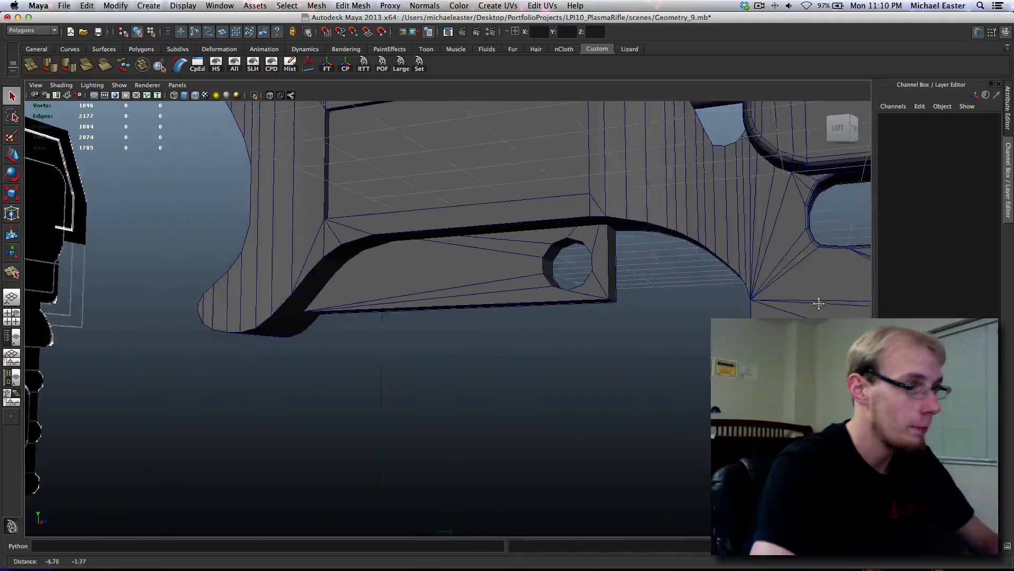
pyautogui.keyDown('alt'); pyautogui.moveTo(629, 320); pyautogui.dragTo(581, 388, button='middle'); pyautogui.keyUp('alt')
pyautogui.scroll(-1, 601, 363)
pyautogui.keyDown('alt'); pyautogui.moveTo(688, 353); pyautogui.dragTo(594, 343, button='middle'); pyautogui.keyUp('alt')
pyautogui.scroll(5, 422, 346)
pyautogui.click(442, 337)
pyautogui.keyDown('alt'); pyautogui.moveTo(418, 312); pyautogui.dragTo(405, 339); pyautogui.keyUp('alt')
pyautogui.moveTo(404, 339); pyautogui.dragTo(383, 296, button='right')
pyautogui.click(374, 262)
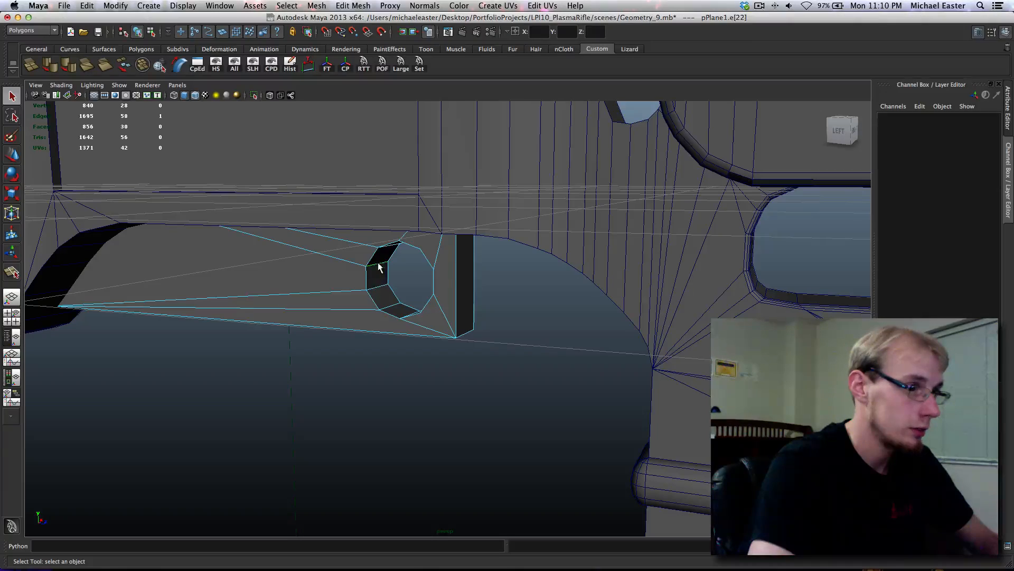
pyautogui.keyDown('shift'); pyautogui.click(376, 289); pyautogui.keyUp('shift')
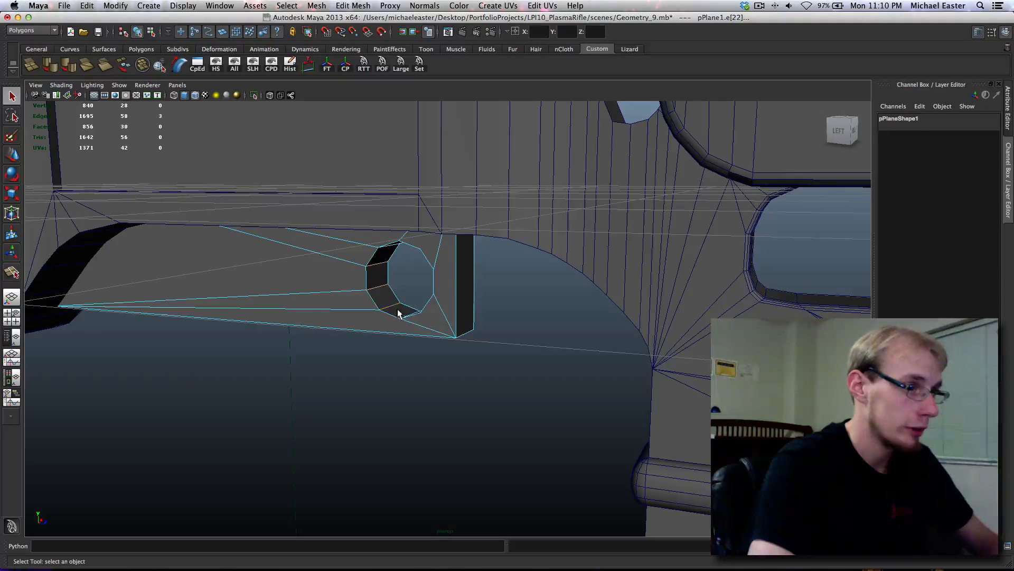
pyautogui.keyDown('alt'); pyautogui.moveTo(399, 312); pyautogui.dragTo(294, 314); pyautogui.keyUp('alt')
pyautogui.keyDown('shift'); pyautogui.click(270, 327); pyautogui.keyUp('shift')
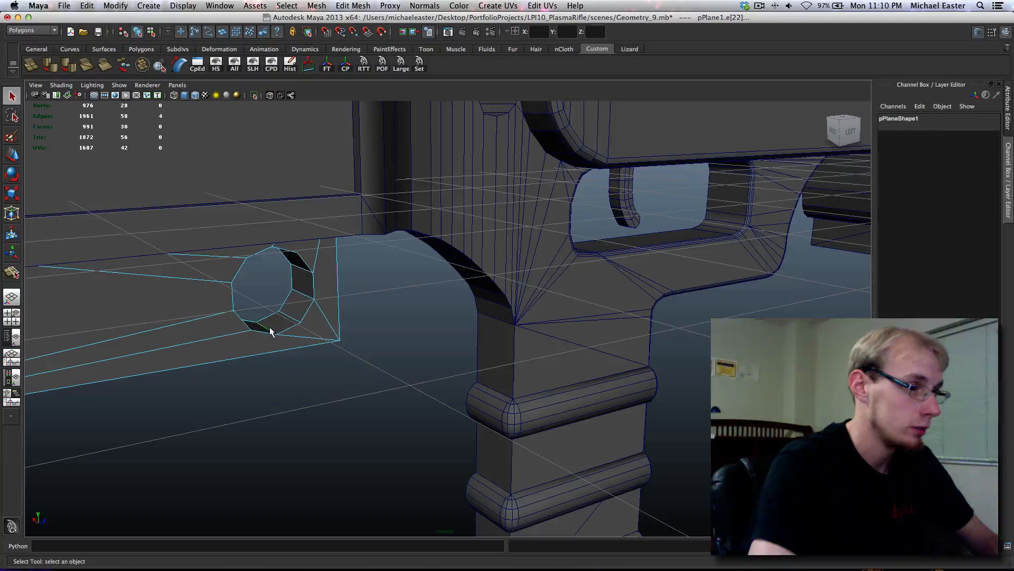
pyautogui.keyDown('shift'); pyautogui.click(289, 318); pyautogui.keyUp('shift')
pyautogui.keyDown('shift'); pyautogui.click(301, 297); pyautogui.keyUp('shift')
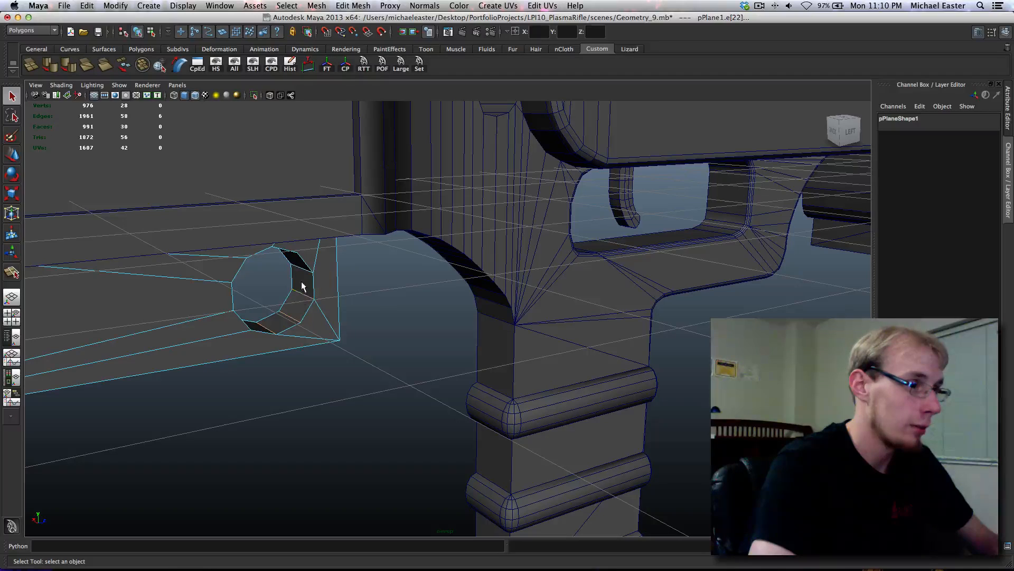
pyautogui.keyDown('alt'); pyautogui.moveTo(305, 274); pyautogui.dragTo(287, 264); pyautogui.keyUp('alt')
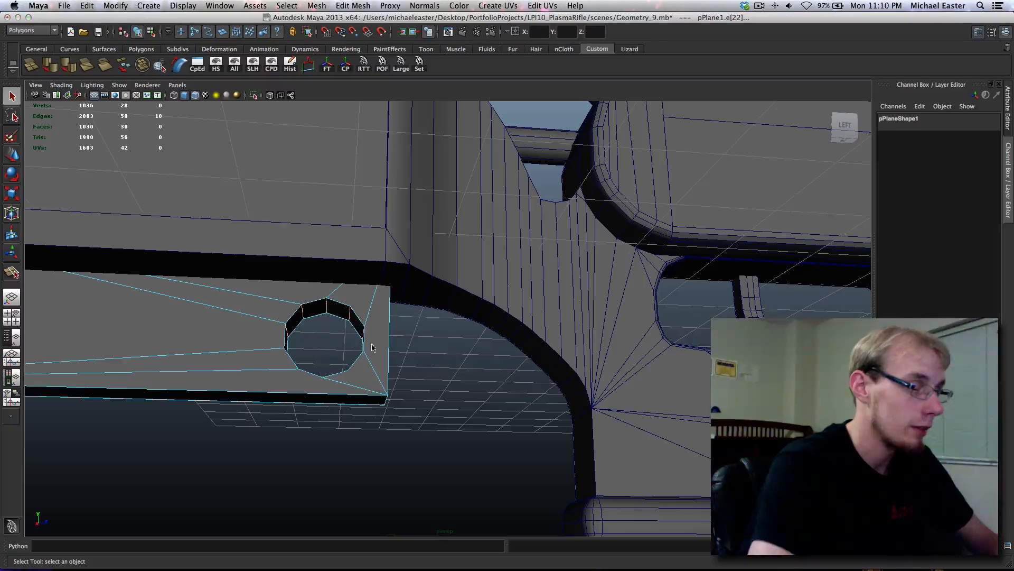
pyautogui.keyDown('shift'); pyautogui.moveTo(474, 393); pyautogui.dragTo(509, 374, button='right'); pyautogui.keyUp('shift')
pyautogui.moveTo(294, 291); pyautogui.dragTo(313, 283, button='right')
# - Render the round hole beneath the stock to check its shading, and close the render
pyautogui.keyDown('alt'); pyautogui.moveTo(482, 447); pyautogui.dragTo(442, 471, button='right'); pyautogui.keyUp('alt')
pyautogui.keyDown('alt'); pyautogui.moveTo(441, 471); pyautogui.dragTo(430, 475); pyautogui.keyUp('alt')
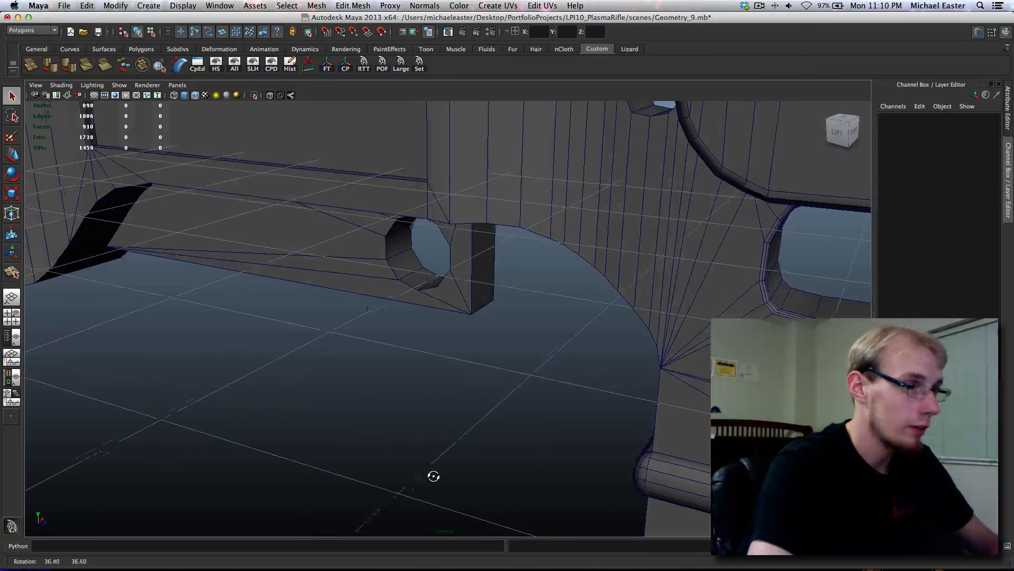
pyautogui.hotkey('ctrl', 'r')
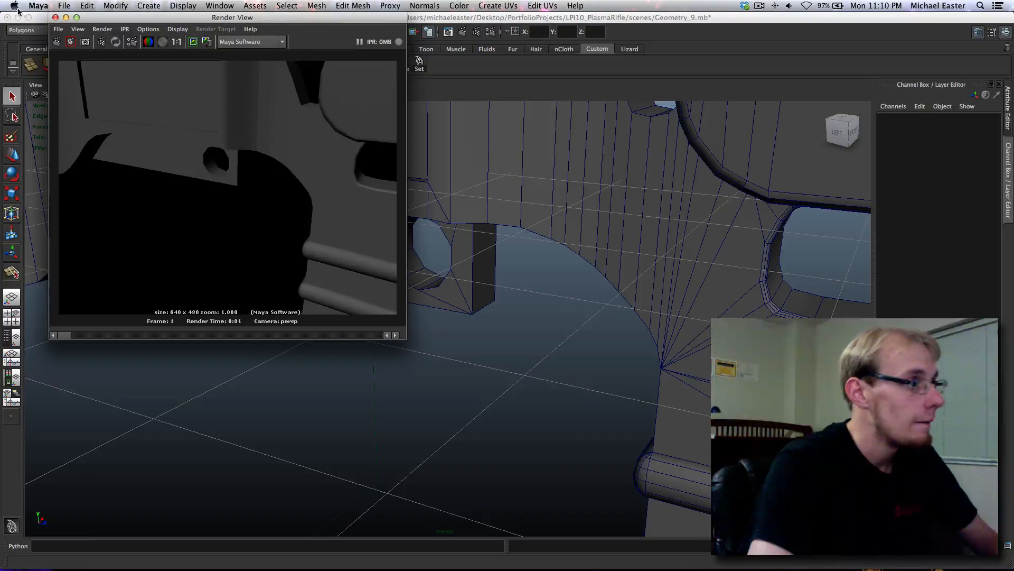
pyautogui.click(57, 18)
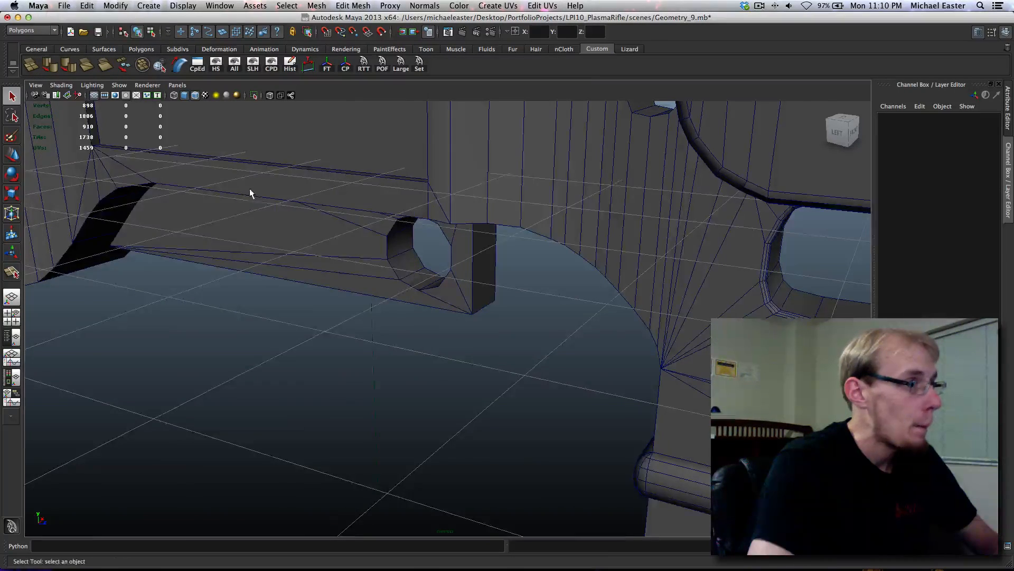
# - Examine the piece beneath the stock and the rest of the rifle along the barrel to its muzzle
pyautogui.keyDown('alt'); pyautogui.moveTo(291, 195); pyautogui.dragTo(480, 295, button='middle'); pyautogui.keyUp('alt')
pyautogui.click(506, 323)
pyautogui.keyDown('alt'); pyautogui.moveTo(572, 353); pyautogui.dragTo(414, 231, button='middle'); pyautogui.keyUp('alt')
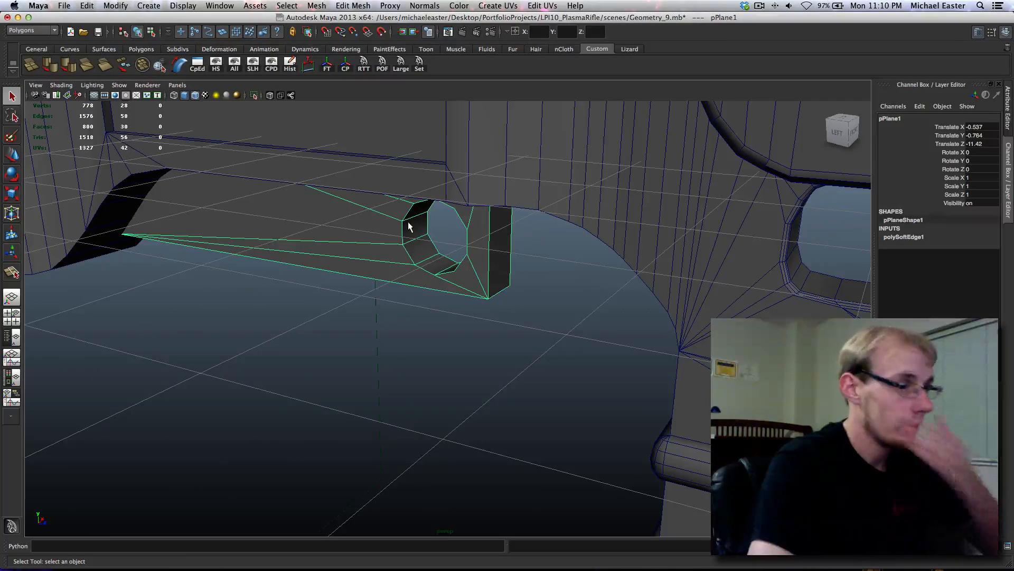
pyautogui.scroll(-5, 411, 227)
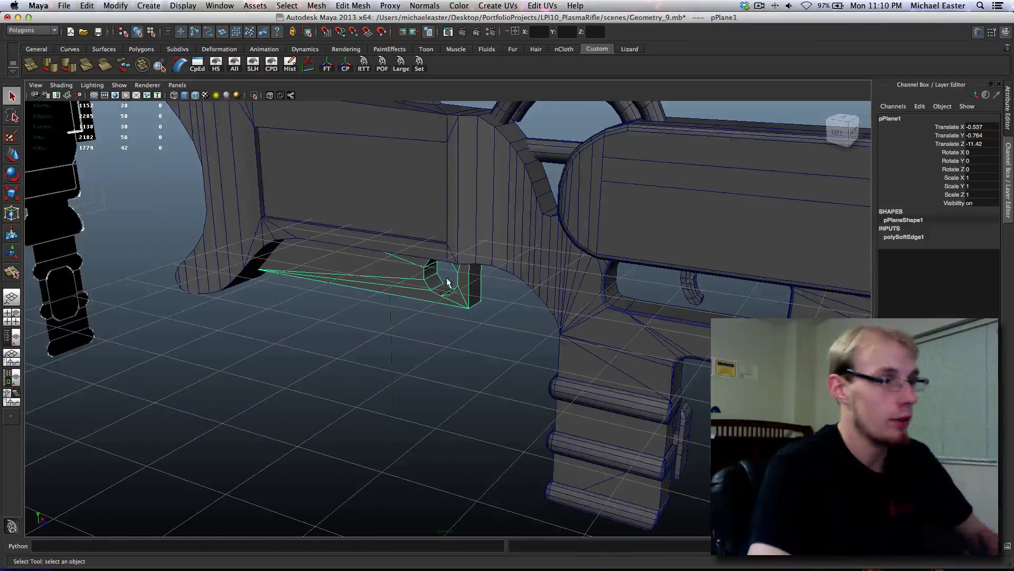
pyautogui.keyDown('alt'); pyautogui.moveTo(565, 311); pyautogui.dragTo(294, 190, button='middle'); pyautogui.keyUp('alt')
pyautogui.keyDown('alt'); pyautogui.moveTo(536, 273); pyautogui.dragTo(319, 266, button='middle'); pyautogui.keyUp('alt')
pyautogui.moveTo(581, 312)
pyautogui.keyDown('alt'); pyautogui.mouseDown(button='middle')
pyautogui.moveTo(446, 321)
pyautogui.moveTo(666, 347)
pyautogui.mouseUp(button='middle'); pyautogui.keyUp('alt')
pyautogui.scroll(-8, 660, 339)
pyautogui.keyDown('alt'); pyautogui.moveTo(656, 335); pyautogui.dragTo(651, 321); pyautogui.keyUp('alt')
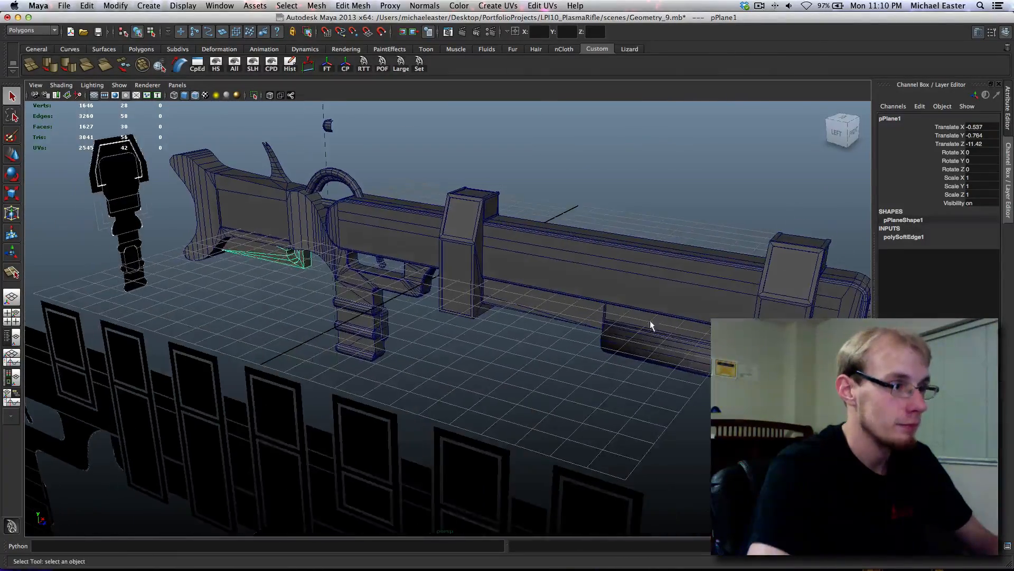
pyautogui.click(685, 258)
pyautogui.keyDown('alt'); pyautogui.moveTo(686, 259); pyautogui.dragTo(533, 268, button='middle'); pyautogui.keyUp('alt')
pyautogui.keyDown('alt'); pyautogui.moveTo(264, 231); pyautogui.dragTo(167, 202, button='middle'); pyautogui.keyUp('alt')
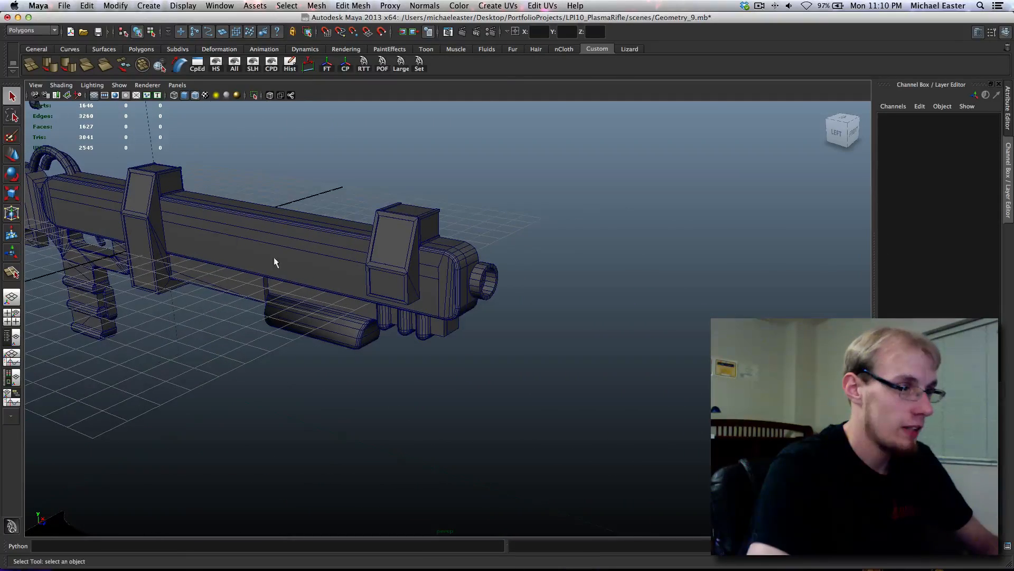
# - Delete the construction history of all objects, save the scene, and clear the selection
pyautogui.moveTo(288, 257)
pyautogui.keyDown('alt'); pyautogui.mouseDown(button='middle')
pyautogui.moveTo(277, 230)
pyautogui.moveTo(398, 305)
pyautogui.moveTo(502, 342)
pyautogui.mouseUp(button='middle'); pyautogui.keyUp('alt')
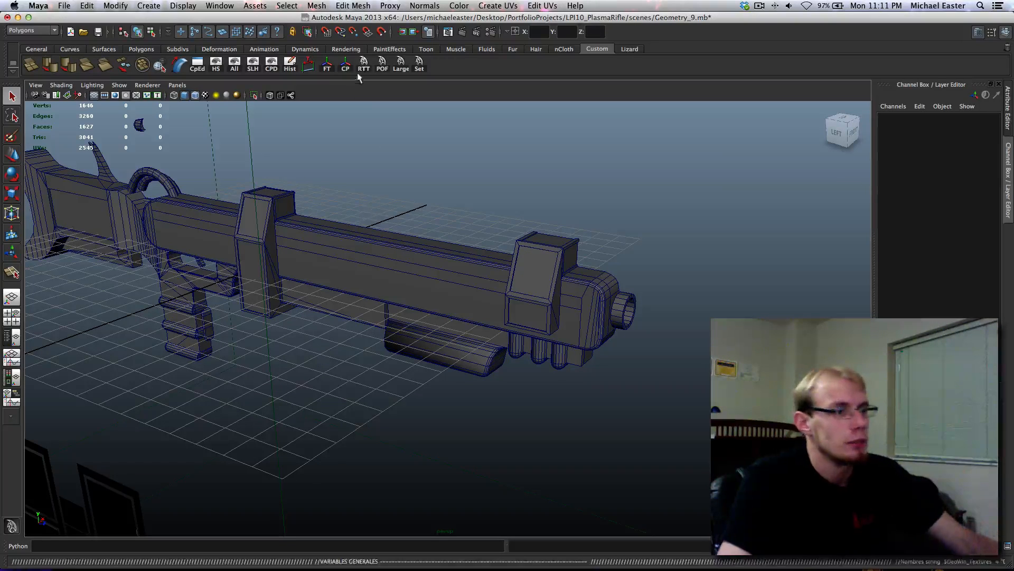
pyautogui.keyDown('alt'); pyautogui.moveTo(372, 208); pyautogui.dragTo(638, 255); pyautogui.keyUp('alt')
pyautogui.click(537, 233)
pyautogui.press('super+shift+a')
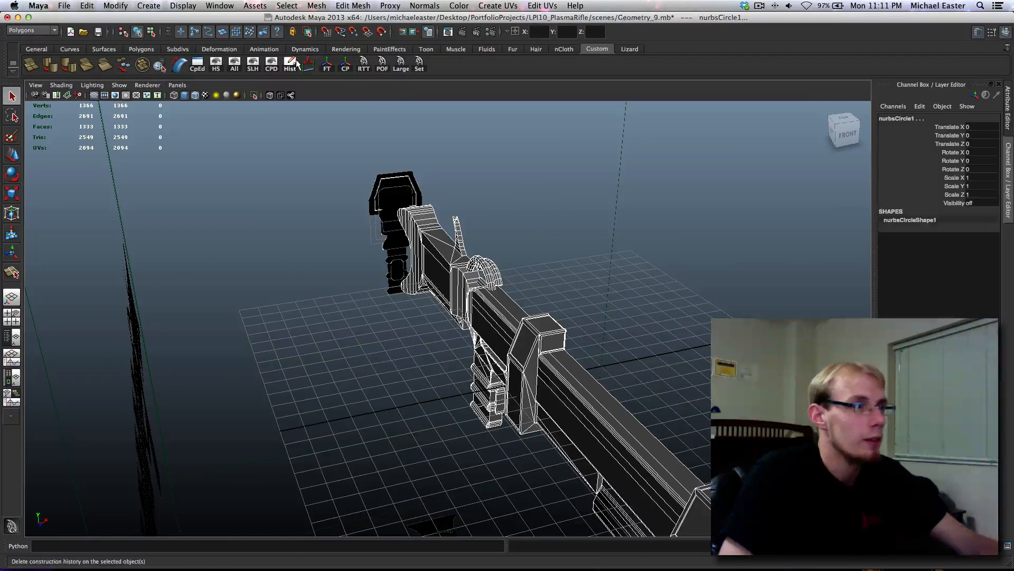
pyautogui.click(292, 63)
pyautogui.press('super+s')
pyautogui.keyDown('alt'); pyautogui.moveTo(529, 183); pyautogui.dragTo(513, 198); pyautogui.keyUp('alt')
pyautogui.click(552, 186)
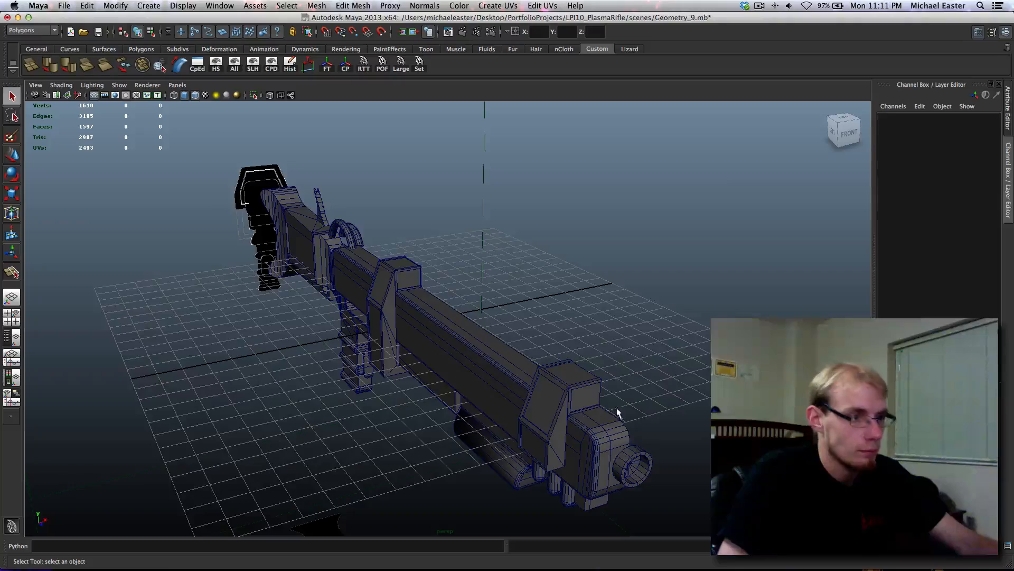
# - Examine the whole rifle from the muzzle end, along its side, and from below
pyautogui.keyDown('alt'); pyautogui.moveTo(616, 412); pyautogui.dragTo(592, 239, button='middle'); pyautogui.keyUp('alt')
pyautogui.keyDown('alt'); pyautogui.moveTo(591, 260); pyautogui.dragTo(591, 384); pyautogui.keyUp('alt')
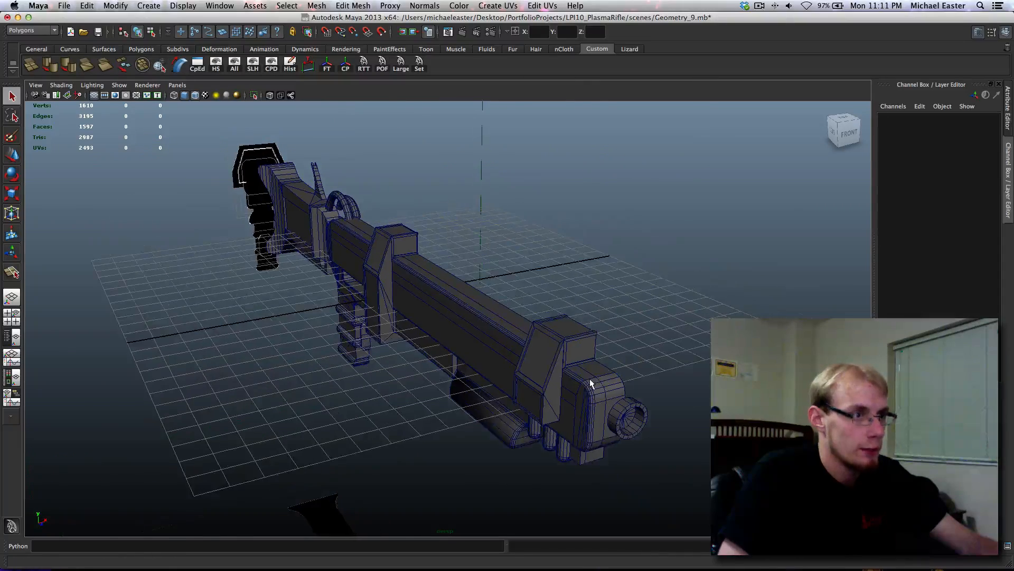
pyautogui.moveTo(591, 384)
pyautogui.keyDown('alt'); pyautogui.mouseDown(button='middle')
pyautogui.moveTo(624, 378)
pyautogui.moveTo(594, 365)
pyautogui.mouseUp(button='middle'); pyautogui.keyUp('alt')
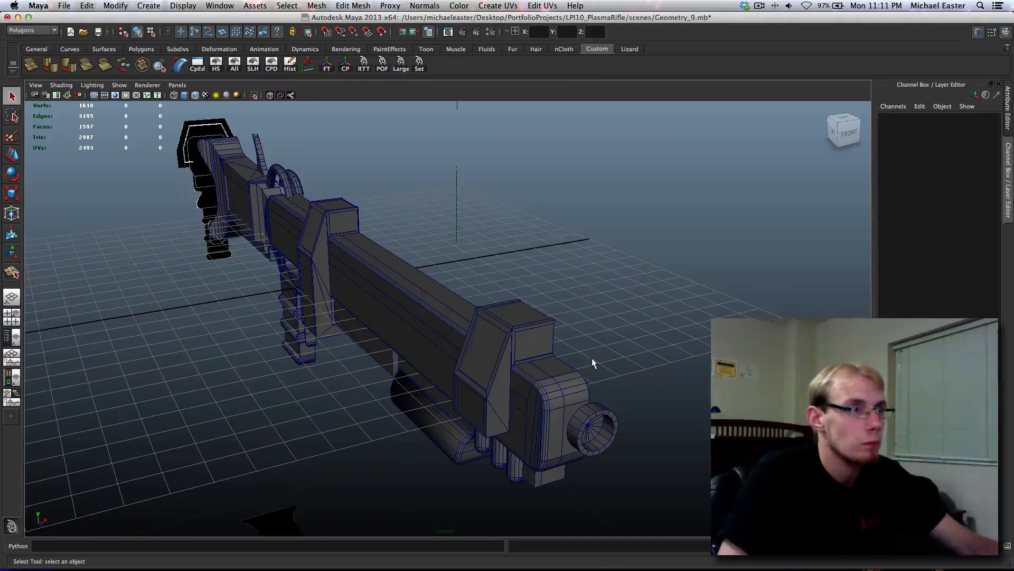
pyautogui.moveTo(591, 361); pyautogui.dragTo(468, 317)
pyautogui.scroll(3, 396, 271)
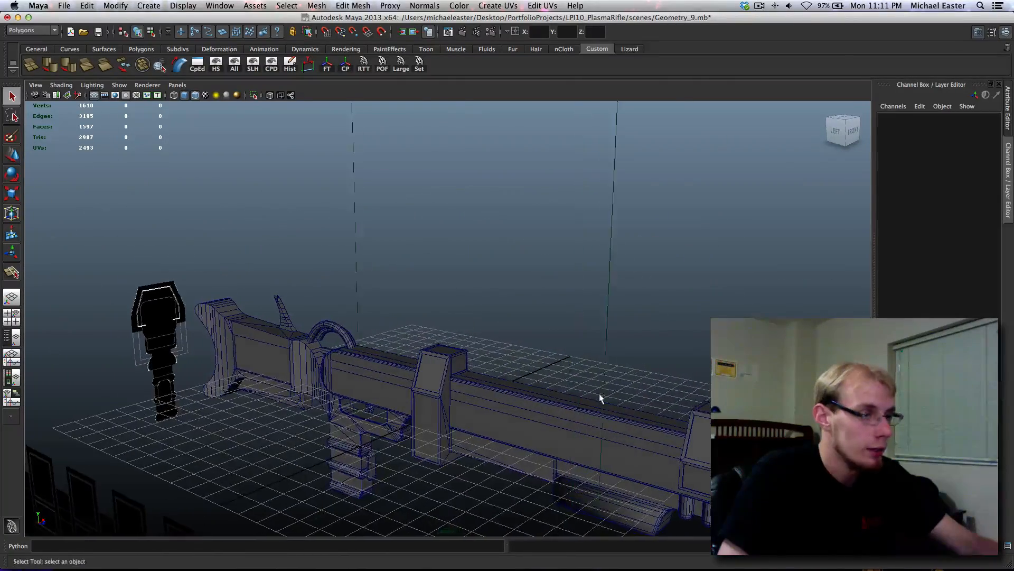
pyautogui.keyDown('alt'); pyautogui.moveTo(599, 393); pyautogui.dragTo(484, 322, button='middle'); pyautogui.keyUp('alt')
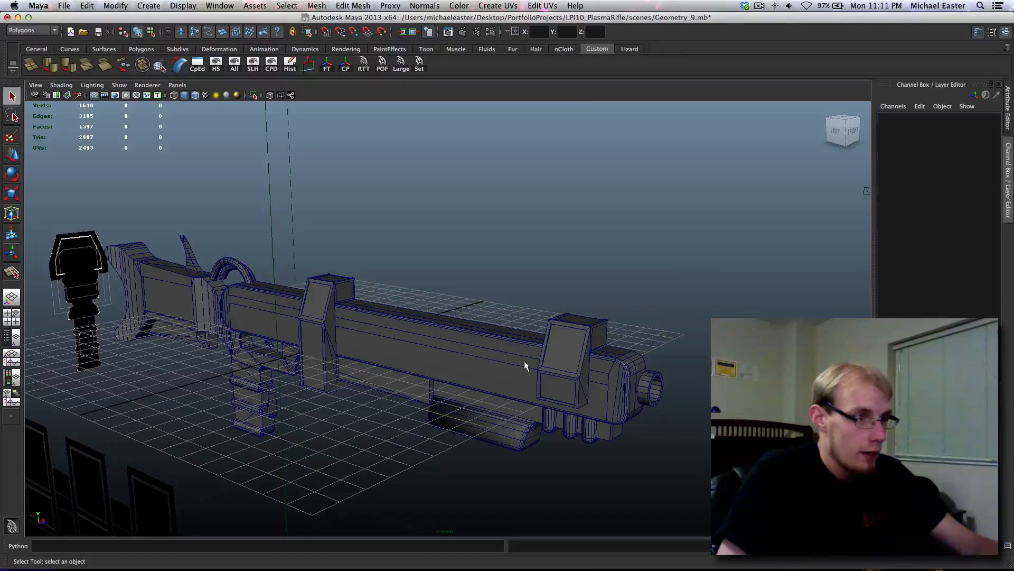
pyautogui.keyDown('alt'); pyautogui.moveTo(524, 360); pyautogui.dragTo(487, 258, button='middle'); pyautogui.keyUp('alt')
pyautogui.keyDown('alt'); pyautogui.moveTo(496, 317); pyautogui.dragTo(500, 295); pyautogui.keyUp('alt')
# - Examine the foregrip, the bent pipes beneath the barrel, and the rounded front end around the muzzle
pyautogui.click(469, 287)
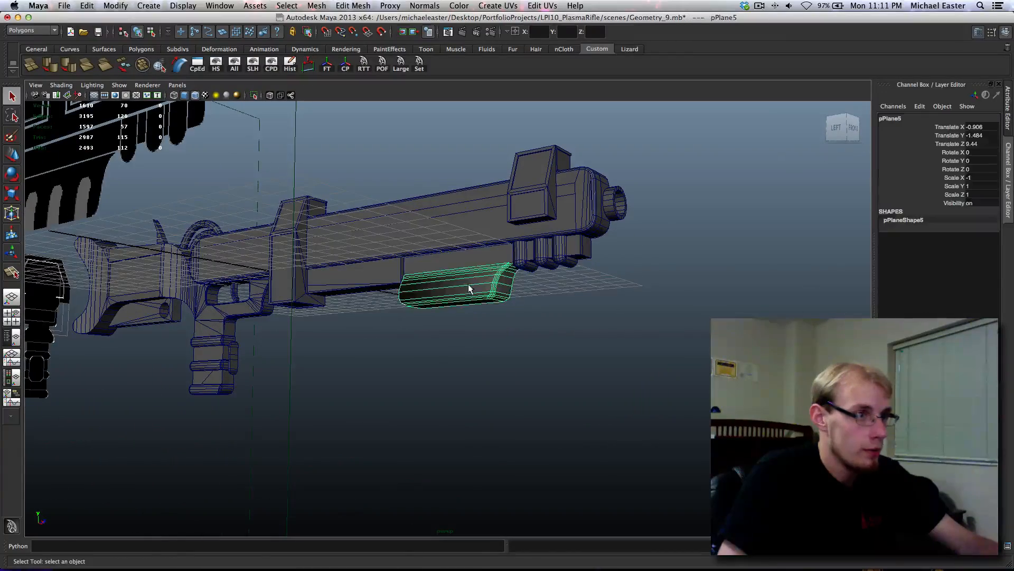
pyautogui.press('f')
pyautogui.keyDown('alt'); pyautogui.moveTo(428, 283); pyautogui.dragTo(342, 258); pyautogui.keyUp('alt')
pyautogui.click(360, 233)
pyautogui.keyDown('alt'); pyautogui.moveTo(464, 263); pyautogui.dragTo(468, 364, button='middle'); pyautogui.keyUp('alt')
pyautogui.keyDown('alt'); pyautogui.moveTo(567, 284); pyautogui.dragTo(396, 383, button='middle'); pyautogui.keyUp('alt')
pyautogui.keyDown('alt'); pyautogui.moveTo(463, 340); pyautogui.dragTo(389, 387, button='middle'); pyautogui.keyUp('alt')
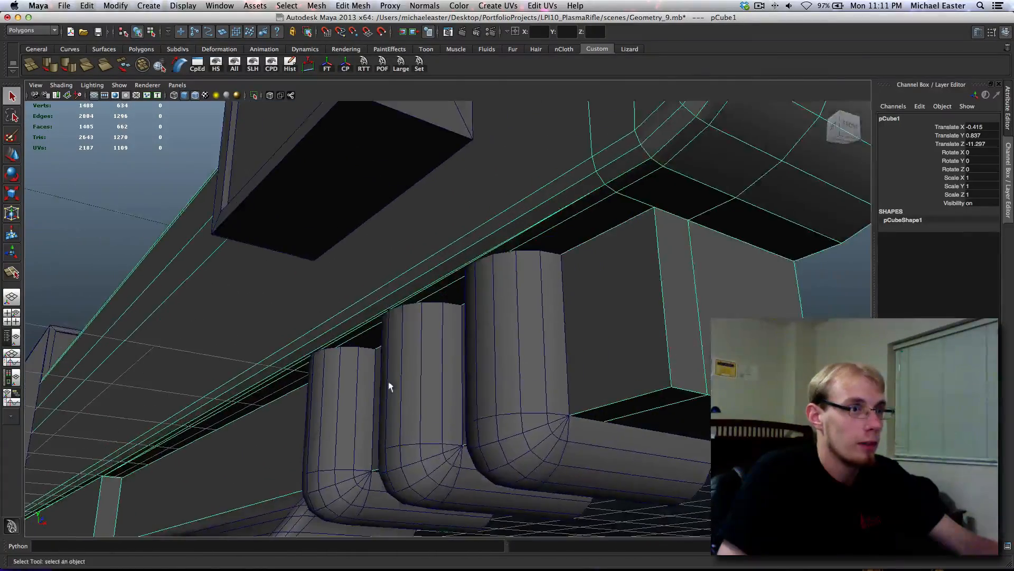
pyautogui.keyDown('alt'); pyautogui.moveTo(560, 304); pyautogui.dragTo(499, 375, button='middle'); pyautogui.keyUp('alt')
pyautogui.keyDown('alt'); pyautogui.moveTo(504, 326); pyautogui.dragTo(584, 338, button='middle'); pyautogui.keyUp('alt')
pyautogui.scroll(-5, 585, 338)
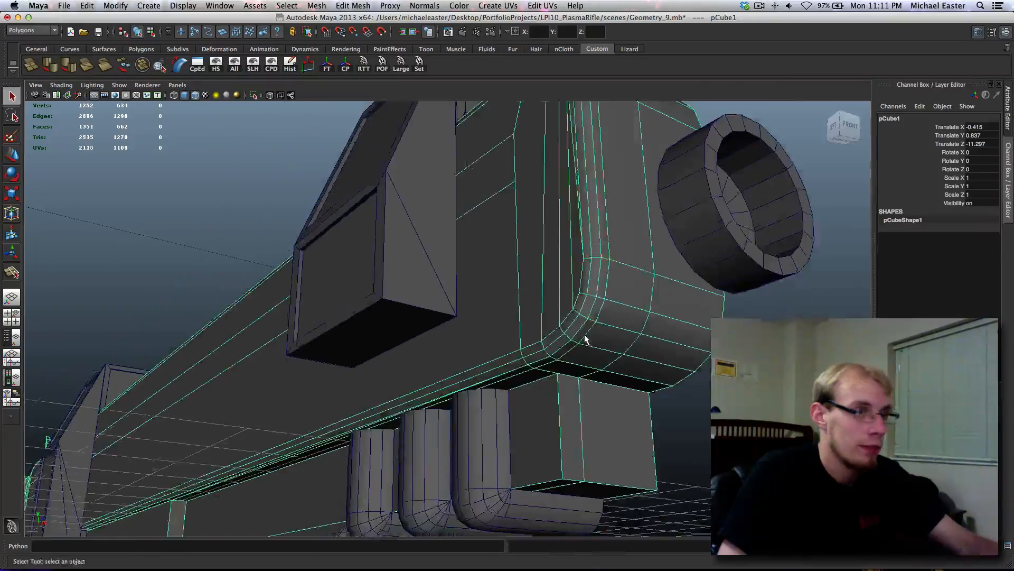
pyautogui.keyDown('alt'); pyautogui.moveTo(682, 258); pyautogui.dragTo(689, 328); pyautogui.keyUp('alt')
pyautogui.keyDown('alt'); pyautogui.moveTo(666, 356); pyautogui.dragTo(734, 430, button='middle'); pyautogui.keyUp('alt')
pyautogui.scroll(-6, 688, 366)
pyautogui.keyDown('alt'); pyautogui.moveTo(689, 313); pyautogui.dragTo(593, 201, button='middle'); pyautogui.keyUp('alt')
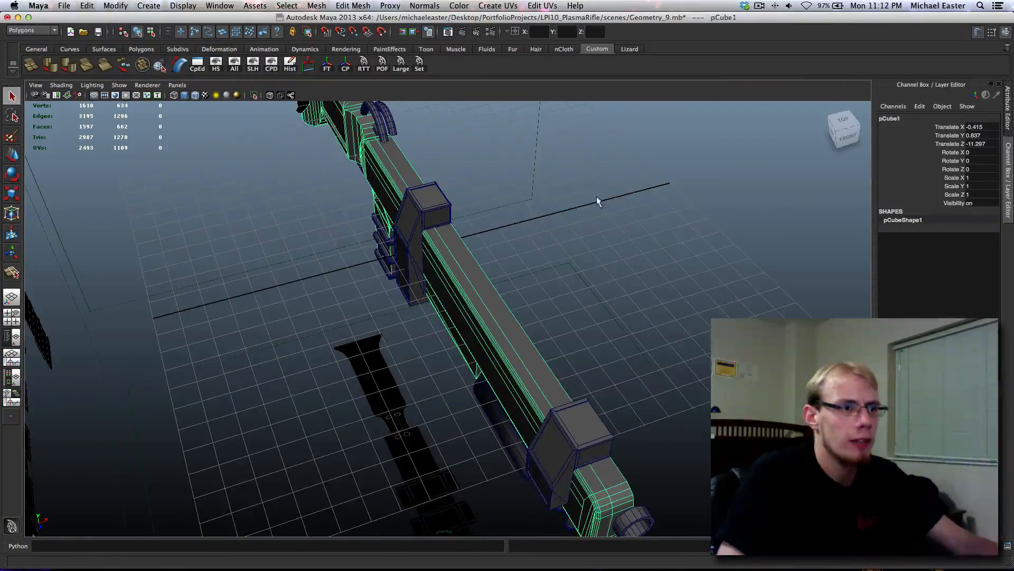
pyautogui.keyDown('alt'); pyautogui.moveTo(597, 196); pyautogui.dragTo(644, 184); pyautogui.keyUp('alt')
pyautogui.keyDown('alt'); pyautogui.moveTo(623, 291); pyautogui.dragTo(631, 265, button='middle'); pyautogui.keyUp('alt')
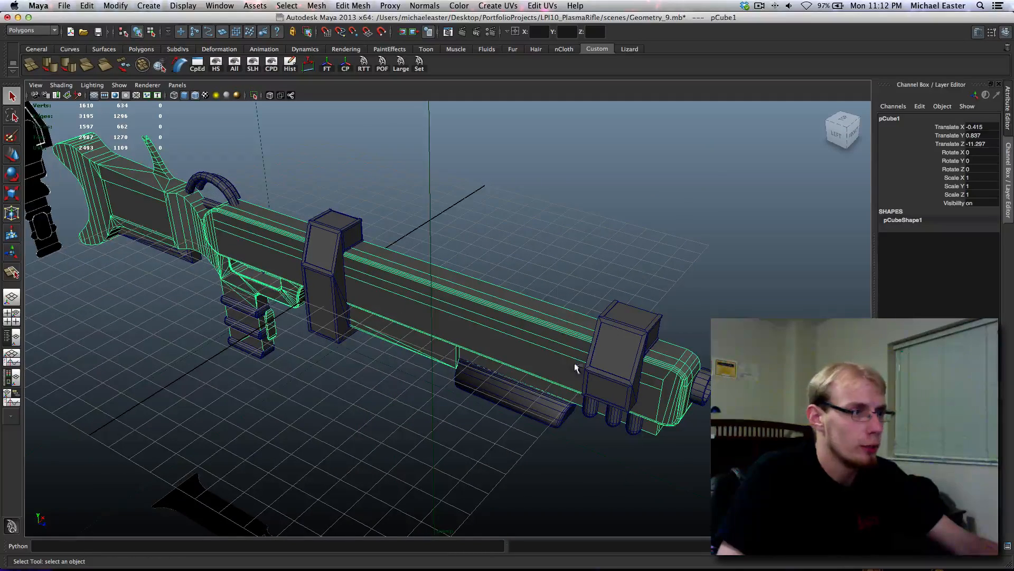
# - Select the lengthwise edge loop on top of the barrel, inspect its path around the front end, and clear the selection
pyautogui.keyDown('alt'); pyautogui.moveTo(684, 376); pyautogui.dragTo(625, 365, button='middle'); pyautogui.keyUp('alt')
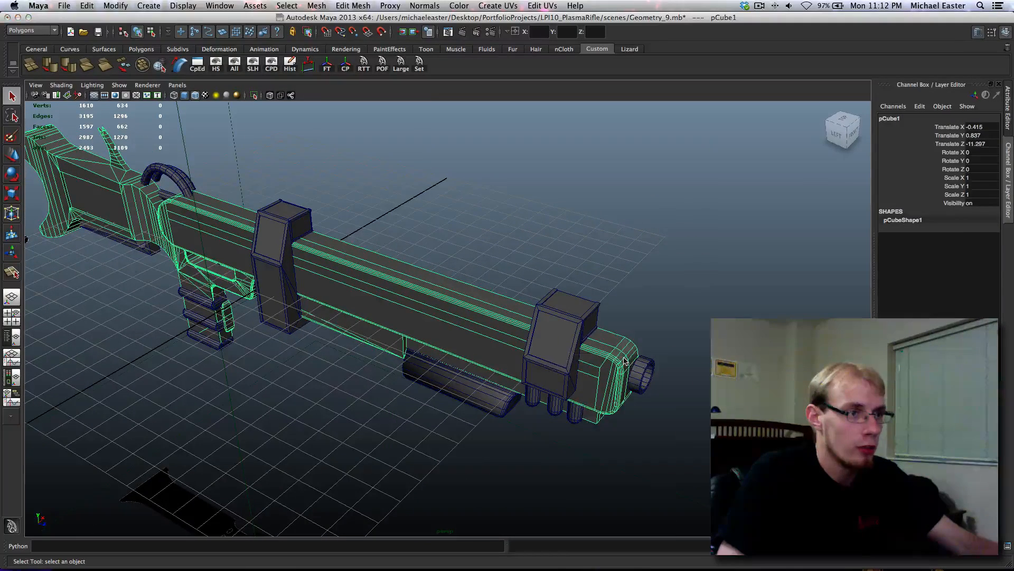
pyautogui.moveTo(624, 358); pyautogui.dragTo(626, 332, button='right')
pyautogui.doubleClick(605, 344)
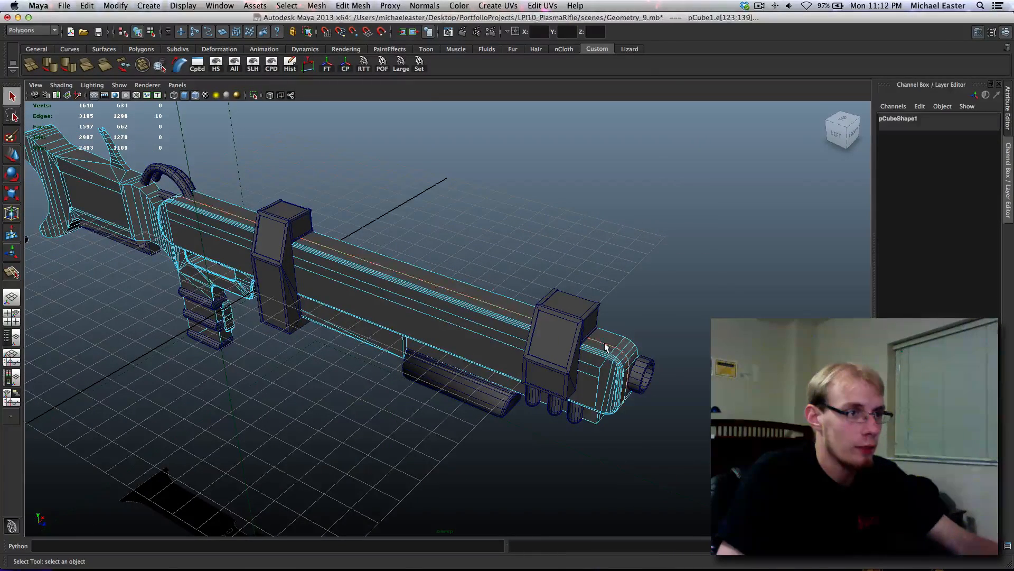
pyautogui.keyDown('alt'); pyautogui.moveTo(606, 346); pyautogui.dragTo(672, 328); pyautogui.keyUp('alt')
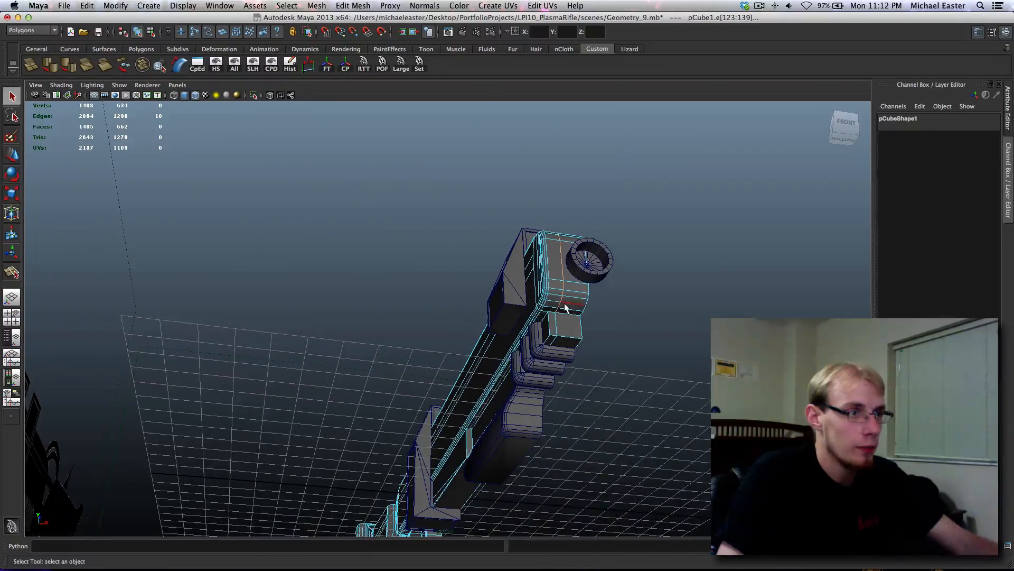
pyautogui.keyDown('alt'); pyautogui.moveTo(441, 249); pyautogui.dragTo(524, 350); pyautogui.keyUp('alt')
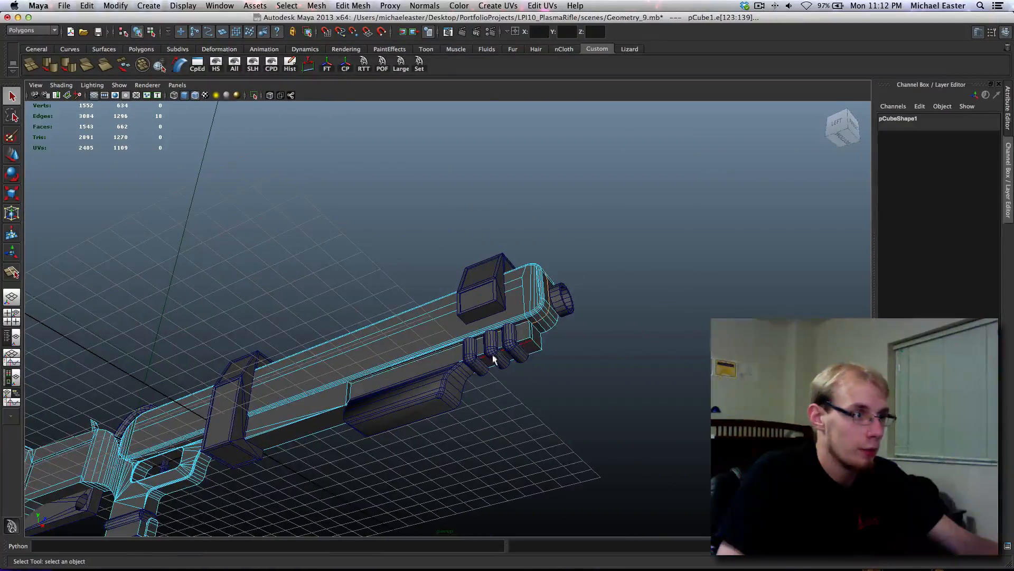
pyautogui.moveTo(296, 357); pyautogui.dragTo(347, 322, button='right')
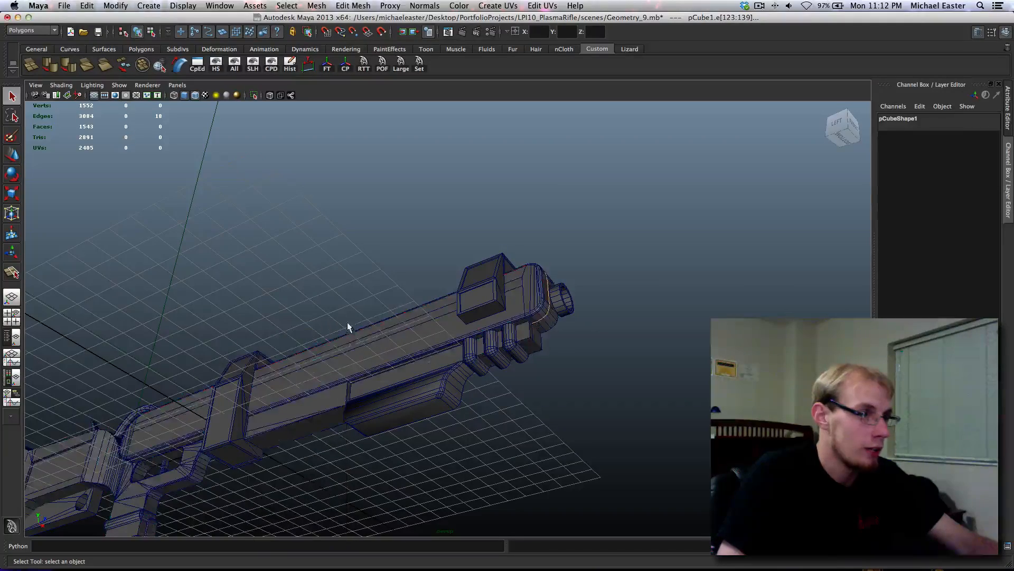
pyautogui.click(305, 292)
# - Examine the stock, the handle, and the piece with the round hole beneath the stock
pyautogui.keyDown('alt'); pyautogui.moveTo(299, 321); pyautogui.dragTo(301, 325, button='middle'); pyautogui.keyUp('alt')
pyautogui.keyDown('alt'); pyautogui.moveTo(333, 510); pyautogui.dragTo(396, 424, button='middle'); pyautogui.keyUp('alt')
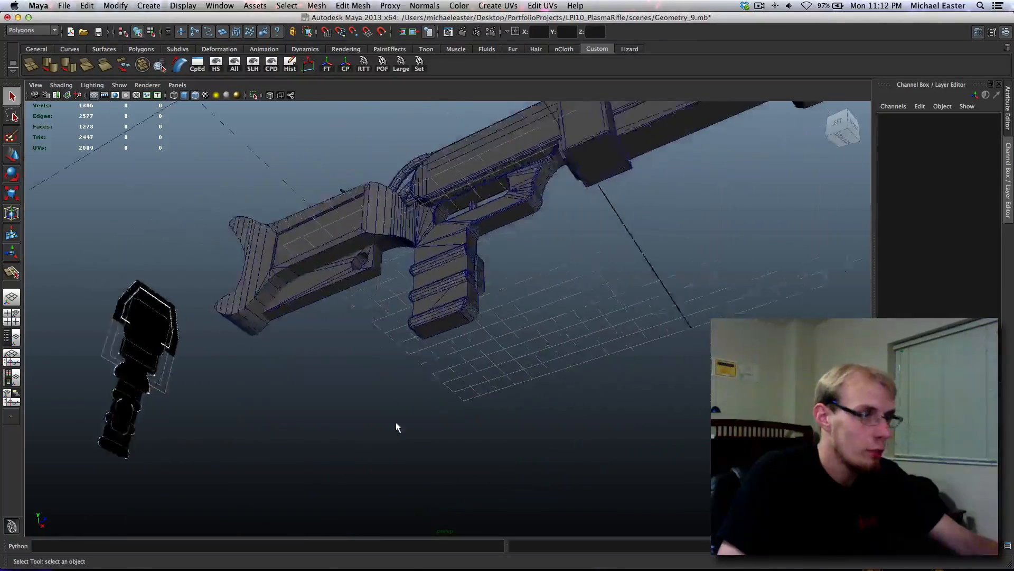
pyautogui.scroll(5, 398, 421)
pyautogui.keyDown('alt'); pyautogui.moveTo(475, 262); pyautogui.dragTo(504, 309); pyautogui.keyUp('alt')
pyautogui.keyDown('alt'); pyautogui.moveTo(436, 199); pyautogui.dragTo(475, 378, button='middle'); pyautogui.keyUp('alt')
pyautogui.click(453, 281)
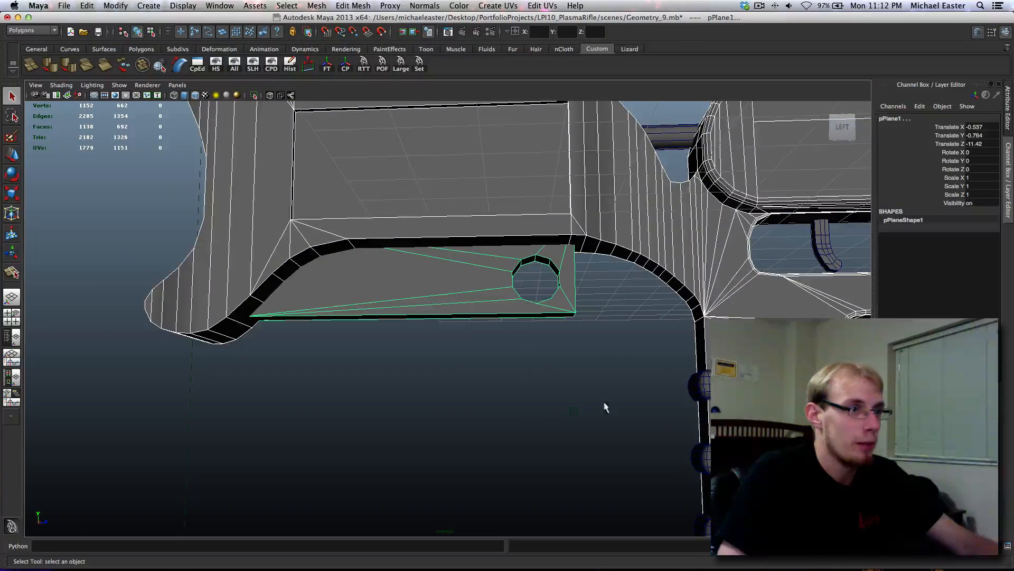
pyautogui.keyDown('alt'); pyautogui.moveTo(628, 396); pyautogui.dragTo(525, 373); pyautogui.keyUp('alt')
pyautogui.keyDown('alt'); pyautogui.moveTo(529, 324); pyautogui.dragTo(480, 505, button='middle'); pyautogui.keyUp('alt')
pyautogui.keyDown('alt'); pyautogui.moveTo(480, 505); pyautogui.dragTo(458, 345, button='right'); pyautogui.keyUp('alt')
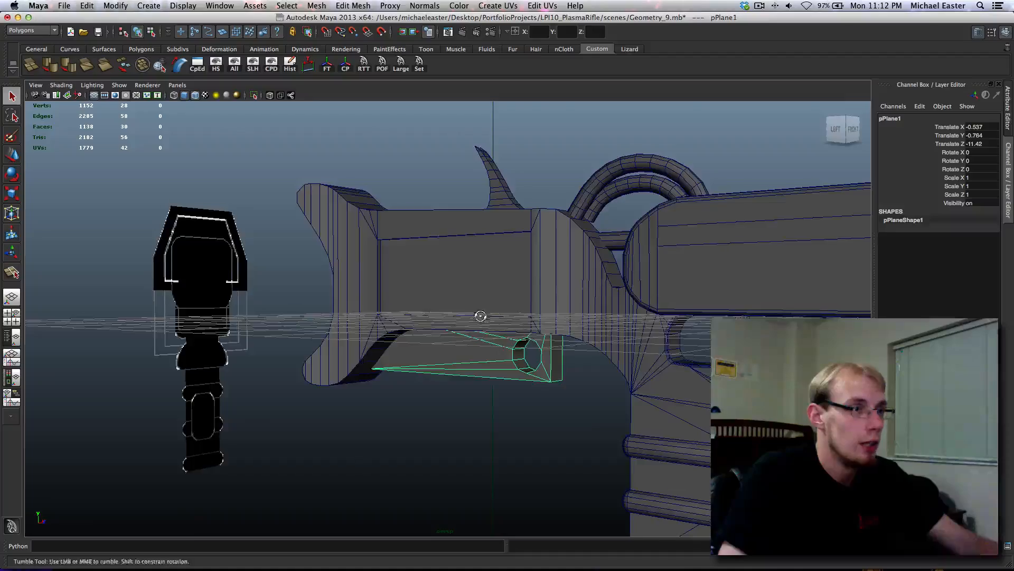
pyautogui.keyDown('alt'); pyautogui.moveTo(480, 316); pyautogui.dragTo(444, 351); pyautogui.keyUp('alt')
pyautogui.keyDown('alt'); pyautogui.moveTo(444, 351); pyautogui.dragTo(674, 369, button='right'); pyautogui.keyUp('alt')
pyautogui.click(675, 369)
pyautogui.keyDown('alt'); pyautogui.moveTo(670, 474); pyautogui.dragTo(634, 411); pyautogui.keyUp('alt')
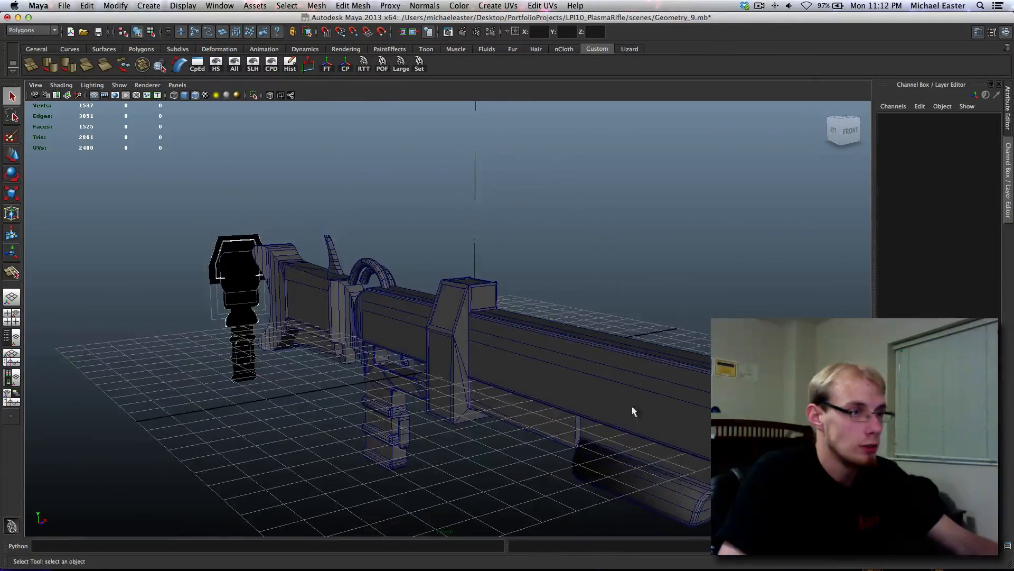
pyautogui.keyDown('alt'); pyautogui.moveTo(633, 411); pyautogui.dragTo(485, 370, button='right'); pyautogui.keyUp('alt')
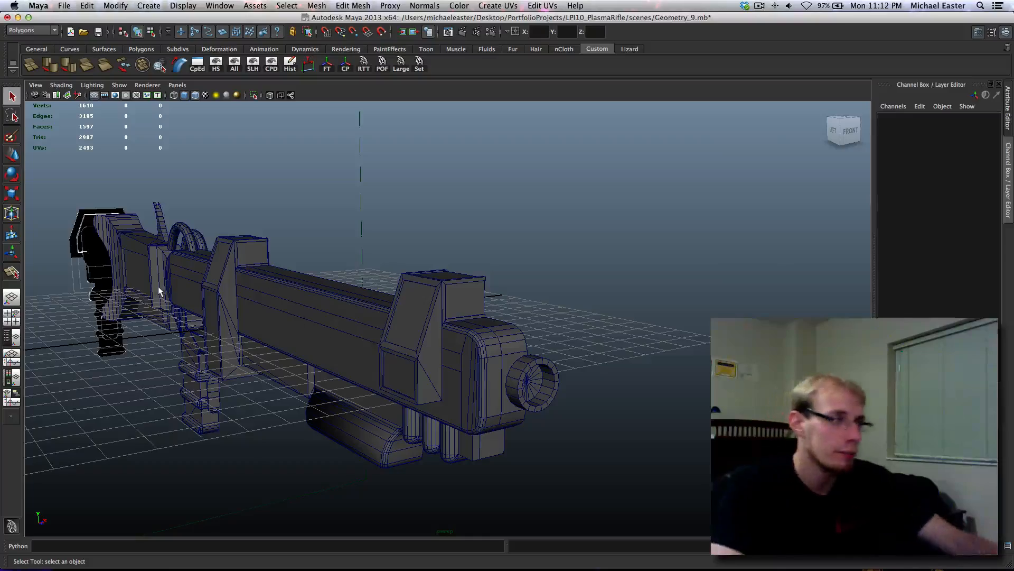
# - Examine the main body from the stock end and from above, including the spike on the stock
pyautogui.click(136, 271)
pyautogui.keyDown('alt'); pyautogui.moveTo(149, 272); pyautogui.dragTo(555, 400); pyautogui.keyUp('alt')
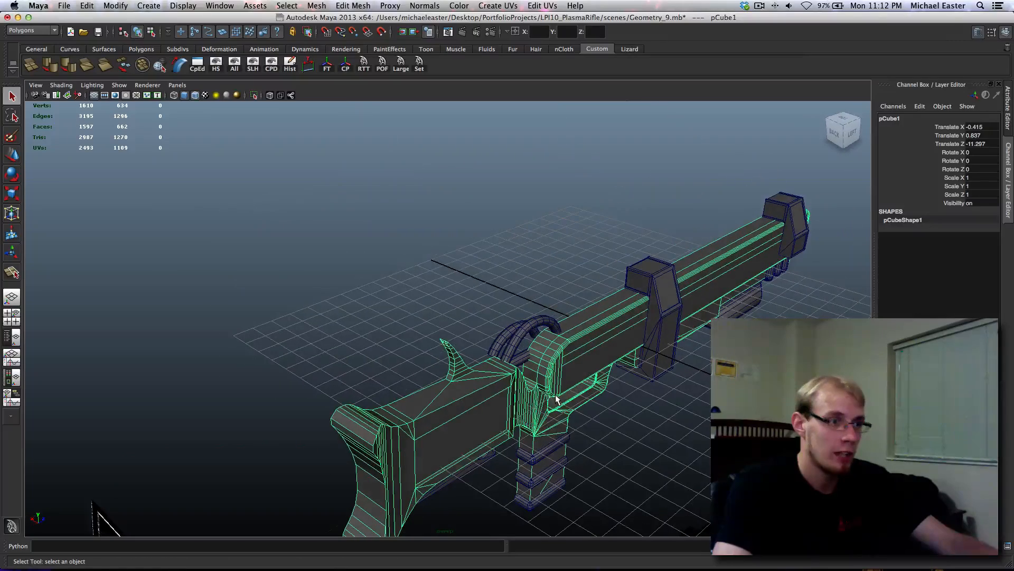
pyautogui.keyDown('alt'); pyautogui.moveTo(502, 421); pyautogui.dragTo(575, 443, button='middle'); pyautogui.keyUp('alt')
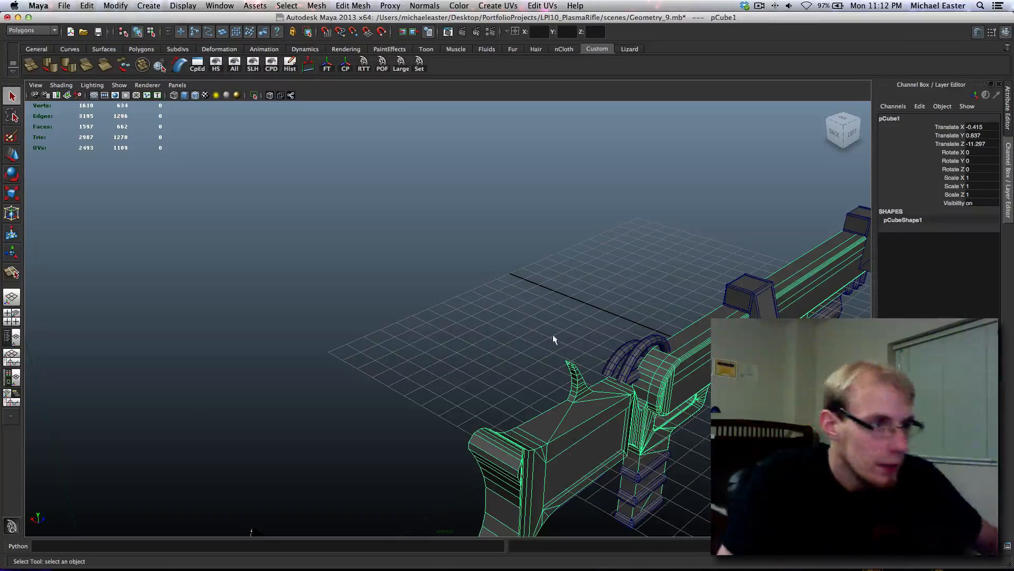
pyautogui.moveTo(555, 340)
pyautogui.keyDown('alt'); pyautogui.mouseDown()
pyautogui.moveTo(544, 330)
pyautogui.moveTo(553, 323)
pyautogui.mouseUp(); pyautogui.keyUp('alt')
pyautogui.scroll(6, 406, 318)
pyautogui.keyDown('alt'); pyautogui.moveTo(640, 362); pyautogui.dragTo(558, 371, button='middle'); pyautogui.keyUp('alt')
pyautogui.keyDown('alt'); pyautogui.moveTo(558, 372); pyautogui.dragTo(585, 348); pyautogui.keyUp('alt')
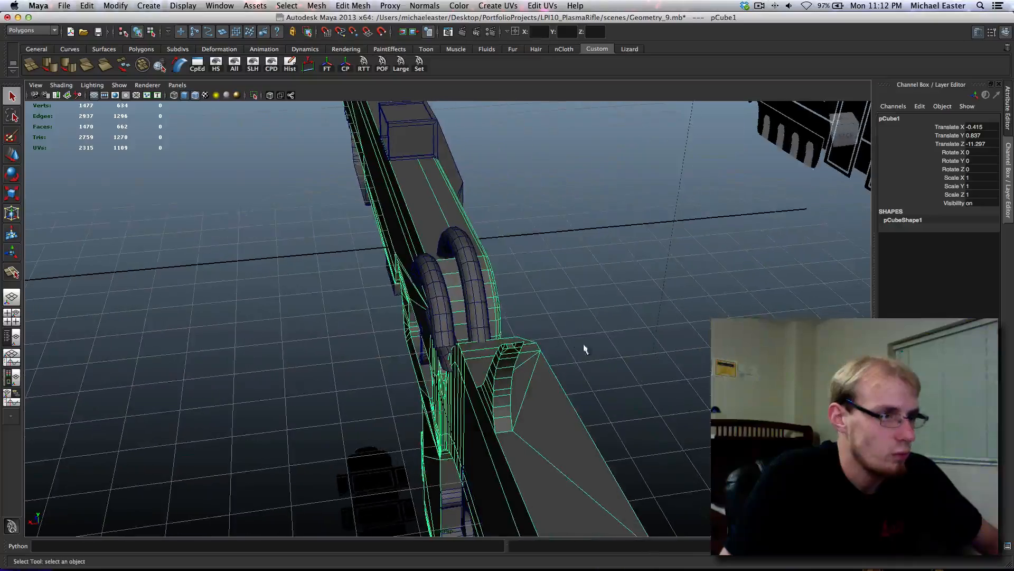
# - Examine the curved tubes between stock and barrel from both sides, and the rifle's opposite side along the barrel
pyautogui.click(428, 301)
pyautogui.click(697, 357)
pyautogui.keyDown('alt'); pyautogui.moveTo(698, 358); pyautogui.dragTo(629, 378); pyautogui.keyUp('alt')
pyautogui.keyDown('alt'); pyautogui.moveTo(557, 341); pyautogui.dragTo(378, 263, button='middle'); pyautogui.keyUp('alt')
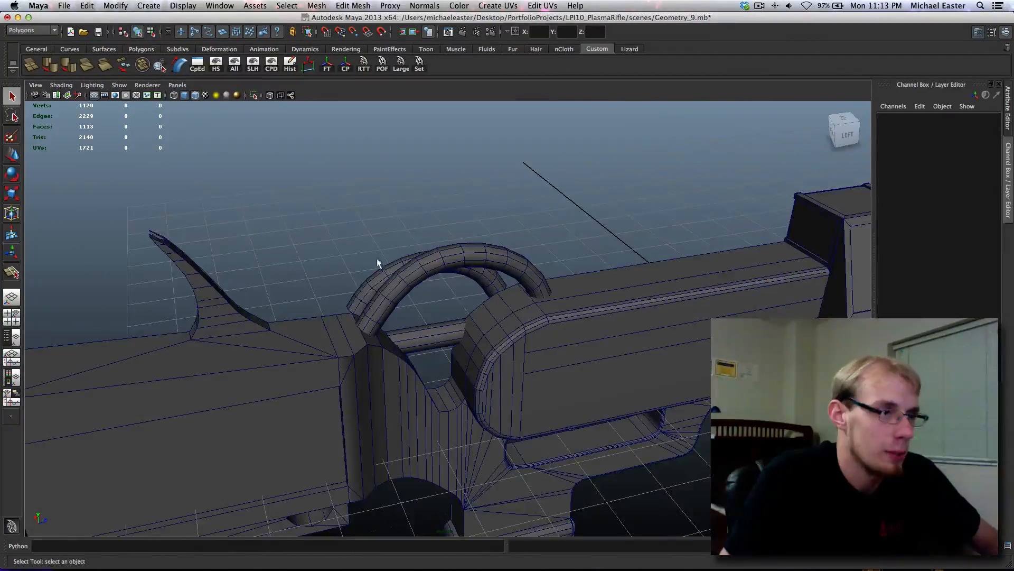
pyautogui.keyDown('alt'); pyautogui.moveTo(377, 263); pyautogui.dragTo(441, 322); pyautogui.keyUp('alt')
pyautogui.click(441, 322)
pyautogui.click(329, 185)
pyautogui.keyDown('alt'); pyautogui.moveTo(329, 185); pyautogui.dragTo(562, 359); pyautogui.keyUp('alt')
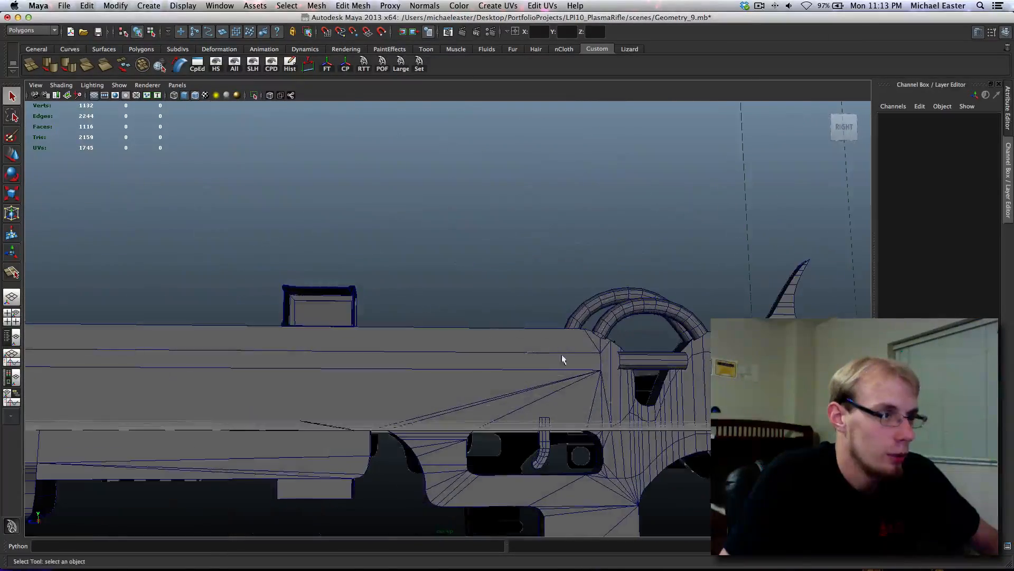
pyautogui.keyDown('alt'); pyautogui.moveTo(673, 397); pyautogui.dragTo(574, 277, button='middle'); pyautogui.keyUp('alt')
pyautogui.keyDown('alt'); pyautogui.moveTo(575, 195); pyautogui.dragTo(529, 285, button='middle'); pyautogui.keyUp('alt')
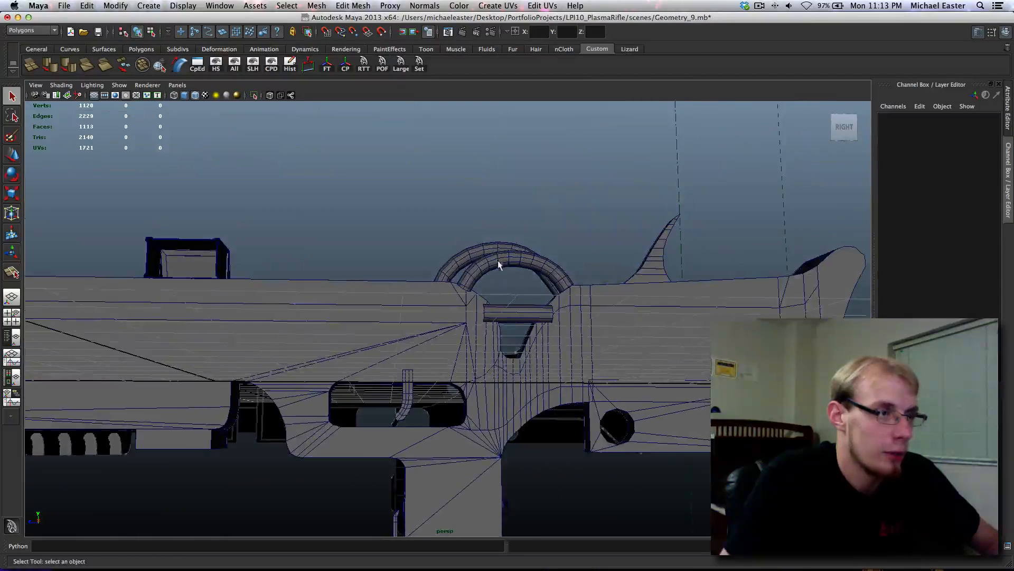
pyautogui.keyDown('alt'); pyautogui.moveTo(443, 267); pyautogui.dragTo(458, 391); pyautogui.keyUp('alt')
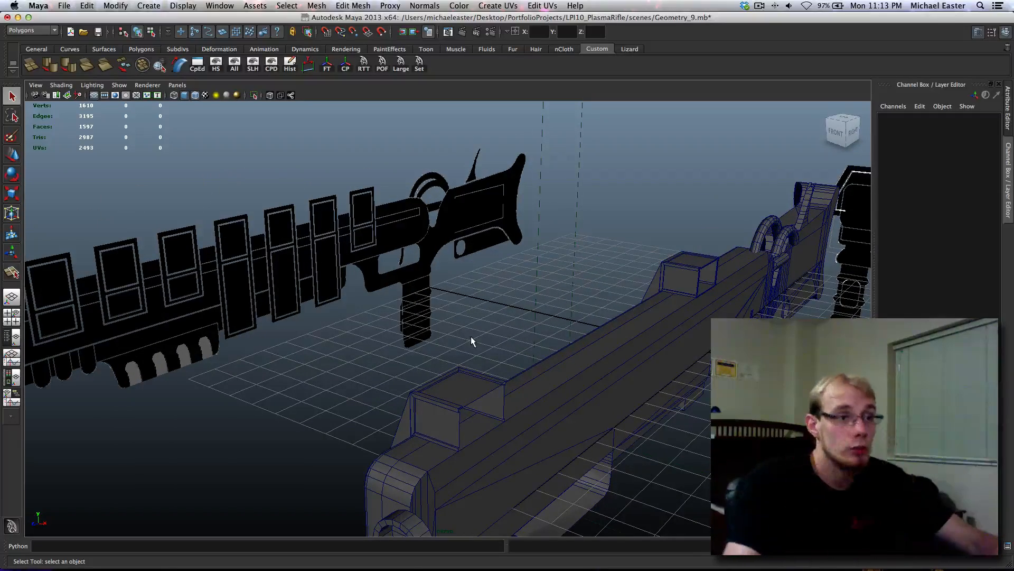
pyautogui.keyDown('alt'); pyautogui.moveTo(512, 335); pyautogui.dragTo(550, 301); pyautogui.keyUp('alt')
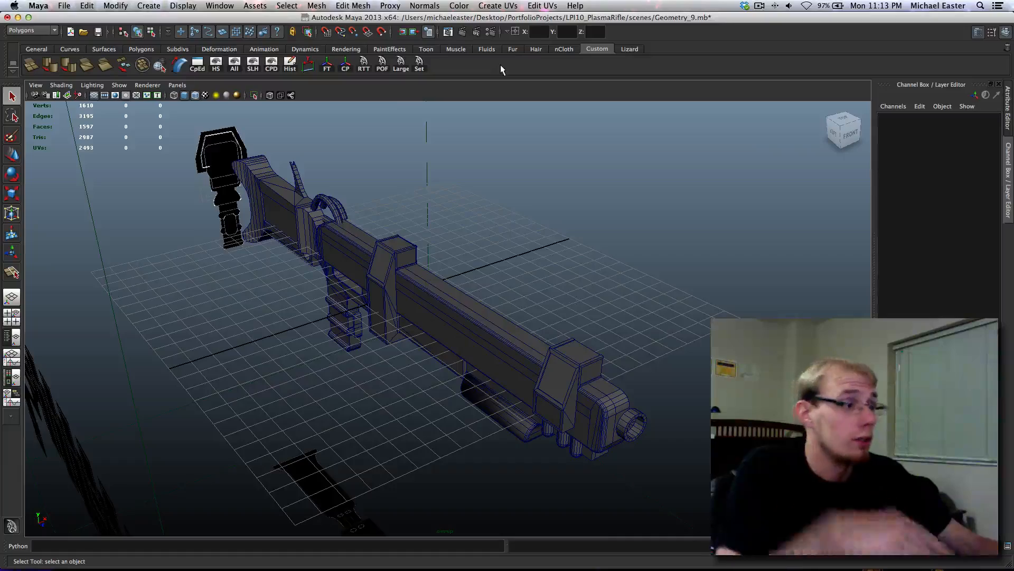
# - Delete the construction history of all the rifle's objects and save the scene
pyautogui.keyDown('alt'); pyautogui.moveTo(355, 201); pyautogui.dragTo(590, 319); pyautogui.keyUp('alt')
pyautogui.moveTo(576, 250); pyautogui.dragTo(580, 276, button='right')
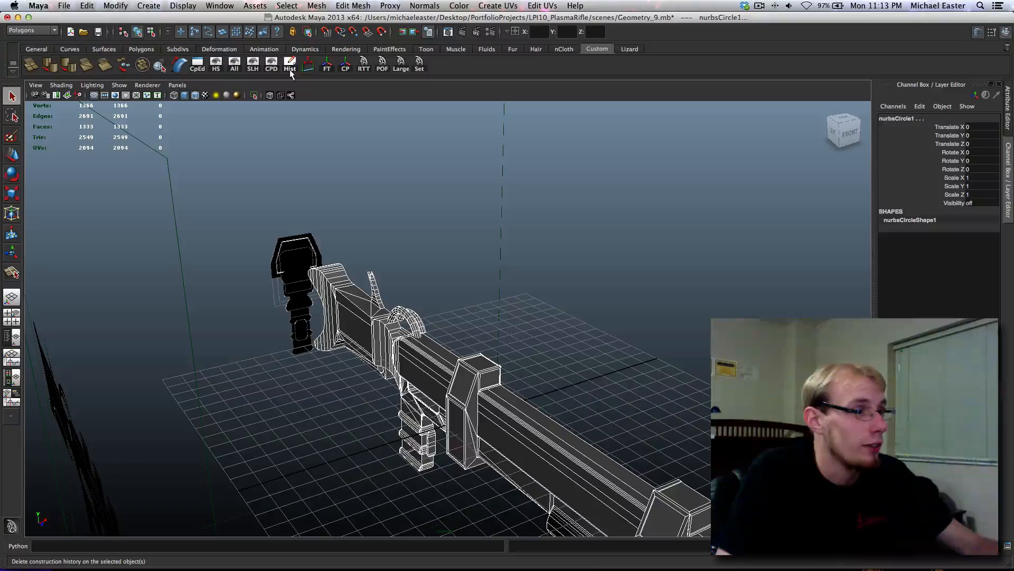
pyautogui.moveTo(611, 362)
pyautogui.keyDown('alt'); pyautogui.mouseDown()
pyautogui.moveTo(622, 289)
pyautogui.moveTo(623, 349)
pyautogui.mouseUp(); pyautogui.keyUp('alt')
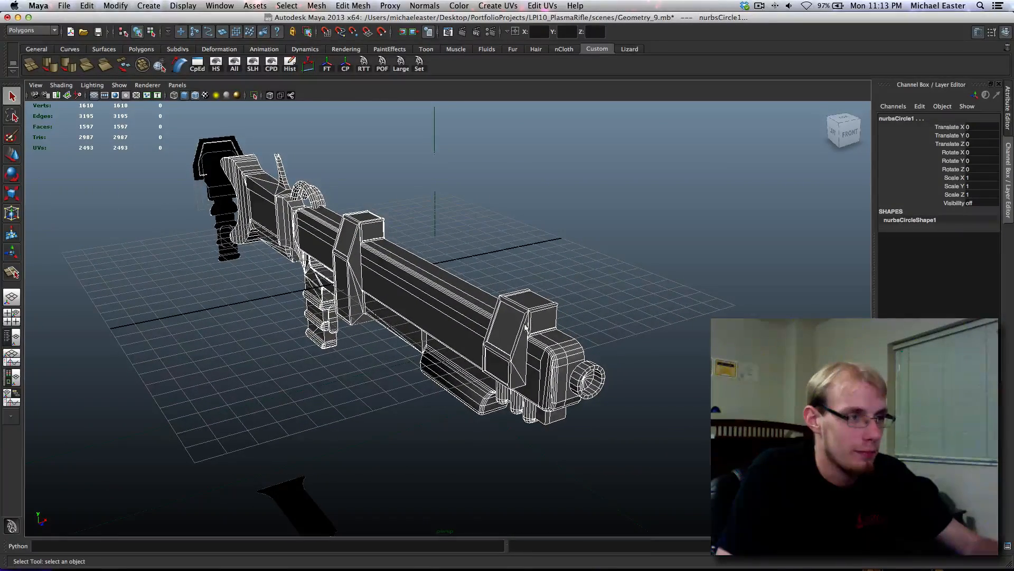
pyautogui.keyDown('alt'); pyautogui.moveTo(564, 256); pyautogui.dragTo(550, 201); pyautogui.keyUp('alt')
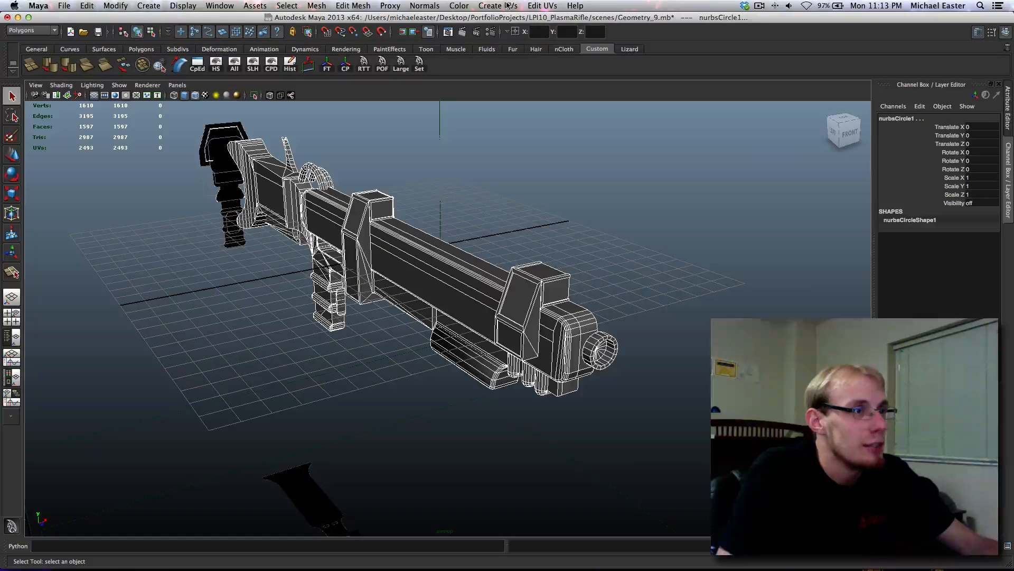
pyautogui.hotkey('ctrl', 's')
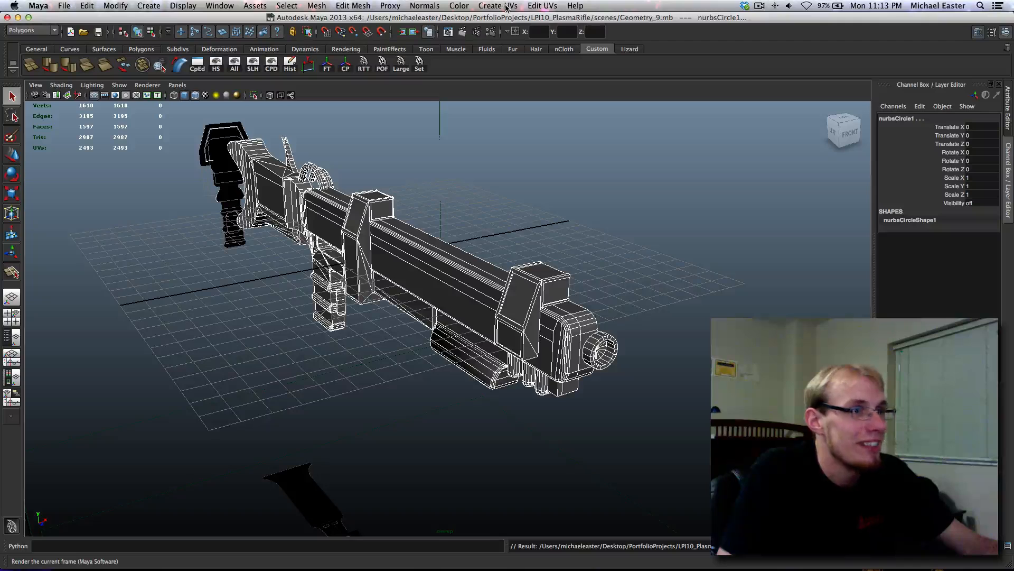
pyautogui.click(760, 6)
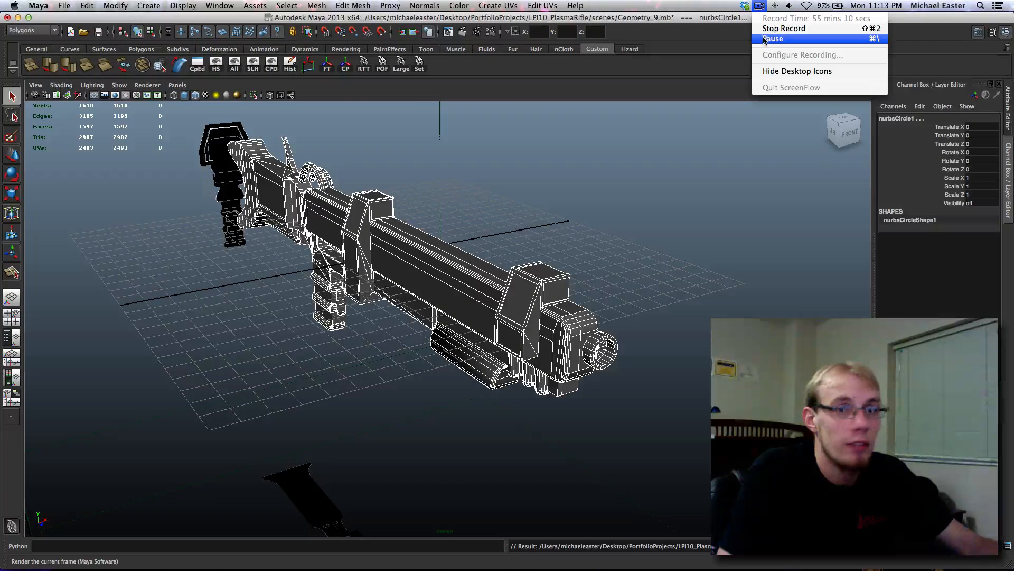